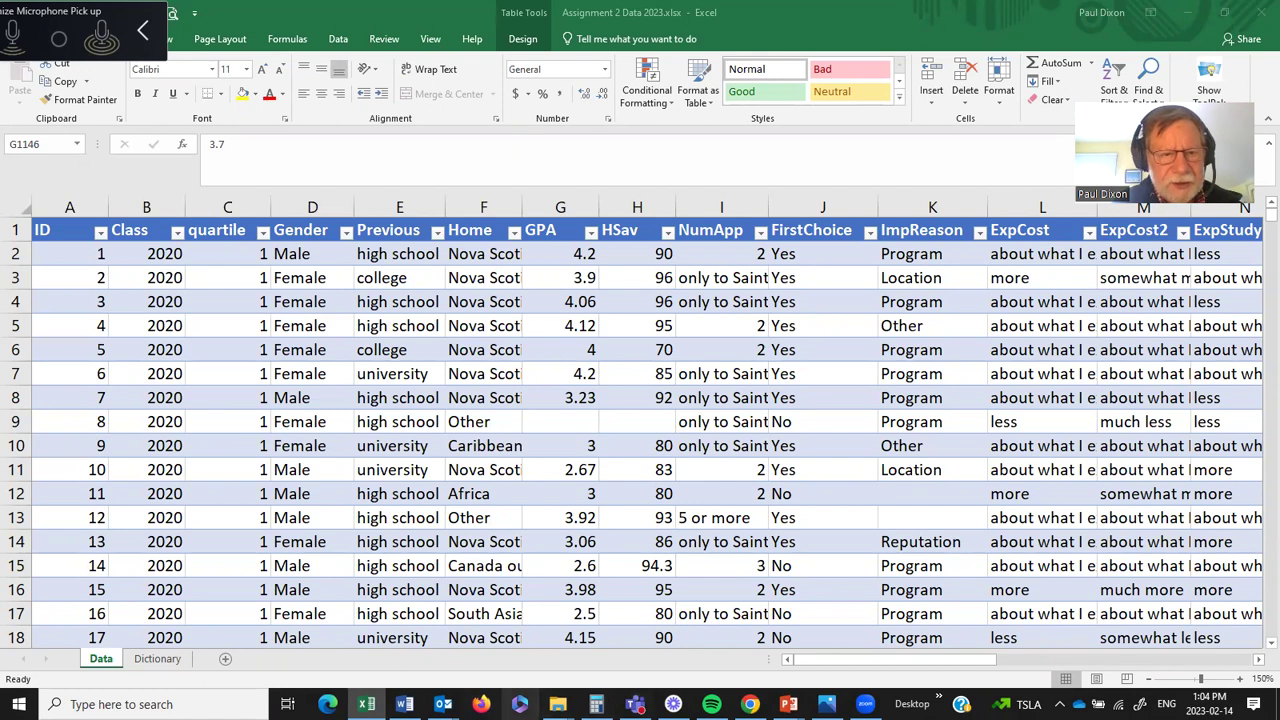
- Bring the Assignment #2 instructions document in Word to the front
{"action": "left_click", "coordinate": [404, 704]}
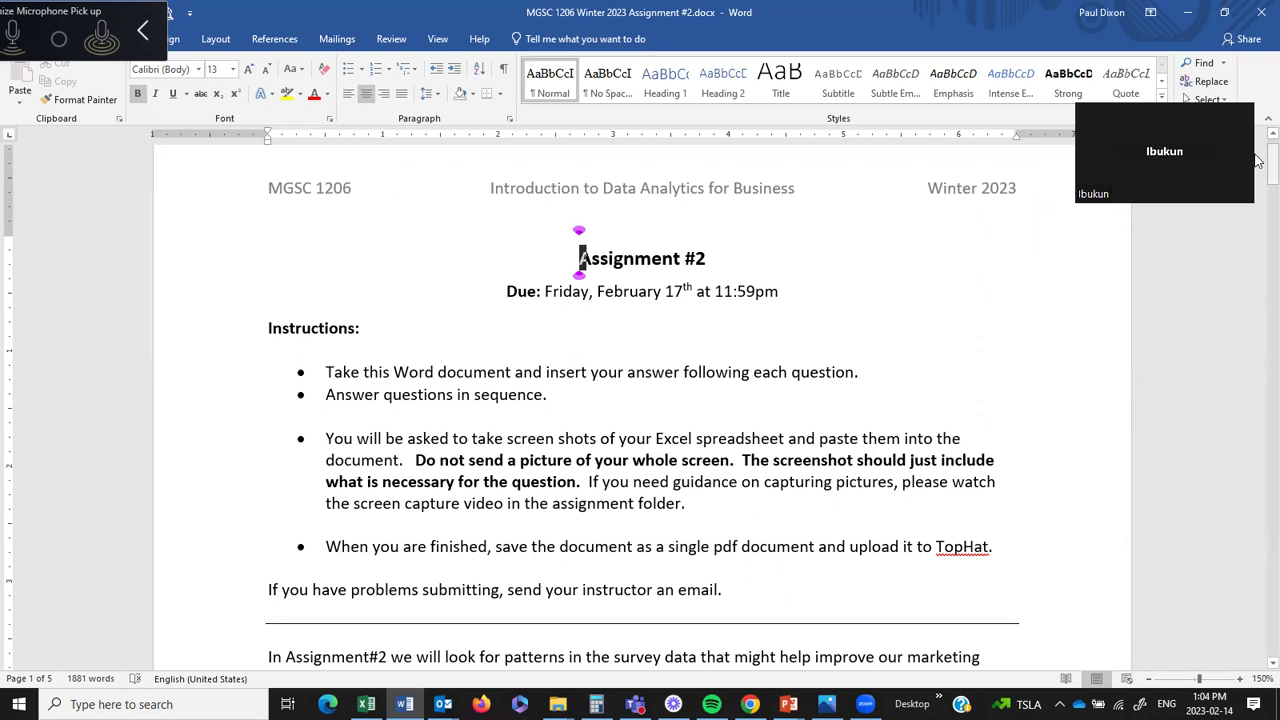
- Read down to question 1a's pivot table steps, then return to the Excel survey data workbook
{"action": "left_click_drag", "start_coordinate": [1258, 160], "coordinate": [1258, 197]}
{"action": "scroll", "coordinate": [1258, 197], "scroll_direction": "down", "scroll_amount": 3}
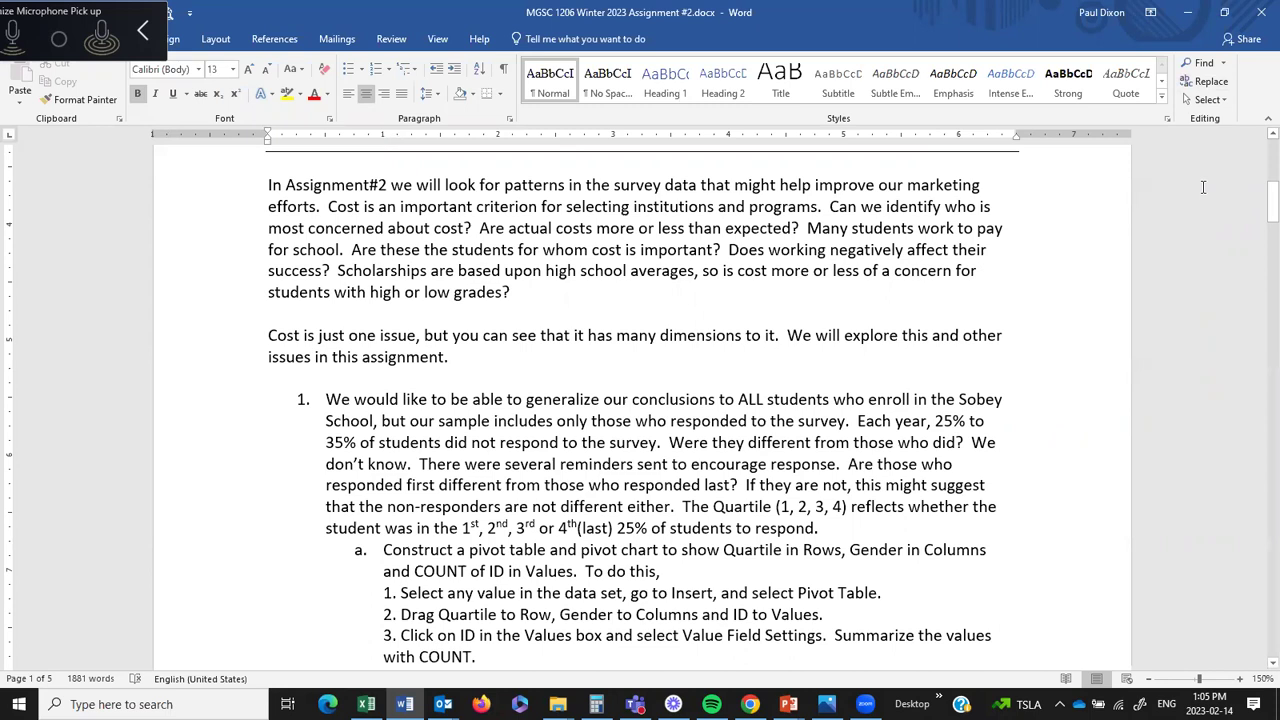
{"action": "left_click_drag", "start_coordinate": [1258, 207], "coordinate": [1258, 224]}
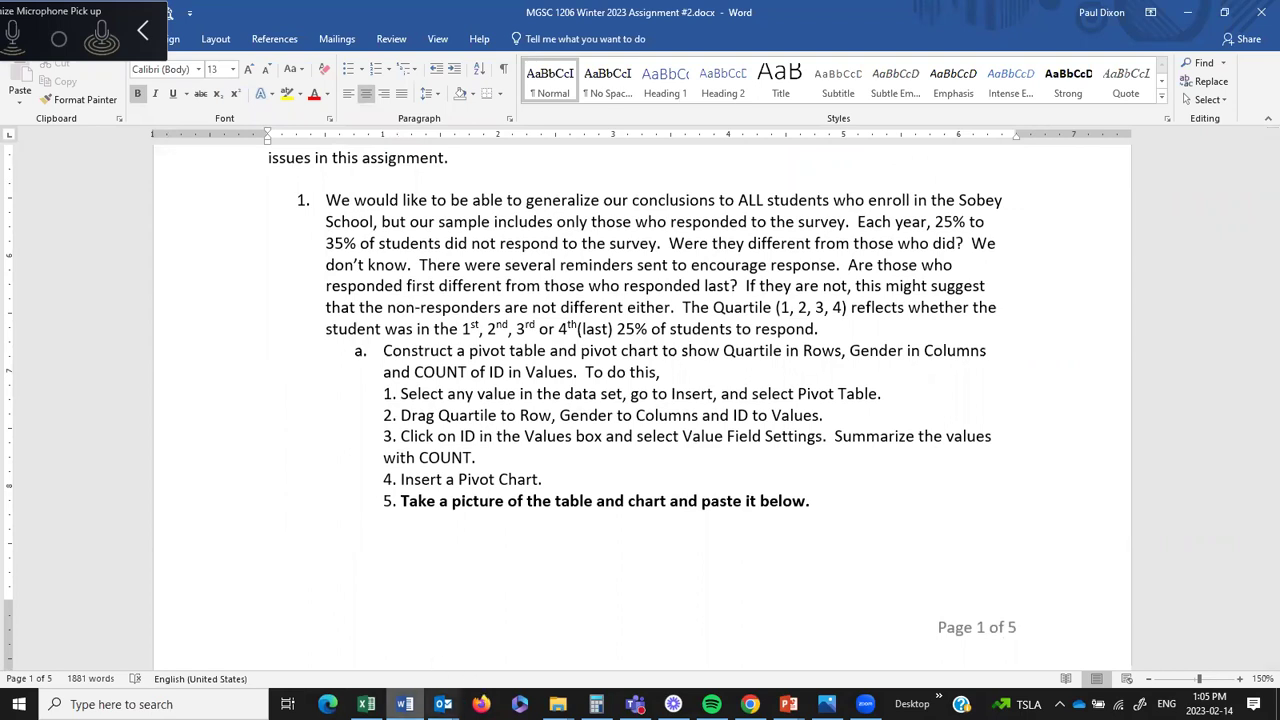
{"action": "left_click", "coordinate": [366, 704]}
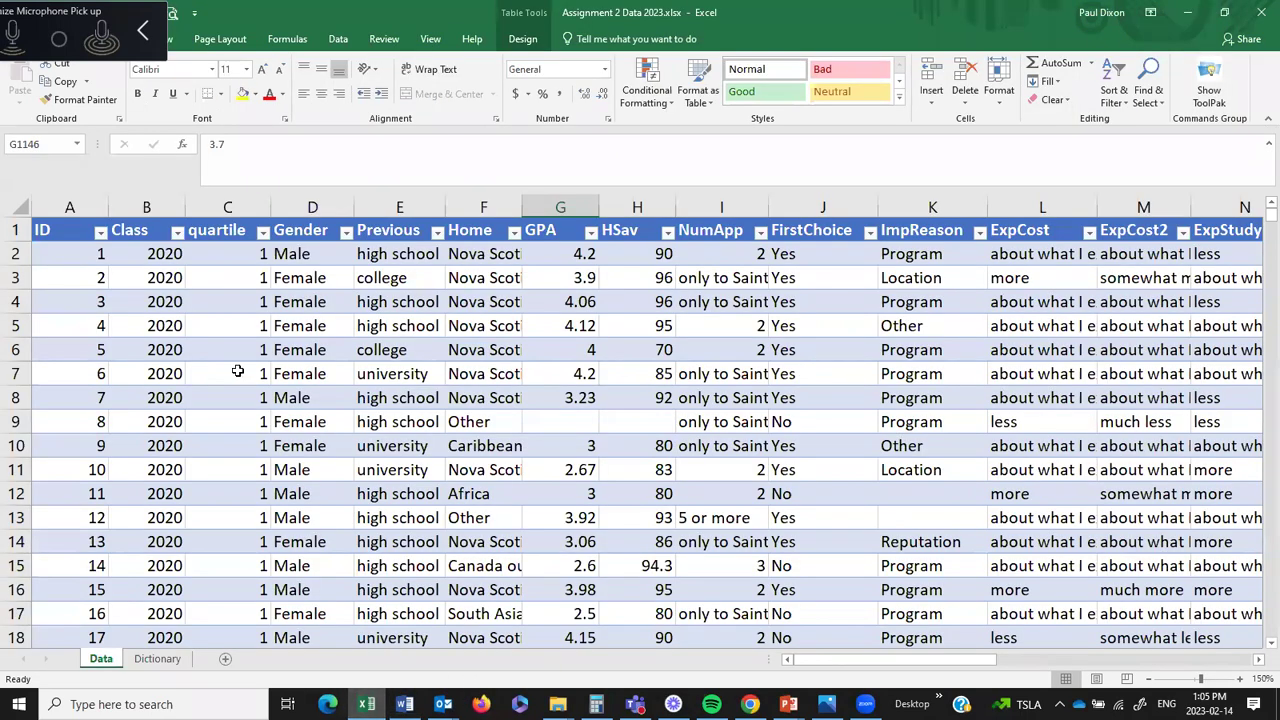
- Insert a PivotTable from Table1 onto a new worksheet, Sheet1
{"action": "left_click", "coordinate": [289, 398]}
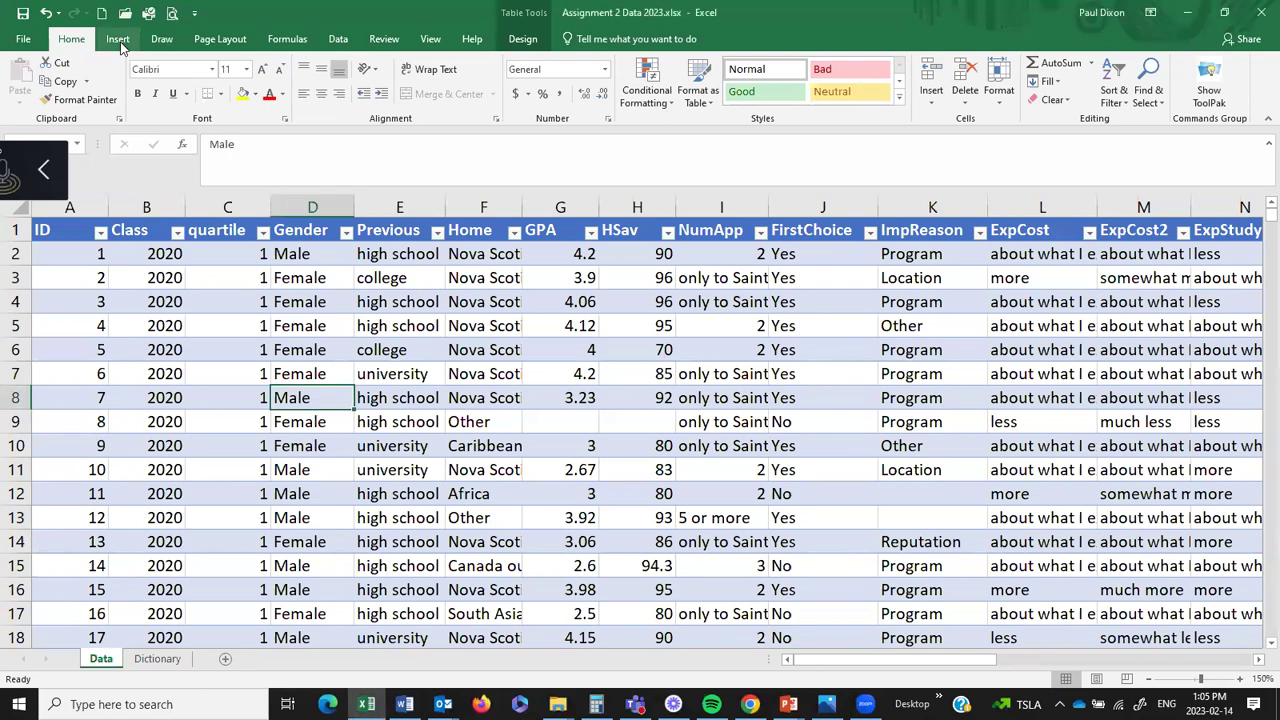
{"action": "left_click", "coordinate": [118, 40]}
{"action": "left_click", "coordinate": [22, 80]}
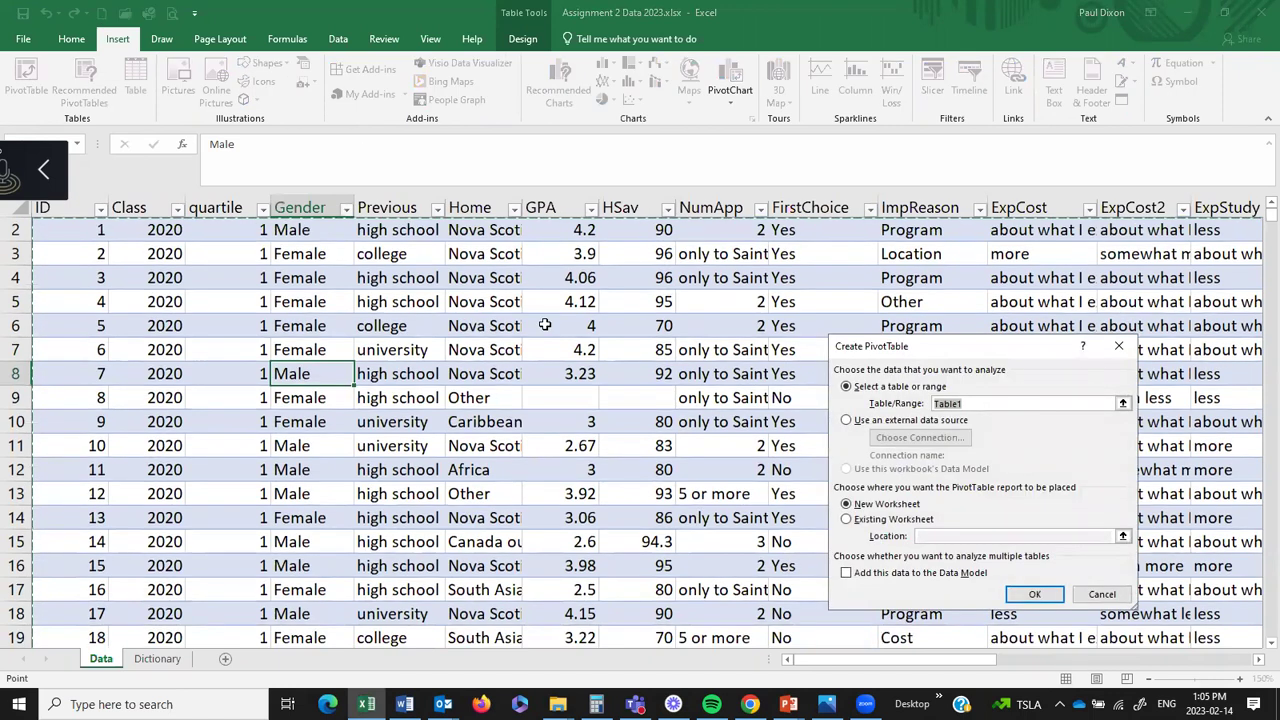
{"action": "left_click", "coordinate": [1039, 597]}
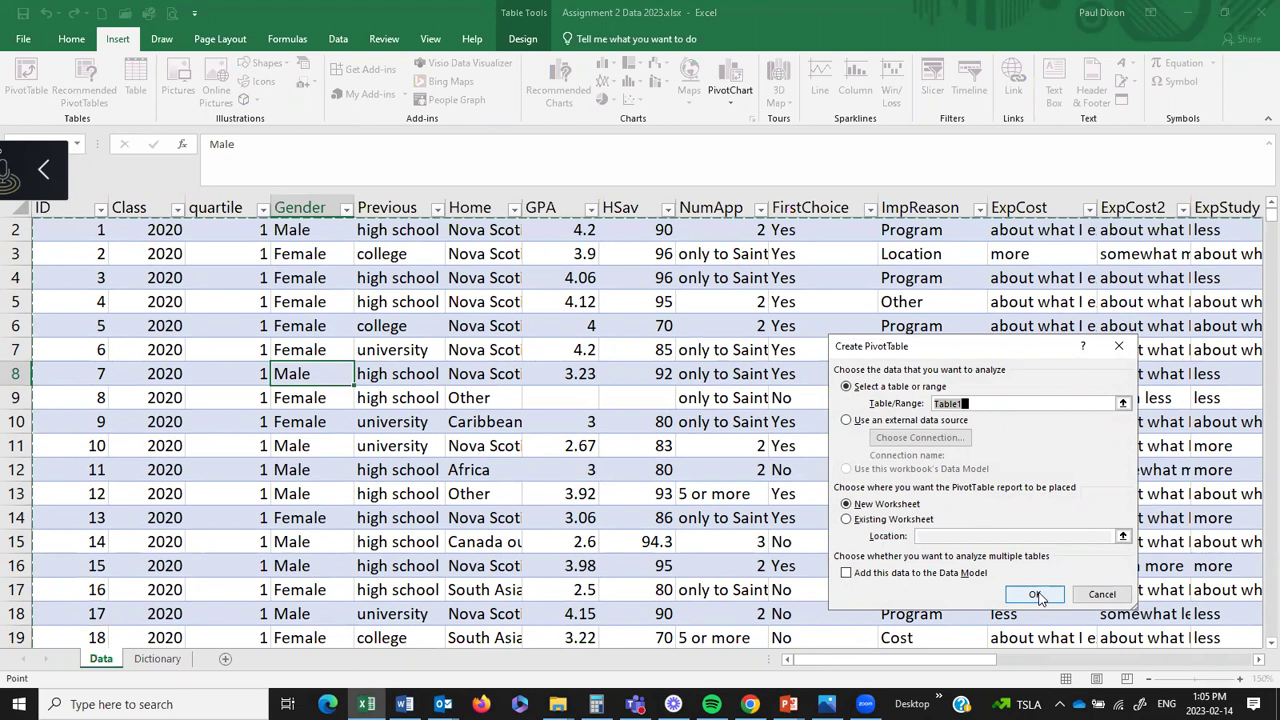
{"action": "left_click", "coordinate": [1037, 595]}
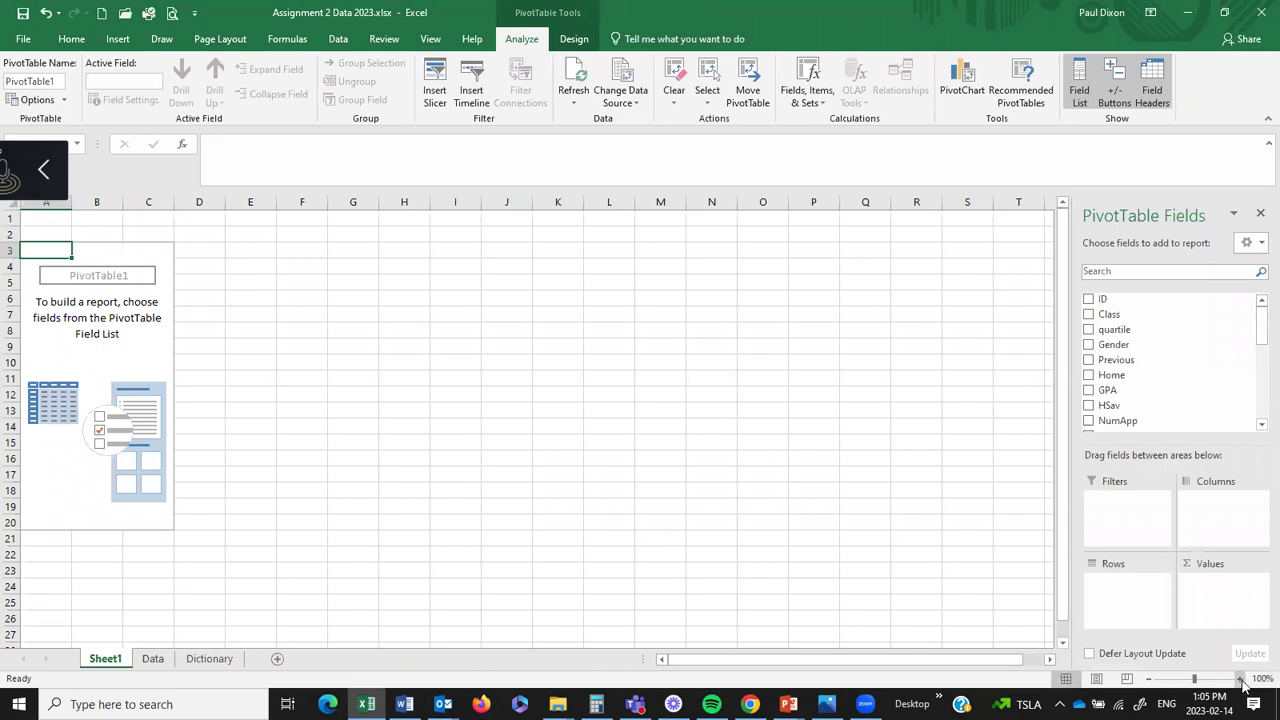
{"action": "left_click", "coordinate": [1241, 679]}
{"action": "left_click", "coordinate": [1241, 679]}
{"action": "left_click", "coordinate": [1241, 679]}
{"action": "left_click", "coordinate": [1241, 679]}
{"action": "left_click", "coordinate": [1241, 679]}
{"action": "left_click", "coordinate": [1241, 679]}
{"action": "left_click", "coordinate": [1241, 679]}
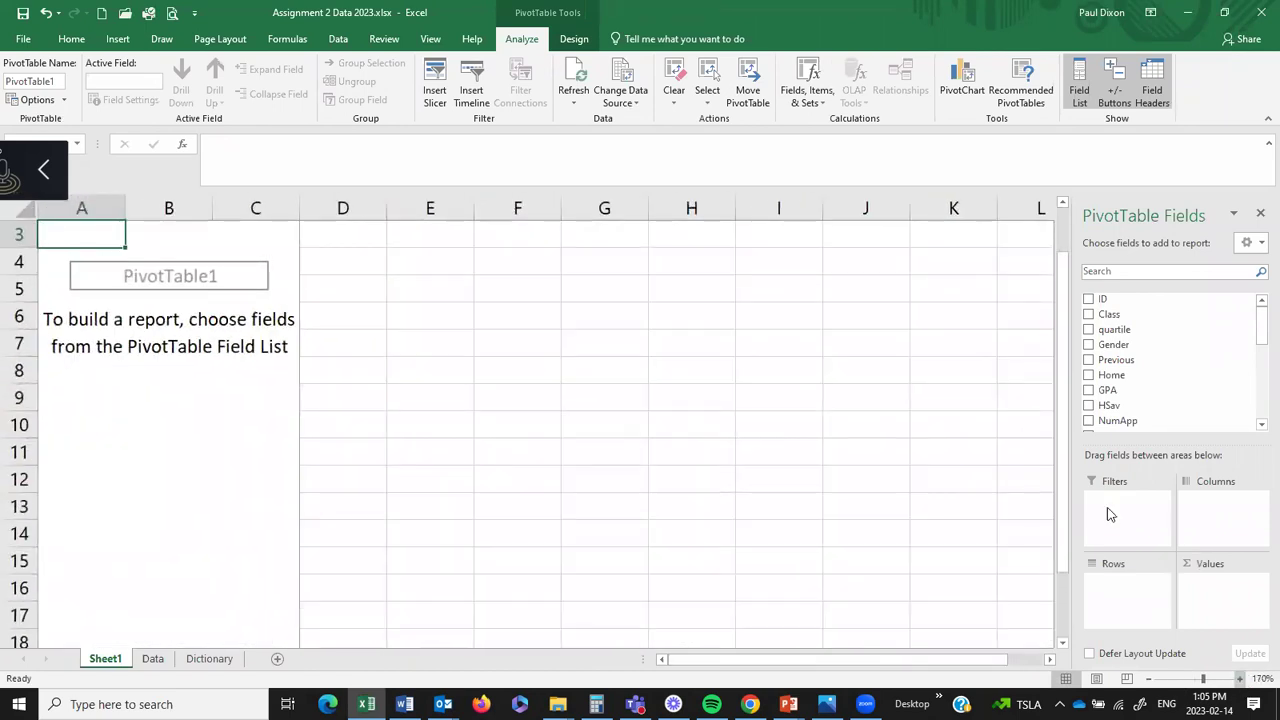
{"action": "left_click_drag", "start_coordinate": [1063, 291], "coordinate": [1063, 265]}
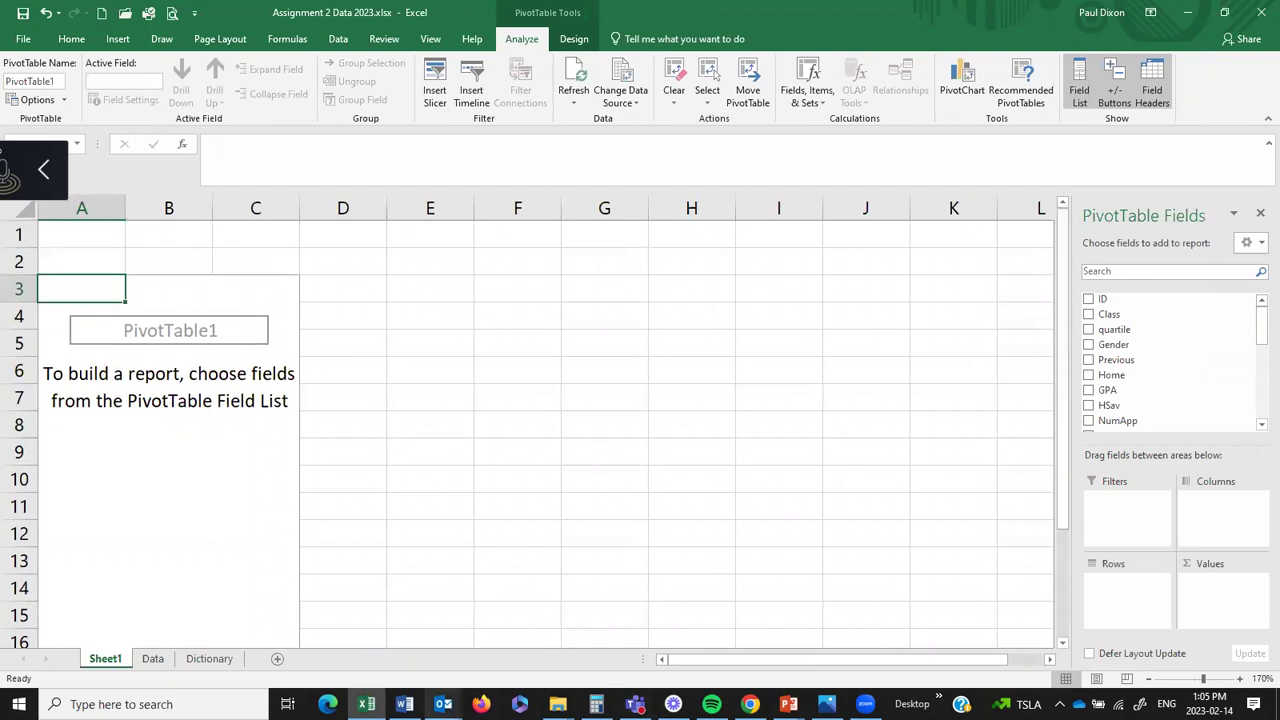
{"action": "left_click", "coordinate": [404, 704]}
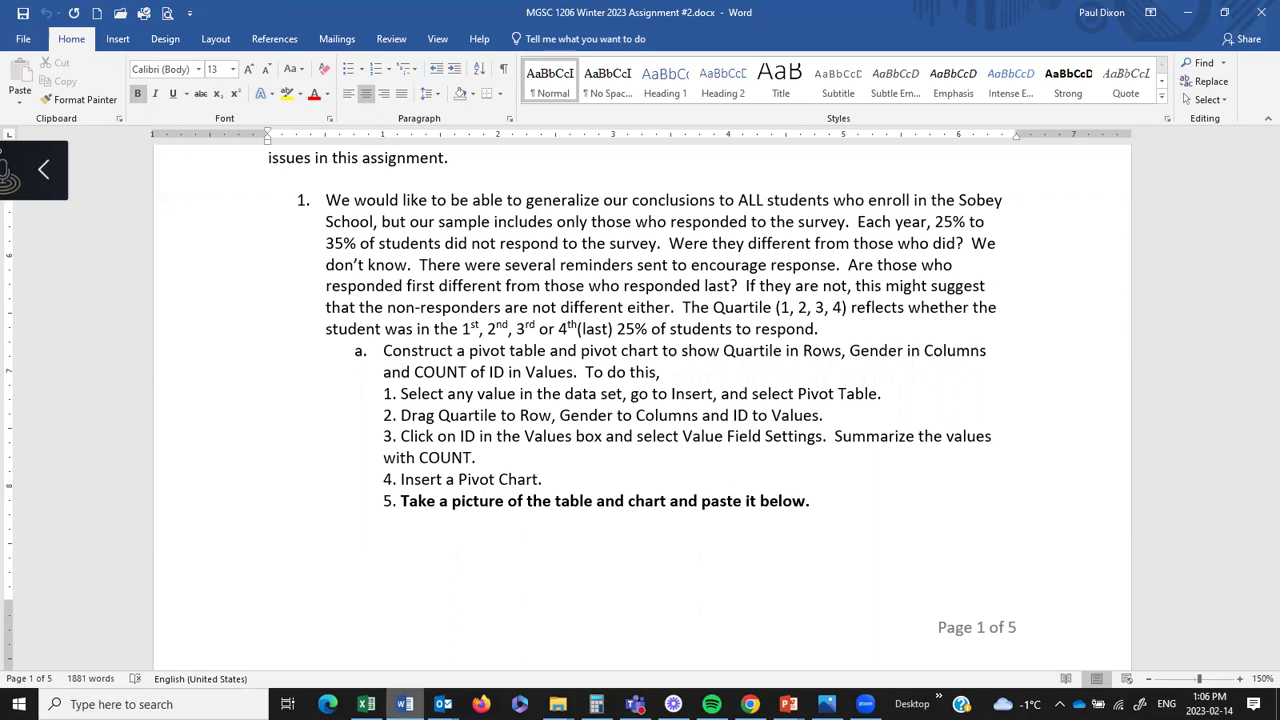
{"action": "left_click", "coordinate": [366, 704]}
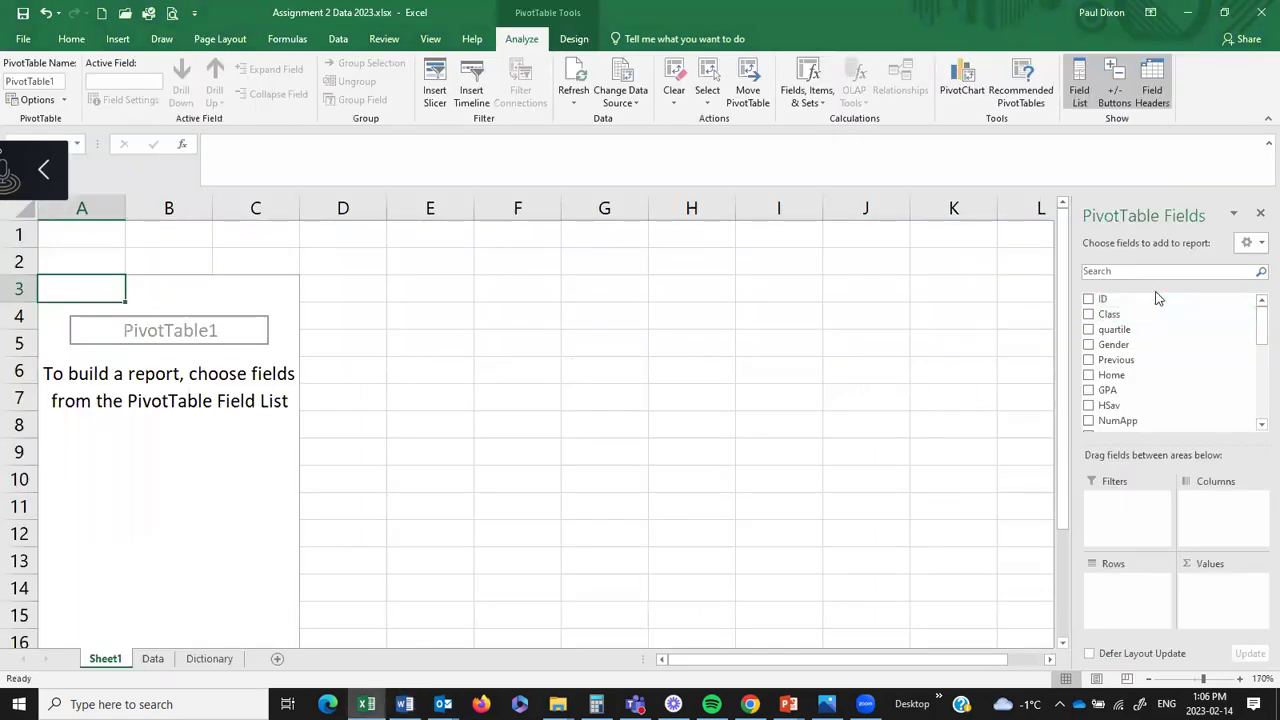
- Place quartile in Rows, Gender in Columns and ID in Values of the pivot
{"action": "left_click_drag", "start_coordinate": [1153, 335], "coordinate": [1125, 600]}
{"action": "left_click_drag", "start_coordinate": [1143, 334], "coordinate": [1220, 512]}
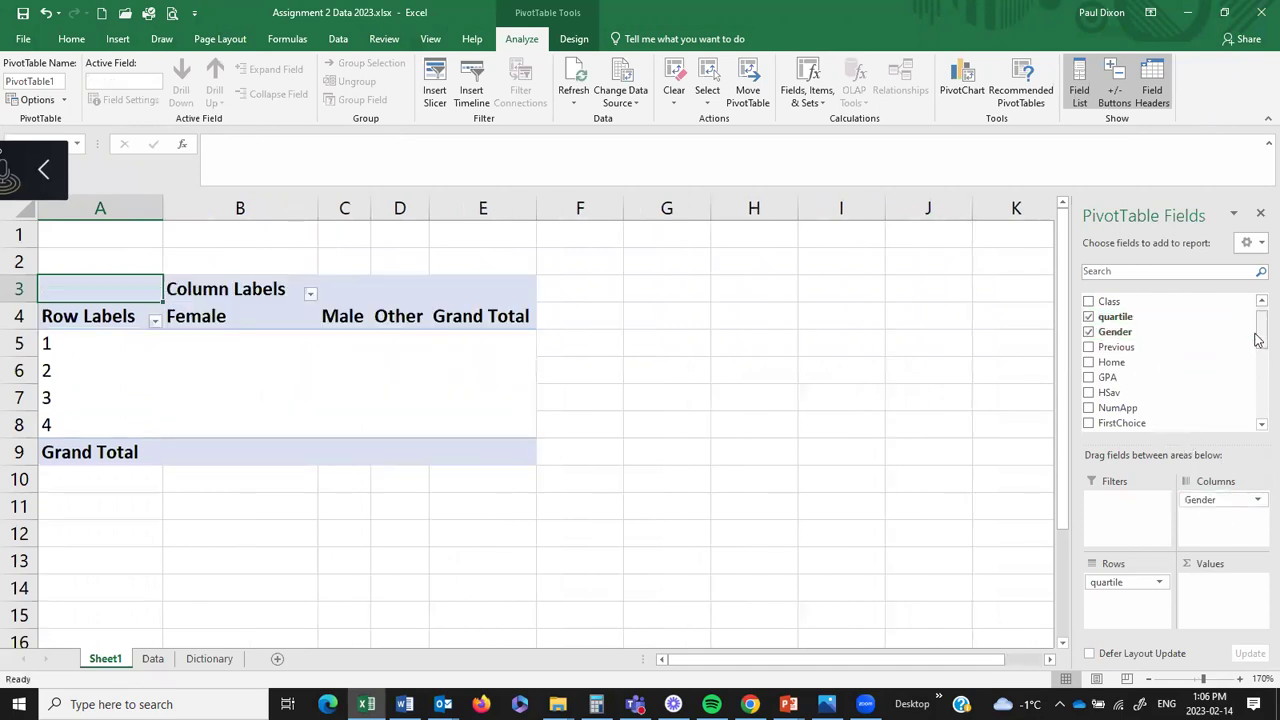
{"action": "scroll", "coordinate": [1258, 337], "scroll_direction": "up", "scroll_amount": 1}
{"action": "left_click_drag", "start_coordinate": [1210, 298], "coordinate": [1222, 590]}
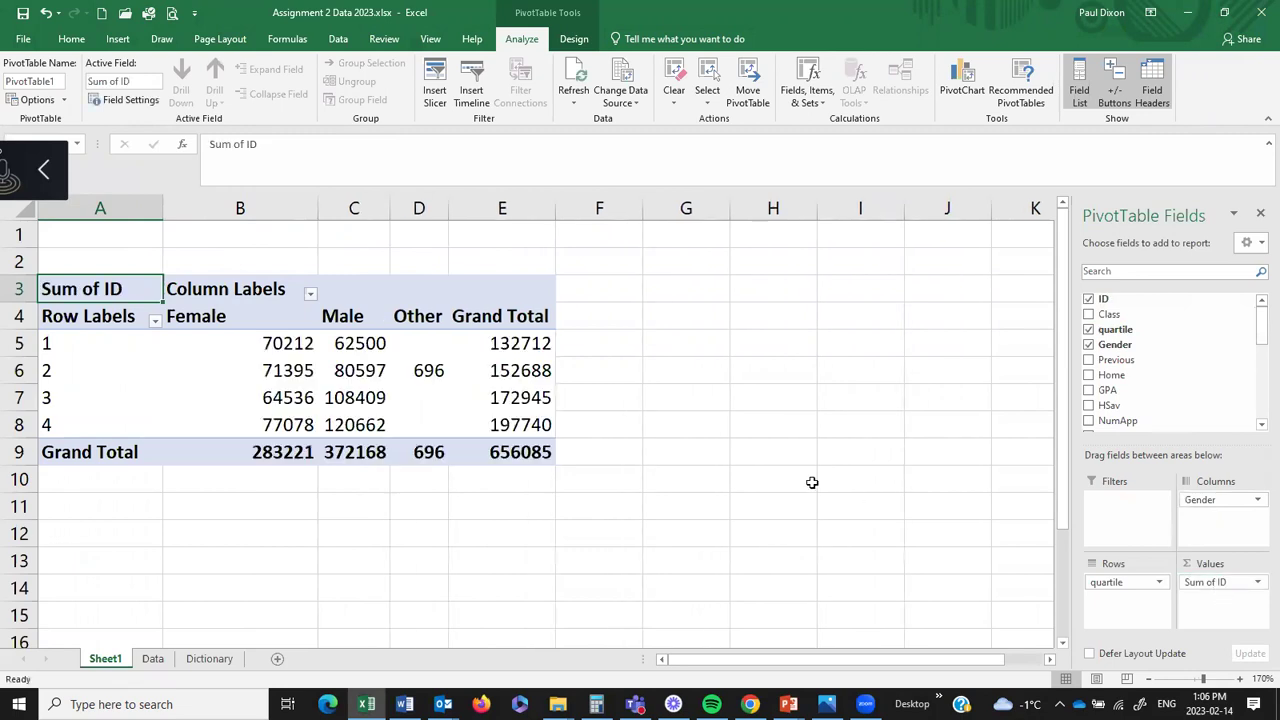
- Summarize the ID values as Count, then go back to the Word instructions
{"action": "mouse_move", "coordinate": [355, 400]}
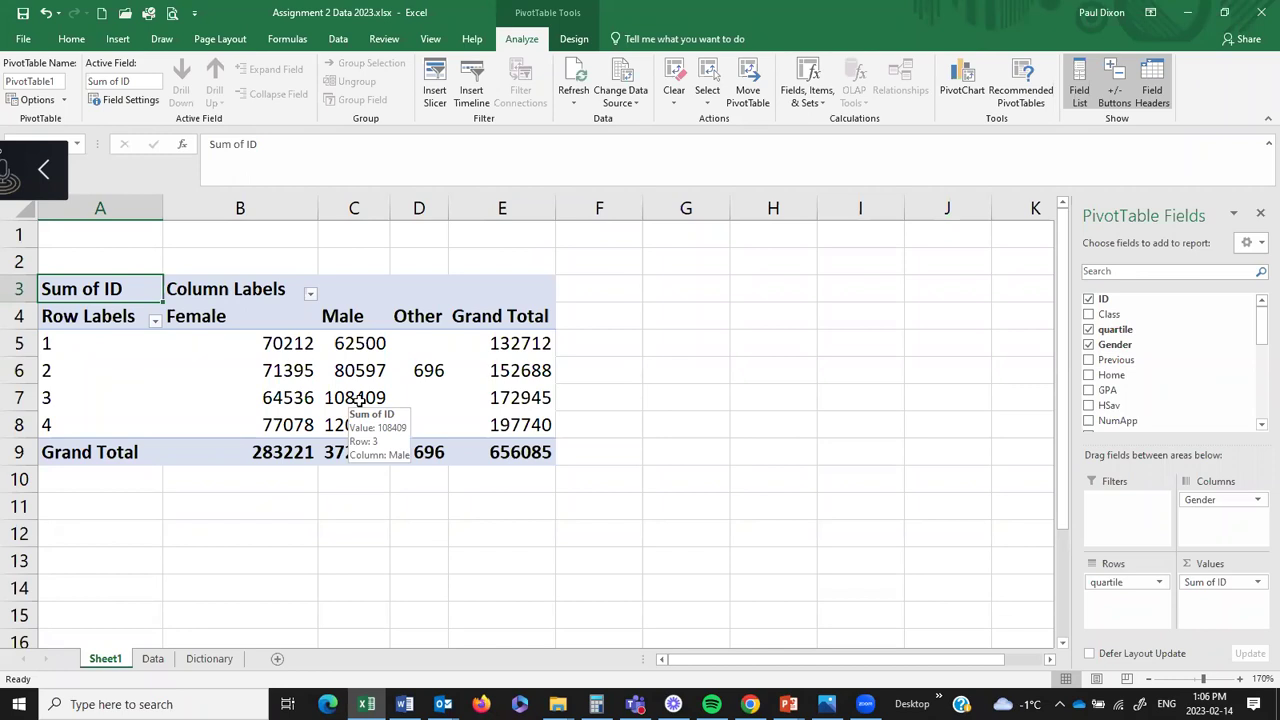
{"action": "left_click", "coordinate": [357, 400]}
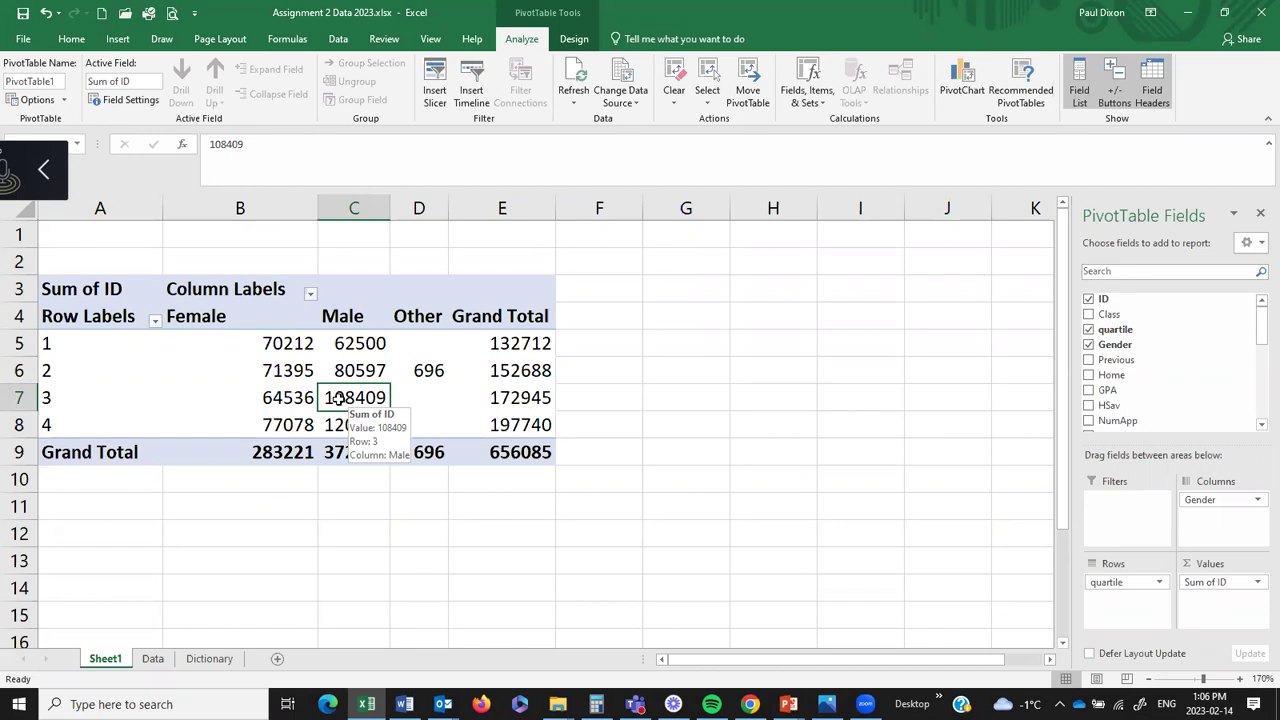
{"action": "right_click", "coordinate": [340, 398]}
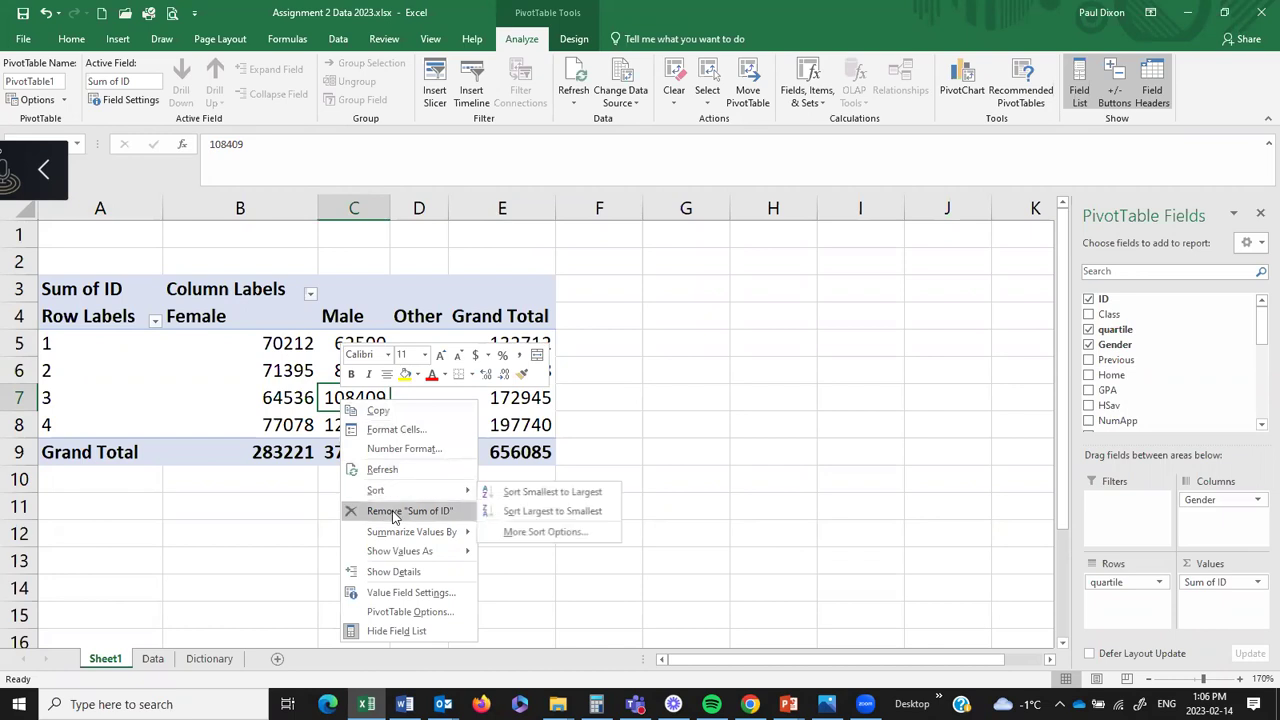
{"action": "mouse_move", "coordinate": [394, 540]}
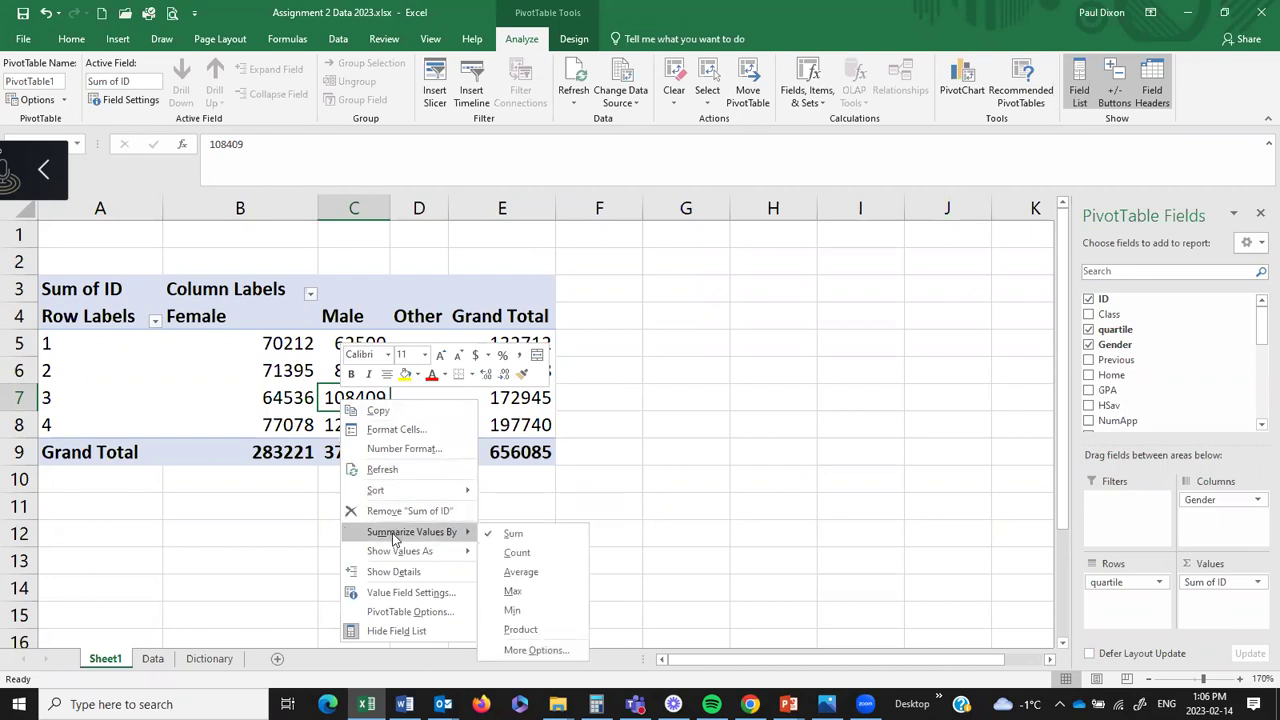
{"action": "left_click", "coordinate": [535, 551]}
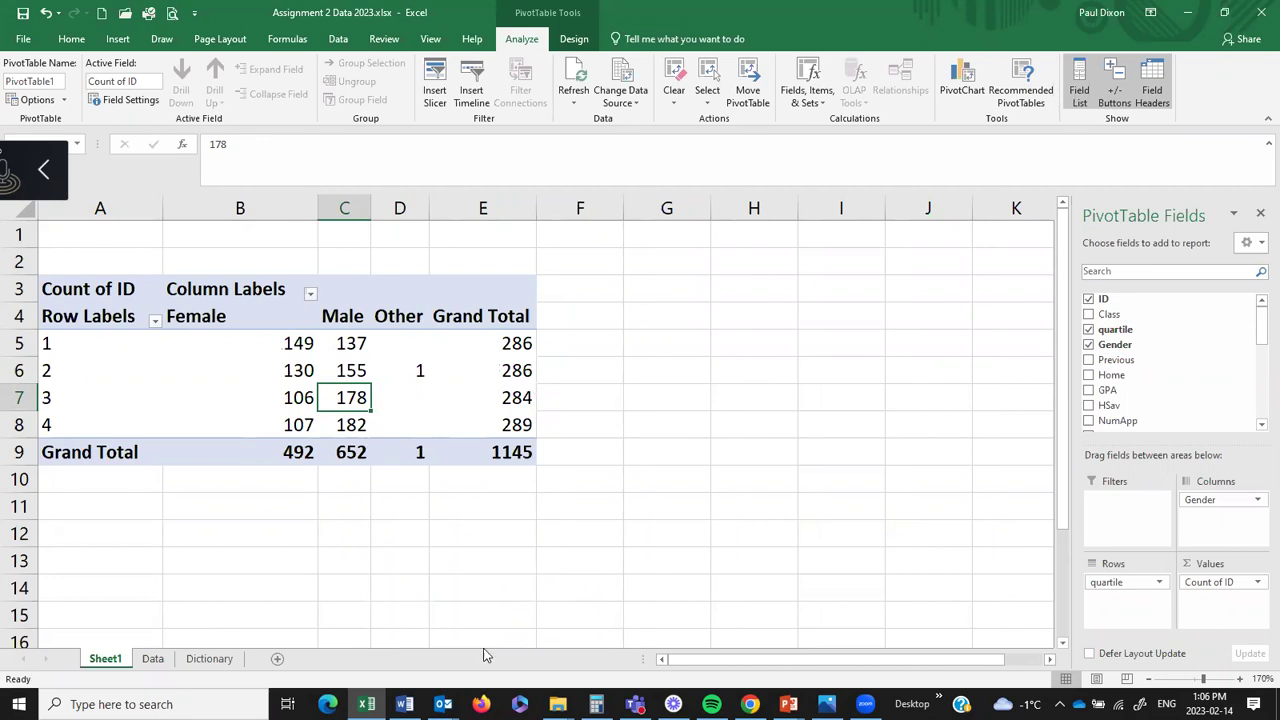
{"action": "left_click", "coordinate": [404, 704]}
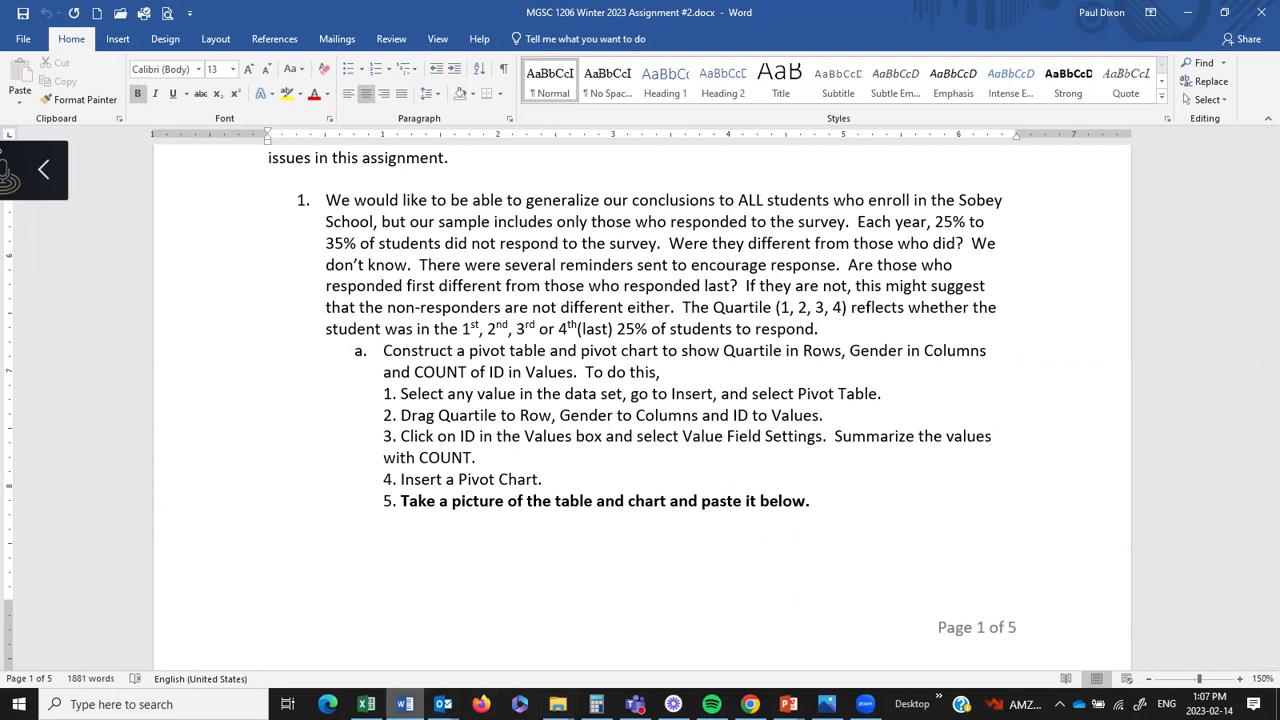
- Back in Excel, open the Insert Chart dialog for a PivotChart from PivotTable Analyze
{"action": "left_click", "coordinate": [366, 704]}
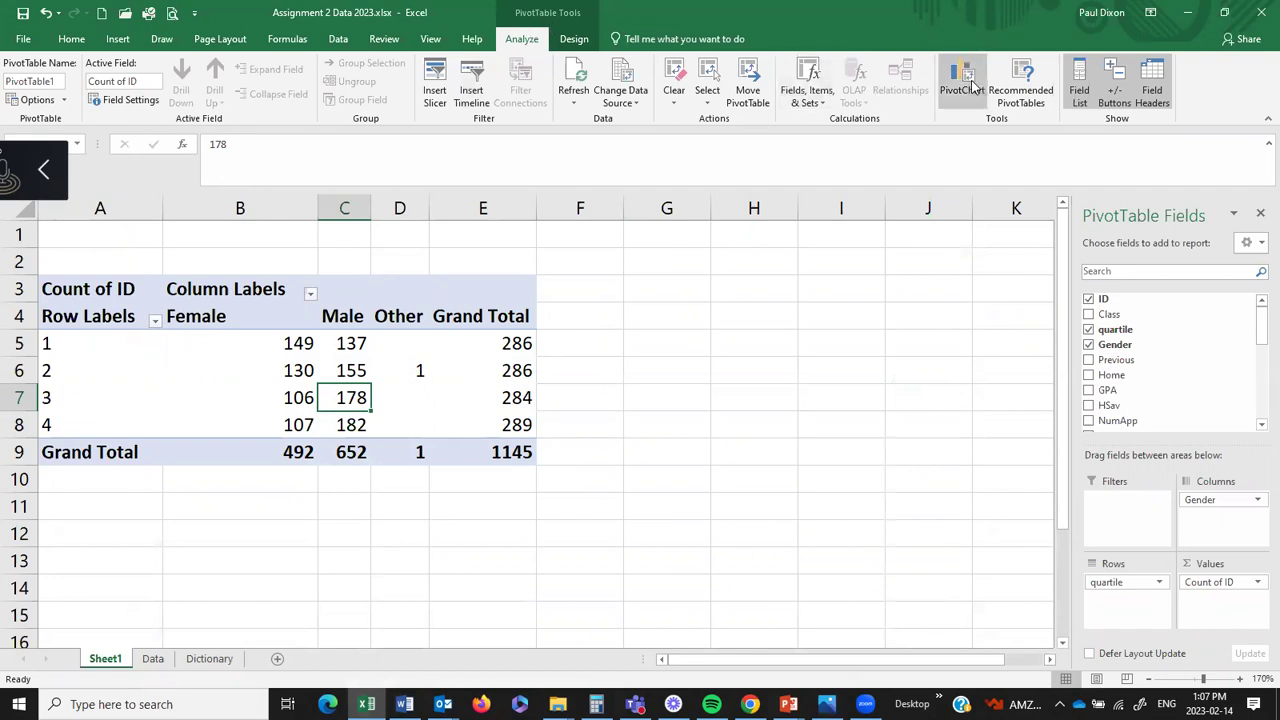
{"action": "left_click", "coordinate": [118, 39]}
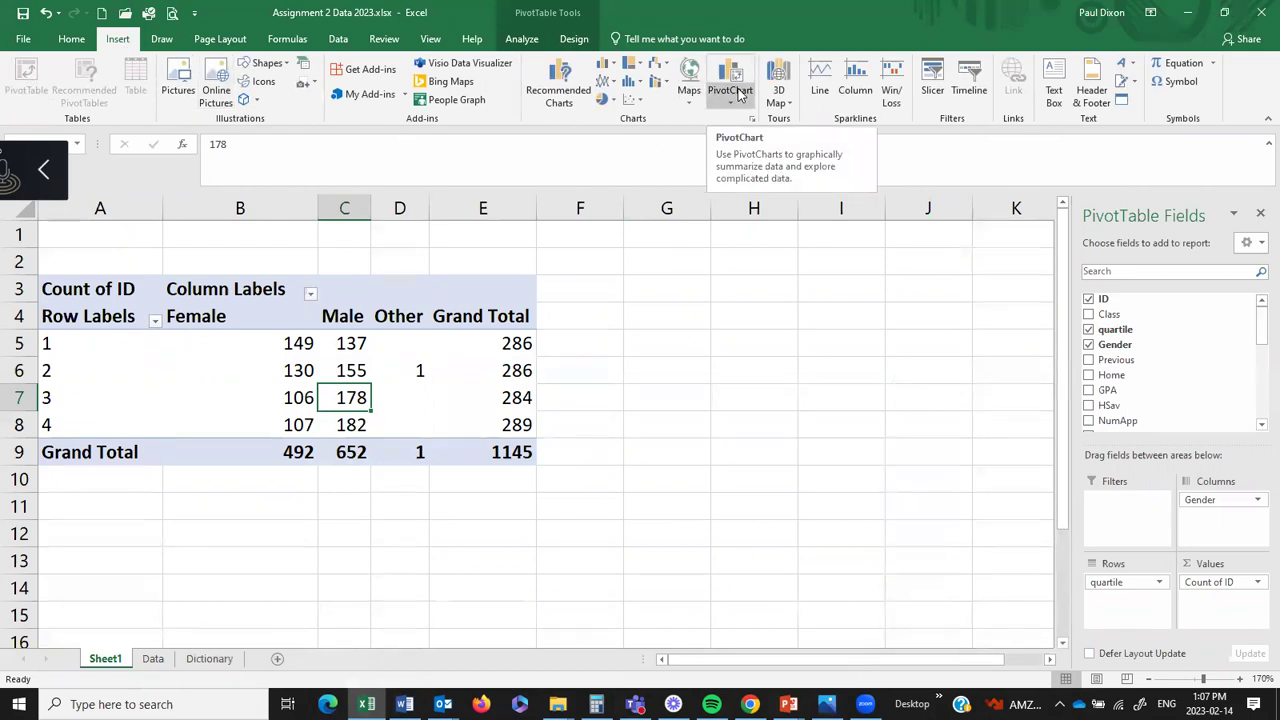
{"action": "left_click", "coordinate": [522, 39]}
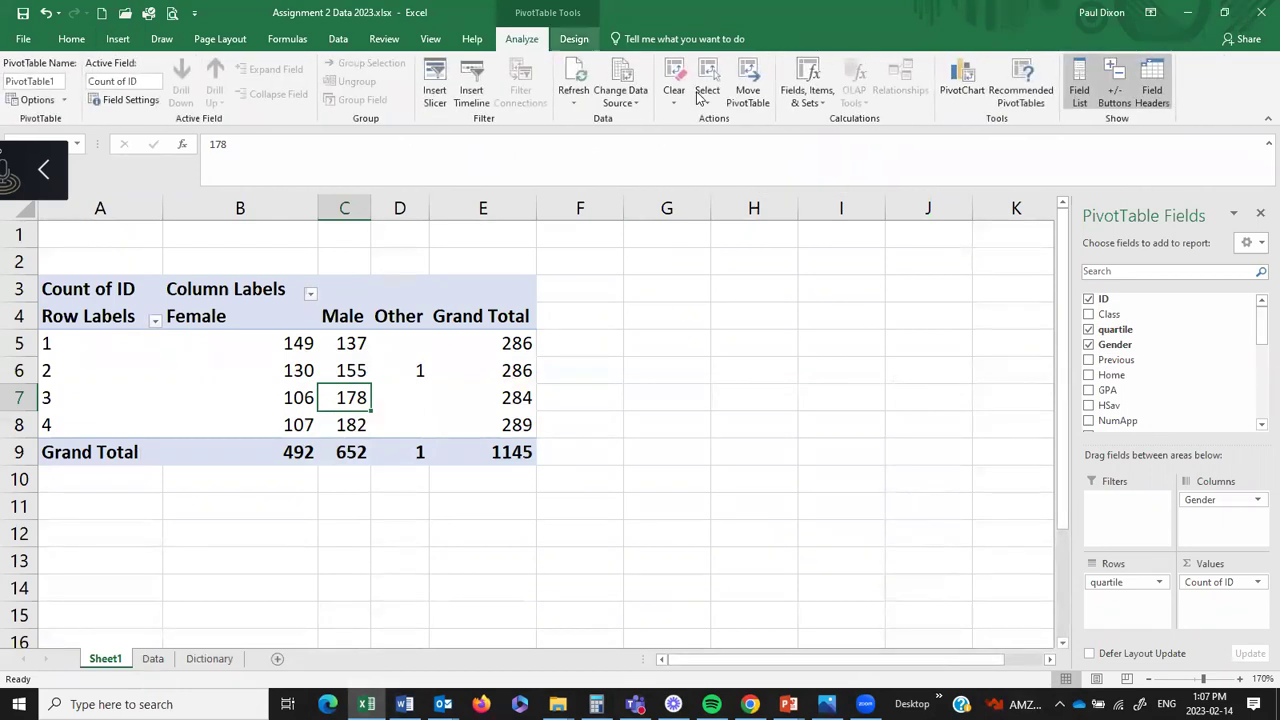
{"action": "left_click", "coordinate": [962, 80]}
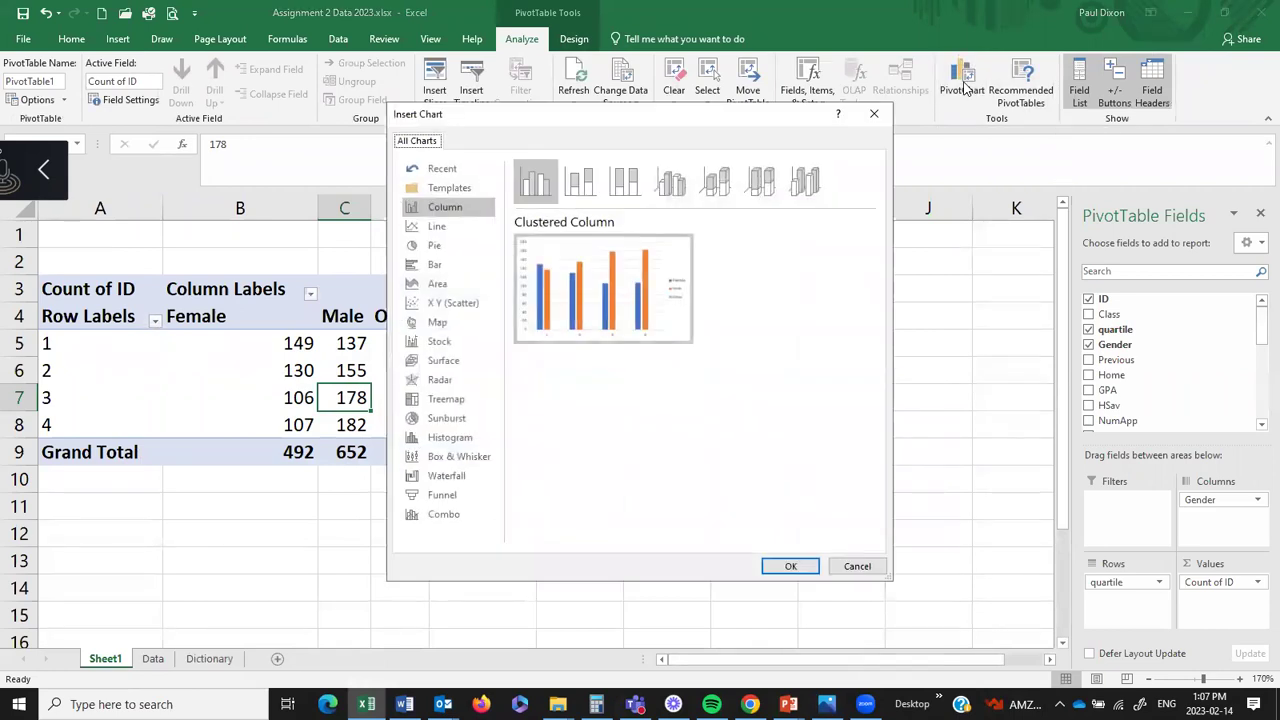
- Insert the clustered column pivot chart, then move and resize it beside the pivot table
{"action": "left_click", "coordinate": [790, 566]}
{"action": "left_click_drag", "start_coordinate": [731, 274], "coordinate": [841, 286]}
{"action": "left_click", "coordinate": [480, 583]}
{"action": "left_click_drag", "start_coordinate": [406, 628], "coordinate": [526, 548]}
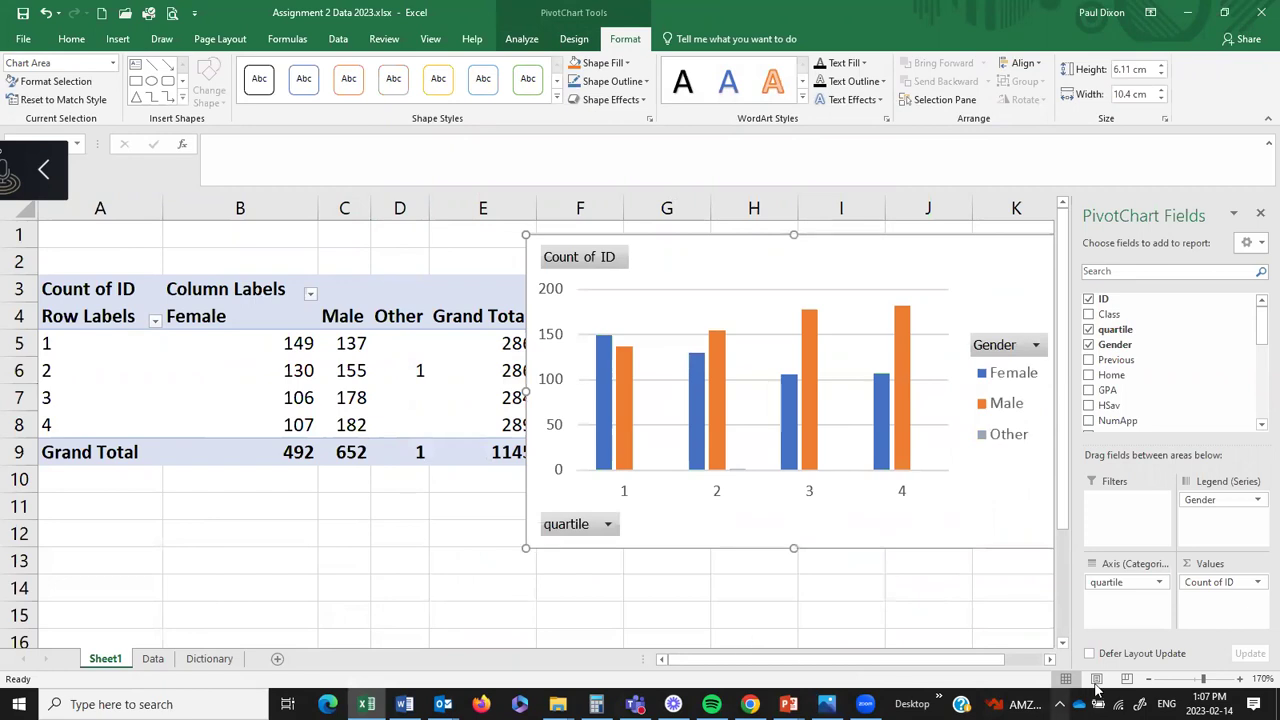
{"action": "left_click", "coordinate": [1148, 680]}
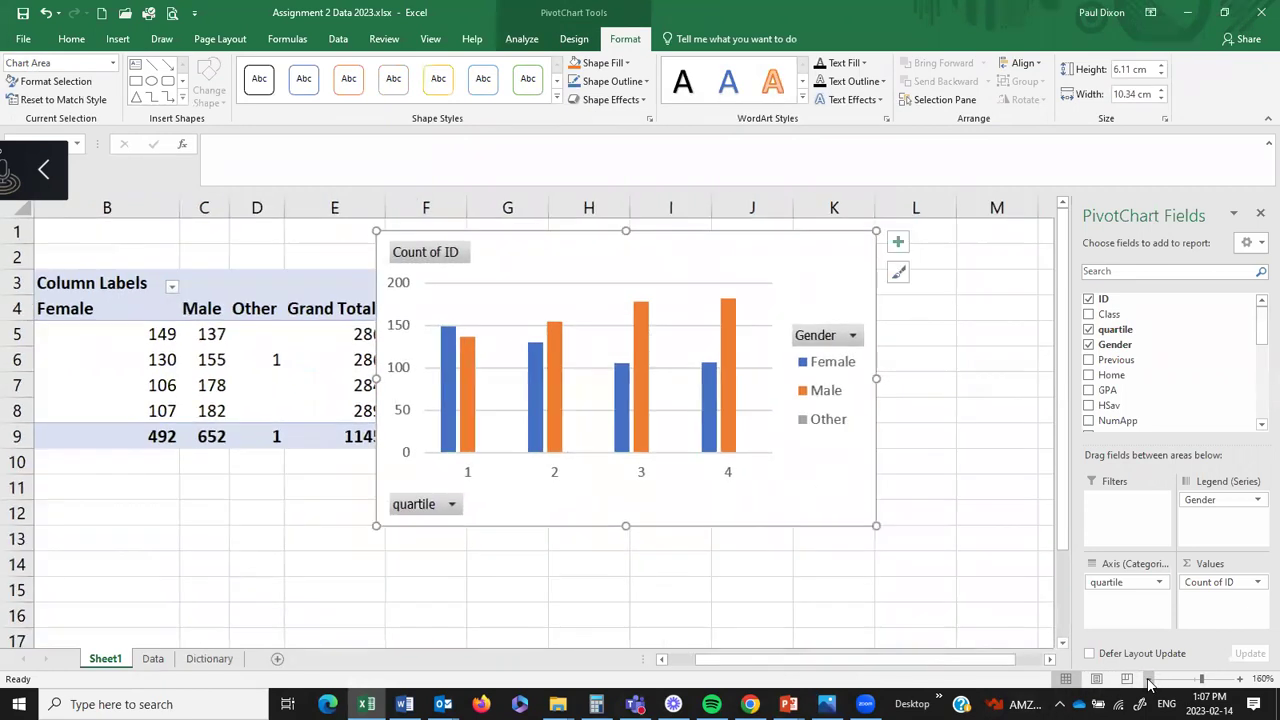
{"action": "mouse_move", "coordinate": [711, 248]}
{"action": "left_mouse_down"}
{"action": "mouse_move", "coordinate": [809, 266]}
{"action": "mouse_move", "coordinate": [722, 246]}
{"action": "left_mouse_up"}
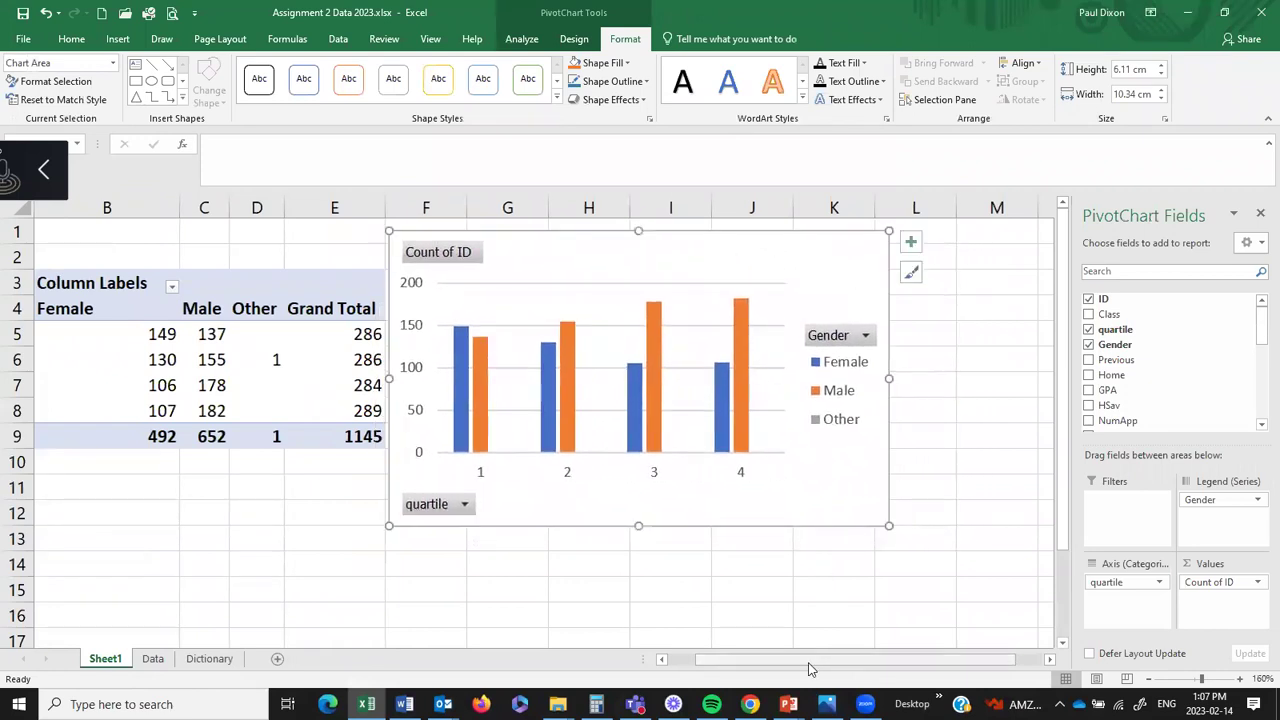
{"action": "left_click_drag", "start_coordinate": [810, 661], "coordinate": [783, 662]}
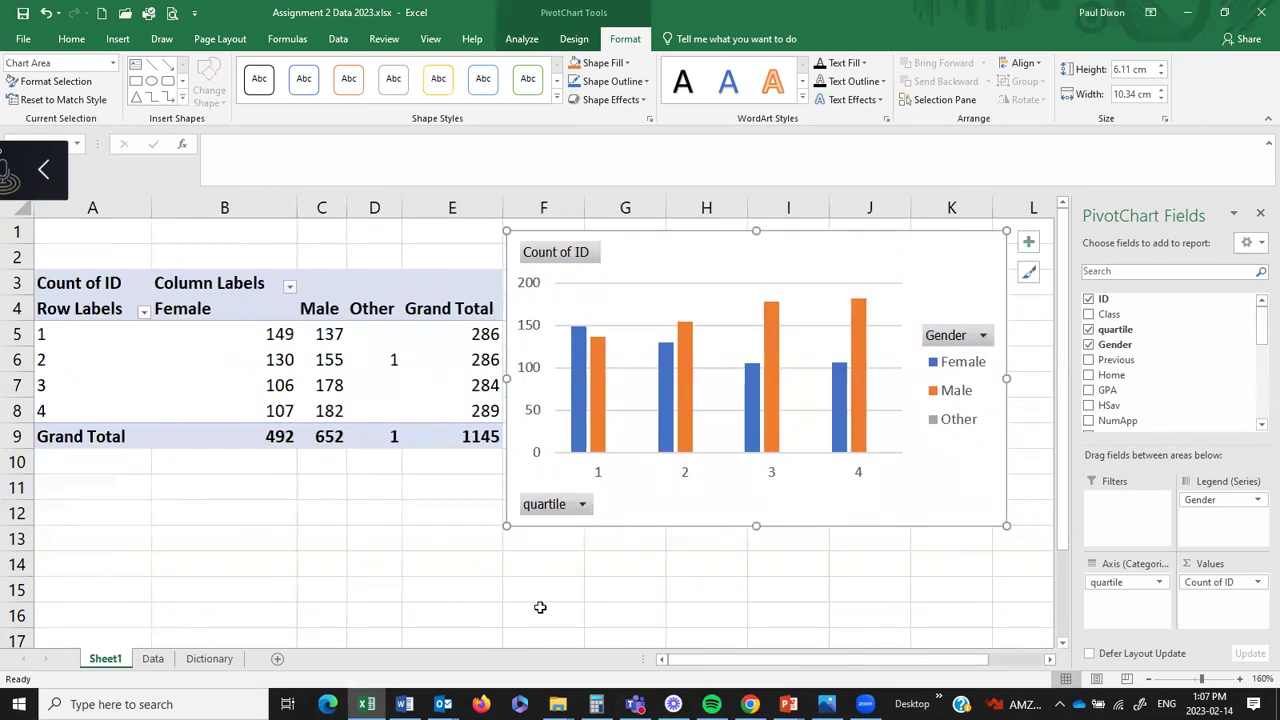
{"action": "left_click", "coordinate": [430, 563]}
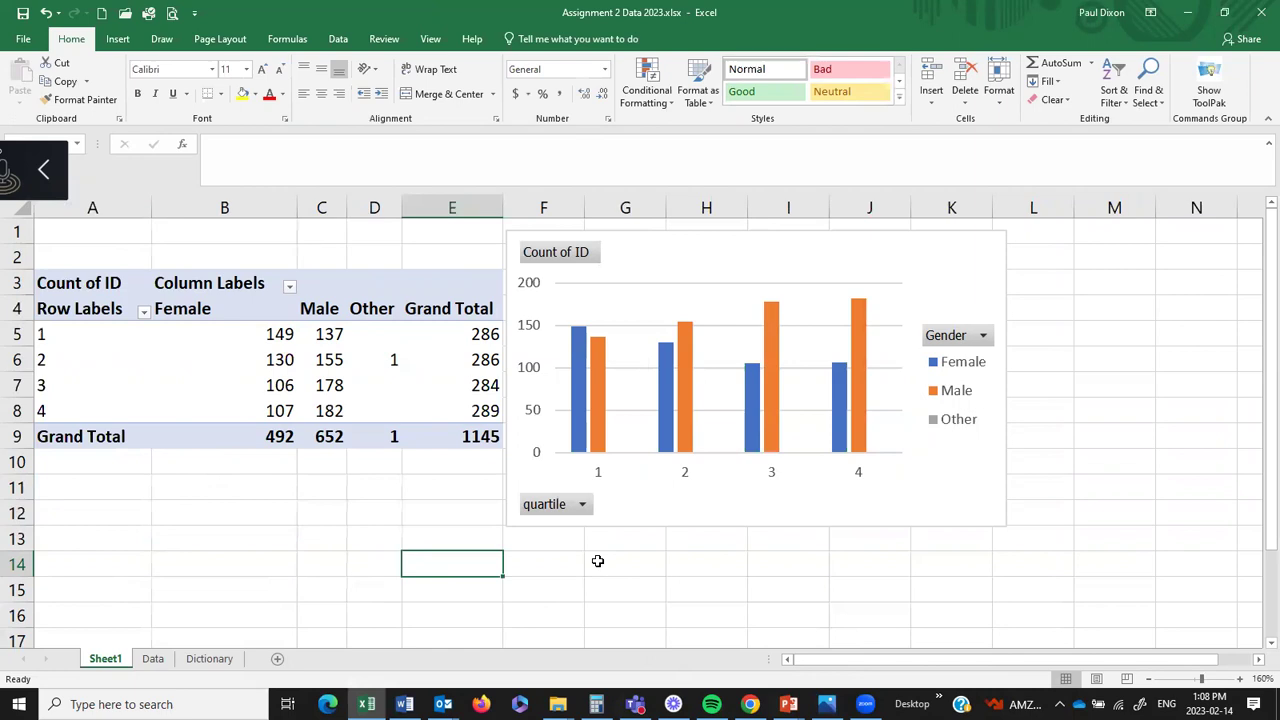
- Snip the pivot table and chart region with Win+Shift+S, then switch to Word
{"action": "mouse_move", "coordinate": [404, 704]}
{"action": "key", "text": "super+shift+s"}
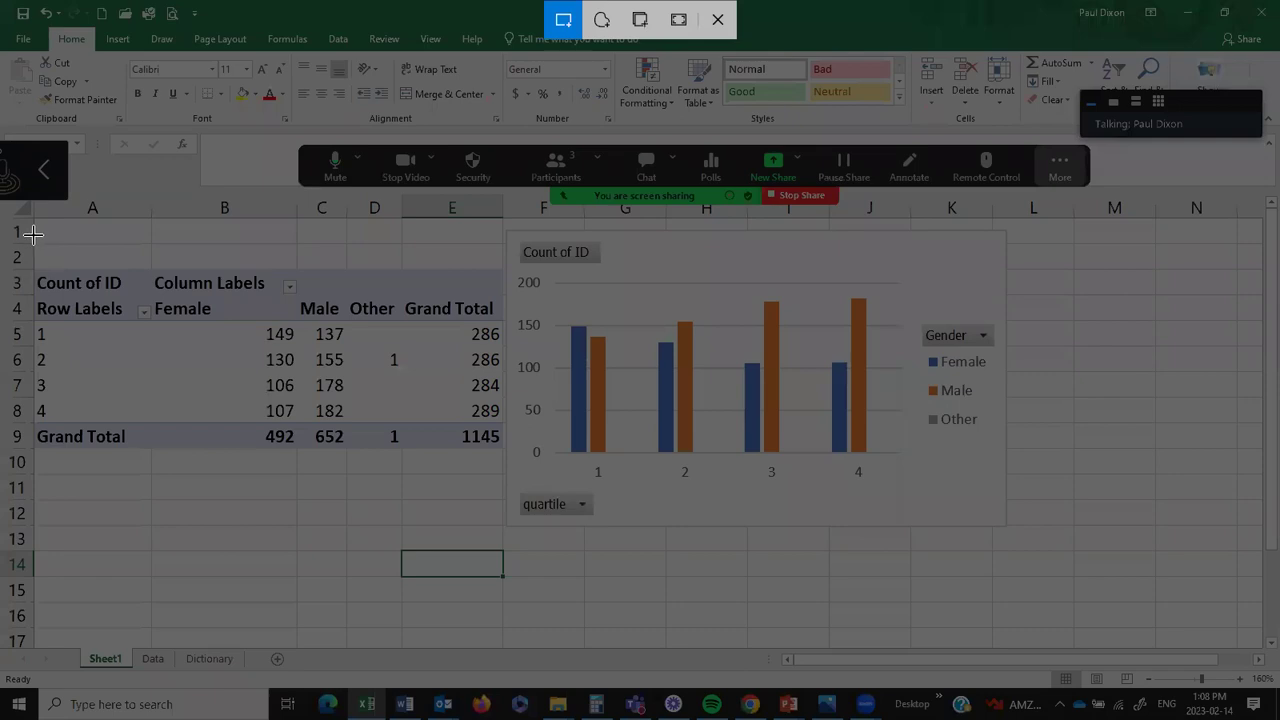
{"action": "left_click_drag", "start_coordinate": [33, 234], "coordinate": [1003, 480]}
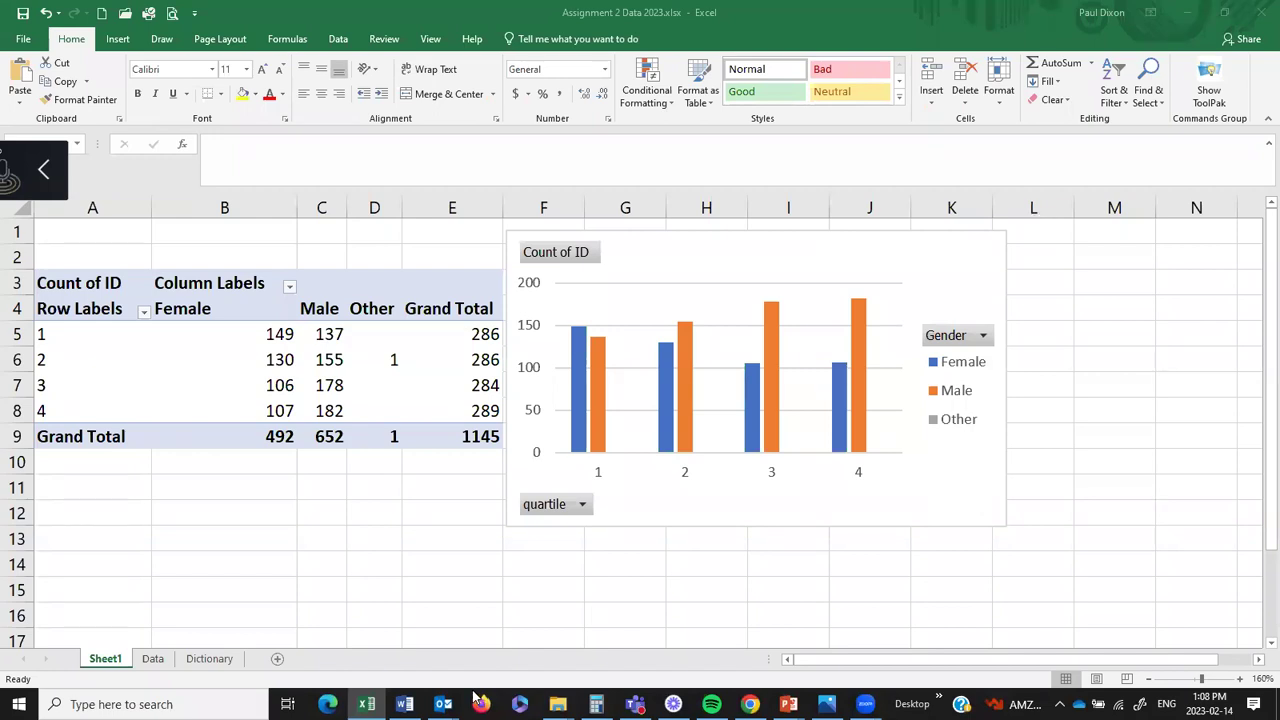
{"action": "left_click", "coordinate": [404, 704]}
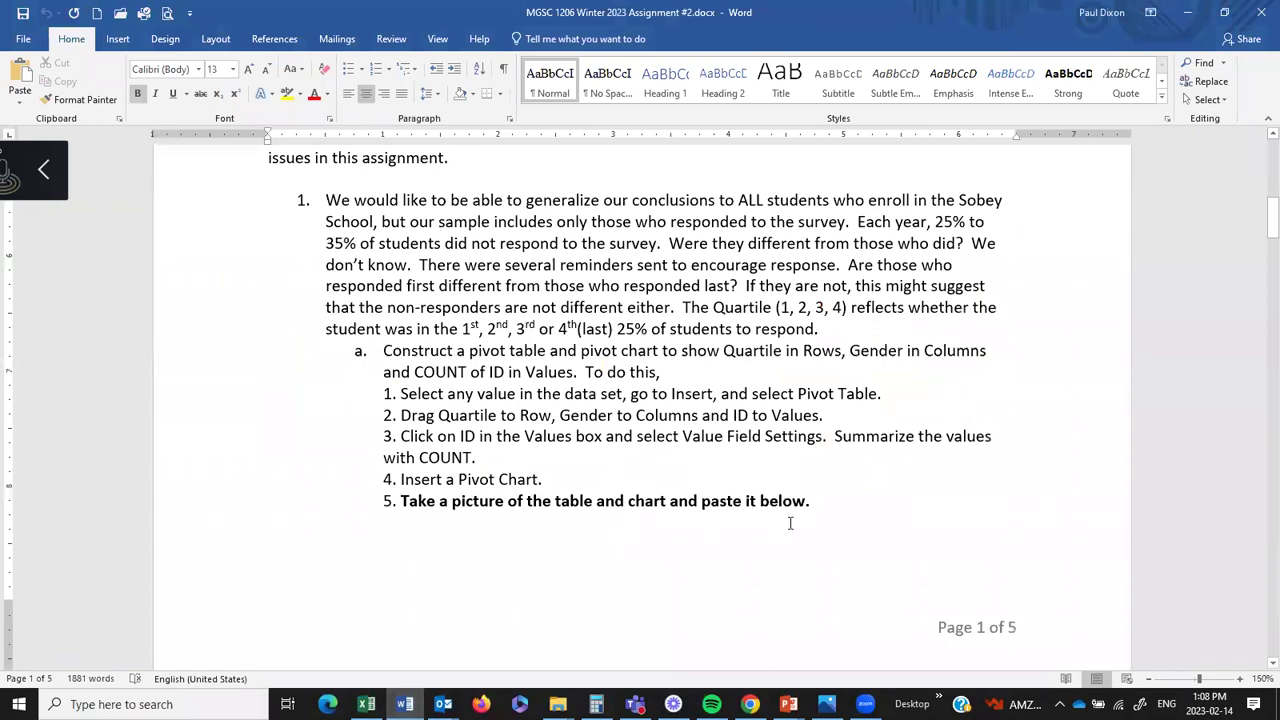
- Paste the snipped table-and-chart picture under step 5 of question 1a, then return to Excel
{"action": "left_click", "coordinate": [670, 552]}
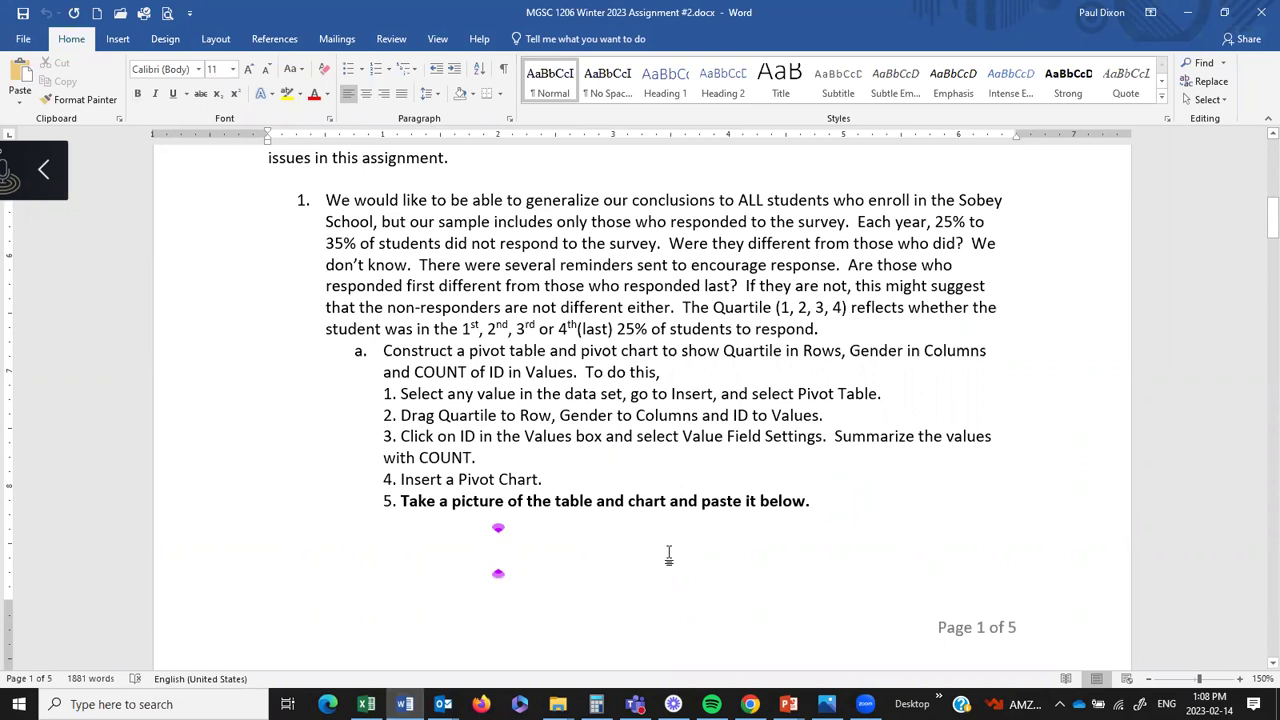
{"action": "key", "text": "ctrl+v"}
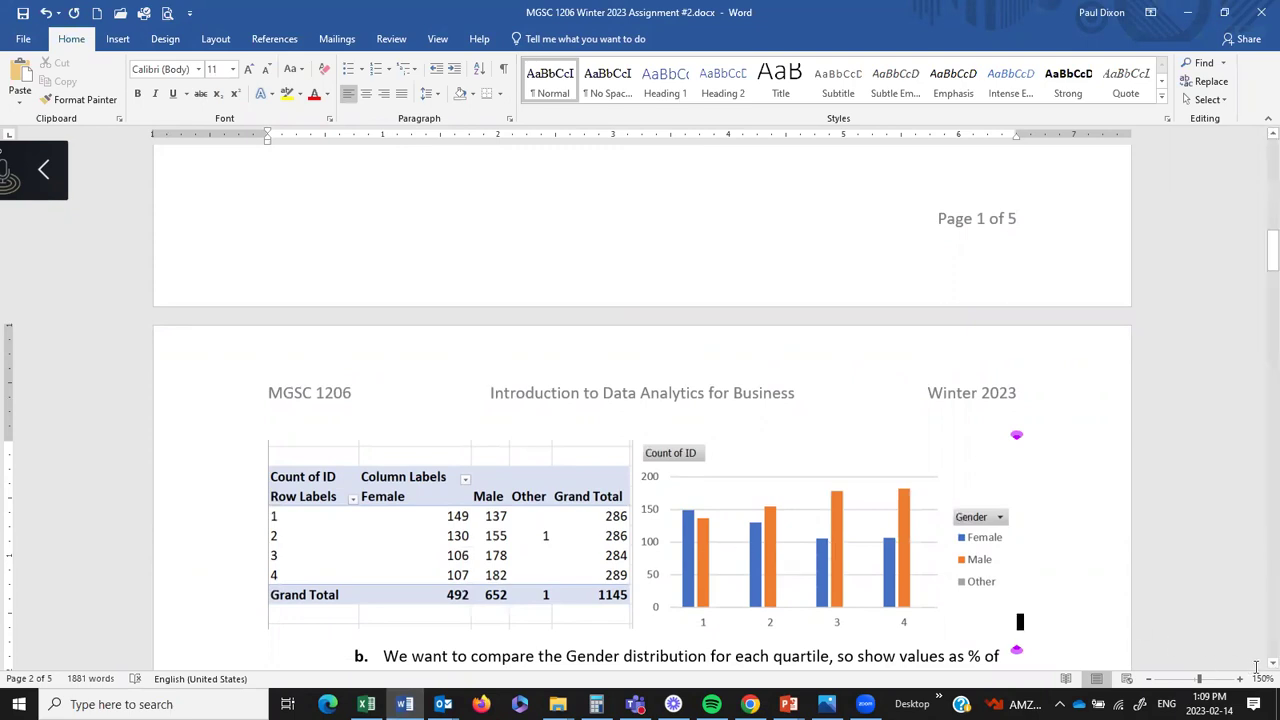
{"action": "scroll", "coordinate": [1258, 672], "scroll_direction": "down", "scroll_amount": 5}
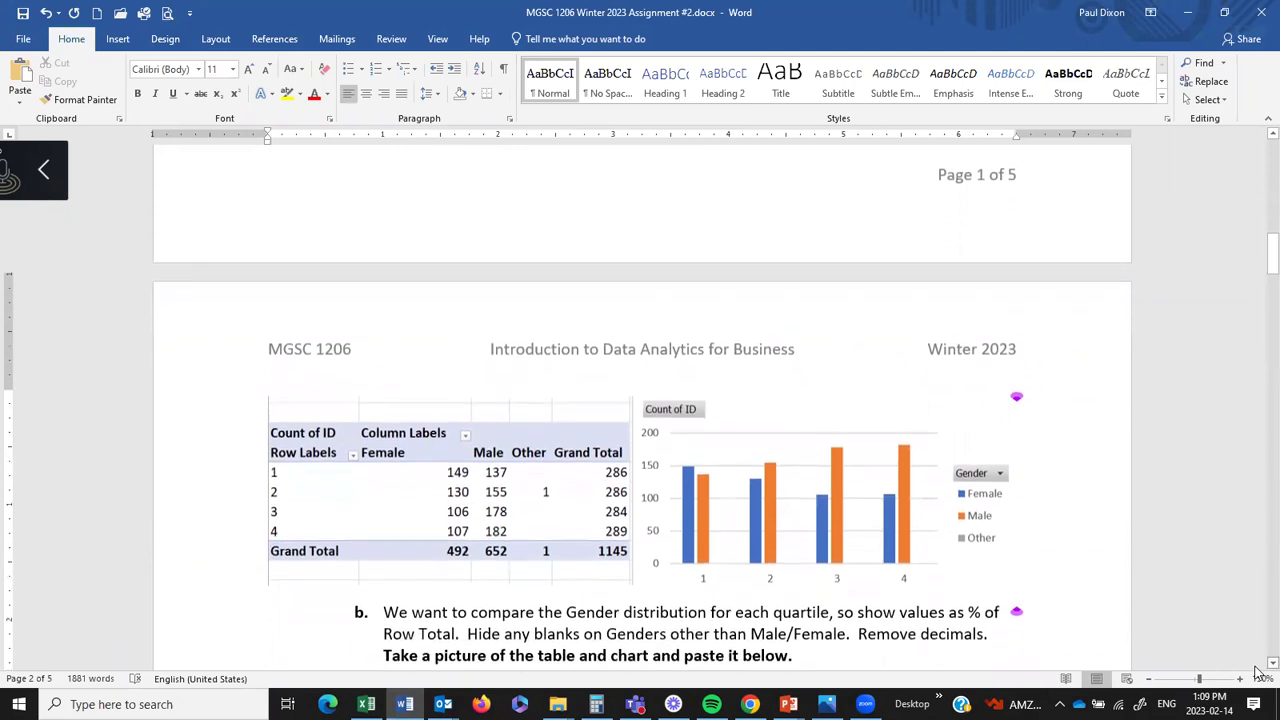
{"action": "scroll", "coordinate": [1258, 672], "scroll_direction": "down", "scroll_amount": 1}
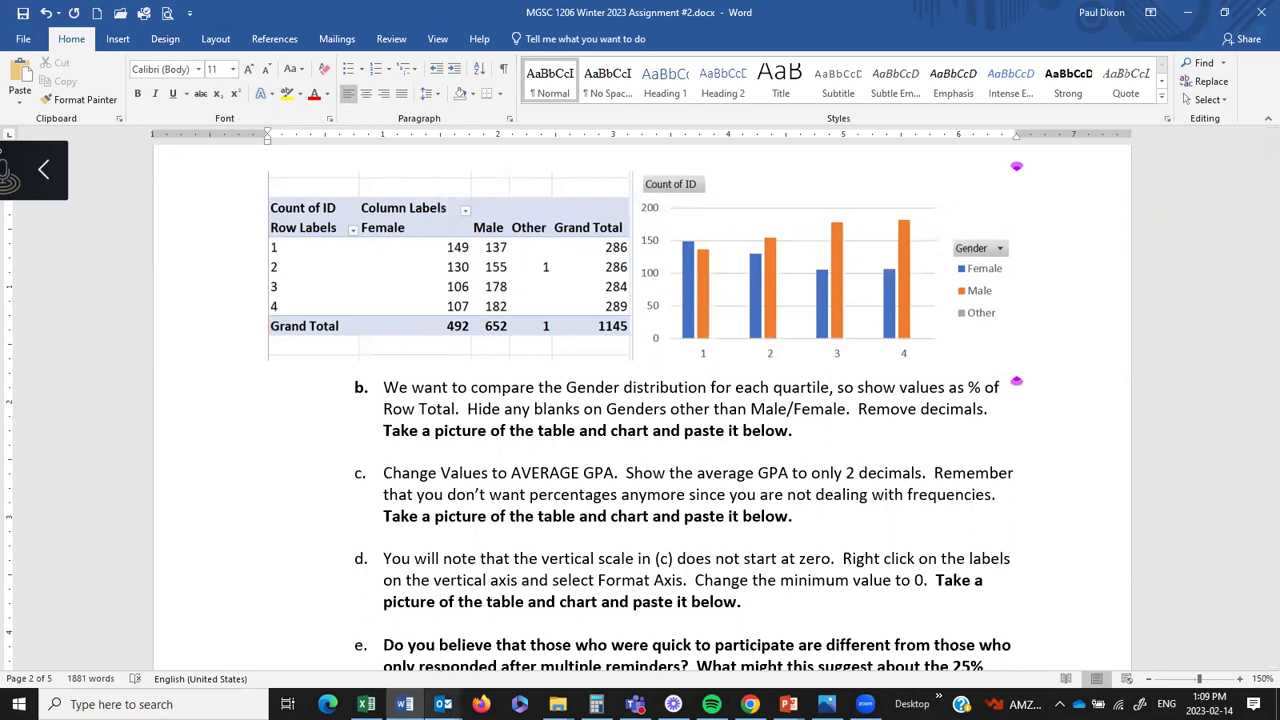
{"action": "mouse_move", "coordinate": [443, 704]}
{"action": "mouse_move", "coordinate": [404, 704]}
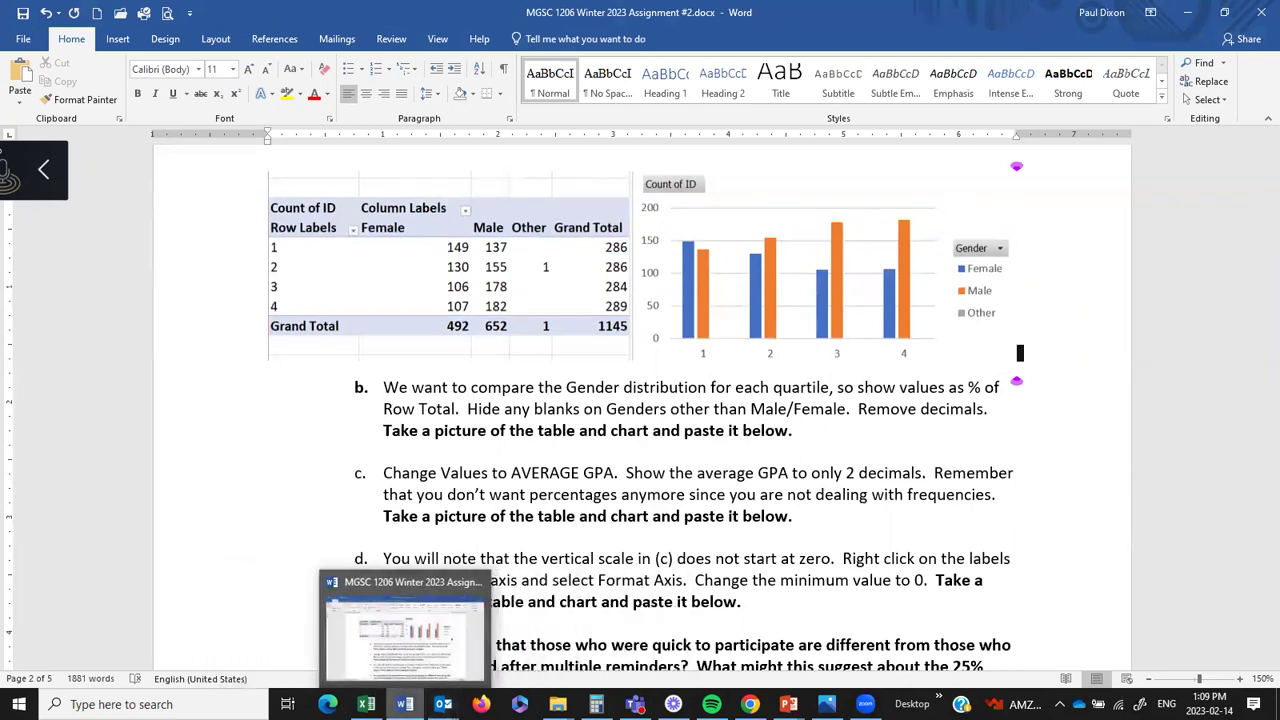
{"action": "left_click", "coordinate": [366, 704]}
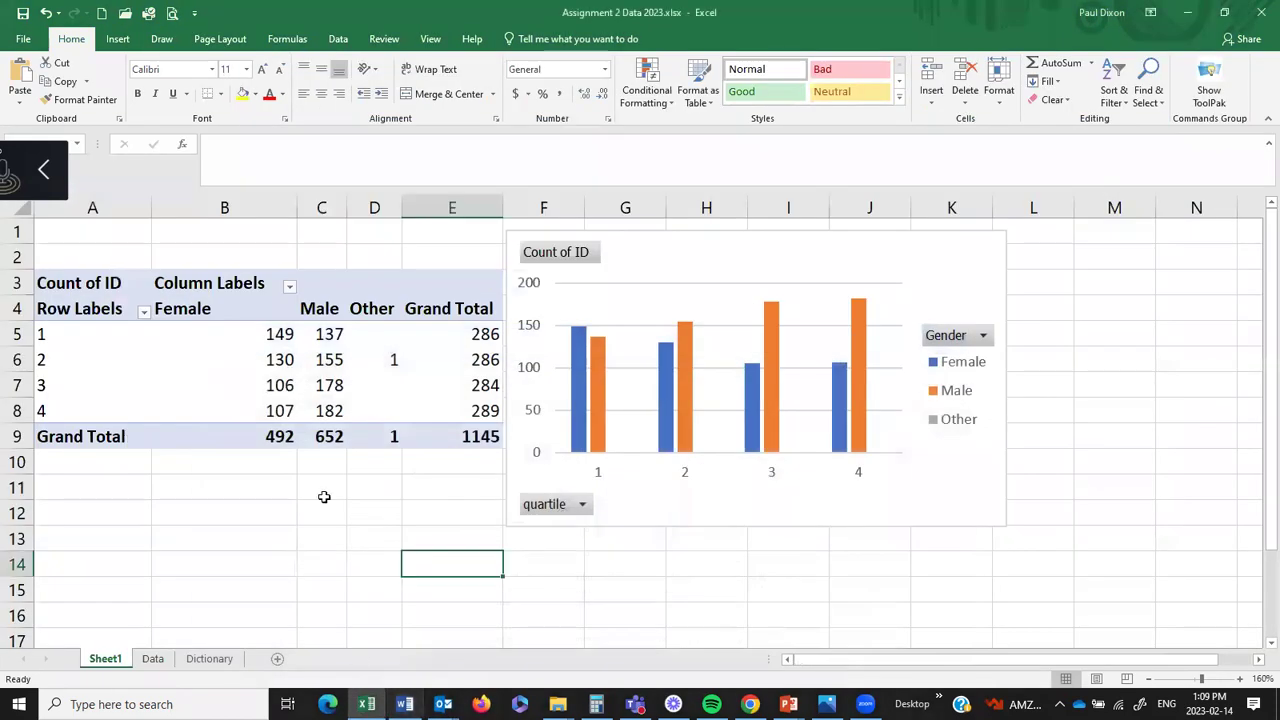
- Show the Count of ID values as % of Row Total
{"action": "left_click", "coordinate": [327, 360]}
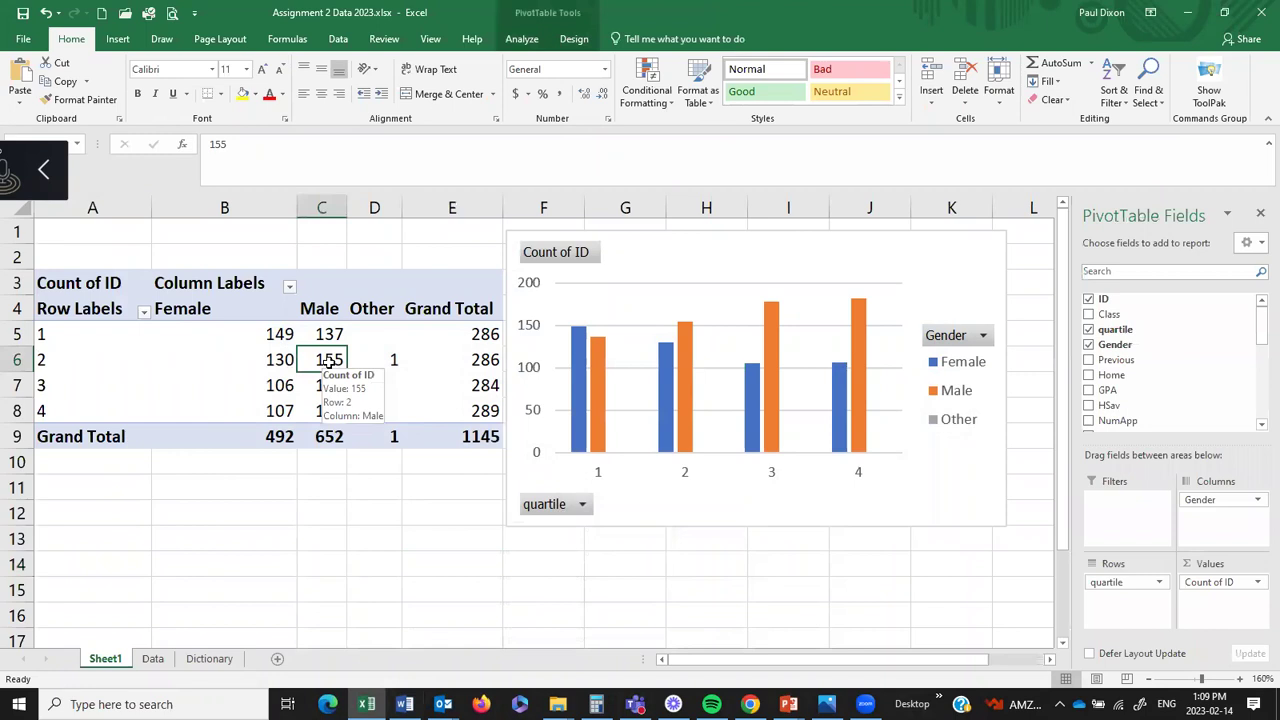
{"action": "right_click", "coordinate": [329, 363]}
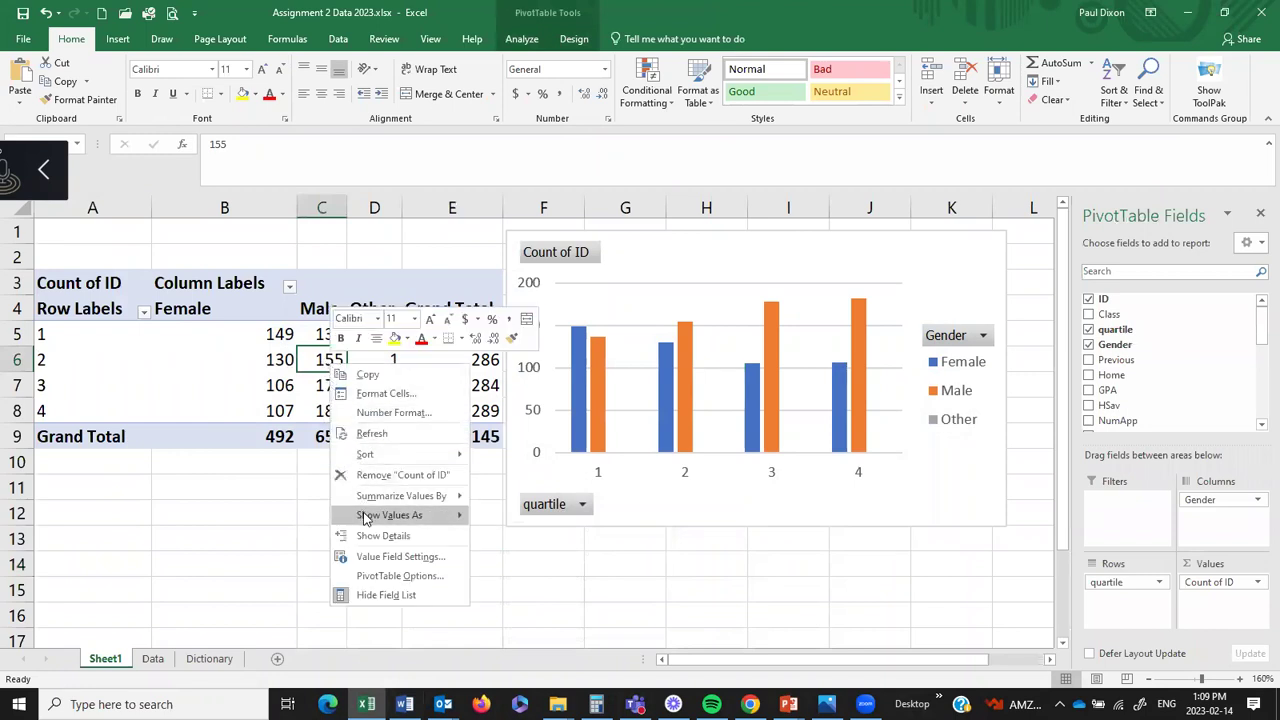
{"action": "mouse_move", "coordinate": [365, 518]}
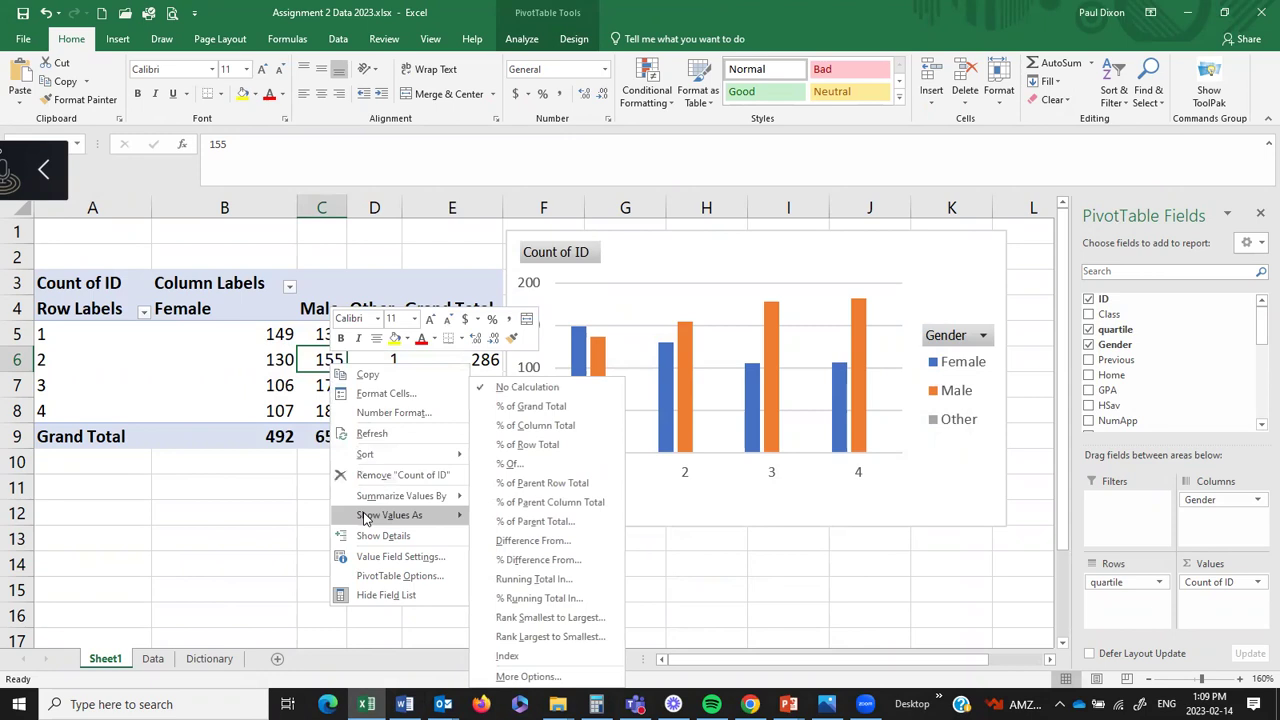
{"action": "left_click", "coordinate": [568, 446]}
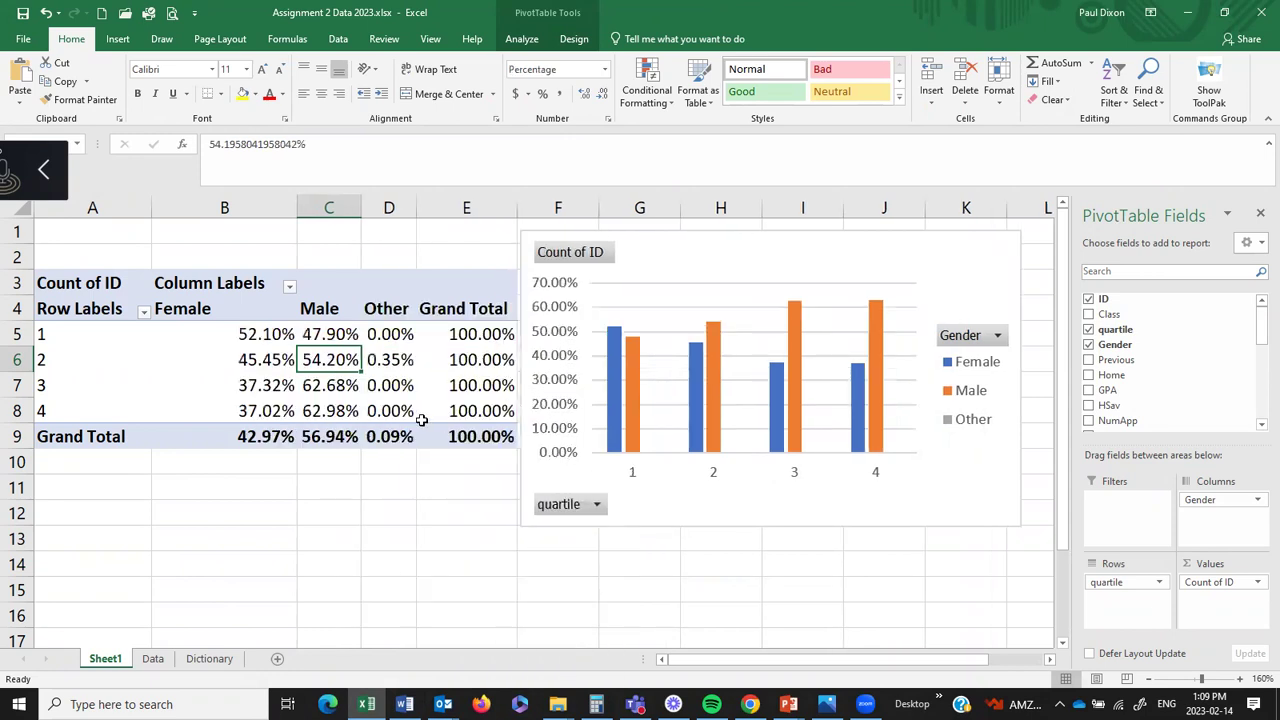
- Filter the Gender column labels to keep only Female and Male
{"action": "left_click", "coordinate": [289, 285]}
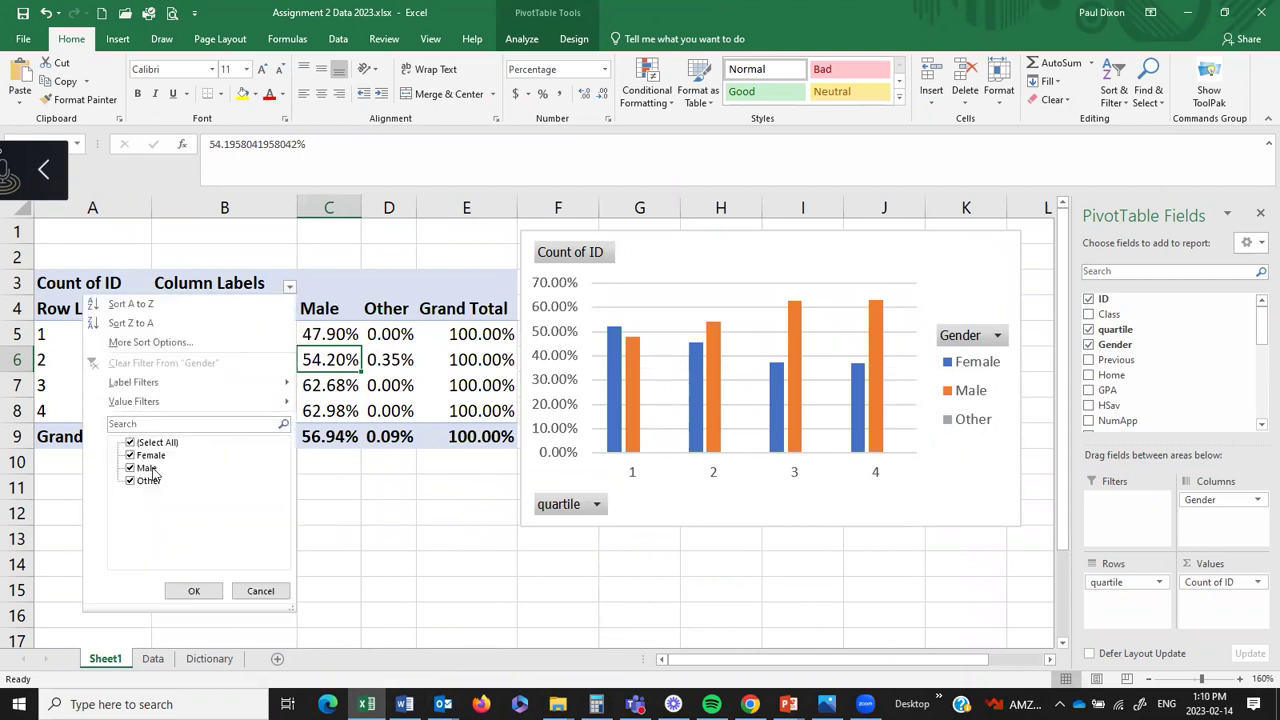
{"action": "left_click", "coordinate": [130, 481]}
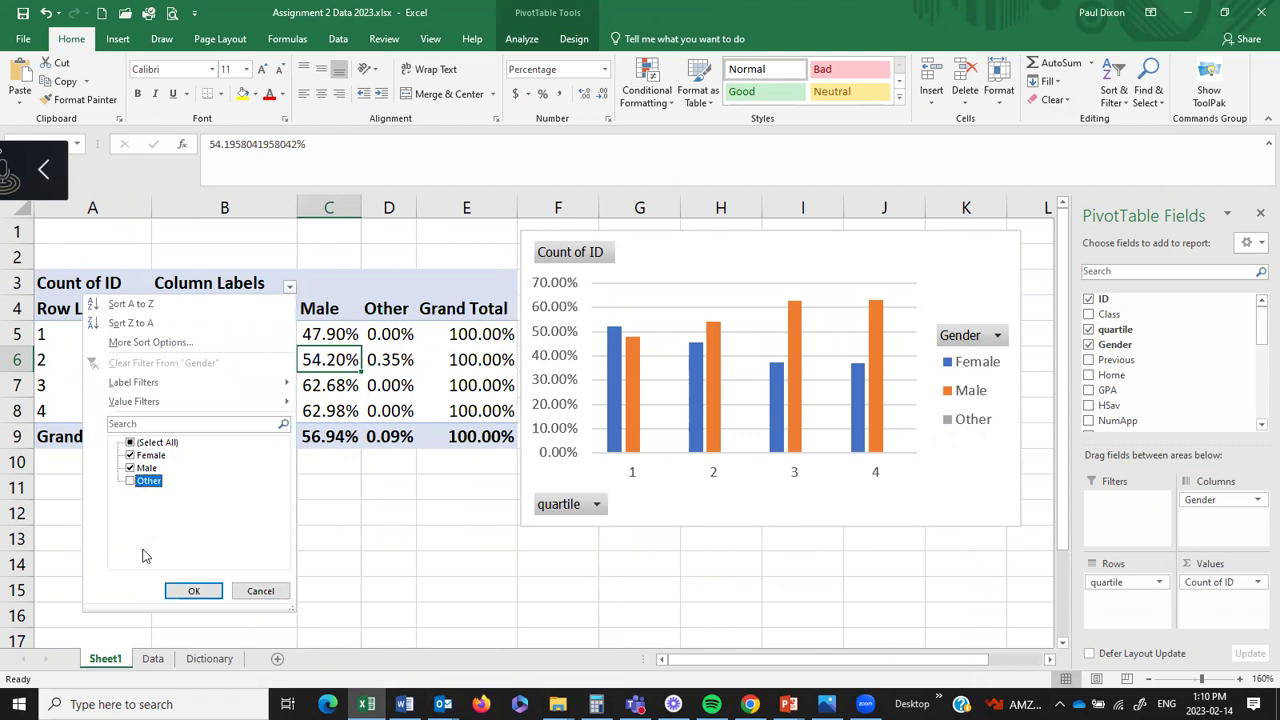
{"action": "left_click", "coordinate": [190, 591]}
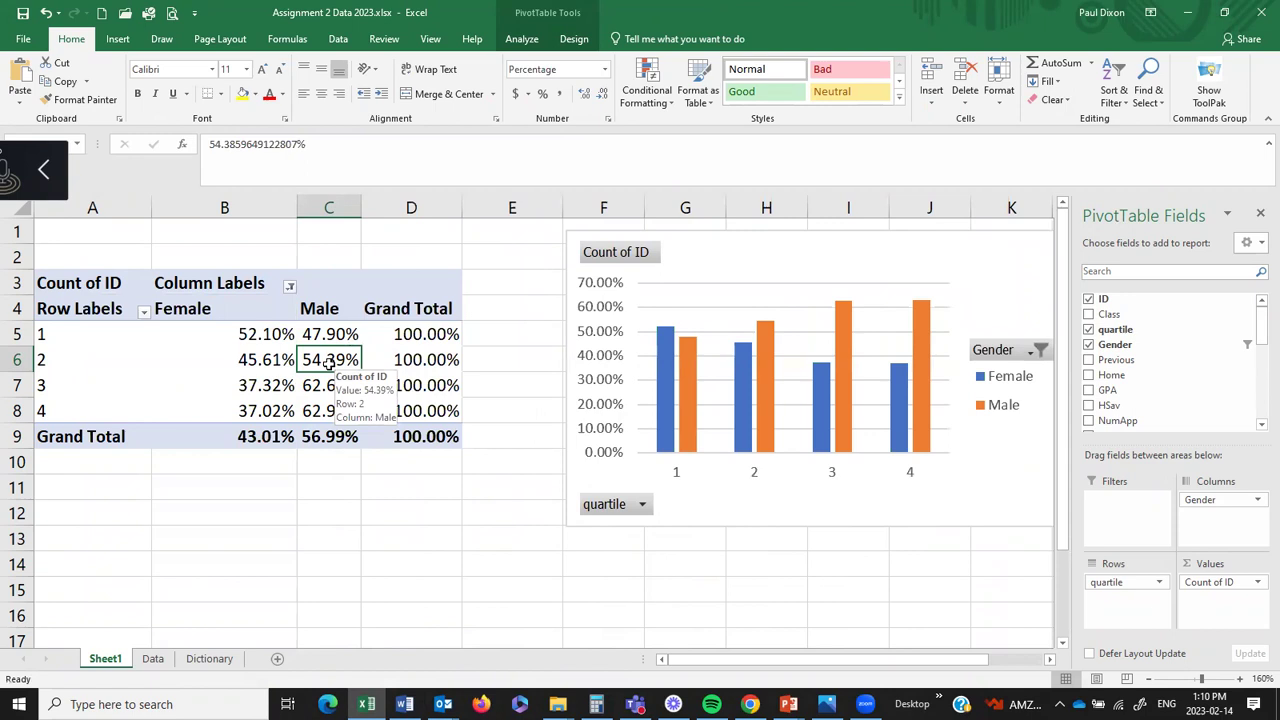
- Format the pivot percentages with 0 decimal places, then start a Win+Shift+S capture
{"action": "right_click", "coordinate": [328, 365]}
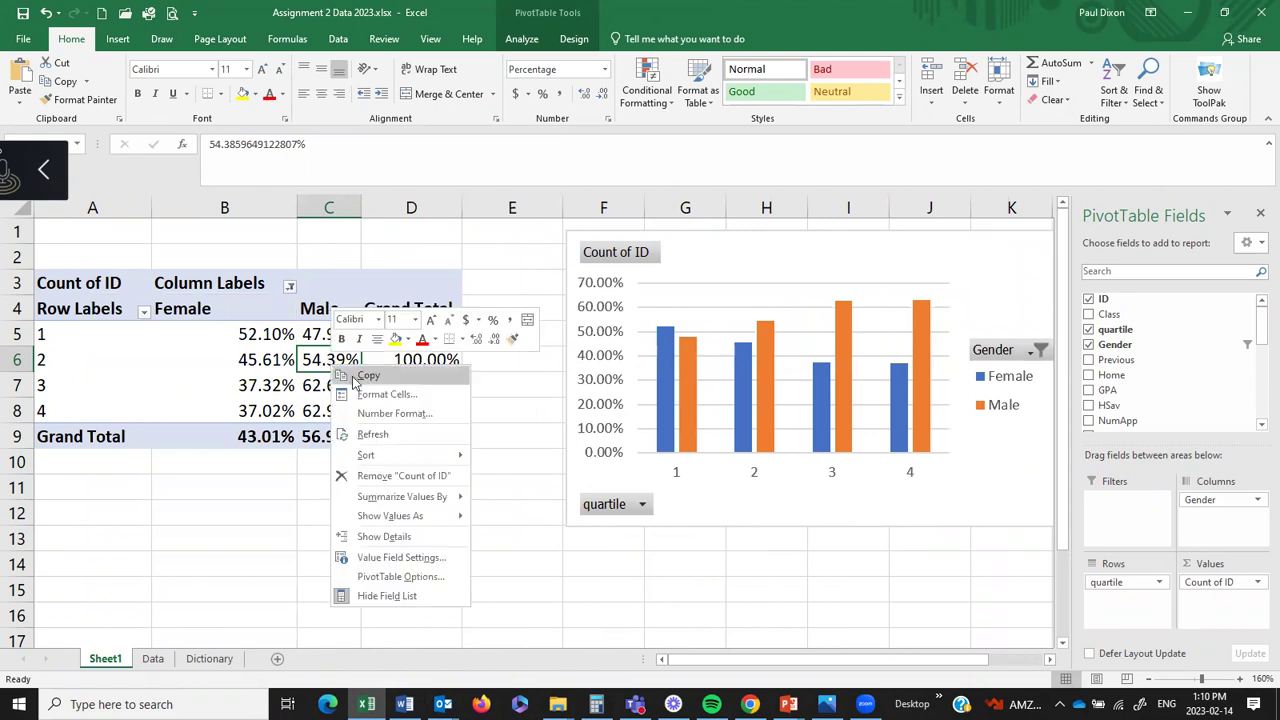
{"action": "left_click", "coordinate": [376, 413]}
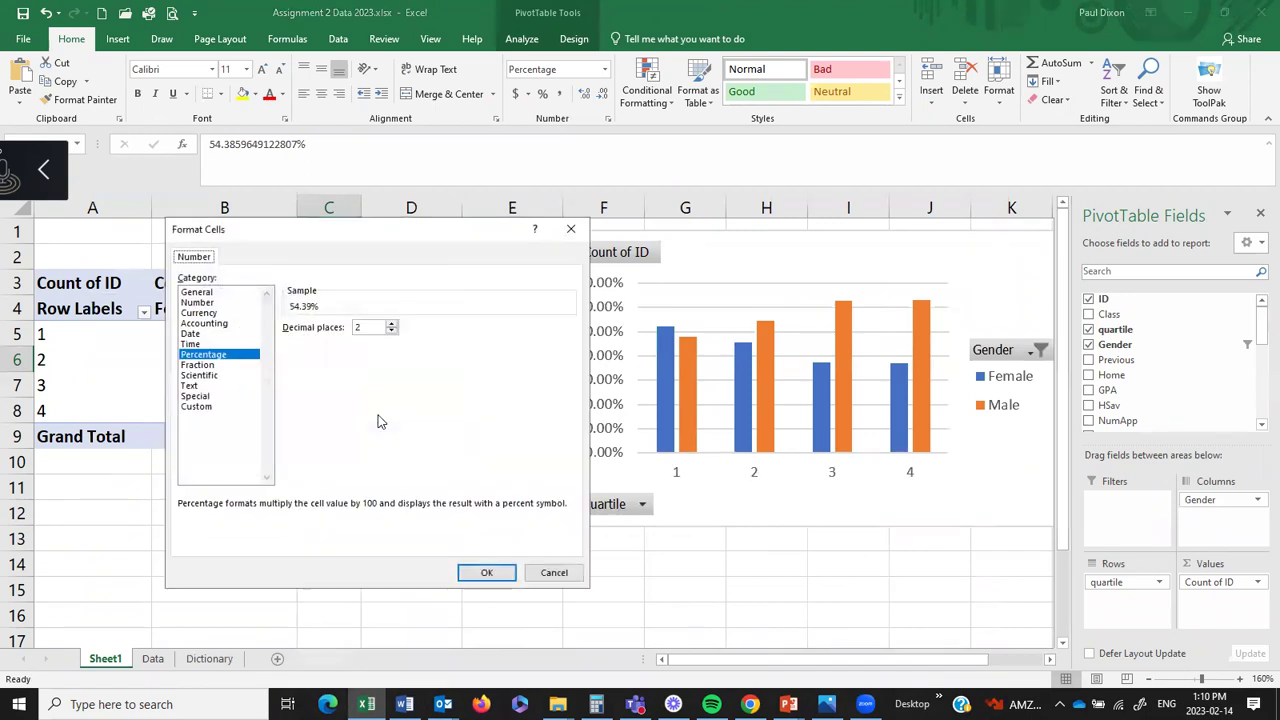
{"action": "left_click", "coordinate": [392, 331]}
{"action": "left_click", "coordinate": [392, 331]}
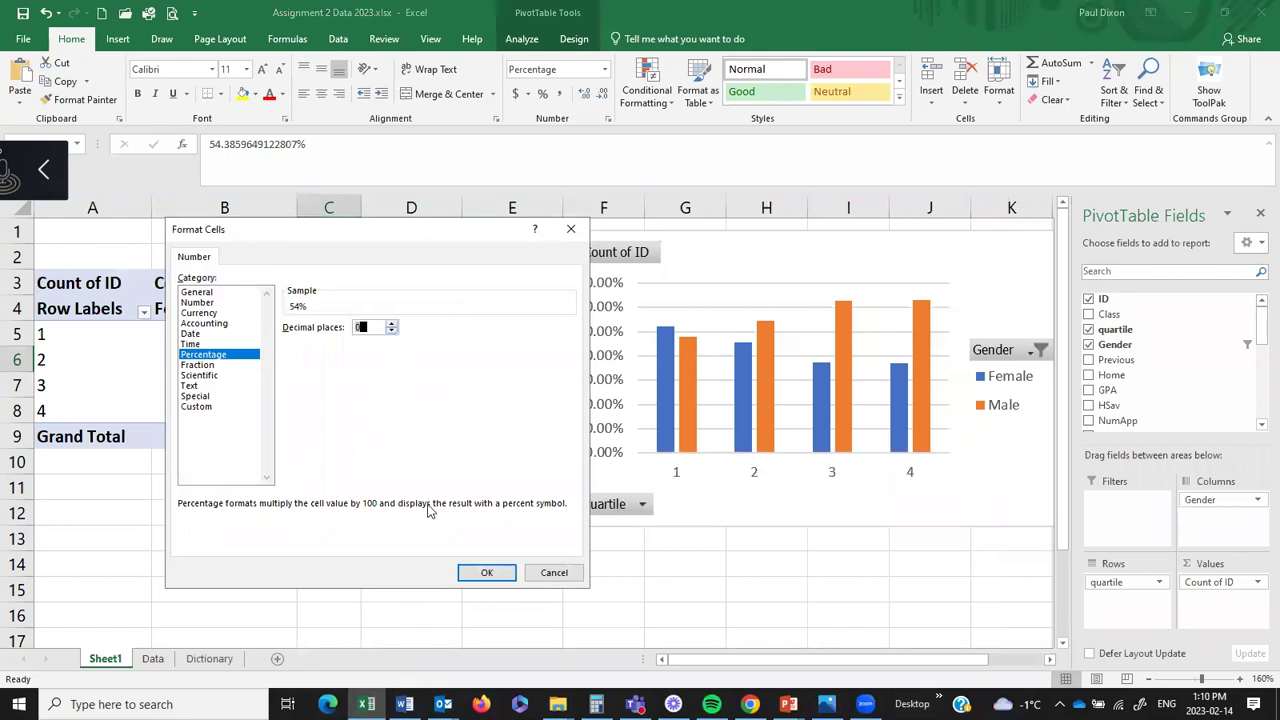
{"action": "left_click", "coordinate": [487, 574]}
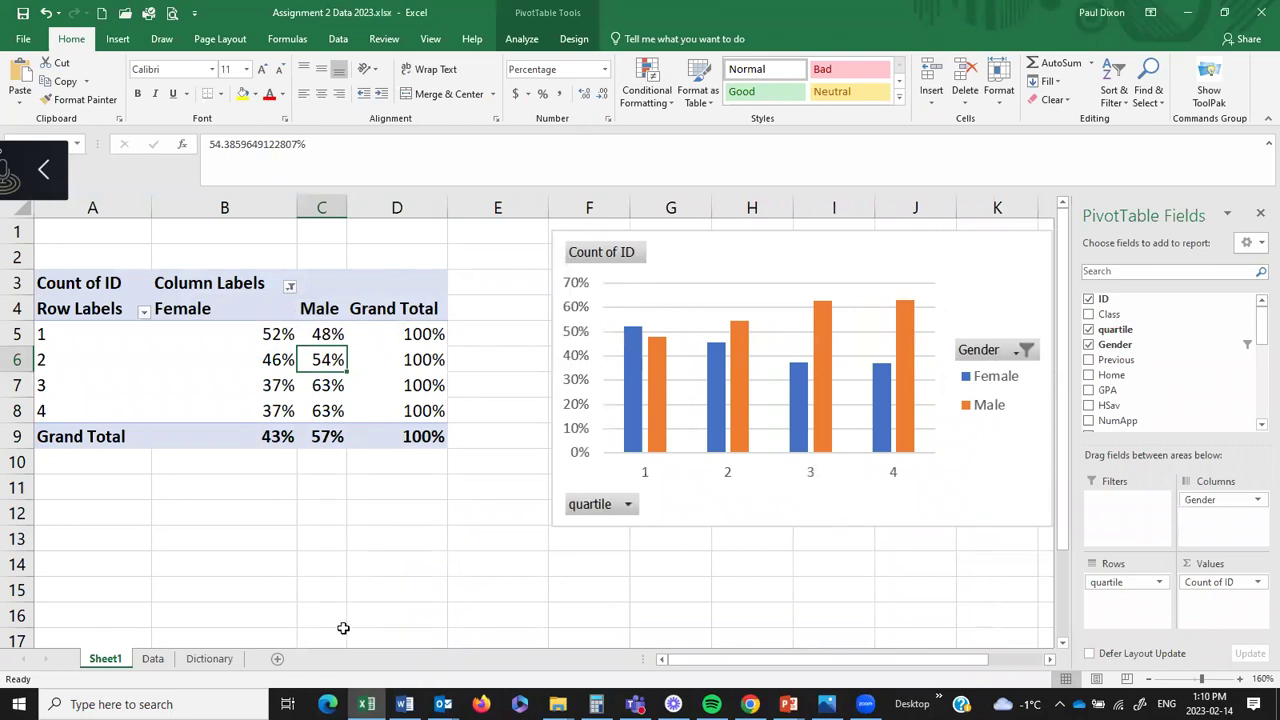
{"action": "key", "text": "super+shift+s"}
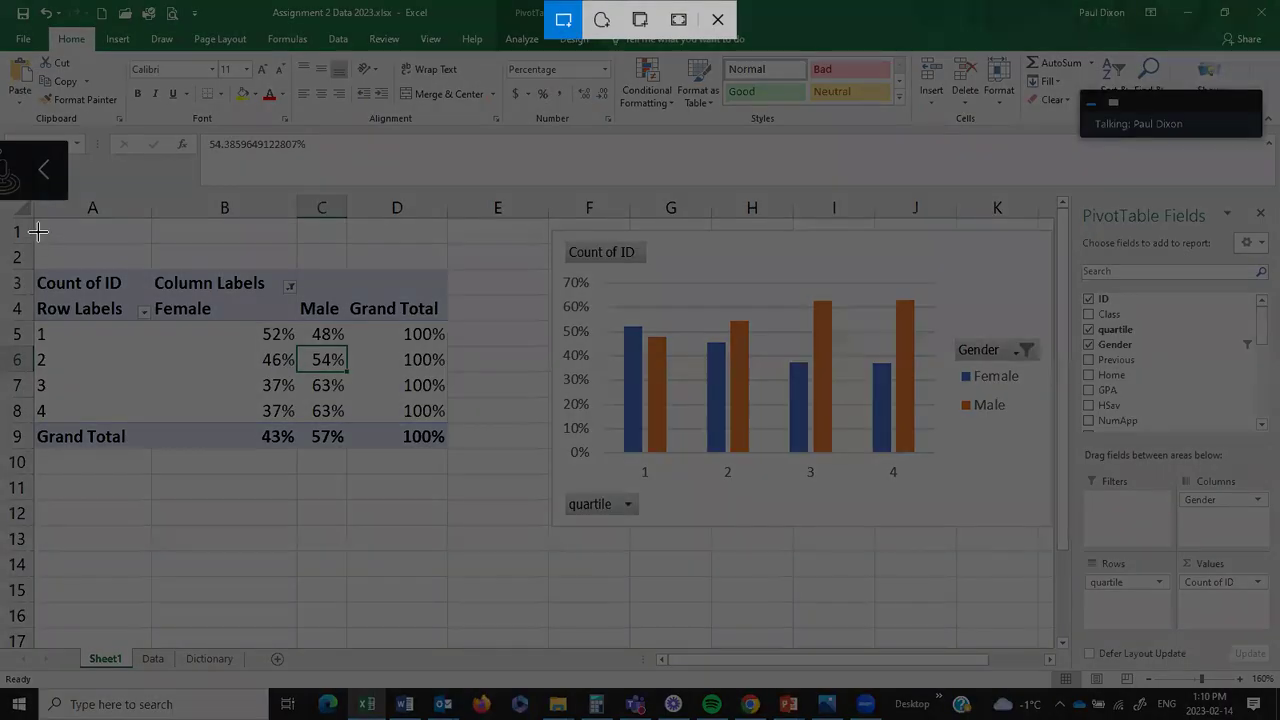
- Snip the whole-percentage Female/Male pivot table and chart and paste the picture under question b in Word
{"action": "mouse_move", "coordinate": [36, 228]}
{"action": "left_mouse_down"}
{"action": "mouse_move", "coordinate": [751, 234]}
{"action": "mouse_move", "coordinate": [1023, 349]}
{"action": "mouse_move", "coordinate": [1046, 480]}
{"action": "left_mouse_up"}
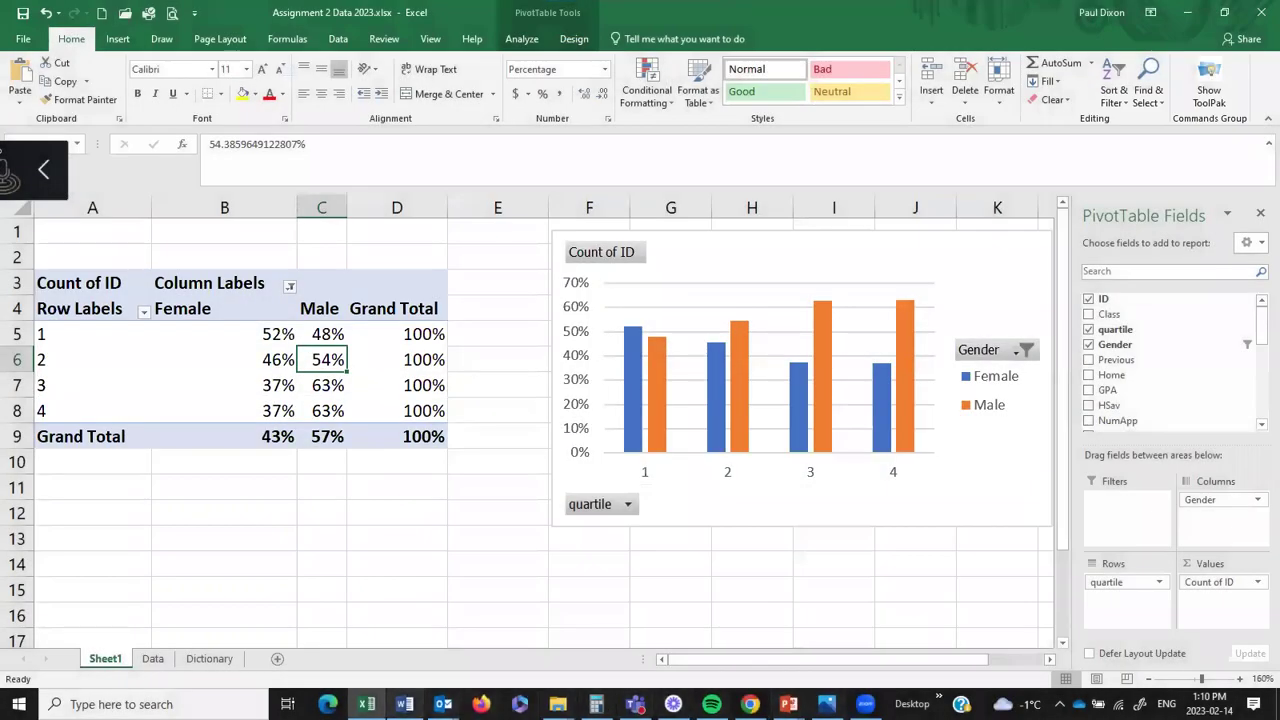
{"action": "left_click", "coordinate": [404, 704]}
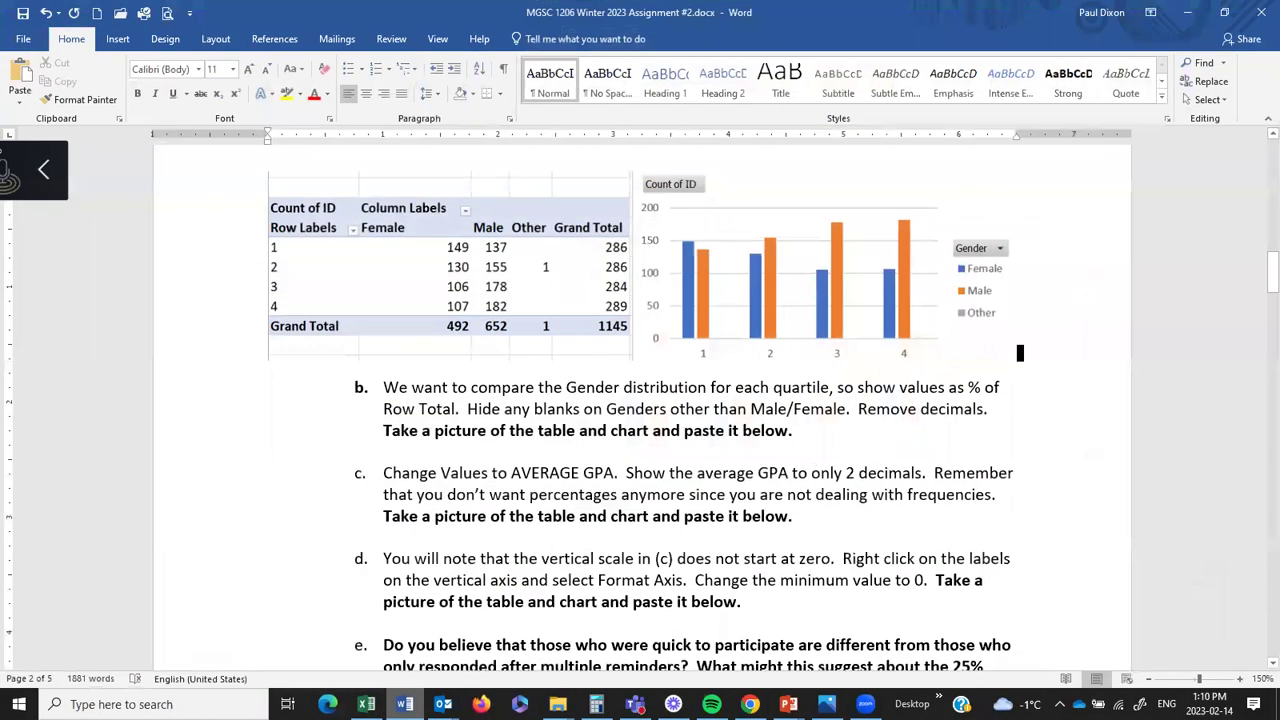
{"action": "left_click", "coordinate": [441, 455]}
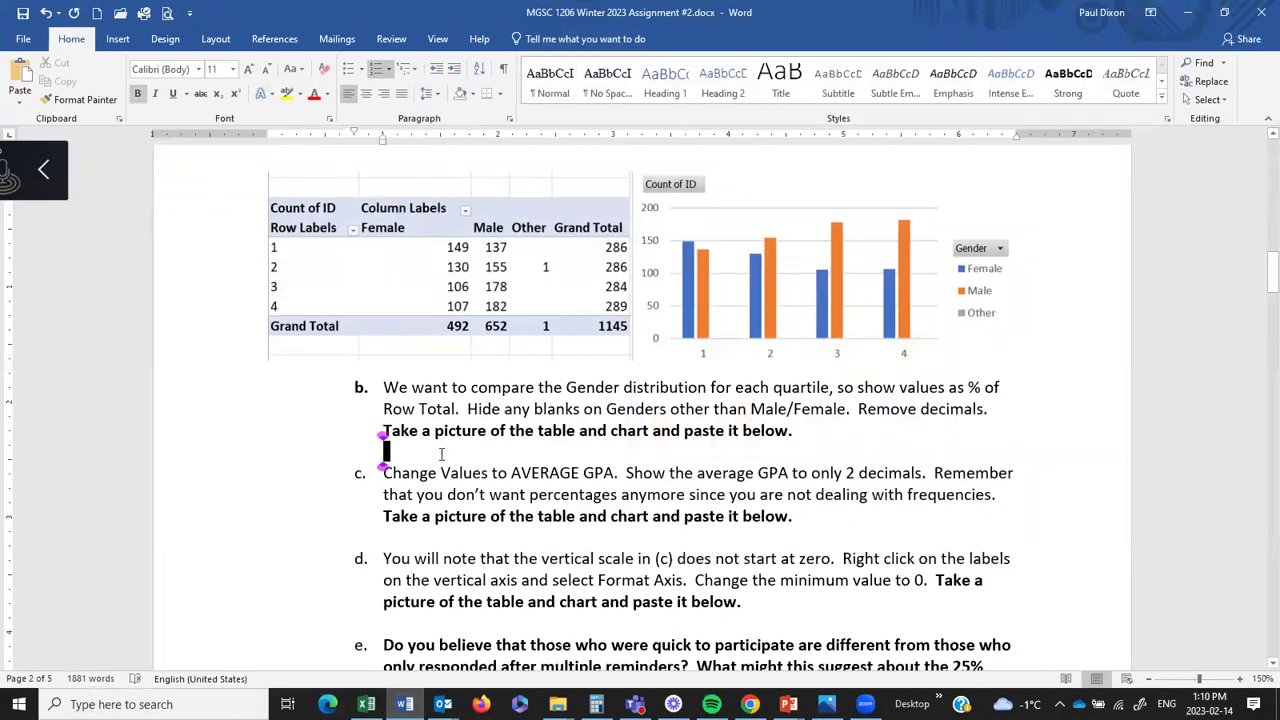
{"action": "key", "text": "ctrl+v"}
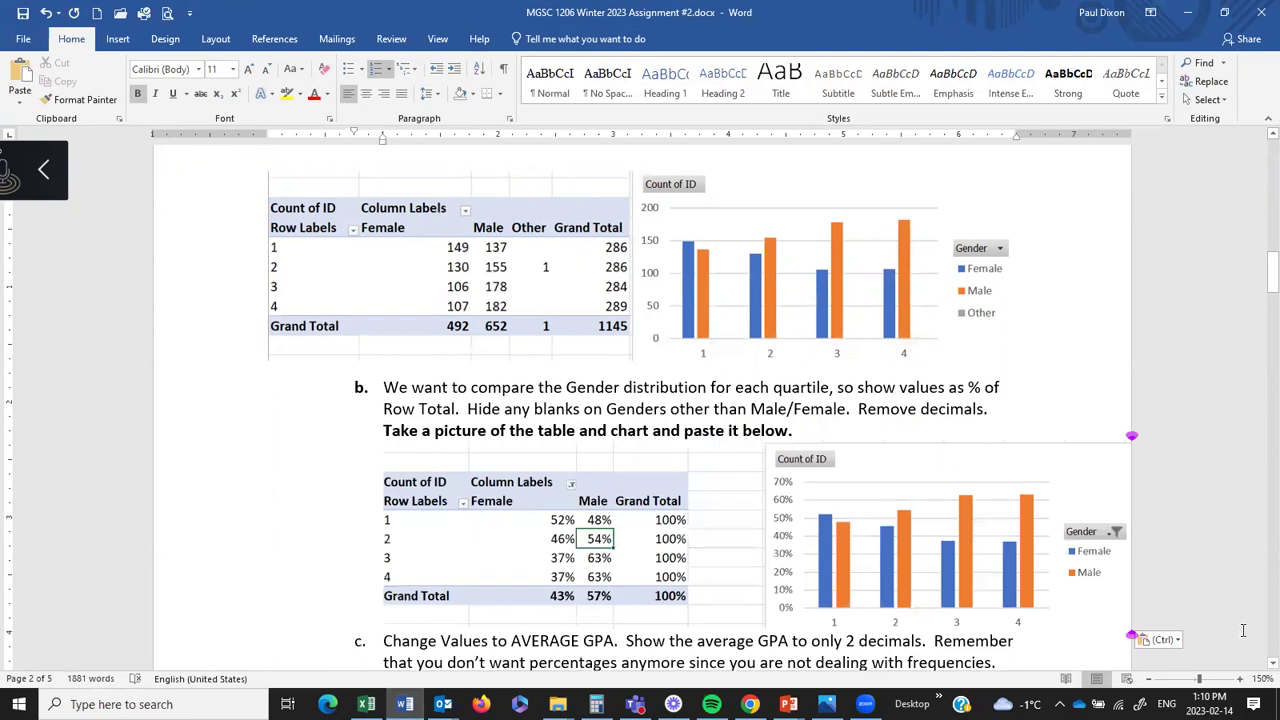
{"action": "left_click", "coordinate": [1262, 664]}
{"action": "scroll", "coordinate": [1258, 668], "scroll_direction": "up", "scroll_amount": 1}
{"action": "scroll", "coordinate": [1258, 668], "scroll_direction": "down", "scroll_amount": 5}
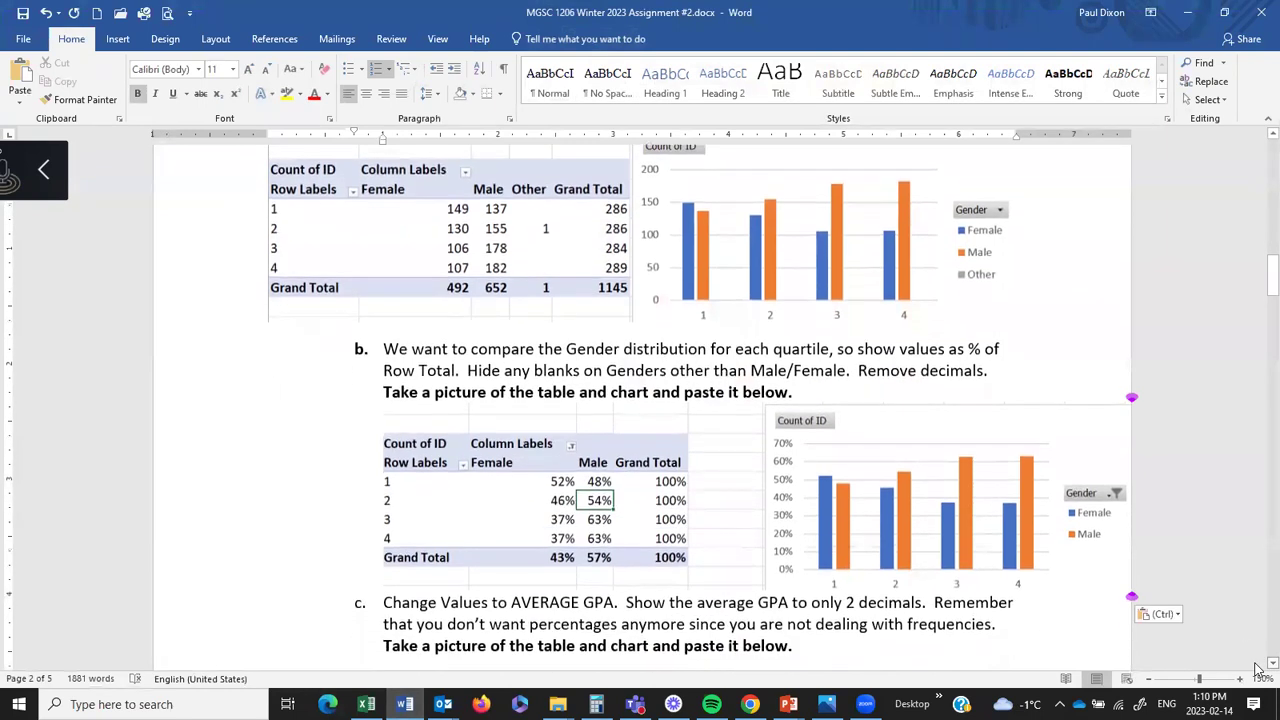
{"action": "scroll", "coordinate": [1258, 668], "scroll_direction": "down", "scroll_amount": 2}
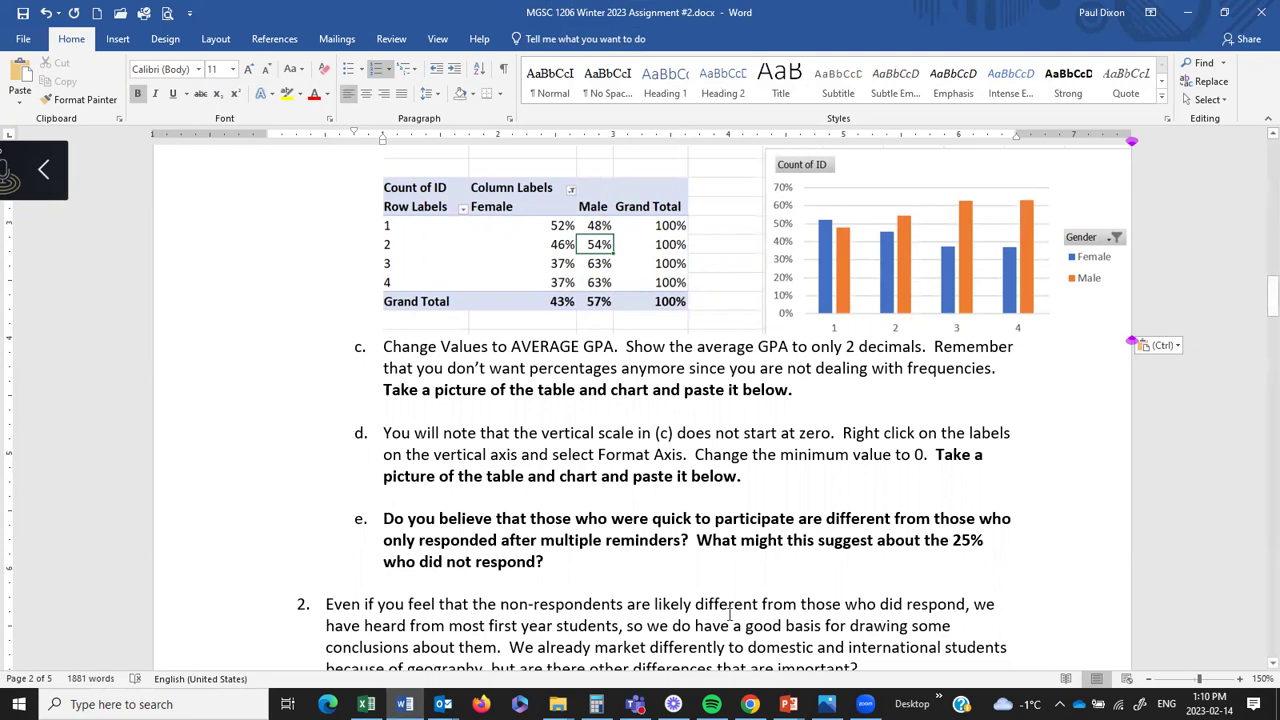
{"action": "scroll", "coordinate": [548, 668], "scroll_direction": "down", "scroll_amount": 1}
{"action": "key", "text": "alt+Tab"}
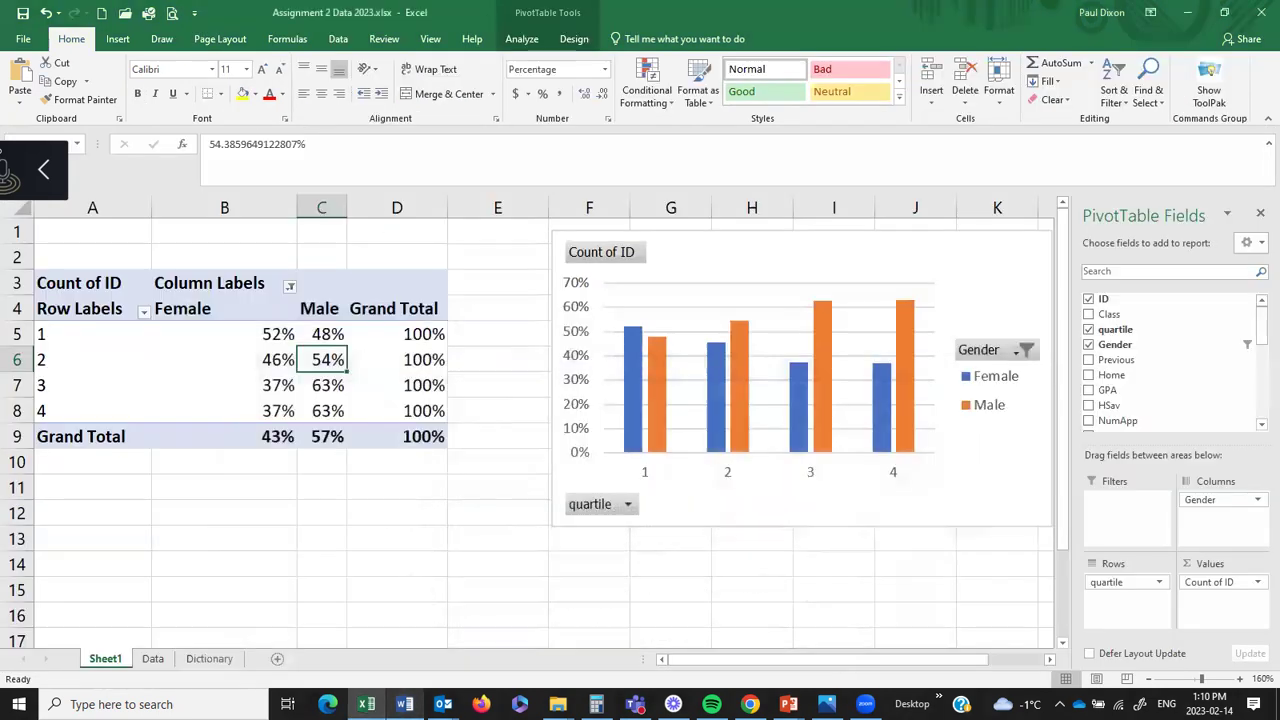
- Remove Count of ID from the pivot values and summarize GPA by Average instead of Sum
{"action": "left_click", "coordinate": [1220, 586]}
{"action": "mouse_move", "coordinate": [1215, 415]}
{"action": "left_mouse_down"}
{"action": "mouse_move", "coordinate": [1210, 380]}
{"action": "mouse_move", "coordinate": [1243, 494]}
{"action": "mouse_move", "coordinate": [1210, 588]}
{"action": "left_mouse_up"}
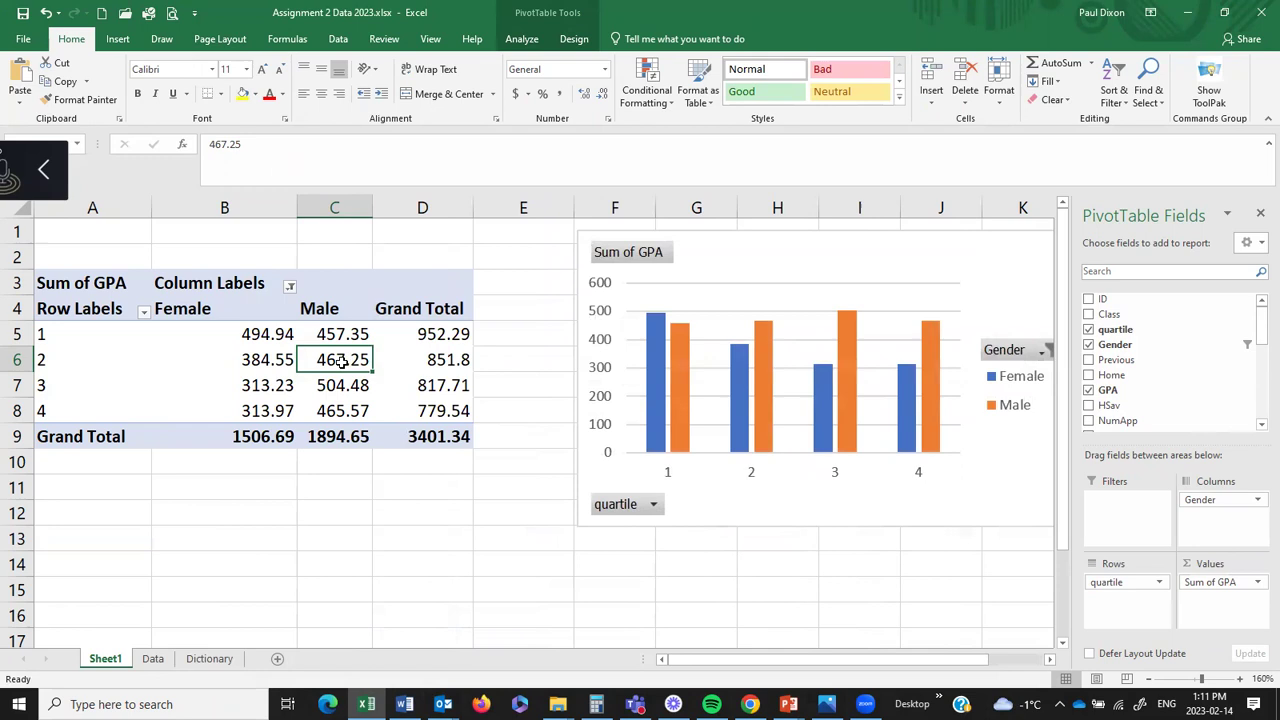
{"action": "mouse_move", "coordinate": [340, 362]}
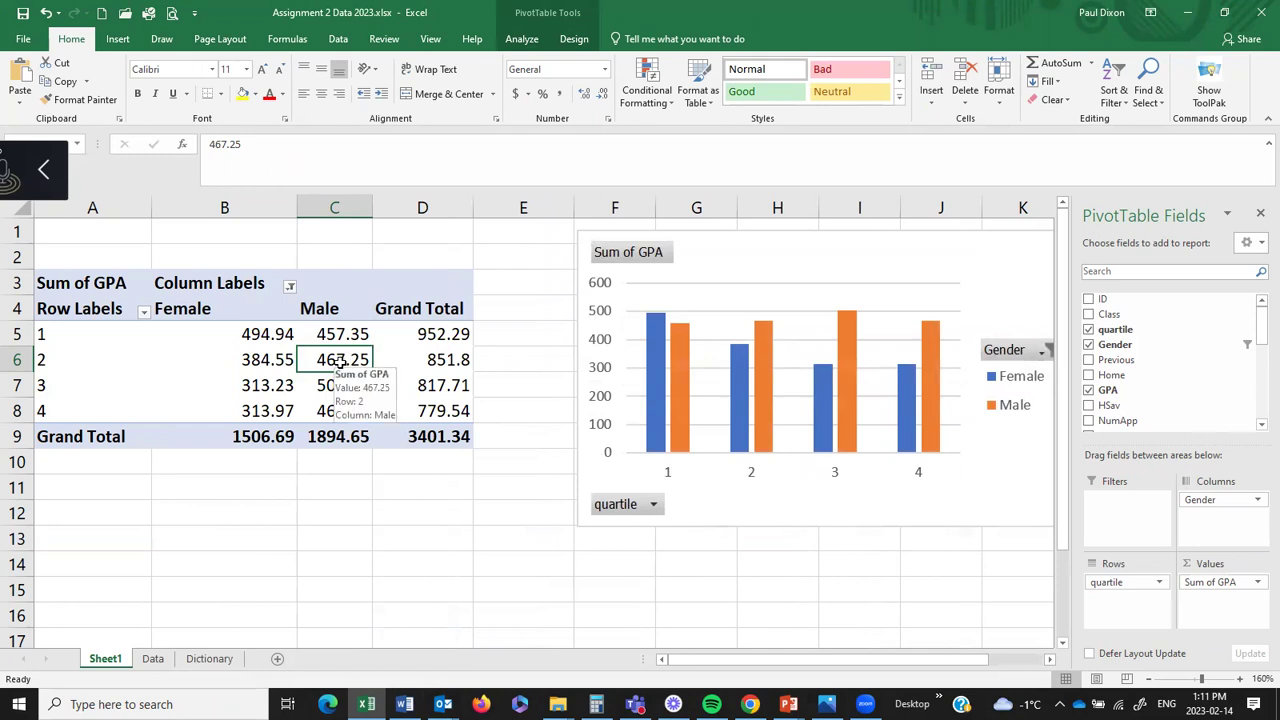
{"action": "right_click", "coordinate": [340, 362]}
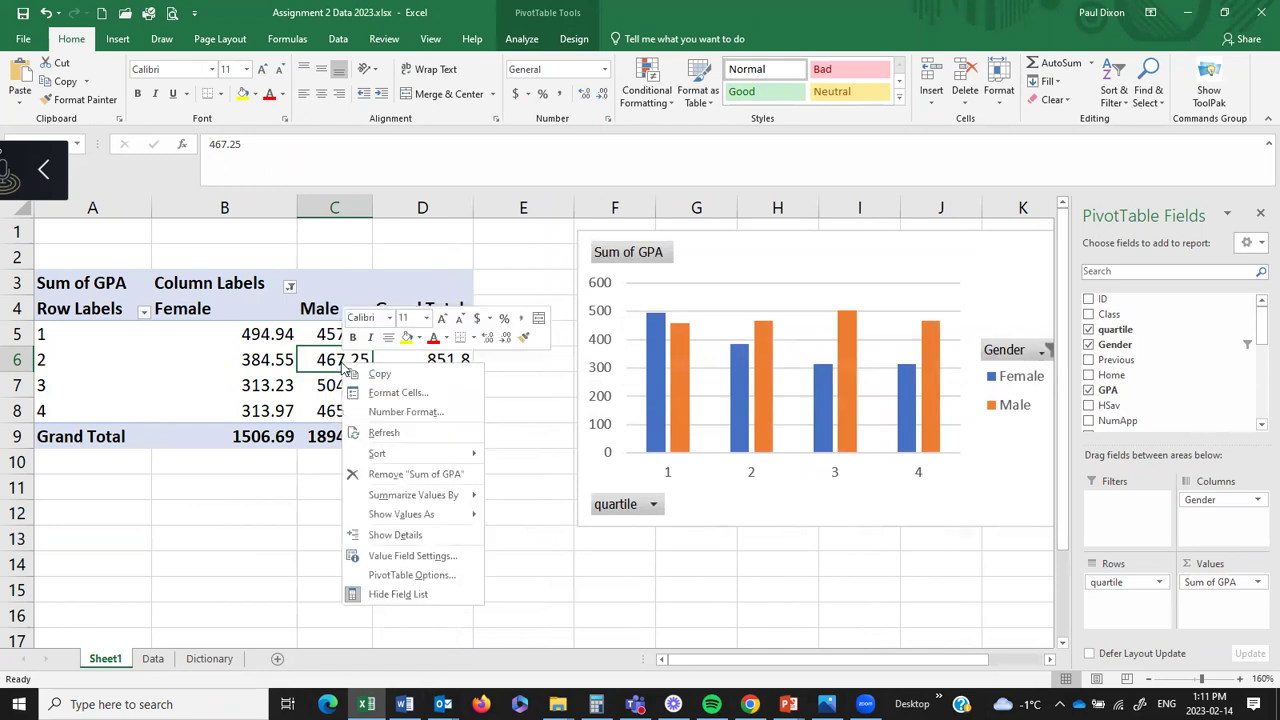
{"action": "mouse_move", "coordinate": [418, 497]}
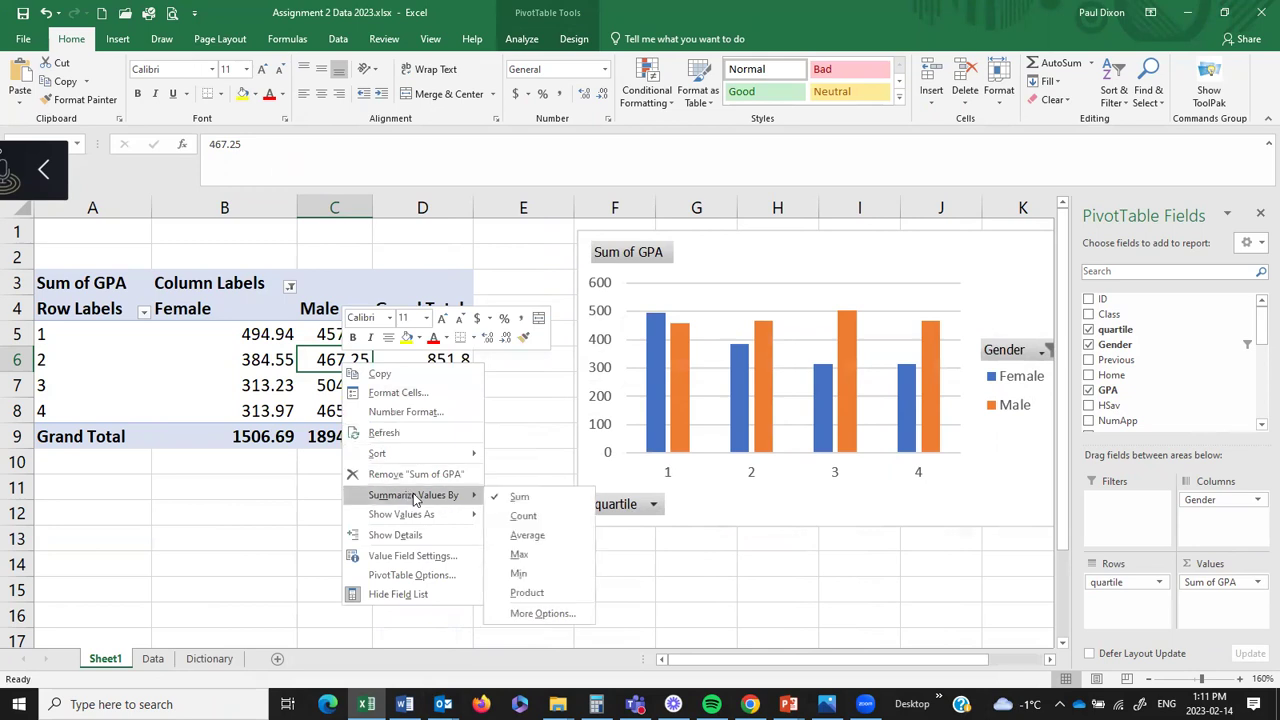
{"action": "left_click", "coordinate": [541, 536]}
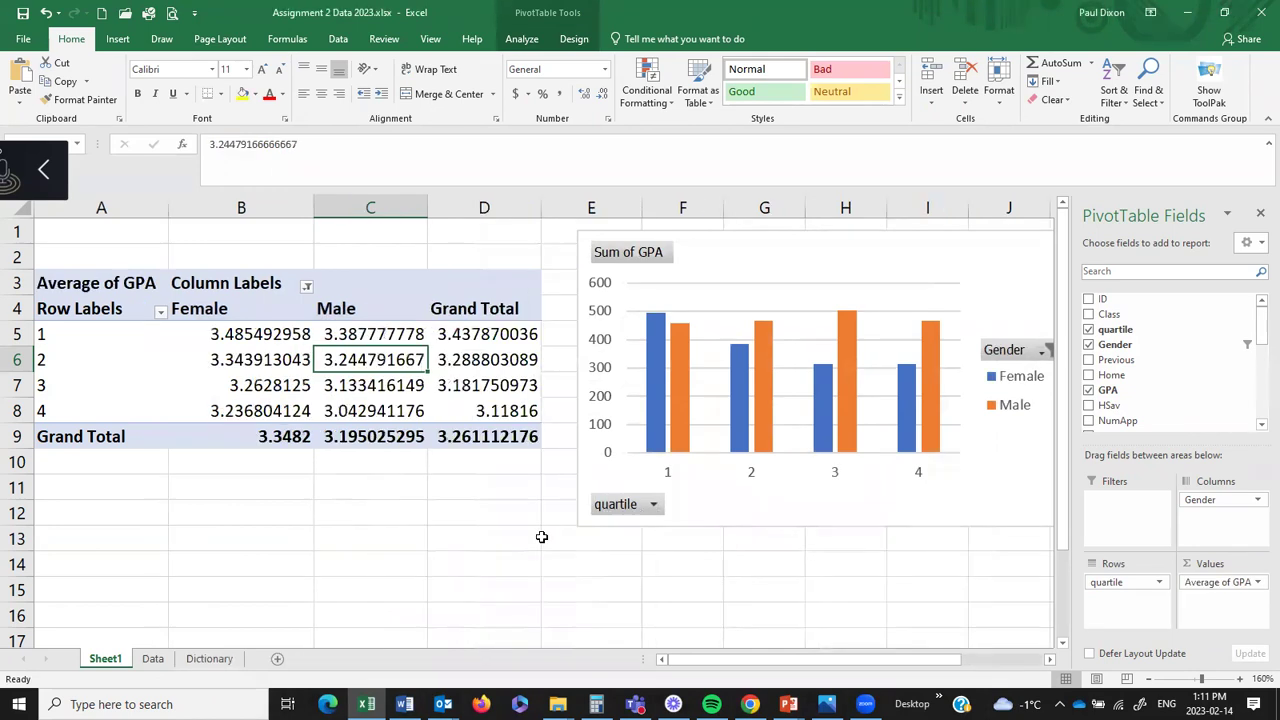
- Format the Average of GPA values as Number with 2 decimal places, then nudge the chart left
{"action": "right_click", "coordinate": [376, 363]}
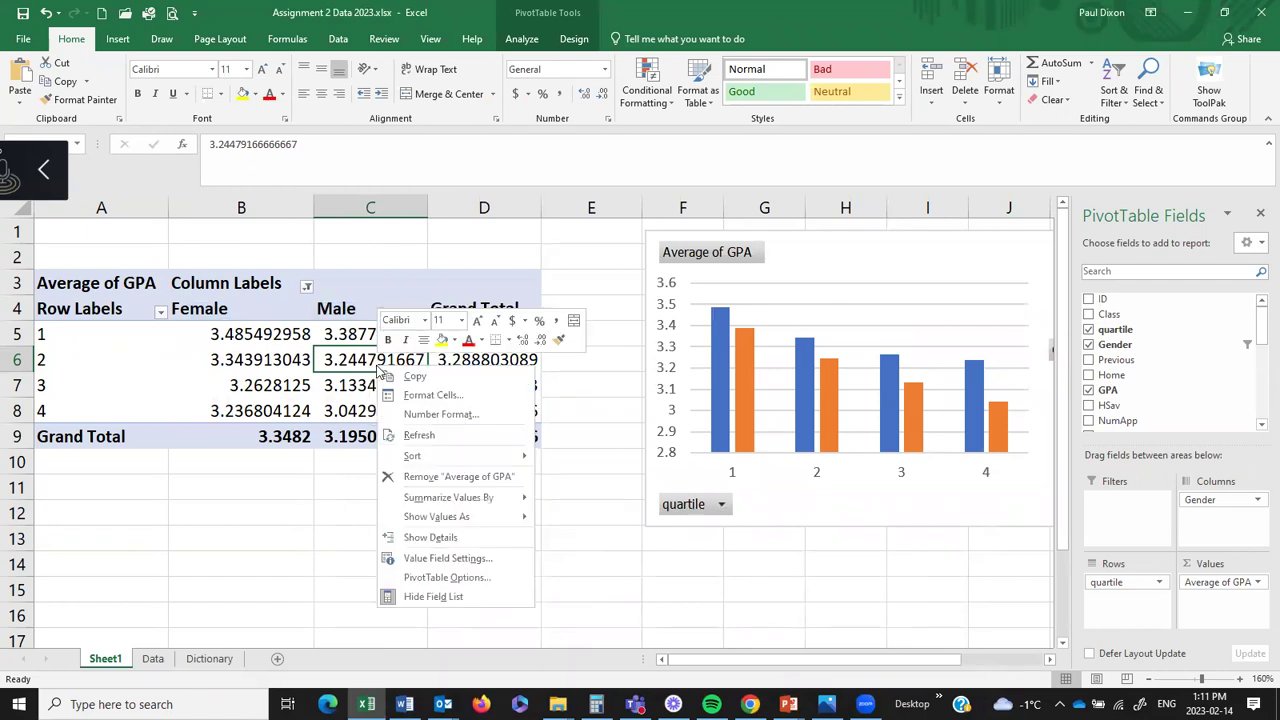
{"action": "left_click", "coordinate": [436, 414]}
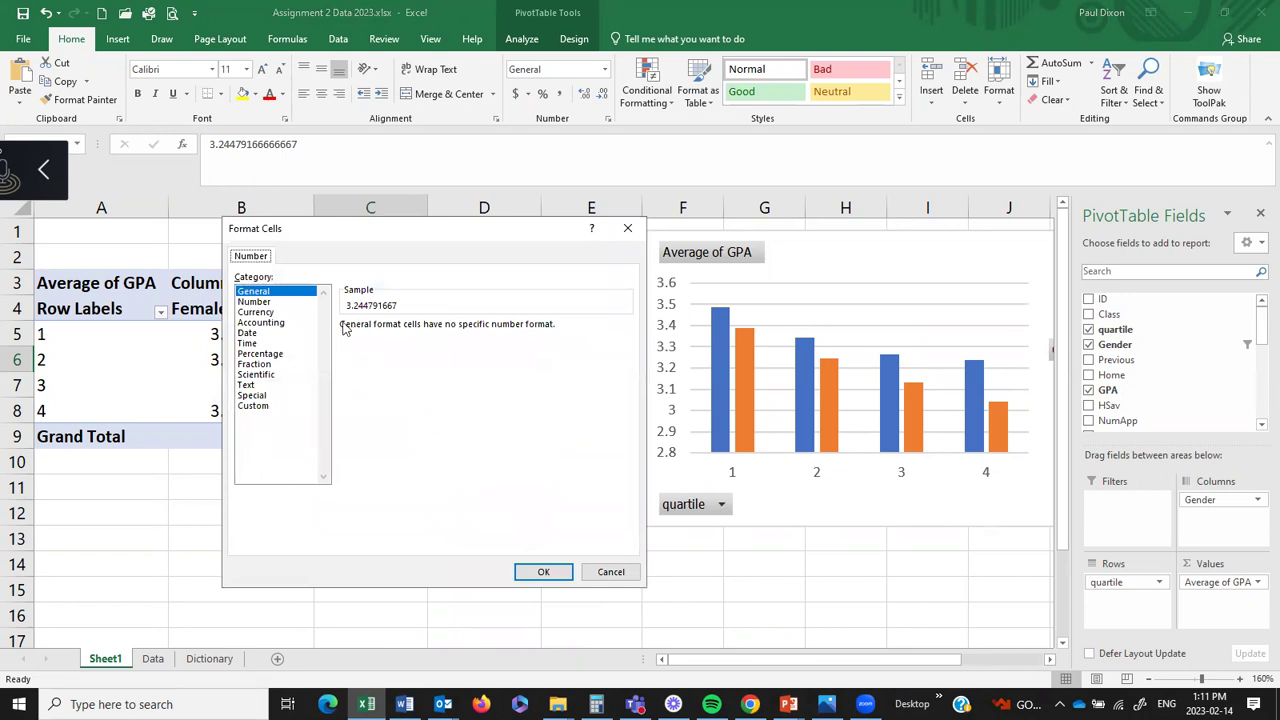
{"action": "left_click", "coordinate": [260, 301]}
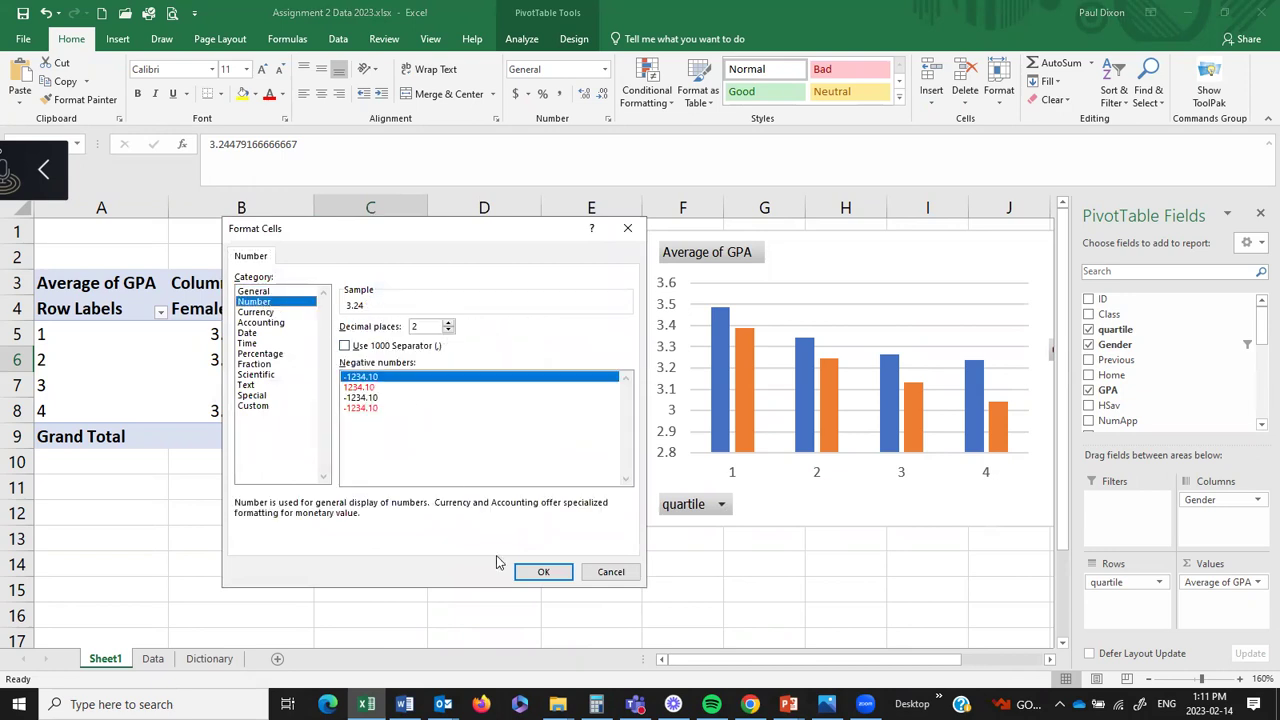
{"action": "left_click", "coordinate": [541, 573]}
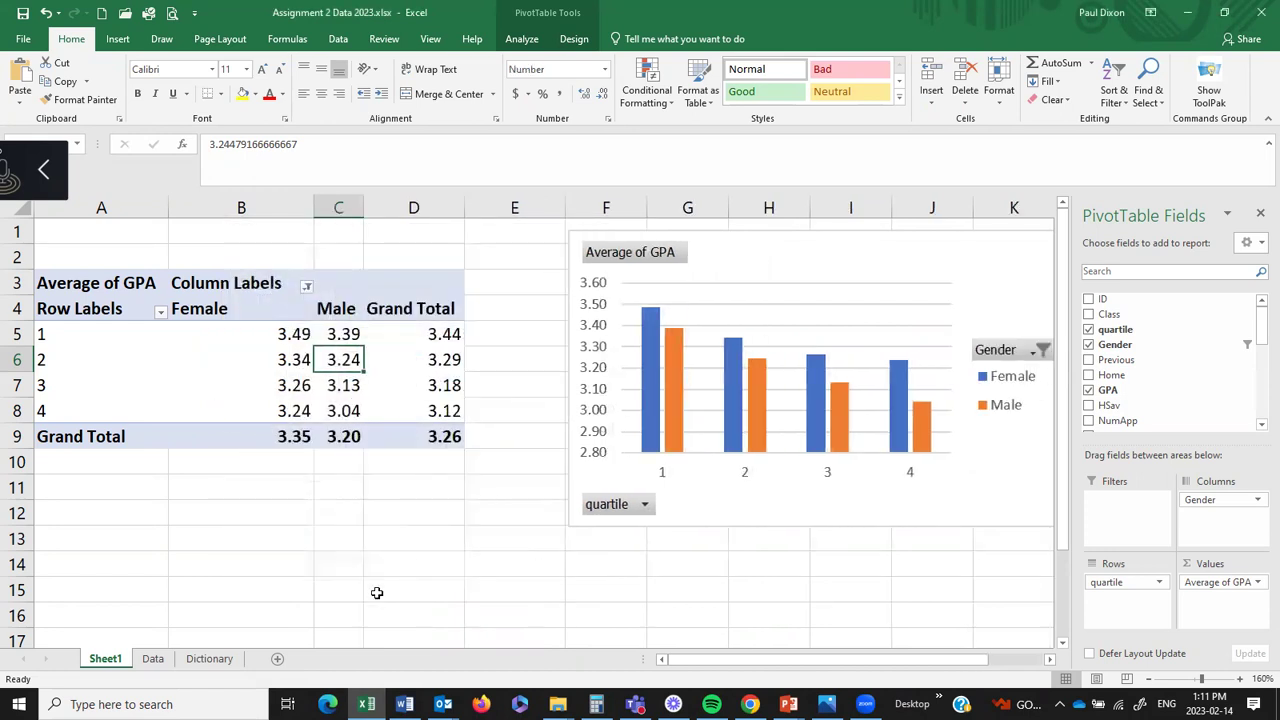
{"action": "left_click_drag", "start_coordinate": [737, 251], "coordinate": [657, 254]}
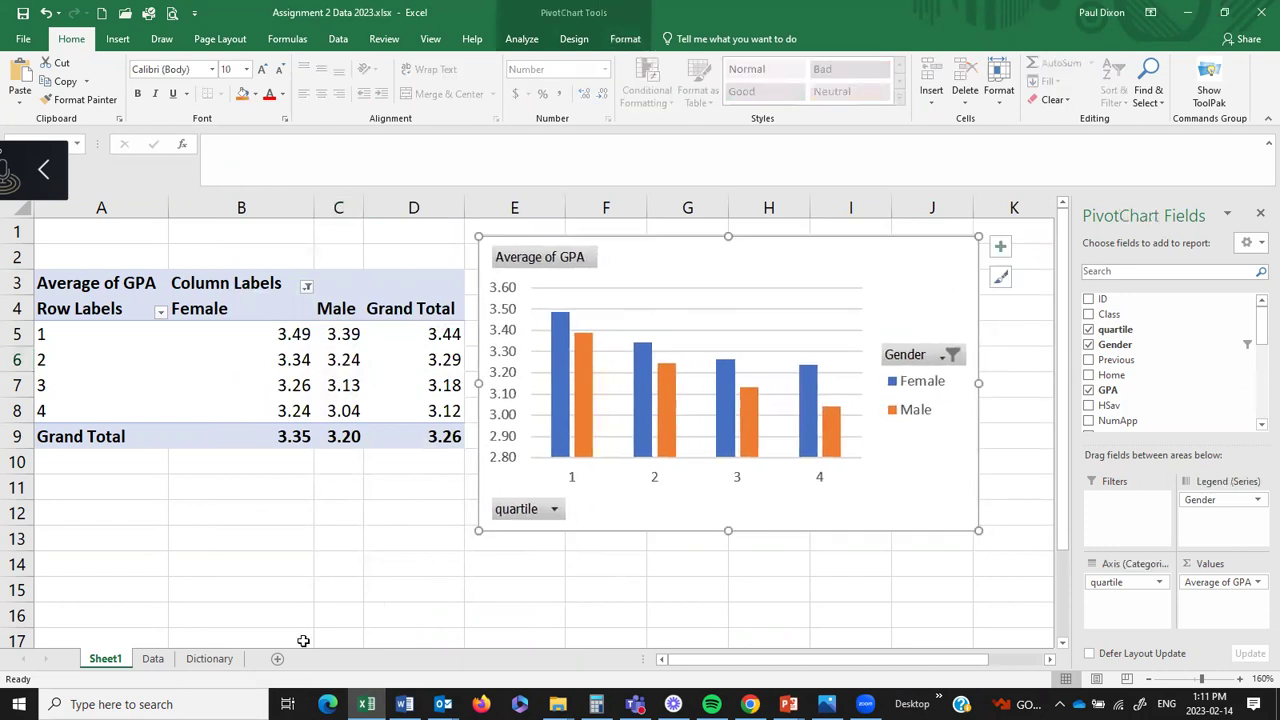
- Snip the two-decimal Average of GPA table and chart and paste it below item c in Word
{"action": "key", "text": "super+shift+s"}
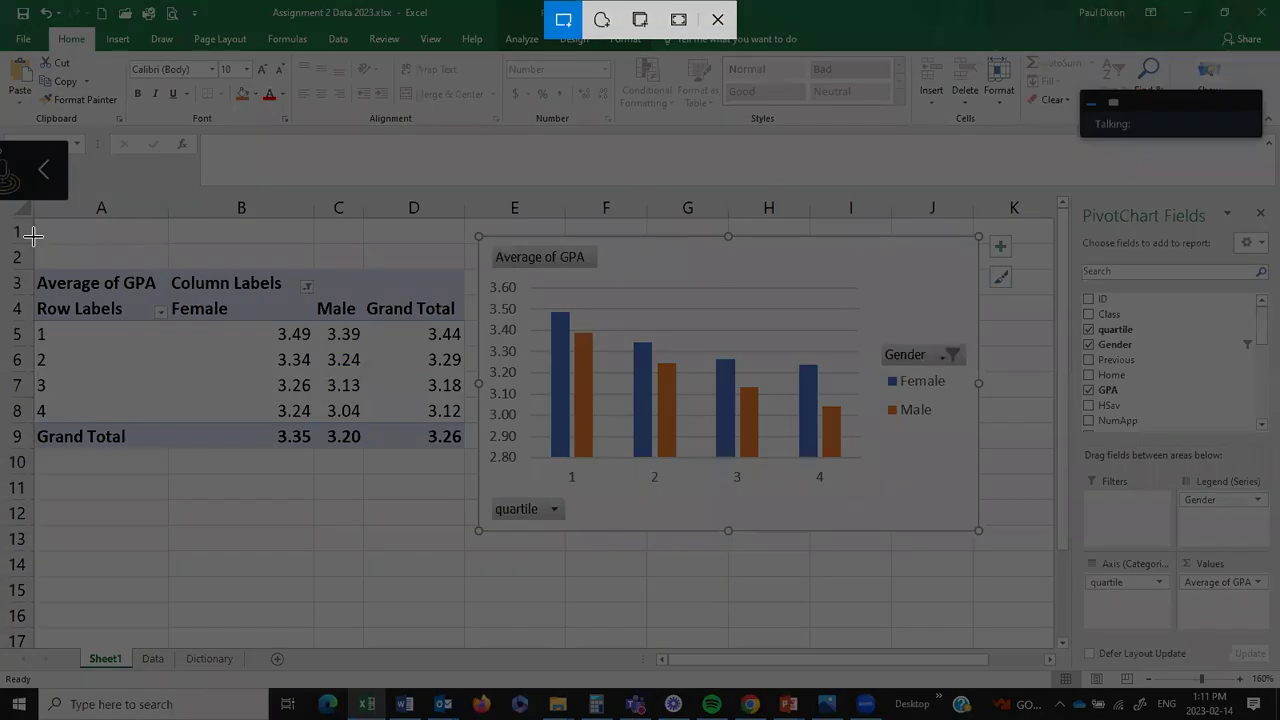
{"action": "left_click_drag", "start_coordinate": [33, 235], "coordinate": [984, 484]}
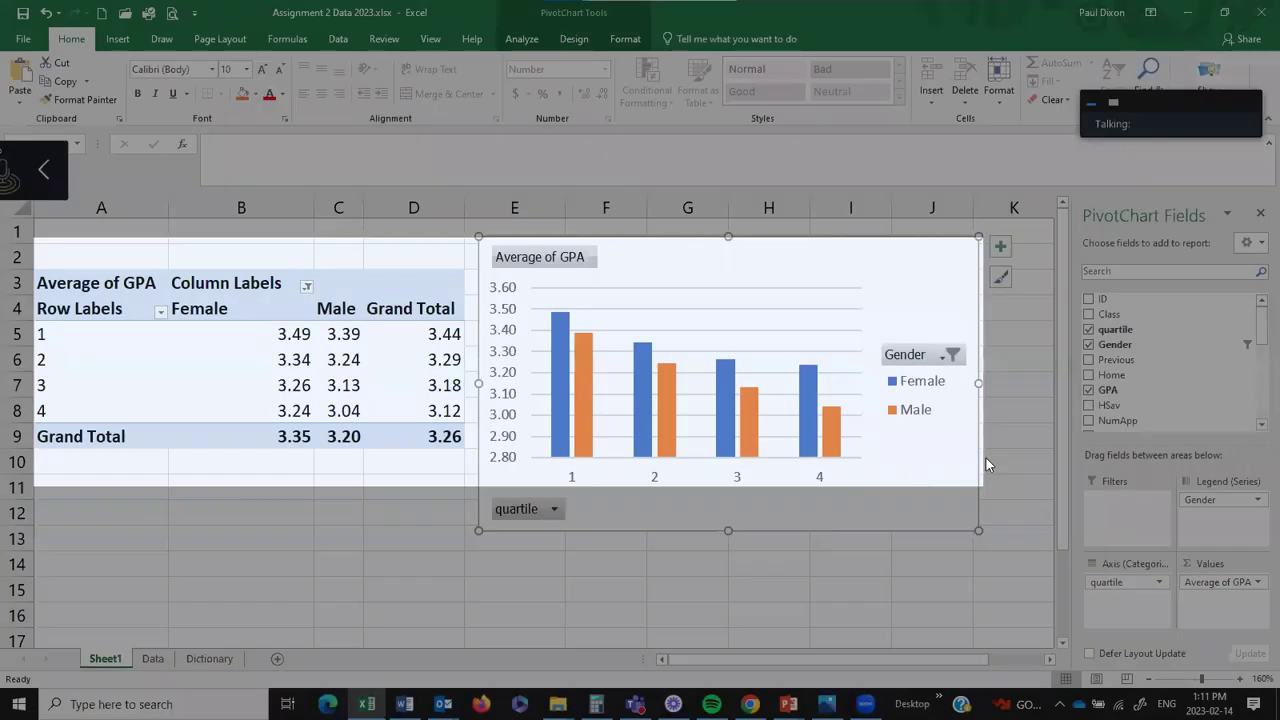
{"action": "left_click", "coordinate": [404, 704]}
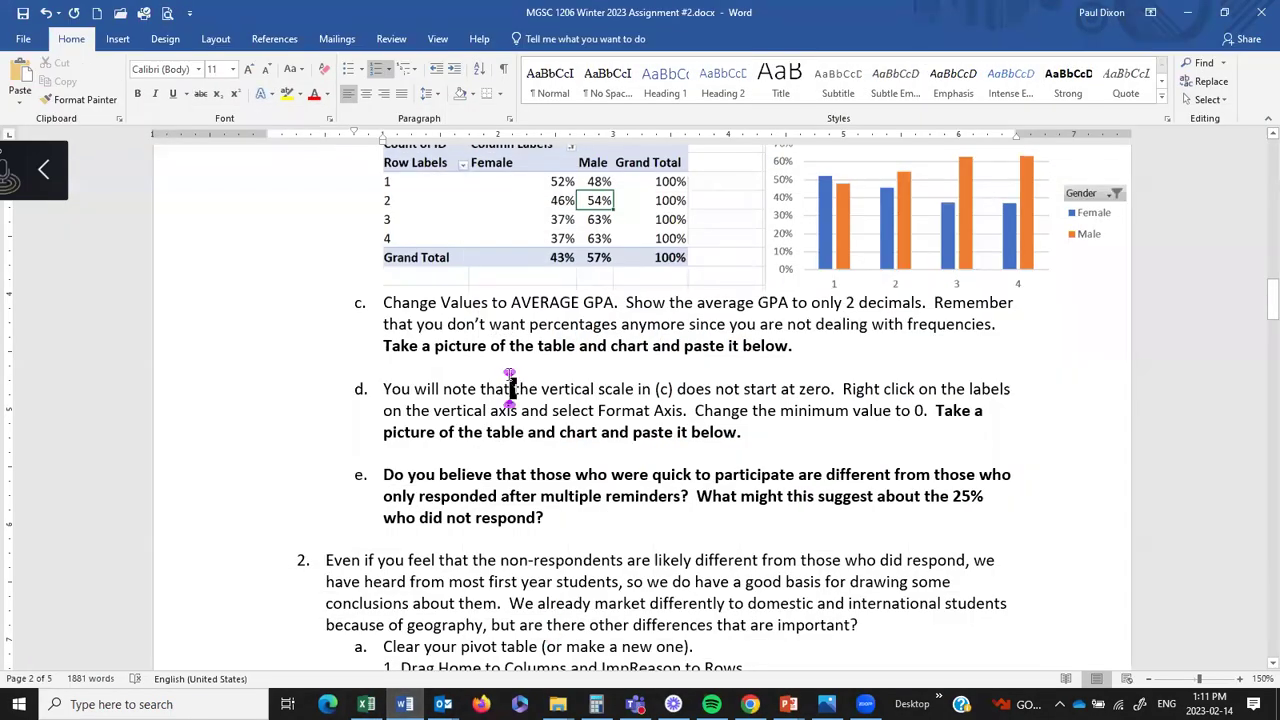
{"action": "left_click", "coordinate": [515, 362]}
{"action": "key", "text": "ctrl+v"}
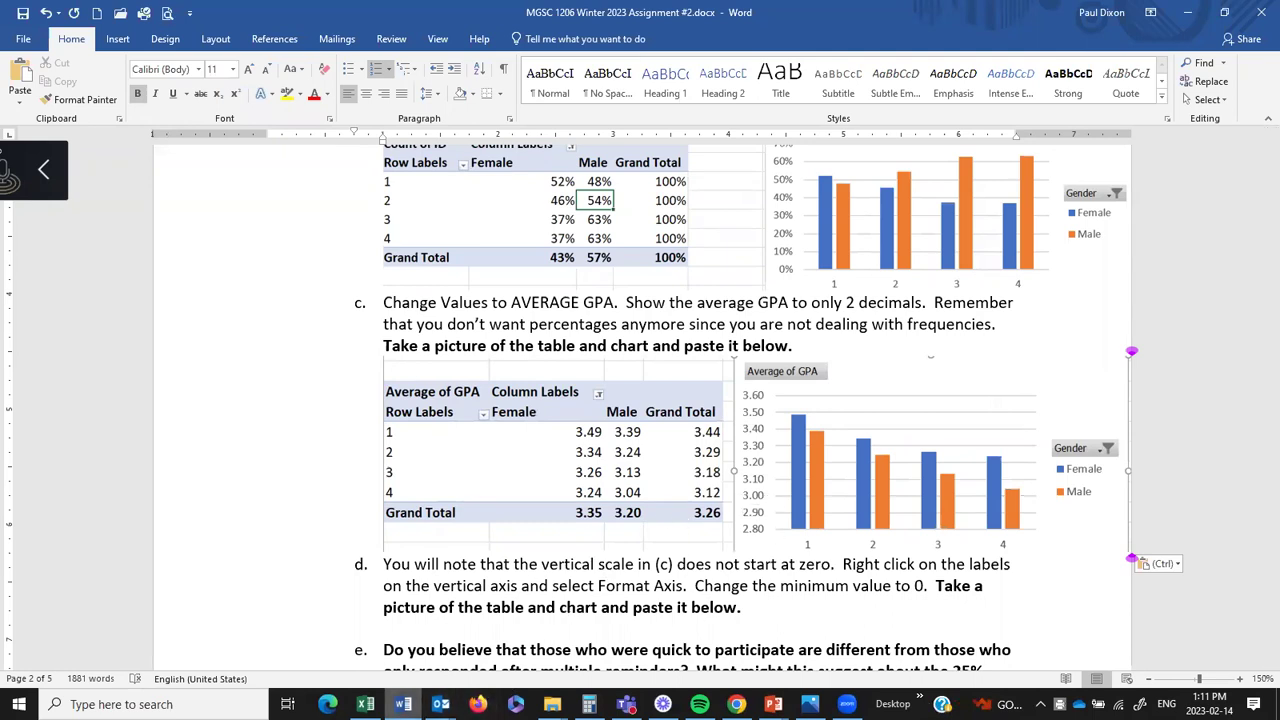
{"action": "left_click", "coordinate": [366, 704]}
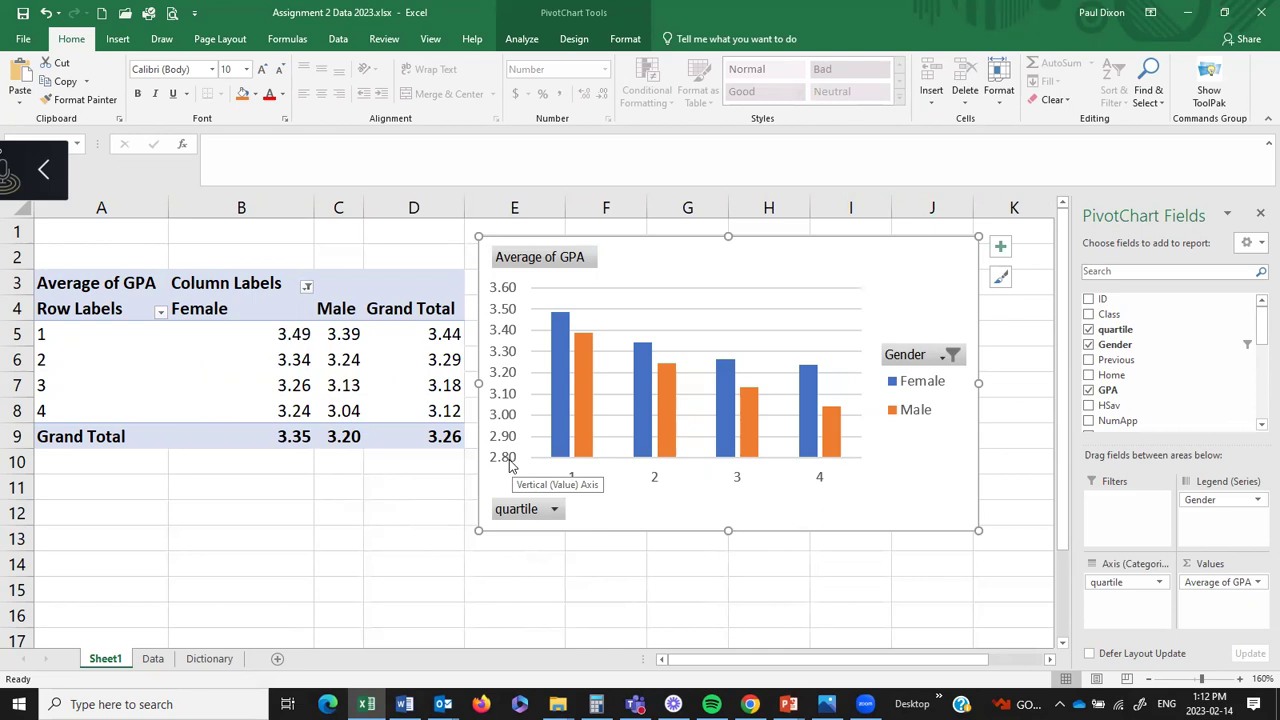
- Change the chart's vertical axis minimum bound from 2.8 to 0 in Format Axis
{"action": "left_click", "coordinate": [507, 417]}
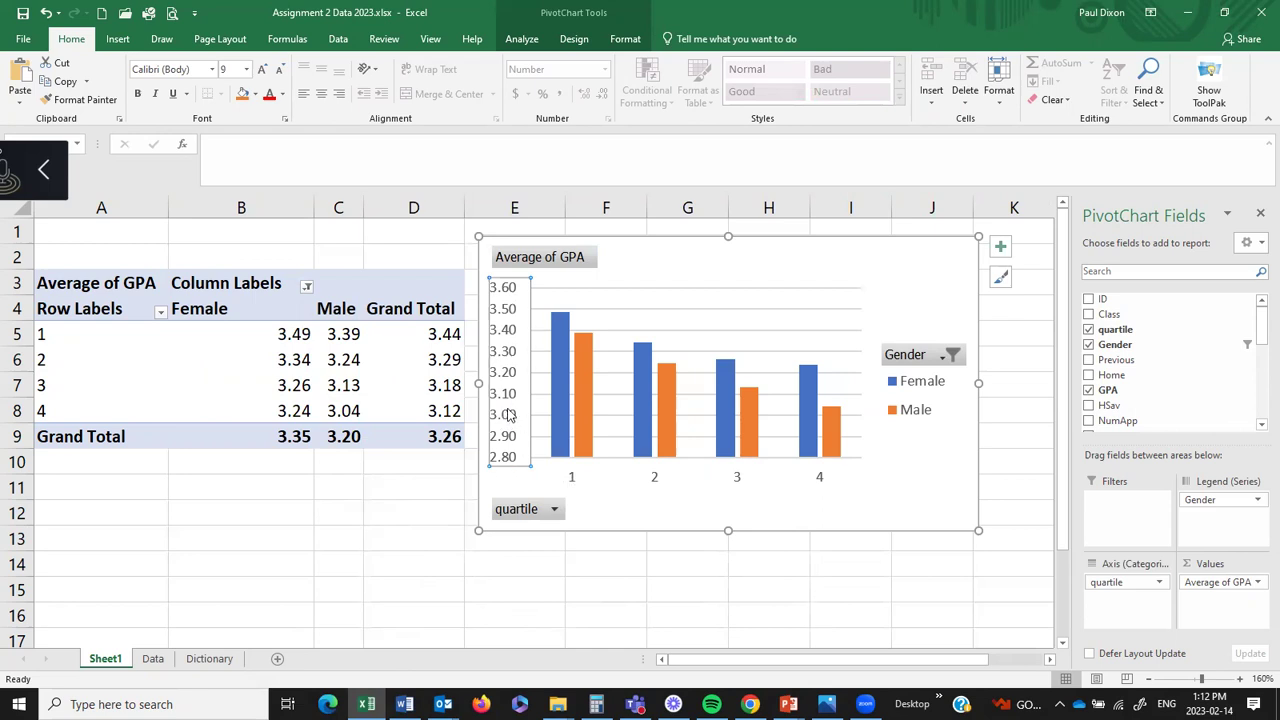
{"action": "right_click", "coordinate": [509, 412]}
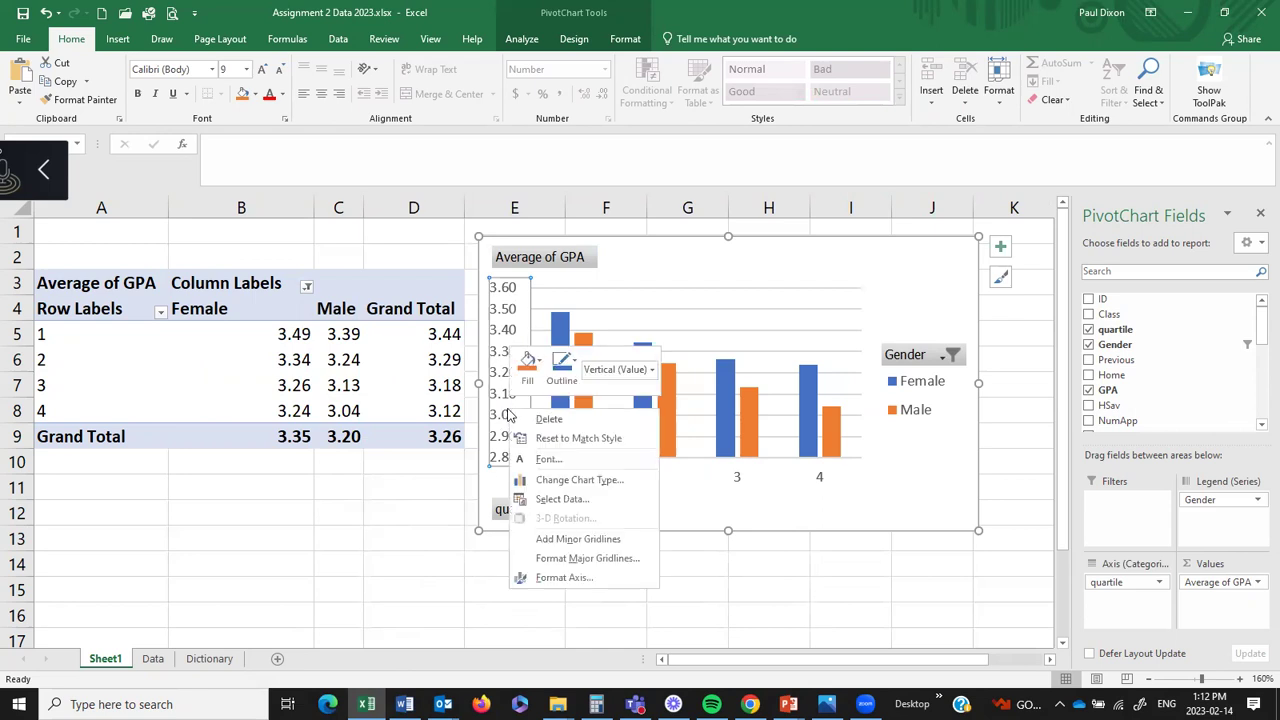
{"action": "left_click", "coordinate": [564, 578]}
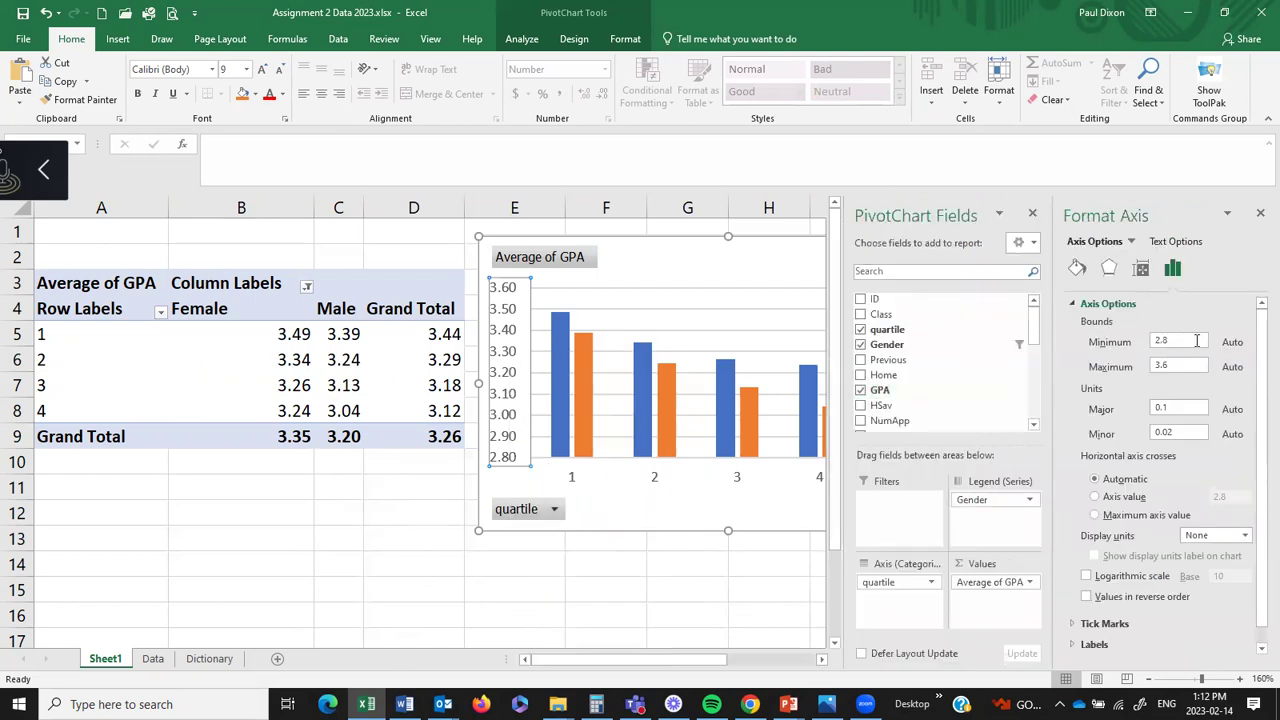
{"action": "double_click", "coordinate": [1187, 342]}
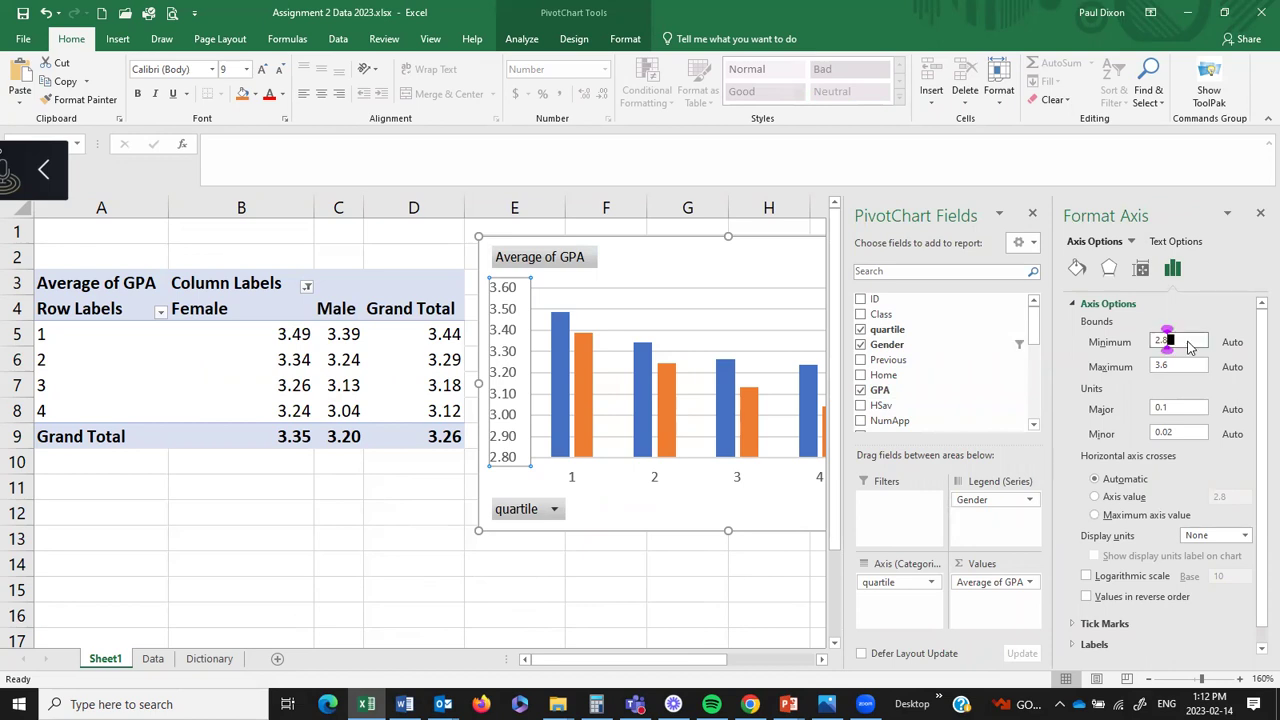
{"action": "type", "text": "0"}
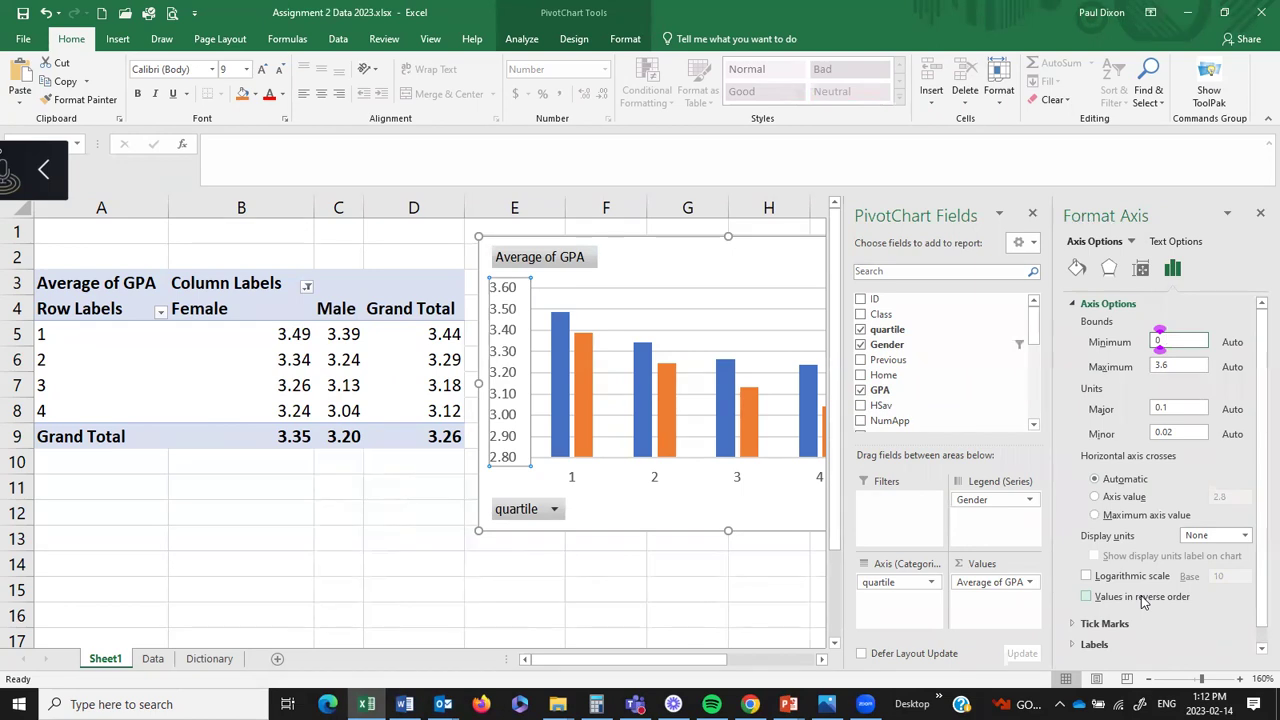
{"action": "key", "text": "Return"}
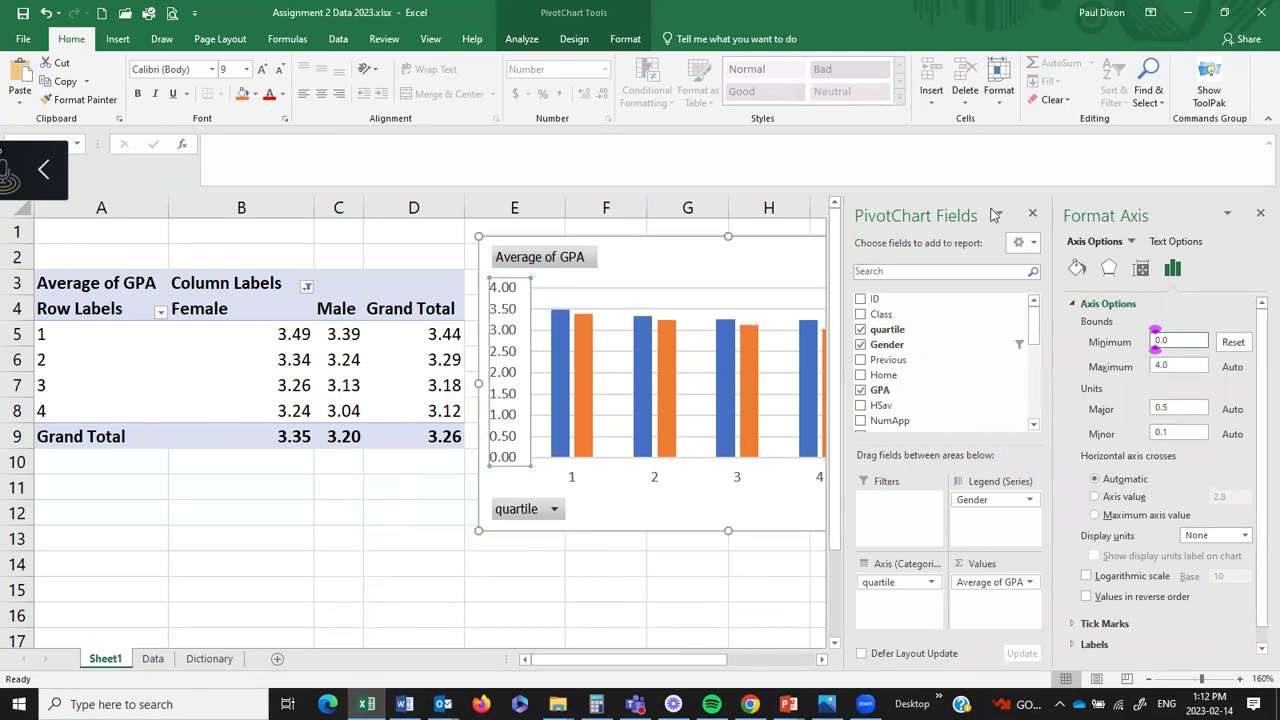
{"action": "left_click", "coordinate": [1258, 217]}
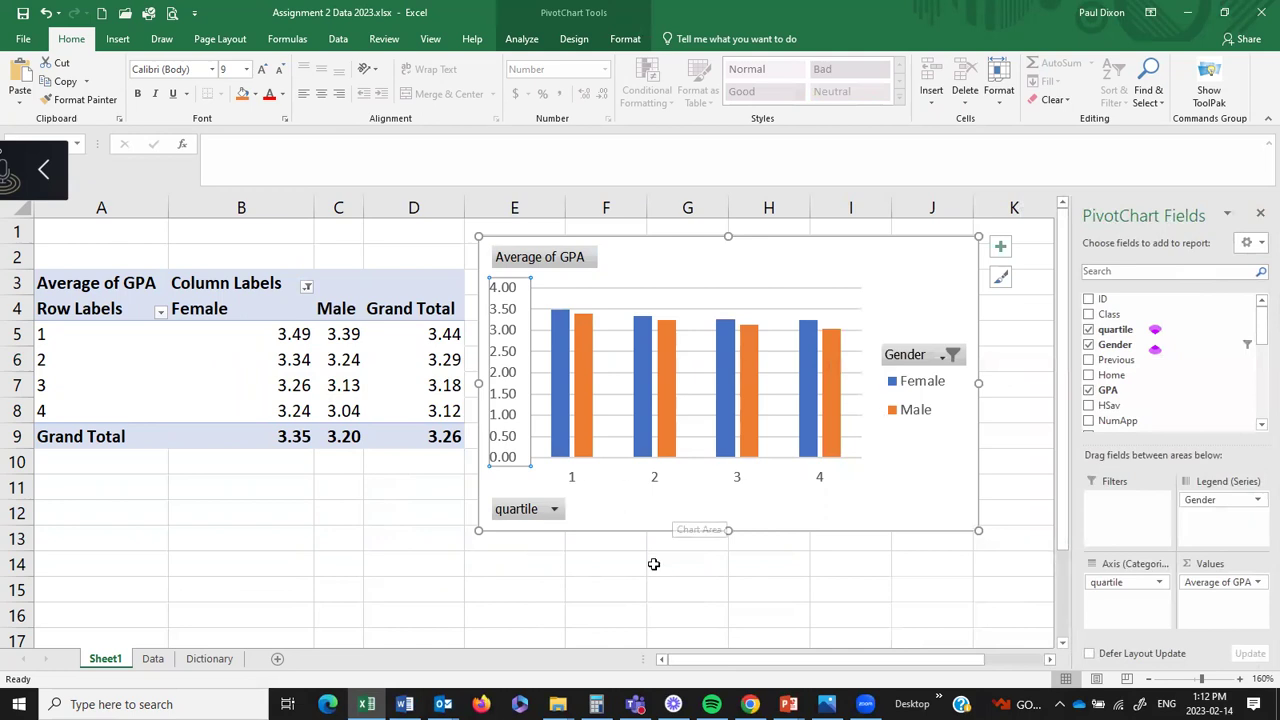
{"action": "left_click", "coordinate": [621, 580]}
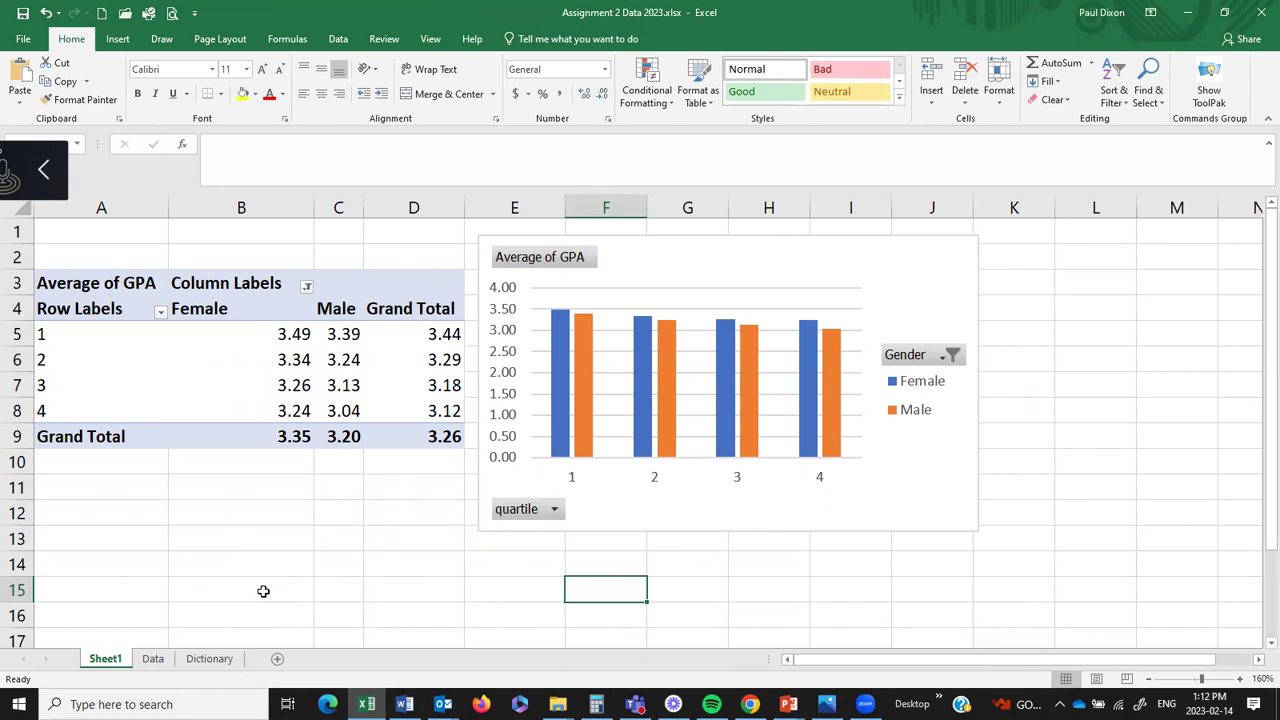
- Snip the zero-based Average GPA table and chart, paste it below item d, and scroll to question 2
{"action": "key", "text": "shift+super+s"}
{"action": "left_click_drag", "start_coordinate": [34, 231], "coordinate": [977, 508]}
{"action": "left_click", "coordinate": [404, 704]}
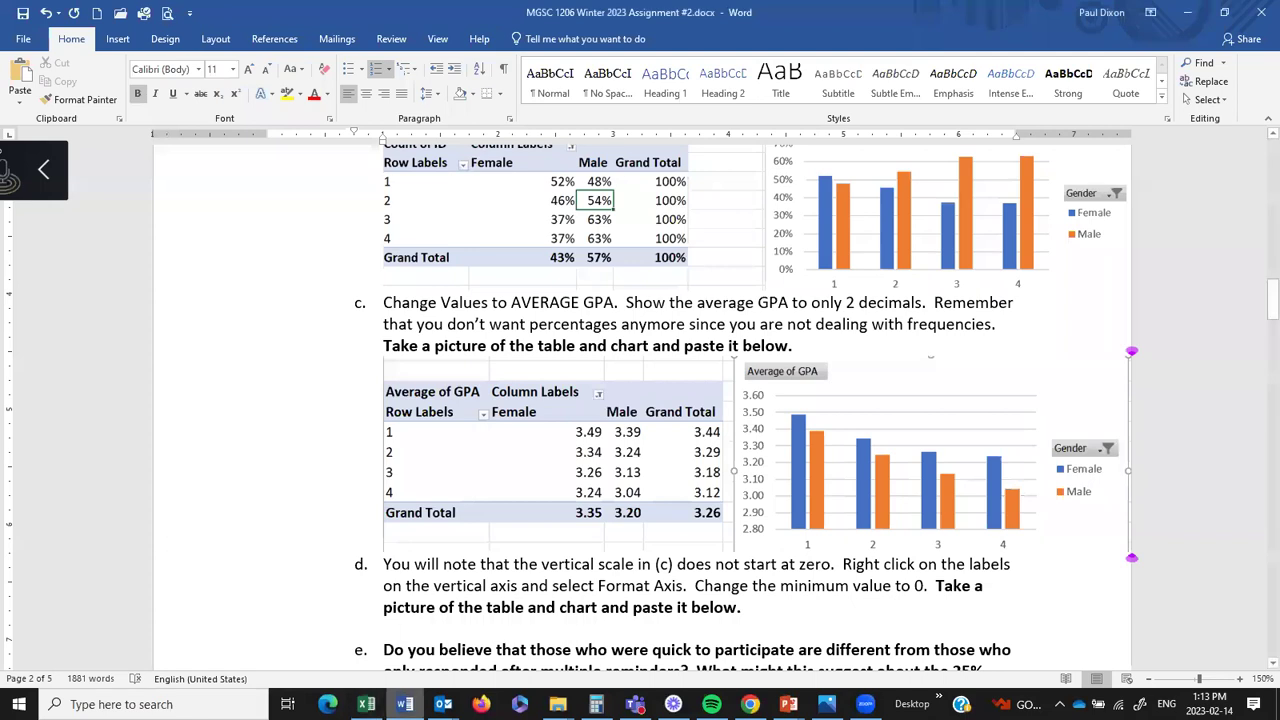
{"action": "left_click", "coordinate": [449, 633]}
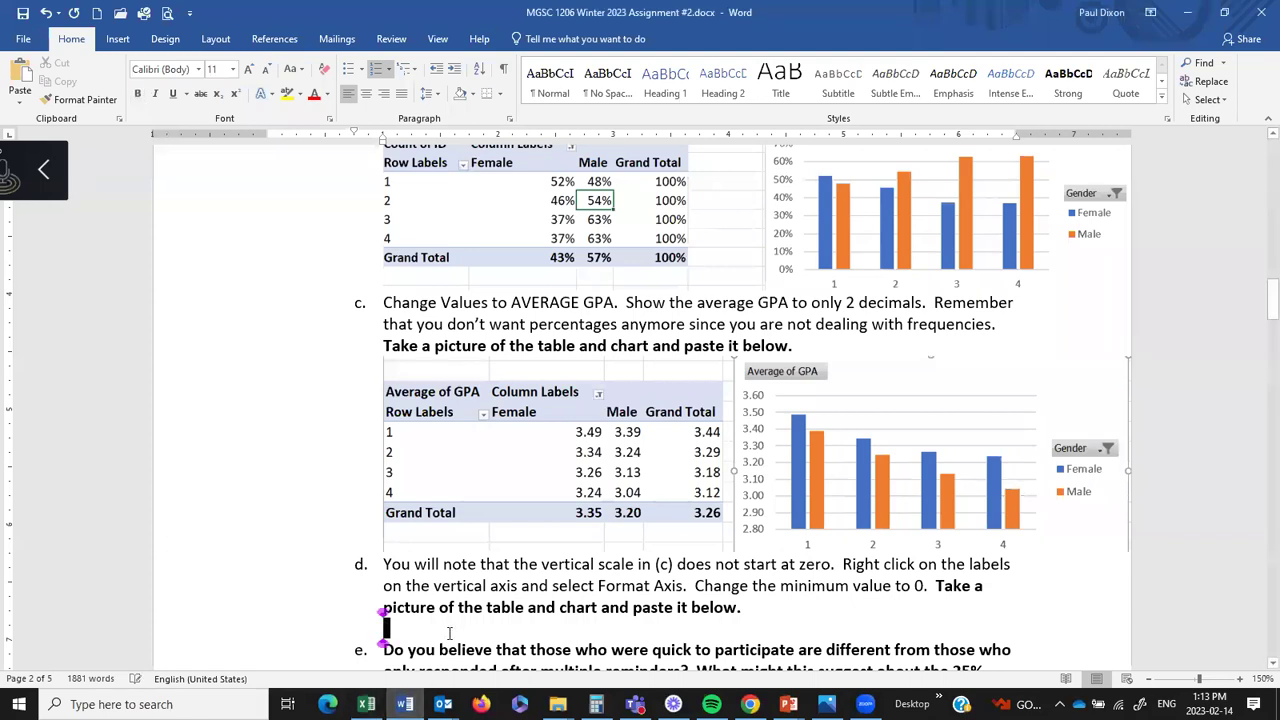
{"action": "key", "text": "ctrl+v"}
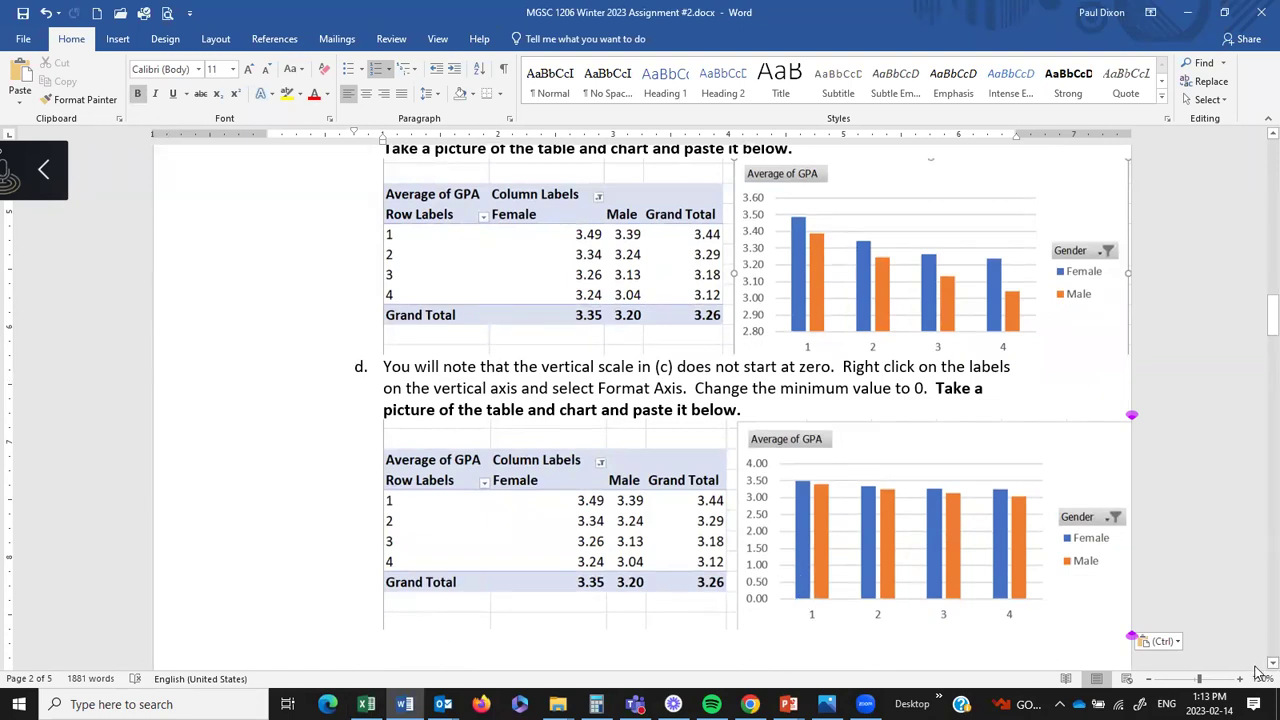
{"action": "scroll", "coordinate": [1258, 663], "scroll_direction": "down", "scroll_amount": 3}
{"action": "scroll", "coordinate": [1258, 670], "scroll_direction": "down", "scroll_amount": 10}
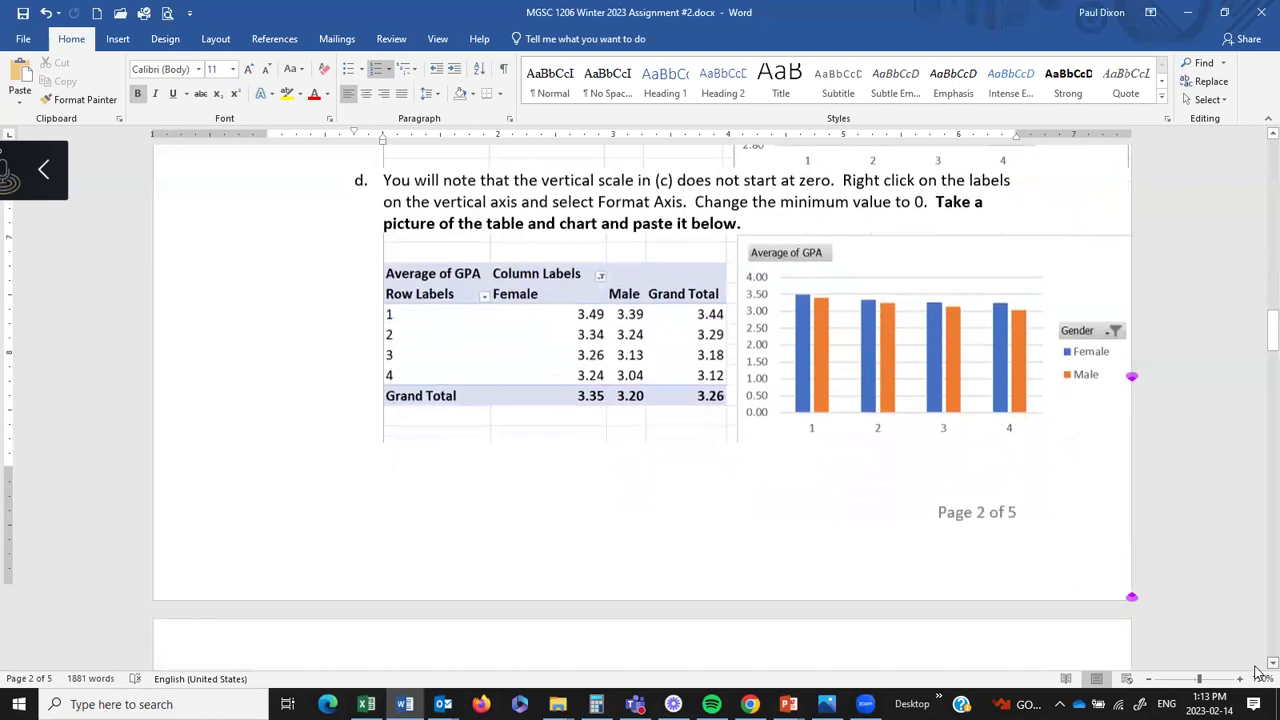
{"action": "scroll", "coordinate": [1258, 672], "scroll_direction": "down", "scroll_amount": 2}
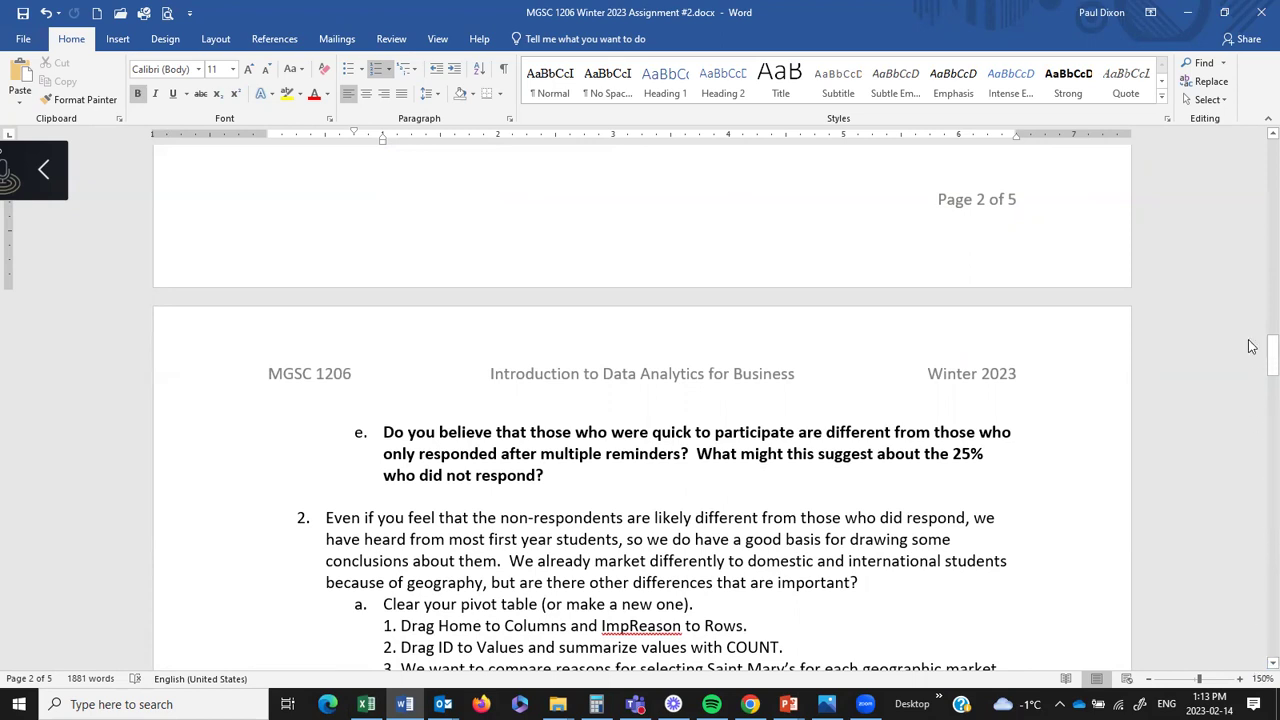
{"action": "left_click_drag", "start_coordinate": [1261, 374], "coordinate": [1258, 280]}
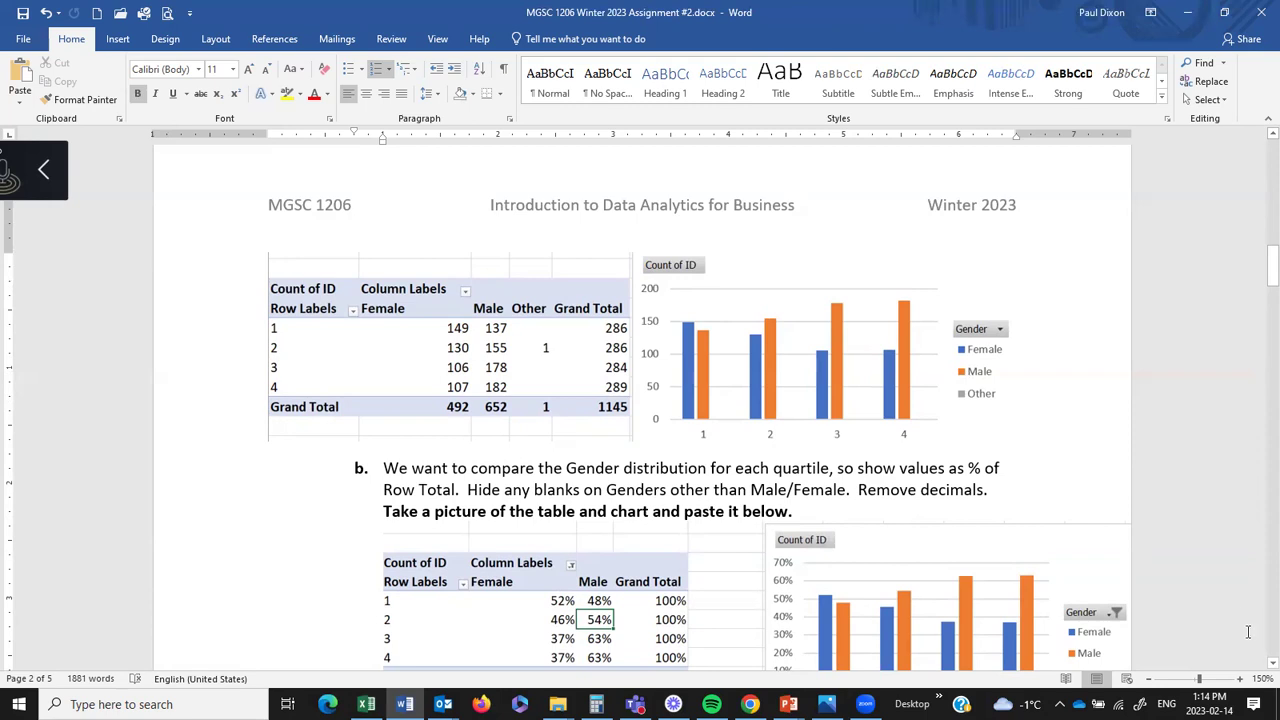
- Scroll the Word document to page 3 to read question 2's steps, then return to Excel
{"action": "left_click_drag", "start_coordinate": [1258, 272], "coordinate": [1258, 370]}
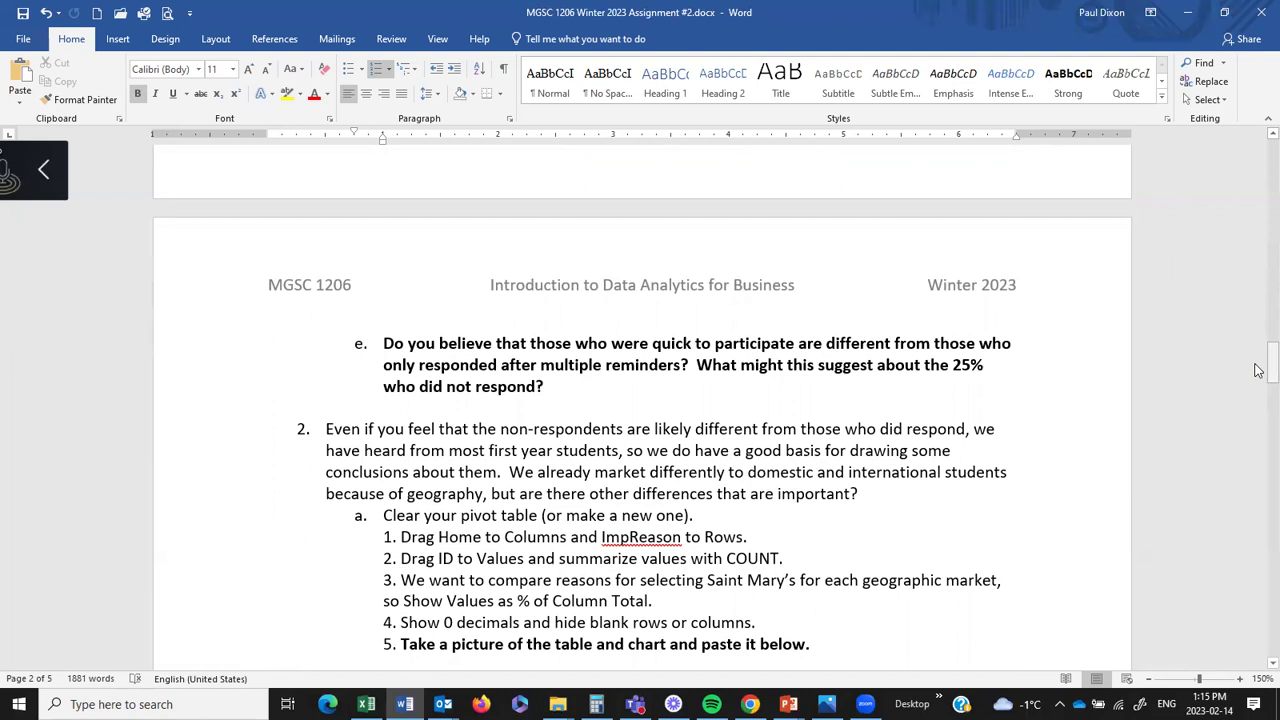
{"action": "left_click_drag", "start_coordinate": [1258, 370], "coordinate": [1258, 383]}
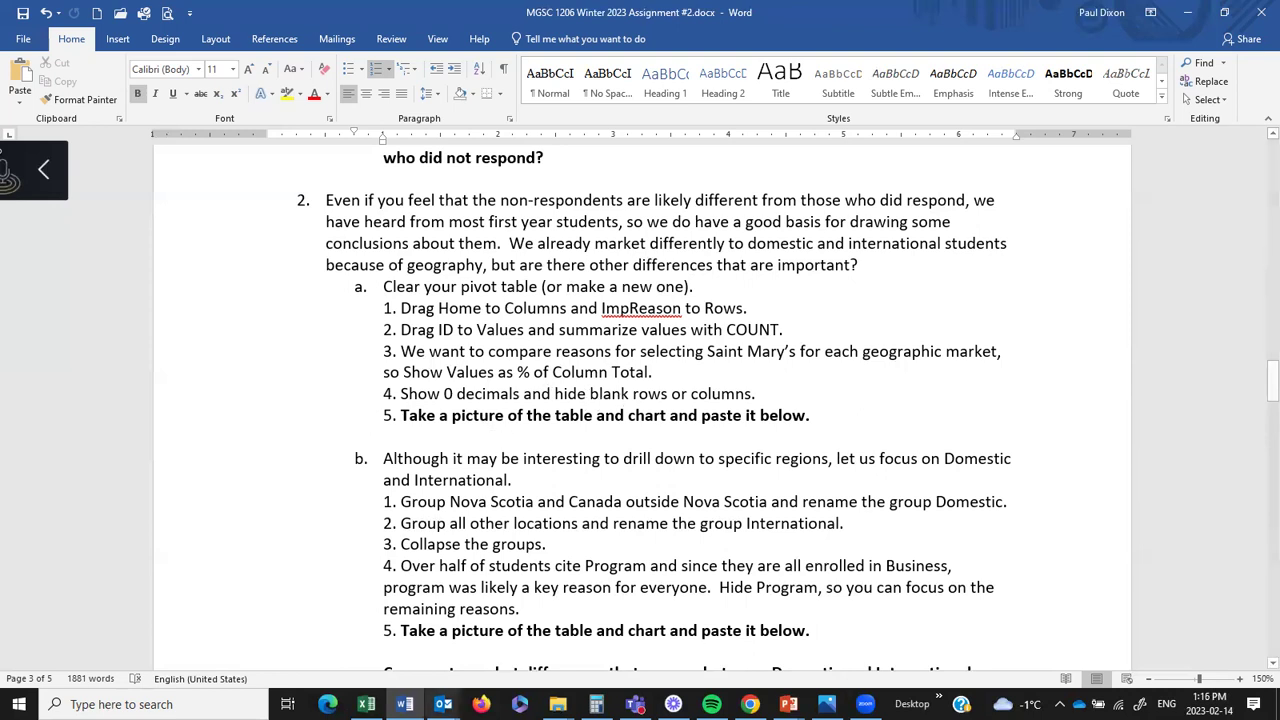
{"action": "mouse_move", "coordinate": [366, 704]}
{"action": "left_click", "coordinate": [340, 620]}
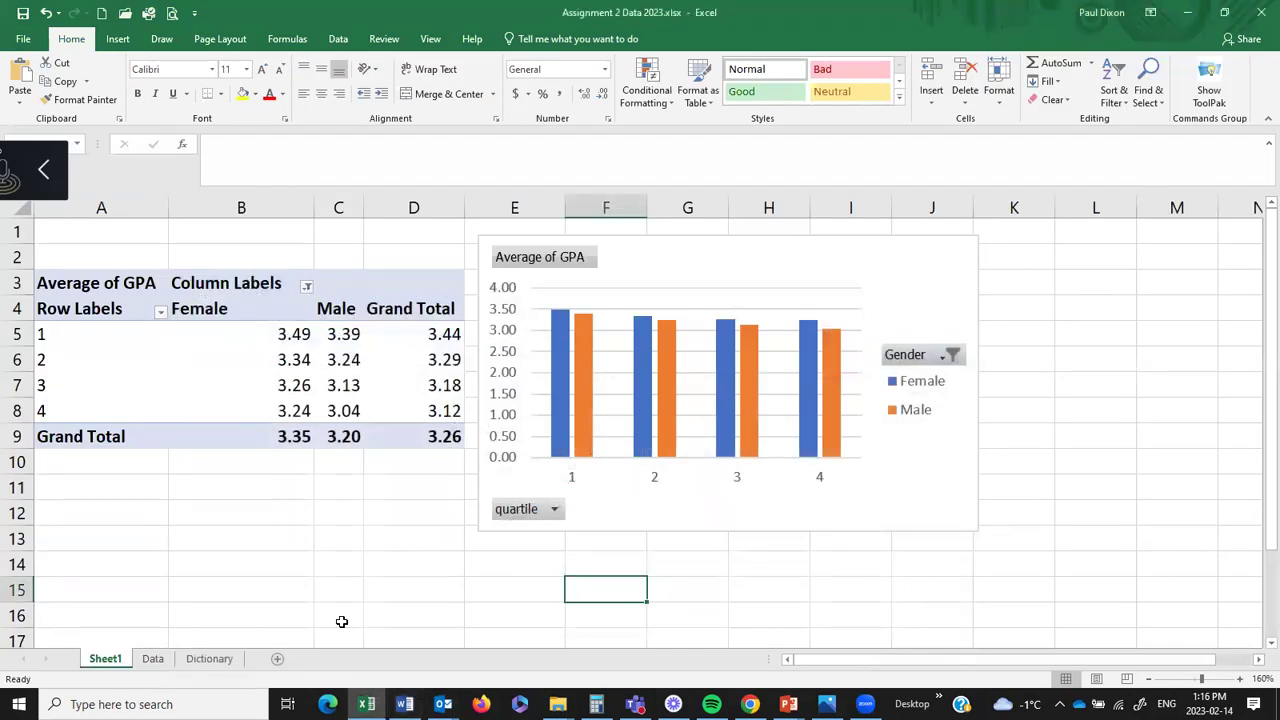
- Rename the Sheet1 worksheet to Q1
{"action": "right_click", "coordinate": [116, 664]}
{"action": "left_click", "coordinate": [159, 512]}
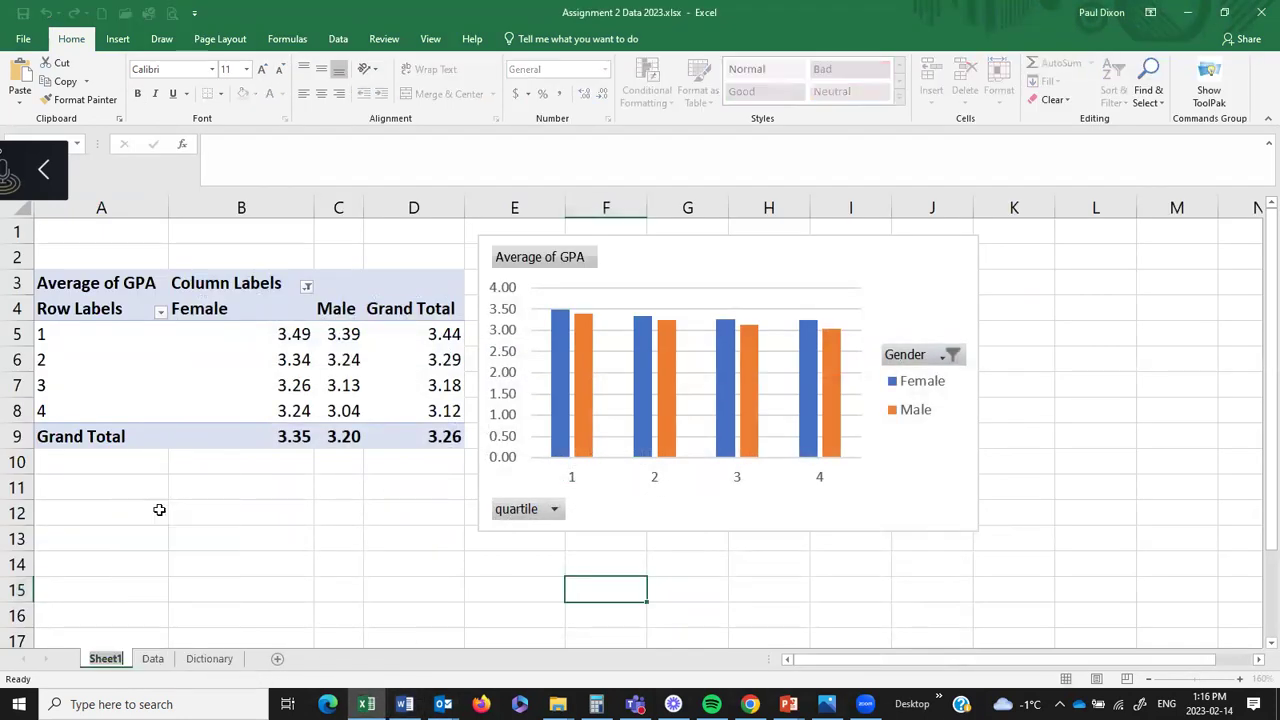
{"action": "type", "text": "Q1"}
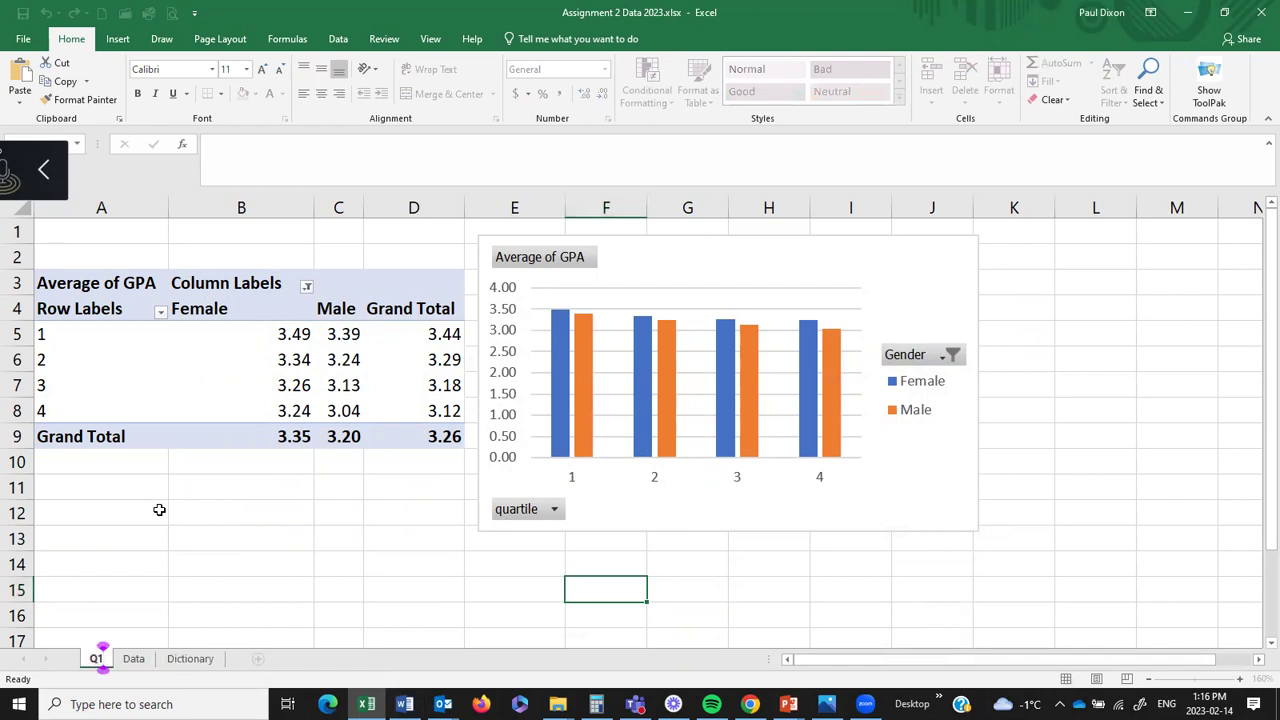
{"action": "key", "text": "Return"}
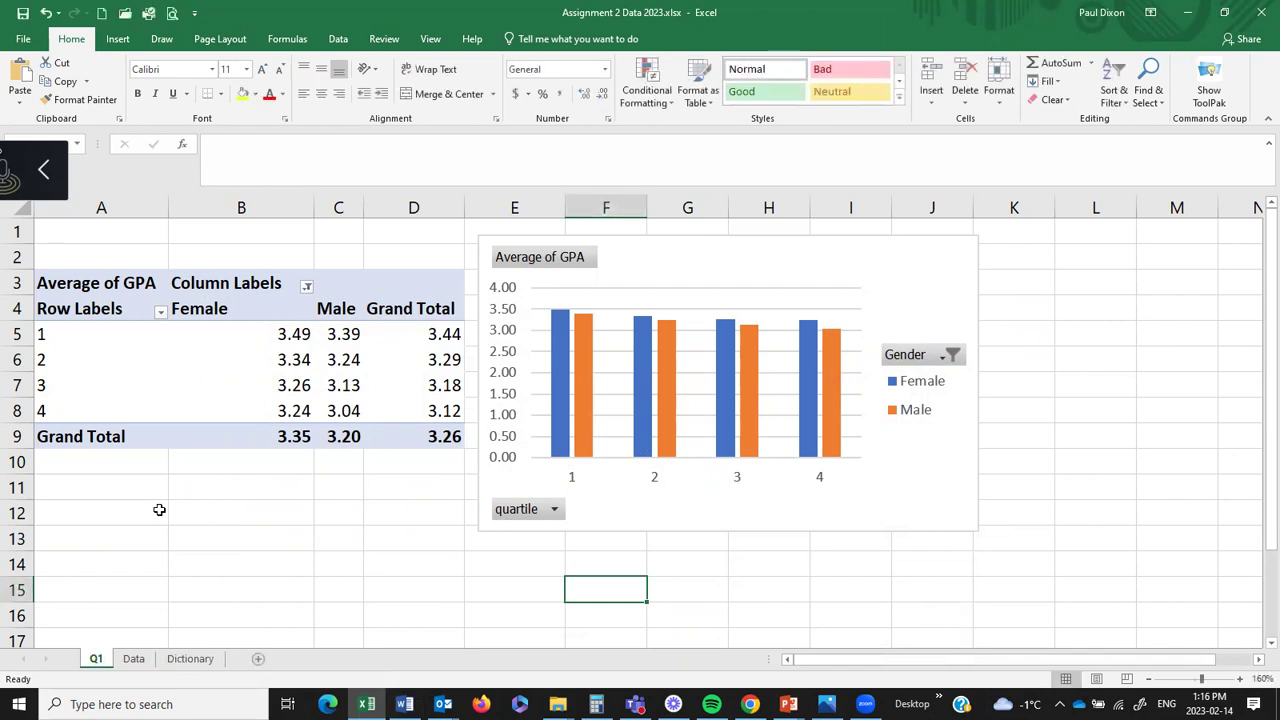
- From the Data sheet, insert a new PivotTable on a new worksheet
{"action": "left_click", "coordinate": [140, 664]}
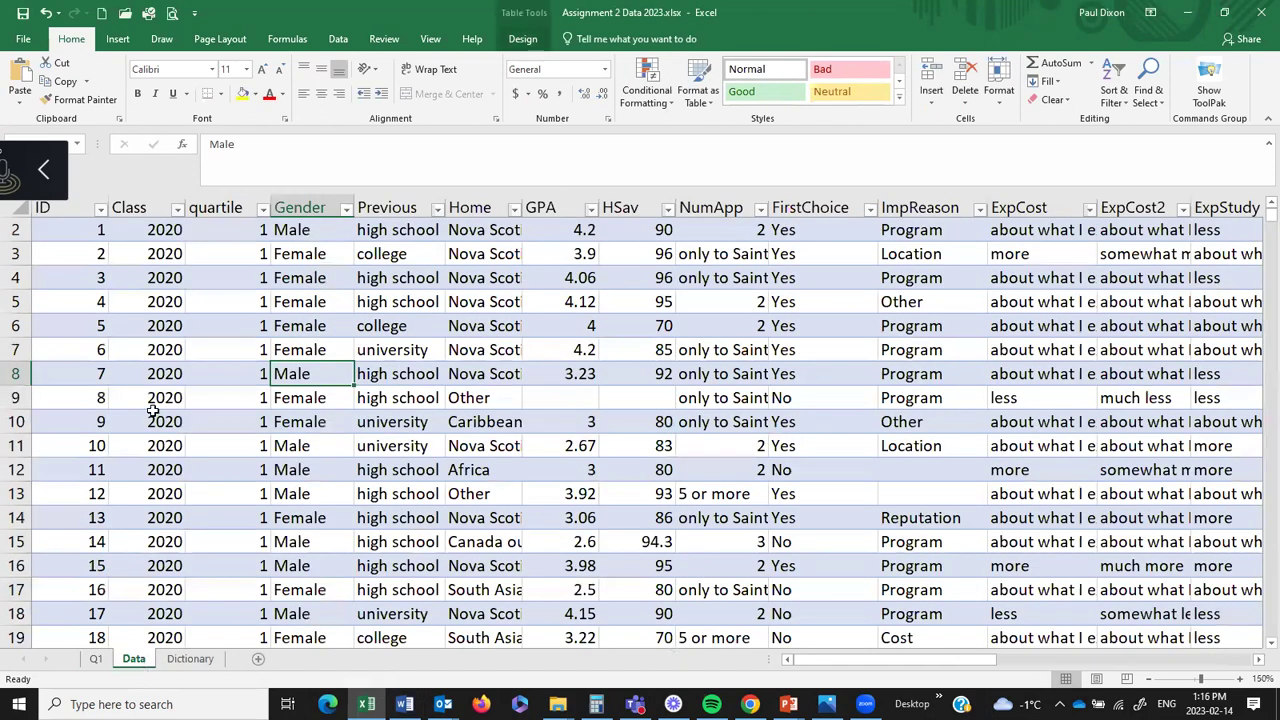
{"action": "right_click", "coordinate": [302, 380]}
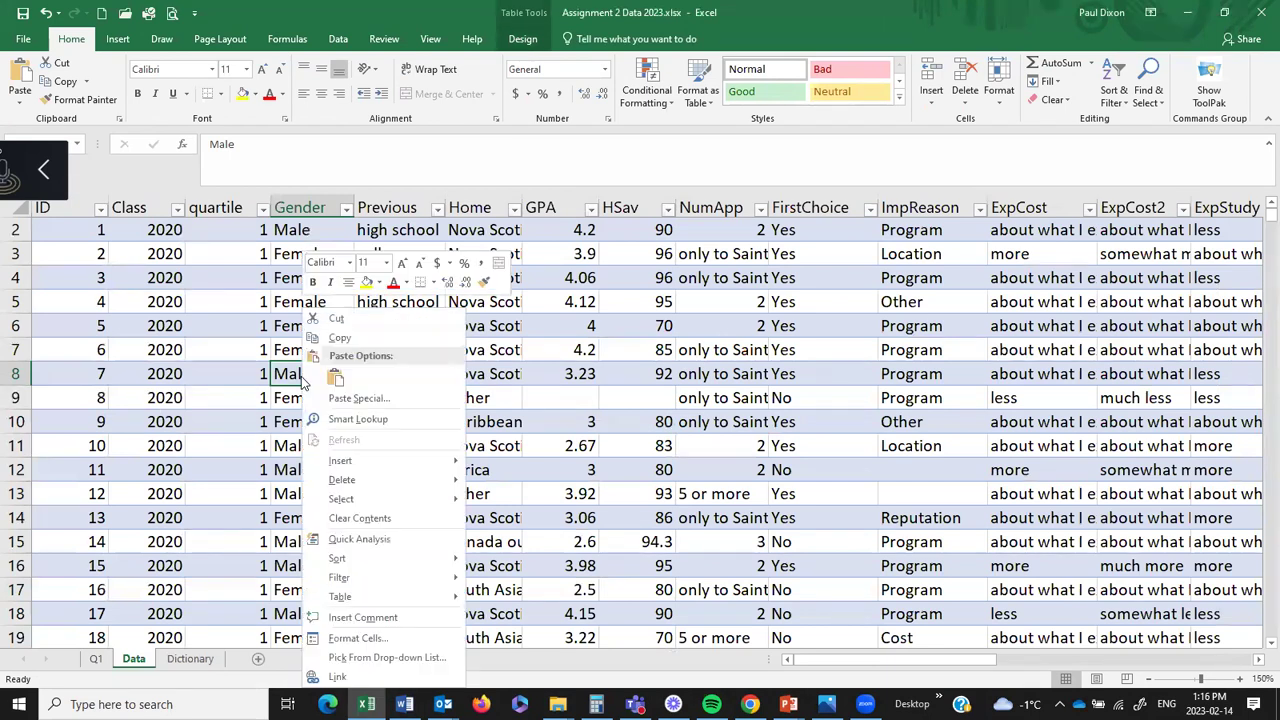
{"action": "key", "text": "Escape"}
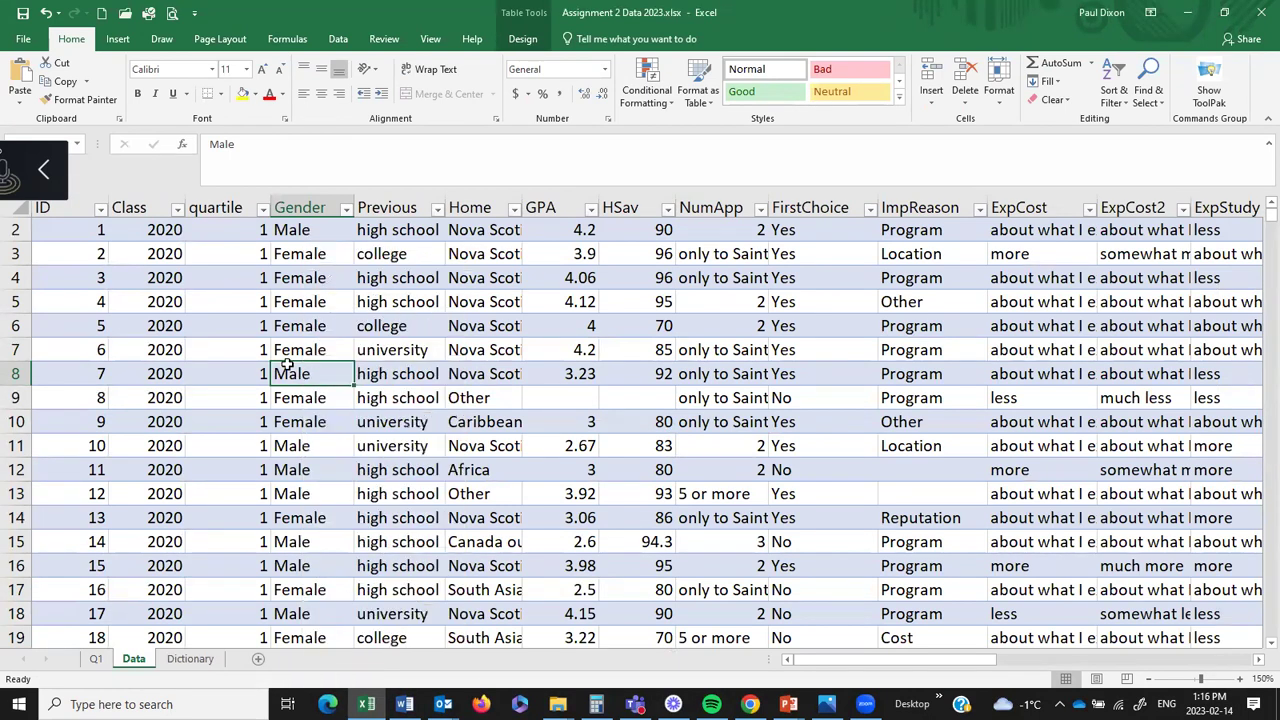
{"action": "left_click", "coordinate": [118, 38]}
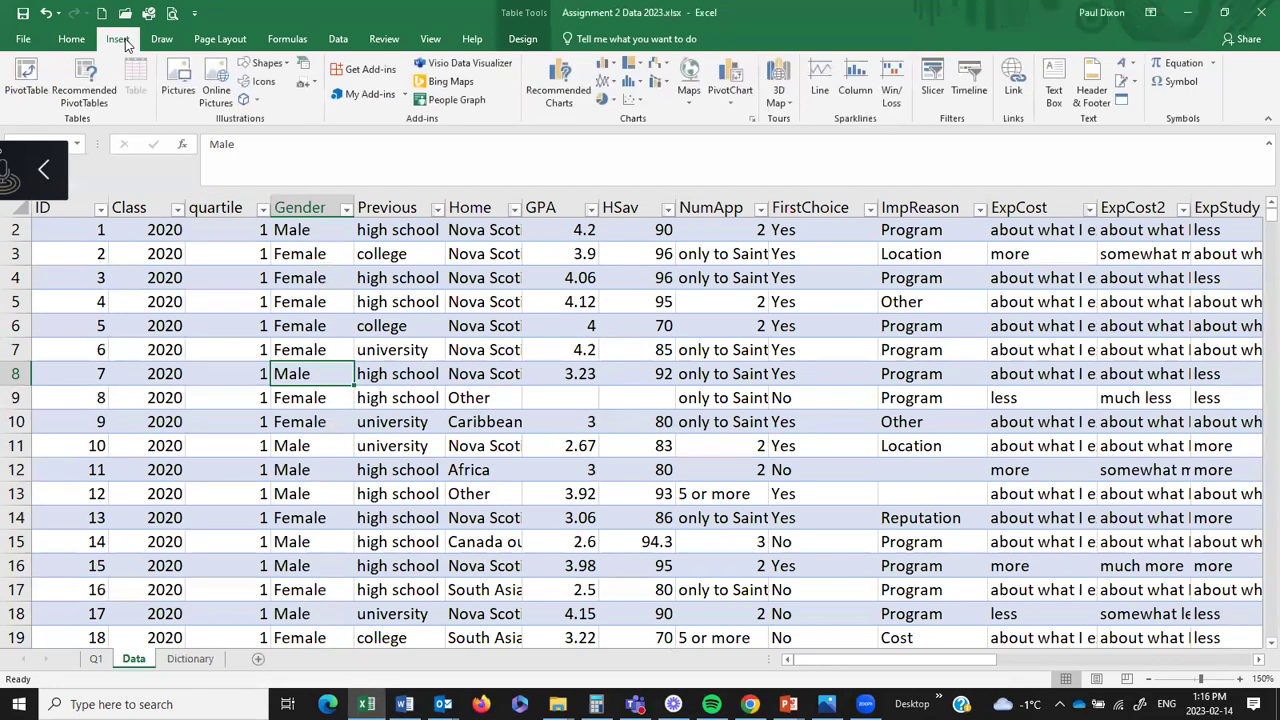
{"action": "left_click", "coordinate": [28, 80]}
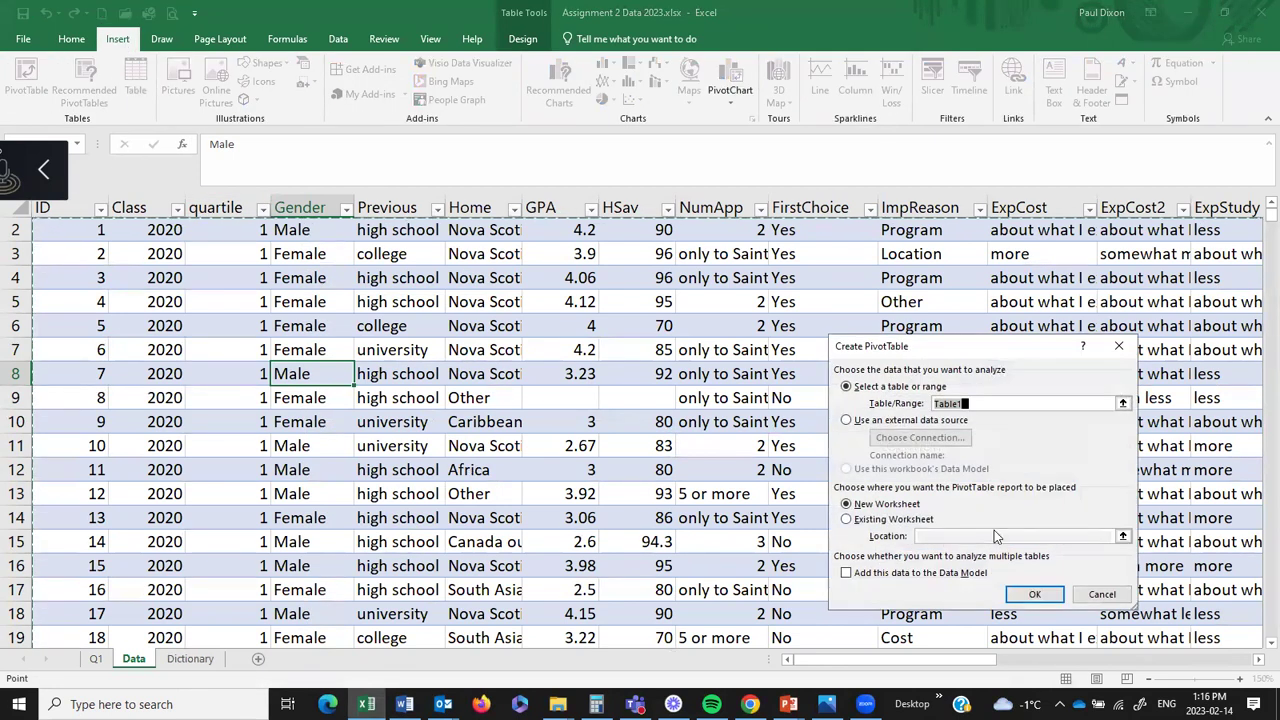
{"action": "left_click", "coordinate": [1036, 595]}
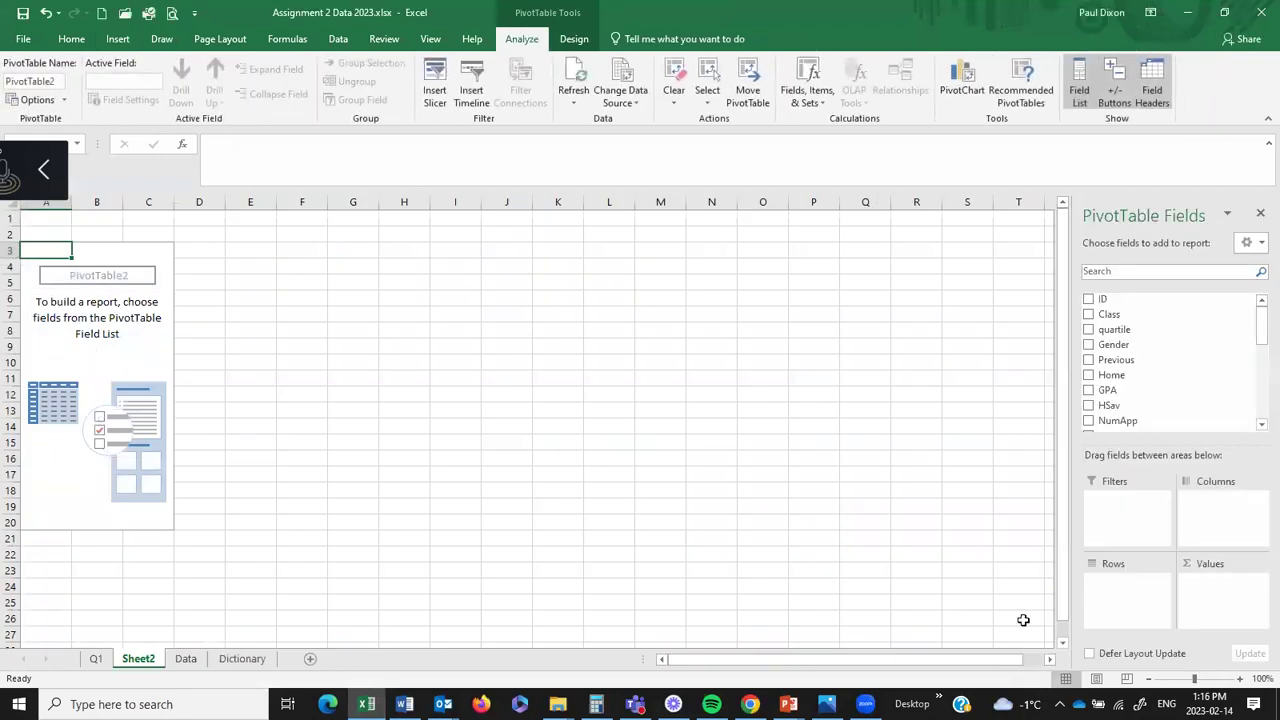
- Zoom the sheet to 150% and place ImpReason in Rows and Home in Columns
{"action": "left_click", "coordinate": [1240, 679]}
{"action": "left_click", "coordinate": [1240, 679]}
{"action": "left_click", "coordinate": [1240, 679]}
{"action": "left_click", "coordinate": [1240, 679]}
{"action": "left_click", "coordinate": [1240, 679]}
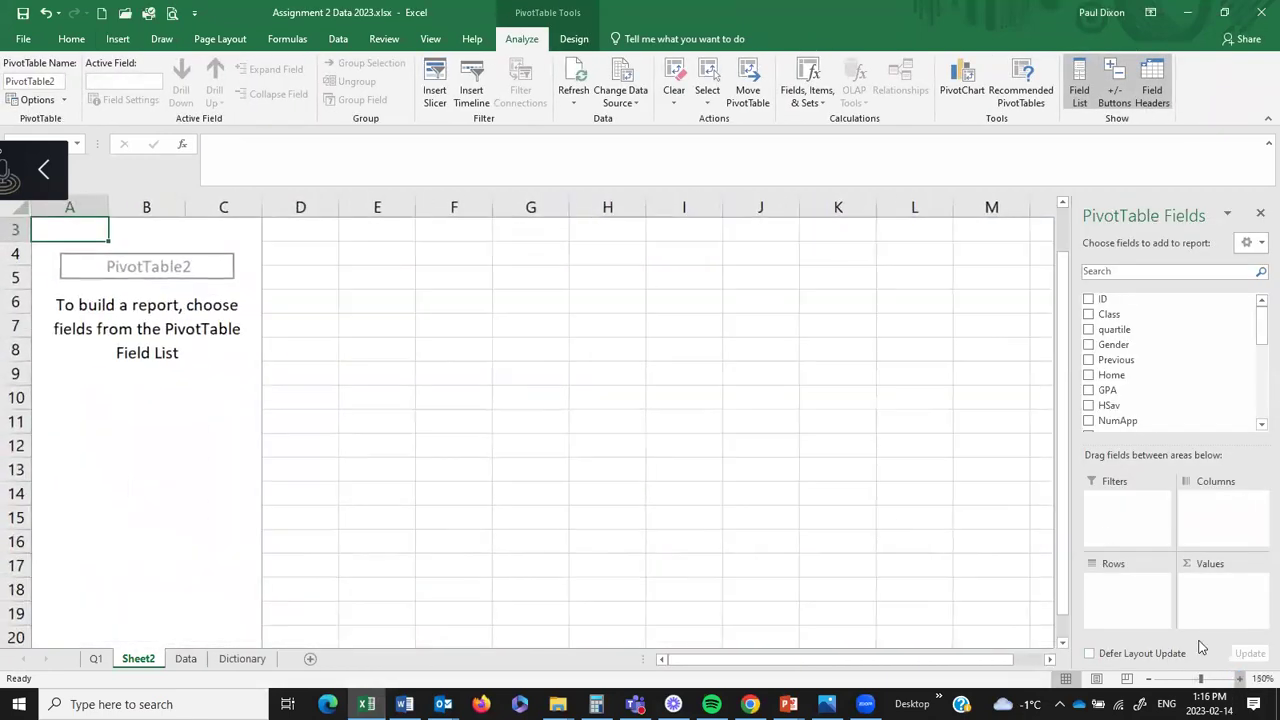
{"action": "left_click_drag", "start_coordinate": [1062, 449], "coordinate": [1065, 376]}
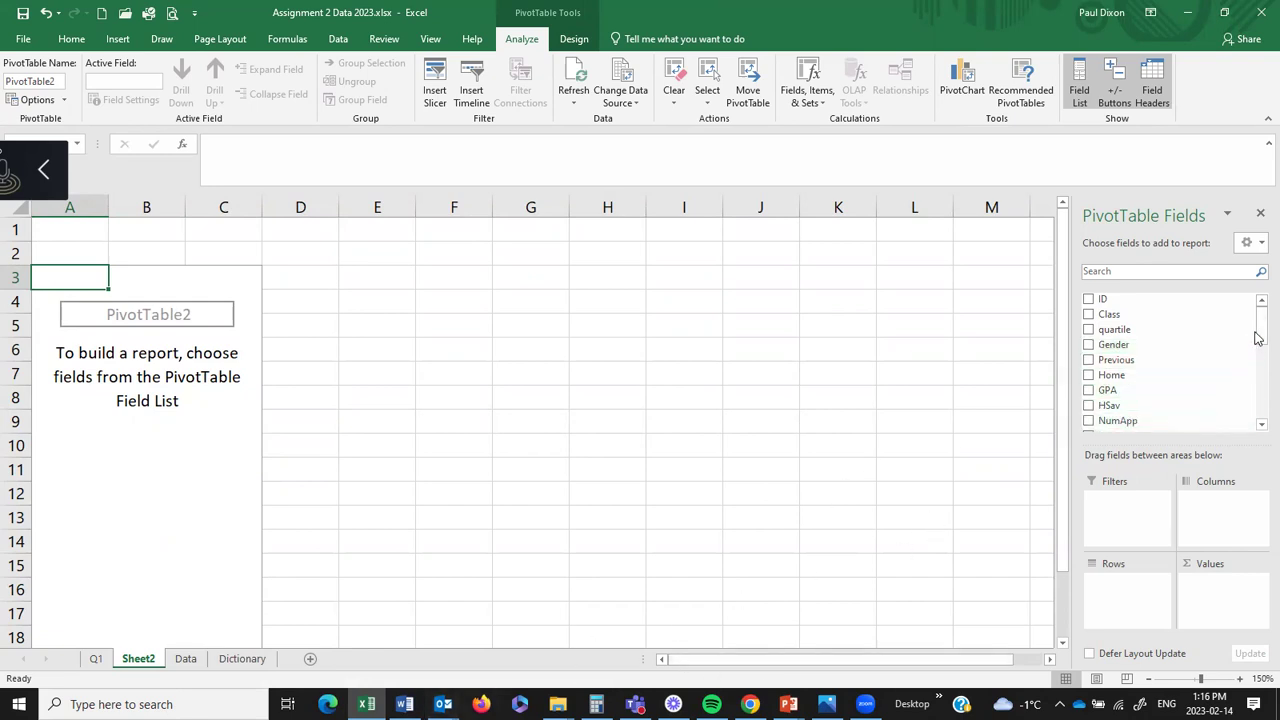
{"action": "left_click_drag", "start_coordinate": [1258, 338], "coordinate": [1258, 360]}
{"action": "left_click_drag", "start_coordinate": [1161, 366], "coordinate": [1123, 590]}
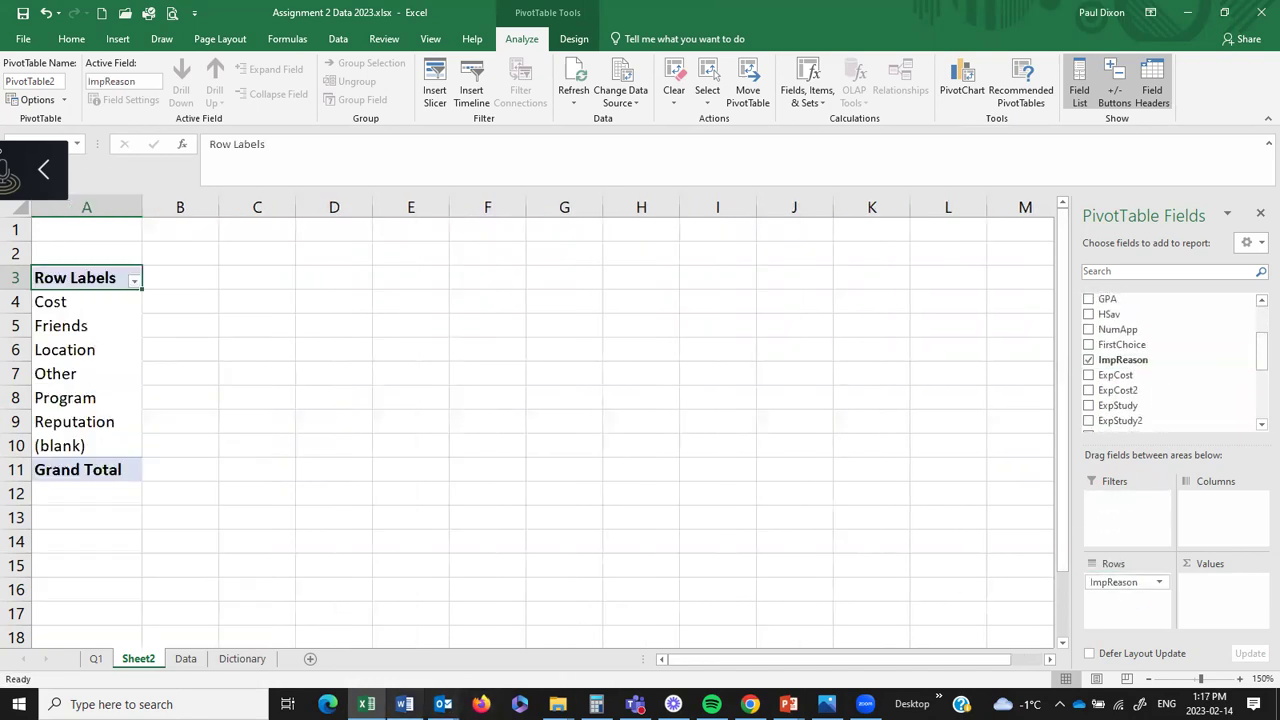
{"action": "left_click", "coordinate": [404, 704]}
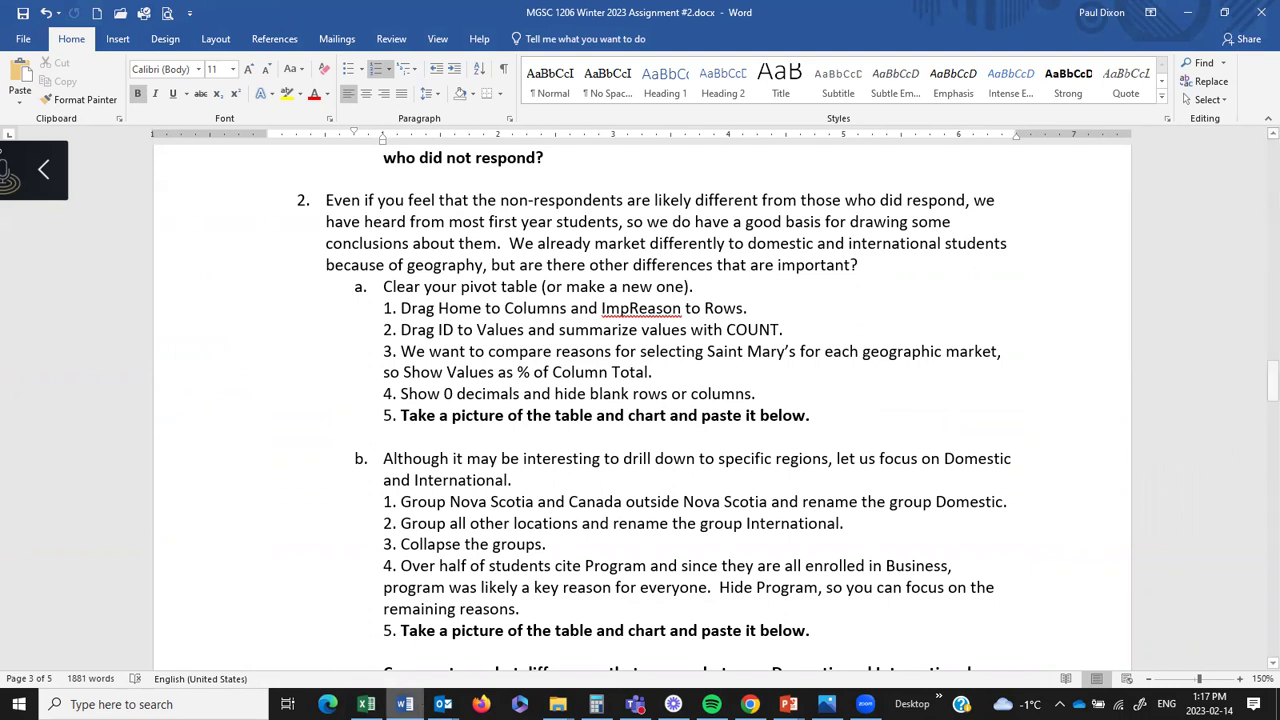
{"action": "key", "text": "alt+Tab"}
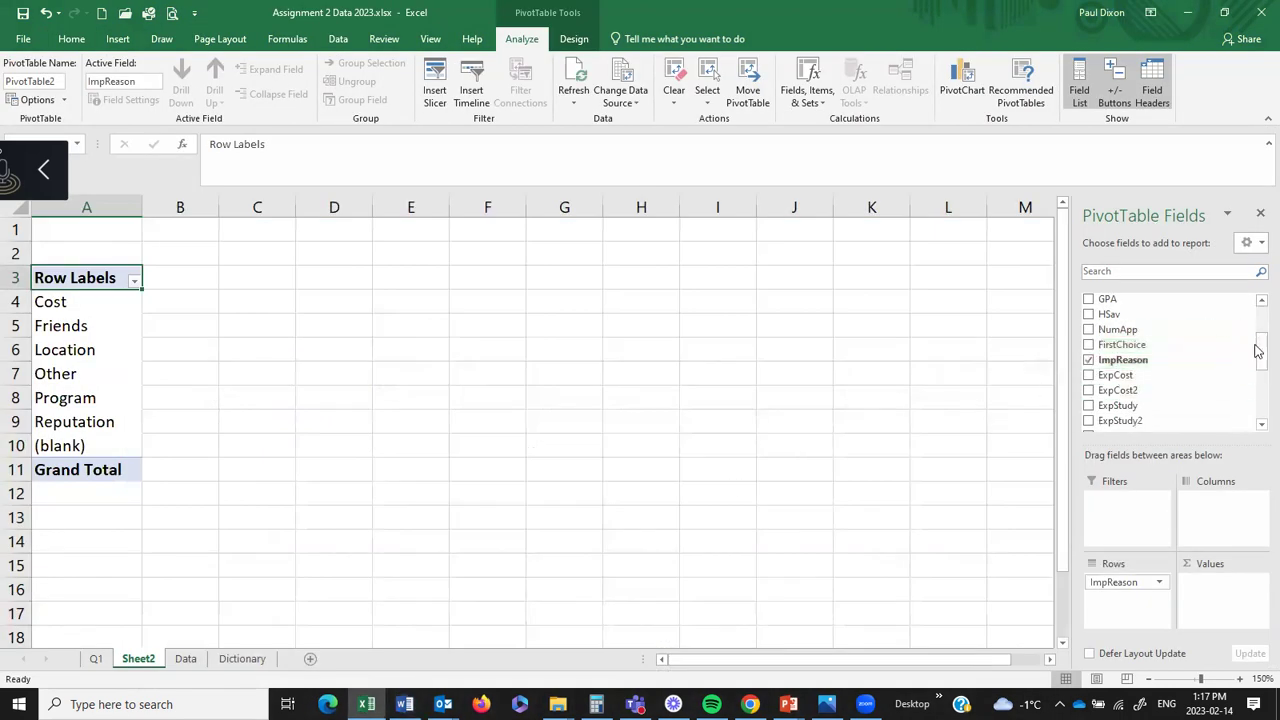
{"action": "left_click_drag", "start_coordinate": [1257, 354], "coordinate": [1213, 505]}
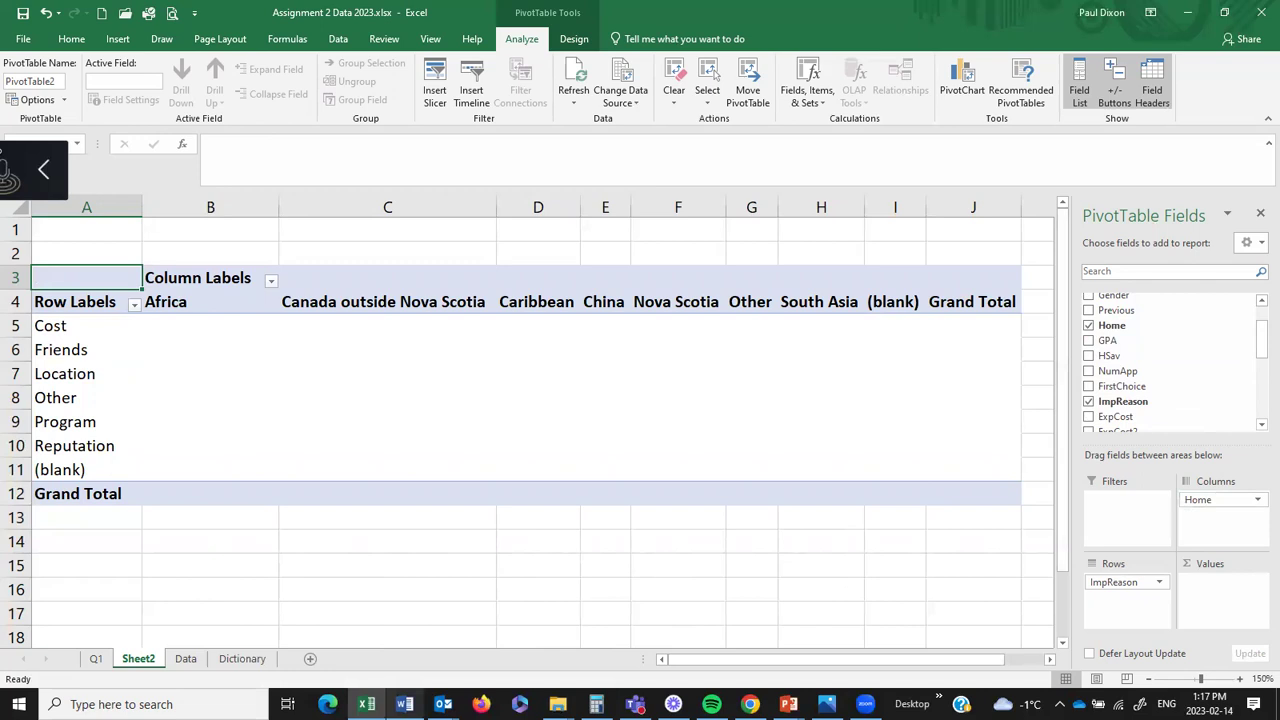
- Add ID to Values and summarize it as Count, giving a 1145 grand total
{"action": "left_click", "coordinate": [404, 704]}
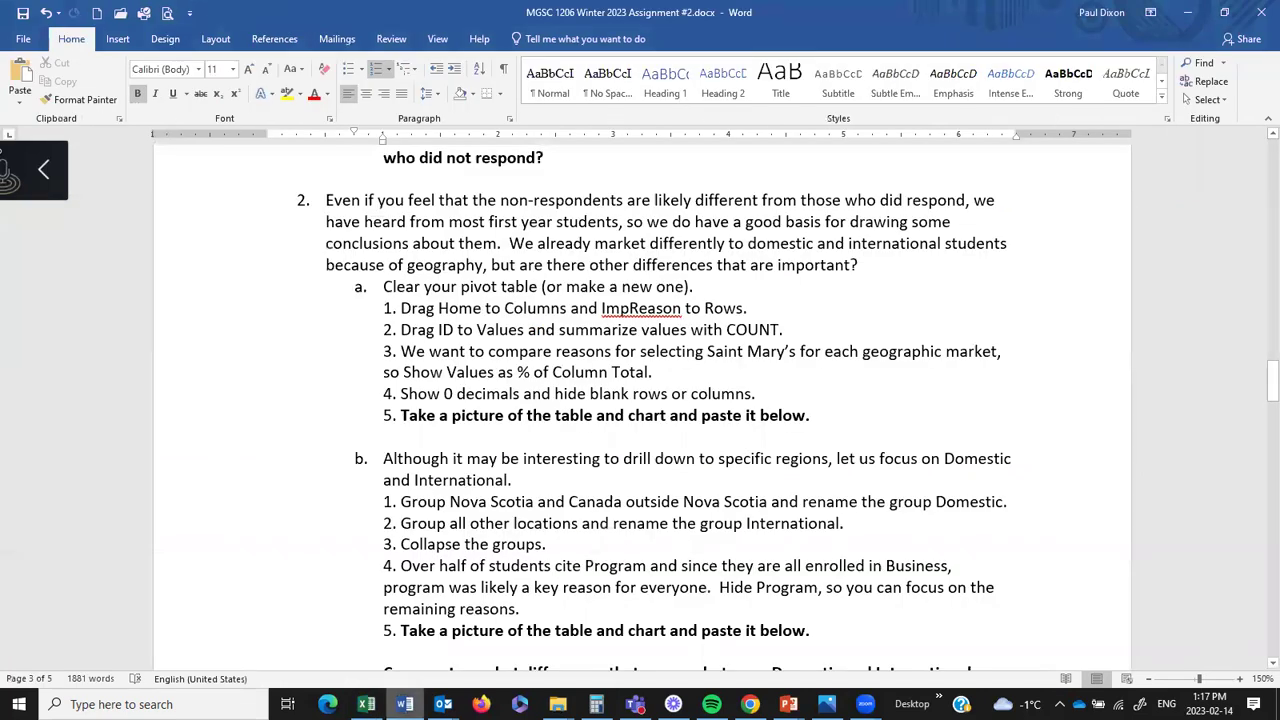
{"action": "key", "text": "alt+Tab"}
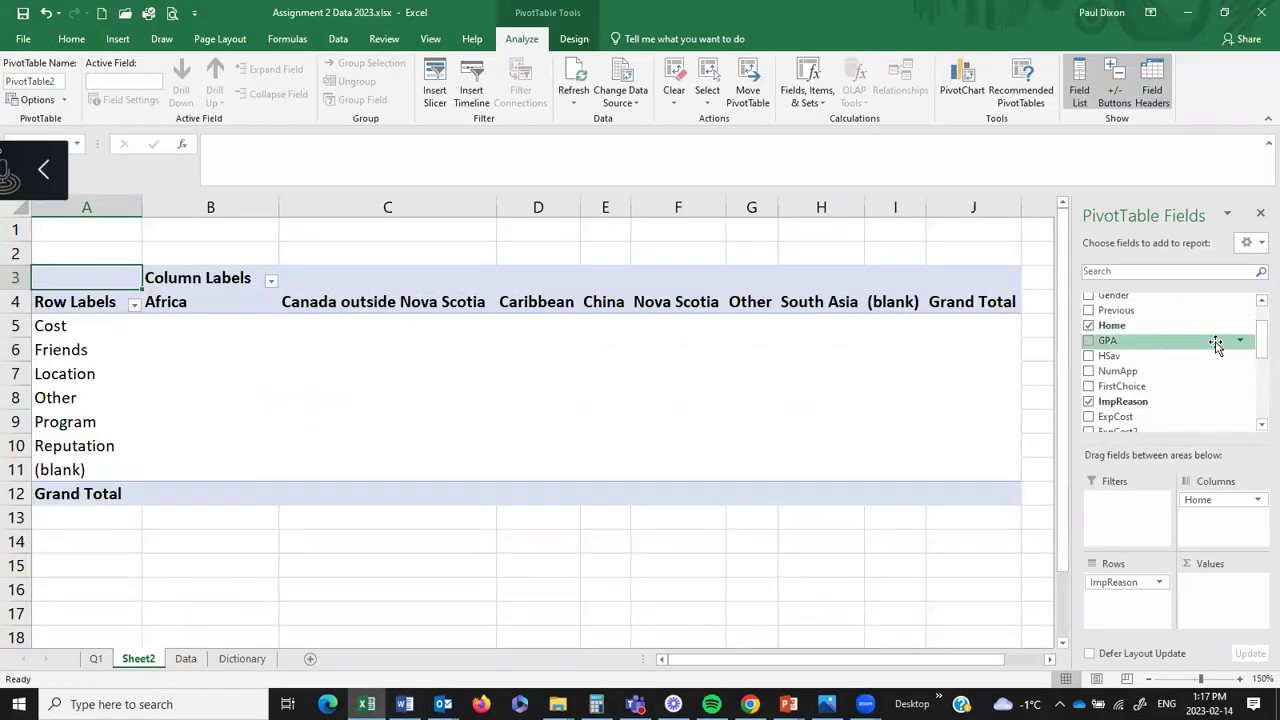
{"action": "scroll", "coordinate": [1200, 340], "scroll_direction": "up", "scroll_amount": 2}
{"action": "left_click_drag", "start_coordinate": [1145, 308], "coordinate": [1214, 584]}
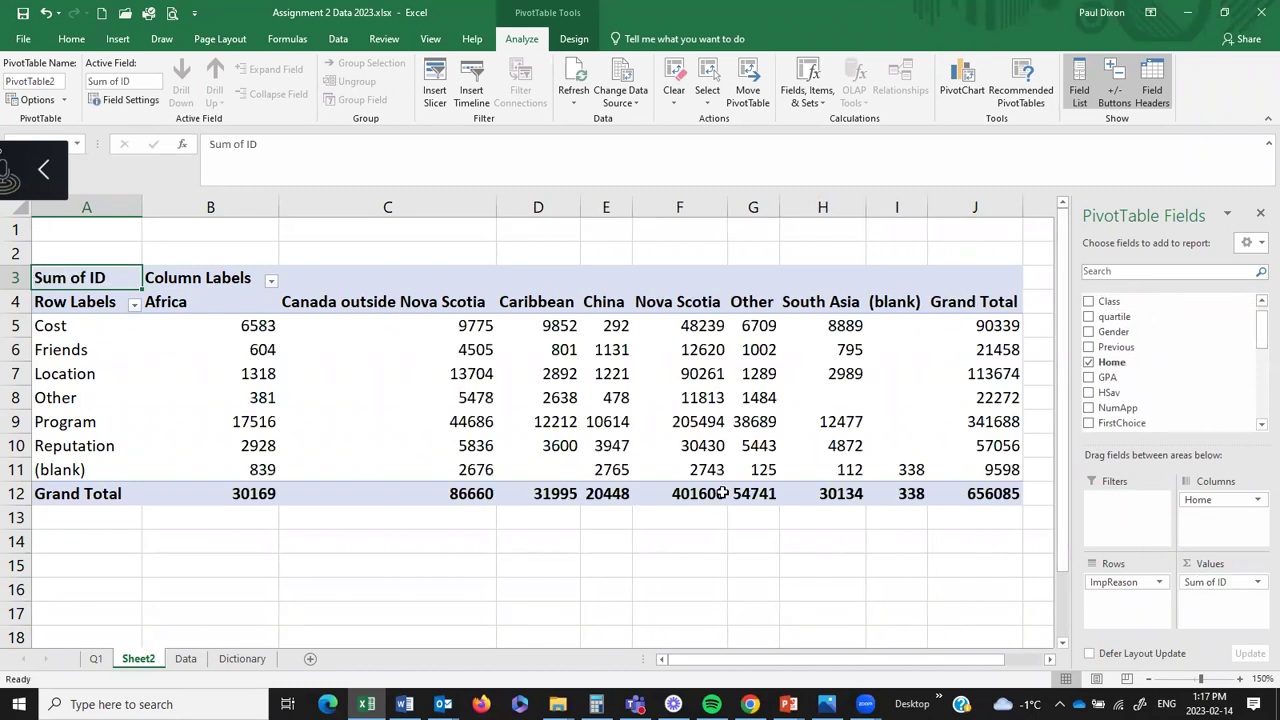
{"action": "left_click", "coordinate": [482, 422]}
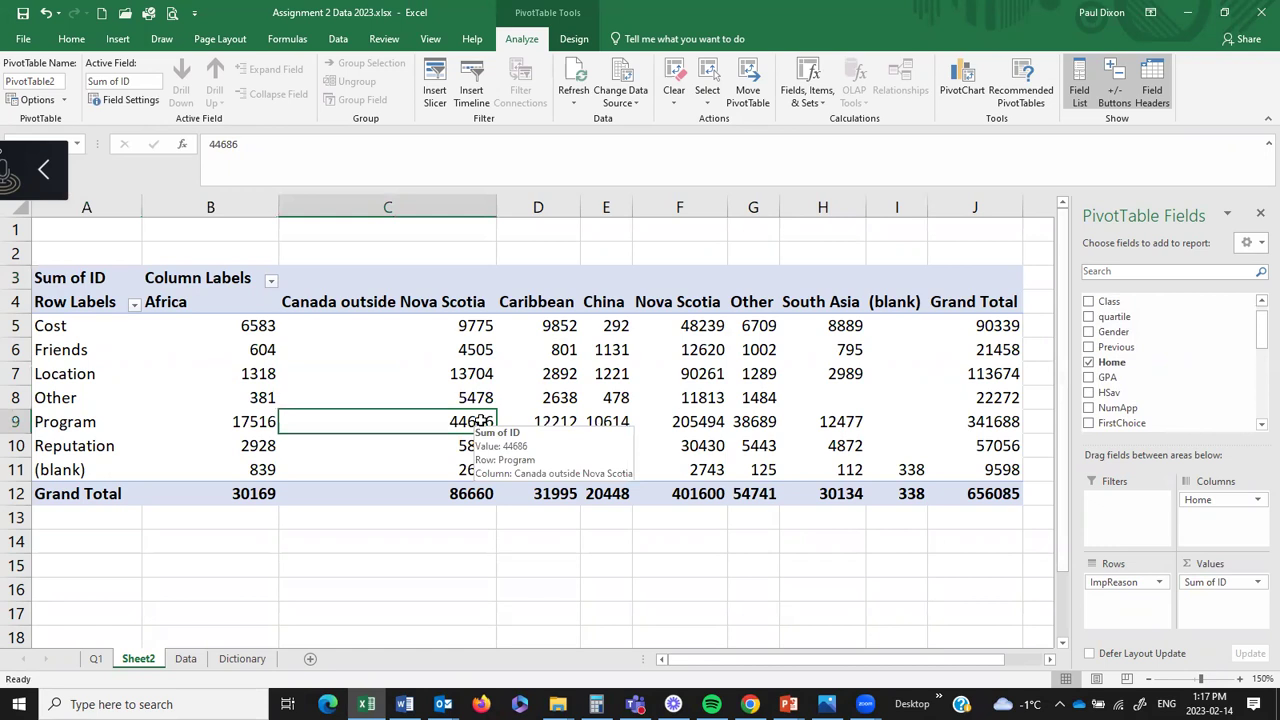
{"action": "right_click", "coordinate": [482, 422]}
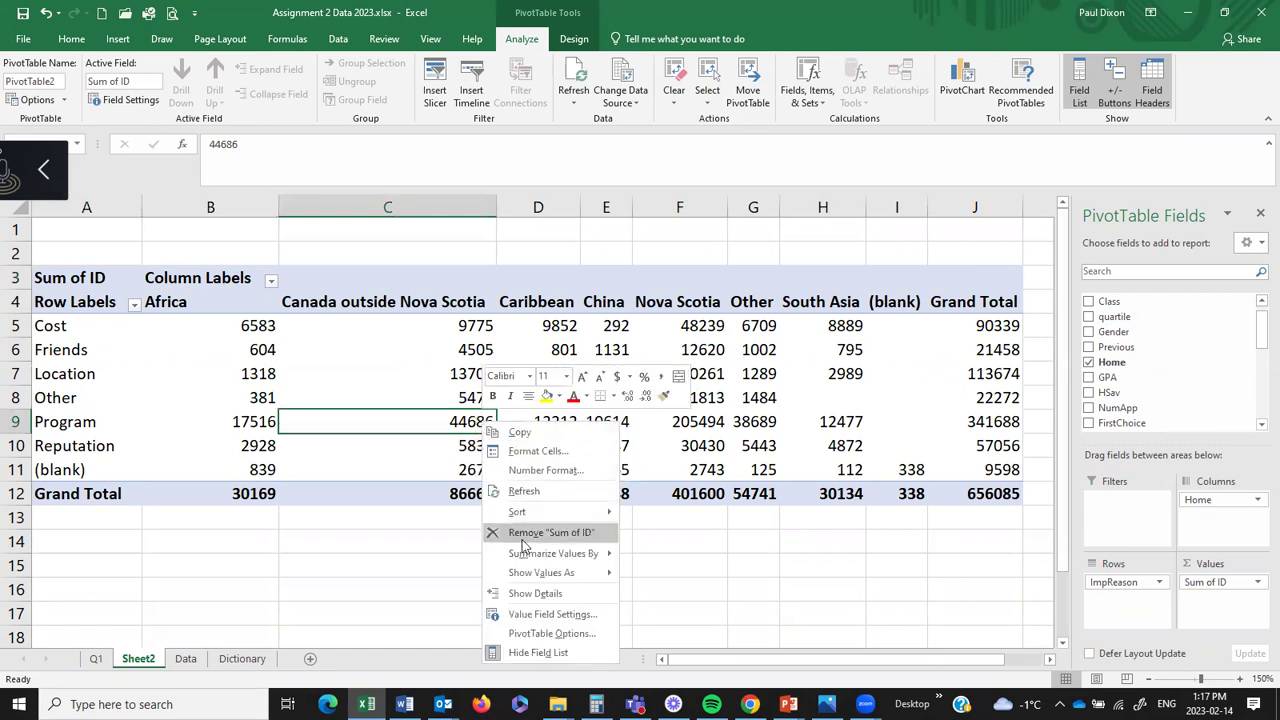
{"action": "mouse_move", "coordinate": [555, 556]}
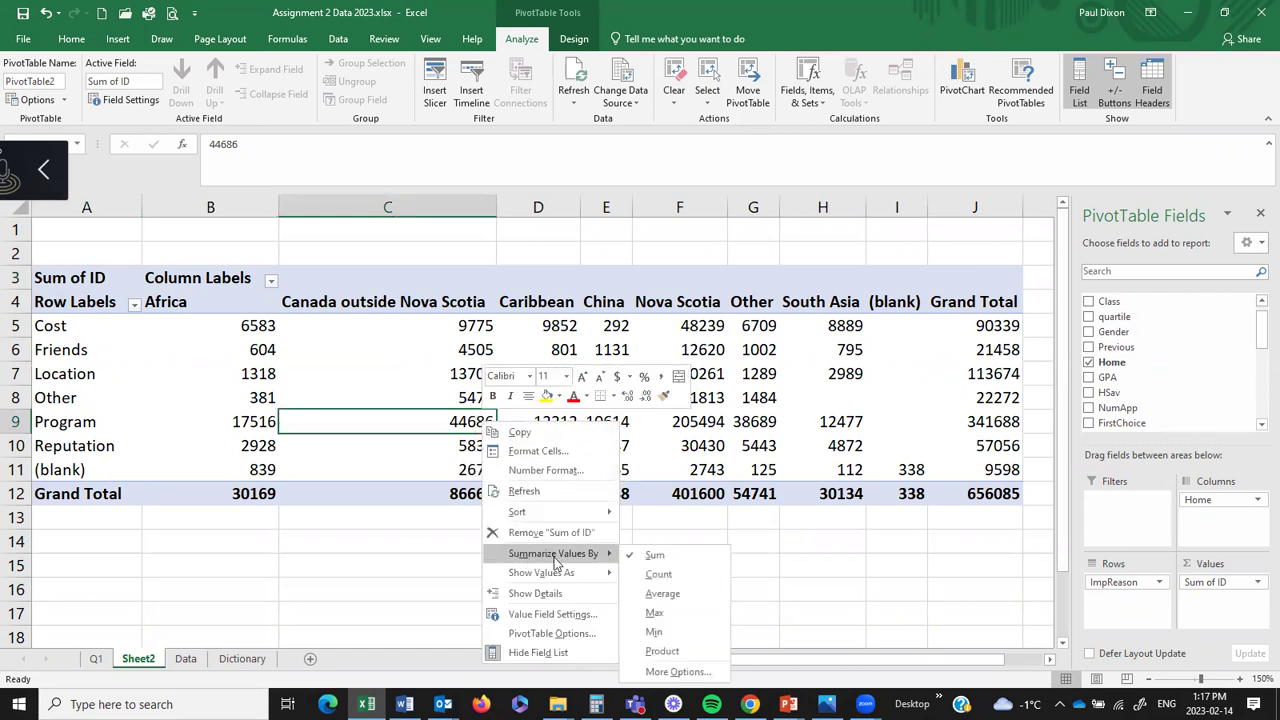
{"action": "left_click", "coordinate": [680, 570]}
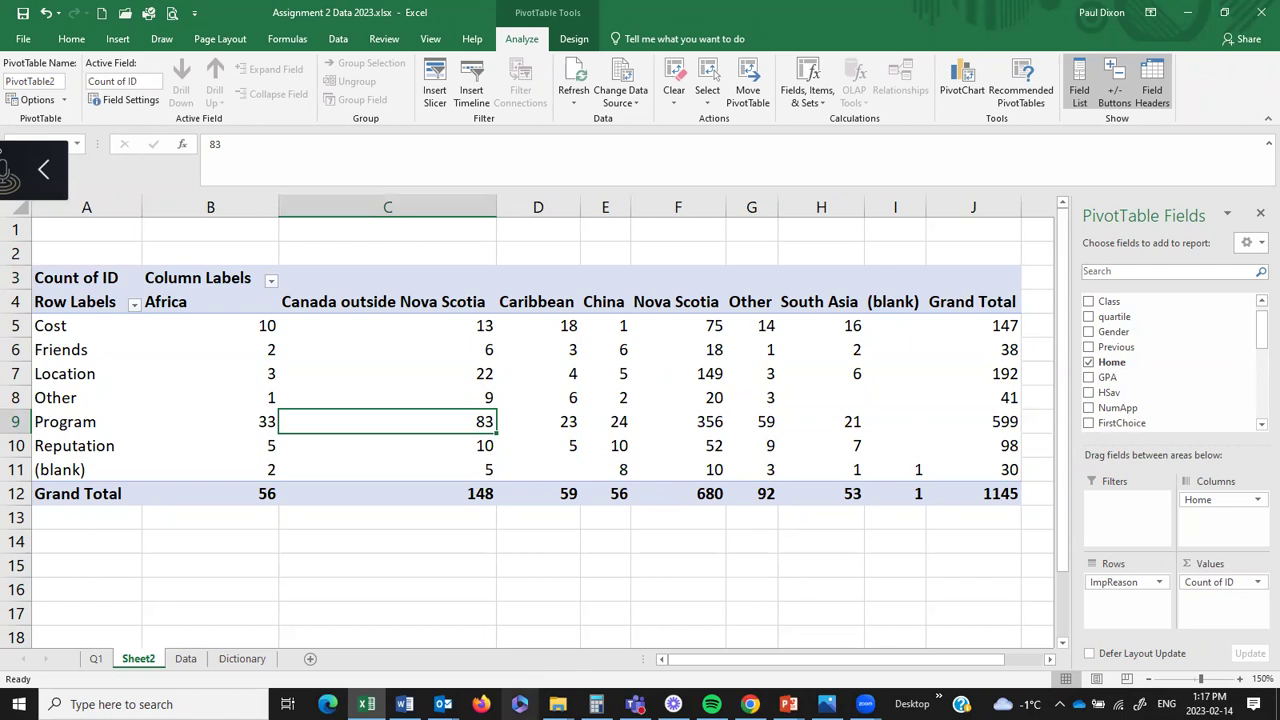
{"action": "mouse_move", "coordinate": [404, 704]}
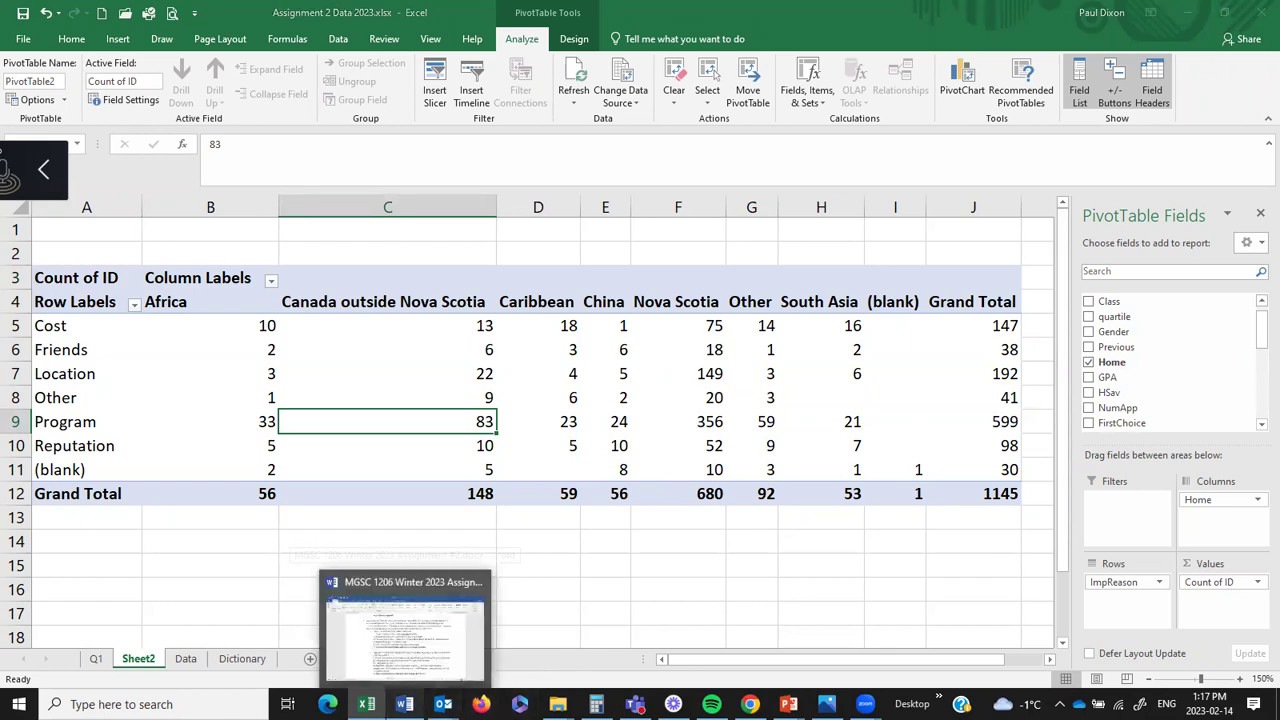
{"action": "left_click", "coordinate": [420, 630]}
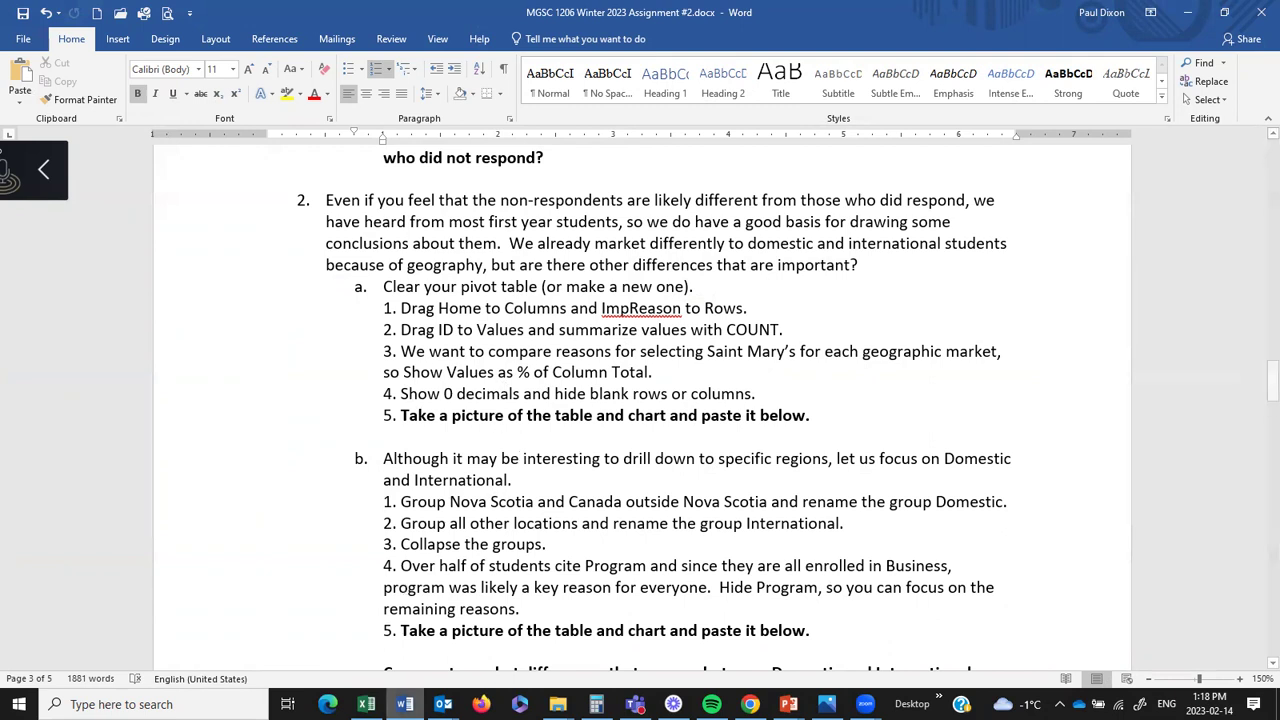
{"action": "mouse_move", "coordinate": [366, 704]}
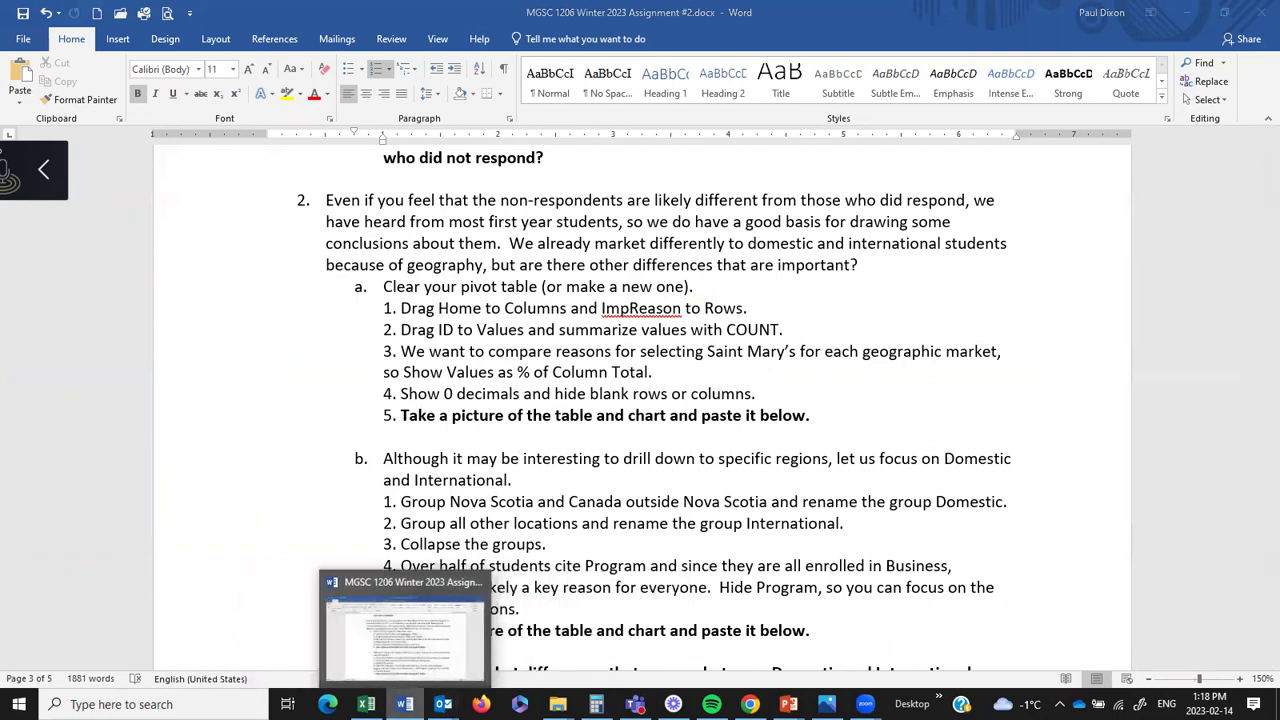
{"action": "left_click", "coordinate": [390, 578]}
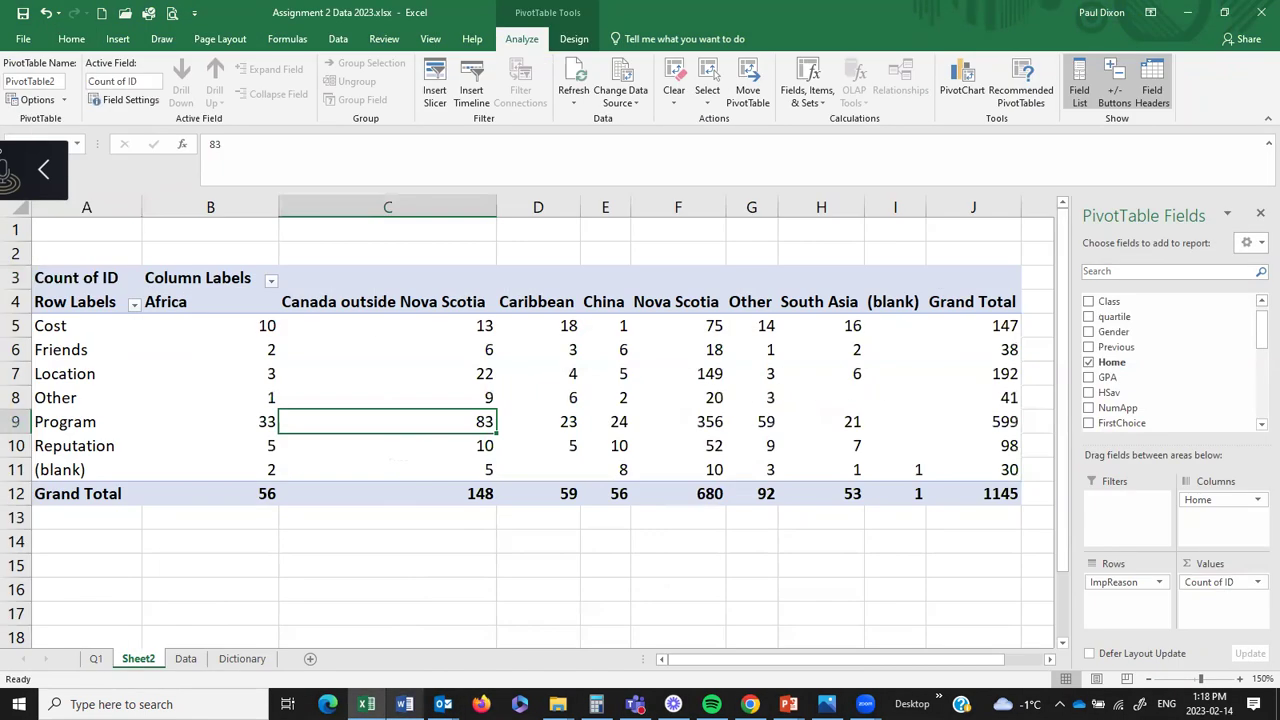
- Show Count of ID as % of Column Total, formatted as a percentage with 0 decimals
{"action": "right_click", "coordinate": [480, 425]}
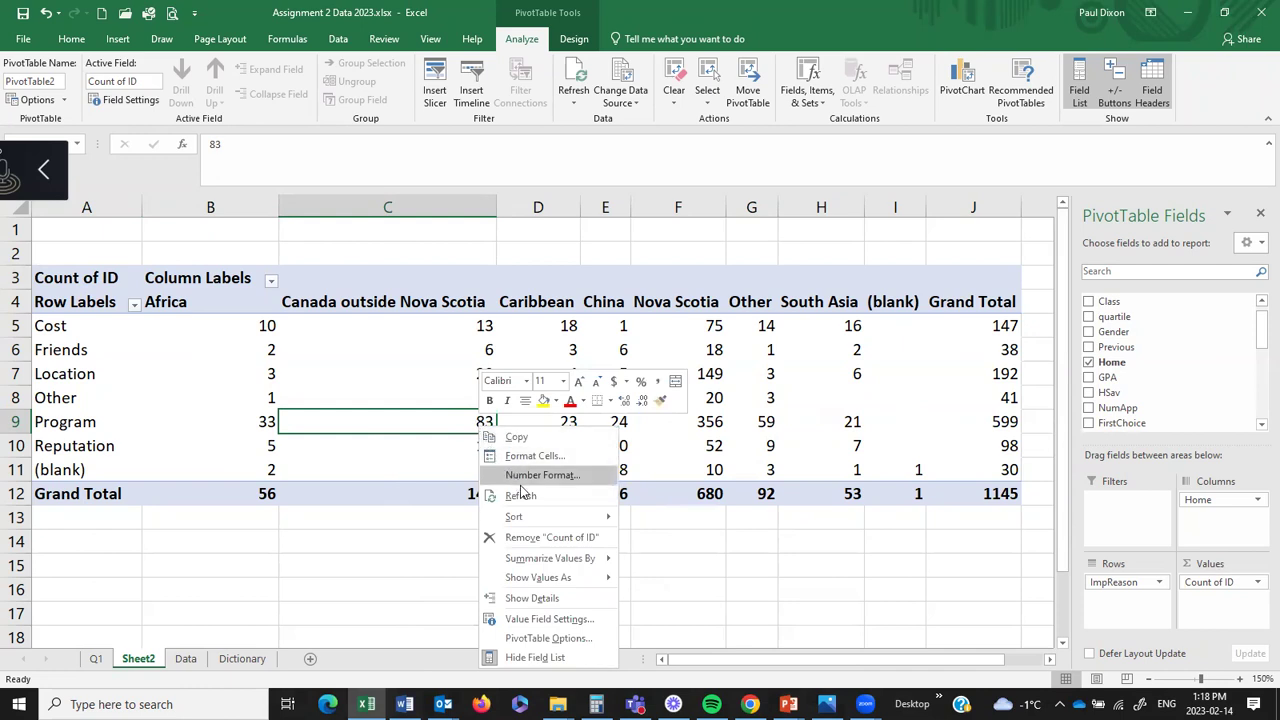
{"action": "mouse_move", "coordinate": [528, 566]}
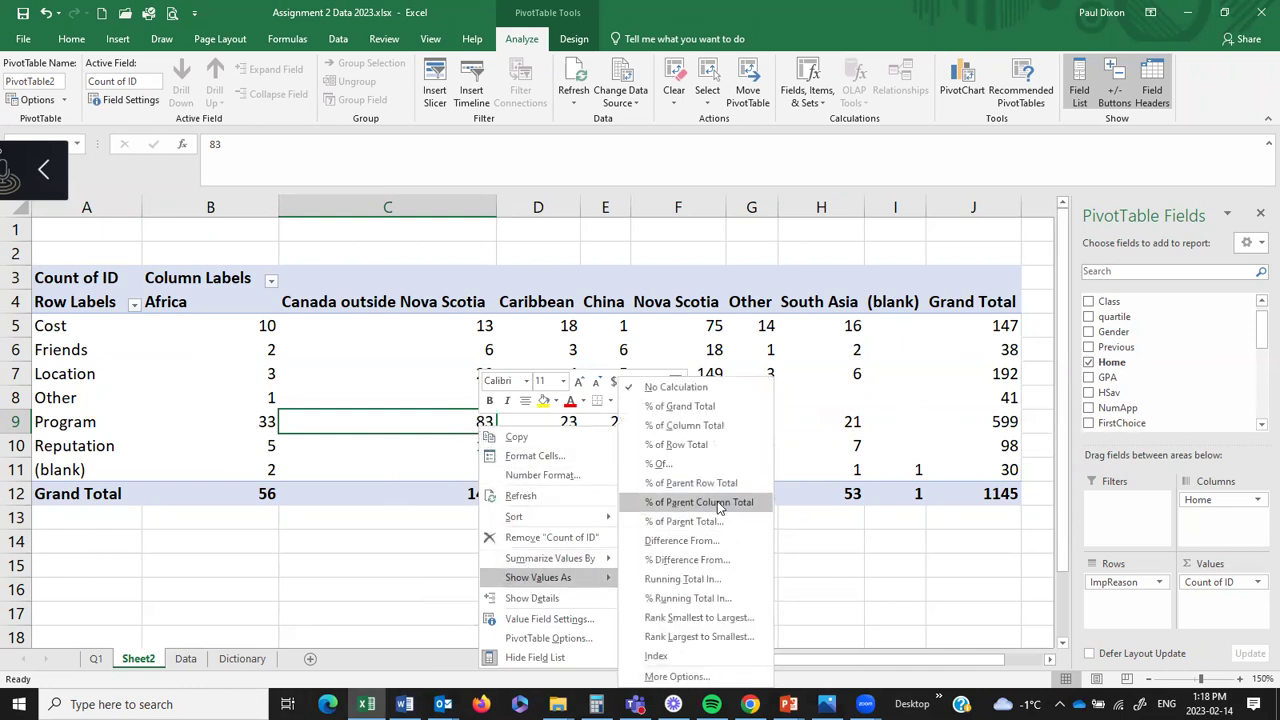
{"action": "left_click", "coordinate": [690, 425]}
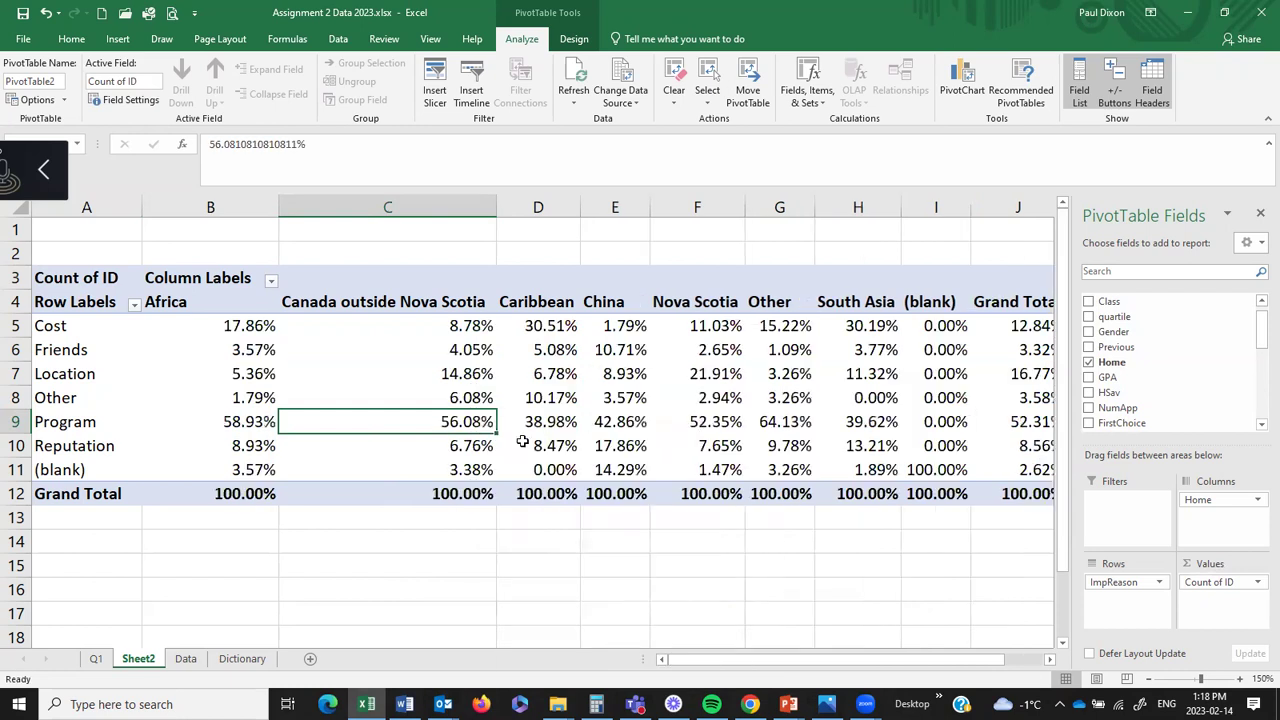
{"action": "right_click", "coordinate": [451, 427]}
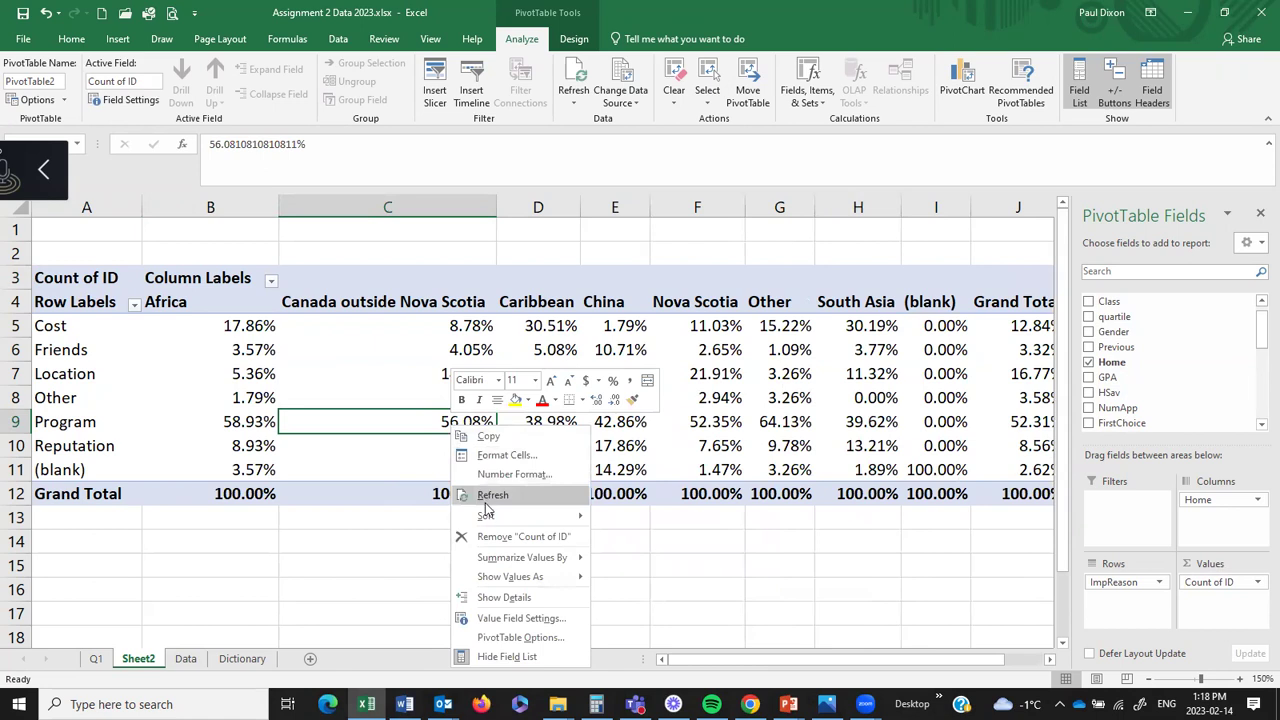
{"action": "left_click", "coordinate": [513, 474]}
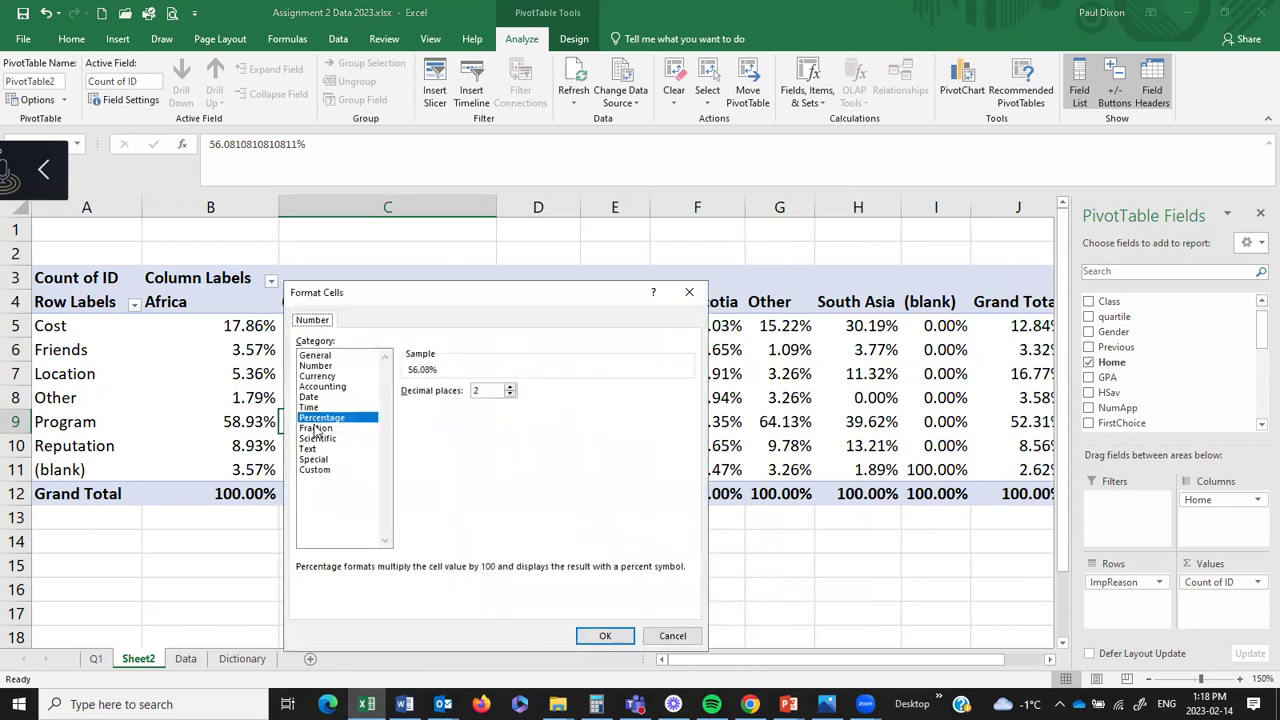
{"action": "left_click", "coordinate": [510, 394]}
{"action": "left_click", "coordinate": [510, 394]}
{"action": "left_click", "coordinate": [603, 637]}
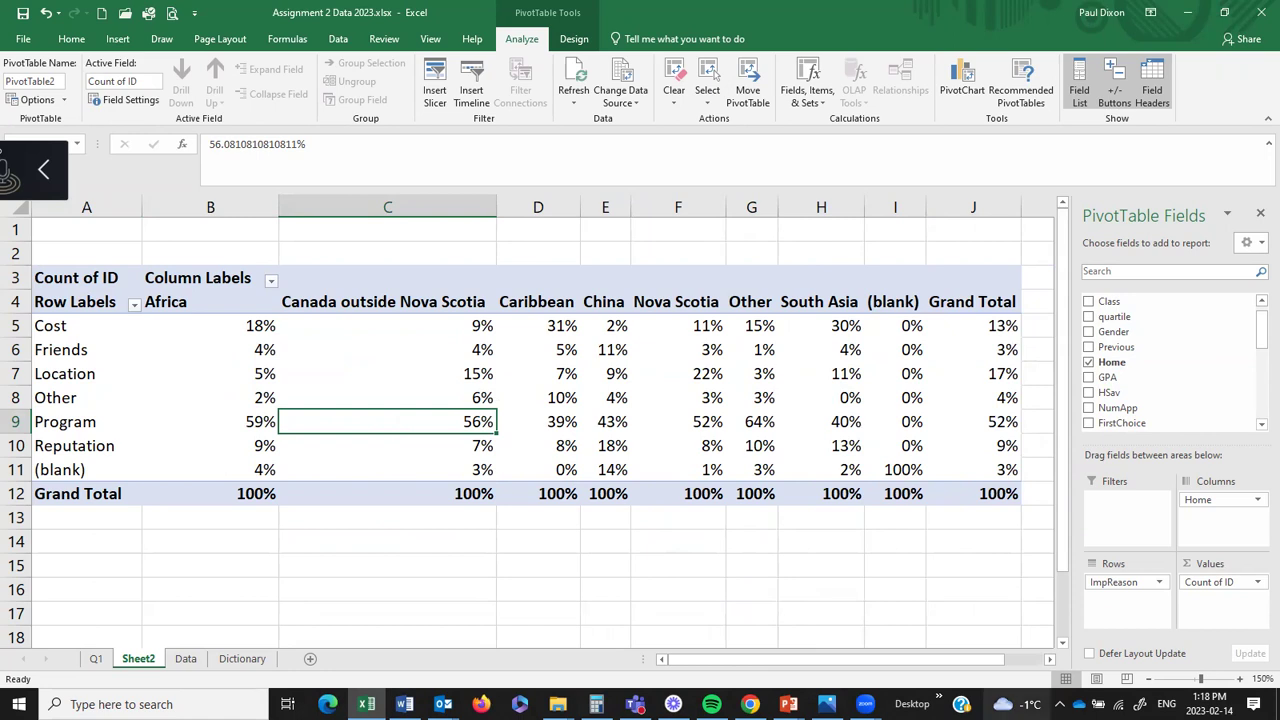
- Zoom the worksheet out to 80%
{"action": "left_click", "coordinate": [1149, 679]}
{"action": "left_click", "coordinate": [1149, 679]}
{"action": "left_click", "coordinate": [1149, 679]}
{"action": "left_click", "coordinate": [1149, 679]}
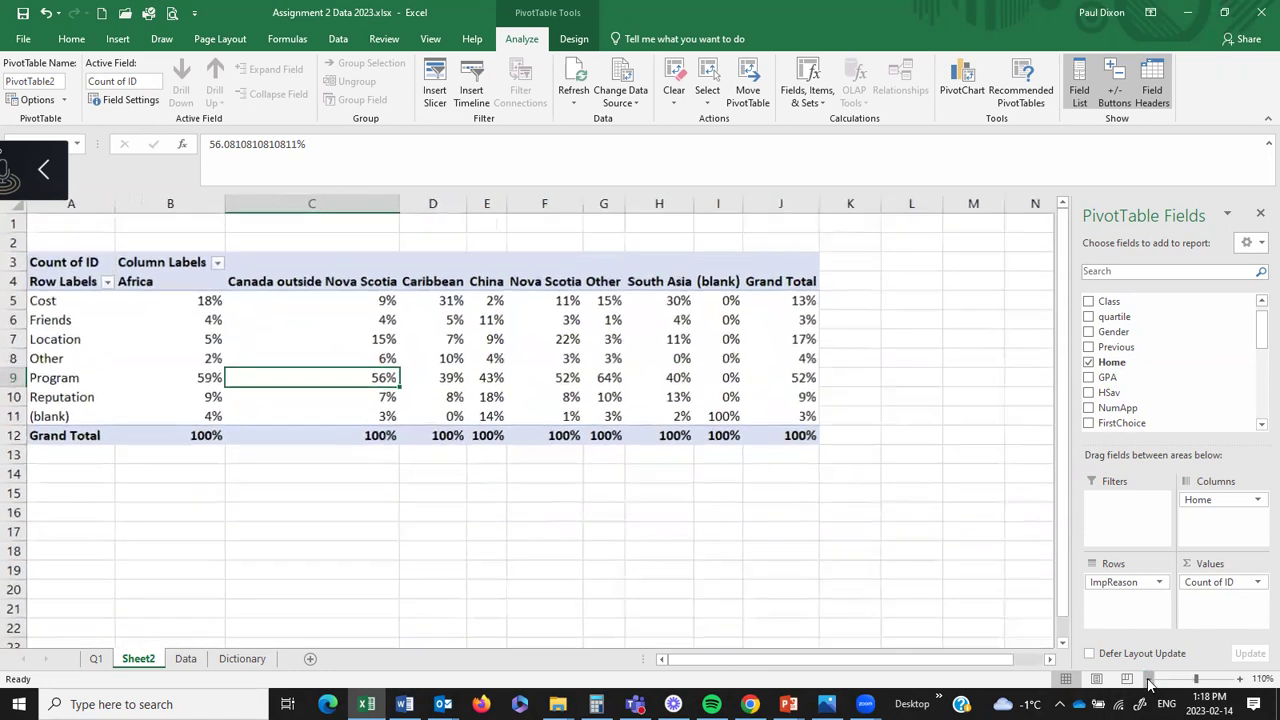
{"action": "left_click", "coordinate": [1149, 679]}
{"action": "left_click", "coordinate": [1149, 679]}
{"action": "left_click", "coordinate": [1149, 679]}
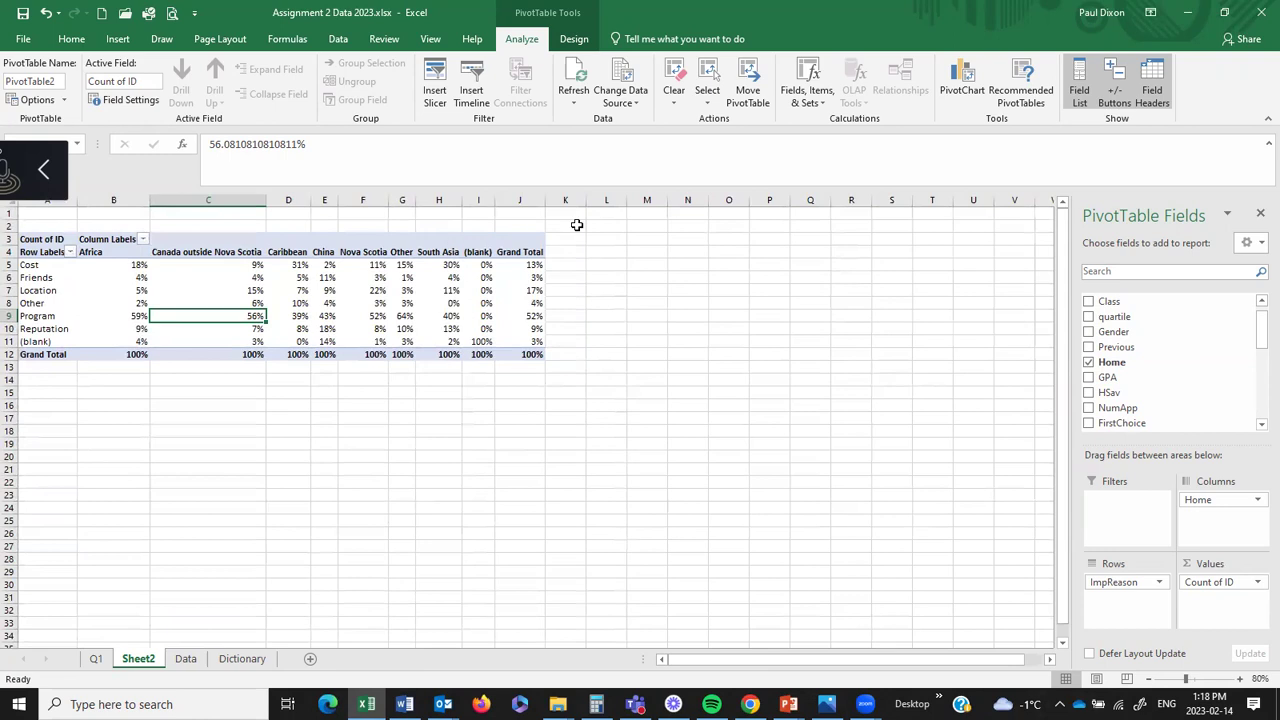
- Insert a Clustered Column PivotChart from the pivot table, undoing a trial legend move
{"action": "left_click", "coordinate": [978, 90]}
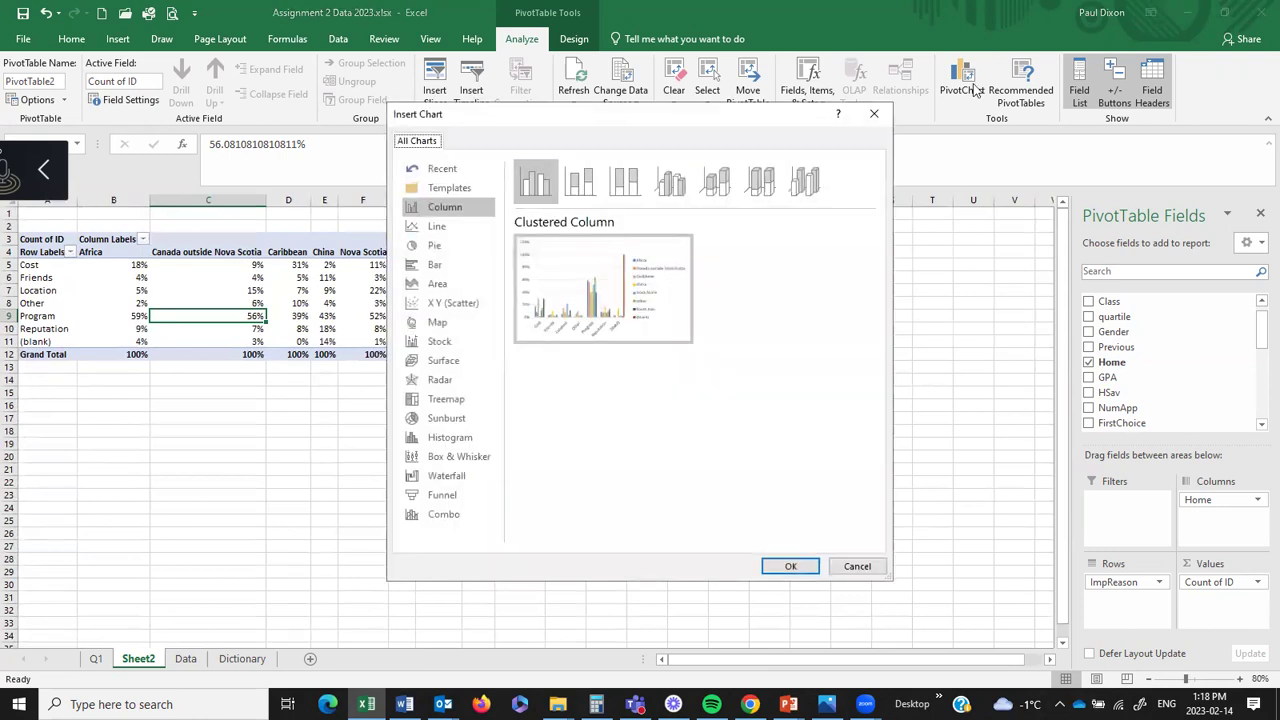
{"action": "left_click", "coordinate": [790, 563]}
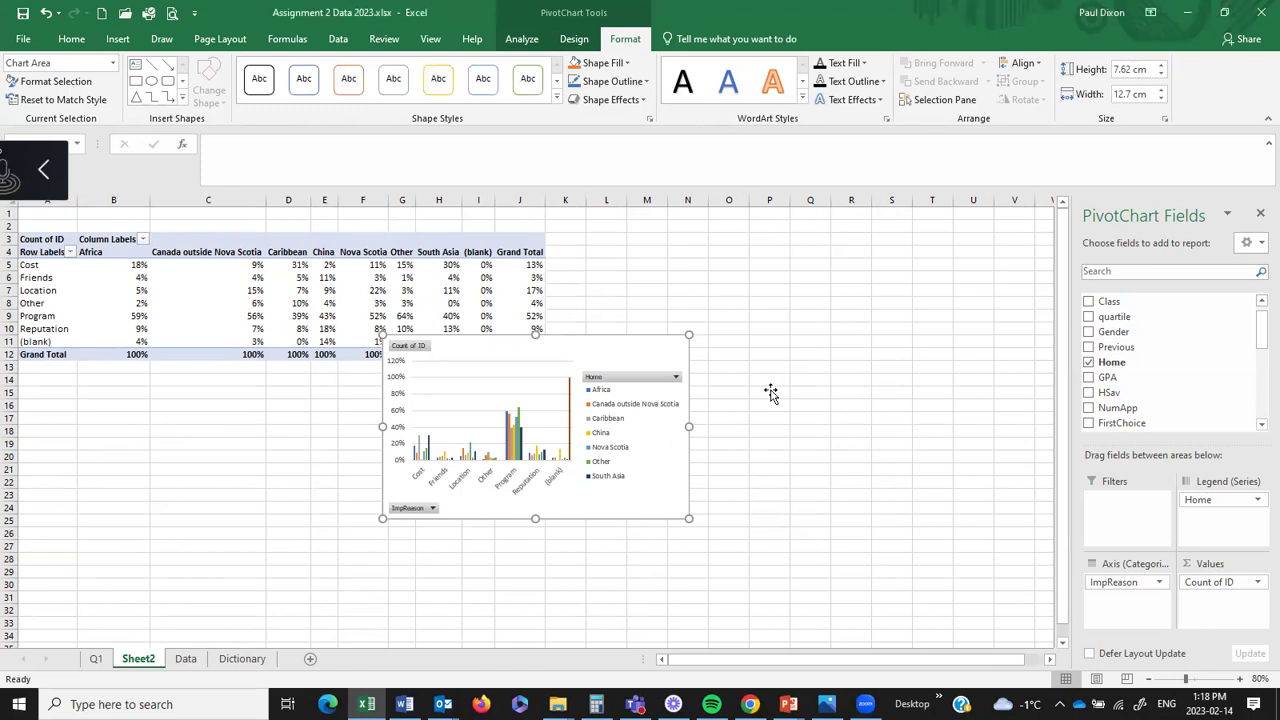
{"action": "key", "text": "Up"}
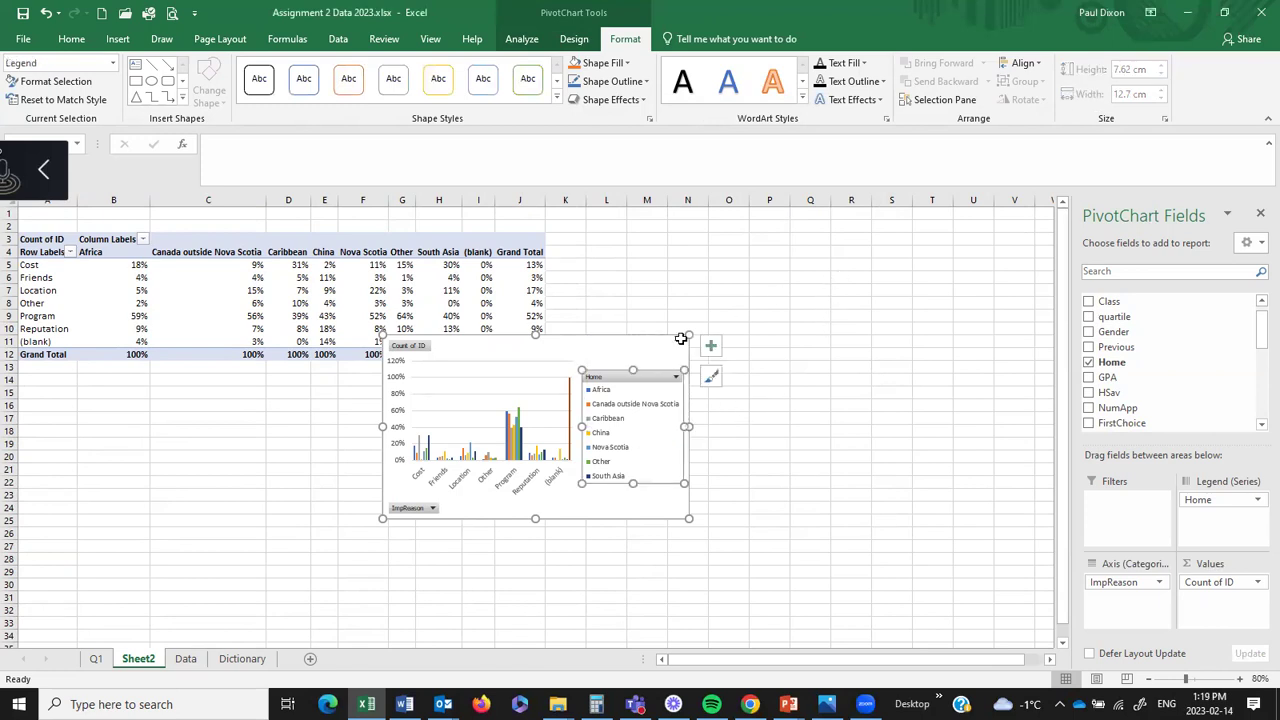
{"action": "left_click_drag", "start_coordinate": [625, 379], "coordinate": [630, 344]}
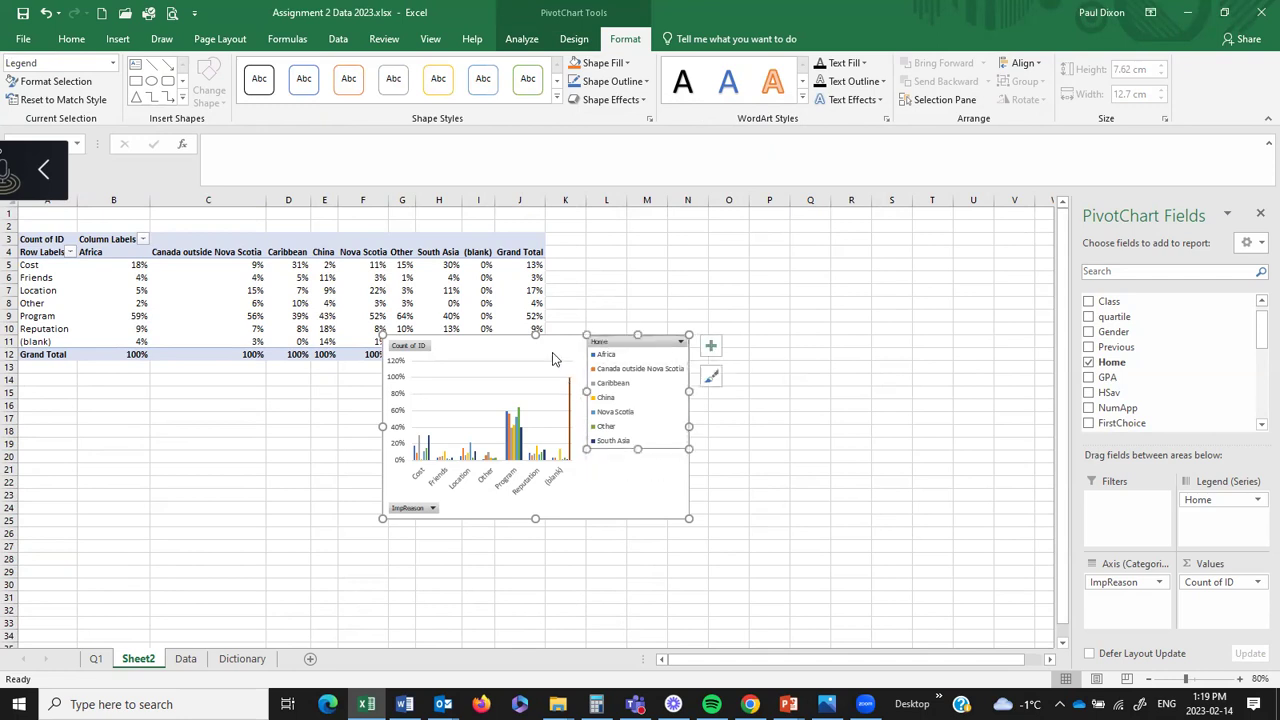
{"action": "key", "text": "ctrl+z"}
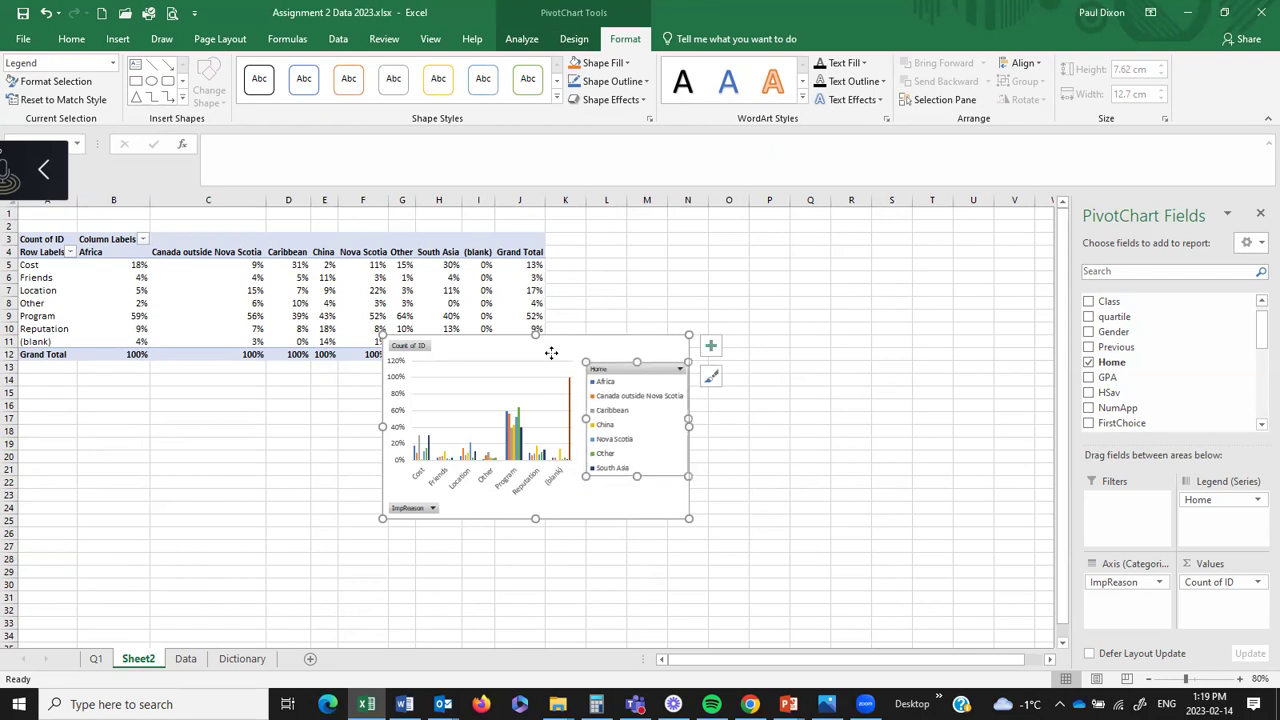
- Place the chart over columns K–R, enlarge it, then bring up the Word assignment
{"action": "left_click_drag", "start_coordinate": [583, 339], "coordinate": [767, 311]}
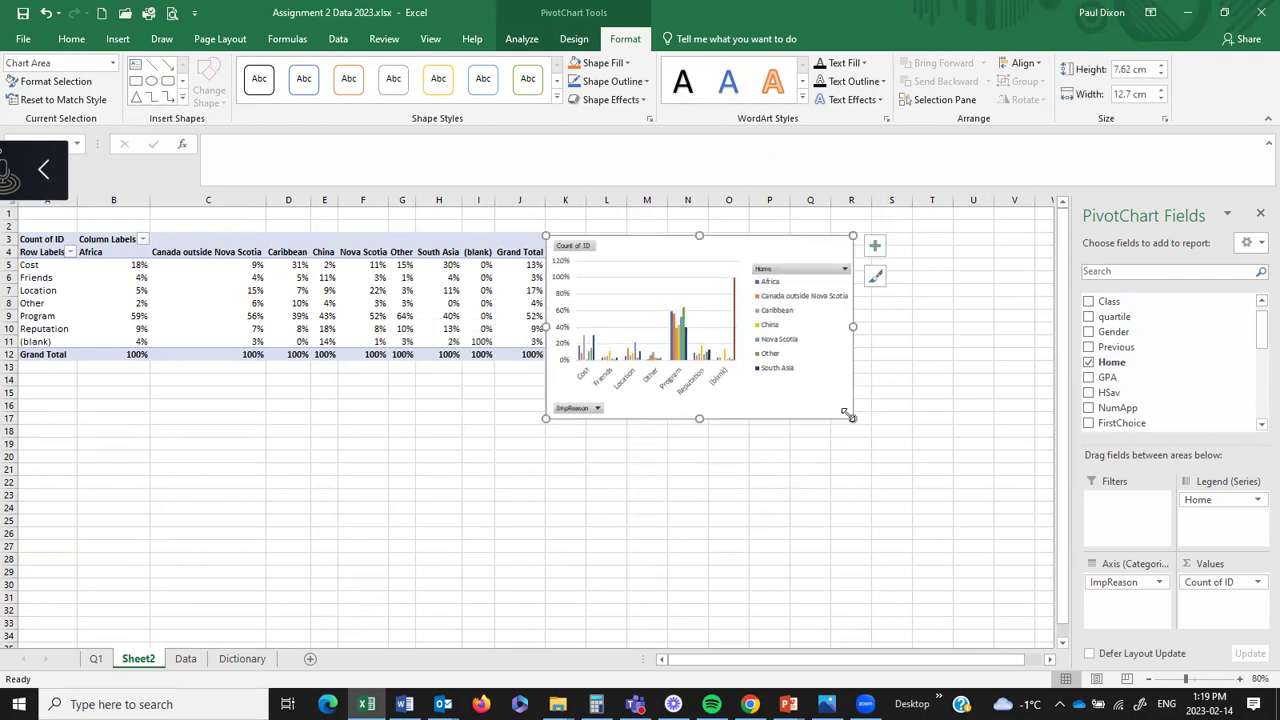
{"action": "left_click_drag", "start_coordinate": [852, 419], "coordinate": [977, 487]}
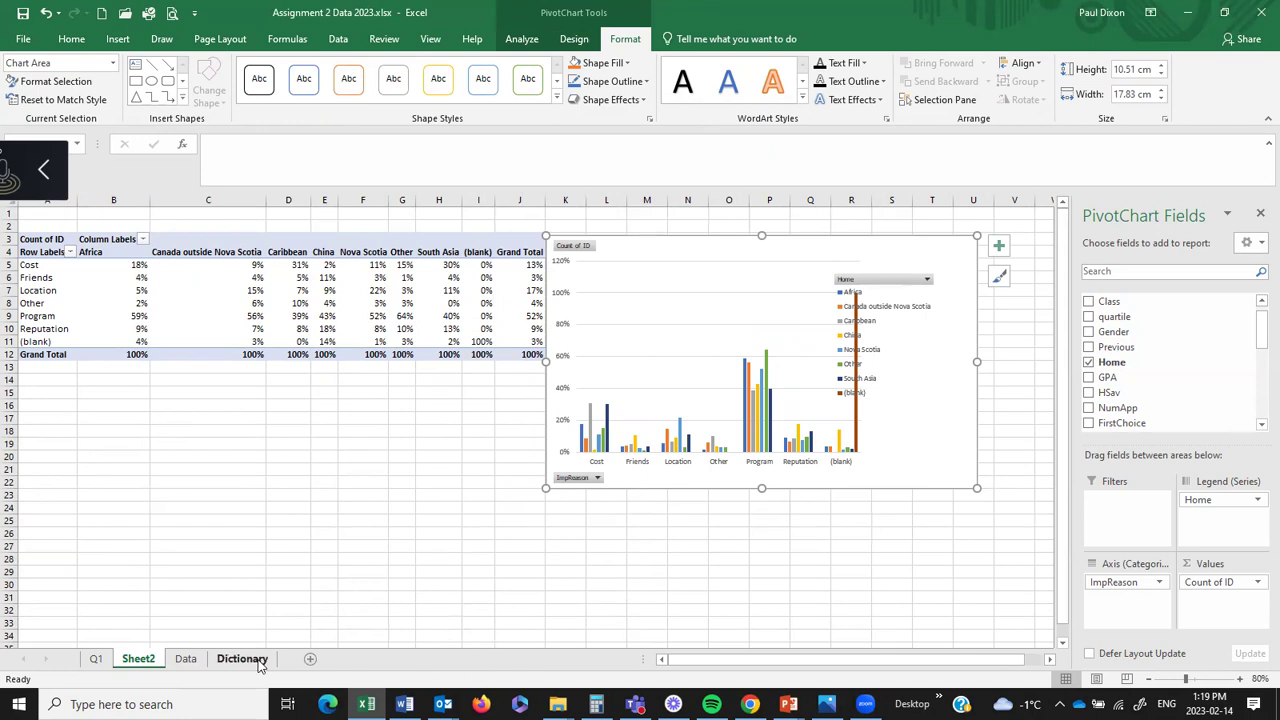
{"action": "left_click", "coordinate": [404, 704]}
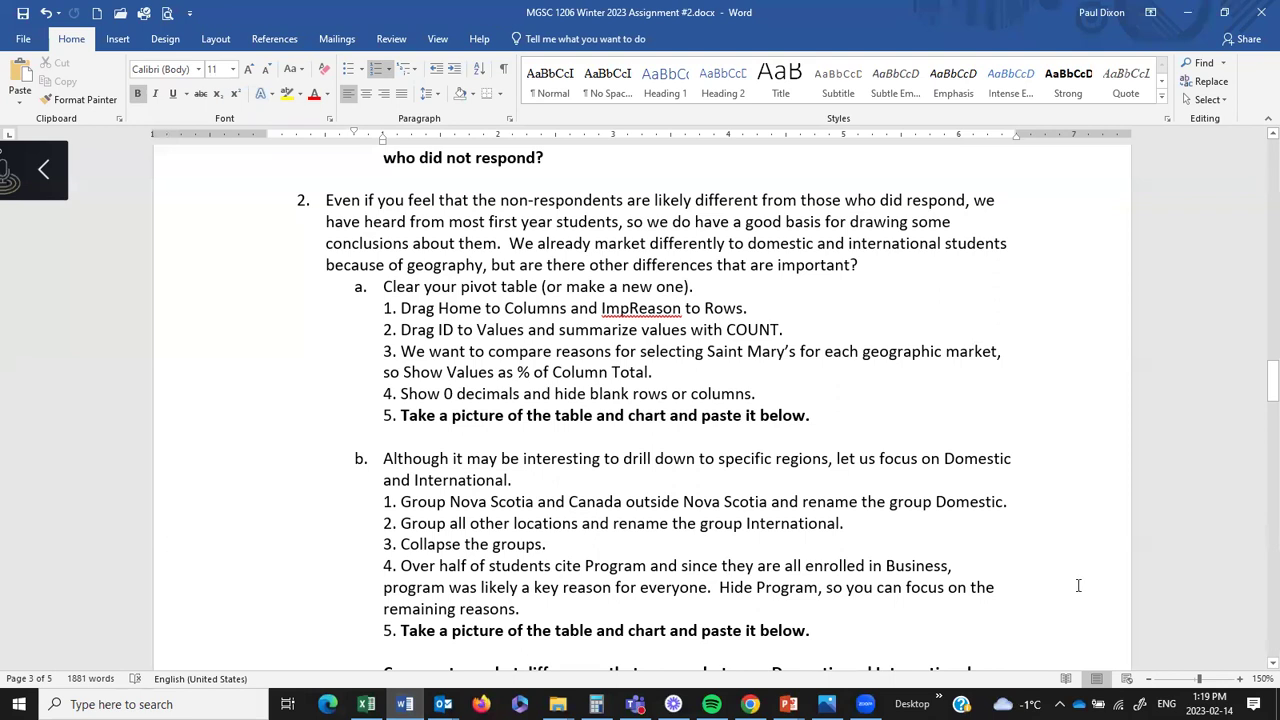
- Scroll the Word assignment down to items 2b and 3, then return to Excel
{"action": "scroll", "coordinate": [1258, 668], "scroll_direction": "down", "scroll_amount": 3}
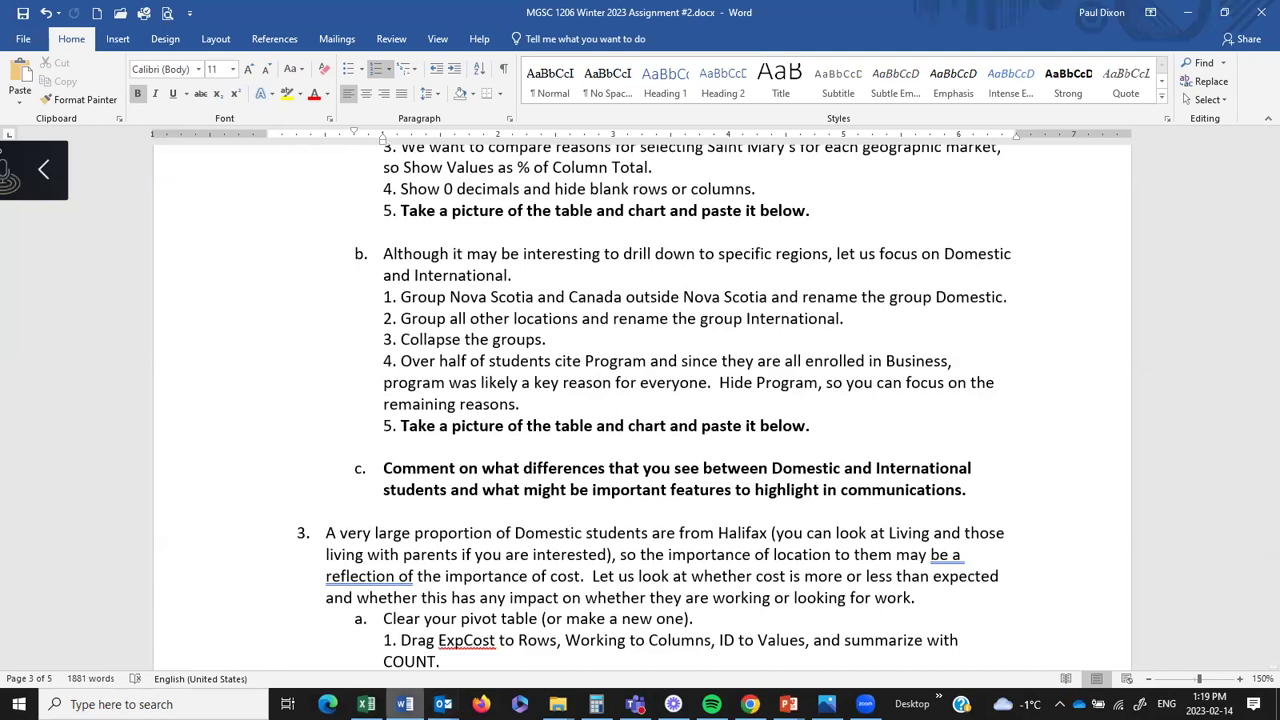
{"action": "left_click", "coordinate": [366, 704]}
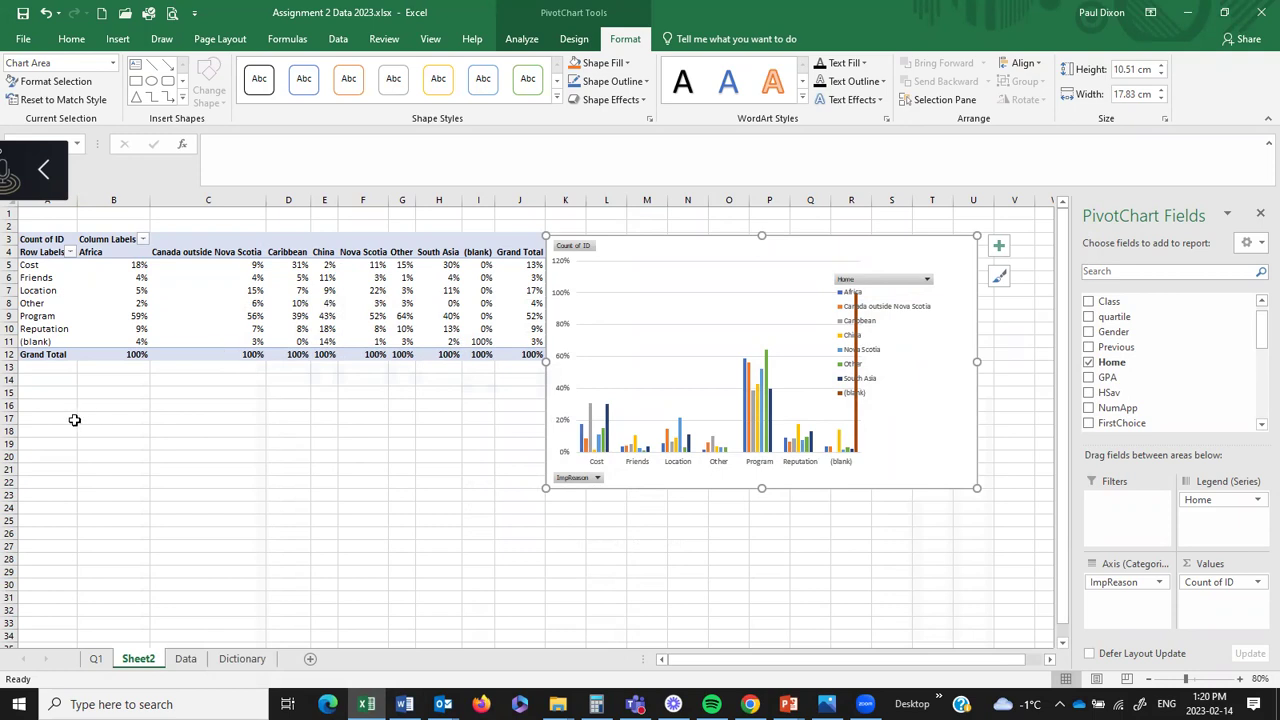
- Filter Program and (blank) out of the row labels, then select the Canada outside Nova Scotia header
{"action": "left_click", "coordinate": [71, 252]}
{"action": "left_click", "coordinate": [68, 472]}
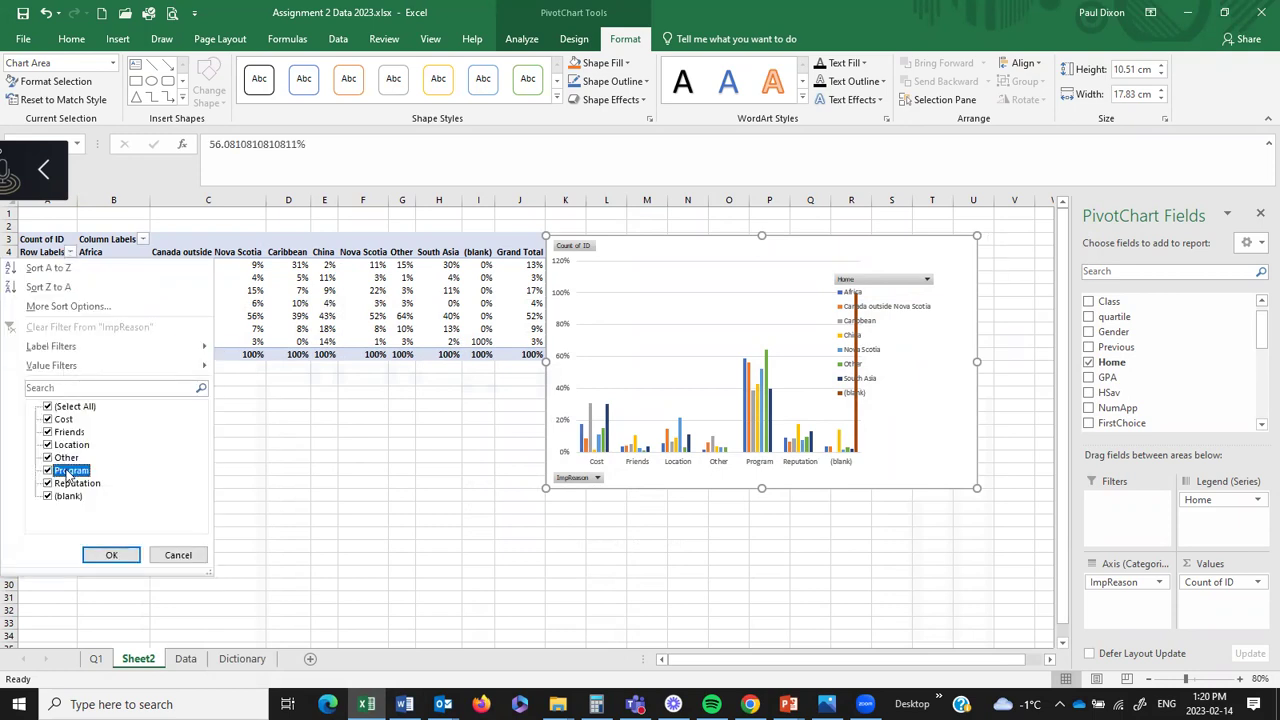
{"action": "left_click", "coordinate": [52, 472]}
{"action": "left_click", "coordinate": [48, 497]}
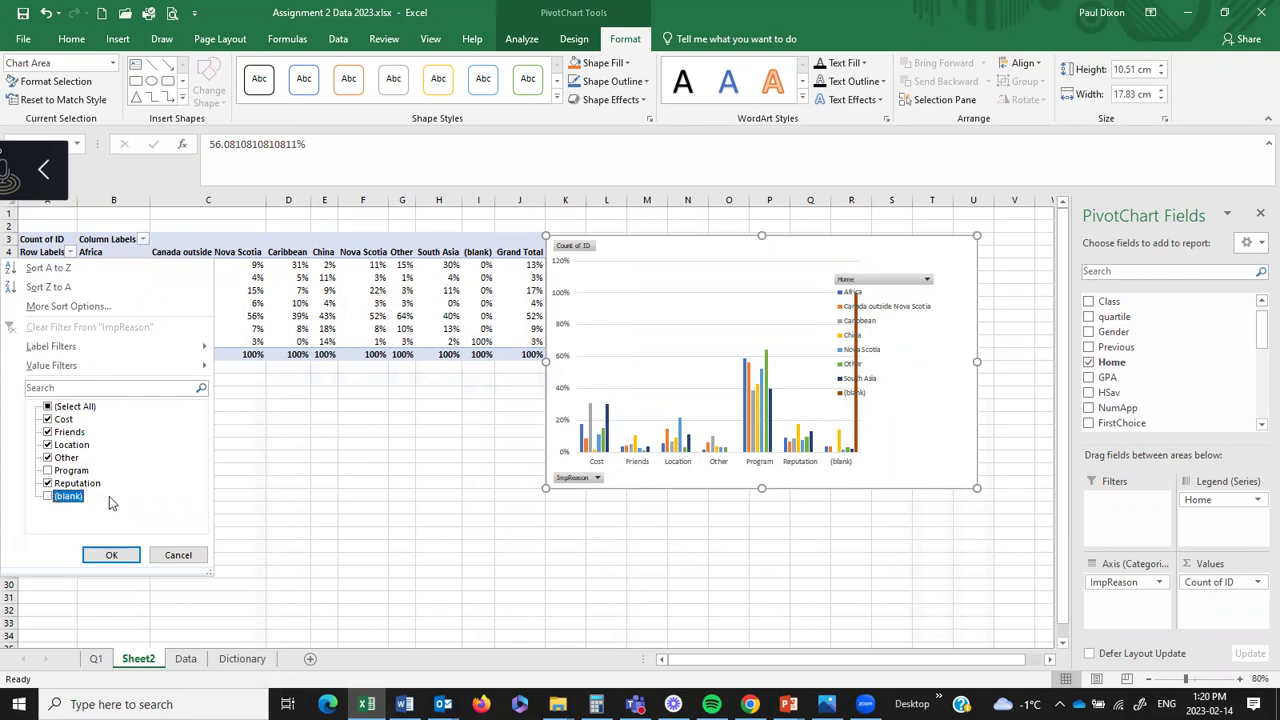
{"action": "left_click", "coordinate": [112, 555]}
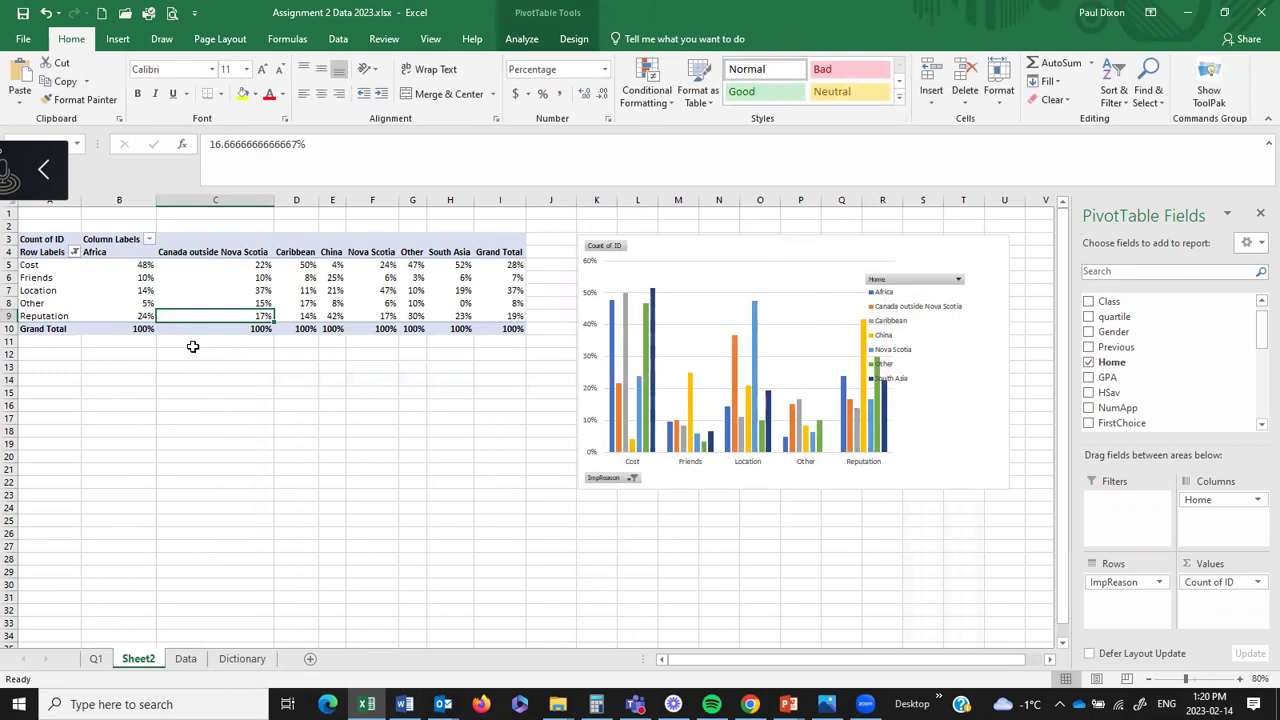
{"action": "left_click", "coordinate": [205, 240]}
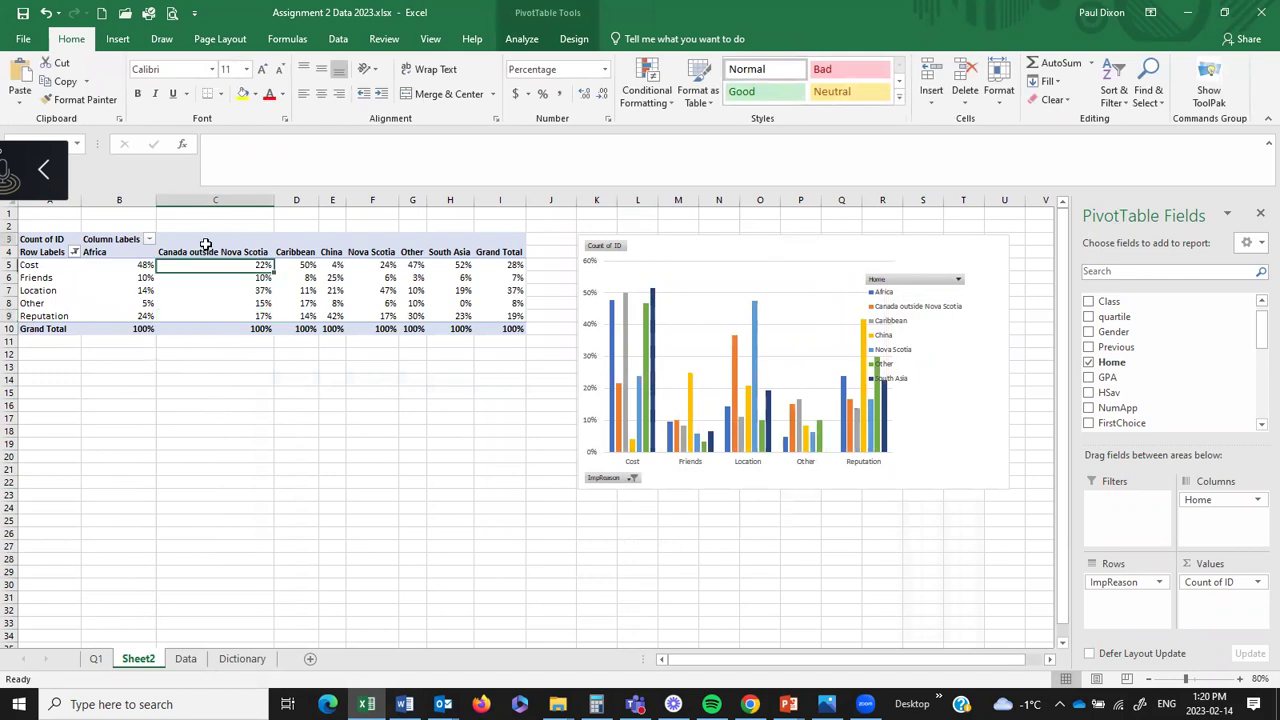
{"action": "left_click", "coordinate": [207, 254]}
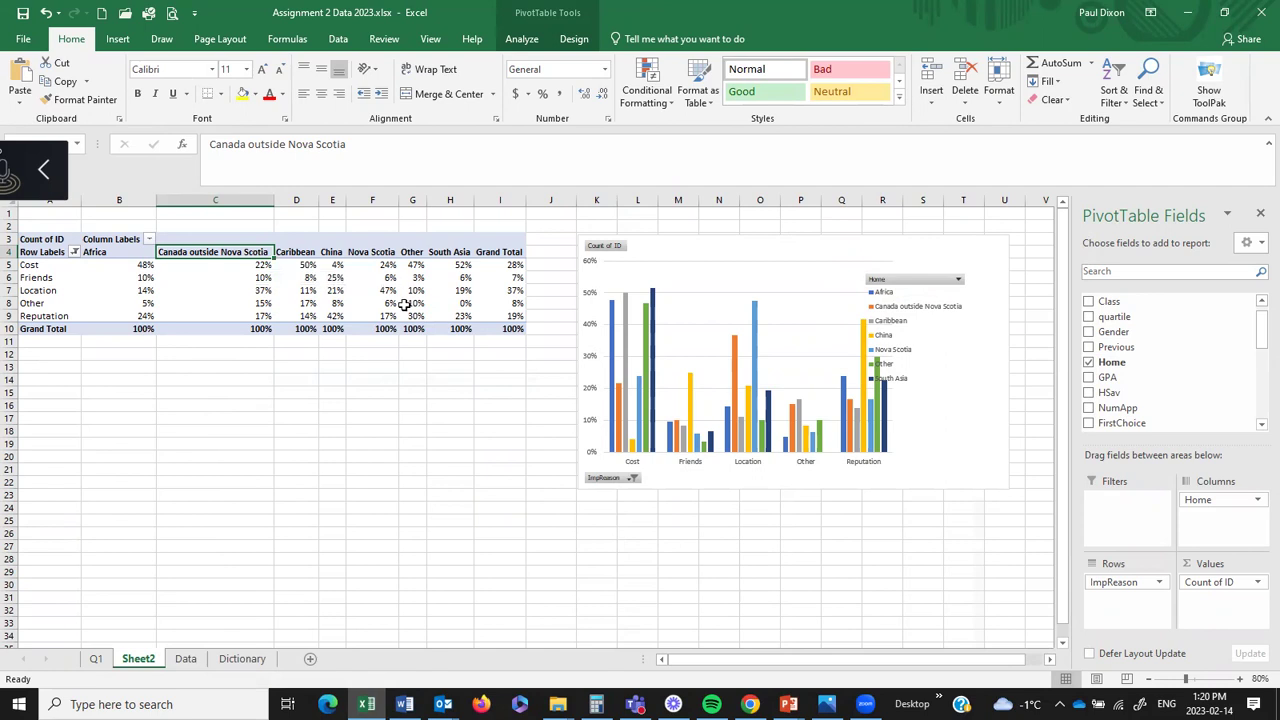
- Group Nova Scotia with Canada outside Nova Scotia, label the total Domestic, and collapse Group1
{"action": "left_click", "coordinate": [370, 252], "text": "ctrl"}
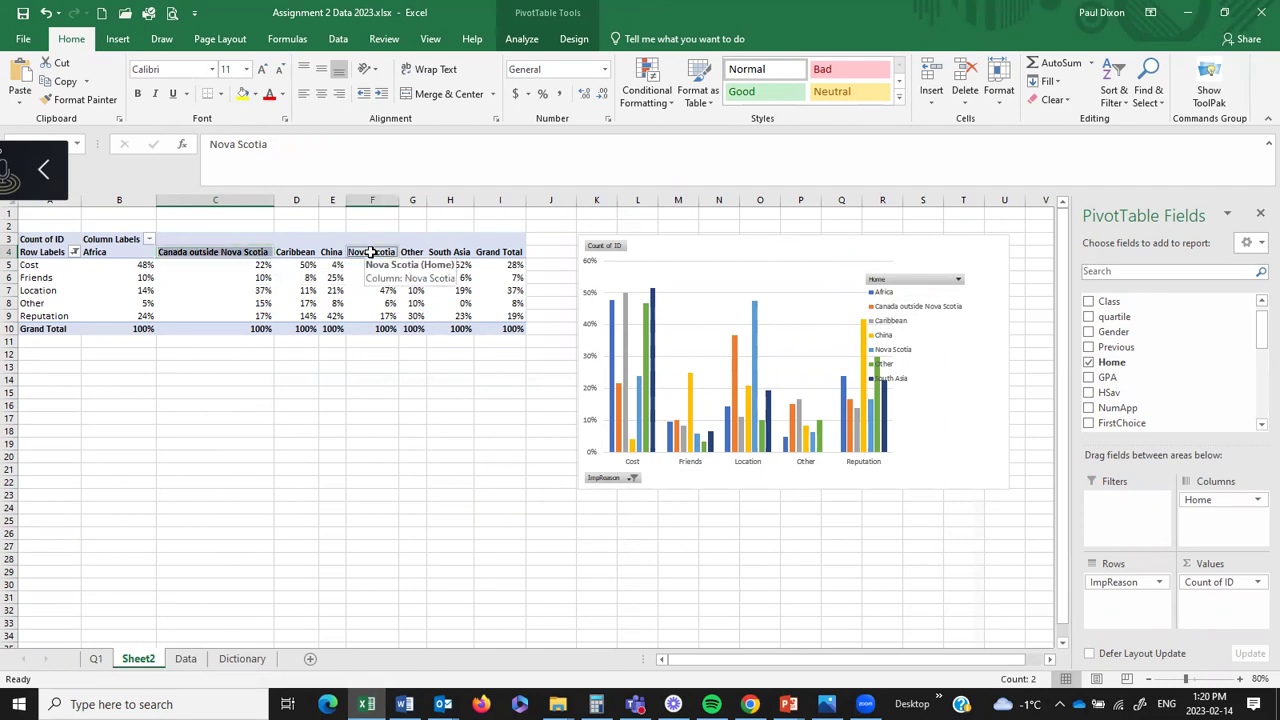
{"action": "right_click", "coordinate": [372, 254]}
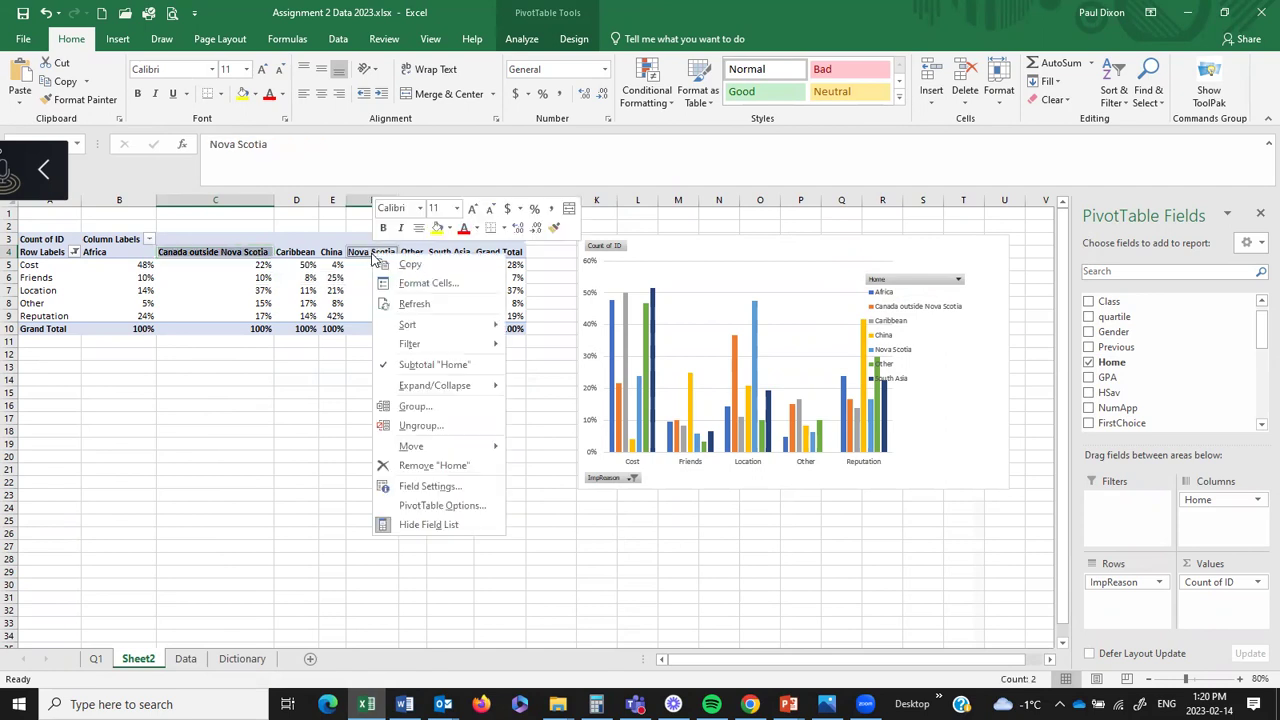
{"action": "left_click", "coordinate": [426, 406]}
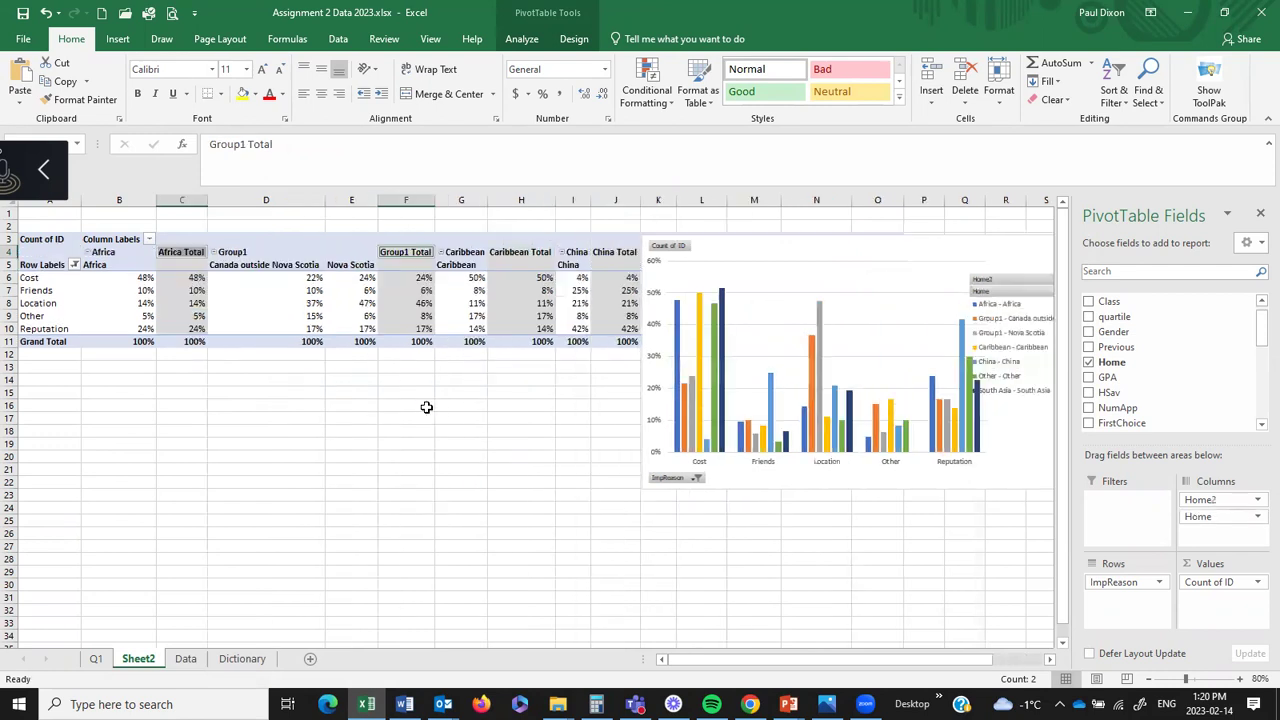
{"action": "left_click", "coordinate": [399, 253]}
{"action": "type", "text": "D"}
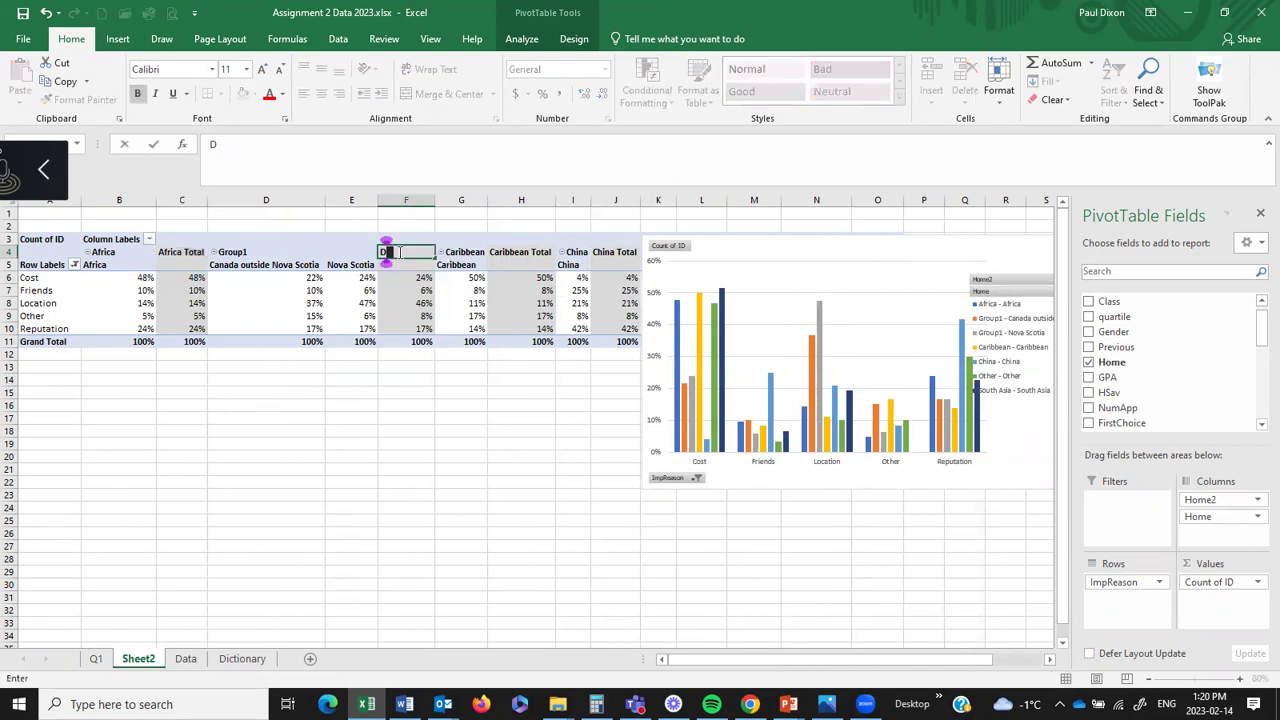
{"action": "type", "text": "omest"}
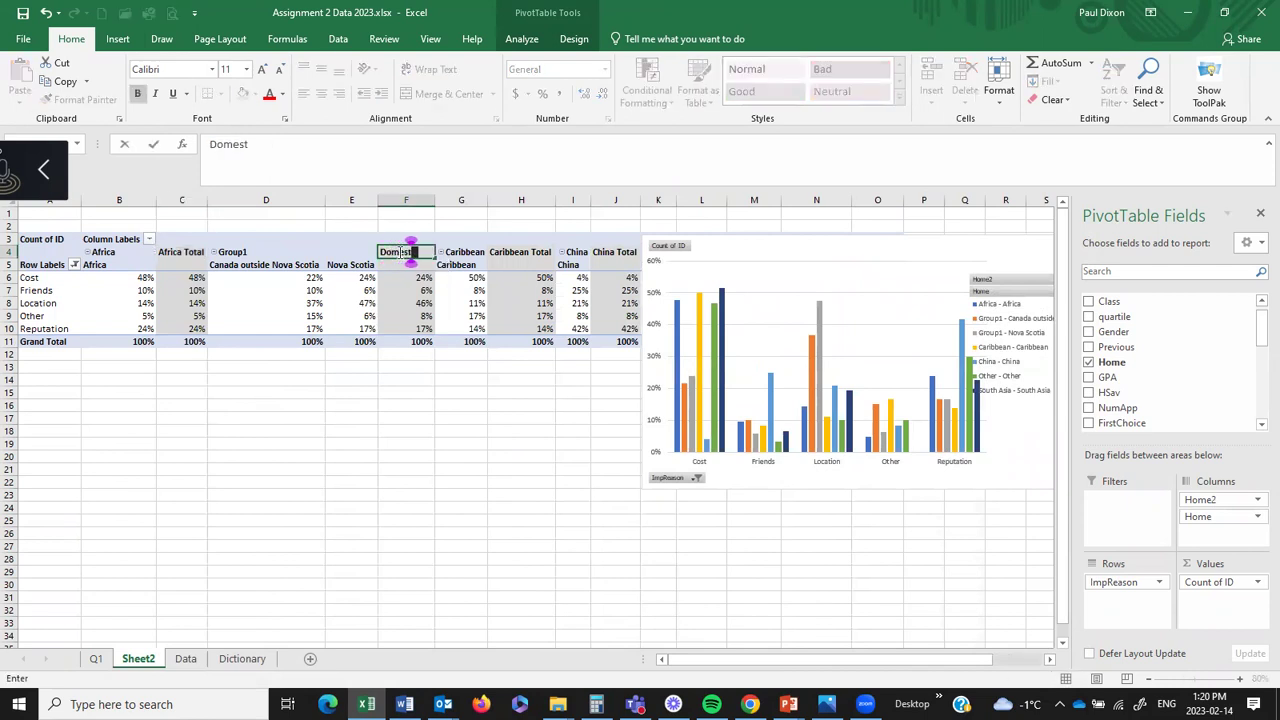
{"action": "type", "text": "ic"}
{"action": "key", "text": "Return"}
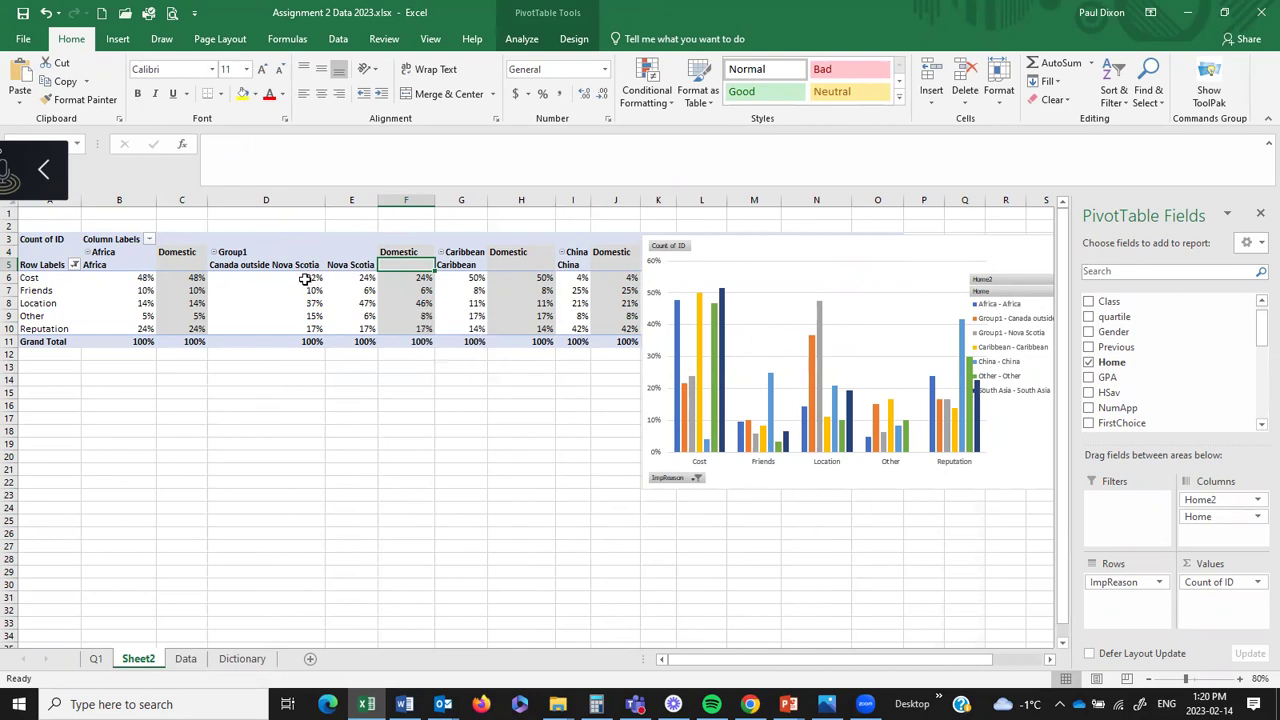
{"action": "left_click", "coordinate": [213, 252]}
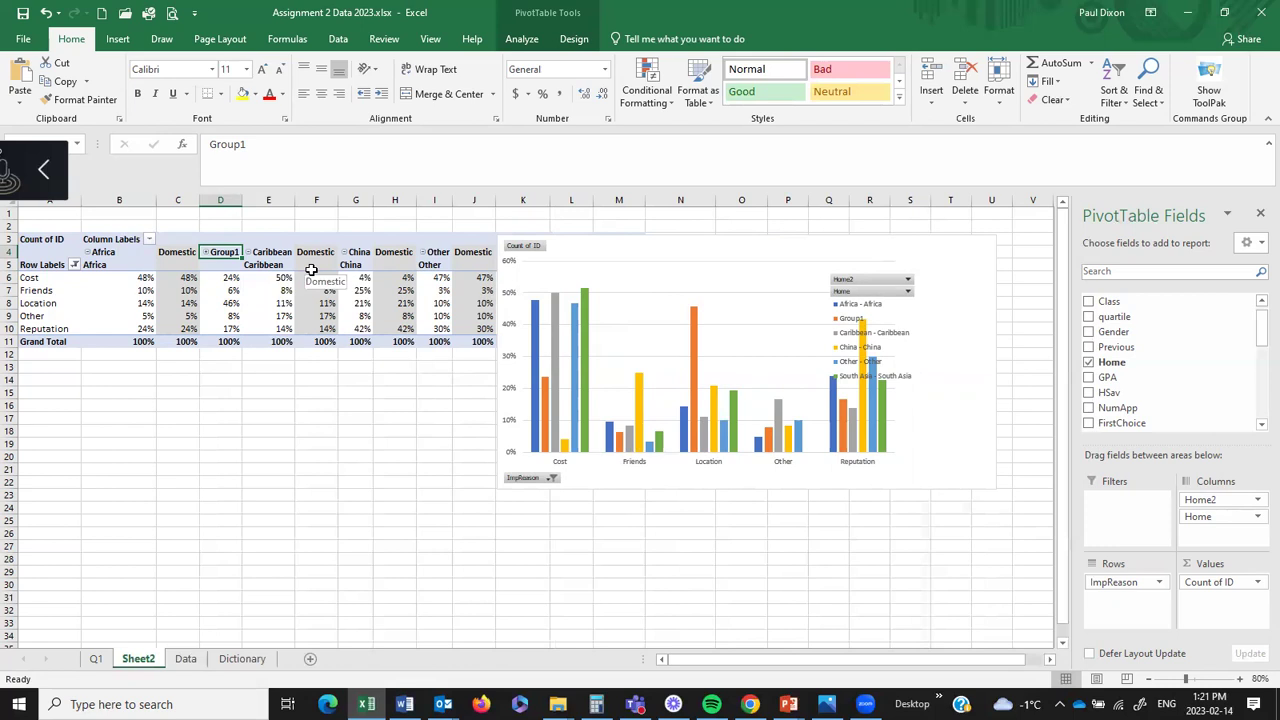
- Undo twice, rename the Group1 heading to Domestic, and collapse it into one column
{"action": "left_click", "coordinate": [47, 14]}
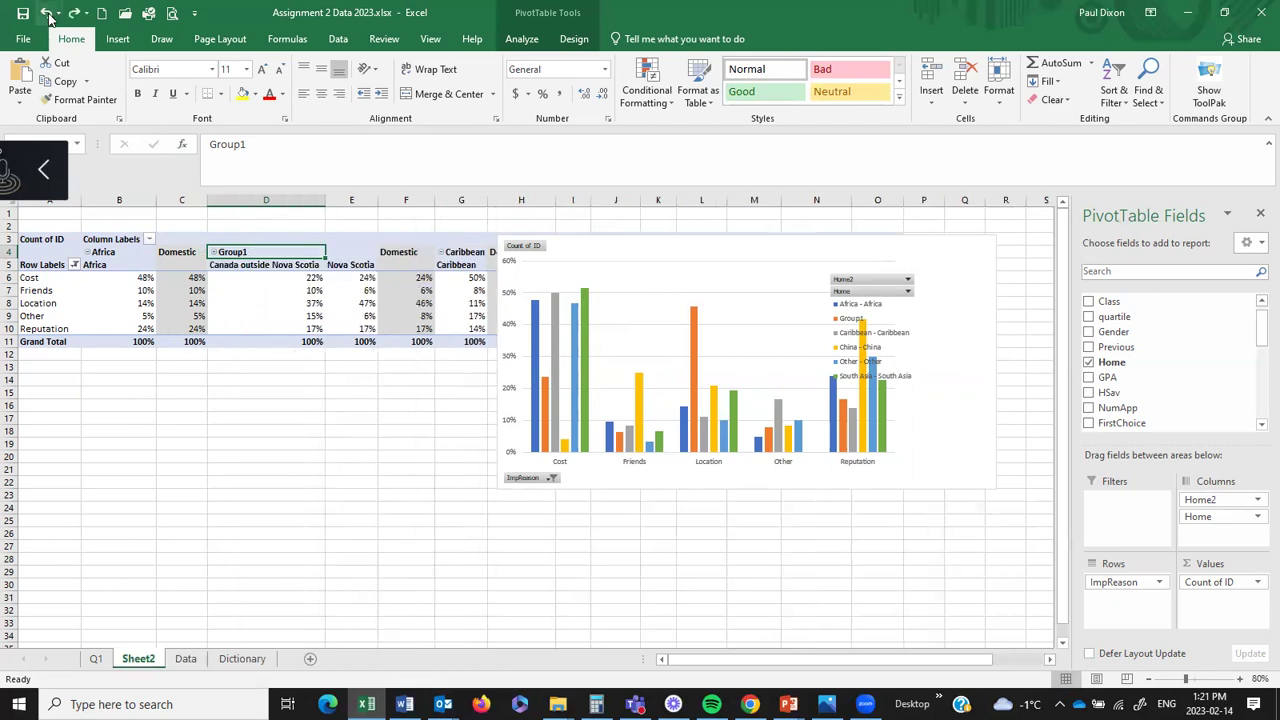
{"action": "left_click", "coordinate": [47, 14]}
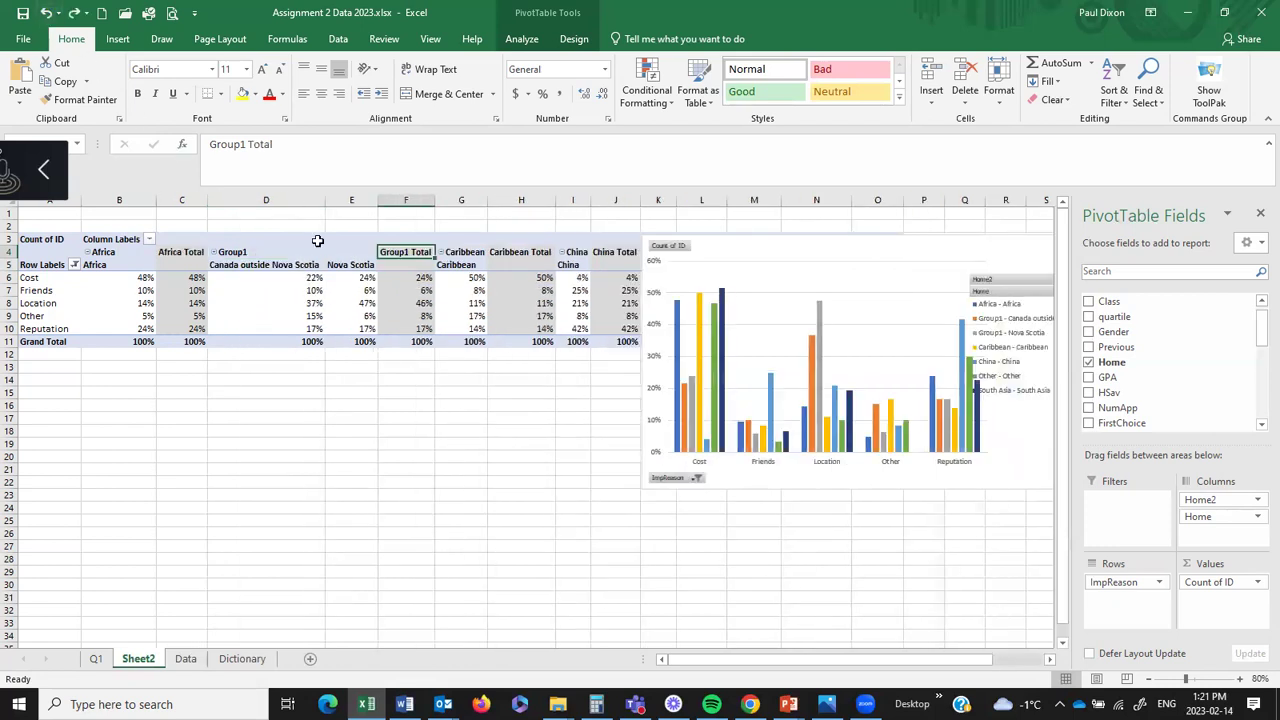
{"action": "left_click", "coordinate": [234, 253]}
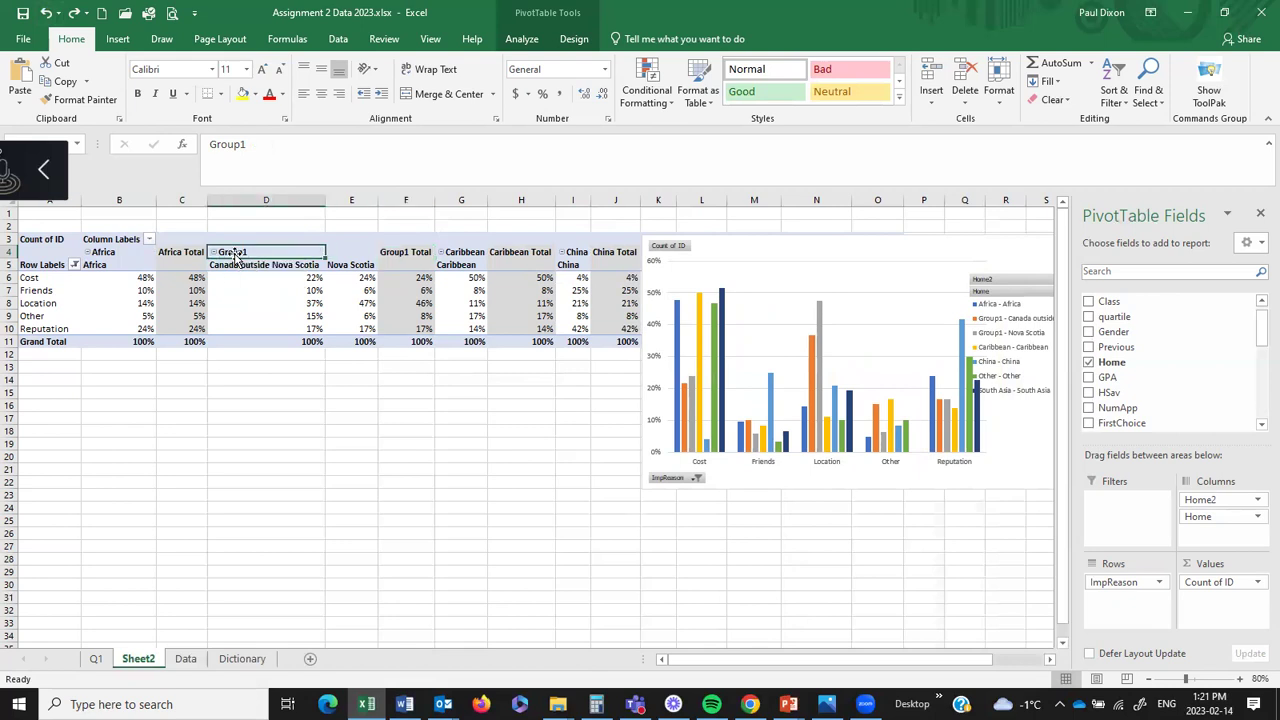
{"action": "type", "text": "D"}
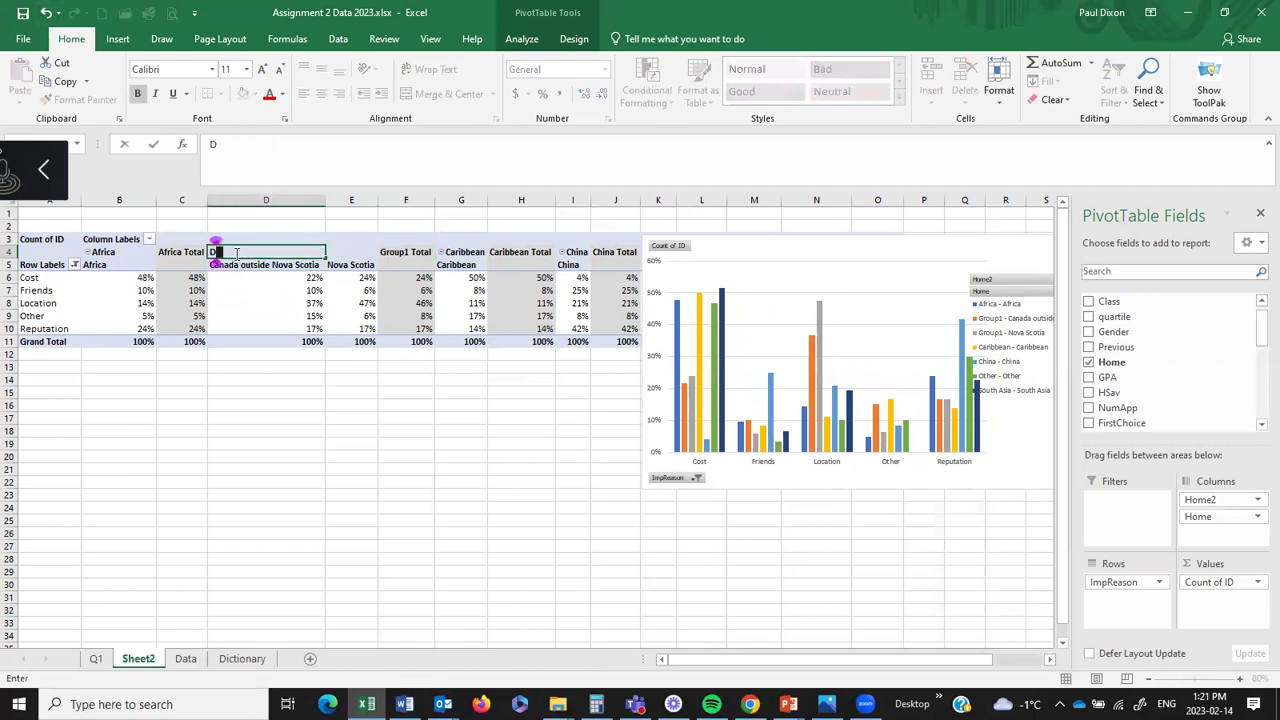
{"action": "type", "text": "omestic"}
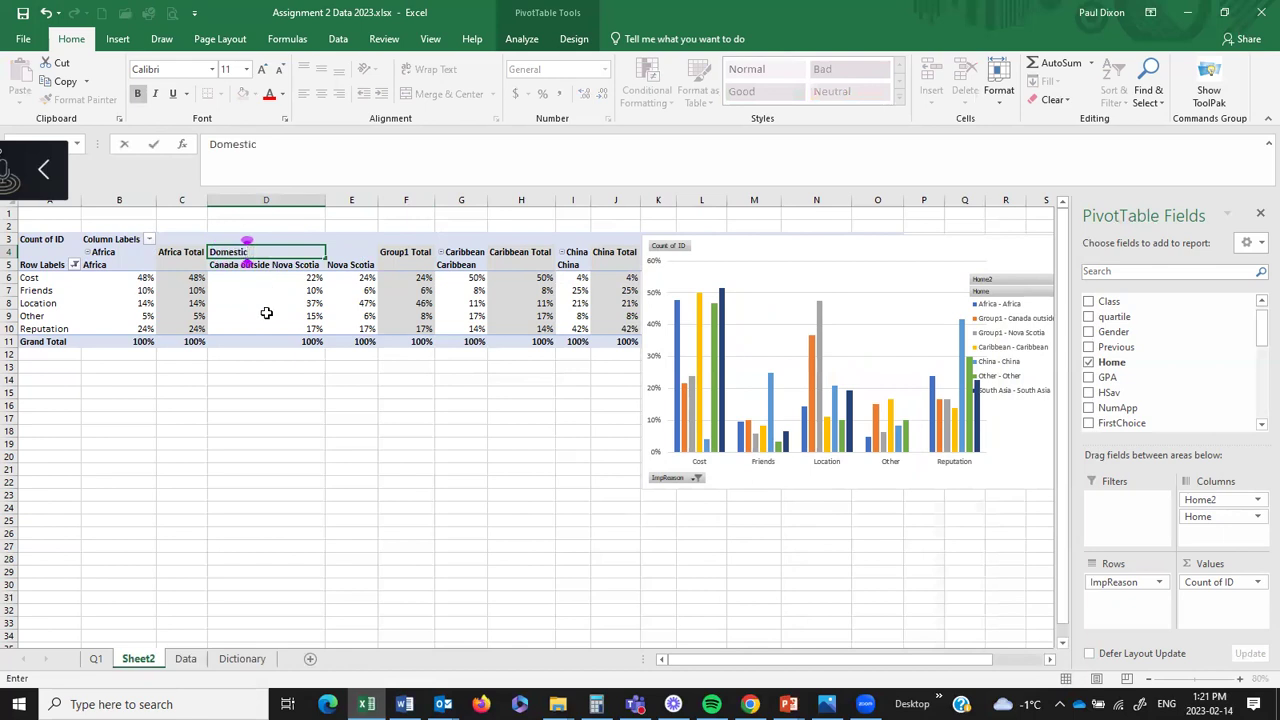
{"action": "key", "text": "Return"}
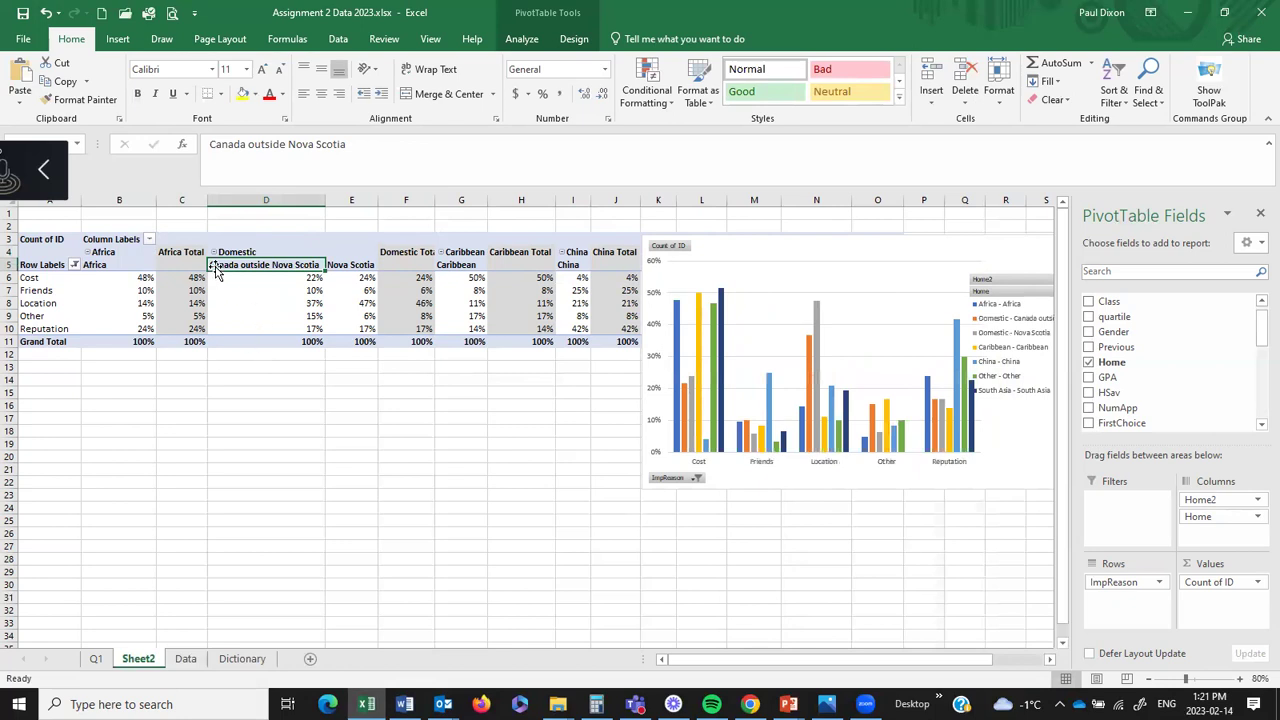
{"action": "left_click", "coordinate": [214, 252]}
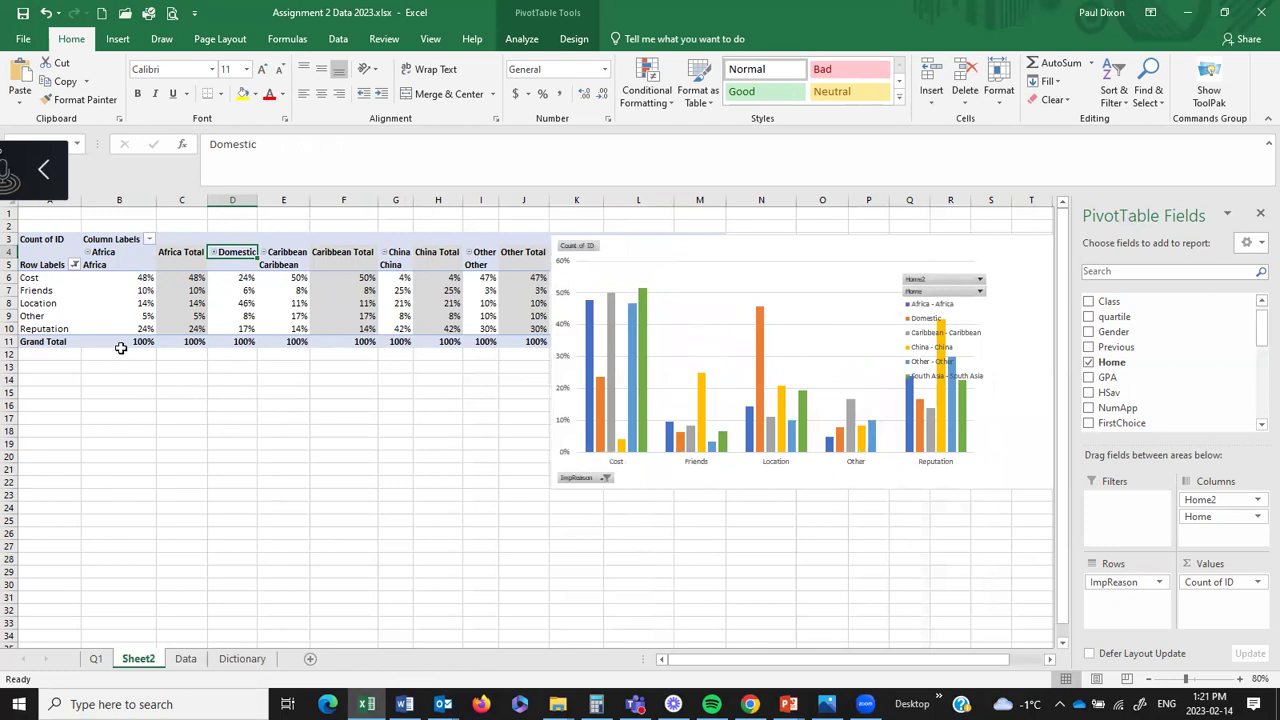
- Select the Africa, Caribbean, China and Other column headers
{"action": "left_click", "coordinate": [118, 265]}
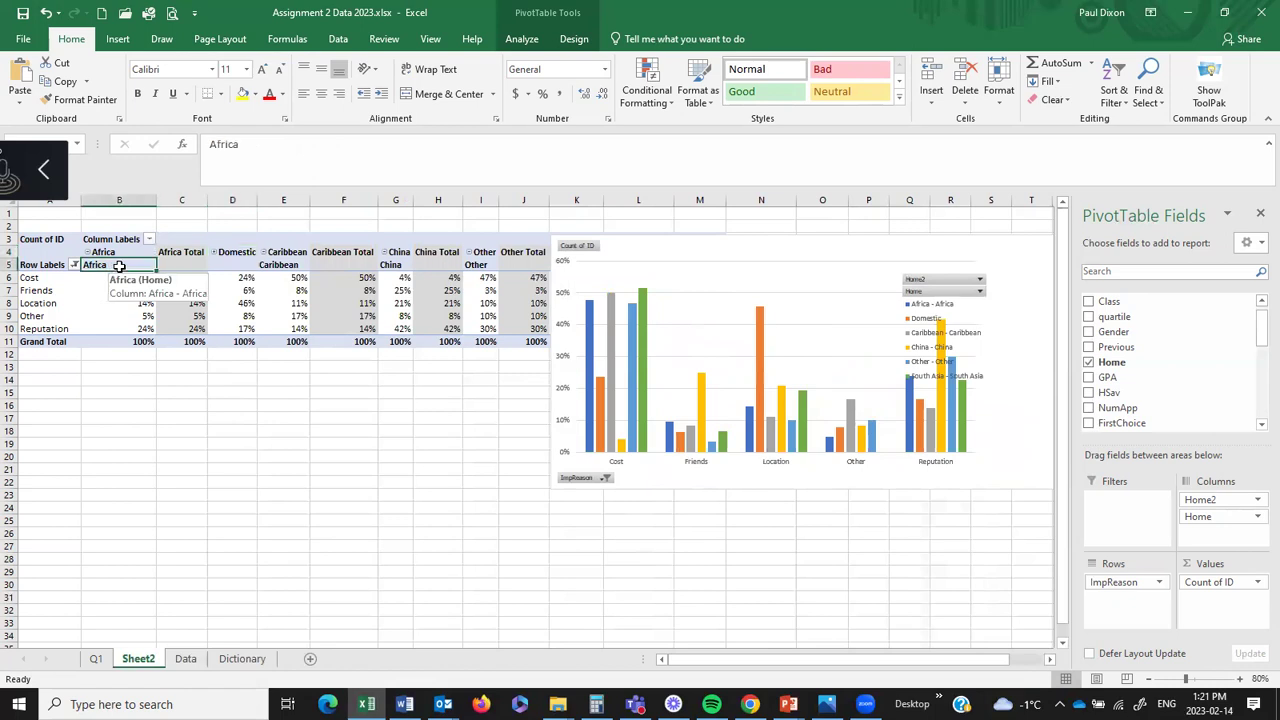
{"action": "left_click", "coordinate": [282, 265], "text": "ctrl"}
{"action": "left_click", "coordinate": [393, 265], "text": "ctrl"}
{"action": "left_click", "coordinate": [476, 264], "text": "ctrl"}
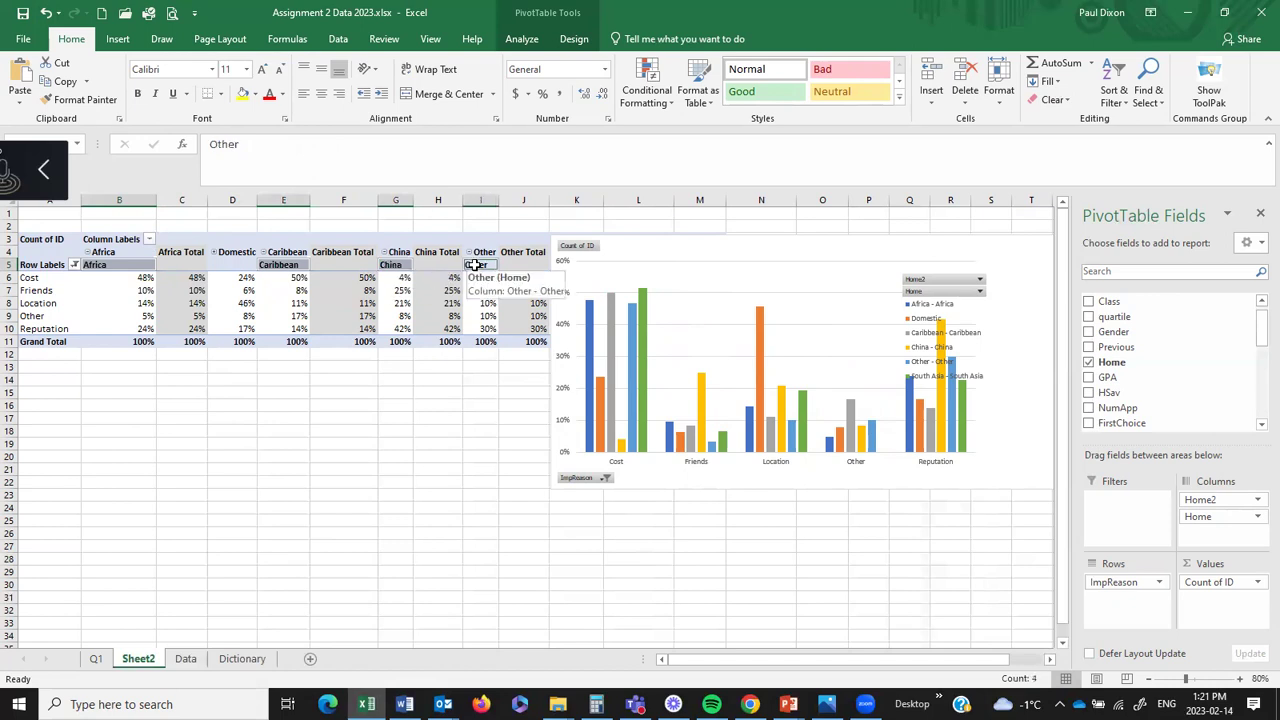
- Copy the pivot chart and paste two copies of it
{"action": "left_click", "coordinate": [690, 243]}
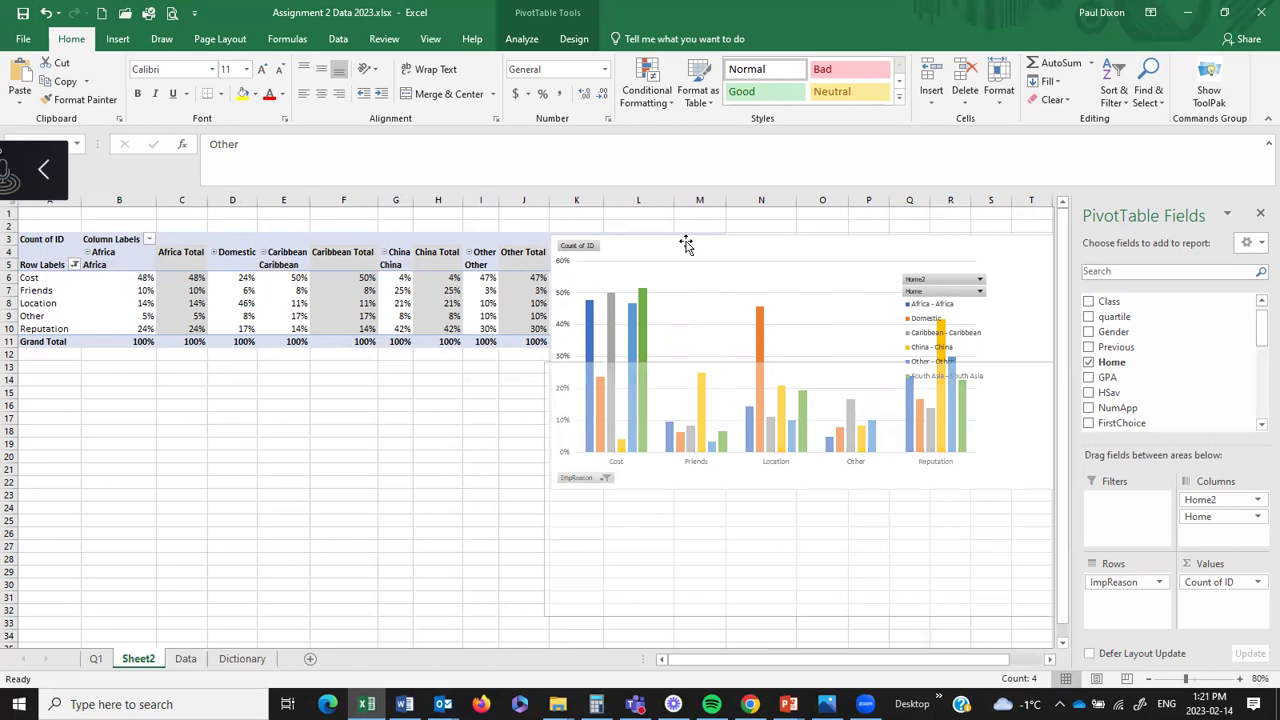
{"action": "key", "text": "ctrl+c"}
{"action": "key", "text": "ctrl+v"}
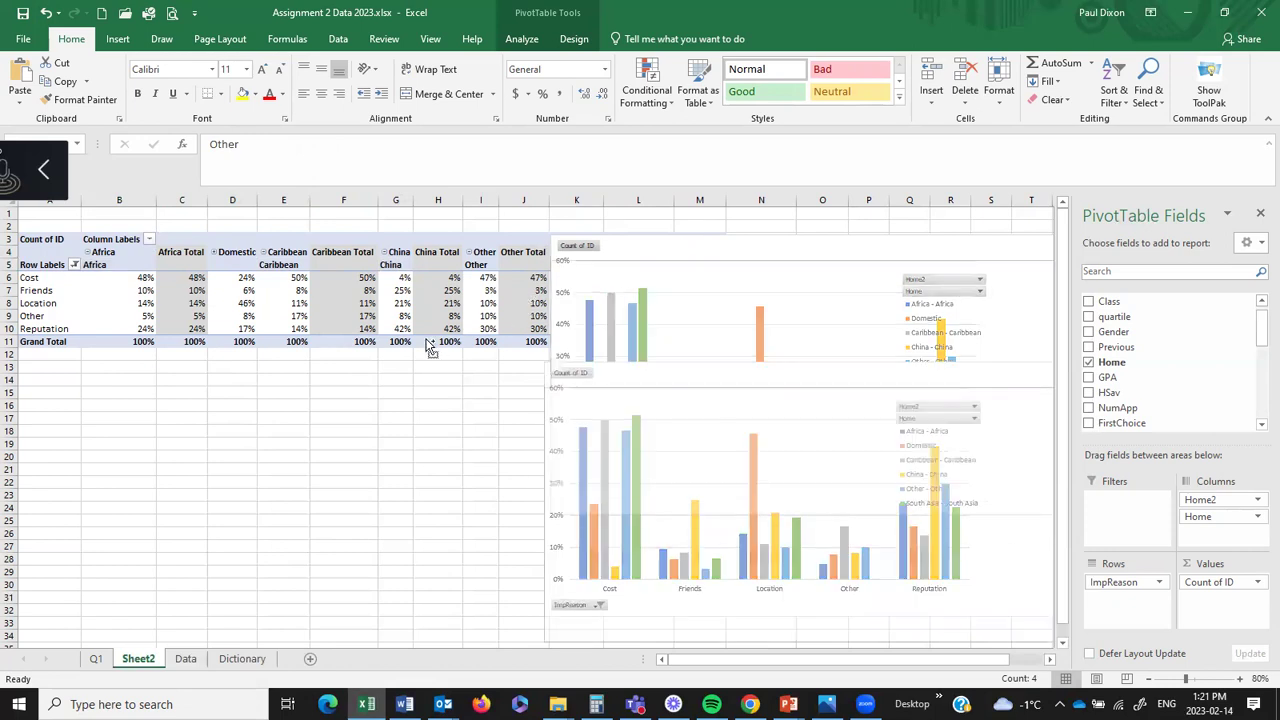
{"action": "key", "text": "ctrl+v"}
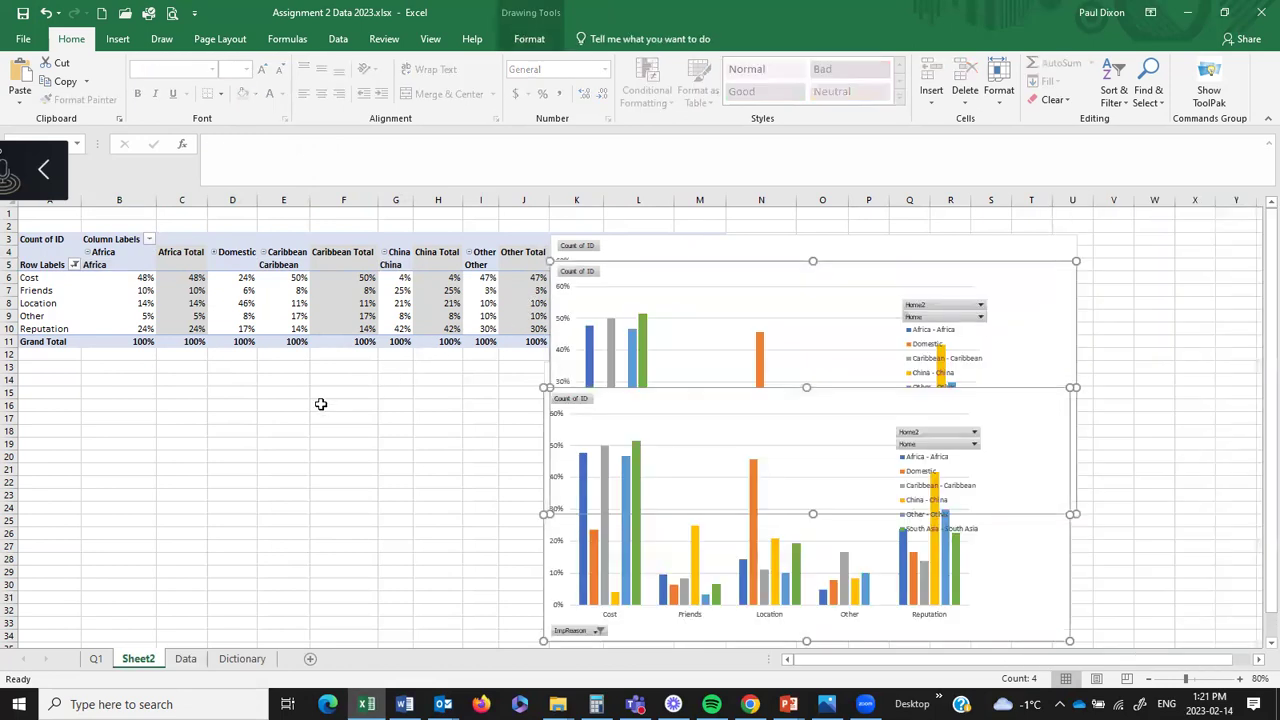
{"action": "mouse_move", "coordinate": [454, 345]}
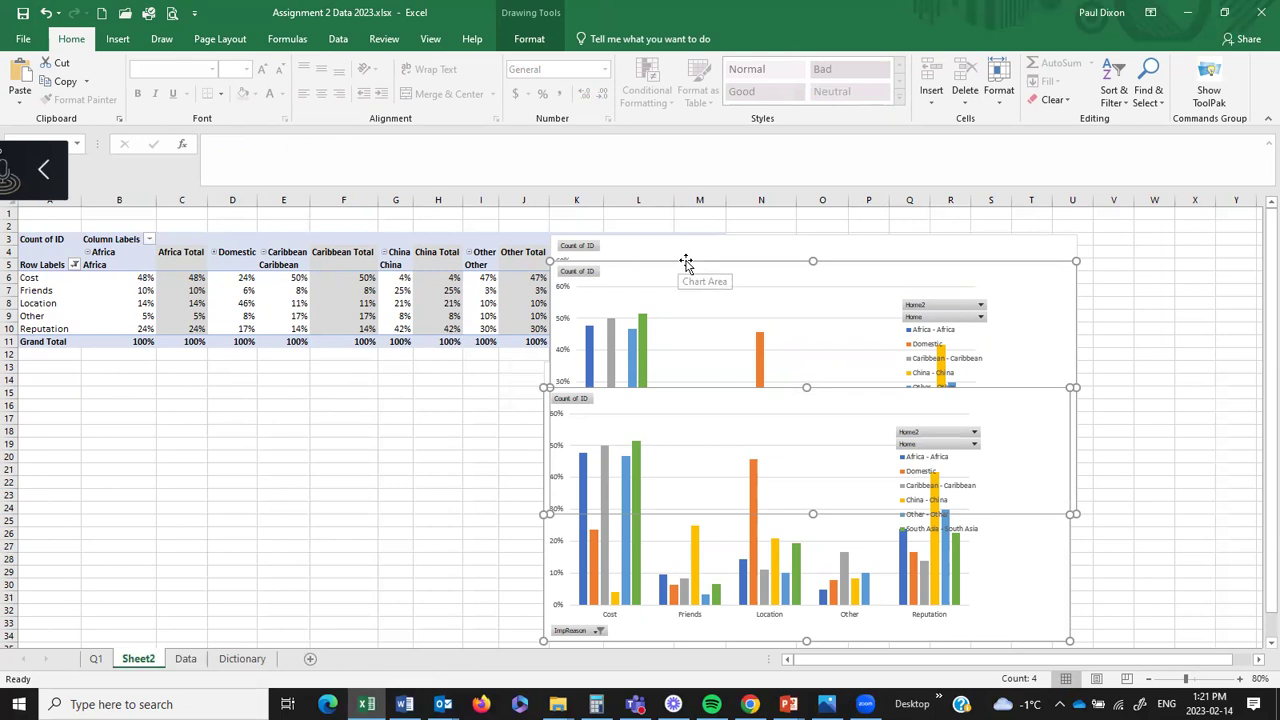
{"action": "left_click", "coordinate": [660, 215]}
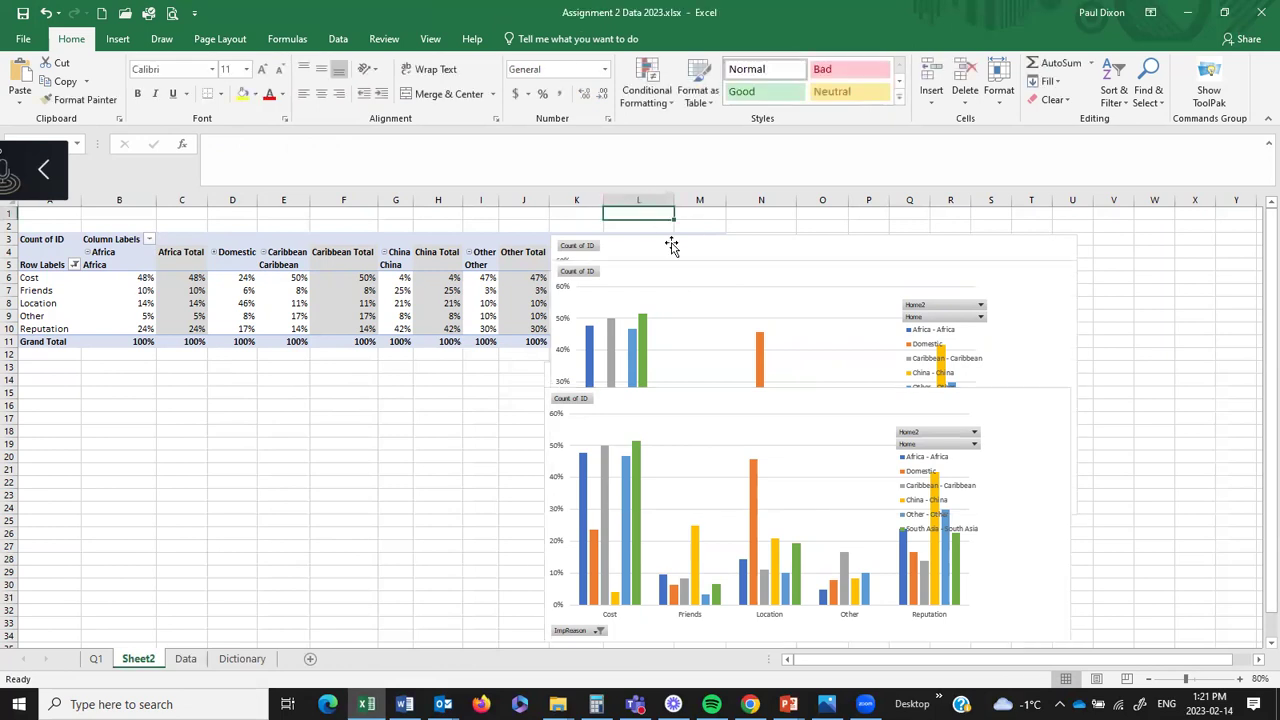
- Move one chart below the pivot table and delete the chart covering its columns
{"action": "left_click", "coordinate": [671, 262]}
{"action": "left_click_drag", "start_coordinate": [620, 330], "coordinate": [522, 396]}
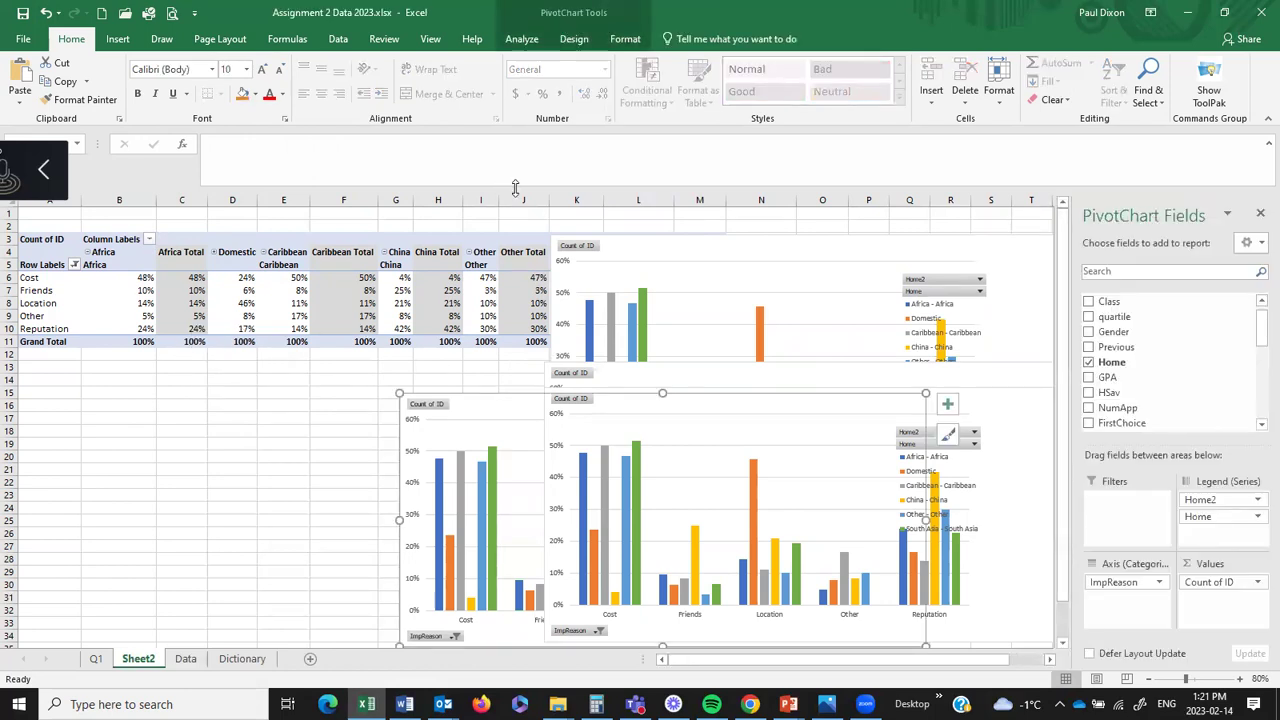
{"action": "left_click", "coordinate": [676, 247]}
{"action": "key", "text": "Delete"}
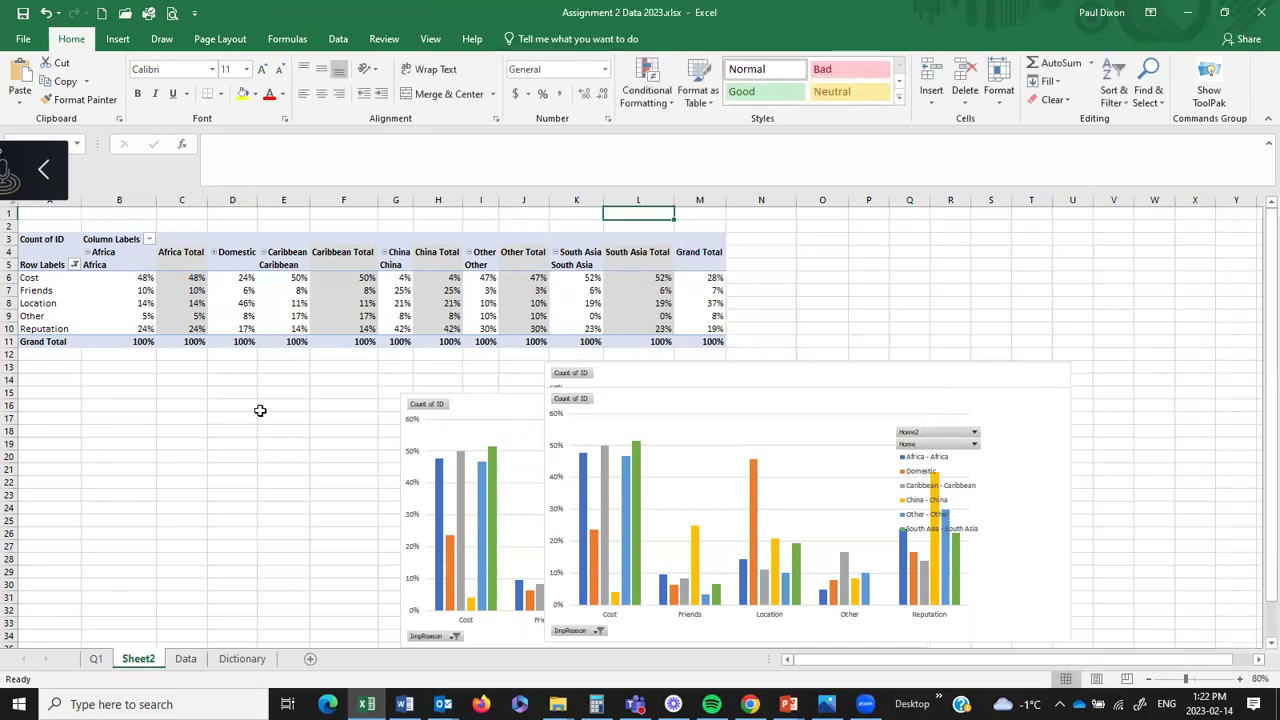
- Group the selected region headers, then undo because Africa was left out
{"action": "left_click", "coordinate": [100, 265]}
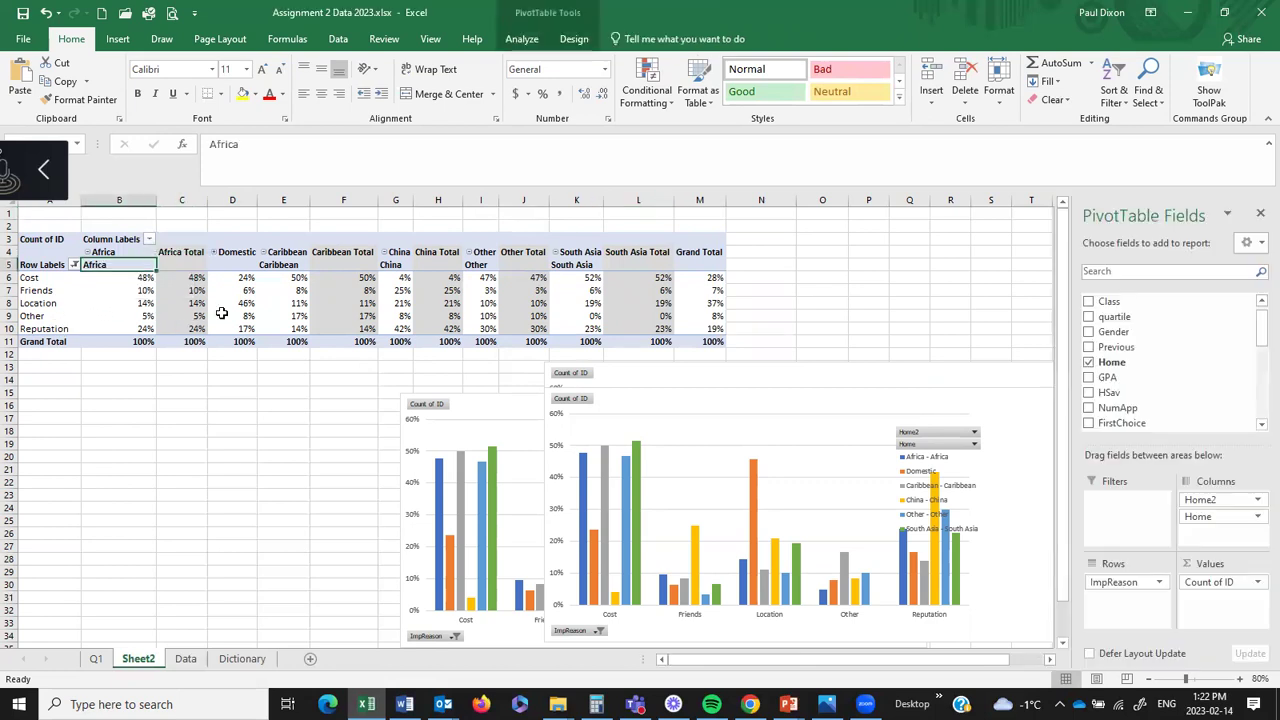
{"action": "left_click", "coordinate": [271, 260]}
{"action": "left_click", "coordinate": [396, 262], "text": "ctrl"}
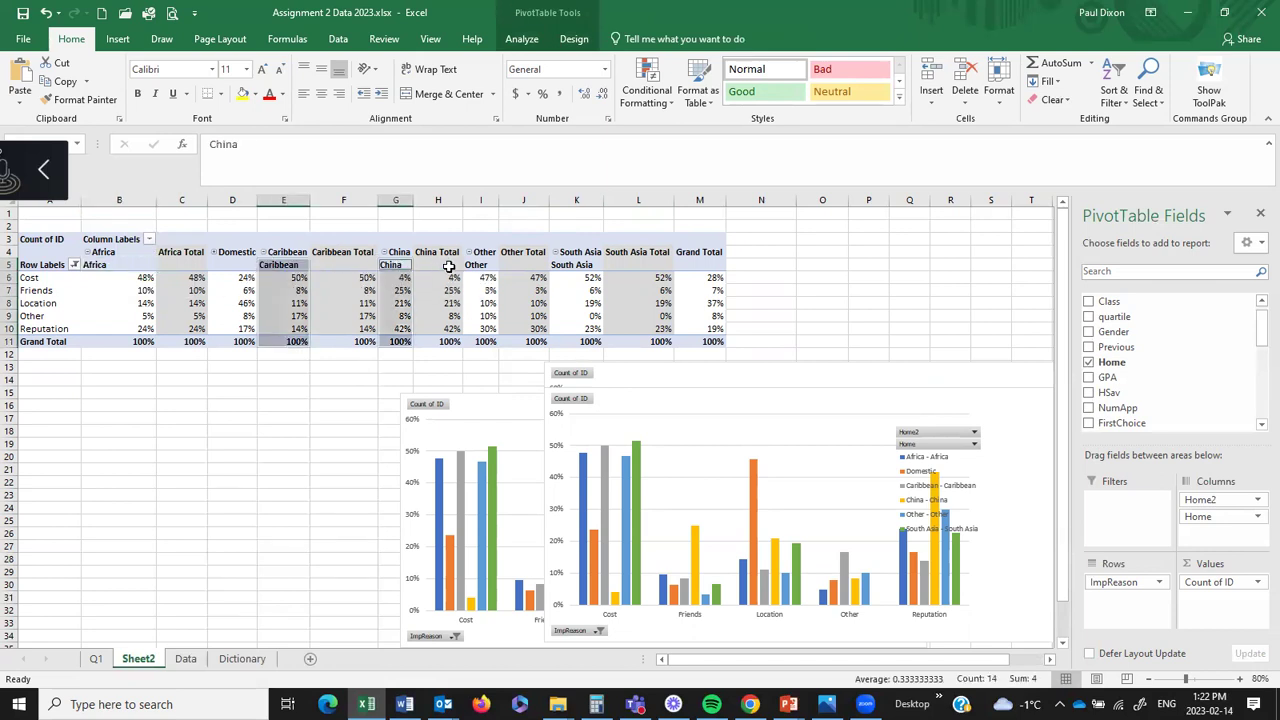
{"action": "left_click", "coordinate": [480, 265], "text": "ctrl"}
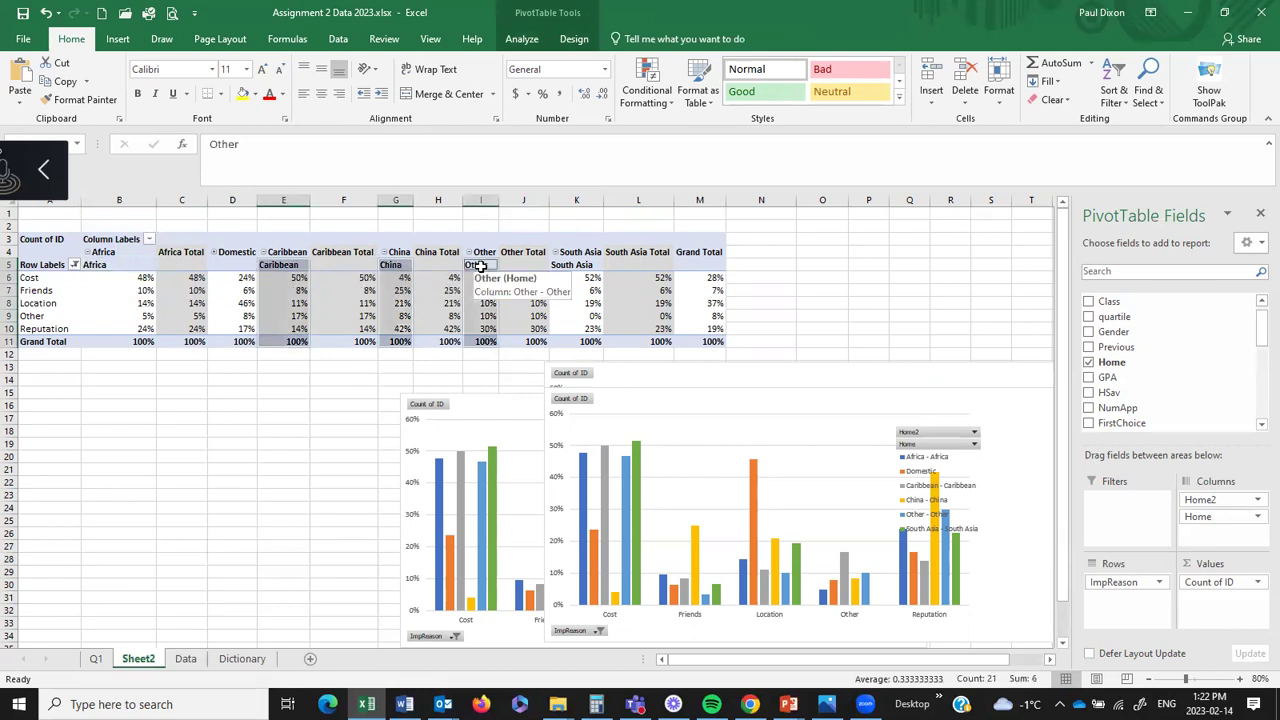
{"action": "left_click", "coordinate": [576, 266], "text": "ctrl"}
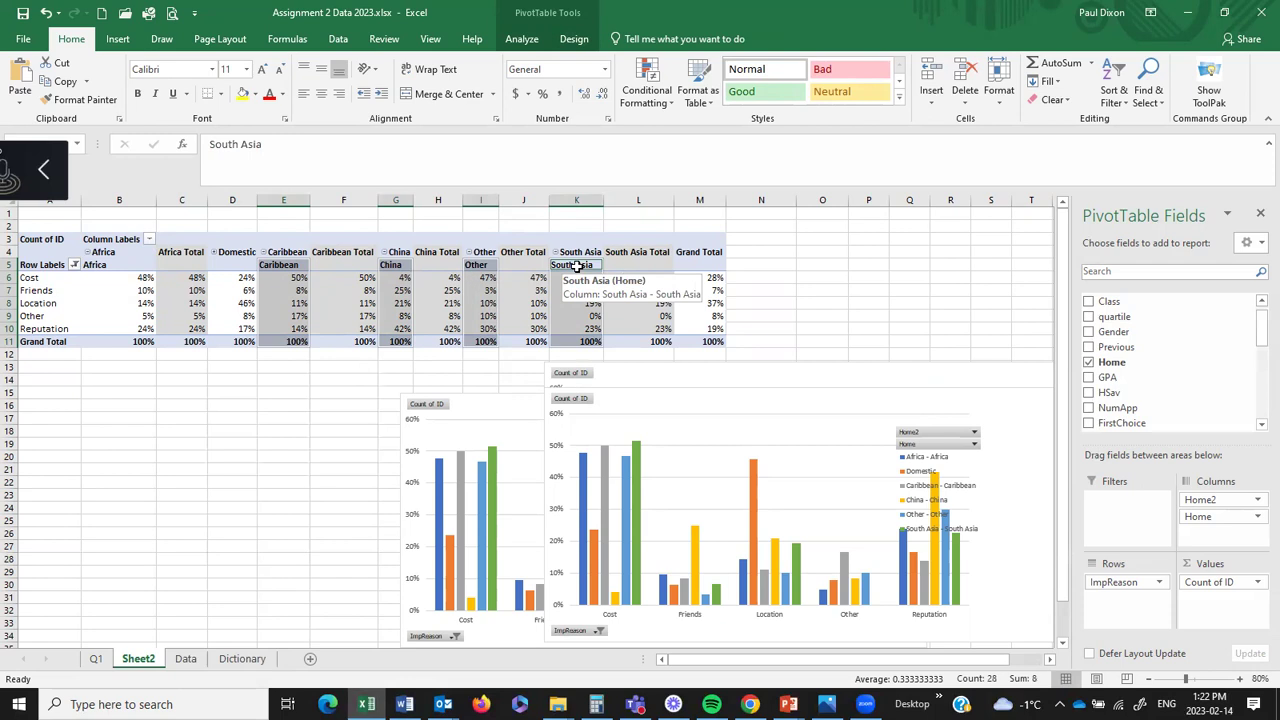
{"action": "right_click", "coordinate": [576, 266]}
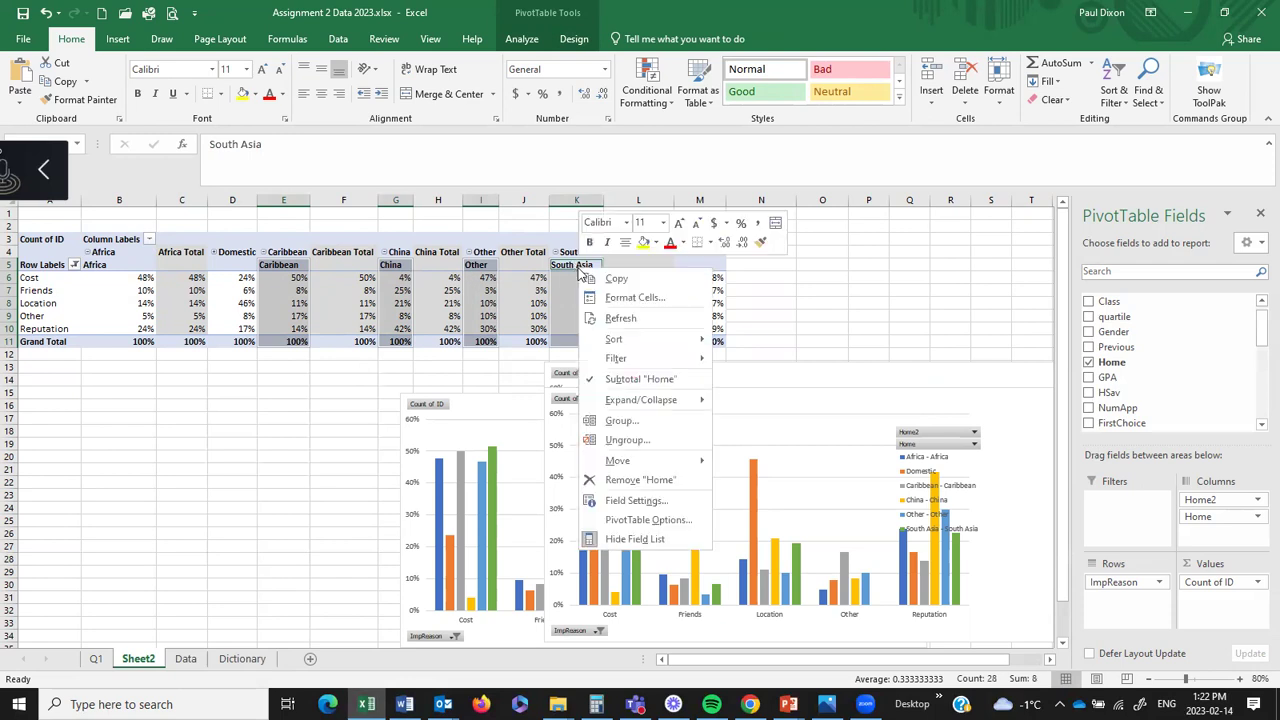
{"action": "left_click", "coordinate": [628, 421]}
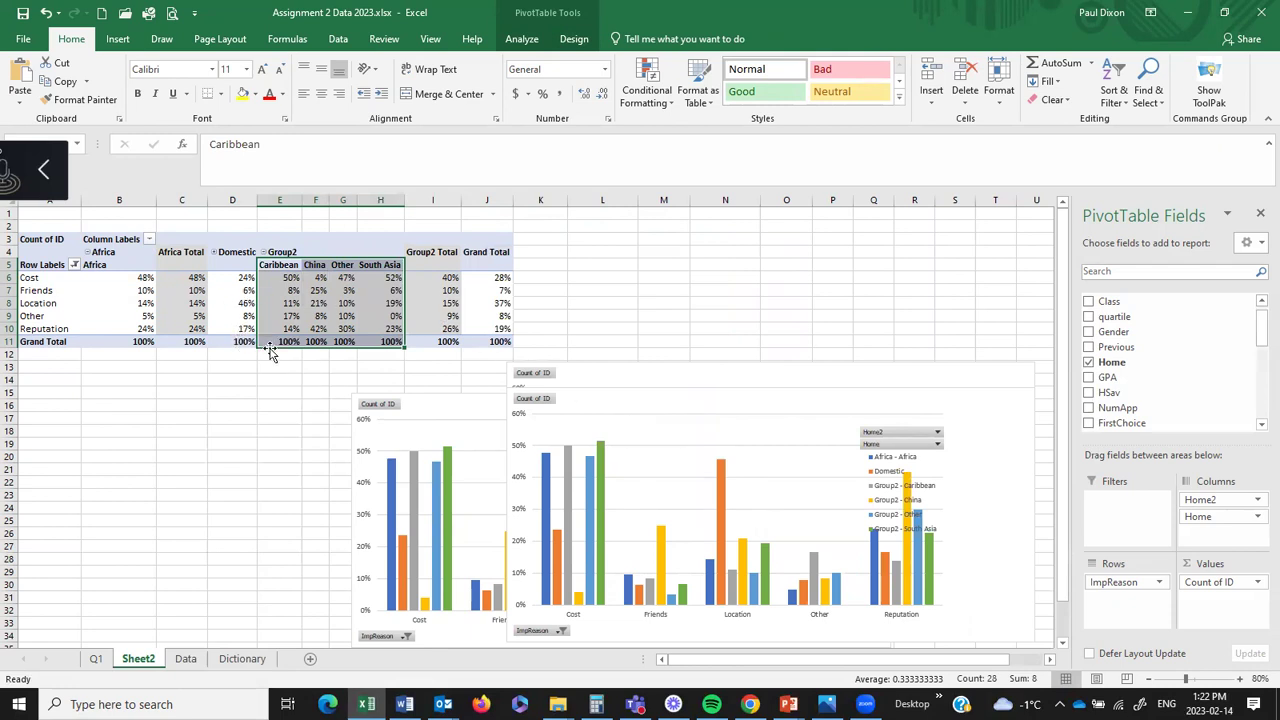
{"action": "left_click", "coordinate": [46, 13]}
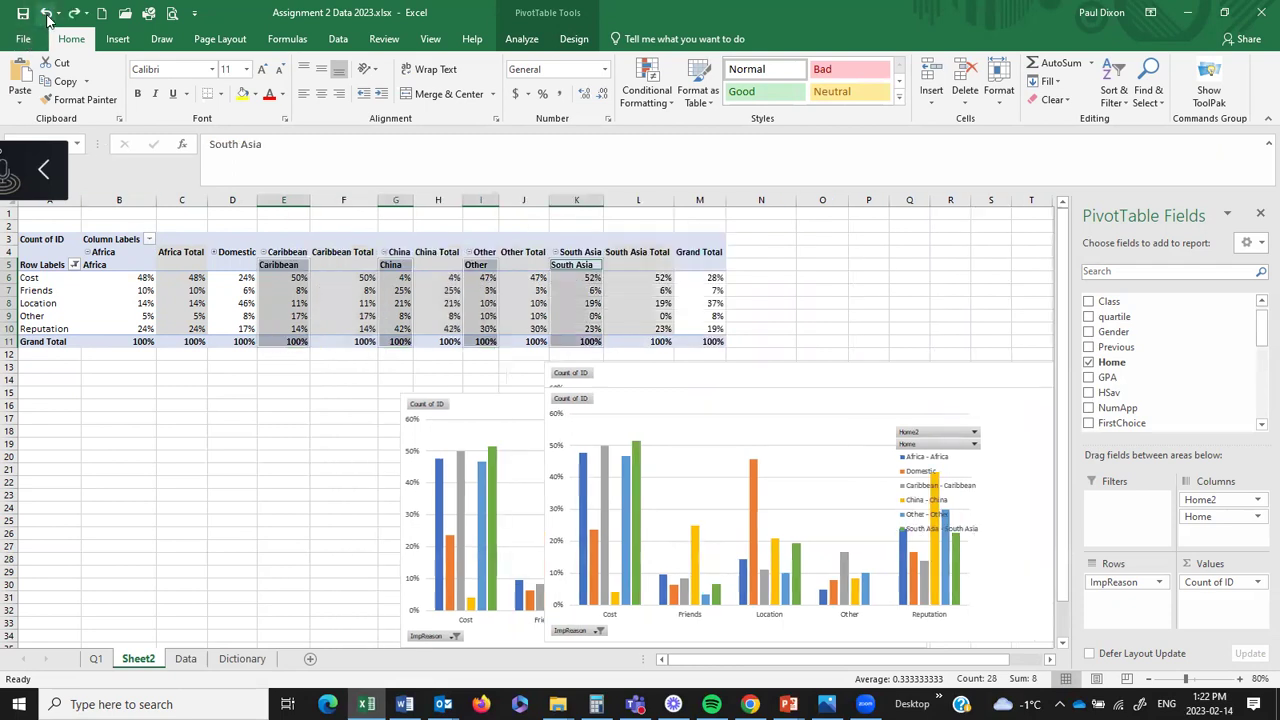
- Group Africa, Caribbean, China, Other and South Asia together into Group2
{"action": "left_click", "coordinate": [108, 267]}
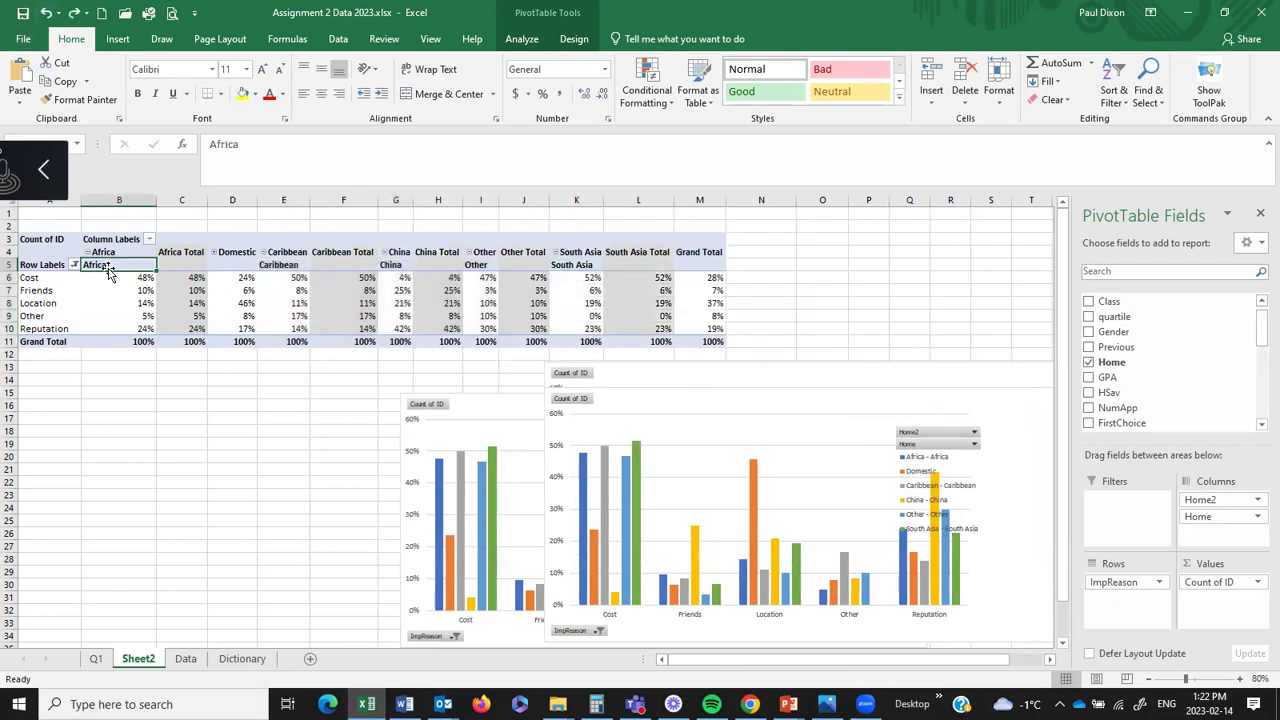
{"action": "left_click", "coordinate": [285, 265], "text": "ctrl"}
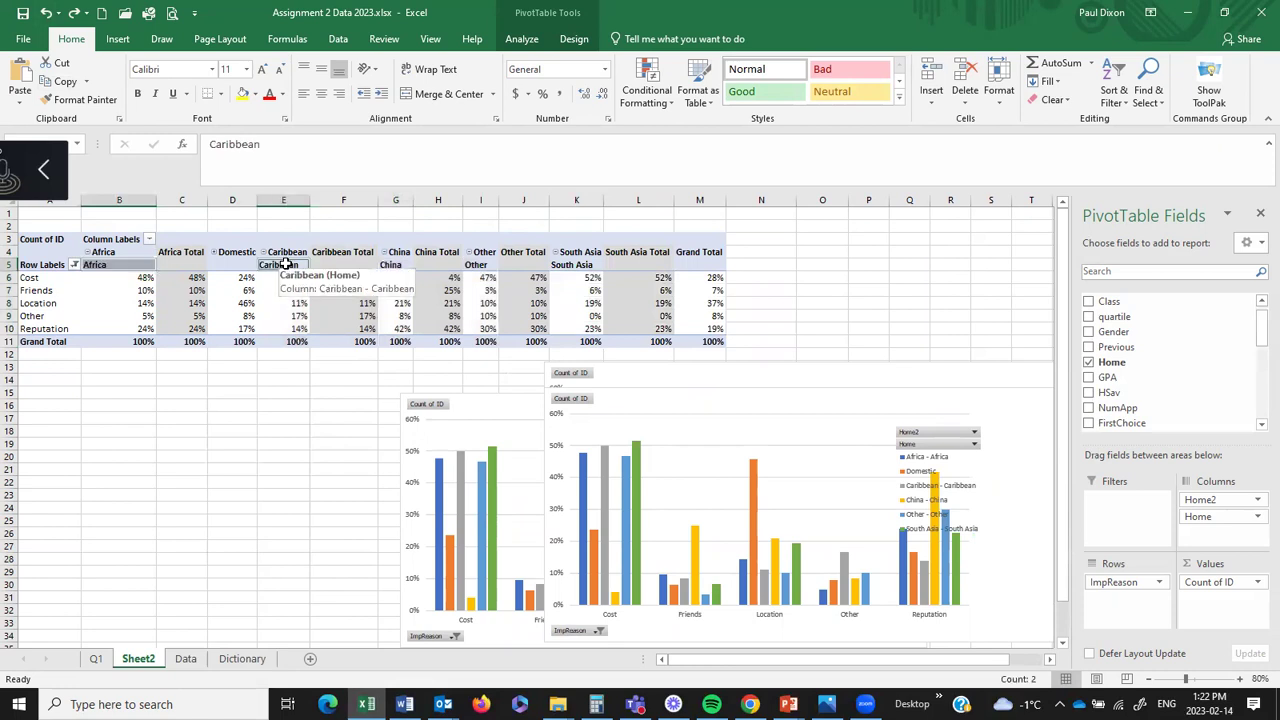
{"action": "left_click", "coordinate": [392, 265], "text": "ctrl"}
{"action": "left_click", "coordinate": [482, 267], "text": "ctrl"}
{"action": "left_click", "coordinate": [576, 266], "text": "ctrl"}
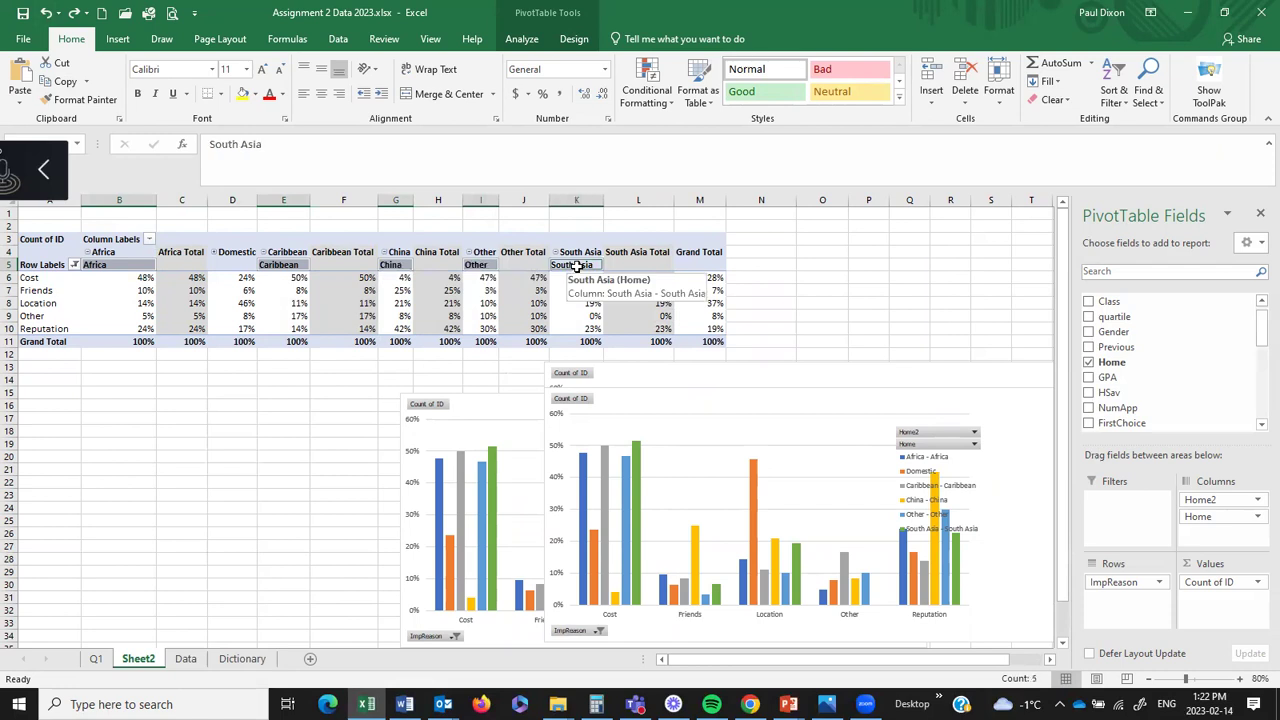
{"action": "right_click", "coordinate": [577, 268]}
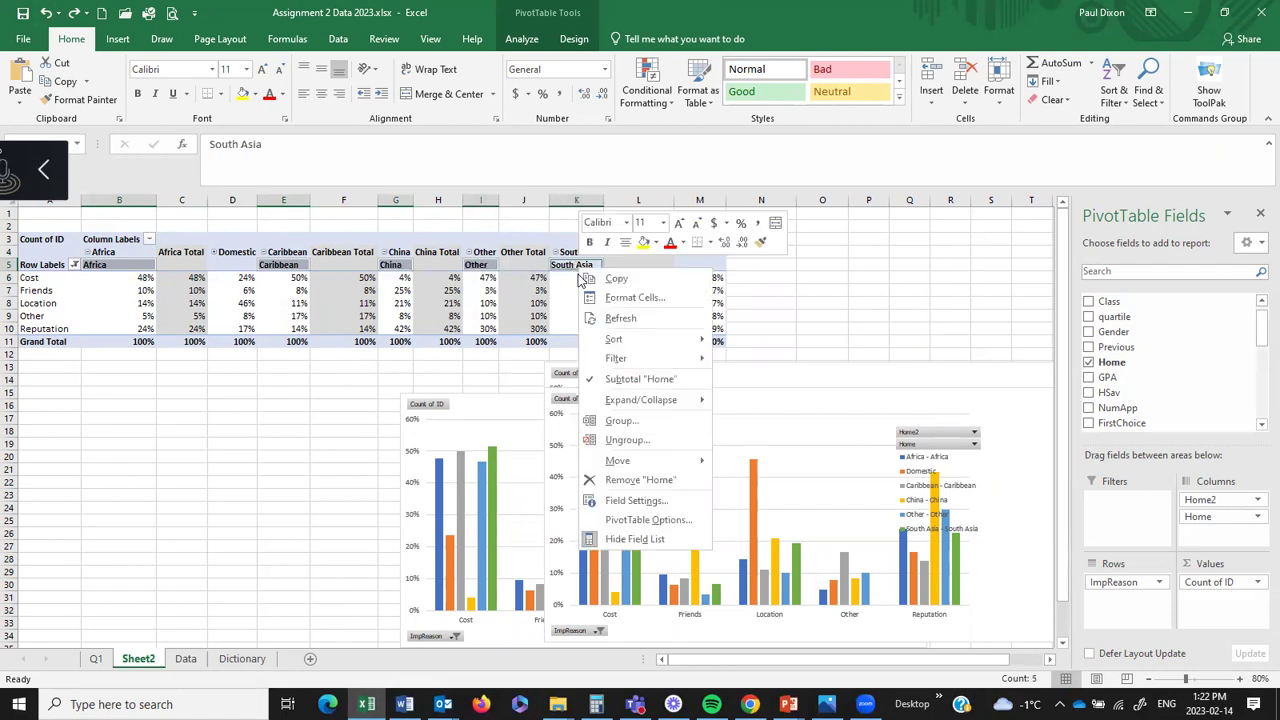
{"action": "left_click", "coordinate": [621, 420]}
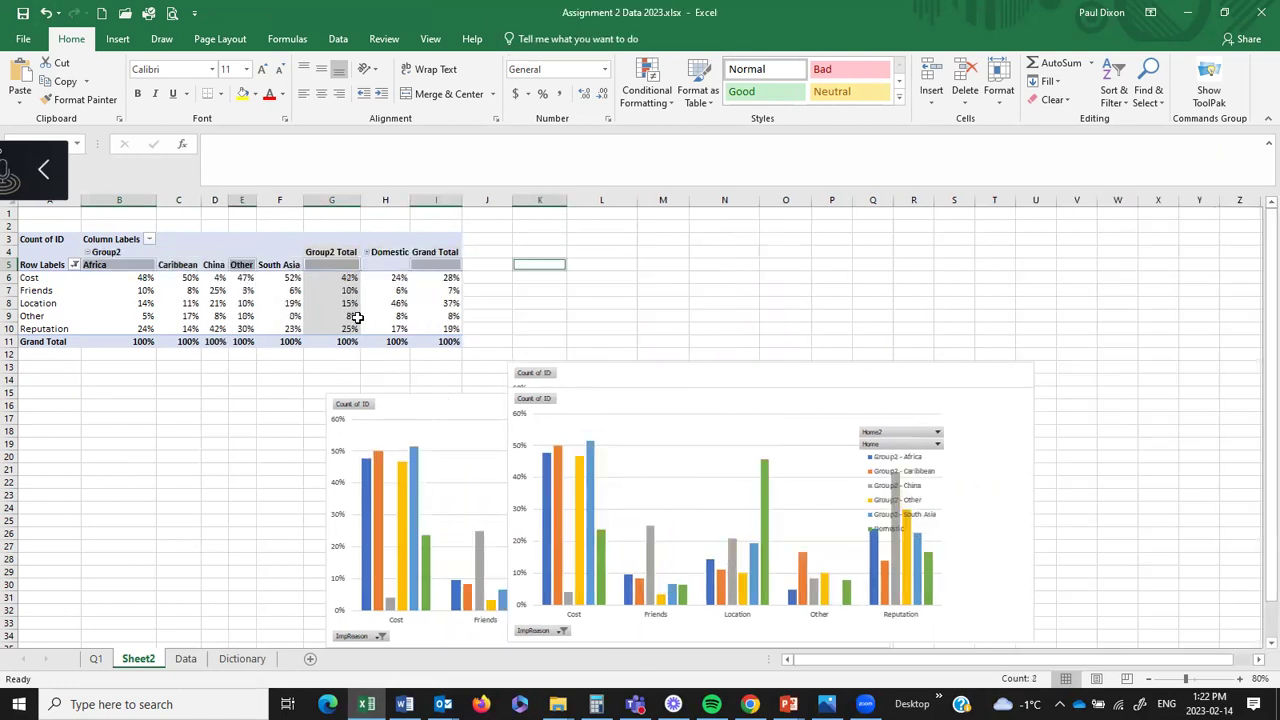
- Rename the Group2 column label to International, then select the larger pivot chart
{"action": "left_click", "coordinate": [88, 252]}
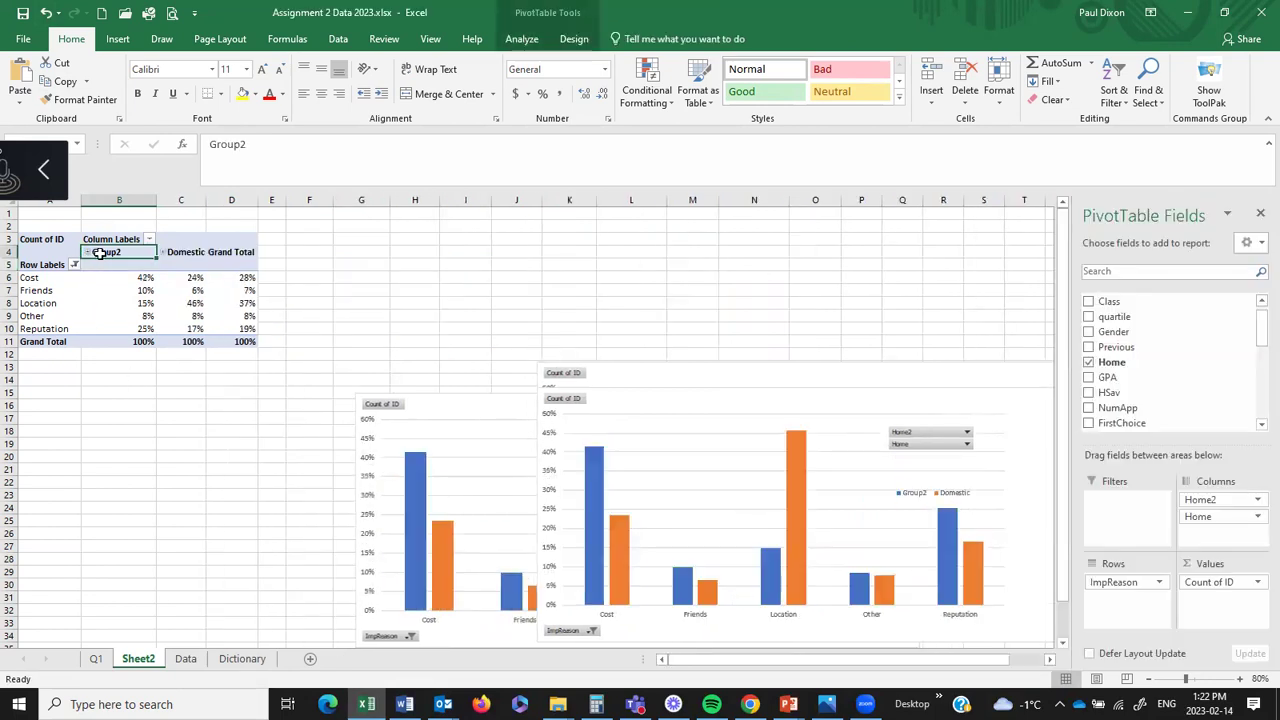
{"action": "type", "text": "In"}
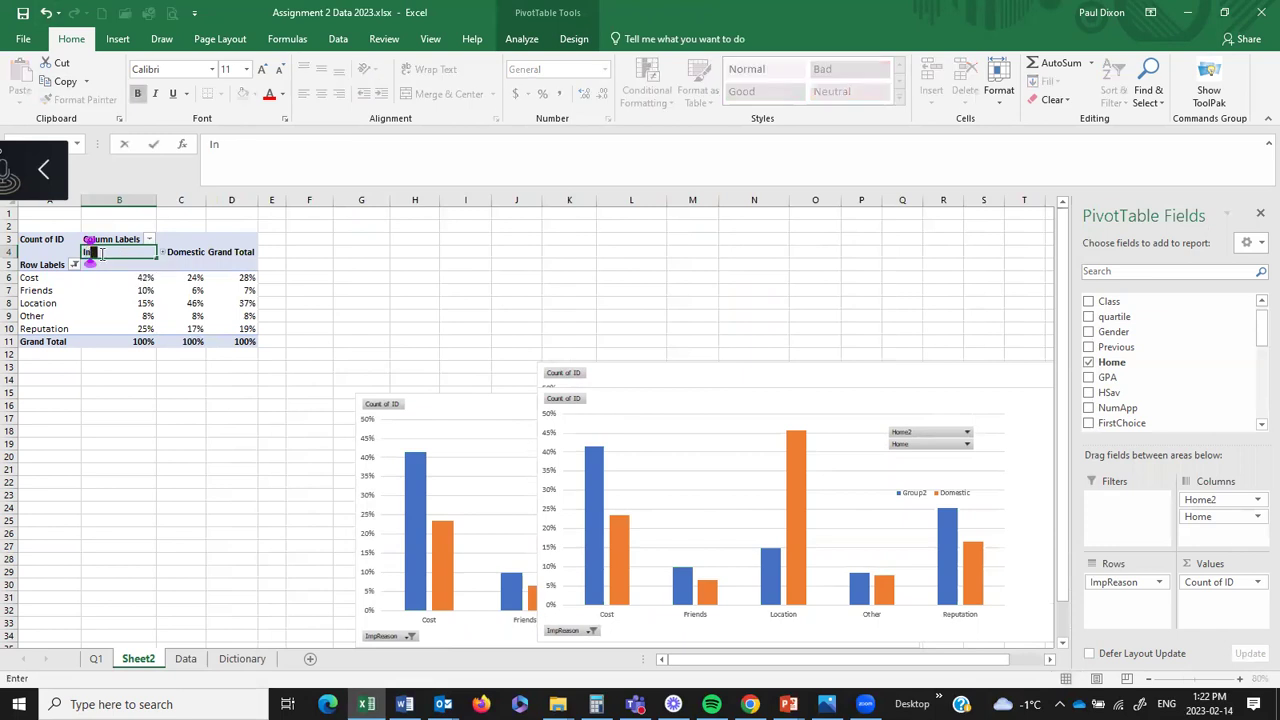
{"action": "type", "text": "ternational"}
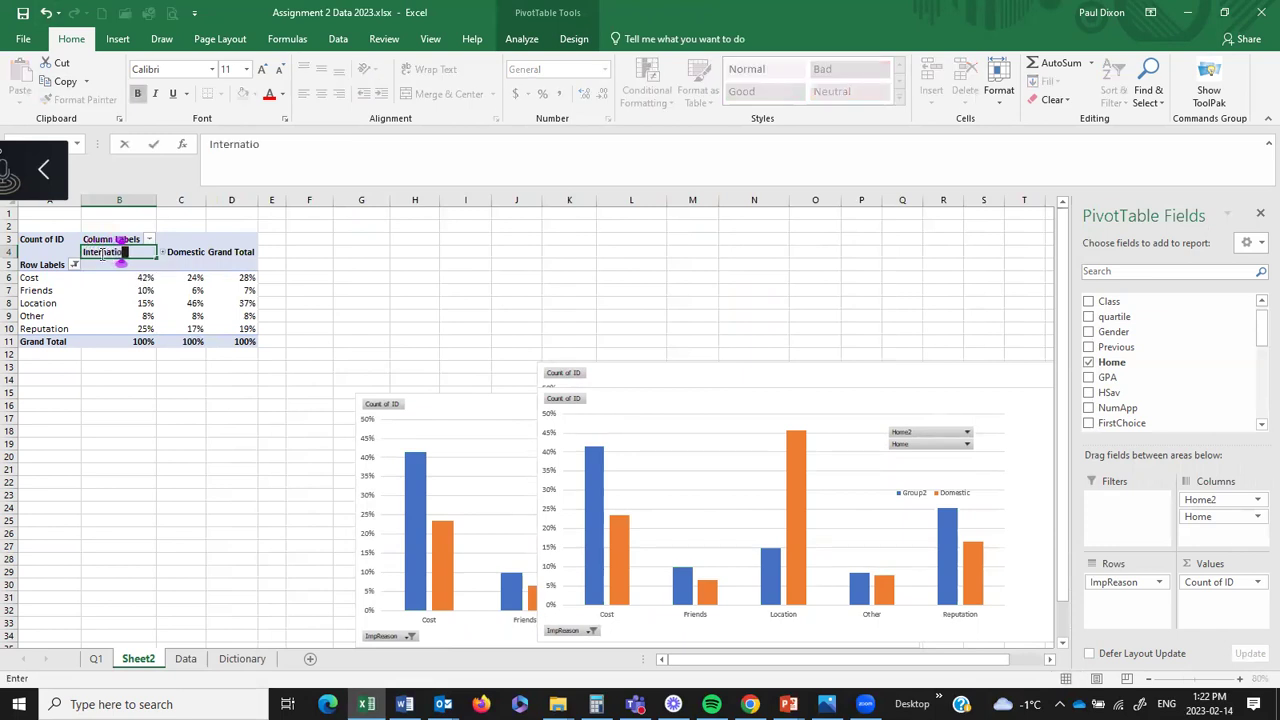
{"action": "key", "text": "Return"}
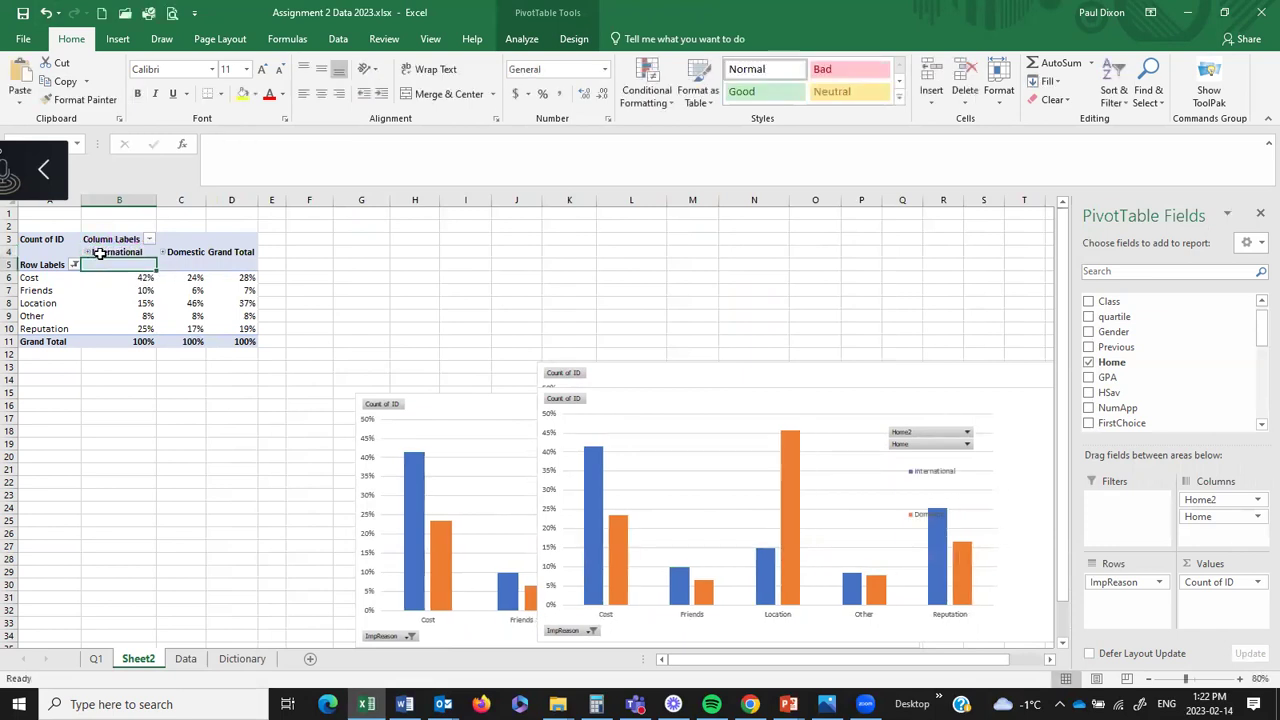
{"action": "left_click", "coordinate": [607, 403]}
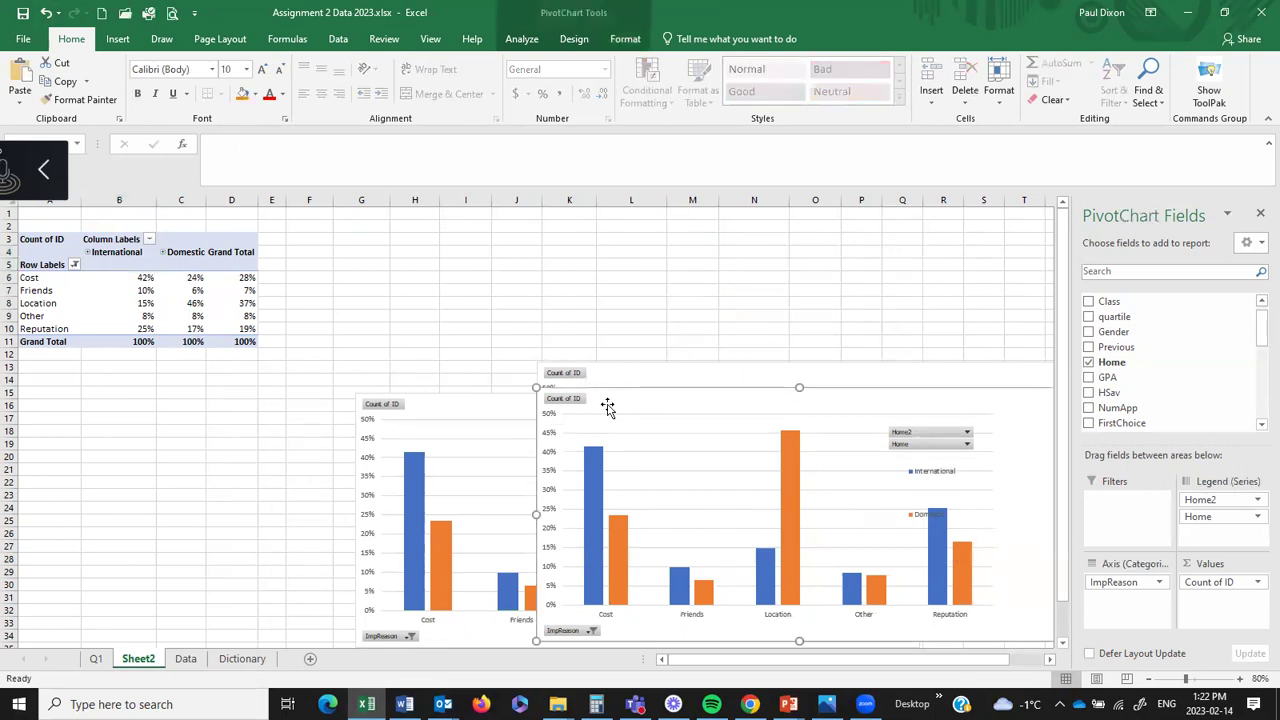
- Remove the duplicate pivot chart, move the remaining one beside the table, and return to Word
{"action": "key", "text": "Escape"}
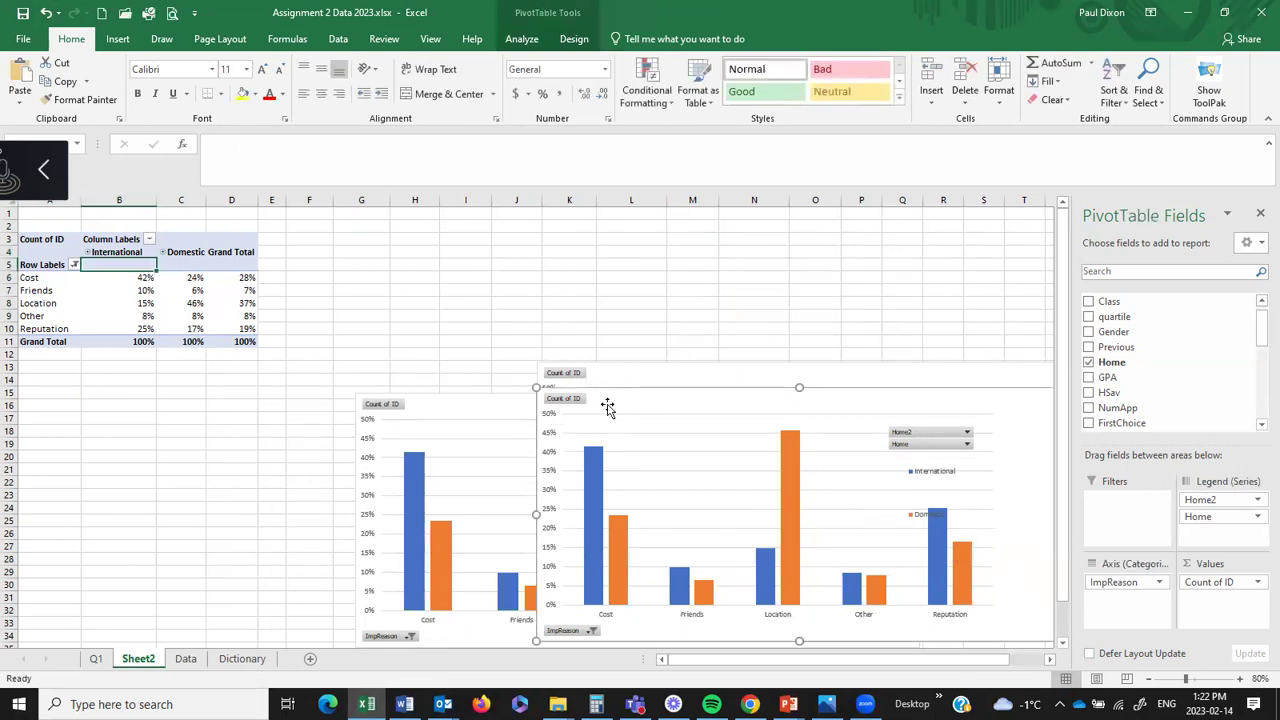
{"action": "left_click", "coordinate": [466, 407]}
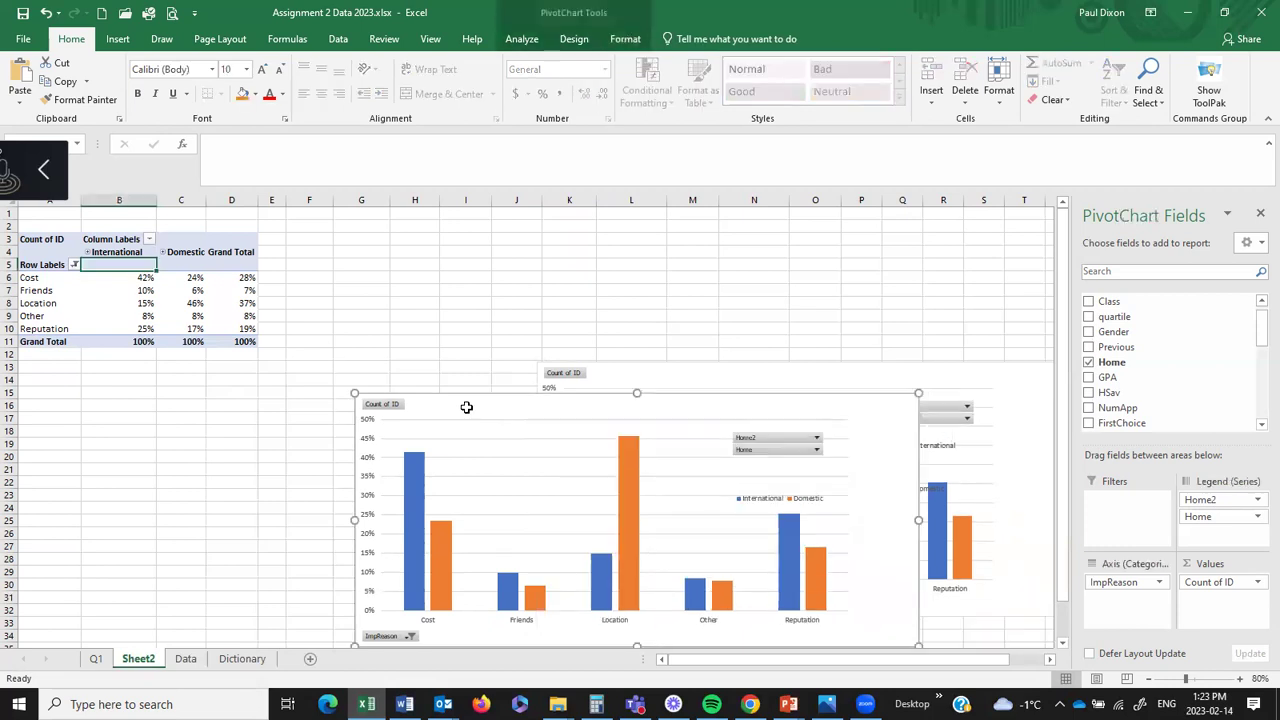
{"action": "key", "text": "Escape"}
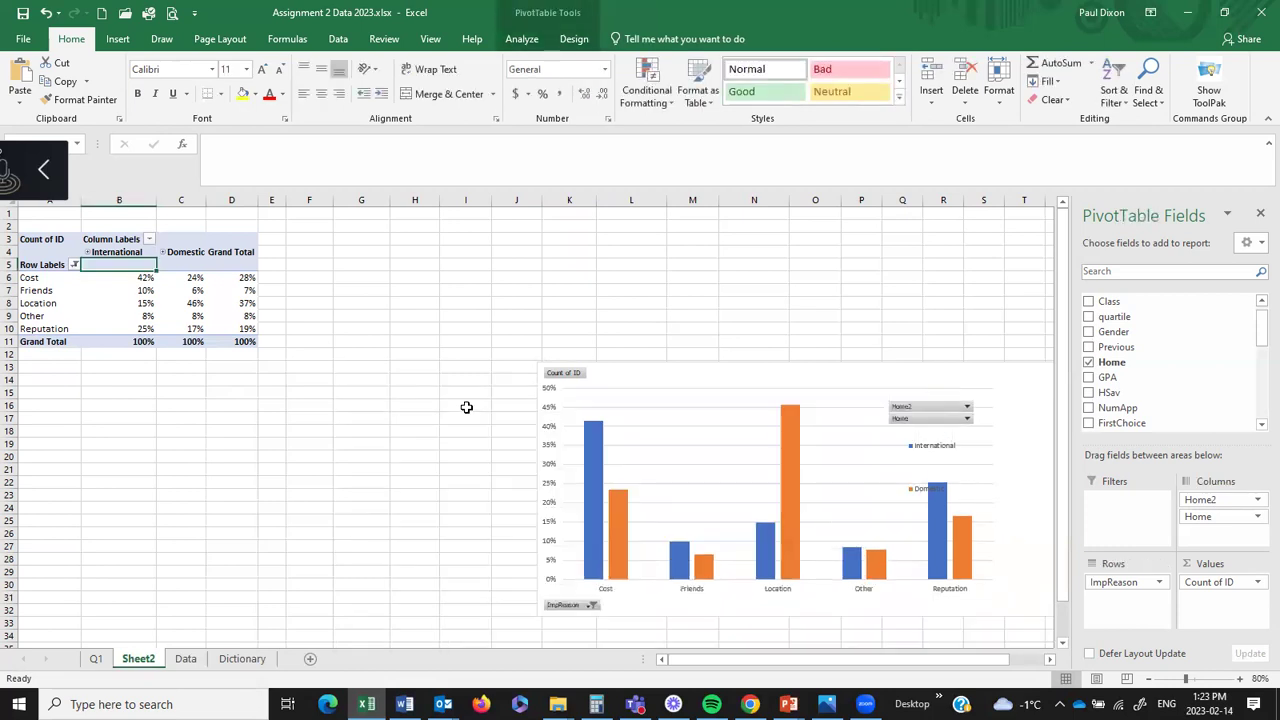
{"action": "left_click_drag", "start_coordinate": [420, 356], "coordinate": [345, 238]}
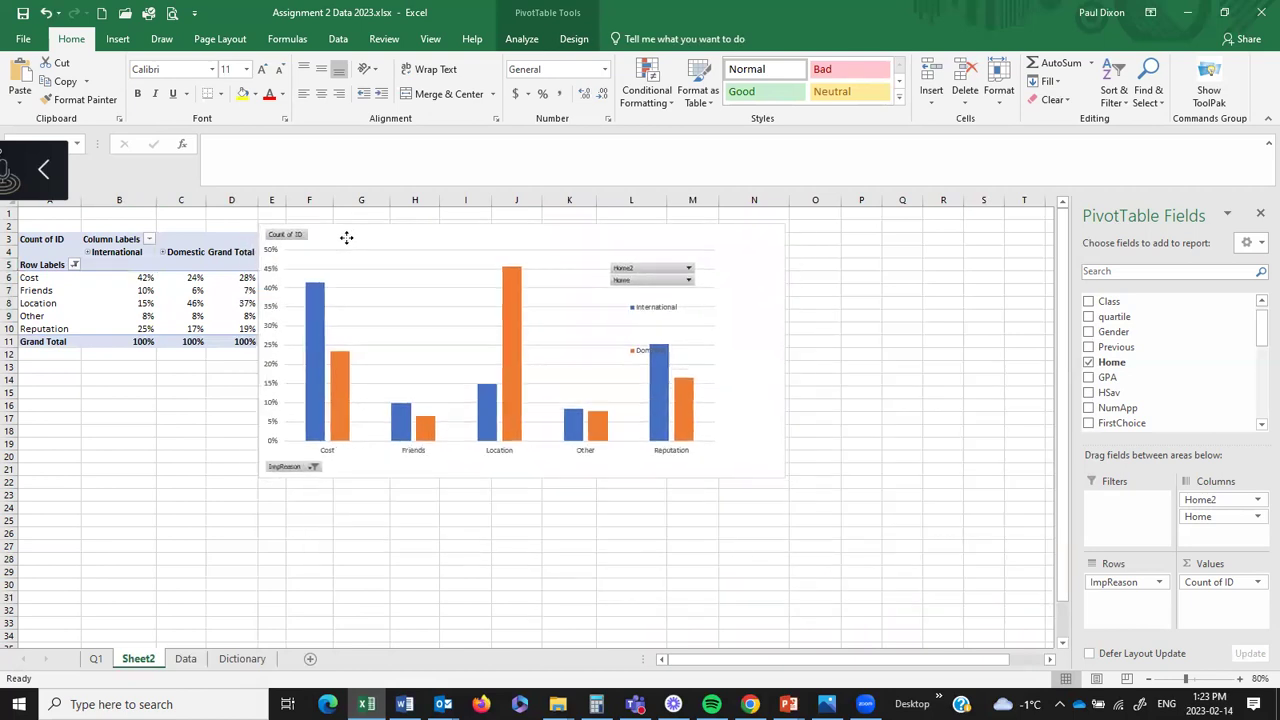
{"action": "left_click", "coordinate": [715, 350]}
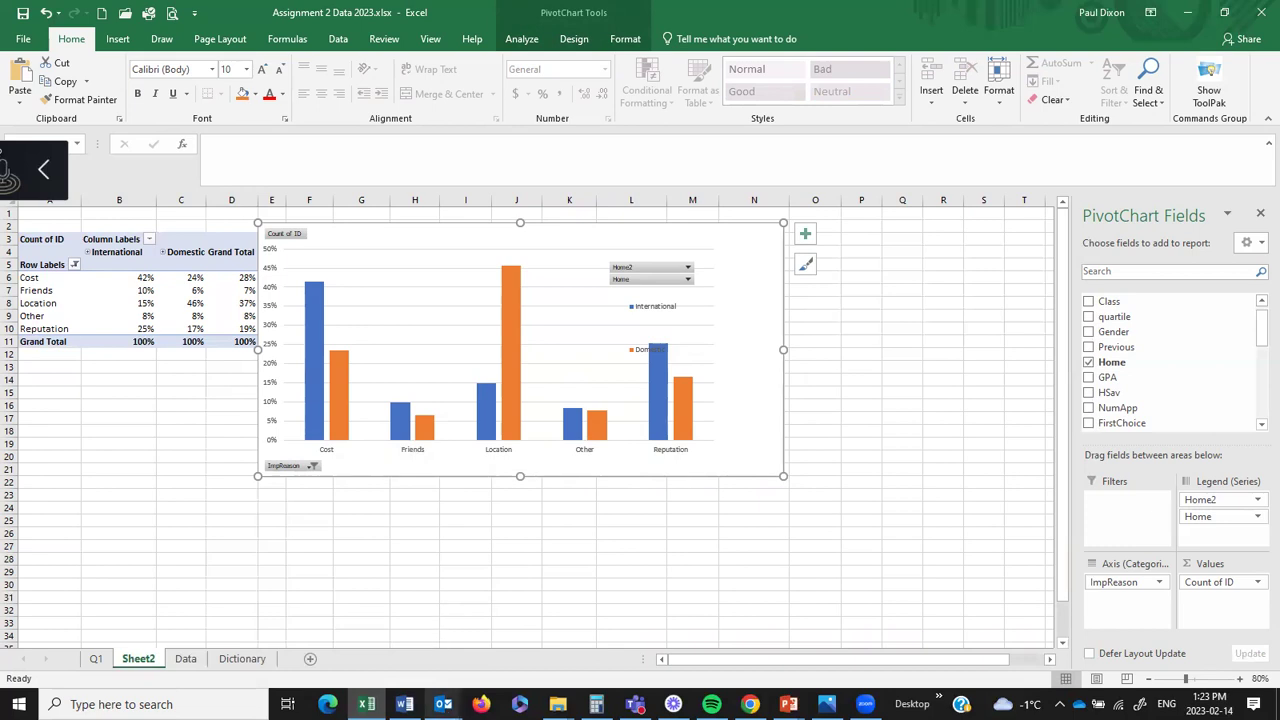
{"action": "left_click", "coordinate": [404, 704]}
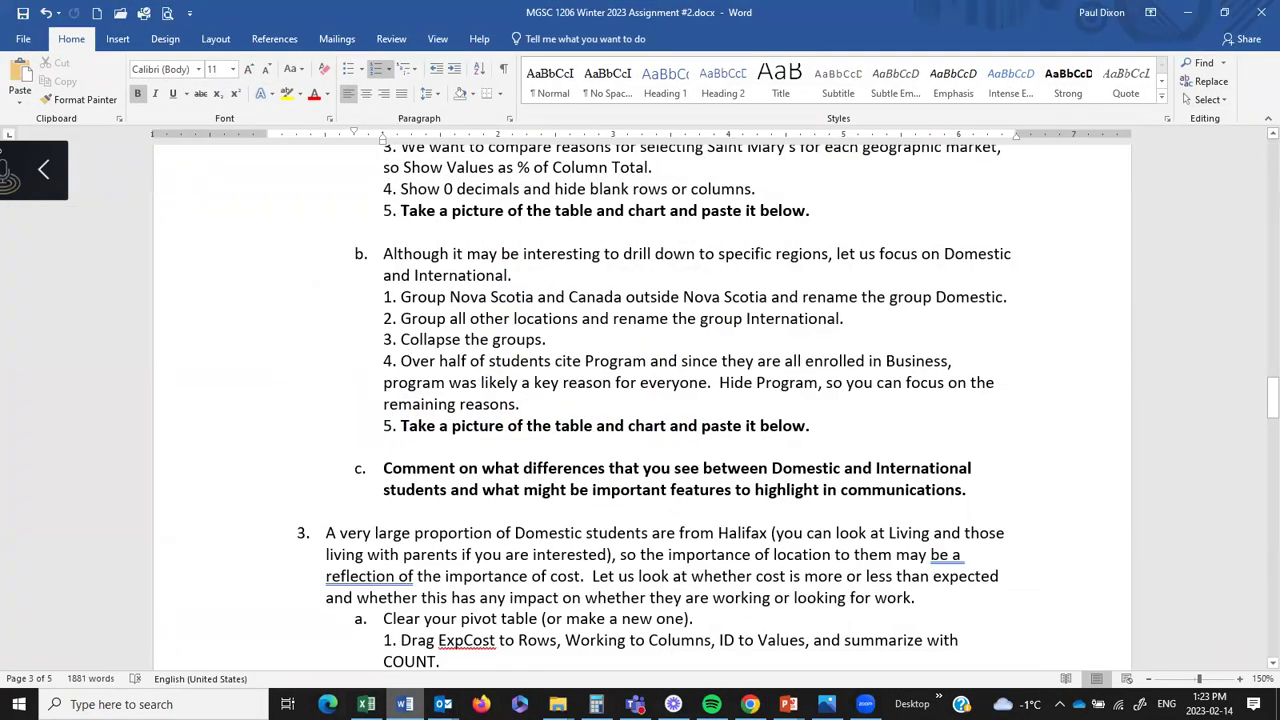
- Switch from Word back to the Excel workbook showing Sheet2's pivot chart
{"action": "key", "text": "alt+Tab"}
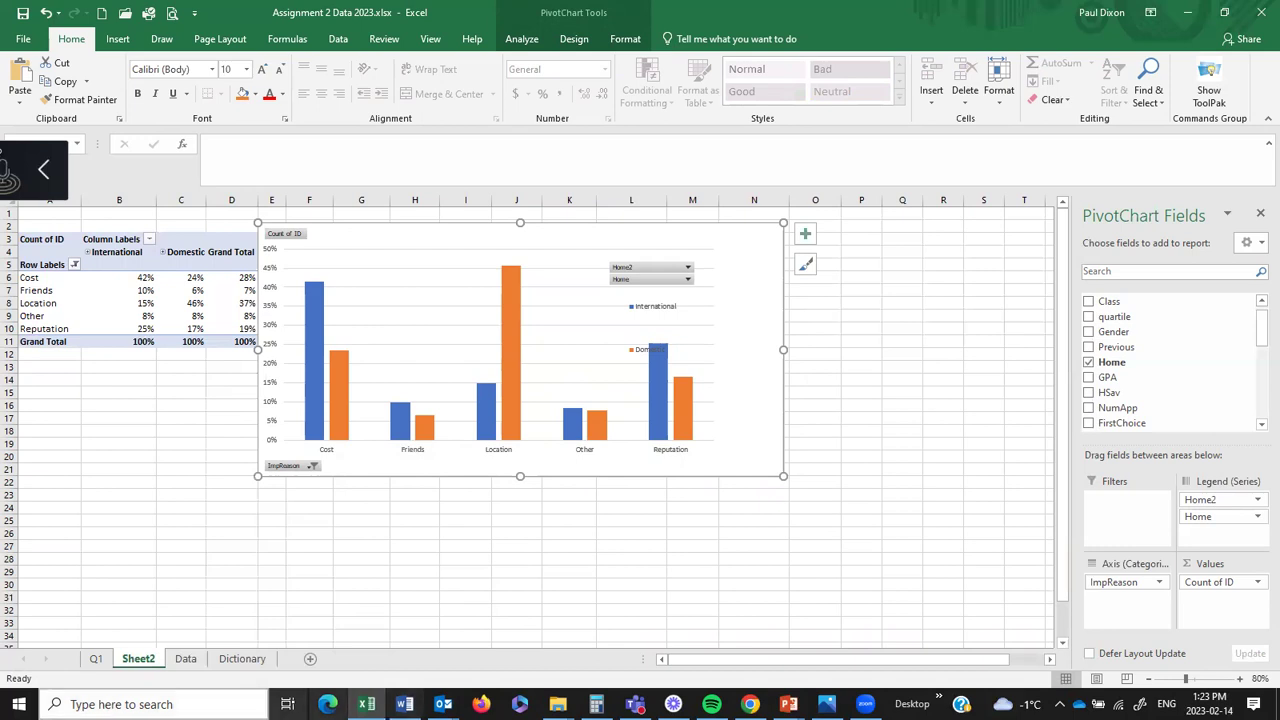
- Rename the Sheet2 worksheet to Q2, then bring the Word assignment forward
{"action": "right_click", "coordinate": [150, 665]}
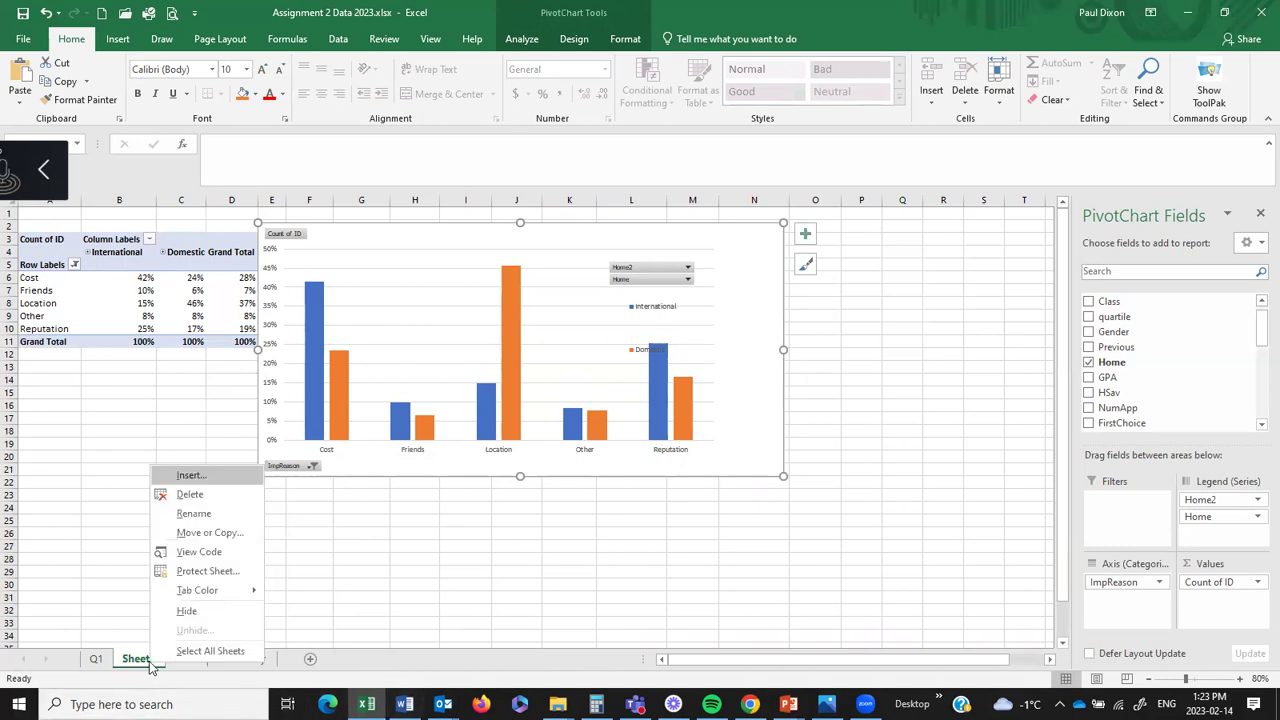
{"action": "left_click", "coordinate": [204, 512]}
{"action": "type", "text": "Q2"}
{"action": "key", "text": "Return"}
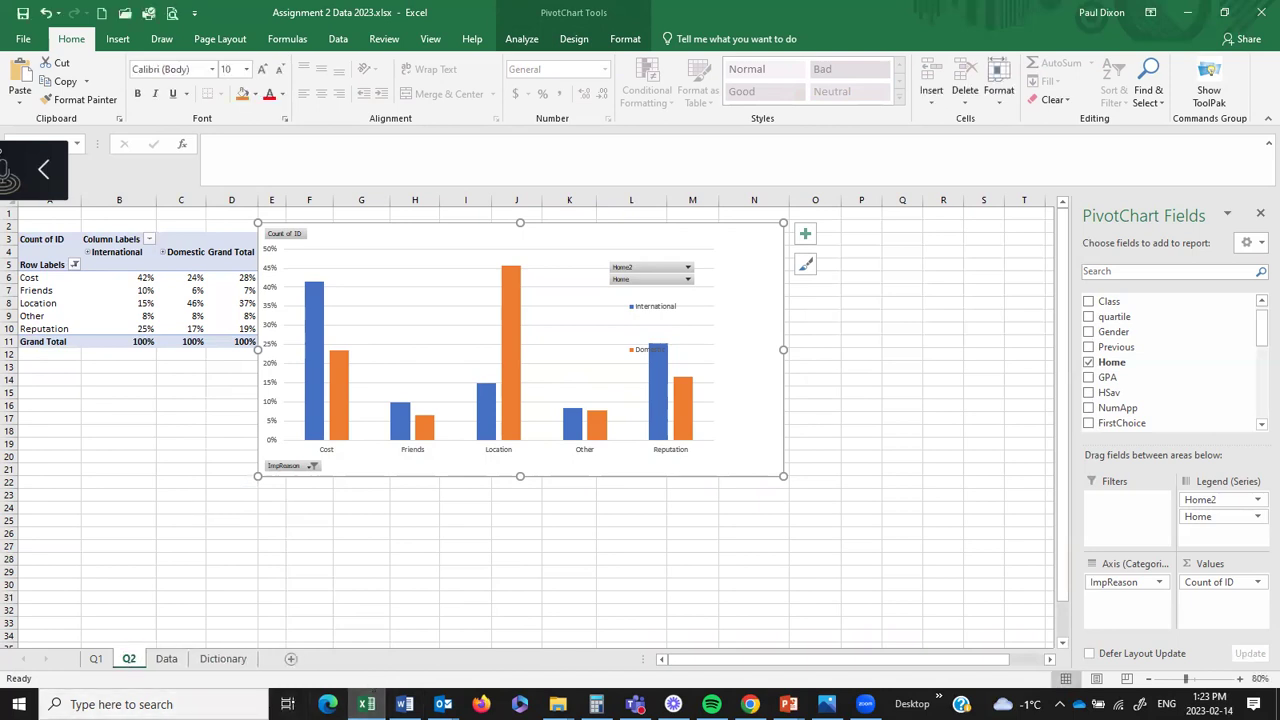
{"action": "mouse_move", "coordinate": [404, 704]}
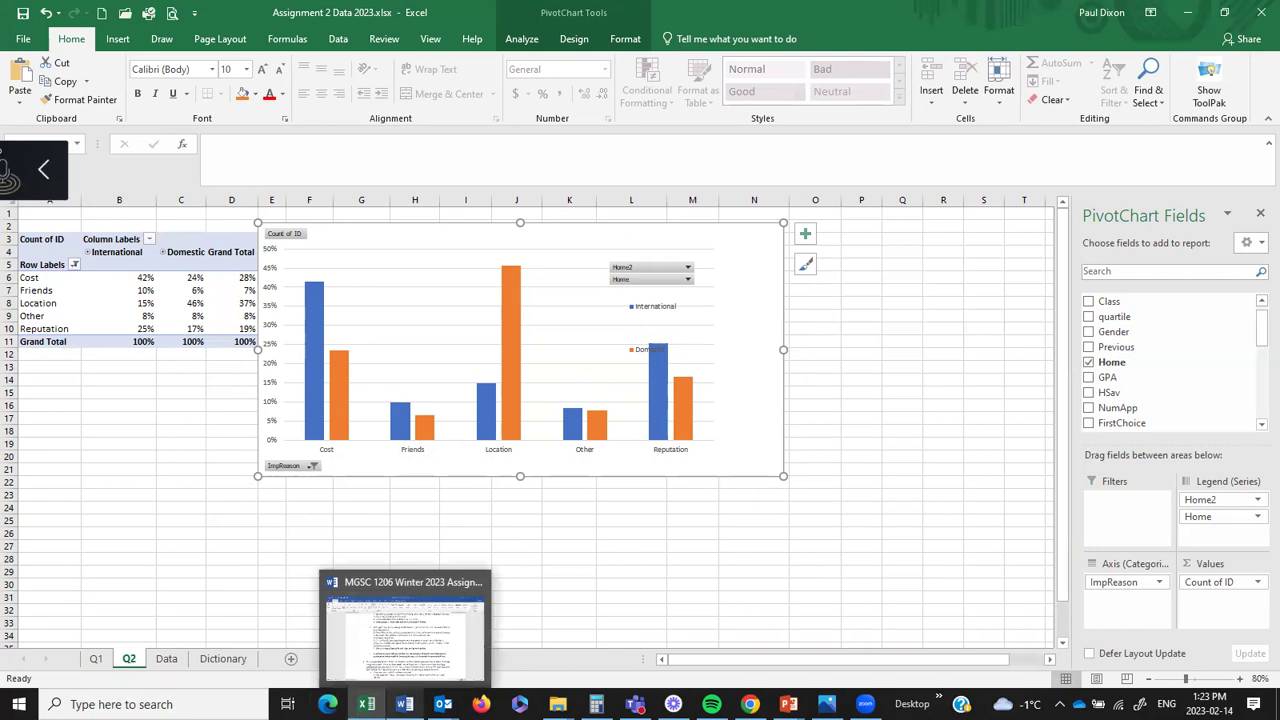
{"action": "left_click", "coordinate": [423, 667]}
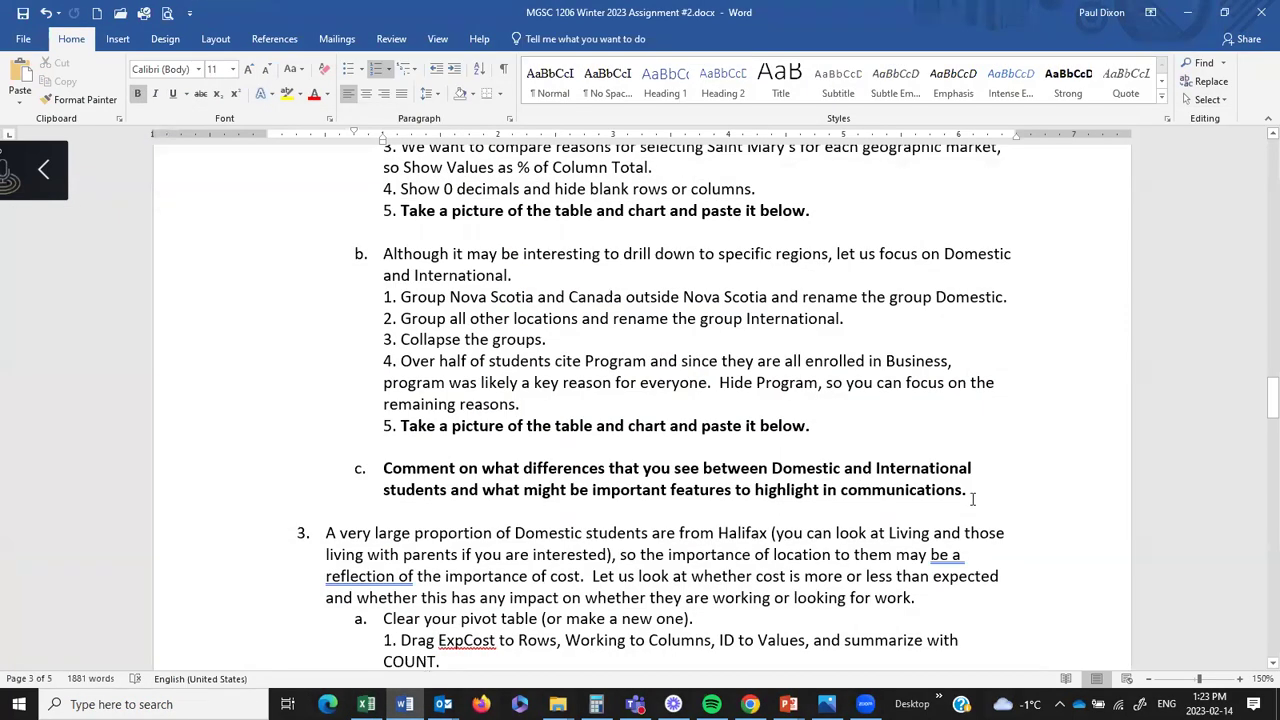
- Scroll Word to question 3's ExpCost pivot table steps, then return to Excel
{"action": "left_click_drag", "start_coordinate": [1266, 405], "coordinate": [1258, 436]}
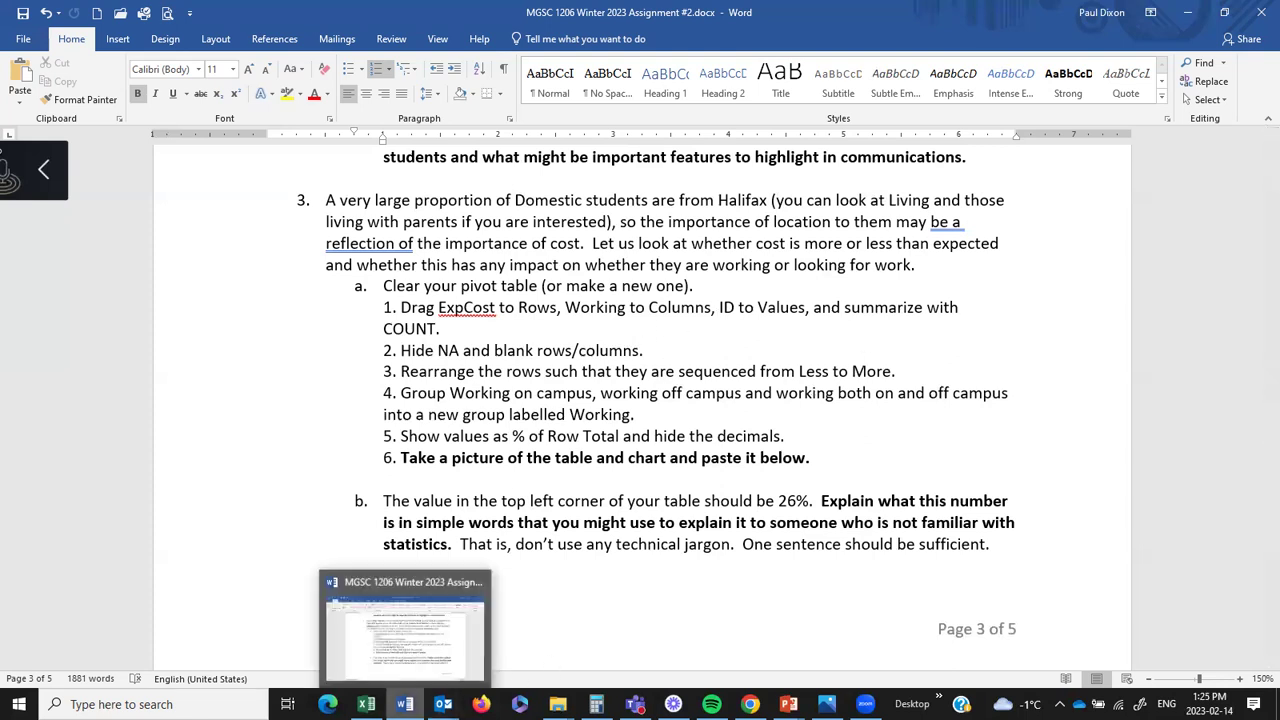
{"action": "left_click", "coordinate": [366, 704]}
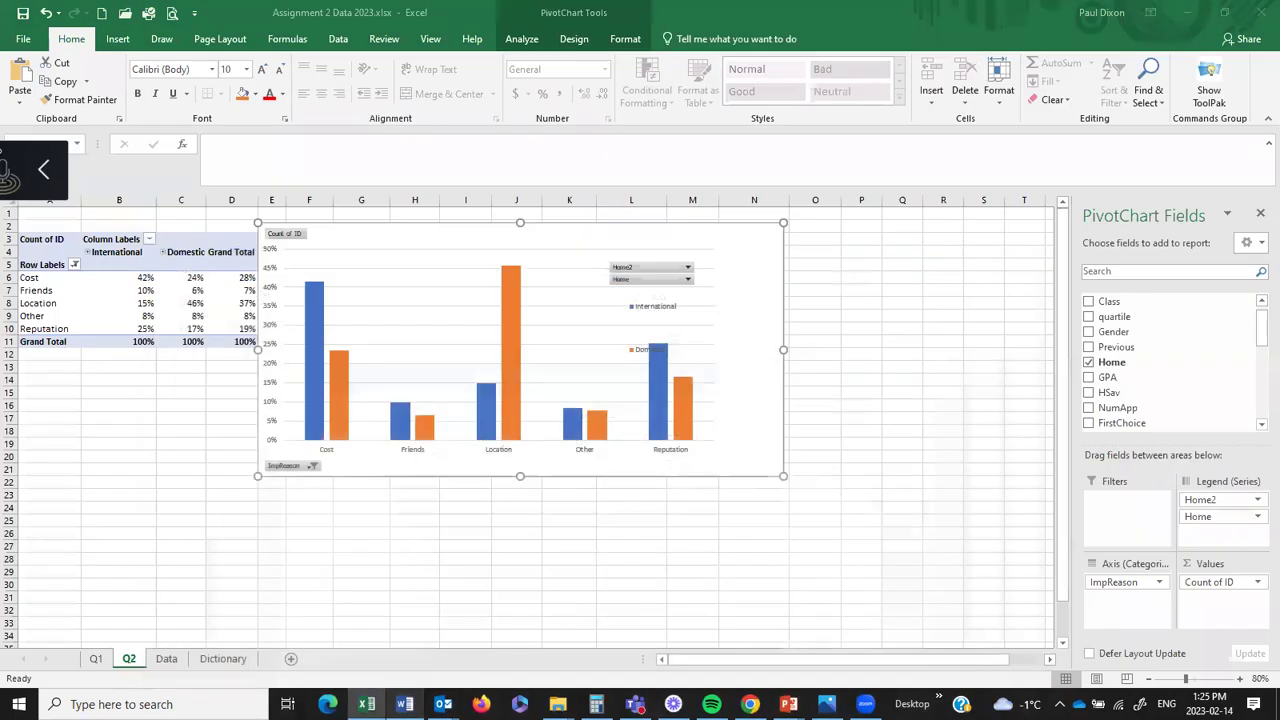
- Insert a PivotTable from the Data sheet's Table1 onto a new worksheet, Sheet3
{"action": "left_click", "coordinate": [166, 658]}
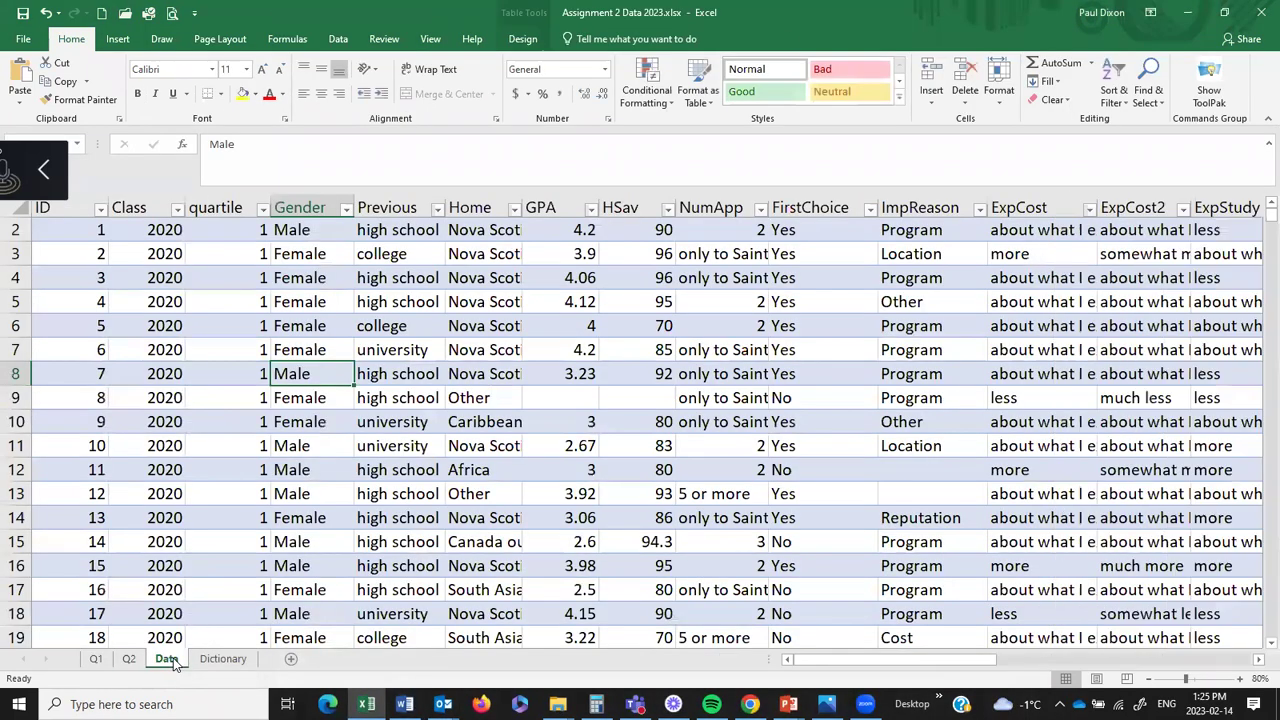
{"action": "right_click", "coordinate": [328, 376]}
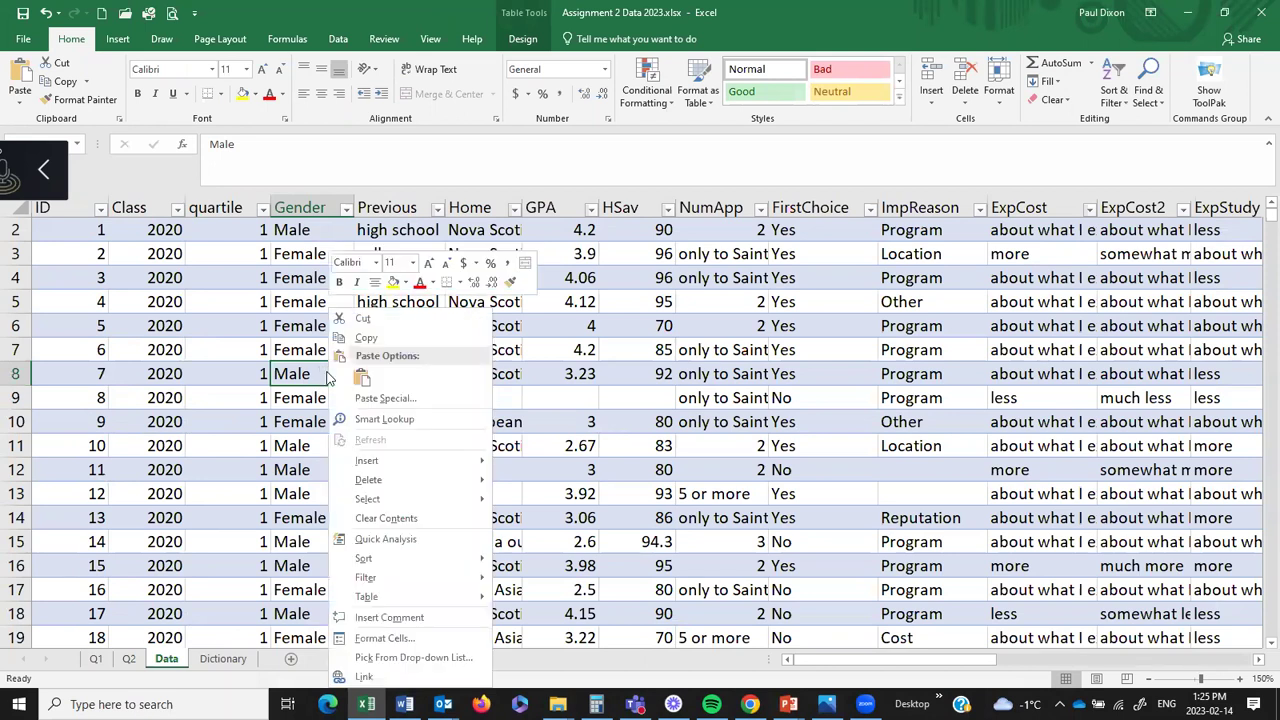
{"action": "key", "text": "Escape"}
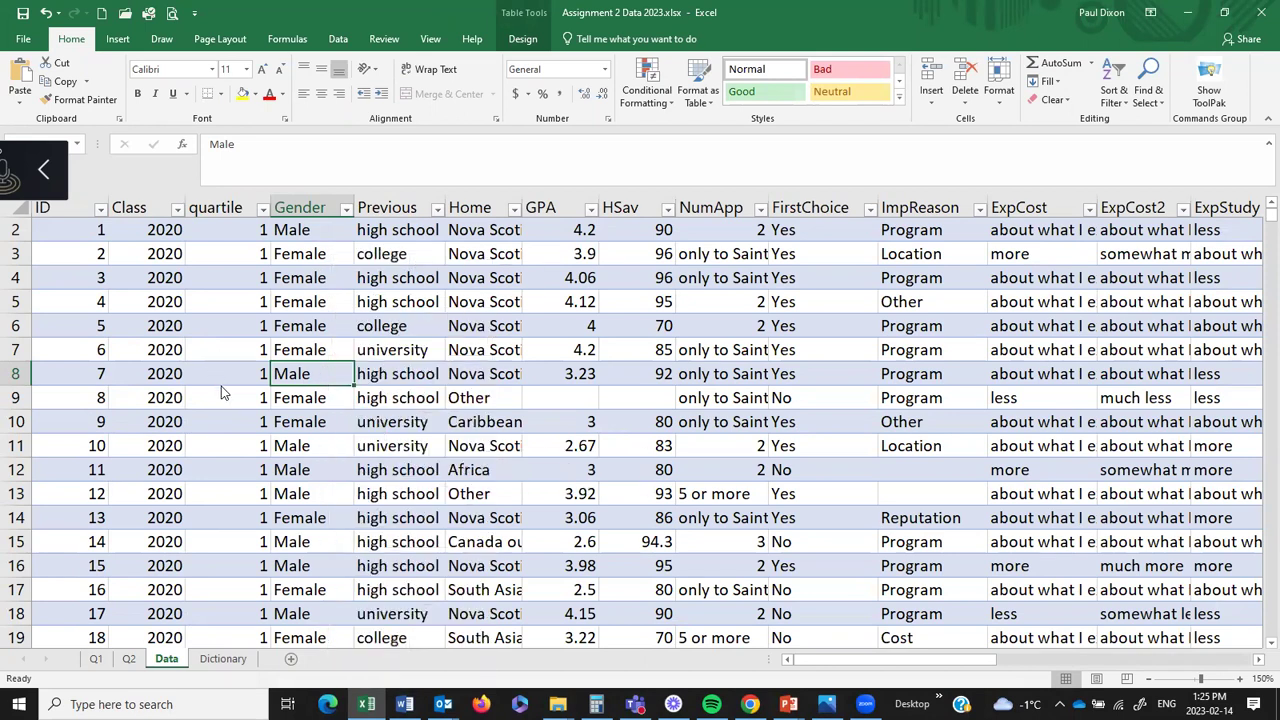
{"action": "left_click", "coordinate": [118, 40]}
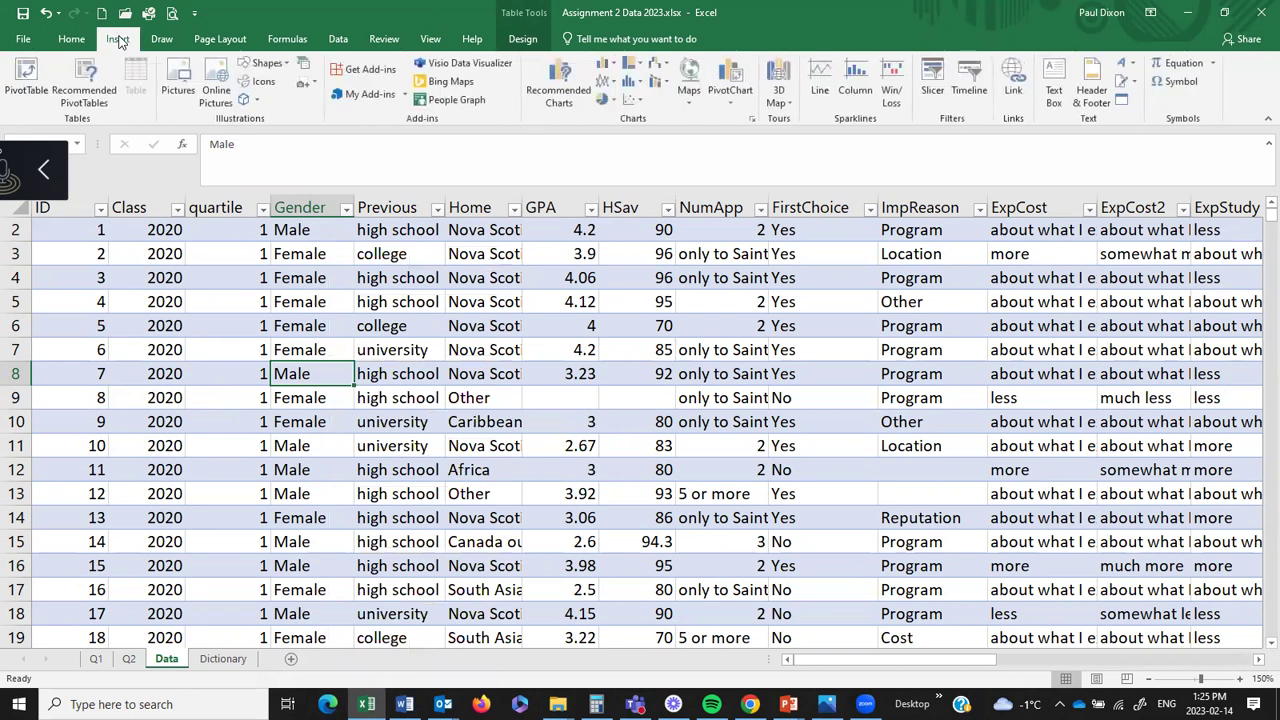
{"action": "left_click", "coordinate": [24, 78]}
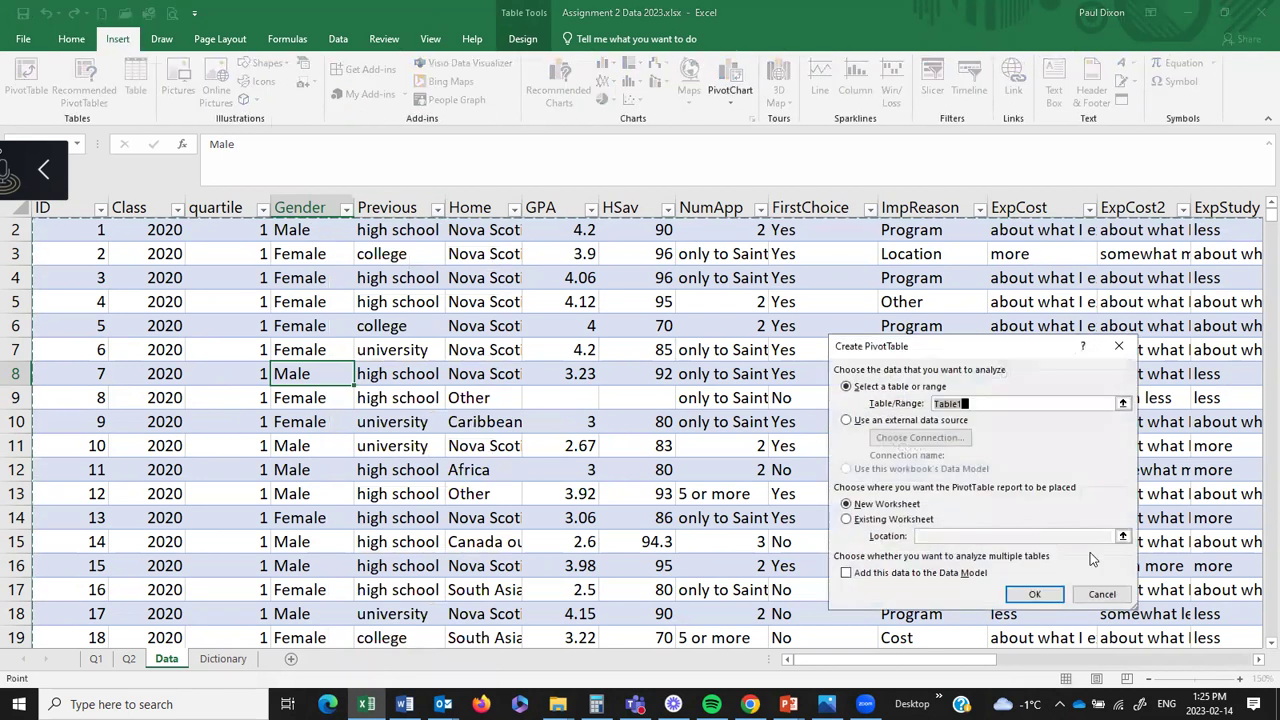
{"action": "left_click", "coordinate": [1036, 597]}
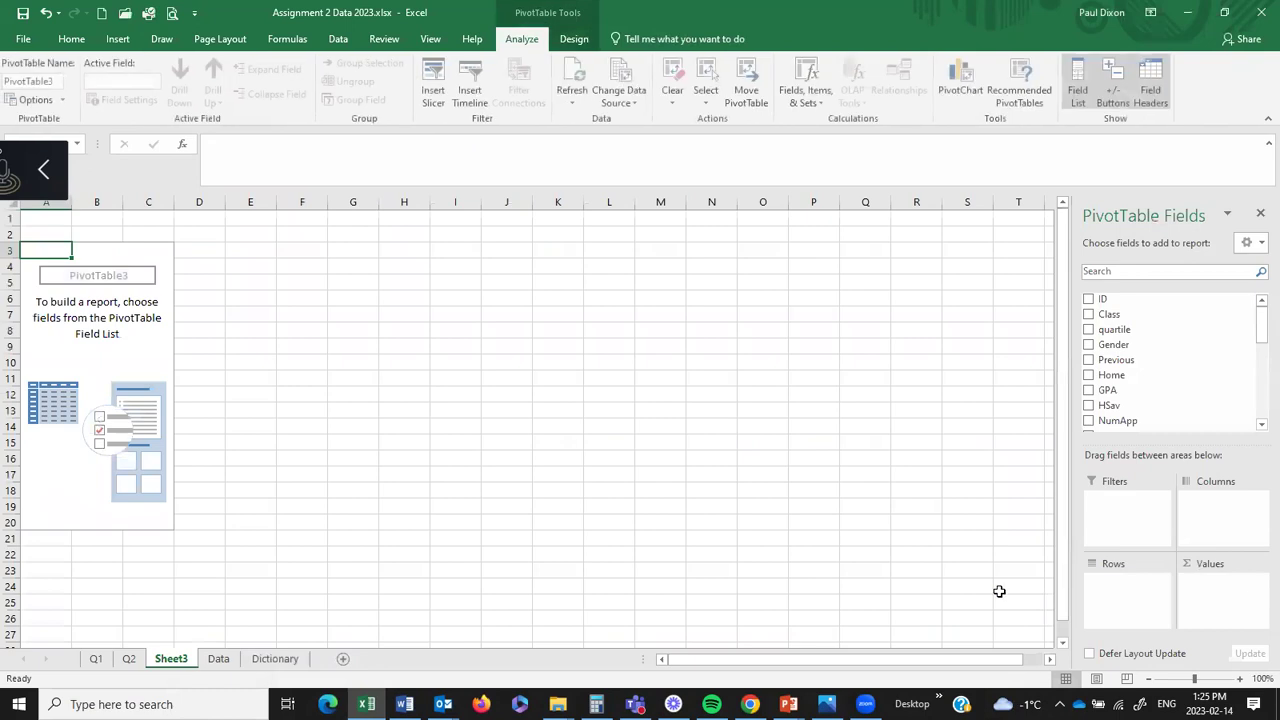
- Zoom to 150% and lay out PivotTable3 with ID as values, ExpCost rows, Working columns
{"action": "left_click", "coordinate": [1240, 679]}
{"action": "left_click", "coordinate": [1240, 679]}
{"action": "left_click", "coordinate": [1240, 679]}
{"action": "left_click", "coordinate": [1240, 679]}
{"action": "left_click", "coordinate": [1240, 679]}
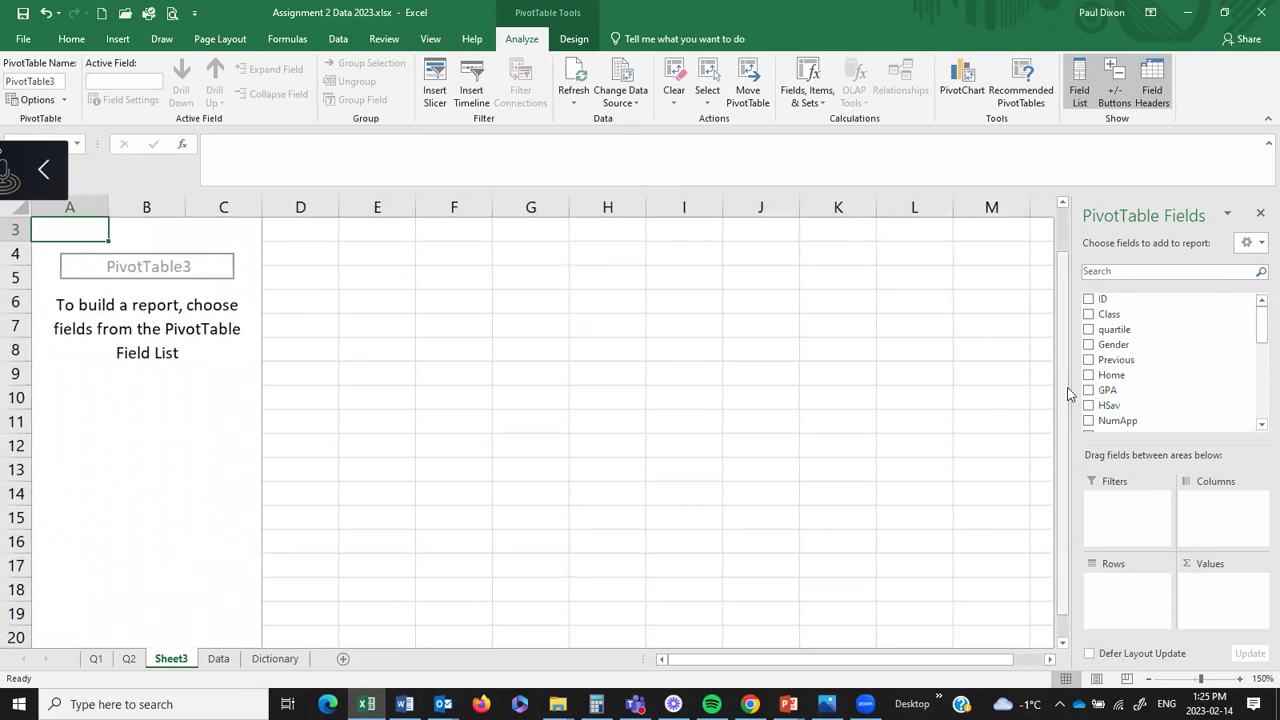
{"action": "left_click_drag", "start_coordinate": [1063, 387], "coordinate": [1063, 348]}
{"action": "left_click_drag", "start_coordinate": [1125, 305], "coordinate": [1206, 591]}
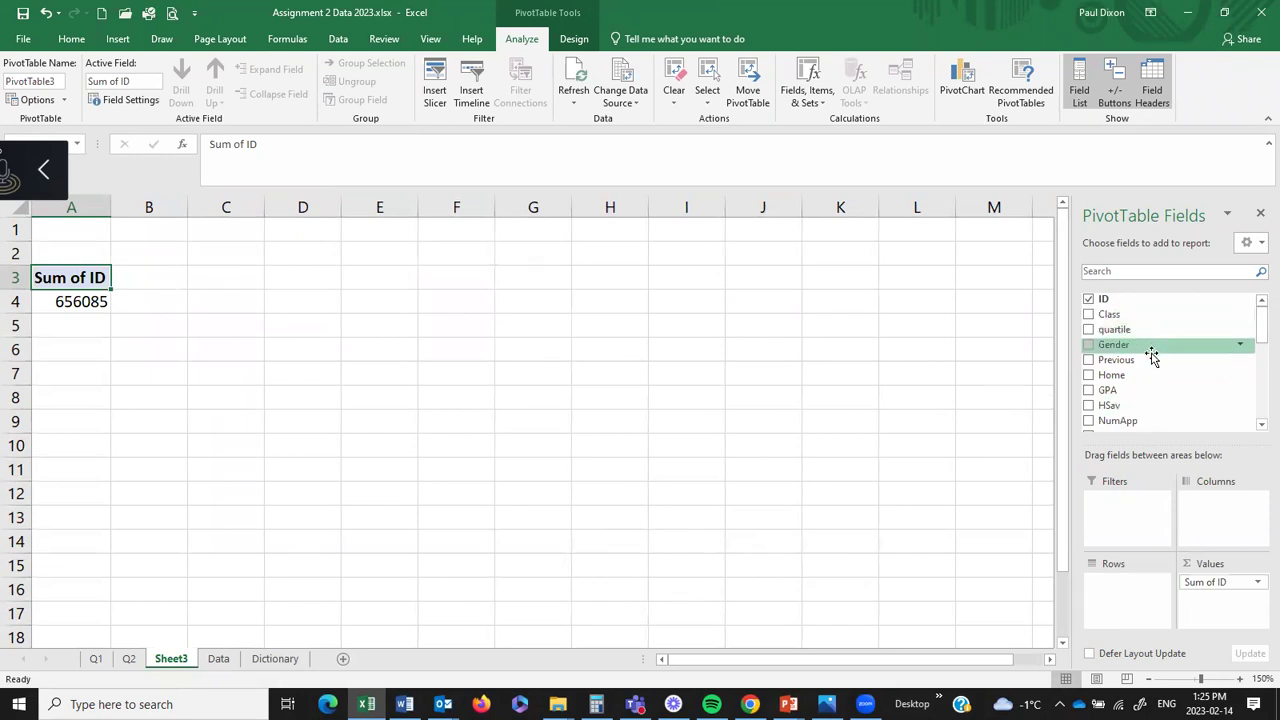
{"action": "left_click_drag", "start_coordinate": [1258, 322], "coordinate": [1134, 597]}
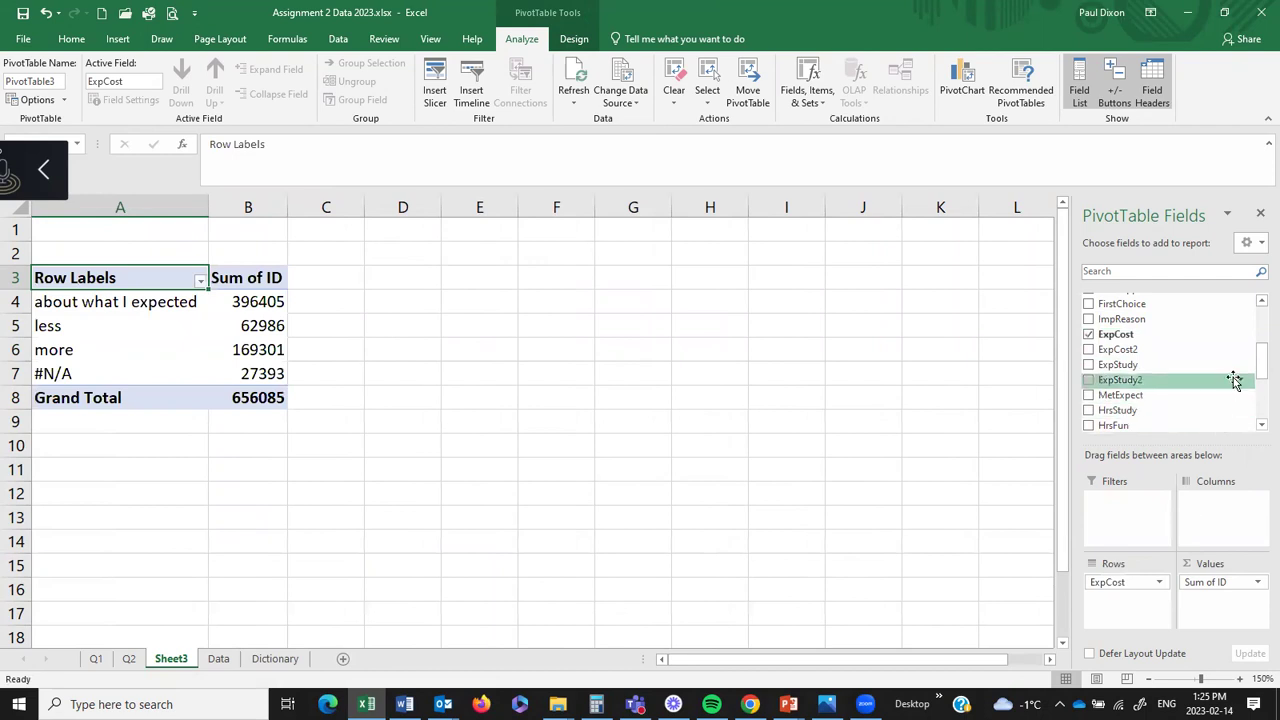
{"action": "left_click_drag", "start_coordinate": [1258, 365], "coordinate": [1214, 510]}
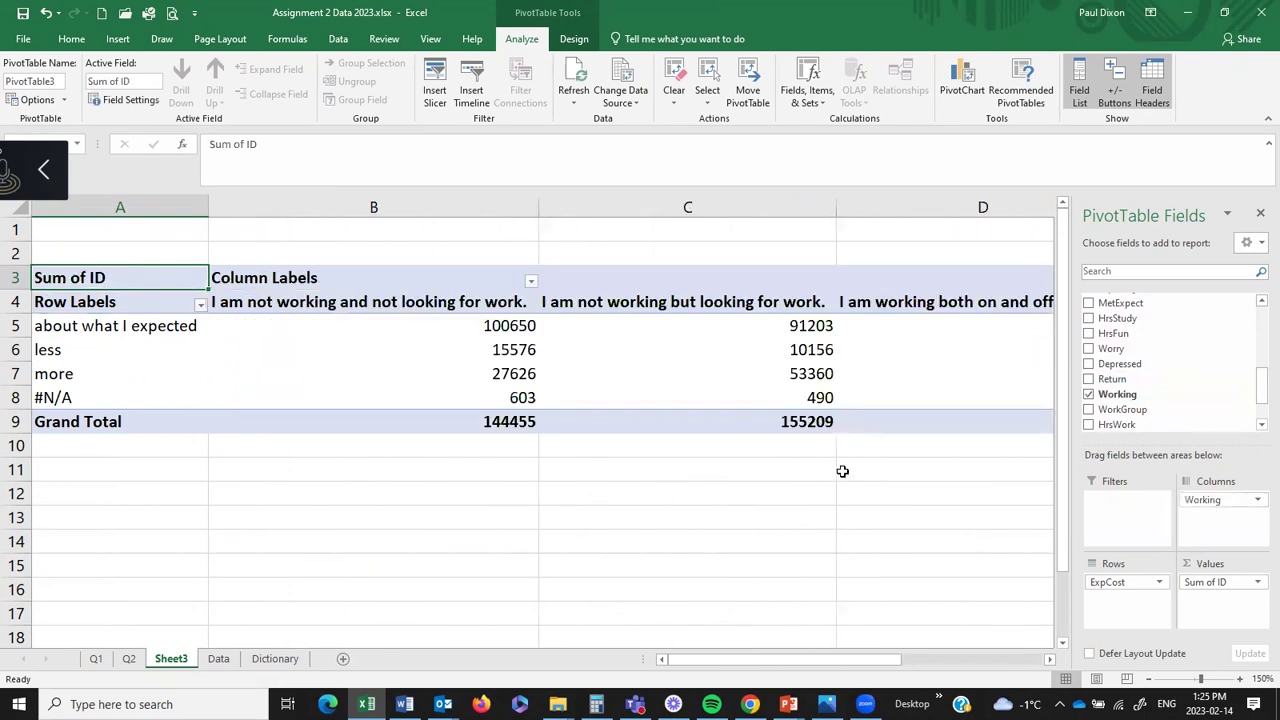
- Summarize the ID values by Count, then bring the Word assignment forward
{"action": "left_click", "coordinate": [513, 326]}
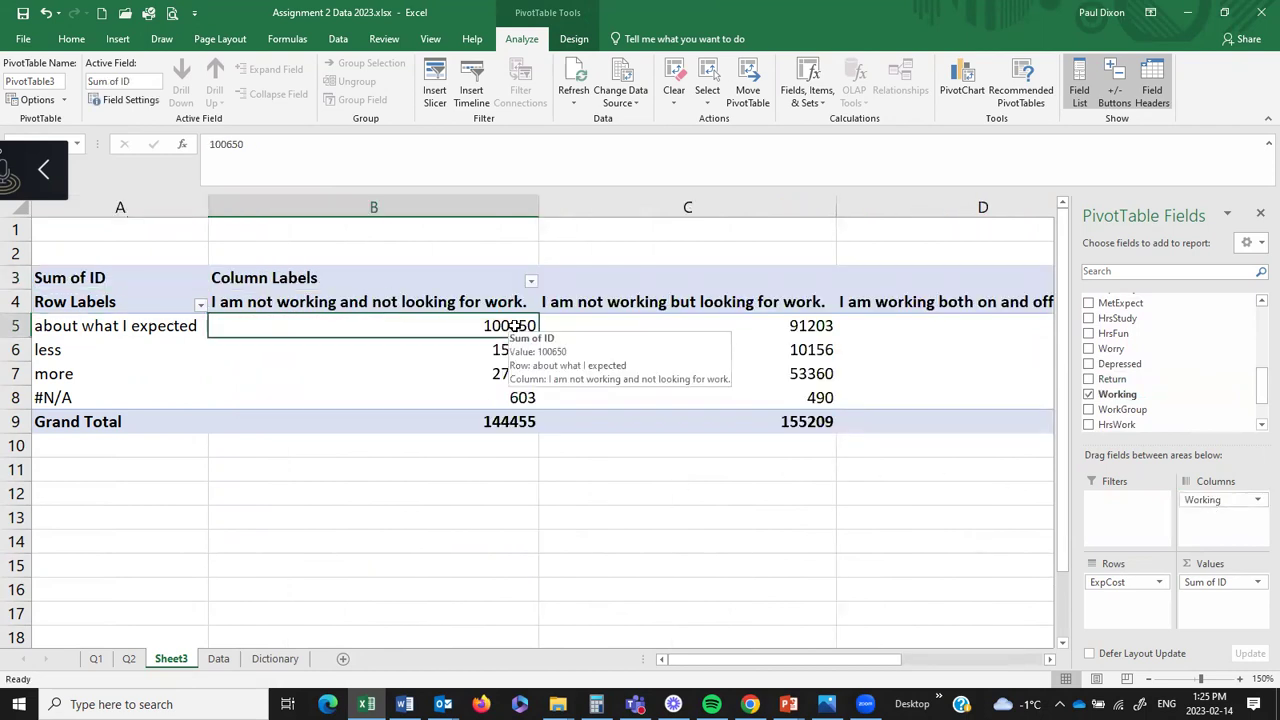
{"action": "right_click", "coordinate": [517, 331]}
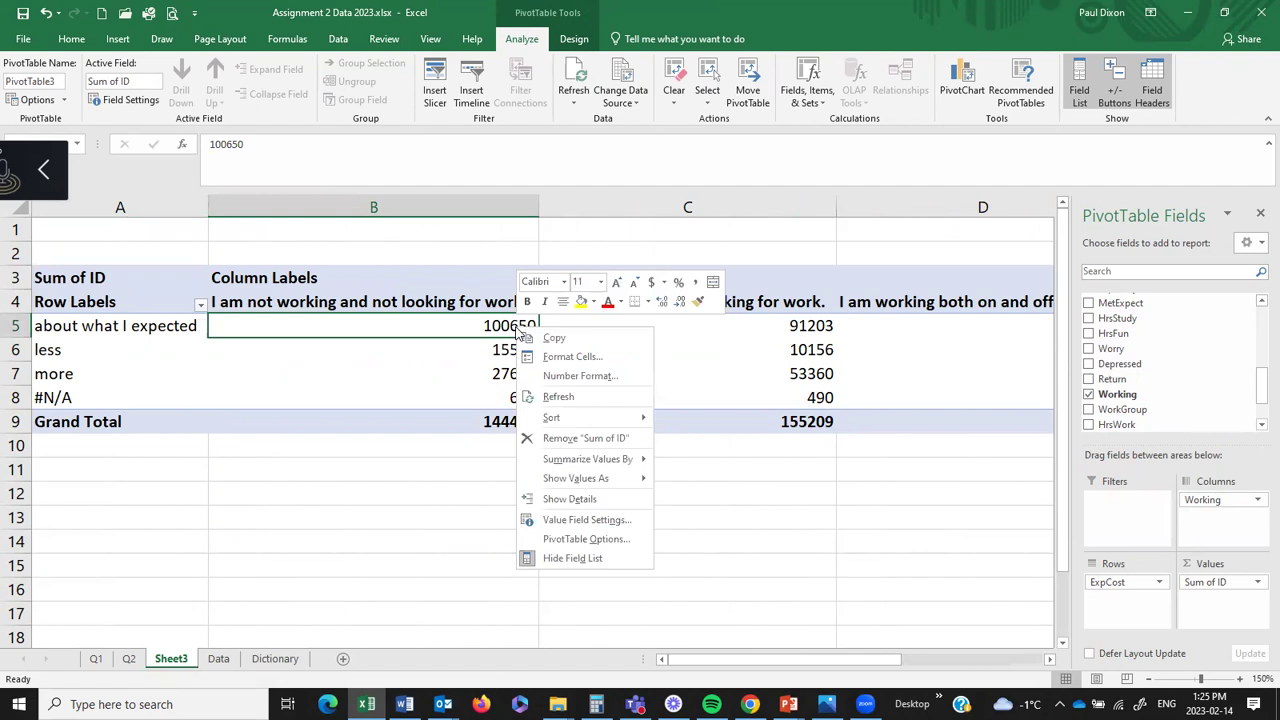
{"action": "mouse_move", "coordinate": [588, 458]}
{"action": "left_click", "coordinate": [701, 477]}
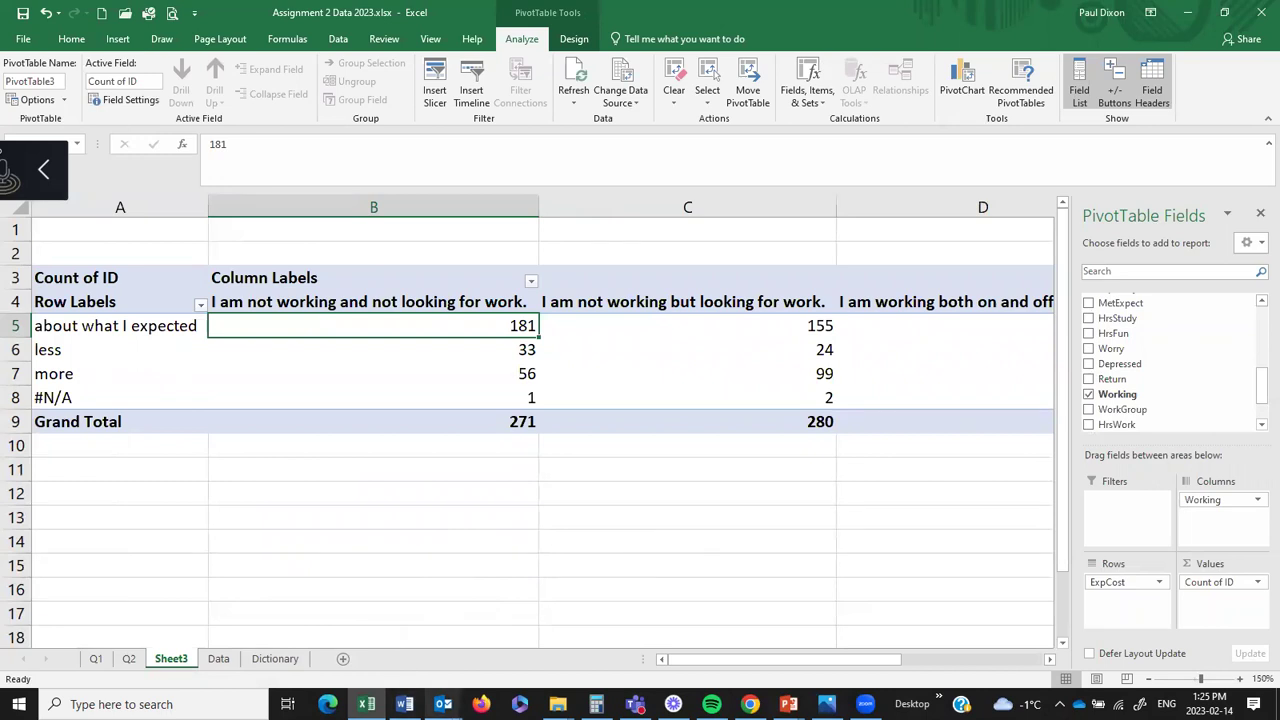
{"action": "mouse_move", "coordinate": [404, 704]}
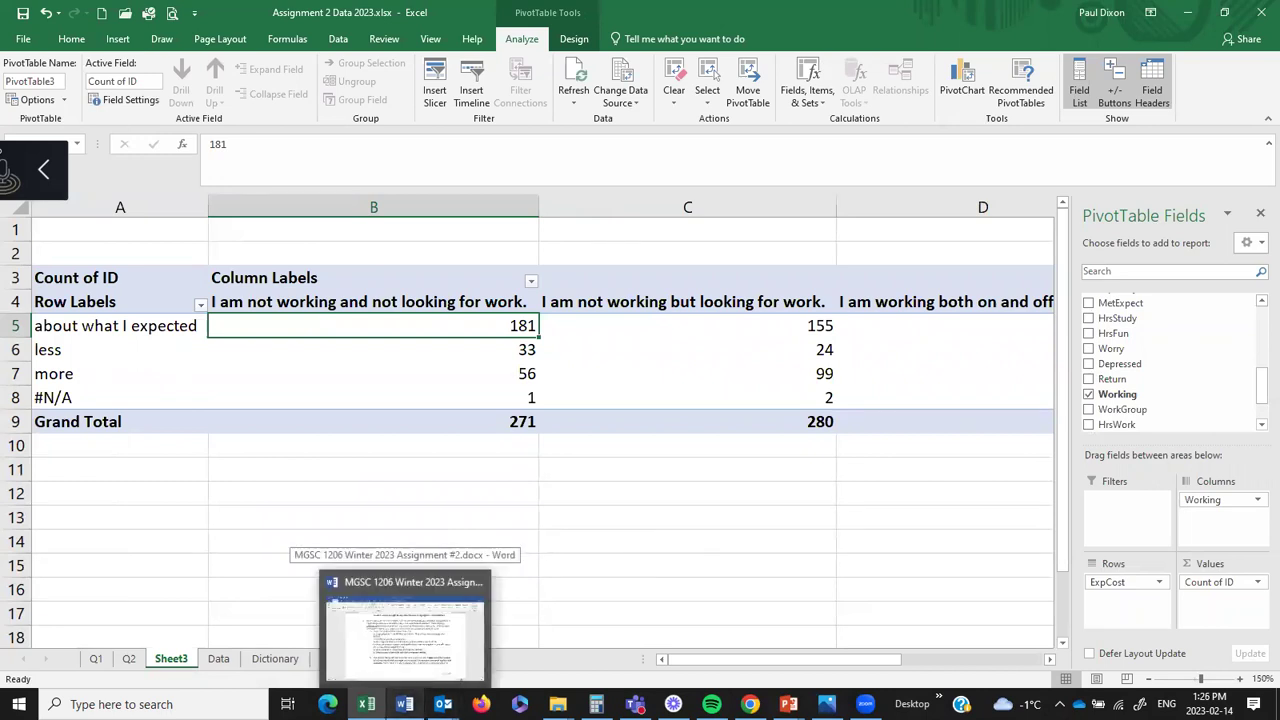
{"action": "left_click", "coordinate": [404, 630]}
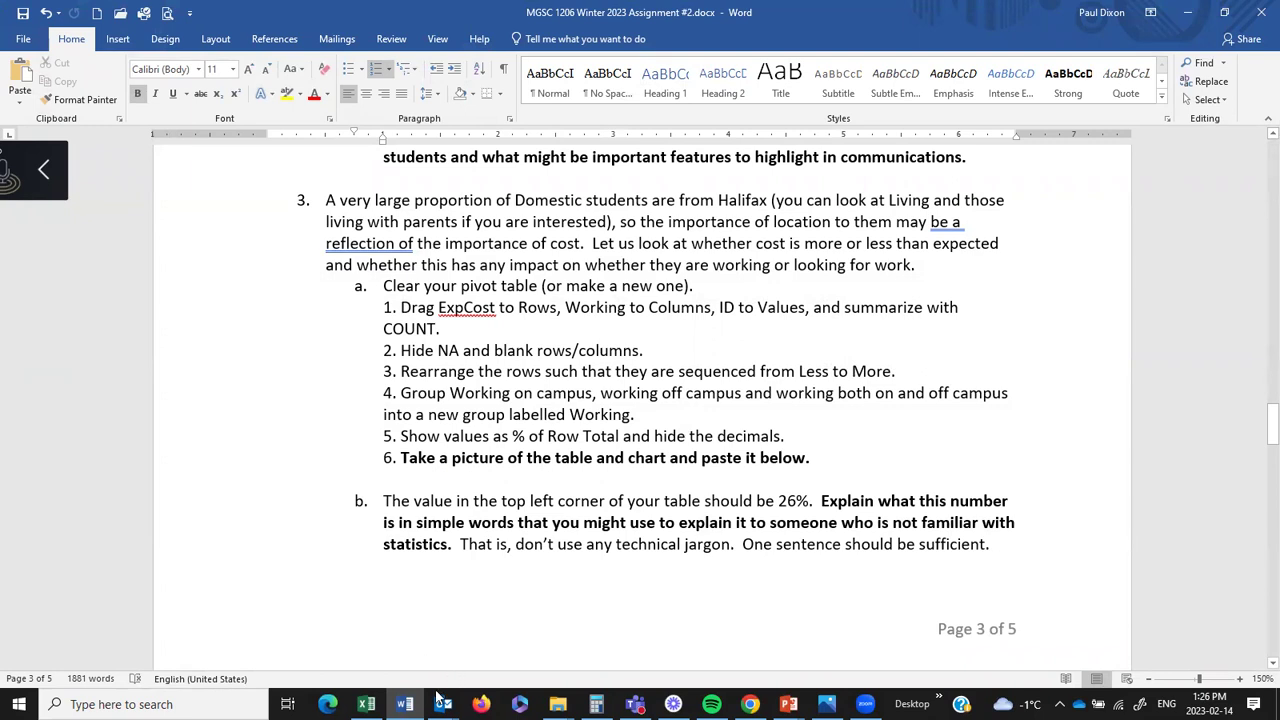
- Read question 3a in Word, then return to Excel's PivotTable3
{"action": "left_click", "coordinate": [366, 704]}
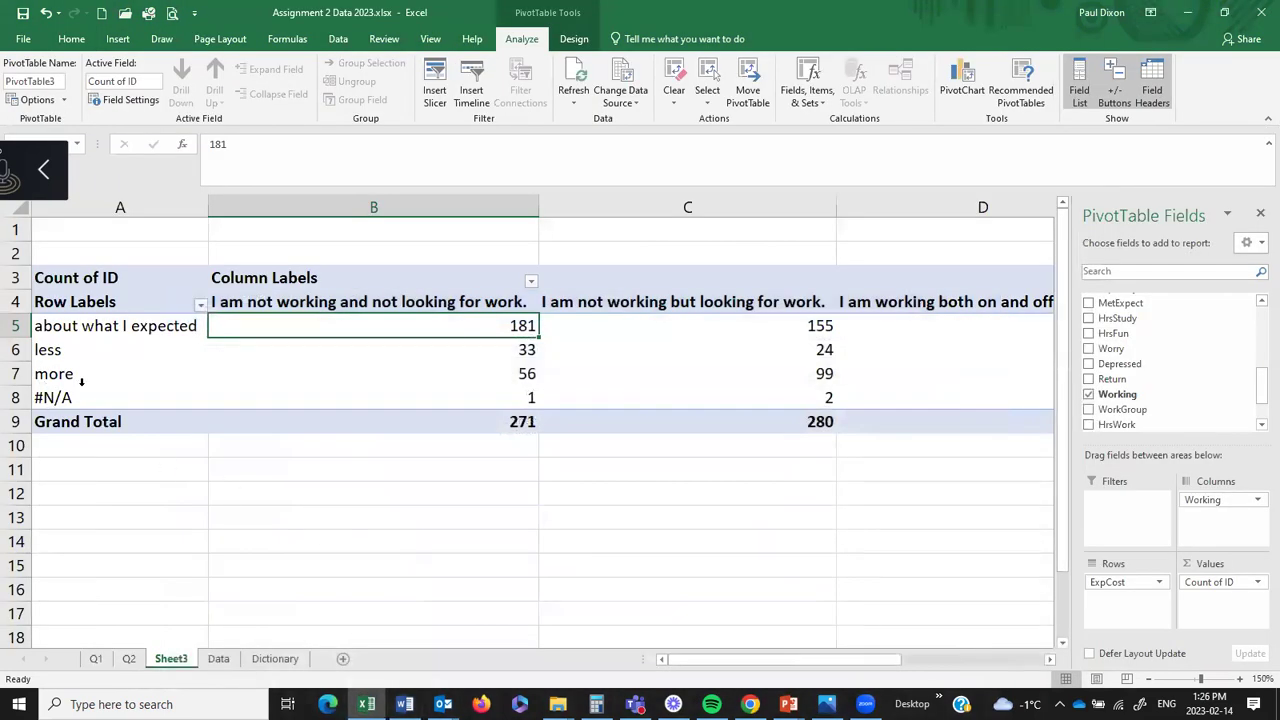
- Filter the #N/A item out of the pivot's row labels
{"action": "left_click", "coordinate": [200, 304]}
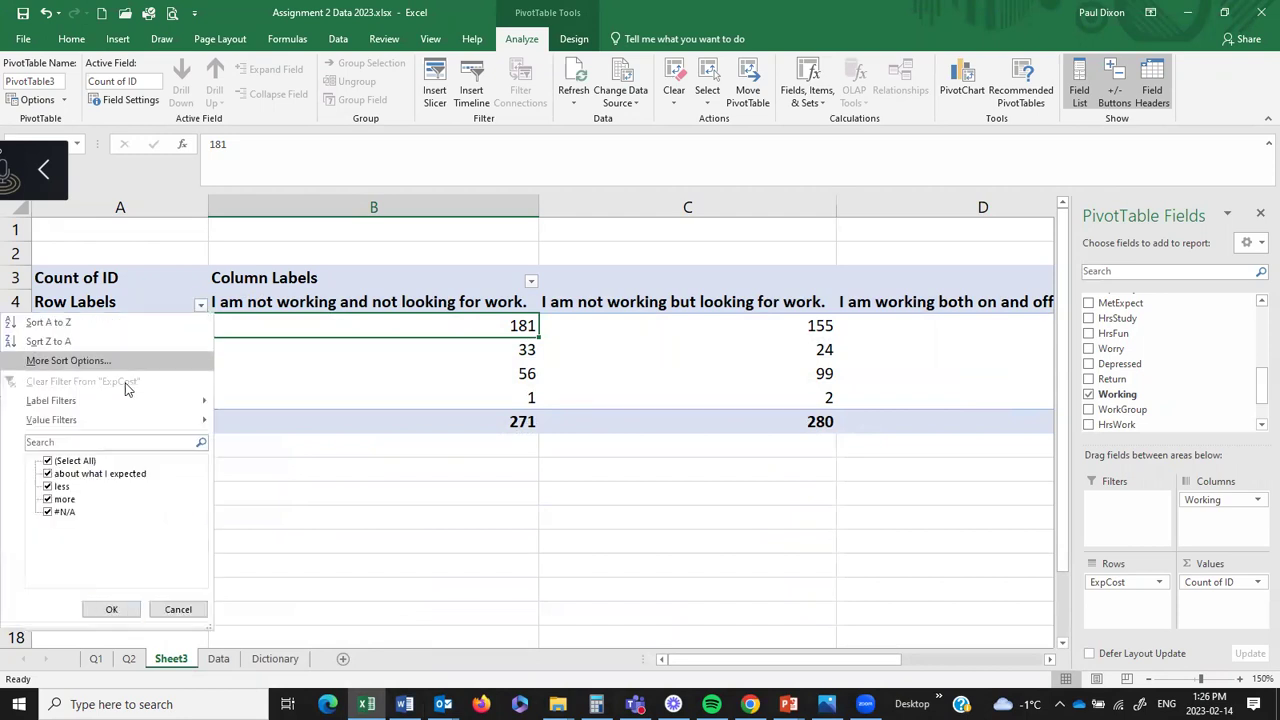
{"action": "left_click", "coordinate": [48, 512]}
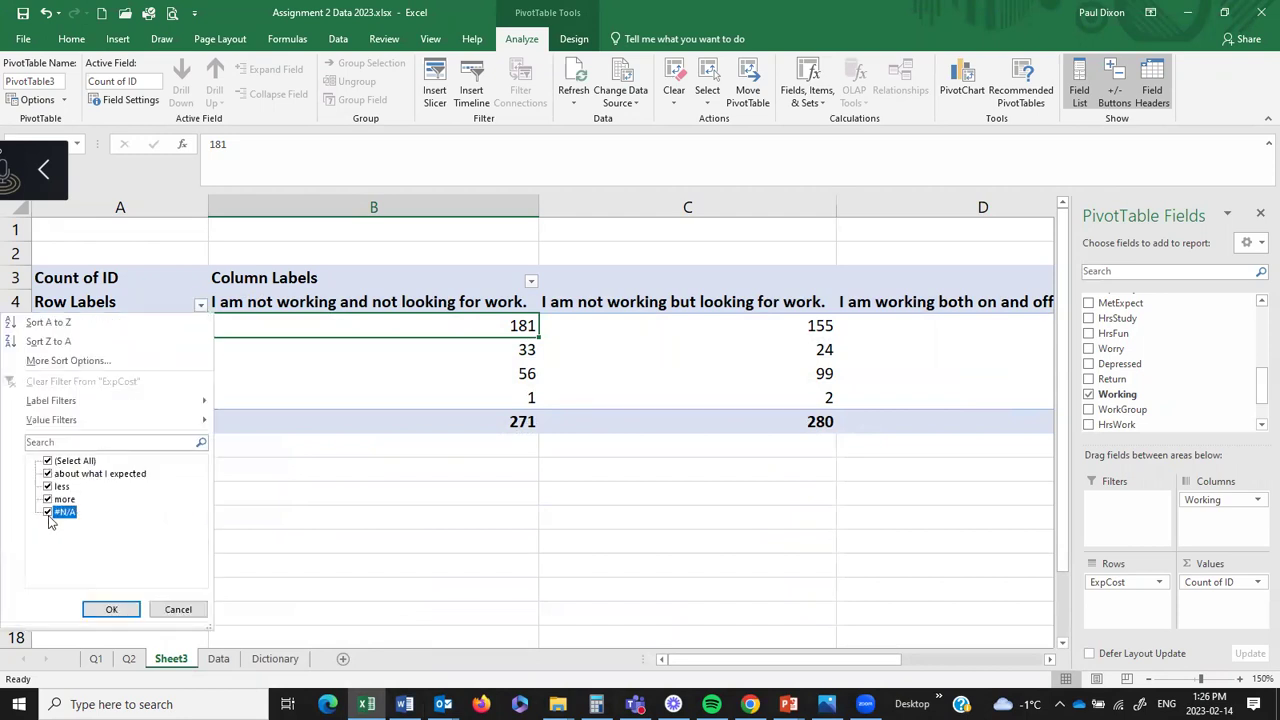
{"action": "left_click", "coordinate": [108, 609]}
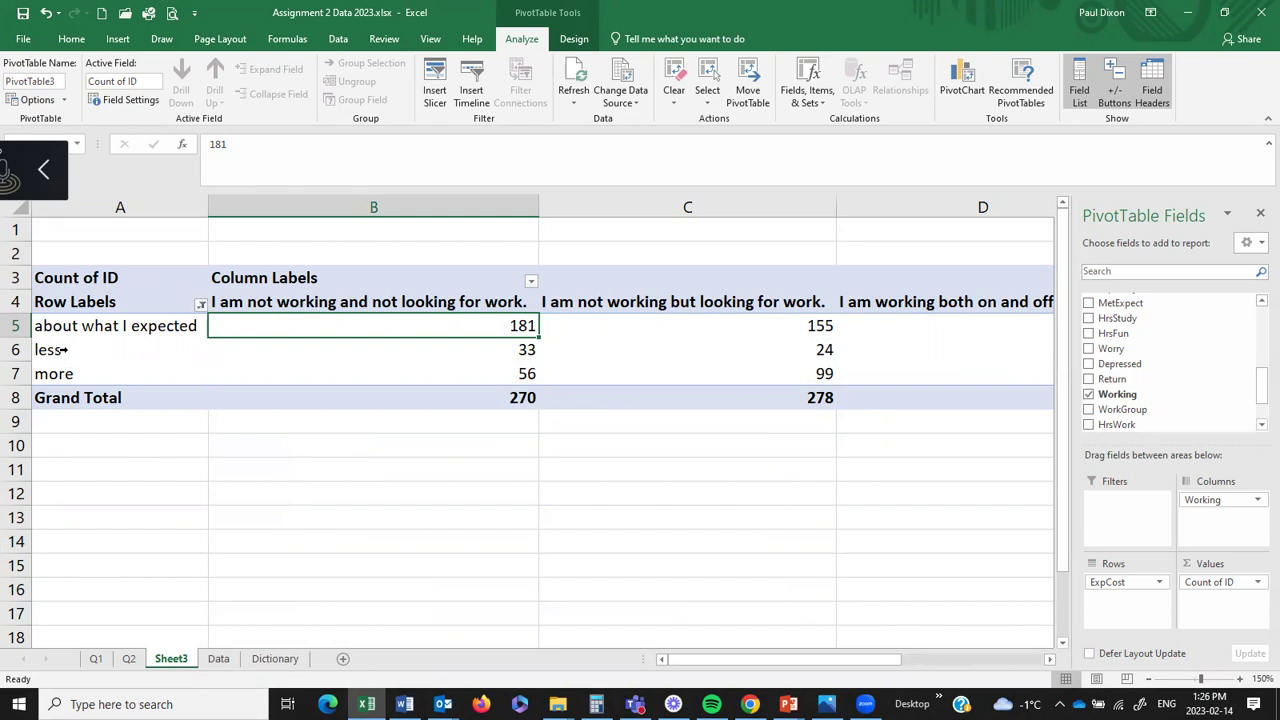
- Move the 'less' row to the beginning, above 'about what I expected'
{"action": "left_click", "coordinate": [64, 349]}
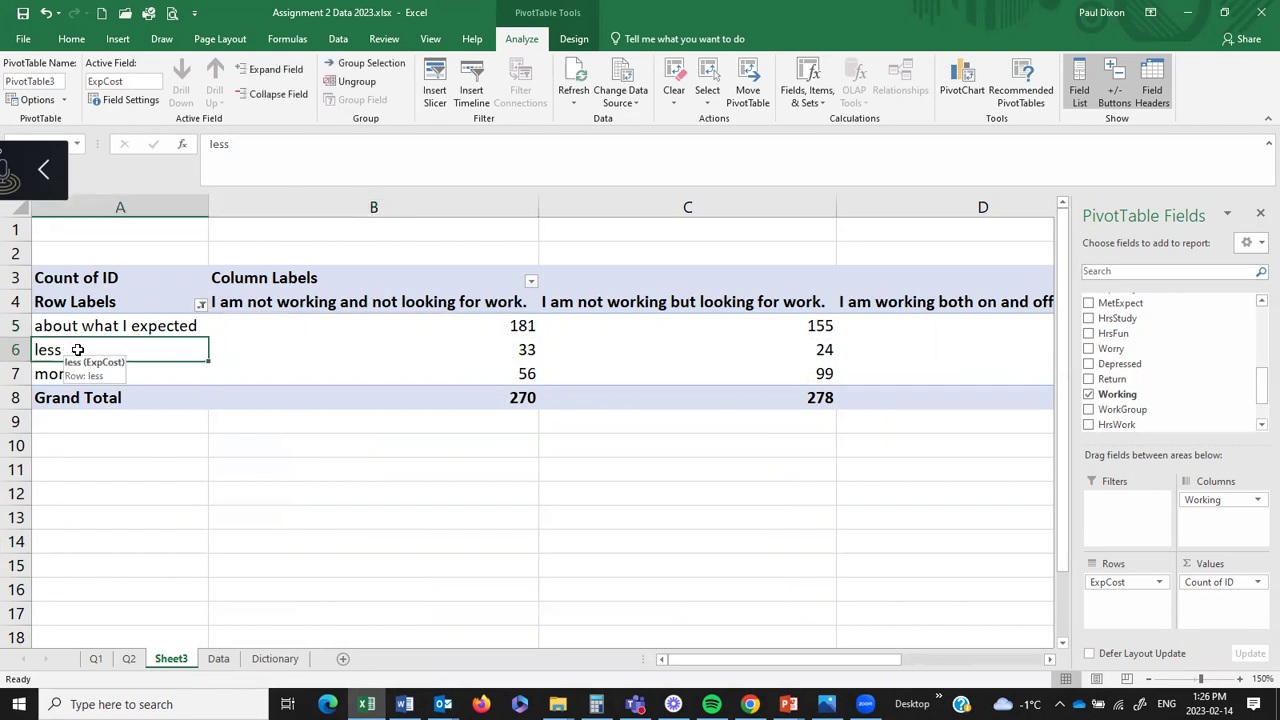
{"action": "right_click", "coordinate": [78, 351]}
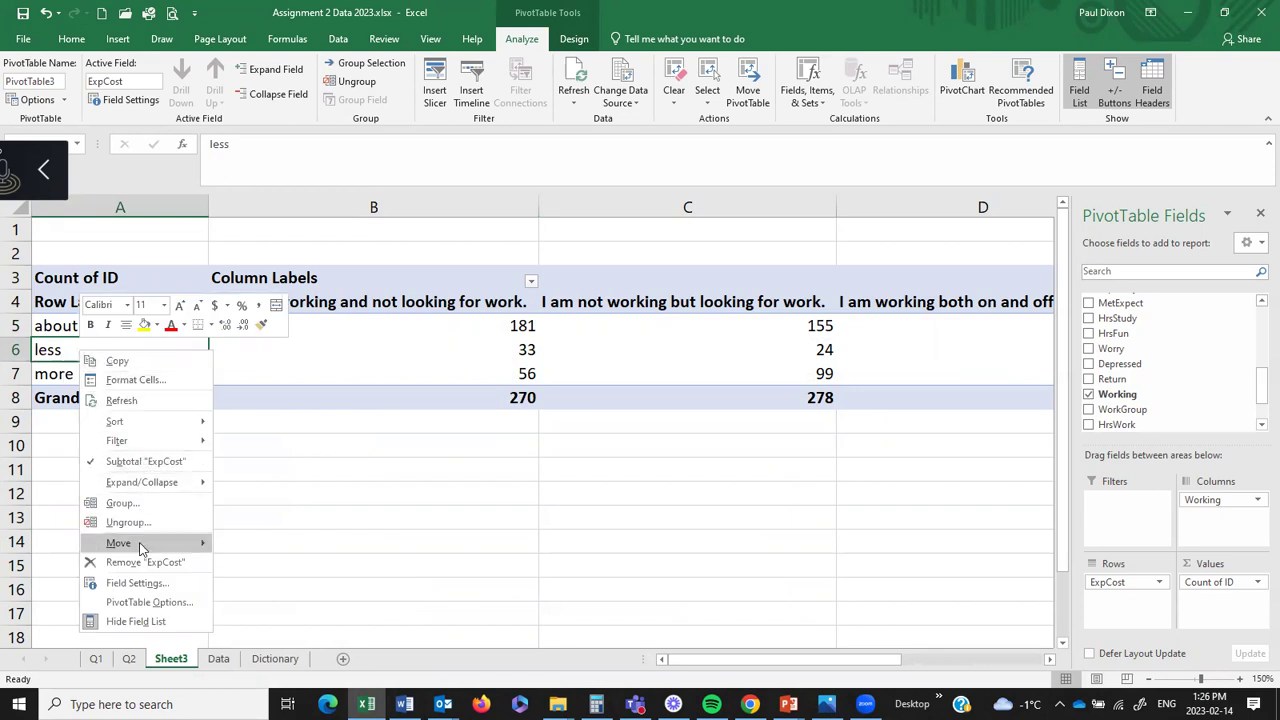
{"action": "mouse_move", "coordinate": [138, 545]}
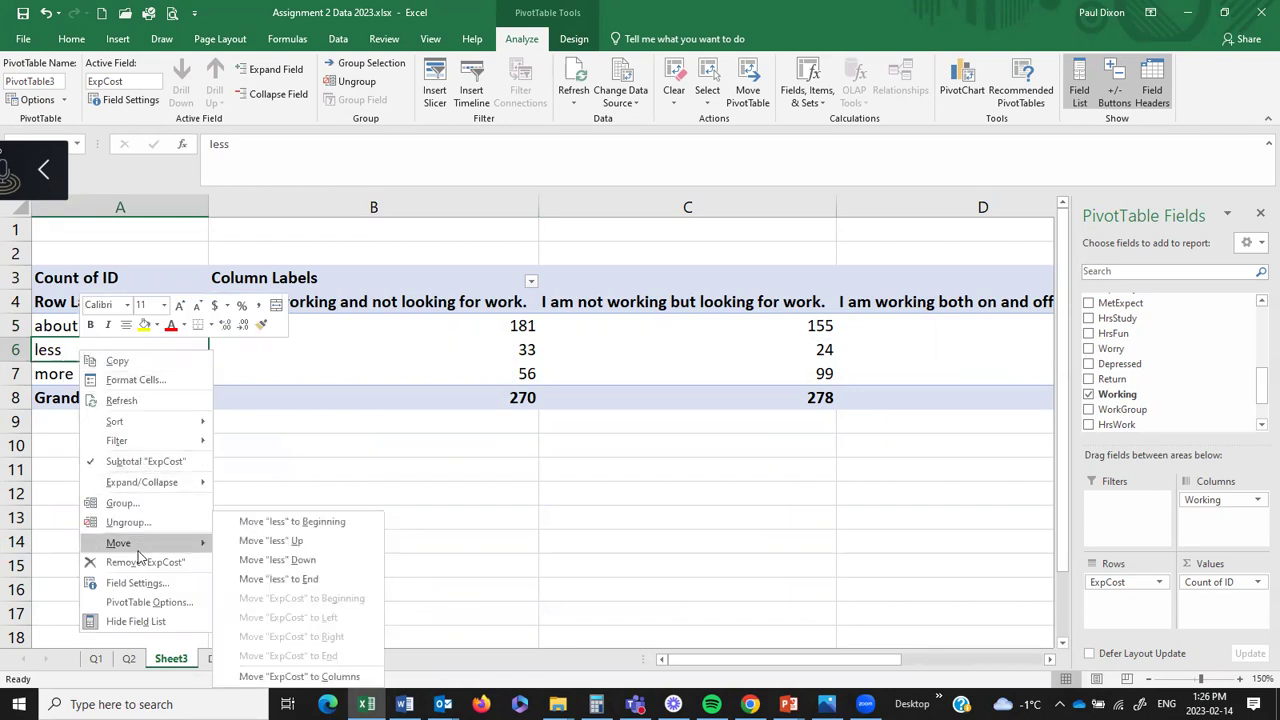
{"action": "left_click", "coordinate": [298, 523]}
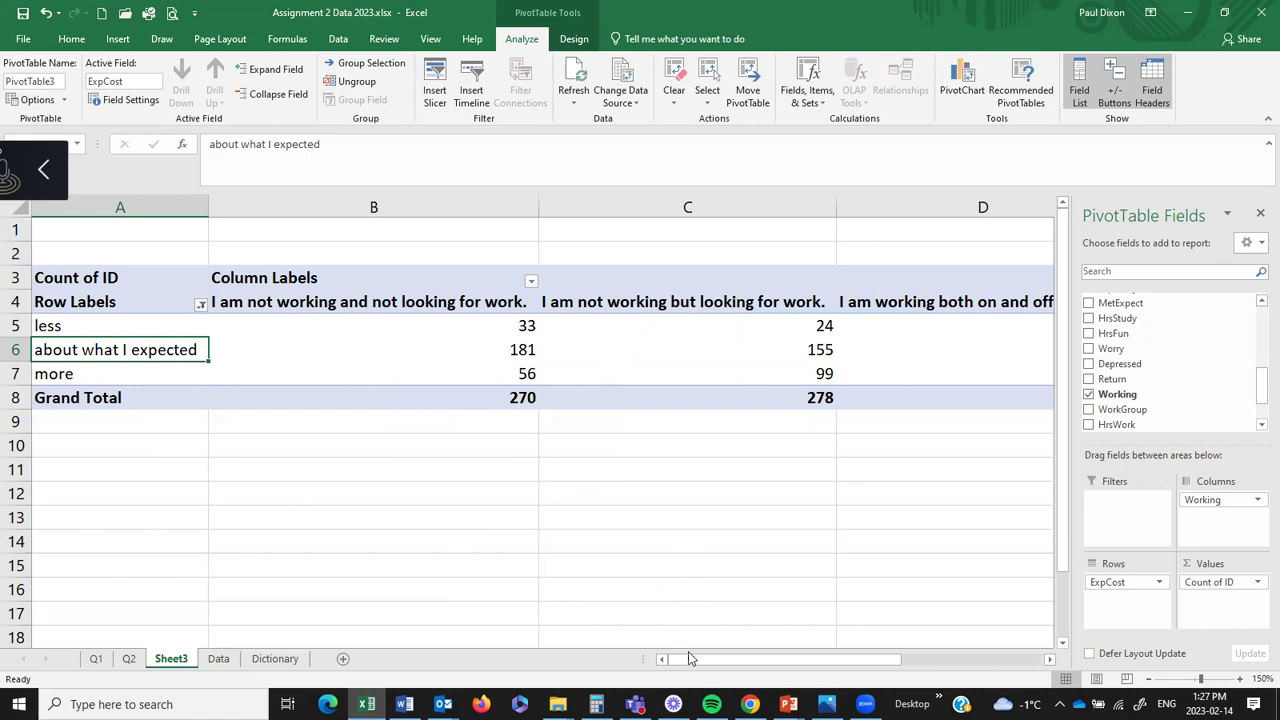
{"action": "left_click_drag", "start_coordinate": [695, 660], "coordinate": [829, 657]}
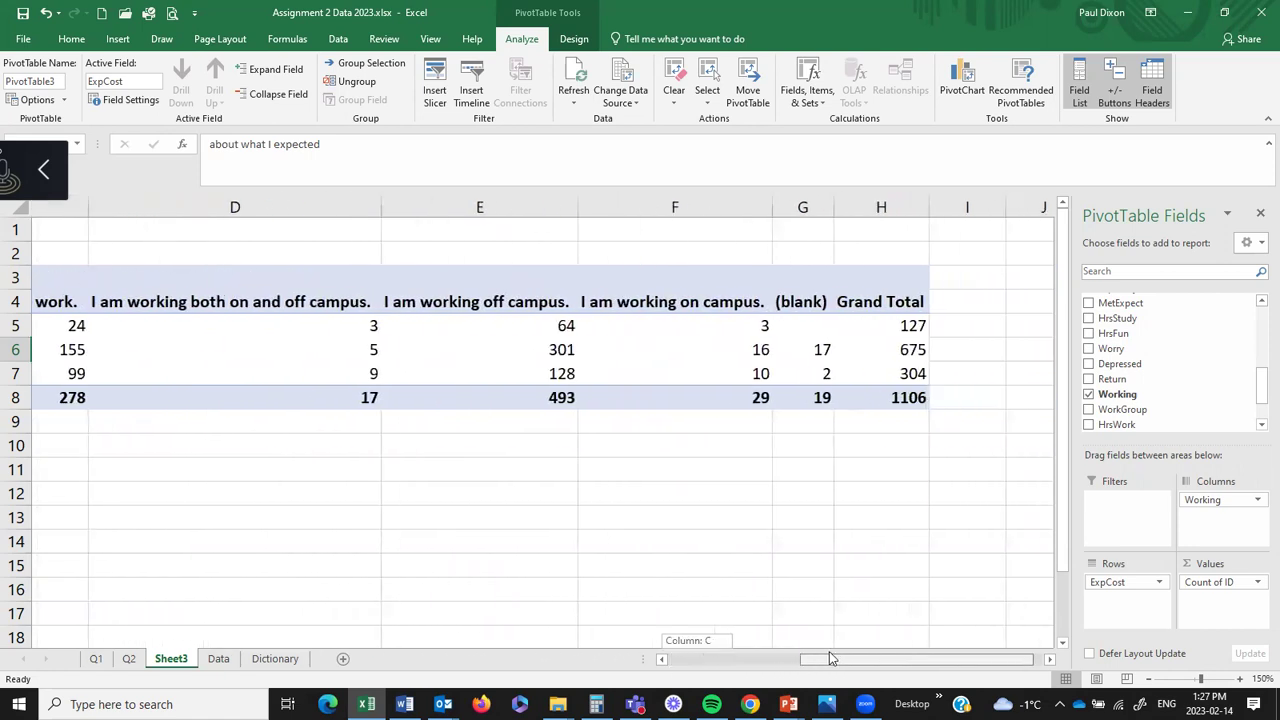
- Group the on-campus, off-campus and both working columns, collapsed and renamed Working
{"action": "left_click", "coordinate": [190, 302]}
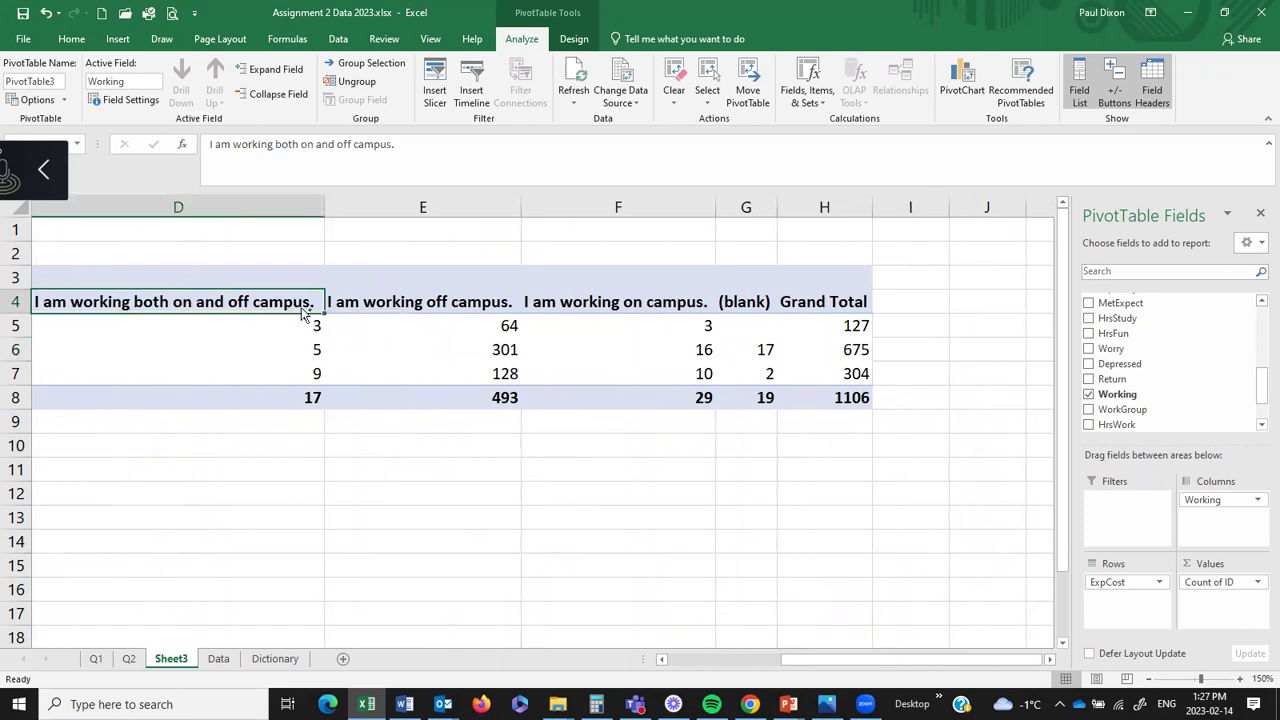
{"action": "left_click", "coordinate": [378, 302], "text": "ctrl"}
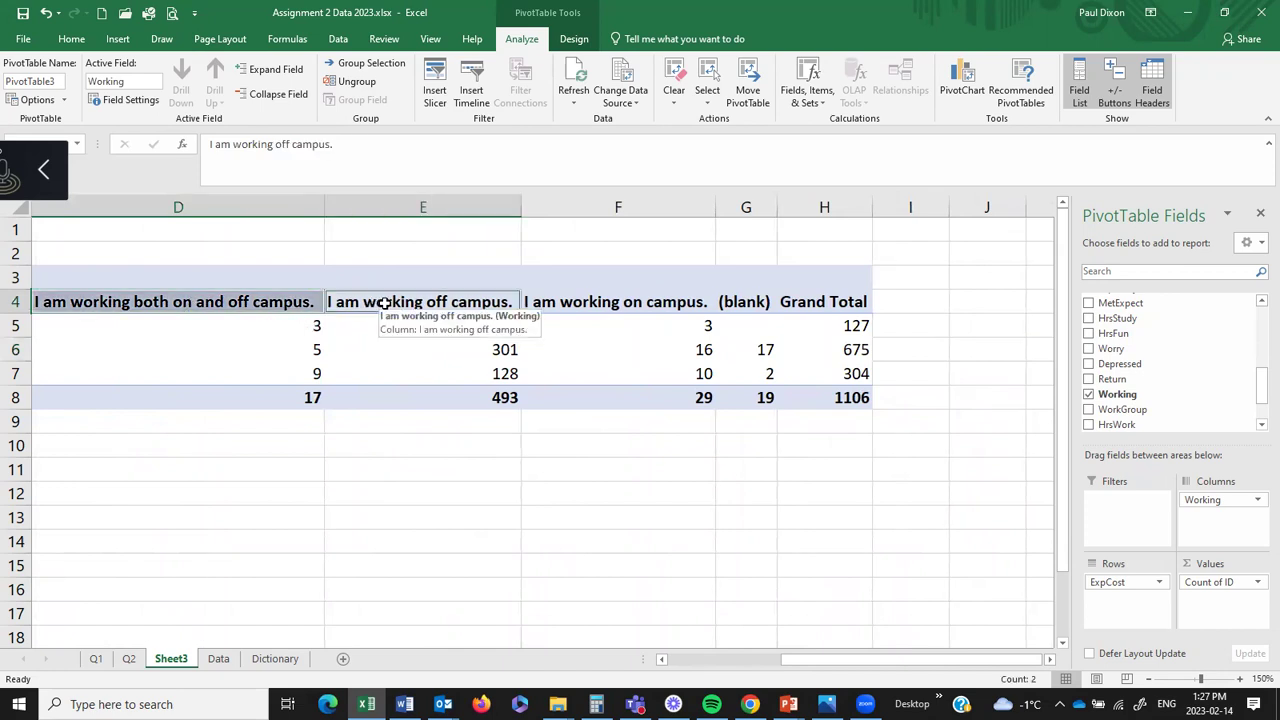
{"action": "left_click", "coordinate": [612, 303], "text": "ctrl"}
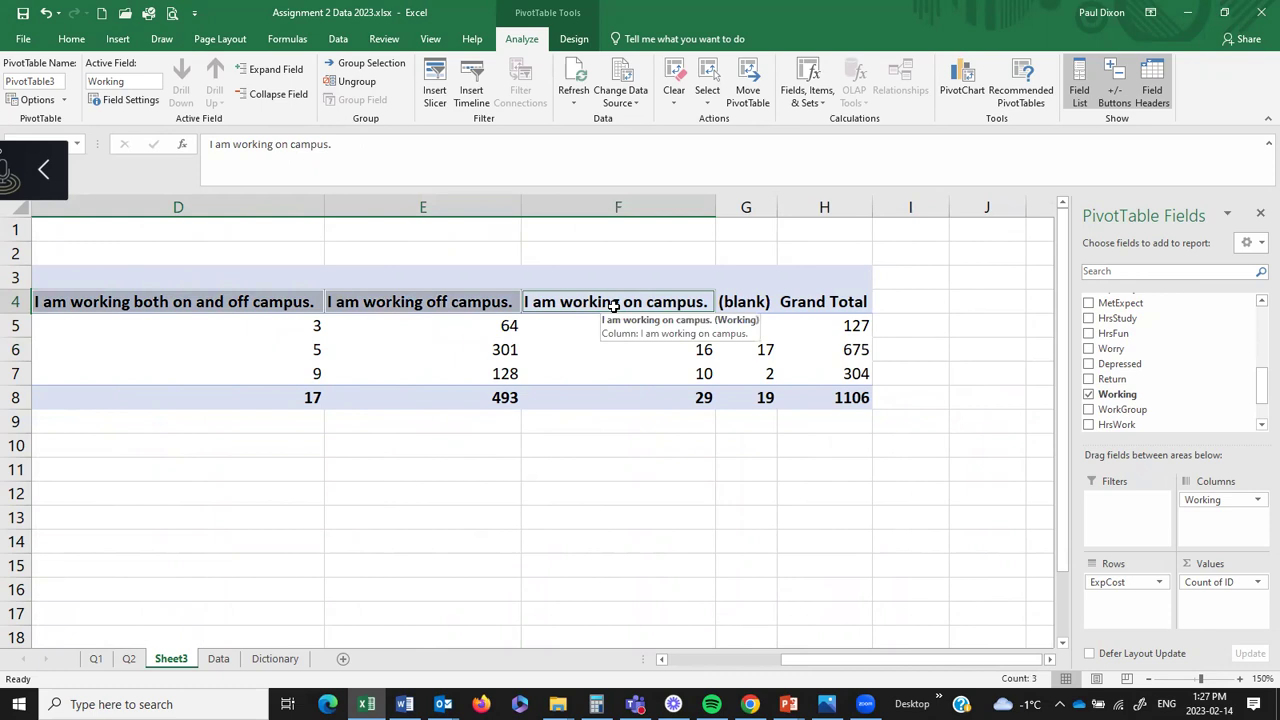
{"action": "right_click", "coordinate": [615, 307]}
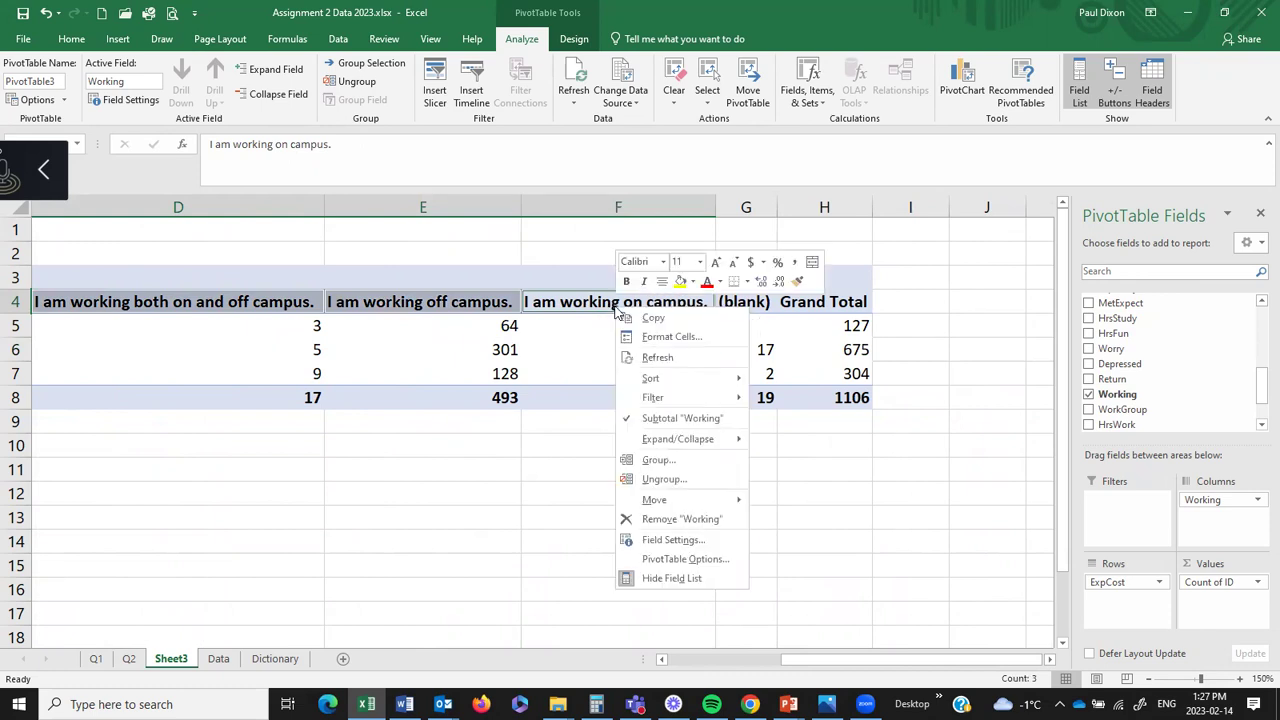
{"action": "left_click", "coordinate": [658, 459]}
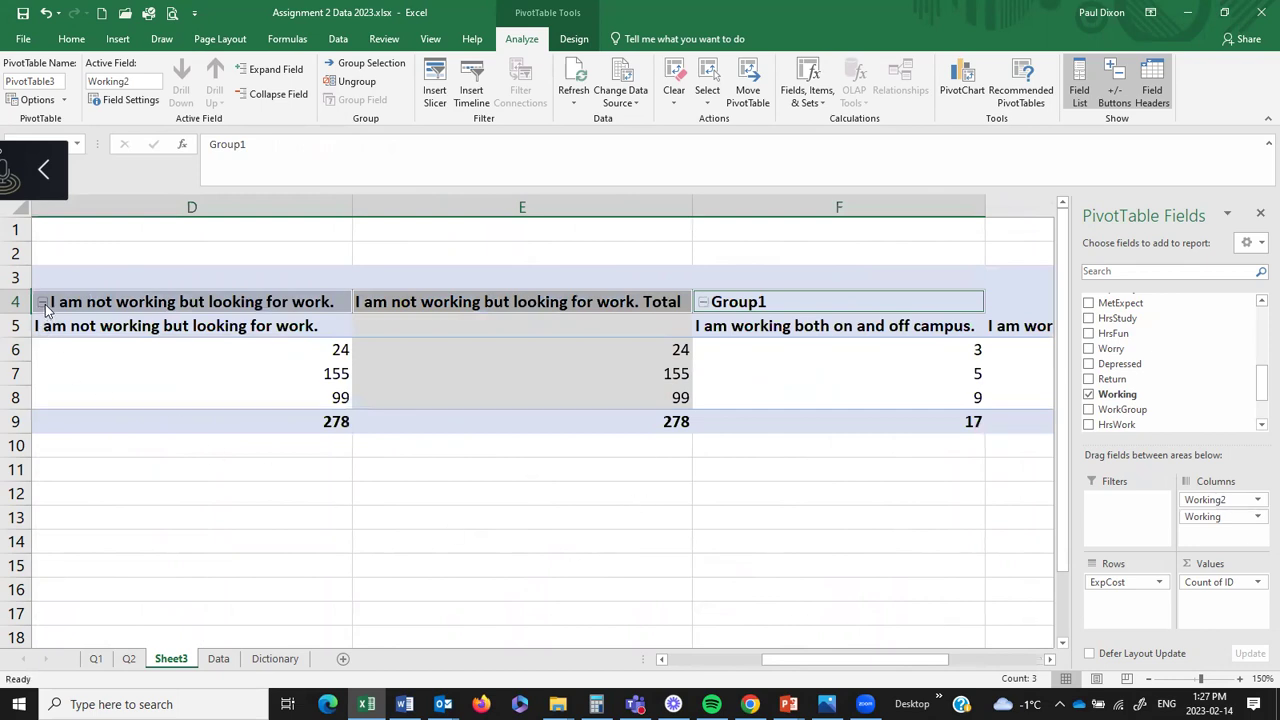
{"action": "left_click", "coordinate": [704, 302]}
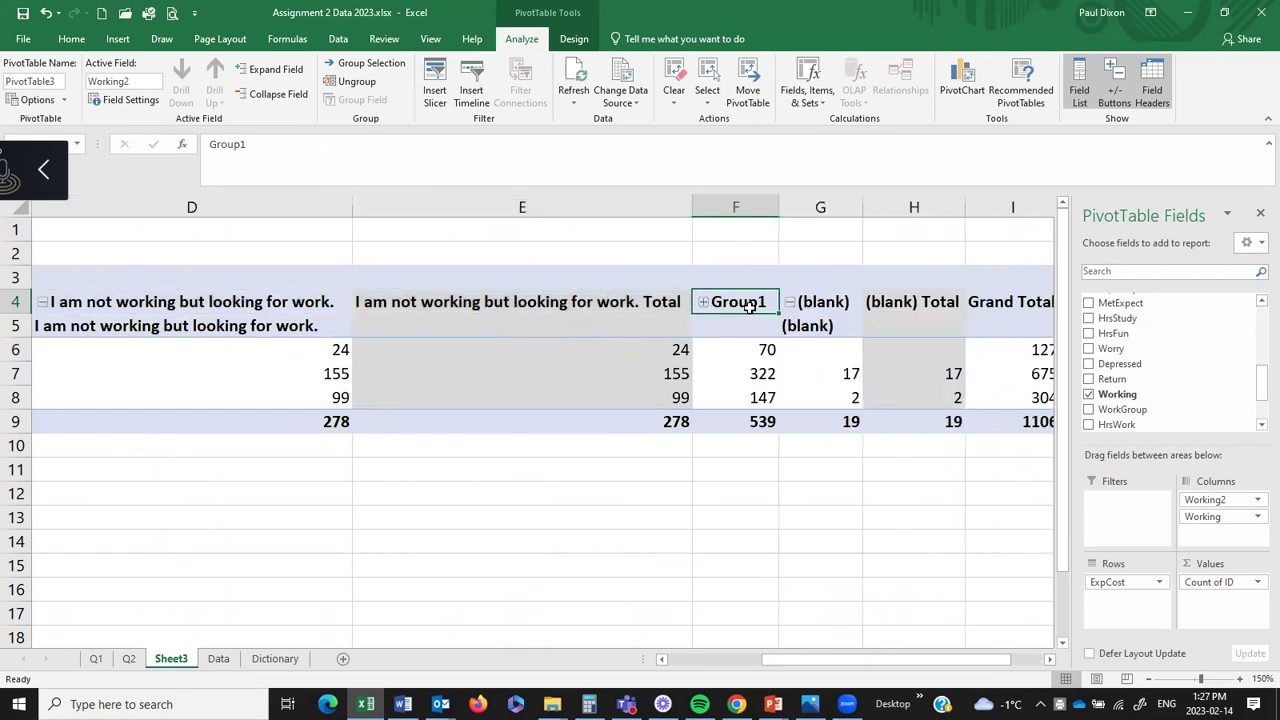
{"action": "type", "text": "W"}
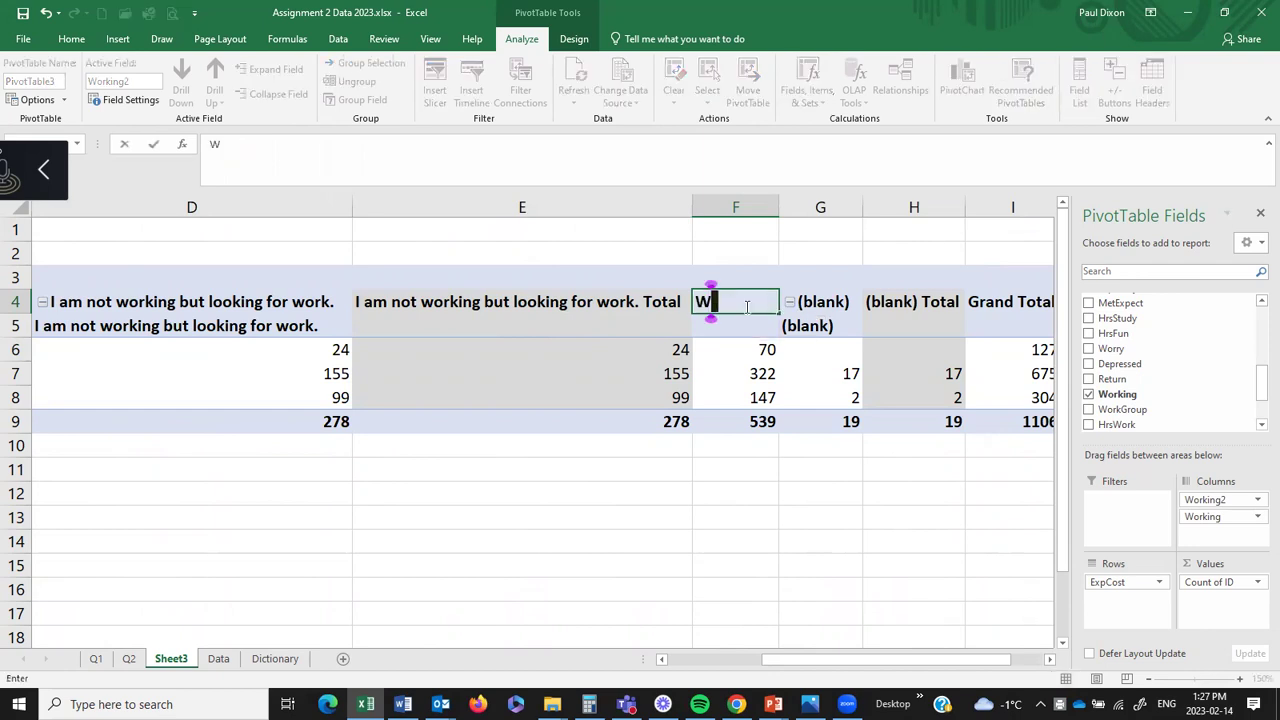
{"action": "type", "text": "orking"}
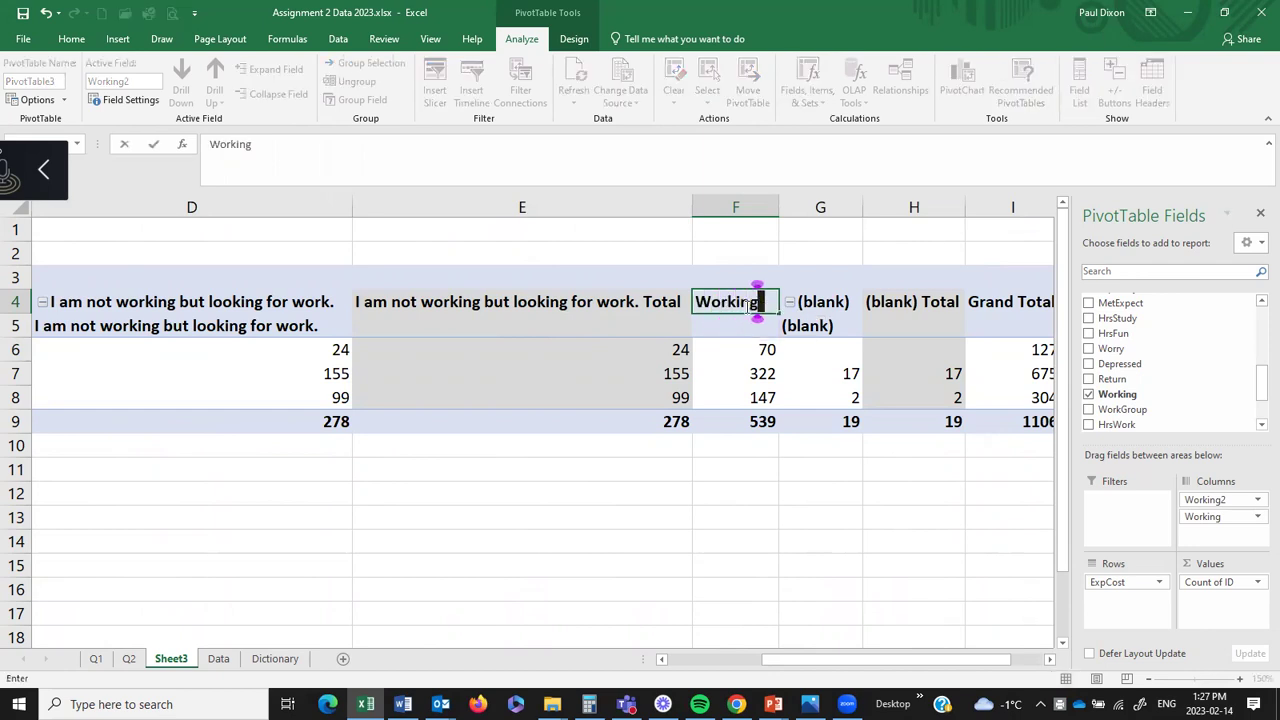
{"action": "key", "text": "Return"}
{"action": "left_click_drag", "start_coordinate": [816, 656], "coordinate": [775, 660]}
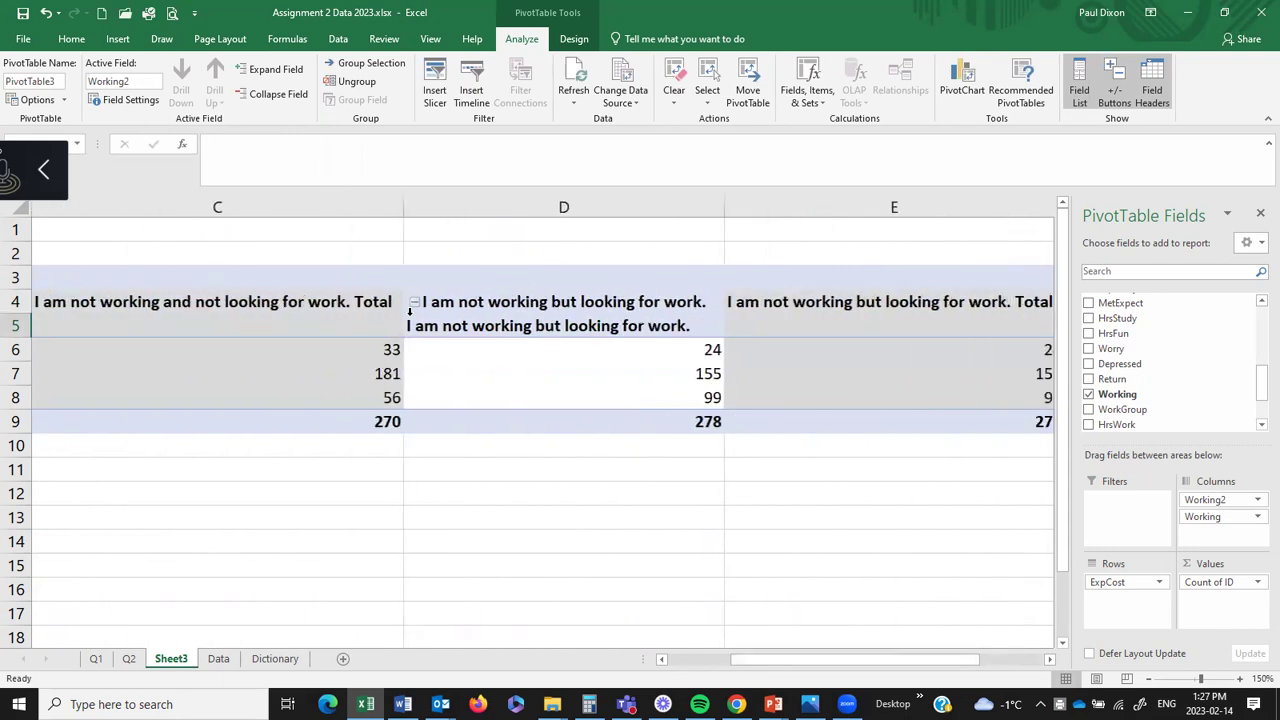
- Collapse the 'not working but looking' and 'not working and not looking' column items
{"action": "left_click", "coordinate": [414, 303]}
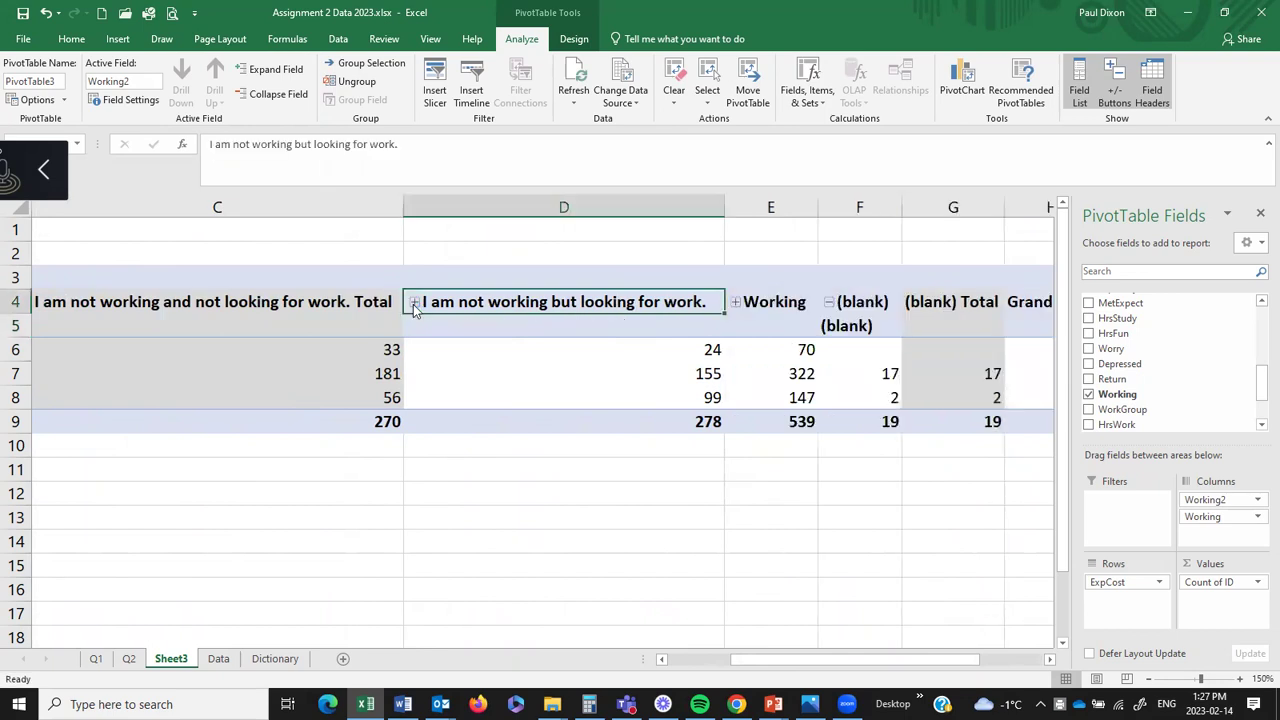
{"action": "left_click_drag", "start_coordinate": [779, 664], "coordinate": [674, 664]}
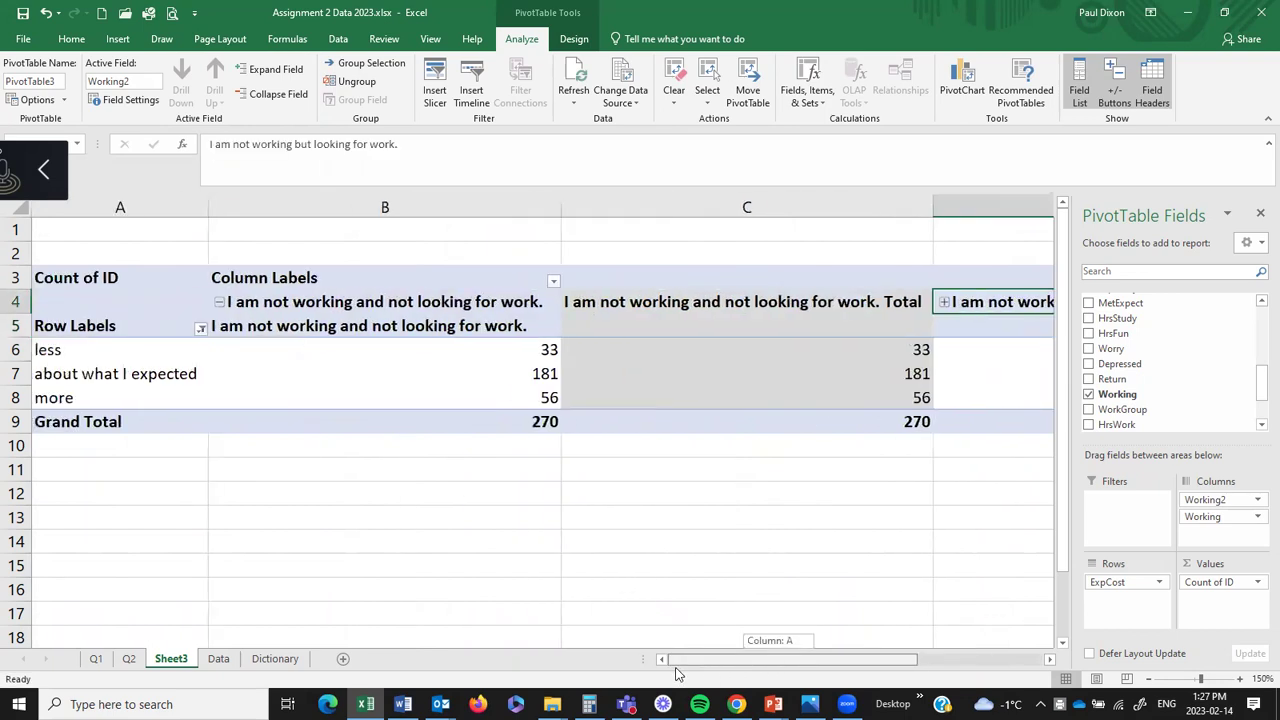
{"action": "left_click", "coordinate": [220, 303]}
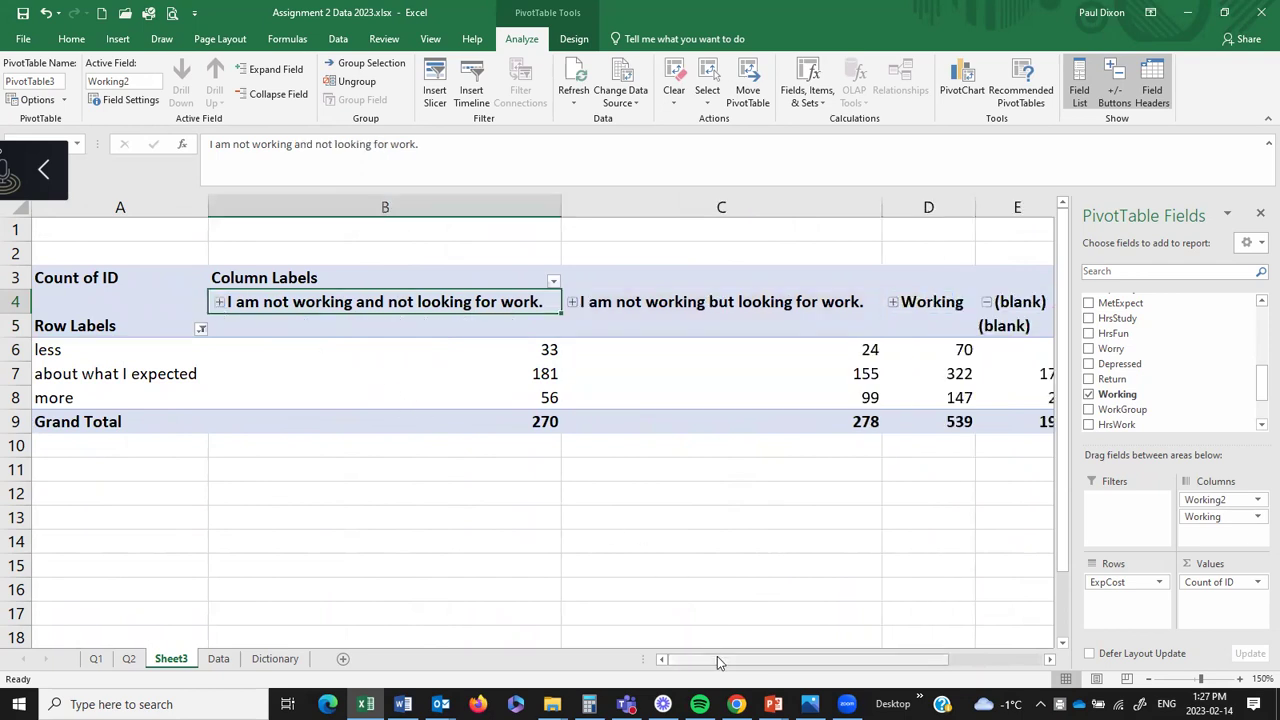
- Uncheck (blank) in the Column Labels filter to hide that column
{"action": "left_click", "coordinate": [555, 282]}
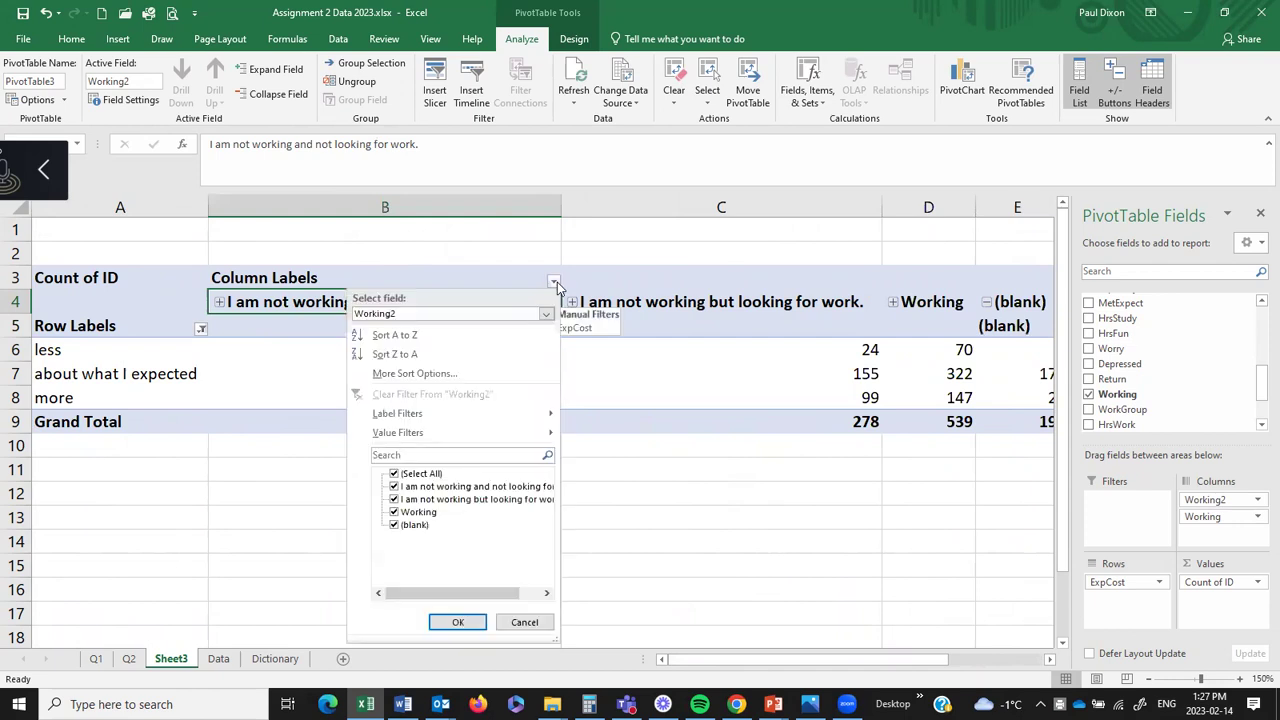
{"action": "left_click", "coordinate": [405, 528]}
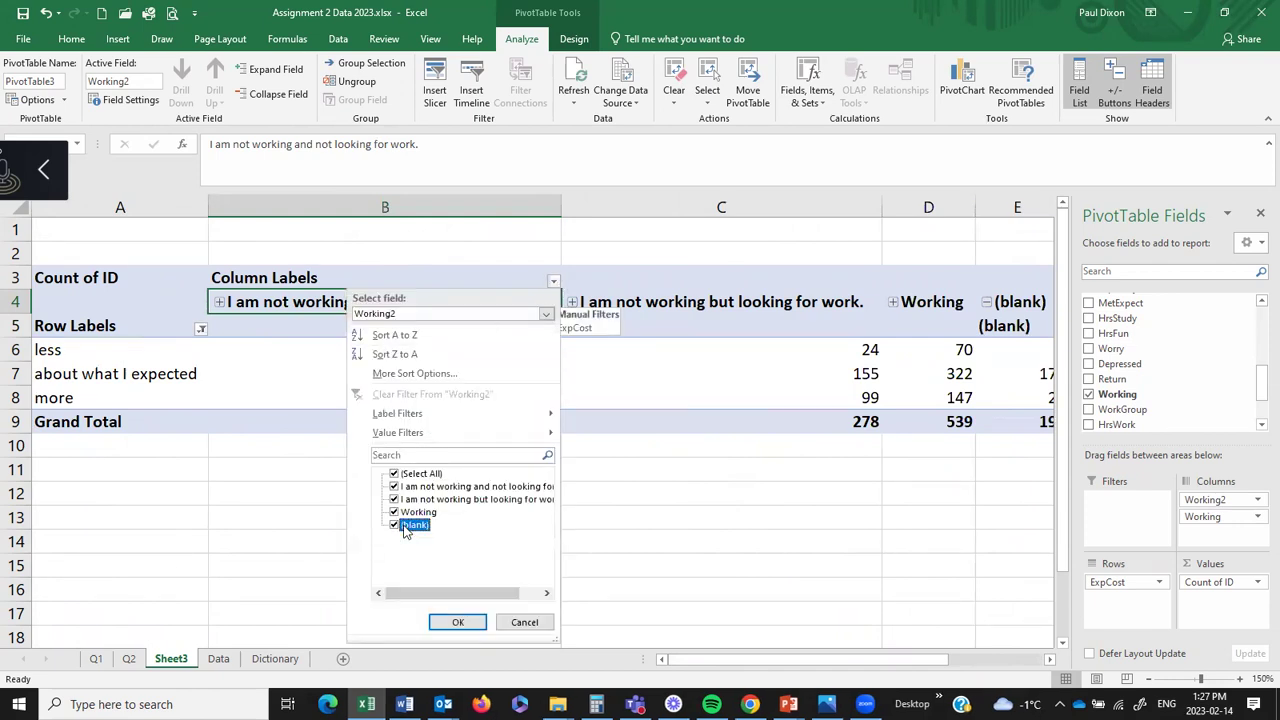
{"action": "left_click", "coordinate": [400, 526]}
{"action": "left_click", "coordinate": [449, 620]}
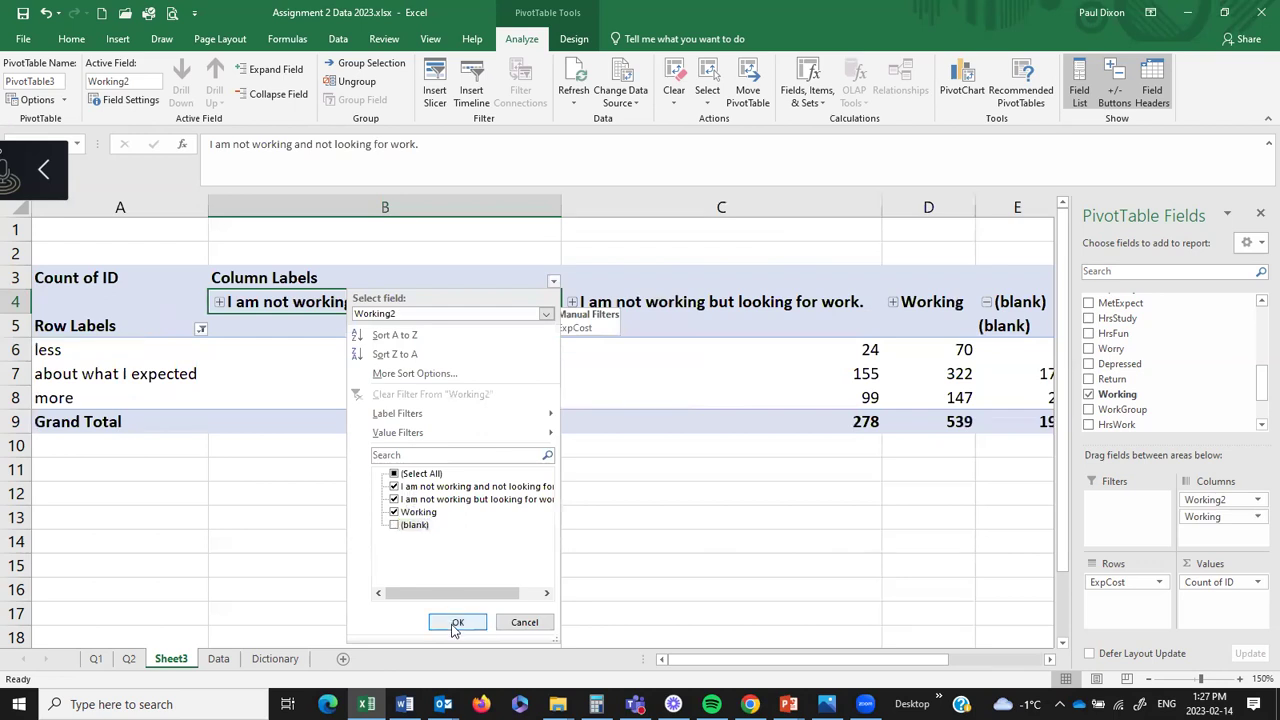
{"action": "left_click", "coordinate": [455, 624]}
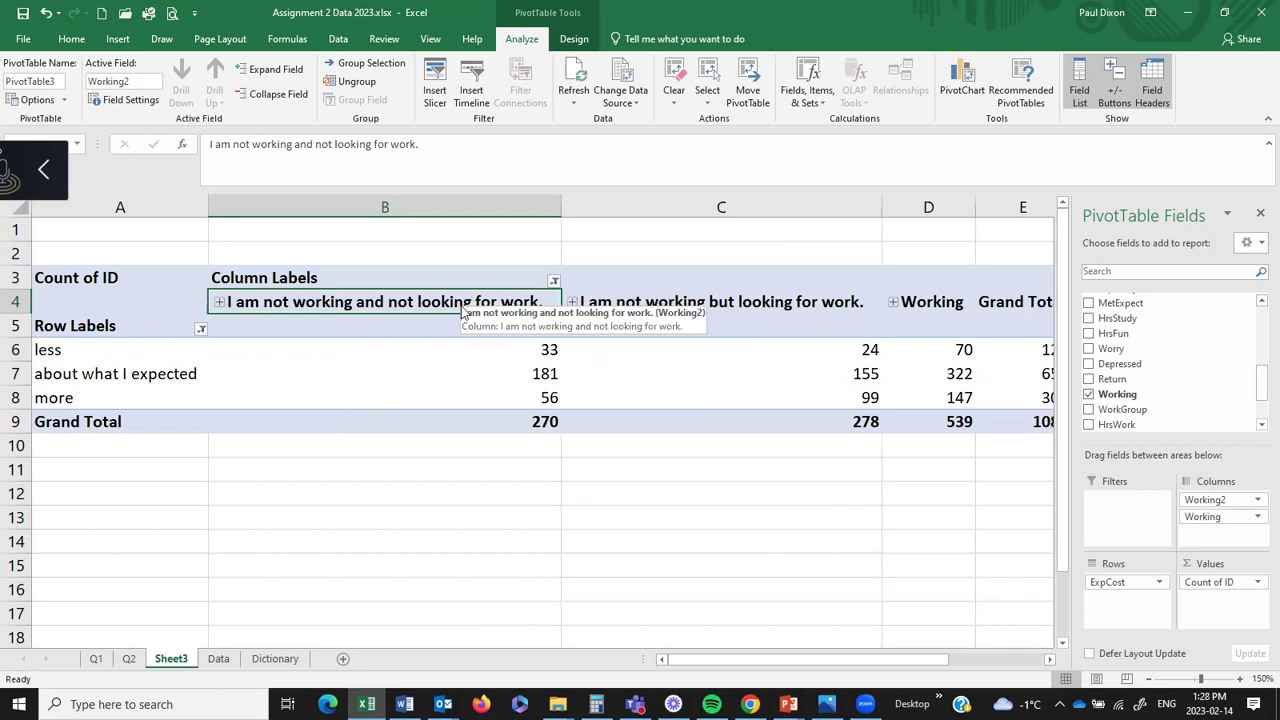
- Narrow column B and wrap its long B4 header text
{"action": "left_click", "coordinate": [74, 40]}
{"action": "left_click", "coordinate": [450, 70]}
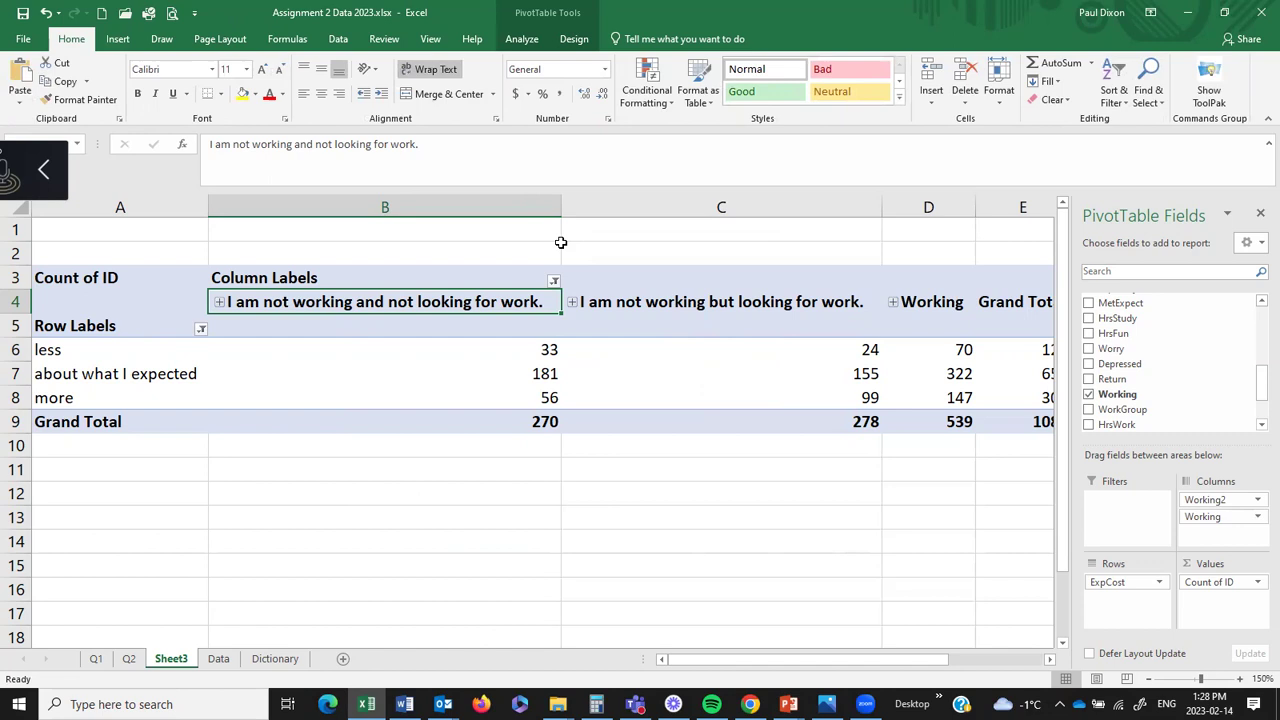
{"action": "left_click_drag", "start_coordinate": [558, 206], "coordinate": [390, 221]}
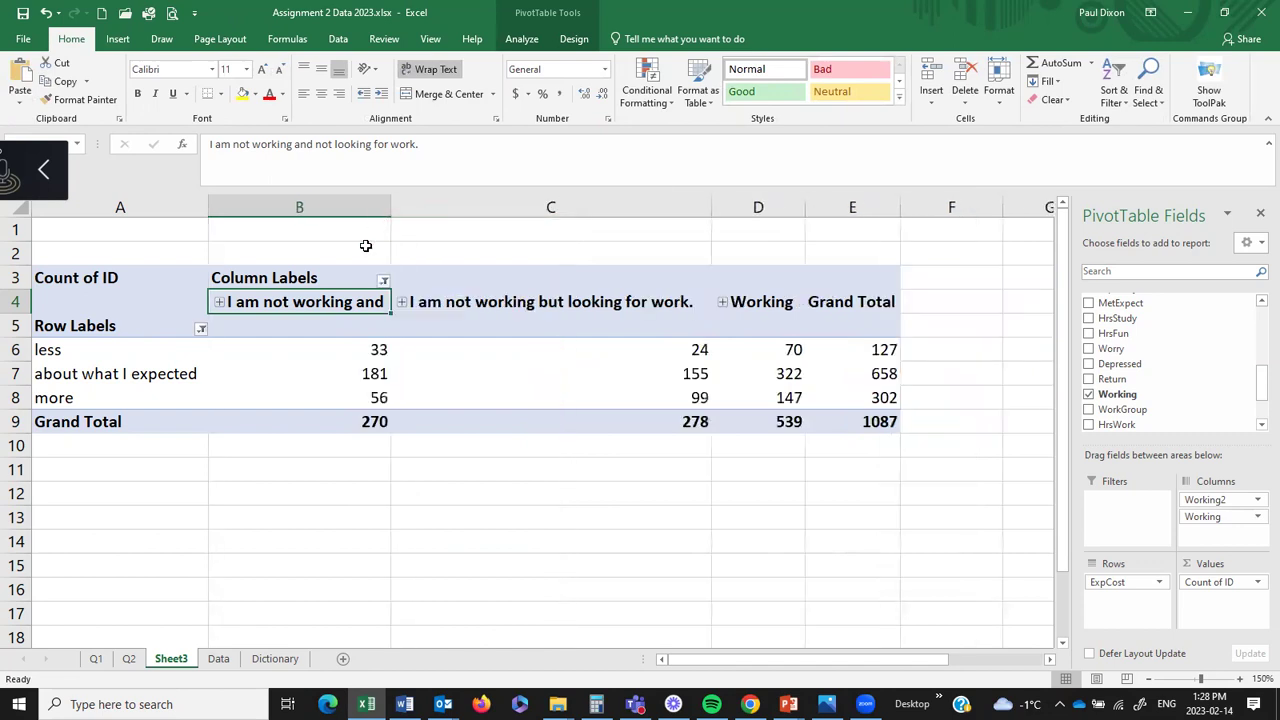
{"action": "left_click", "coordinate": [427, 76]}
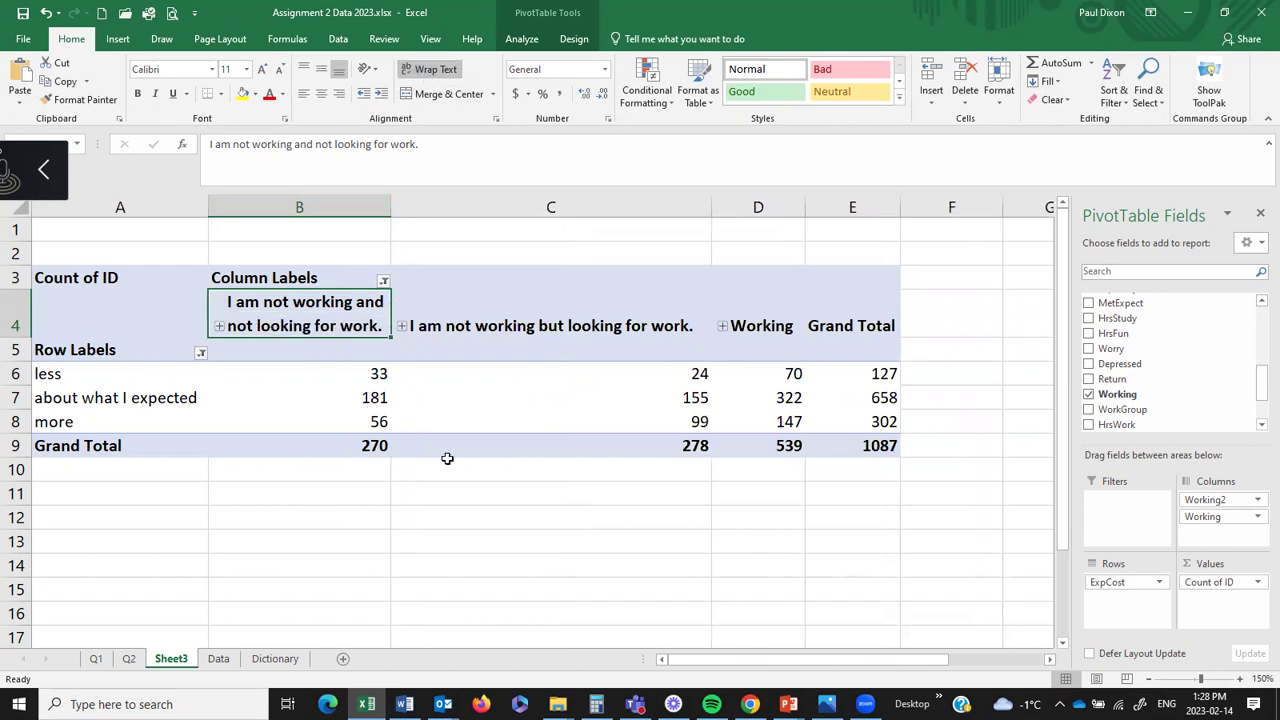
- Narrow column C, wrap the C4 header, and set the zoom to 90%
{"action": "left_click_drag", "start_coordinate": [711, 206], "coordinate": [552, 217]}
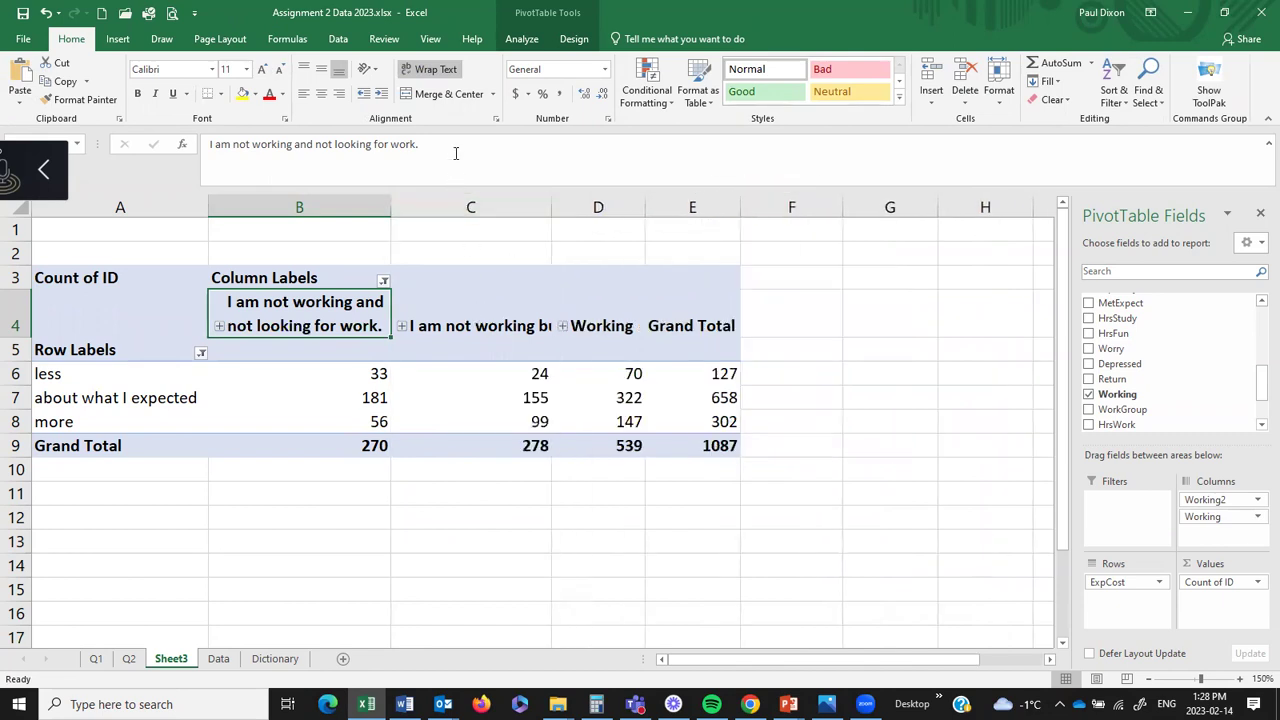
{"action": "left_click", "coordinate": [477, 331]}
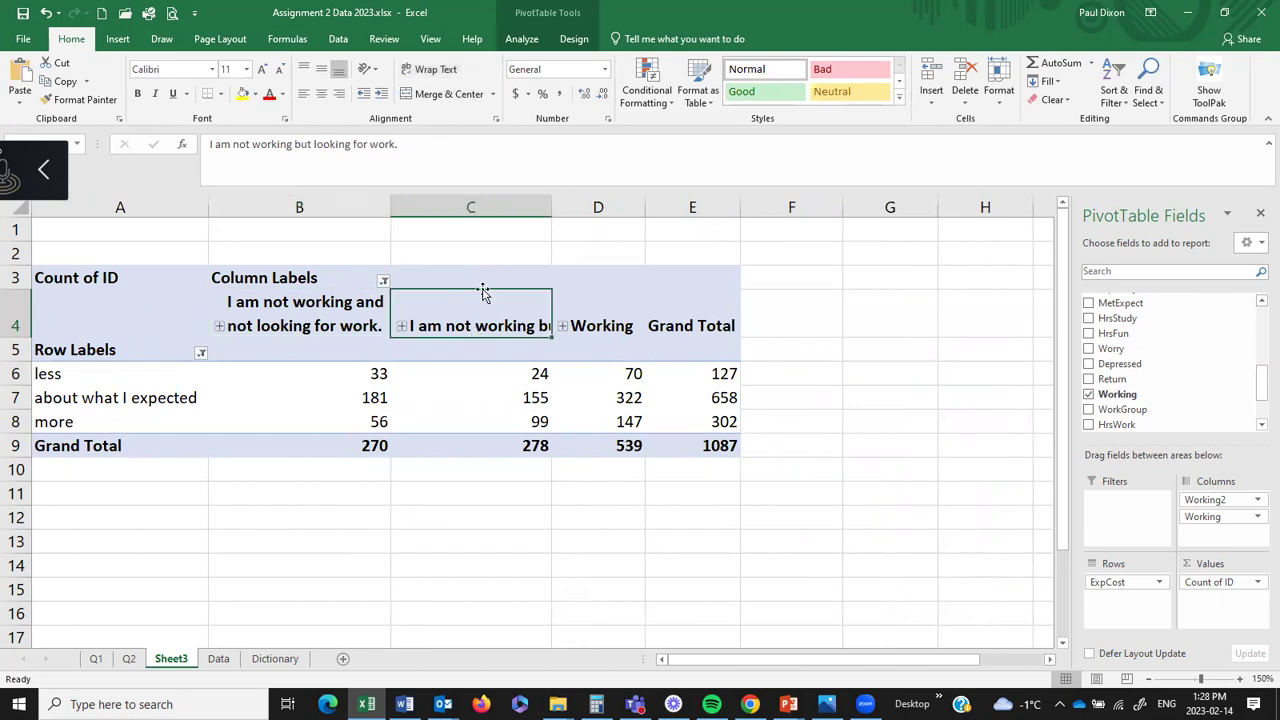
{"action": "left_click", "coordinate": [424, 70]}
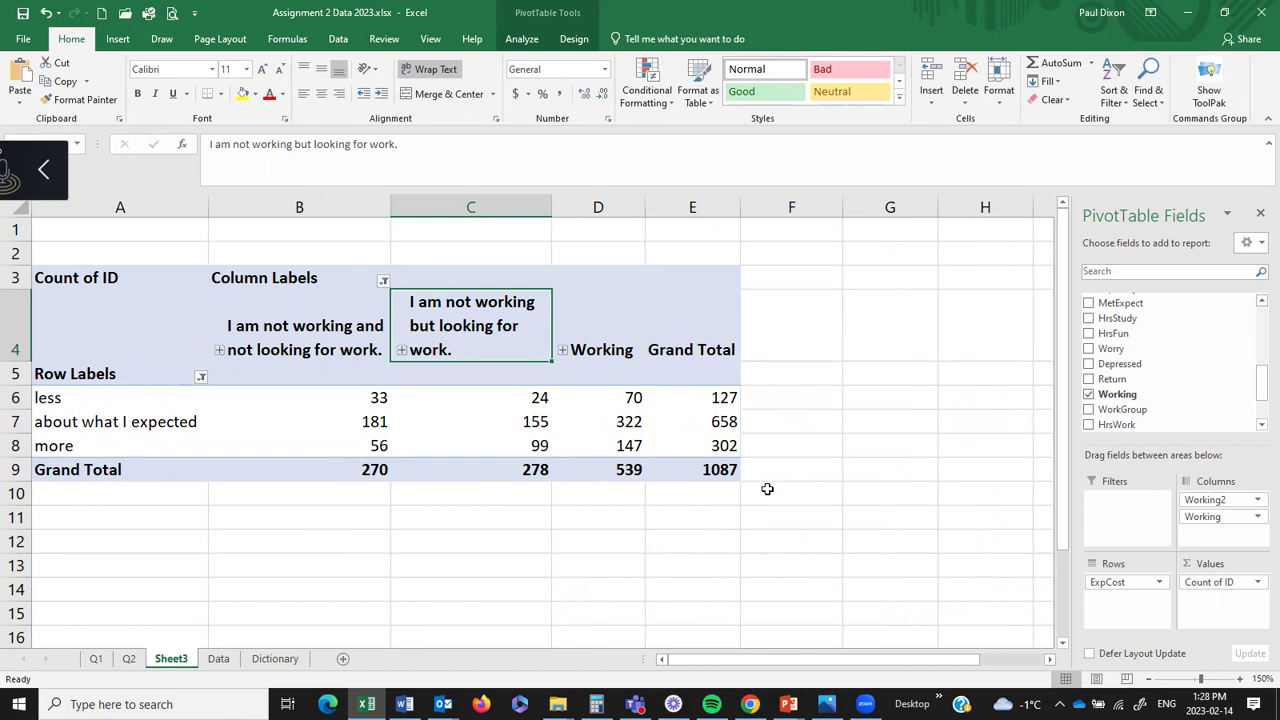
{"action": "left_click", "coordinate": [1240, 679]}
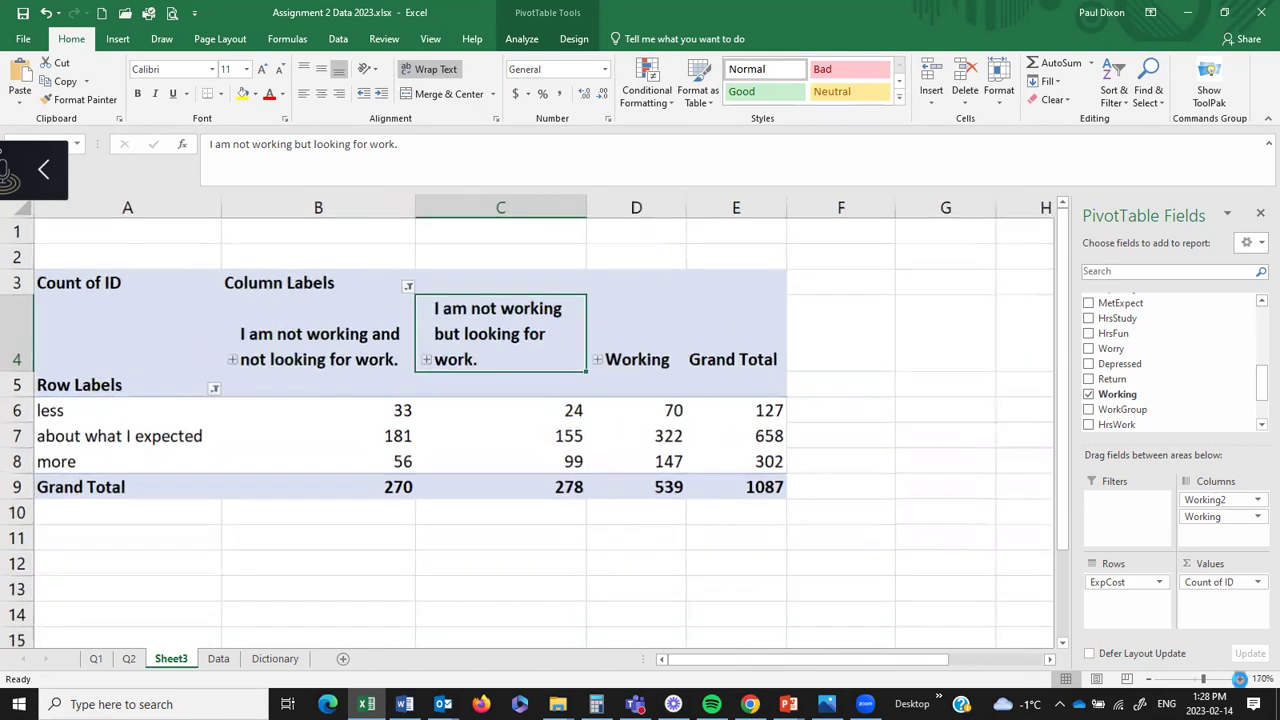
{"action": "left_click", "coordinate": [1240, 679]}
{"action": "left_click", "coordinate": [1149, 679]}
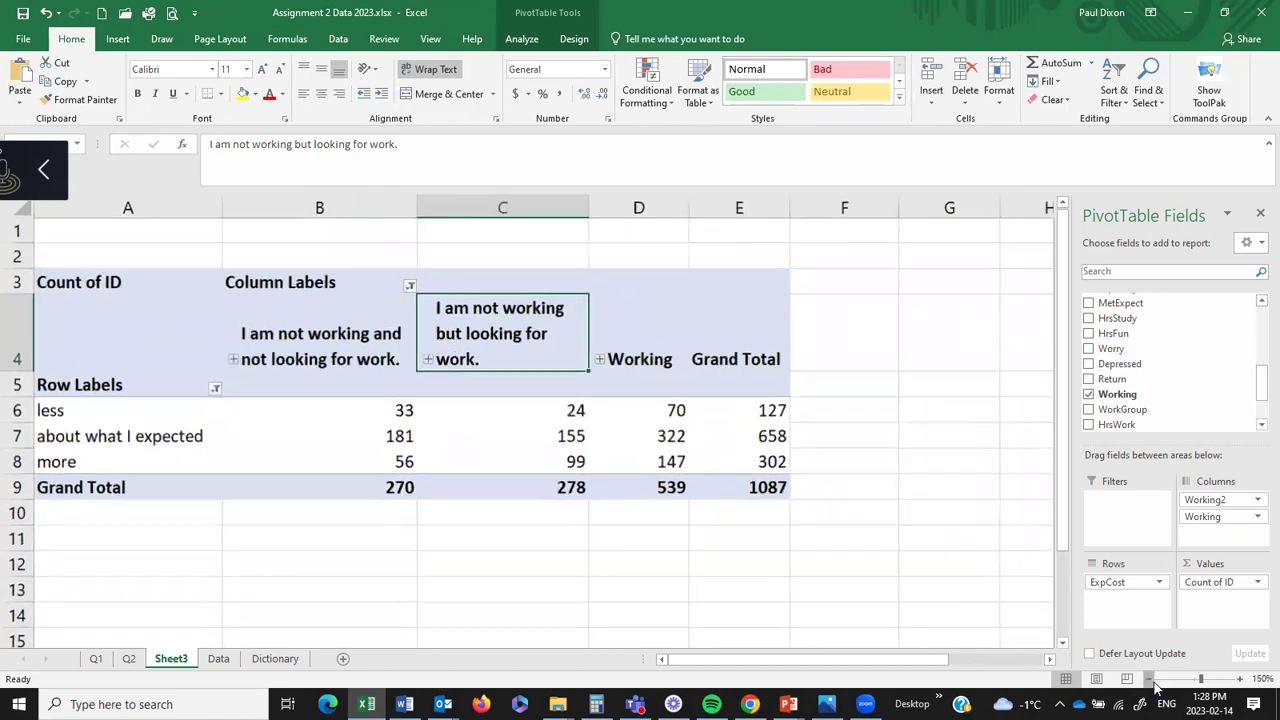
{"action": "left_click", "coordinate": [1149, 679]}
{"action": "left_click", "coordinate": [1149, 679]}
{"action": "left_click", "coordinate": [1149, 679]}
{"action": "left_click", "coordinate": [1152, 679]}
{"action": "left_click", "coordinate": [1152, 679]}
{"action": "left_click", "coordinate": [1152, 679]}
{"action": "left_click", "coordinate": [1152, 679]}
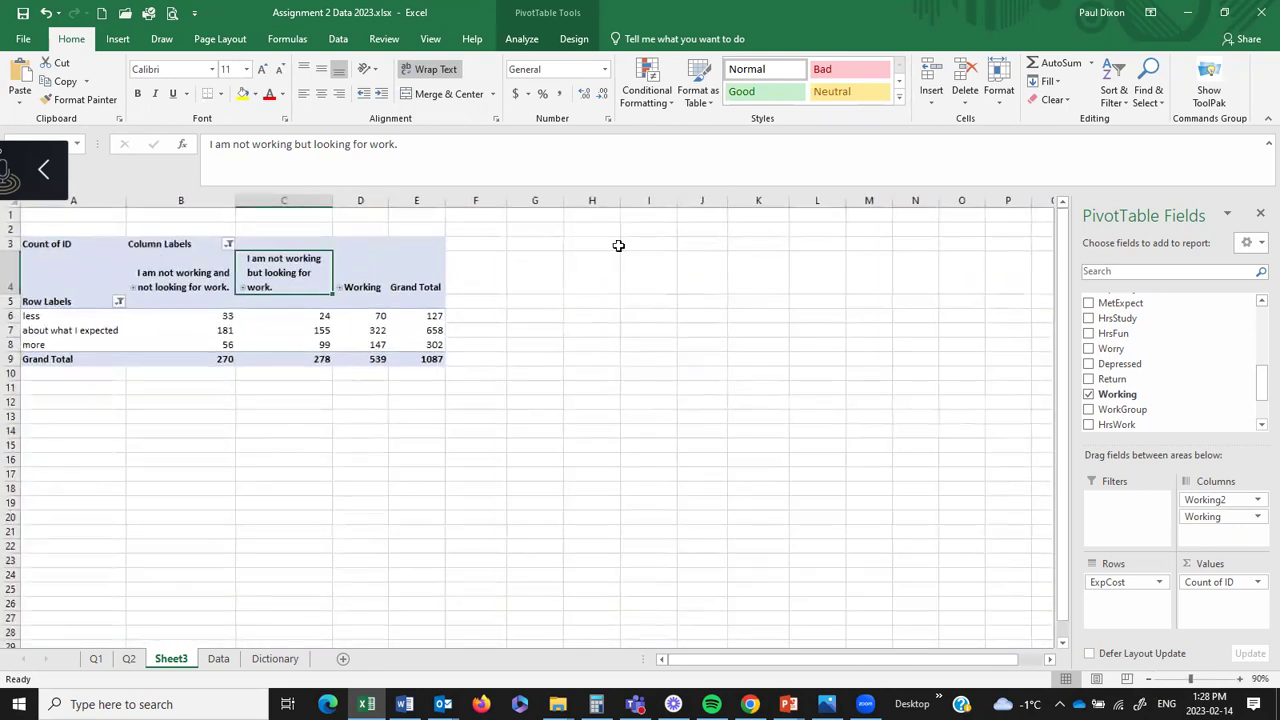
- Insert a clustered column PivotChart and place it beside the pivot table near the top
{"action": "left_click", "coordinate": [521, 39]}
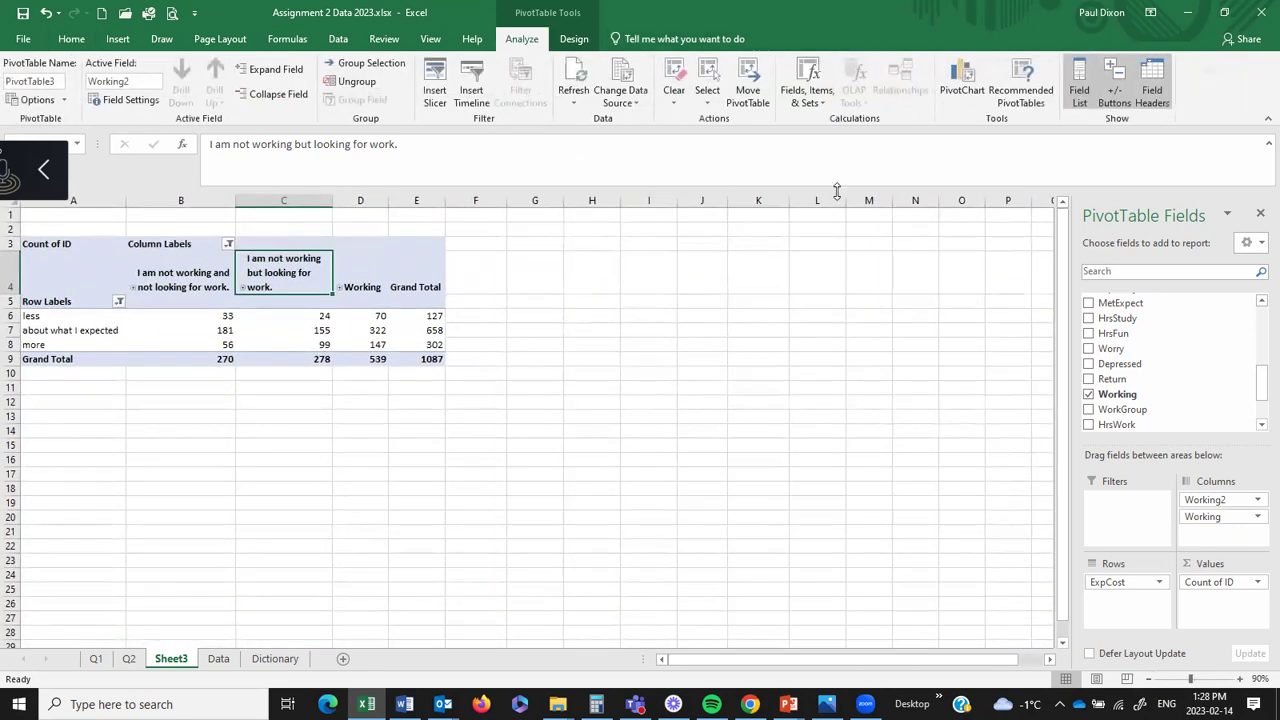
{"action": "left_click", "coordinate": [961, 86]}
{"action": "left_click", "coordinate": [786, 567]}
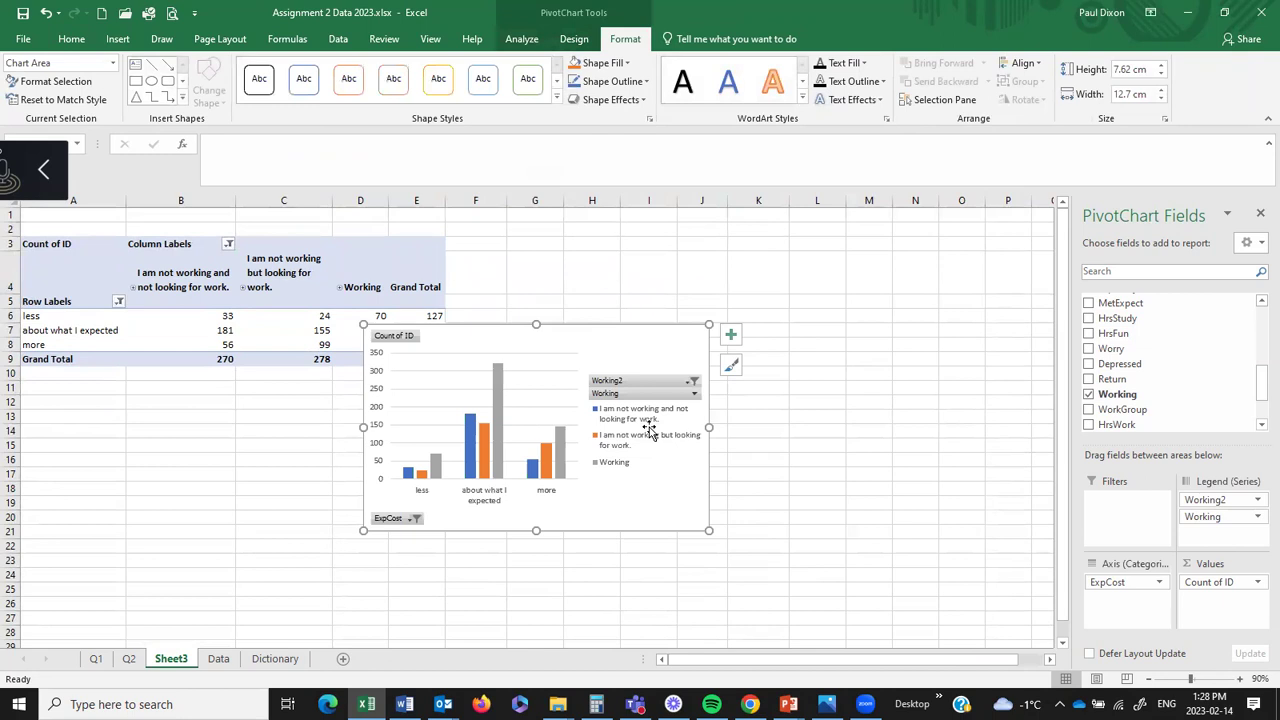
{"action": "left_click_drag", "start_coordinate": [635, 335], "coordinate": [723, 226]}
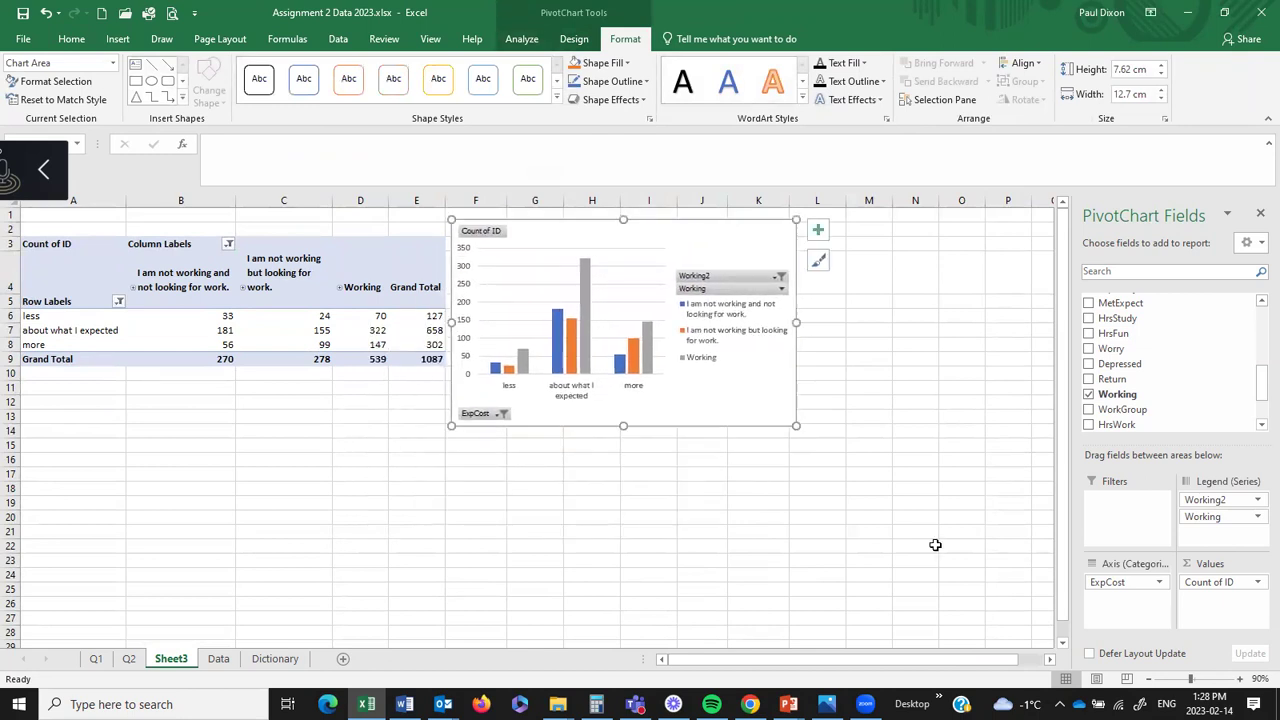
- Zoom the sheet to 110% and check the assignment document in Word before returning to Excel
{"action": "left_click", "coordinate": [1239, 679]}
{"action": "left_click", "coordinate": [1239, 679]}
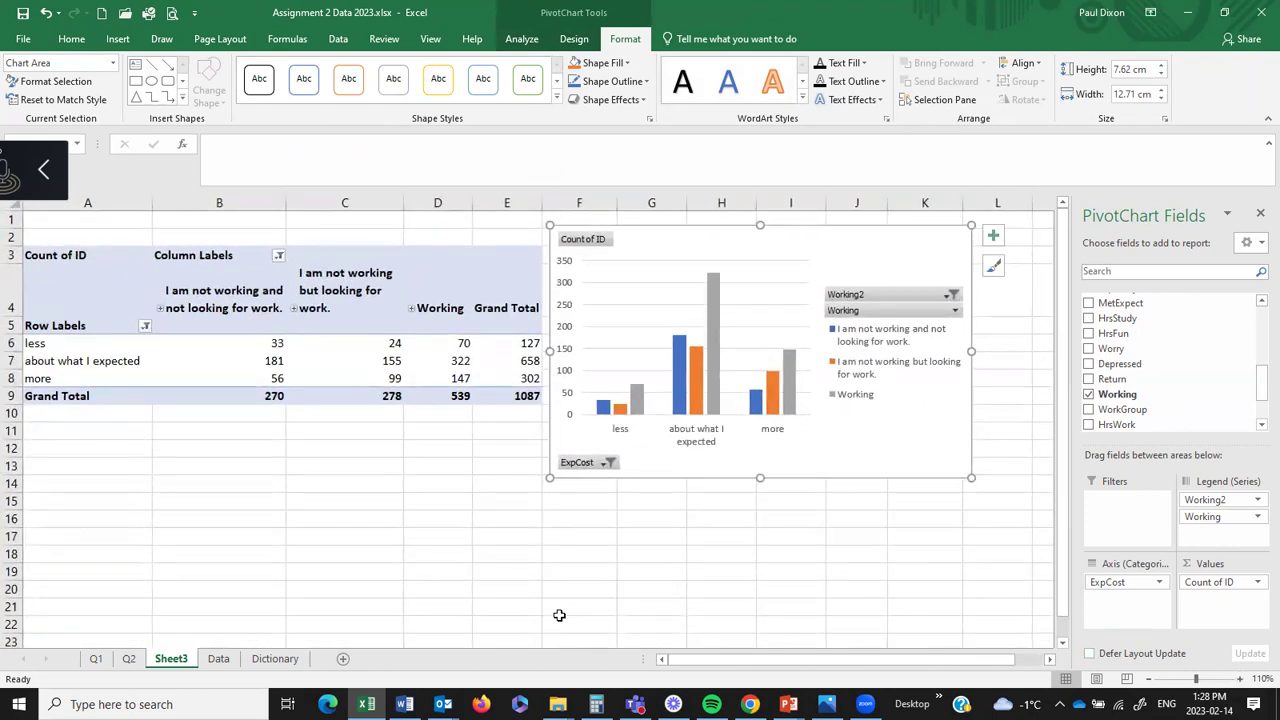
{"action": "mouse_move", "coordinate": [404, 704]}
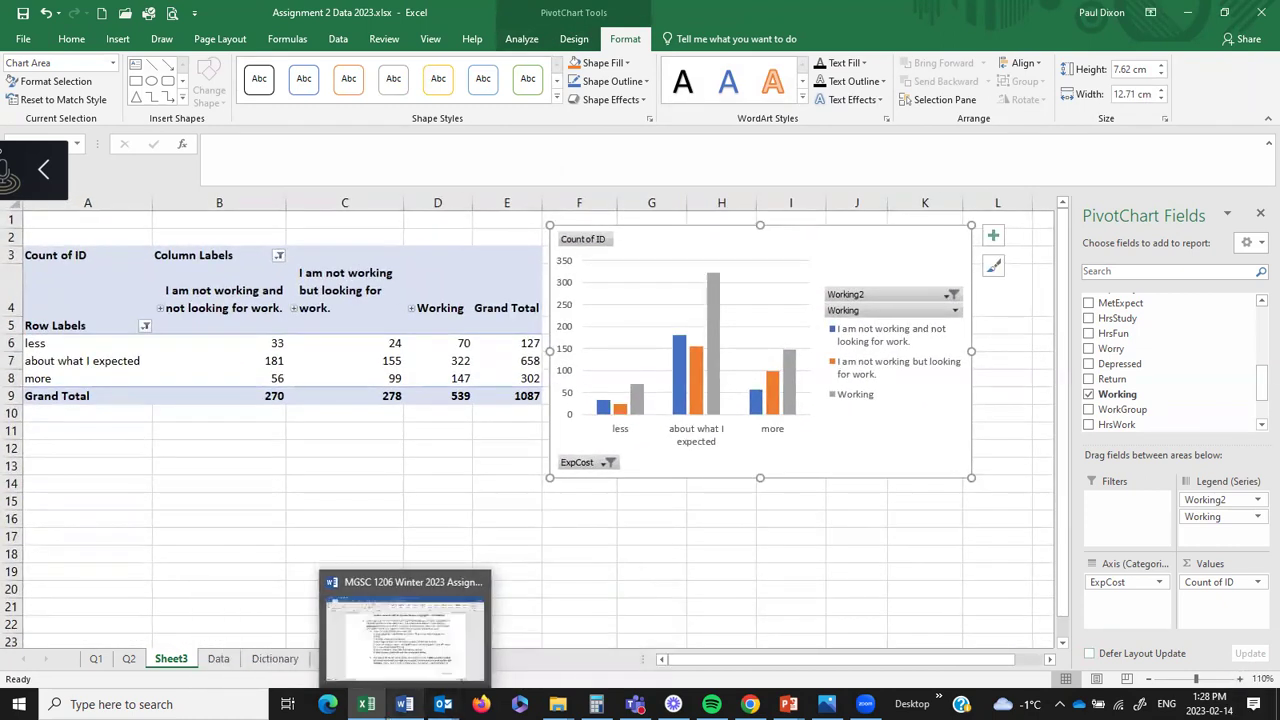
{"action": "left_click", "coordinate": [404, 630]}
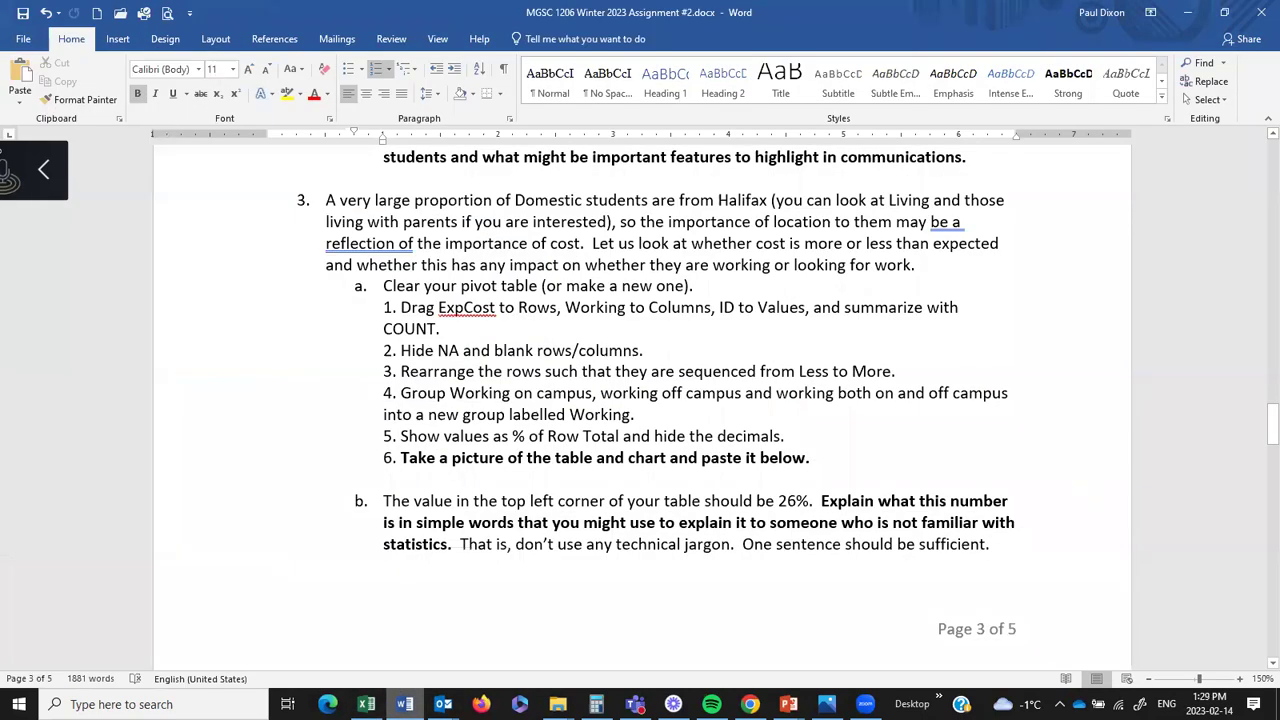
{"action": "key", "text": "alt+Tab"}
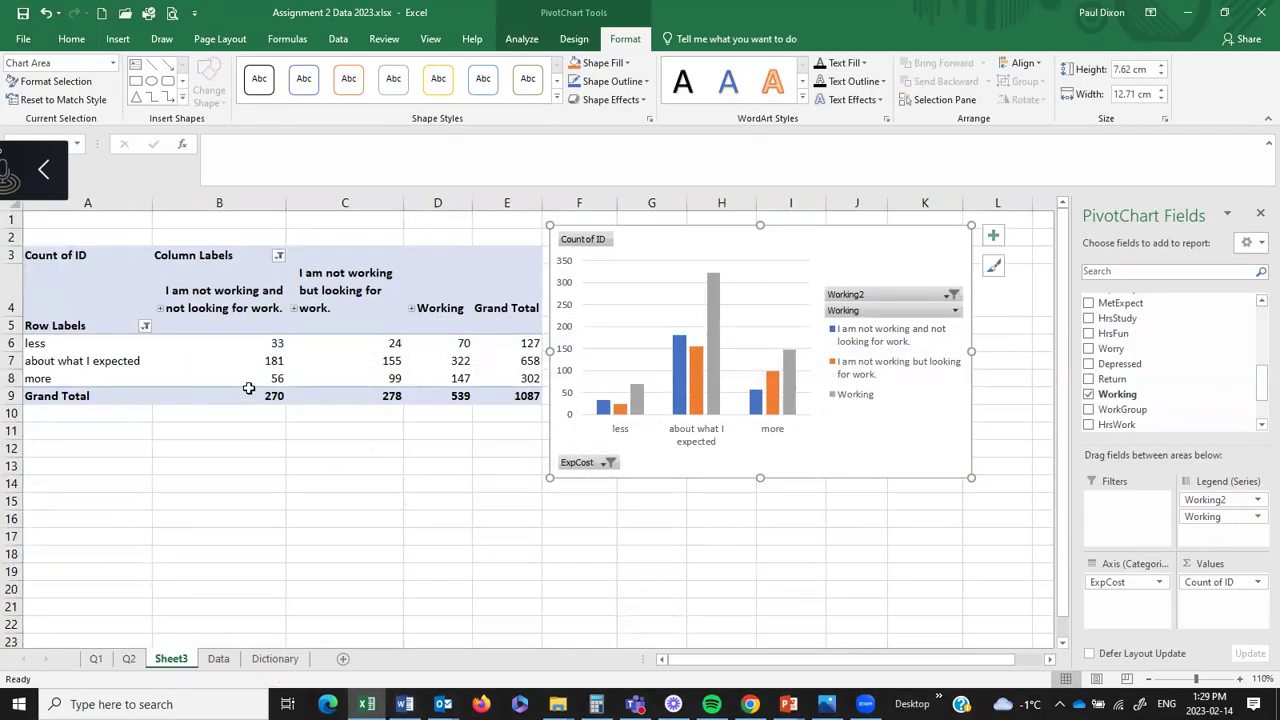
- Show the pivot values from B6 as % of Row Total
{"action": "left_click", "coordinate": [271, 343]}
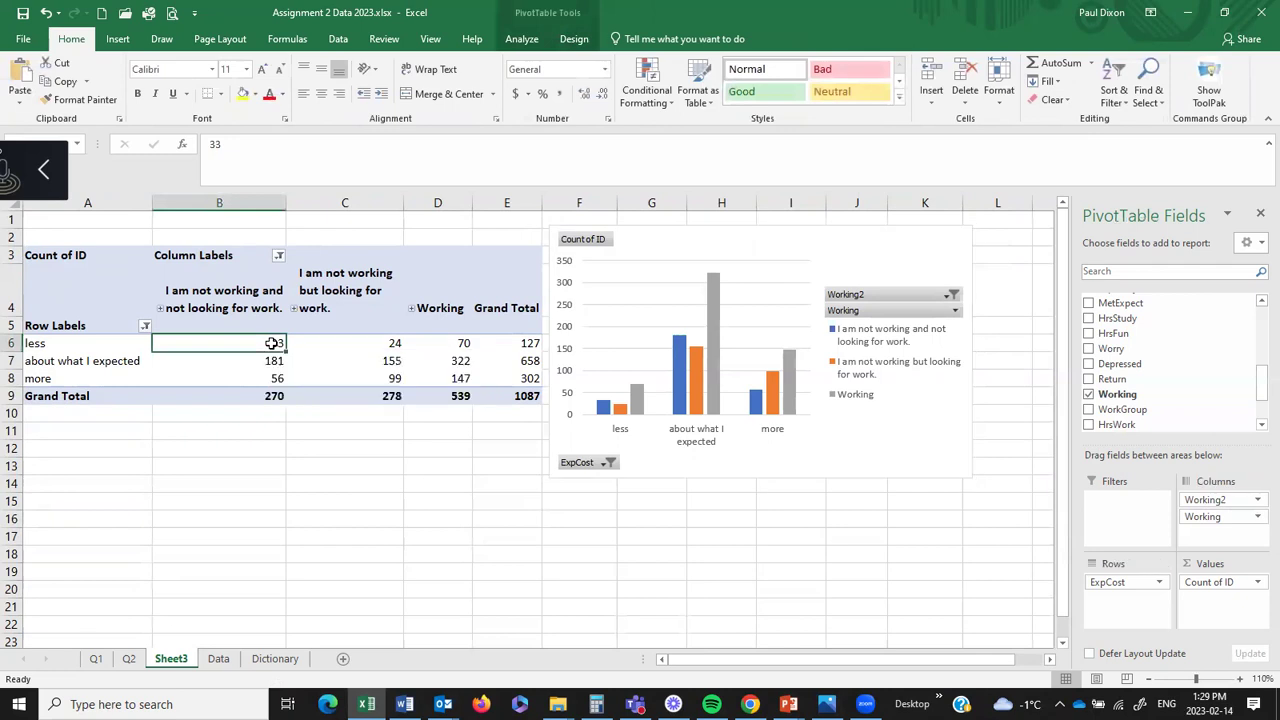
{"action": "right_click", "coordinate": [275, 346]}
{"action": "mouse_move", "coordinate": [355, 500]}
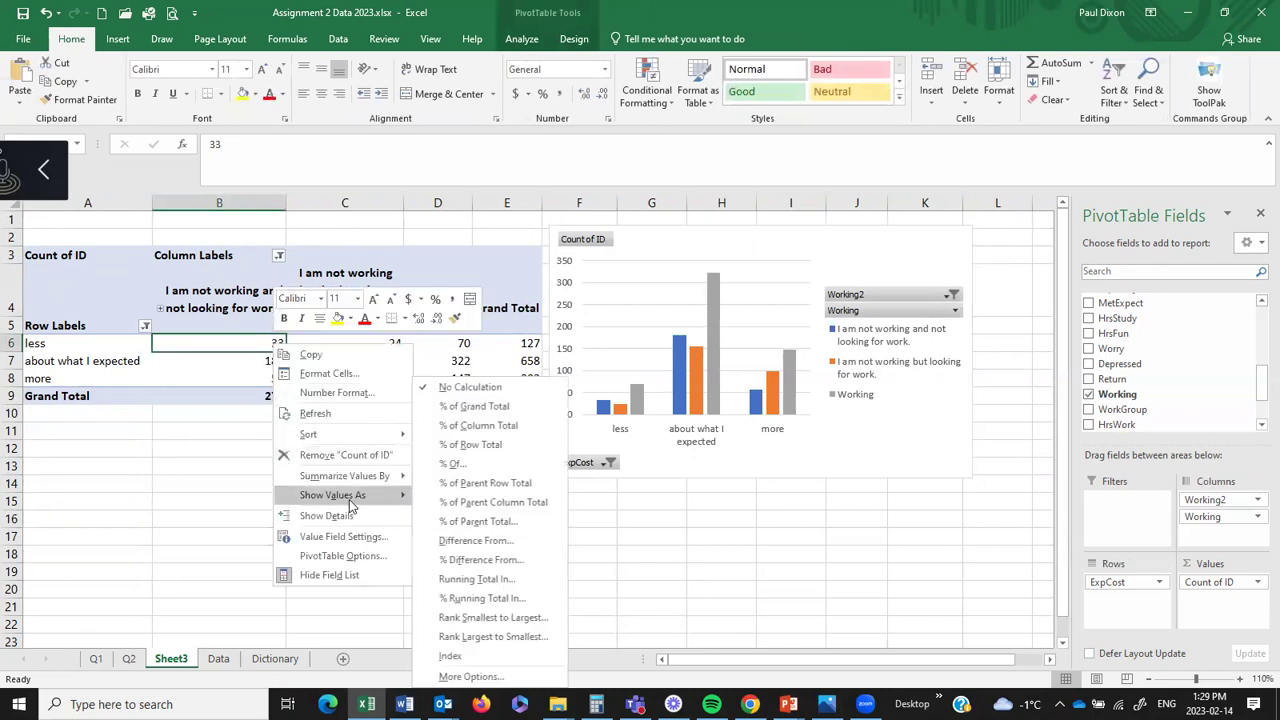
{"action": "left_click", "coordinate": [500, 444]}
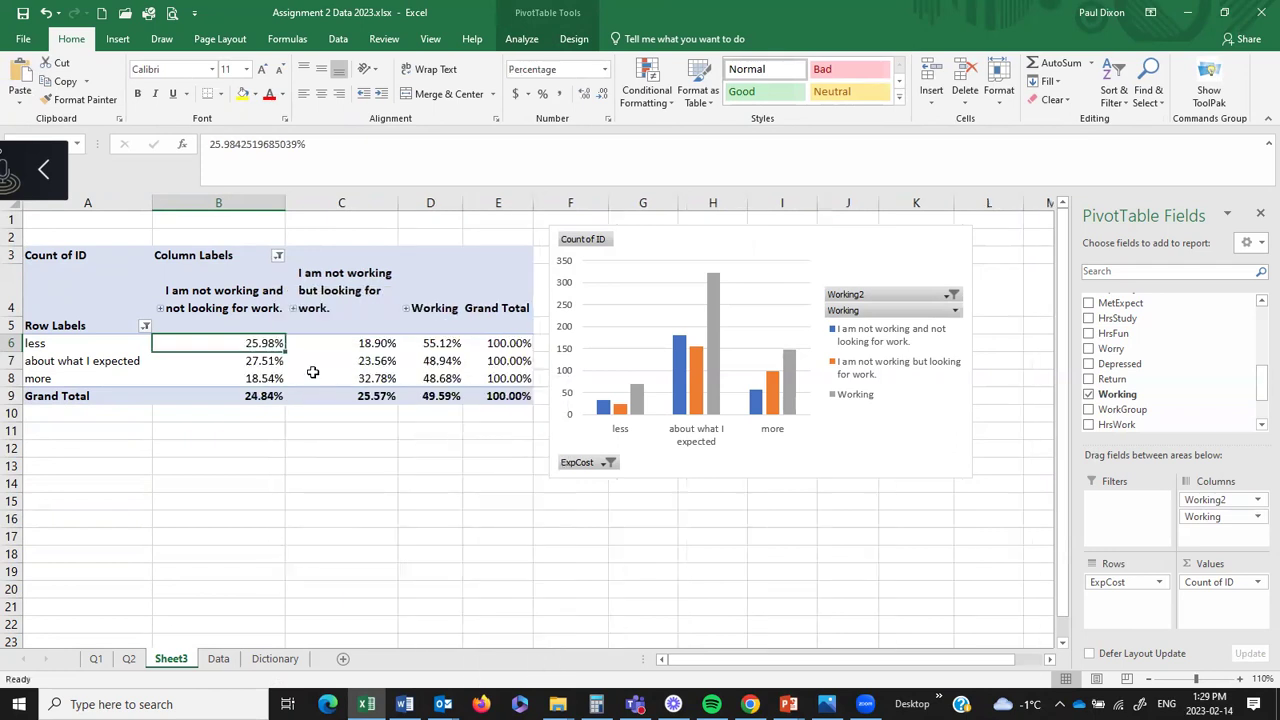
- Format the pivot values as Percentage with 0 decimal places
{"action": "right_click", "coordinate": [267, 345]}
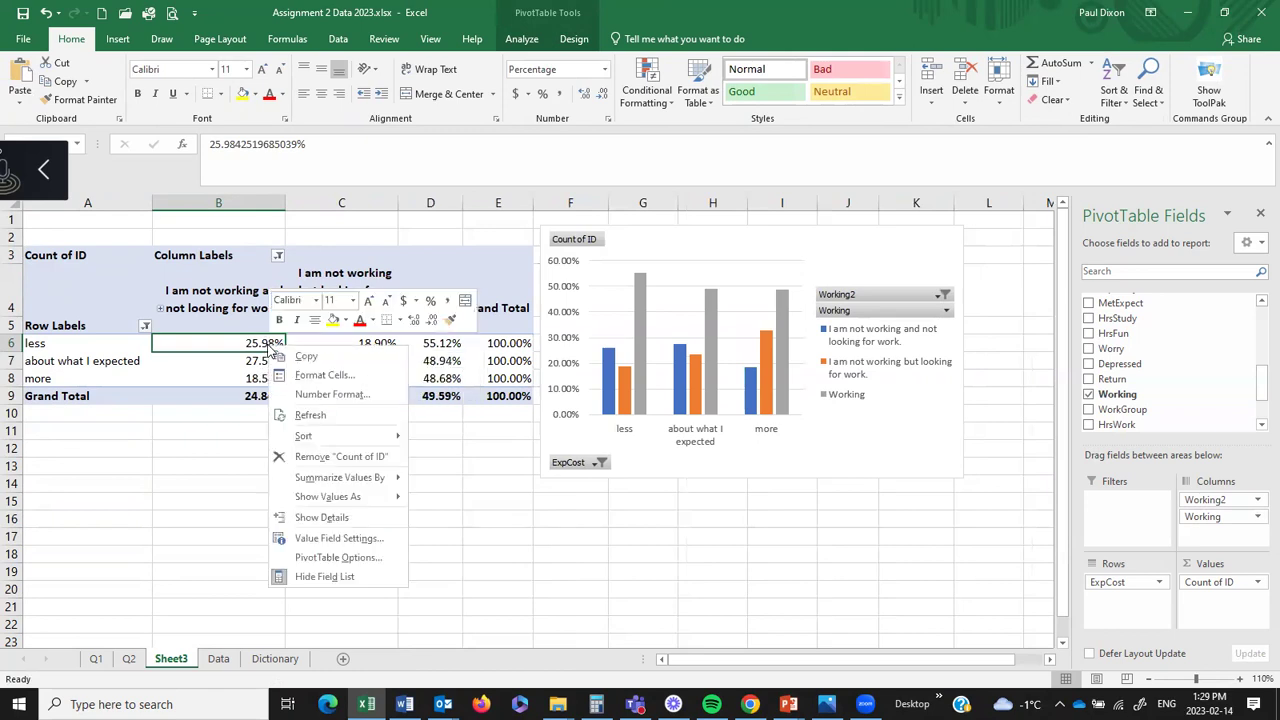
{"action": "left_click", "coordinate": [320, 394]}
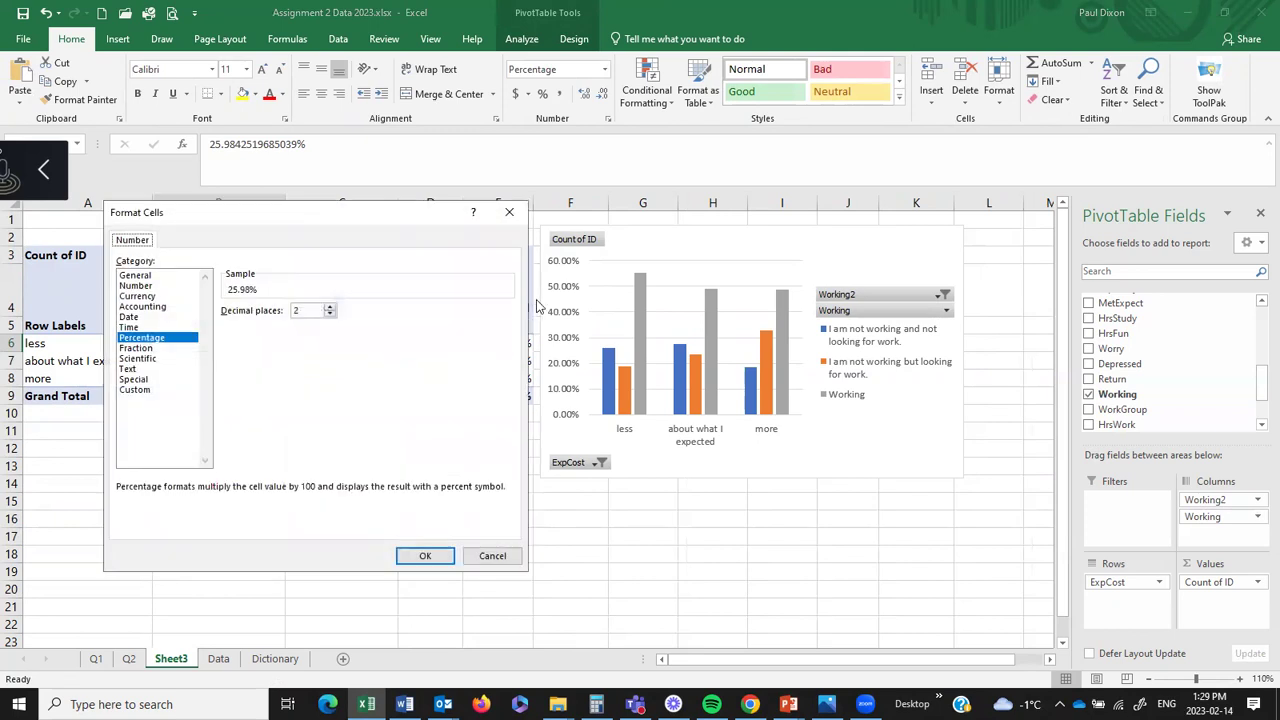
{"action": "left_click", "coordinate": [330, 314]}
{"action": "left_click", "coordinate": [330, 314]}
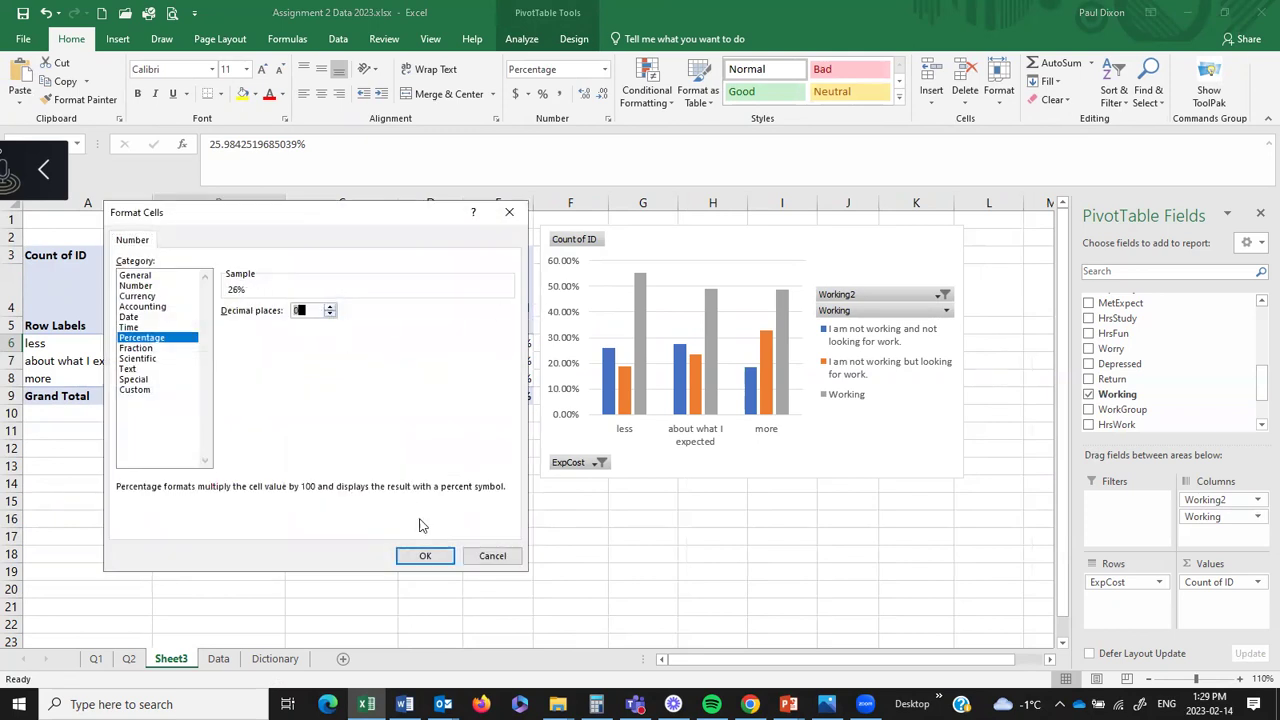
{"action": "left_click", "coordinate": [425, 556]}
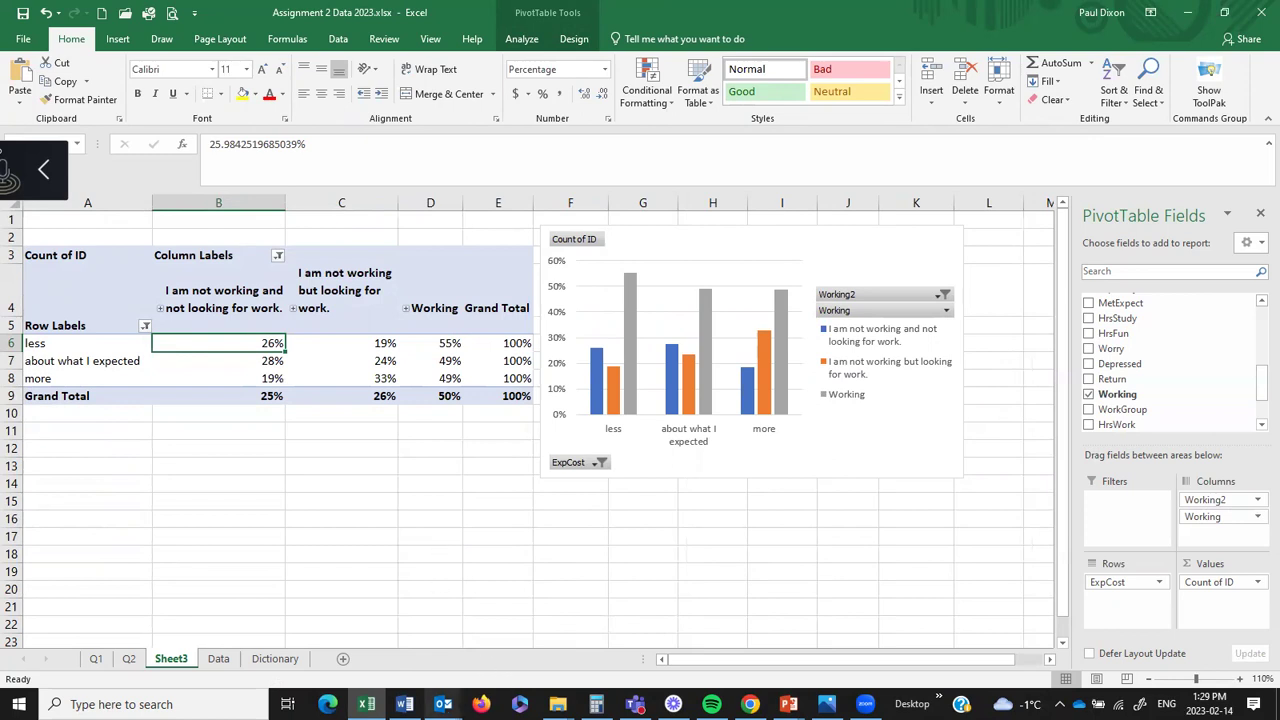
{"action": "left_click", "coordinate": [404, 704]}
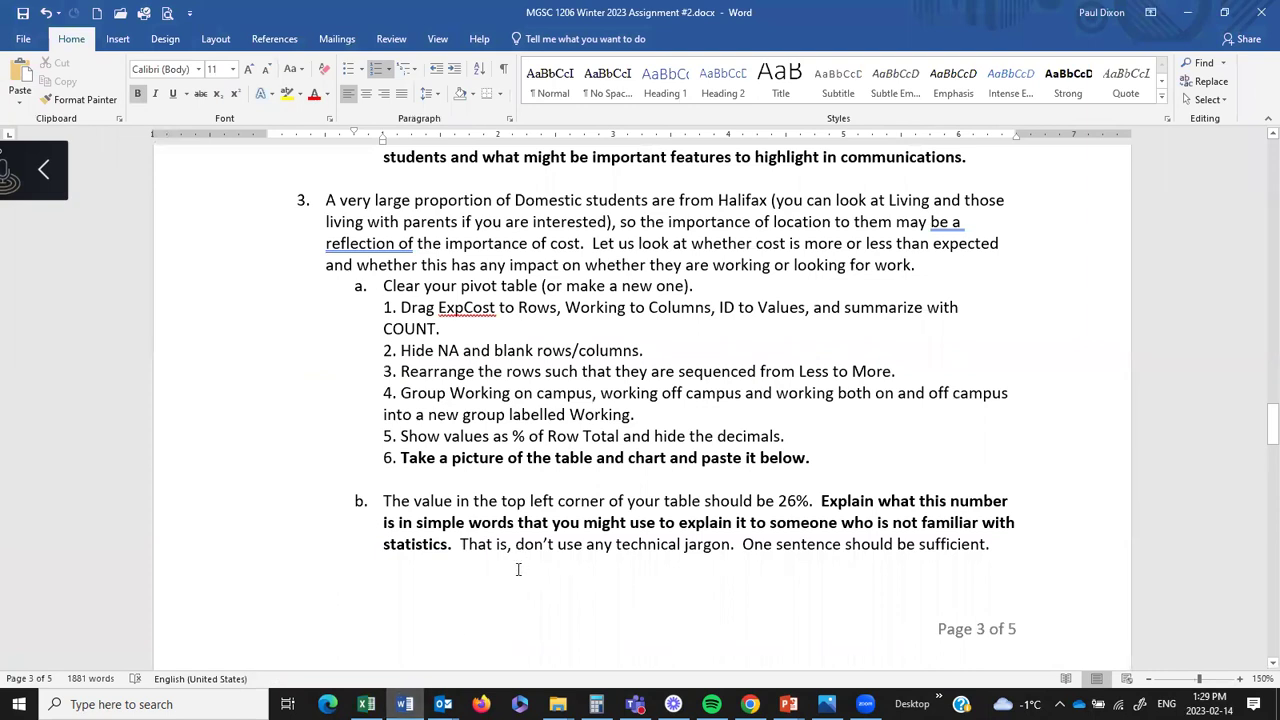
{"action": "left_click", "coordinate": [443, 704]}
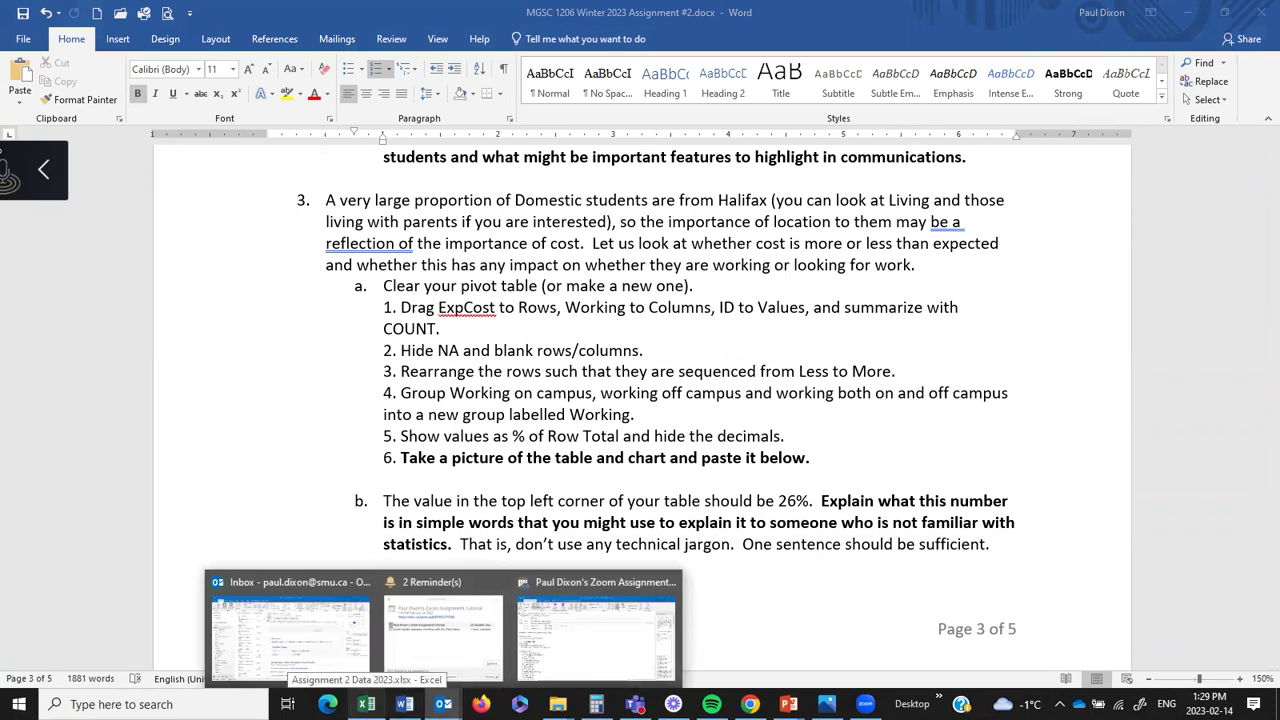
{"action": "left_click", "coordinate": [366, 704]}
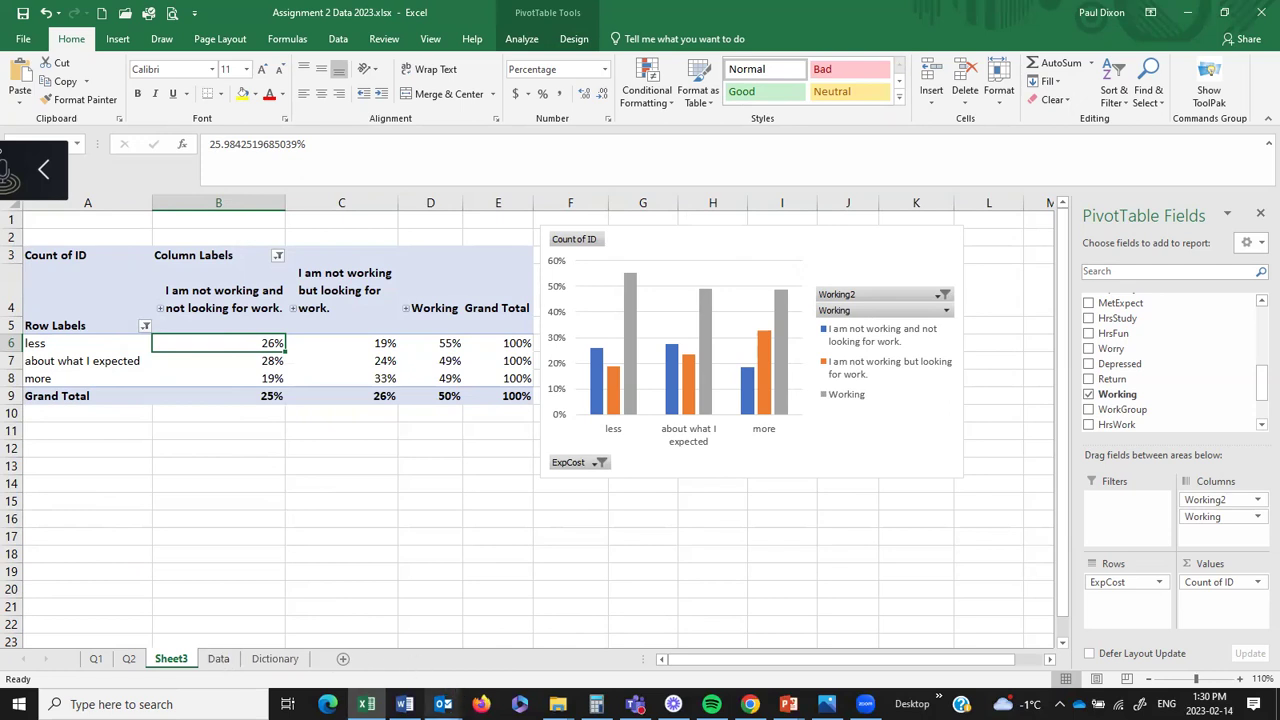
{"action": "left_click", "coordinate": [405, 704]}
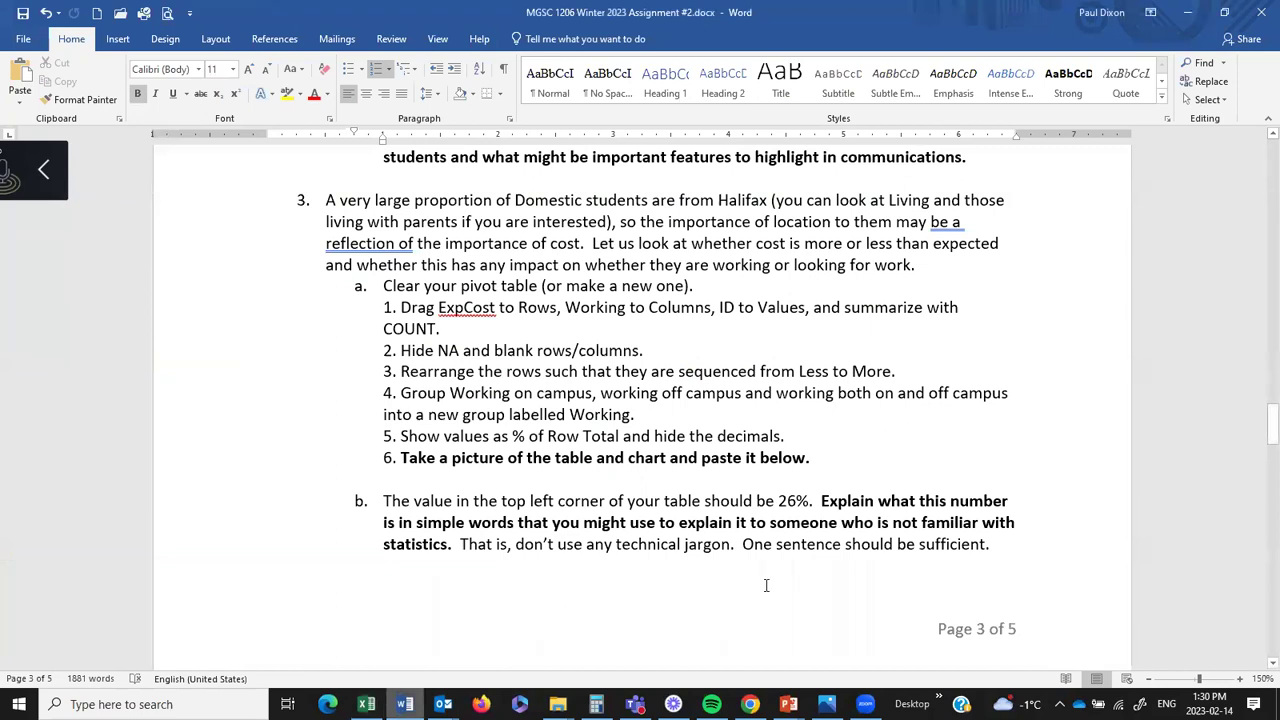
{"action": "scroll", "coordinate": [1258, 666], "scroll_direction": "down", "scroll_amount": 1}
{"action": "scroll", "coordinate": [1258, 666], "scroll_direction": "down", "scroll_amount": 5}
{"action": "scroll", "coordinate": [1258, 666], "scroll_direction": "down", "scroll_amount": 6}
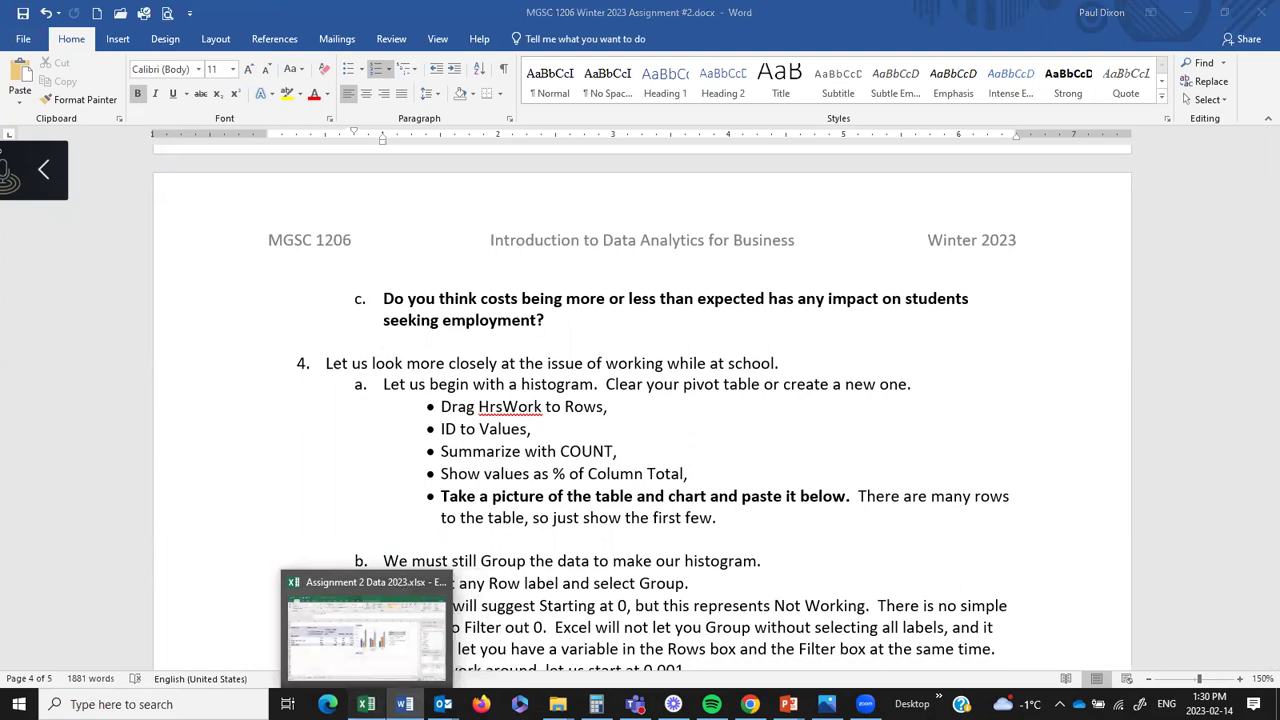
{"action": "left_click", "coordinate": [366, 704]}
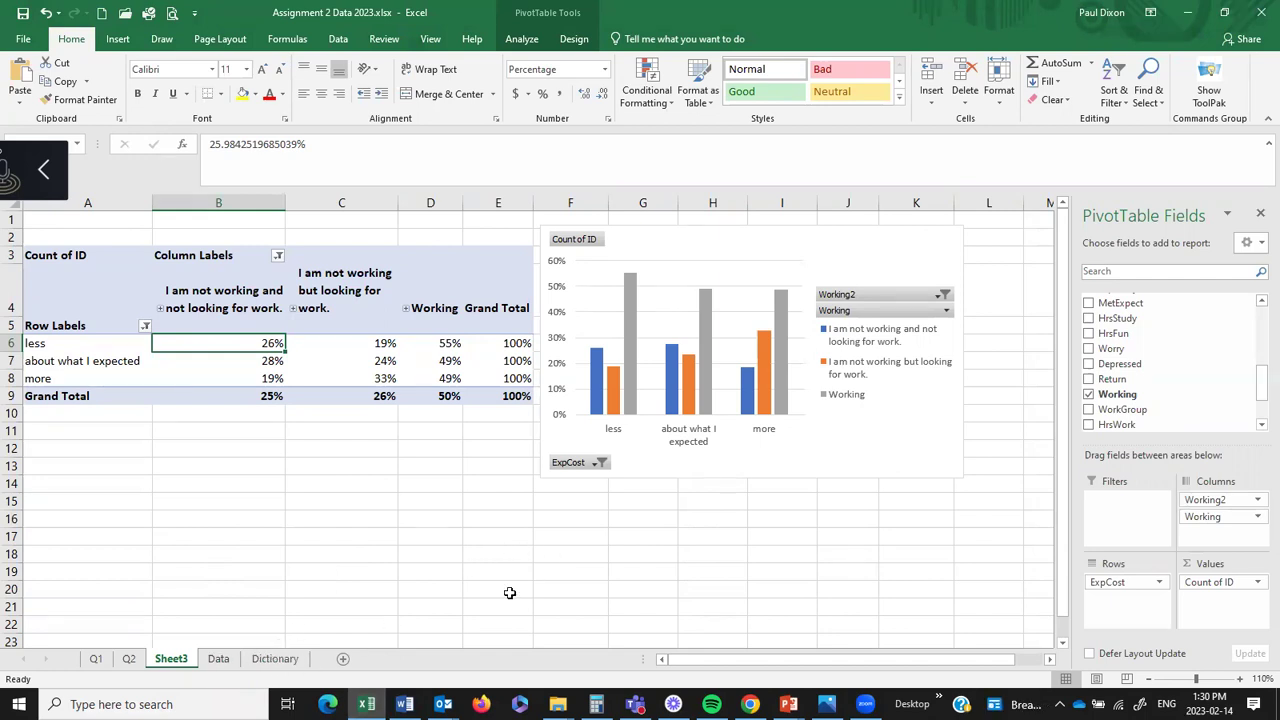
- Back in the Excel workbook, rename the Sheet3 tab to Q3
{"action": "mouse_move", "coordinate": [404, 704]}
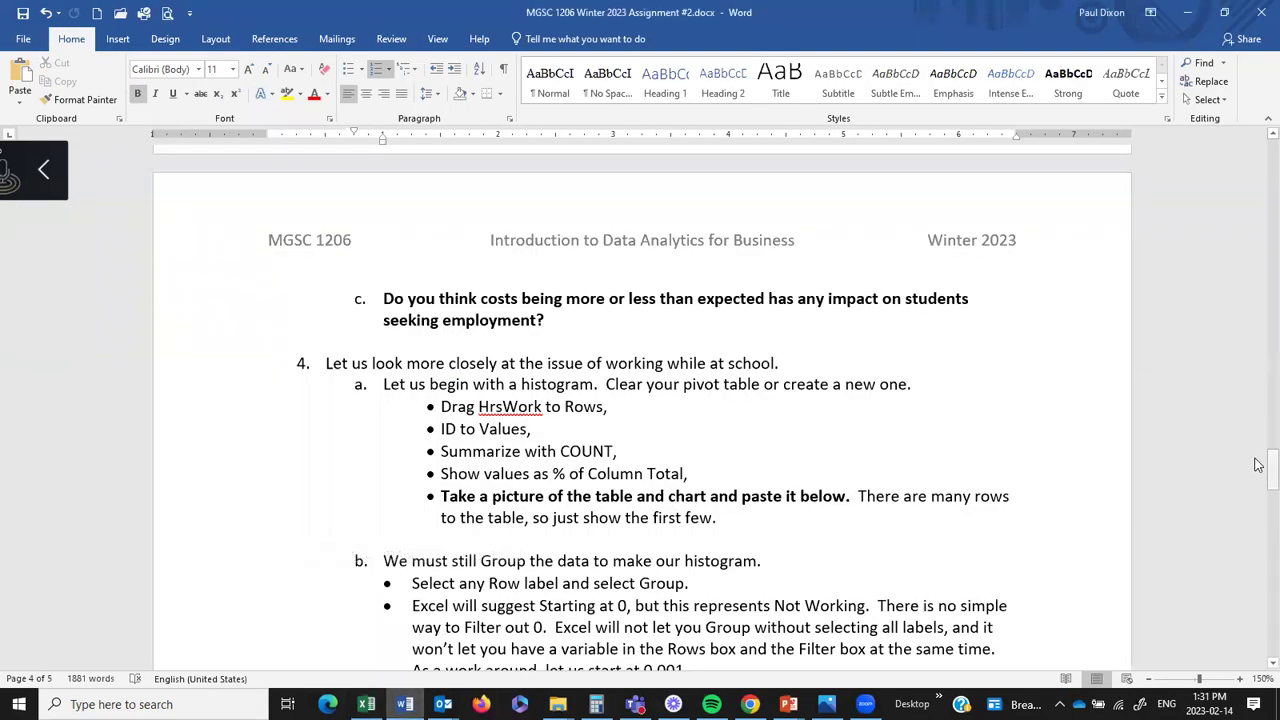
{"action": "left_click_drag", "start_coordinate": [1258, 464], "coordinate": [1258, 479]}
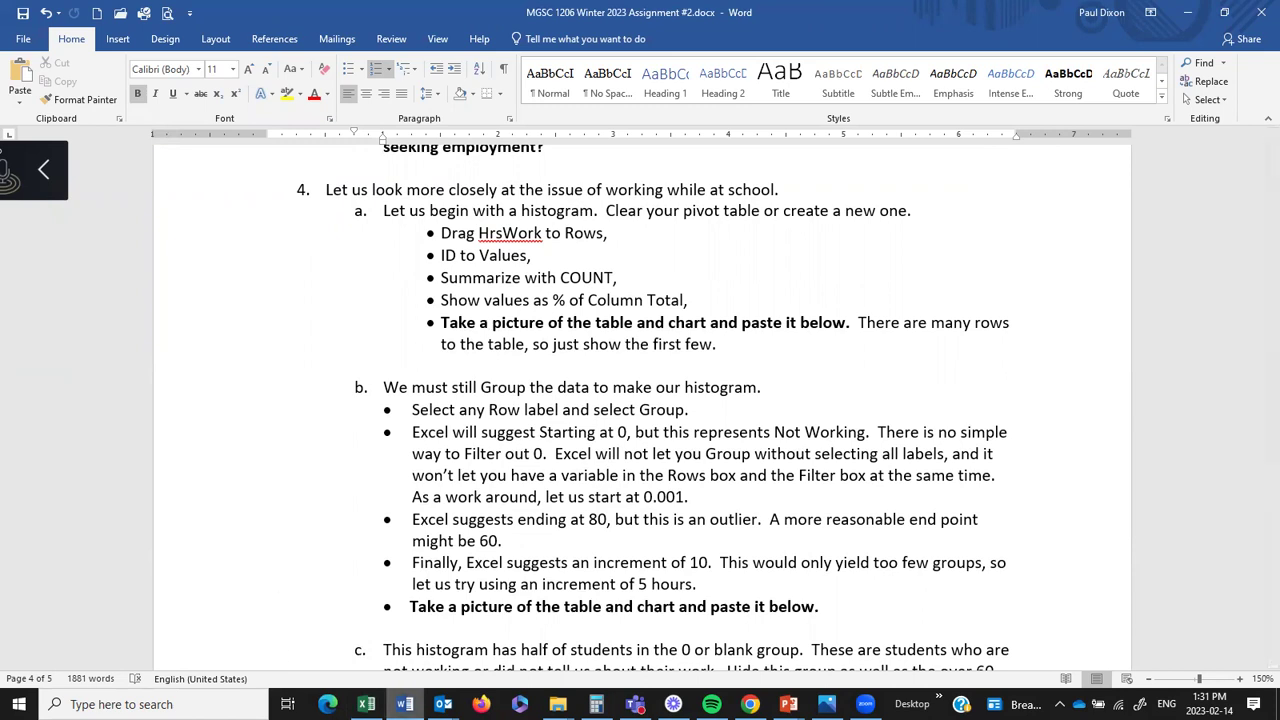
{"action": "left_click", "coordinate": [366, 704]}
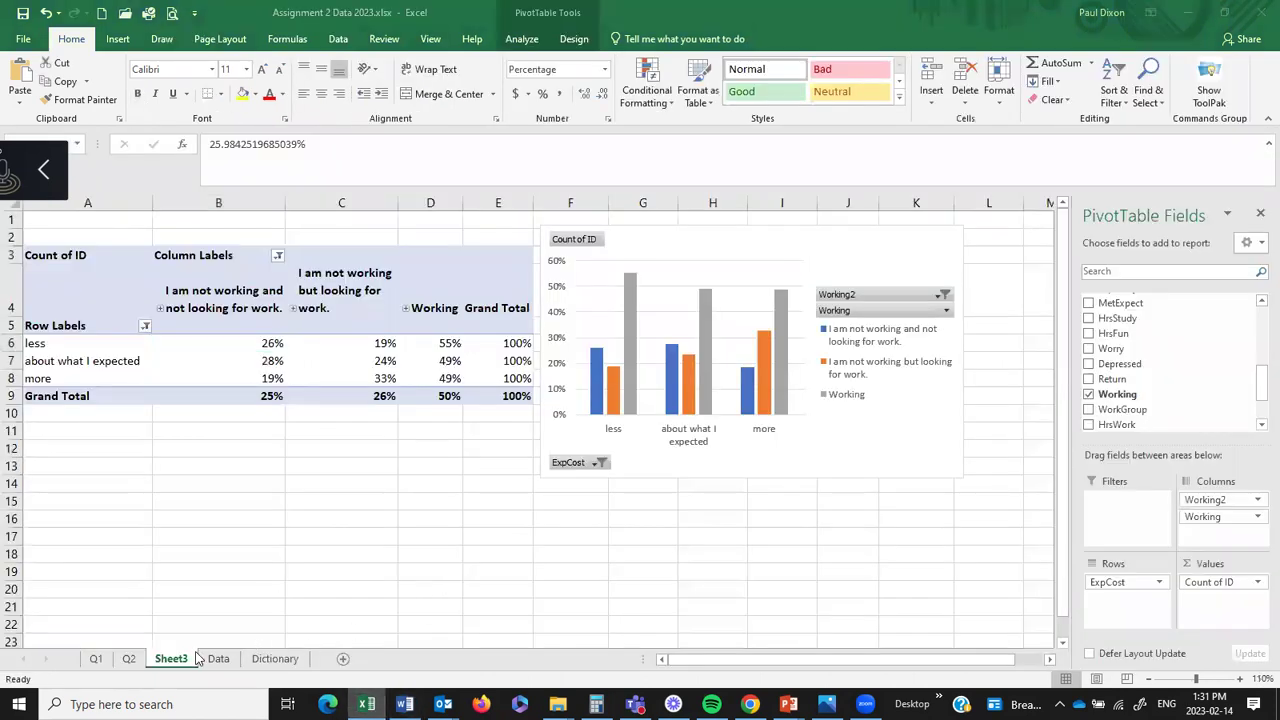
{"action": "key", "text": "alt+Tab"}
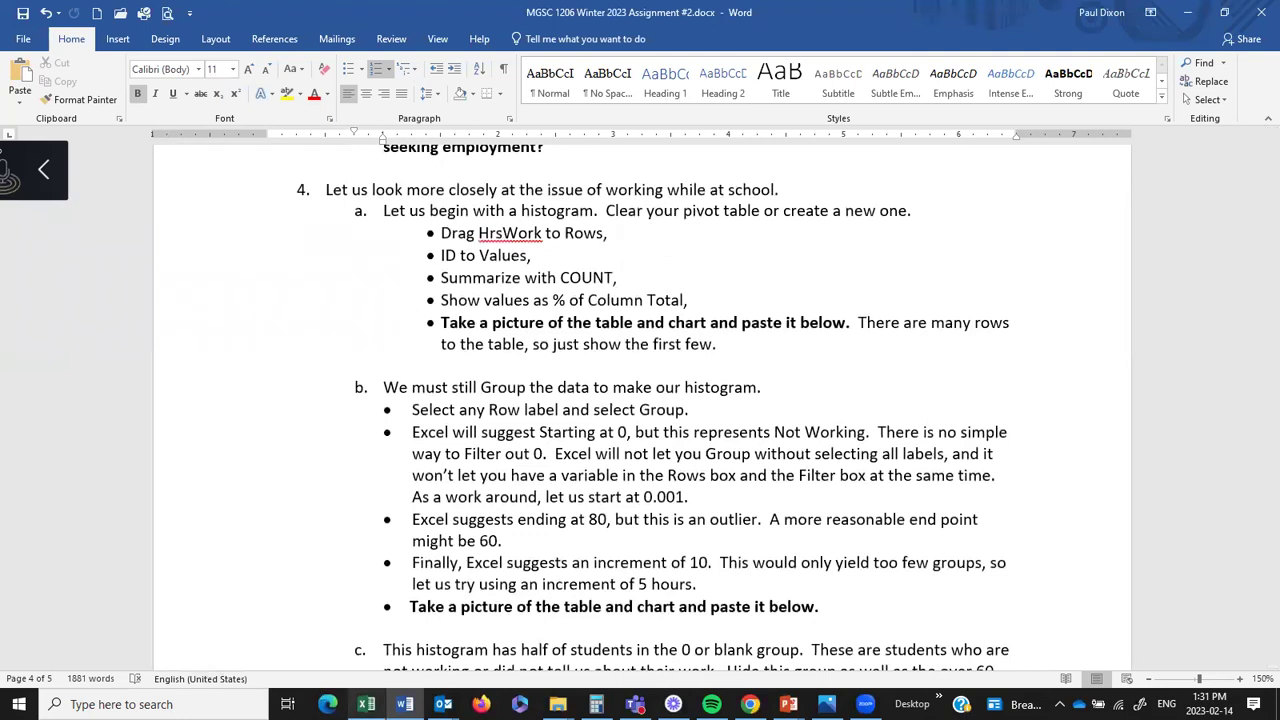
{"action": "key", "text": "alt+Tab"}
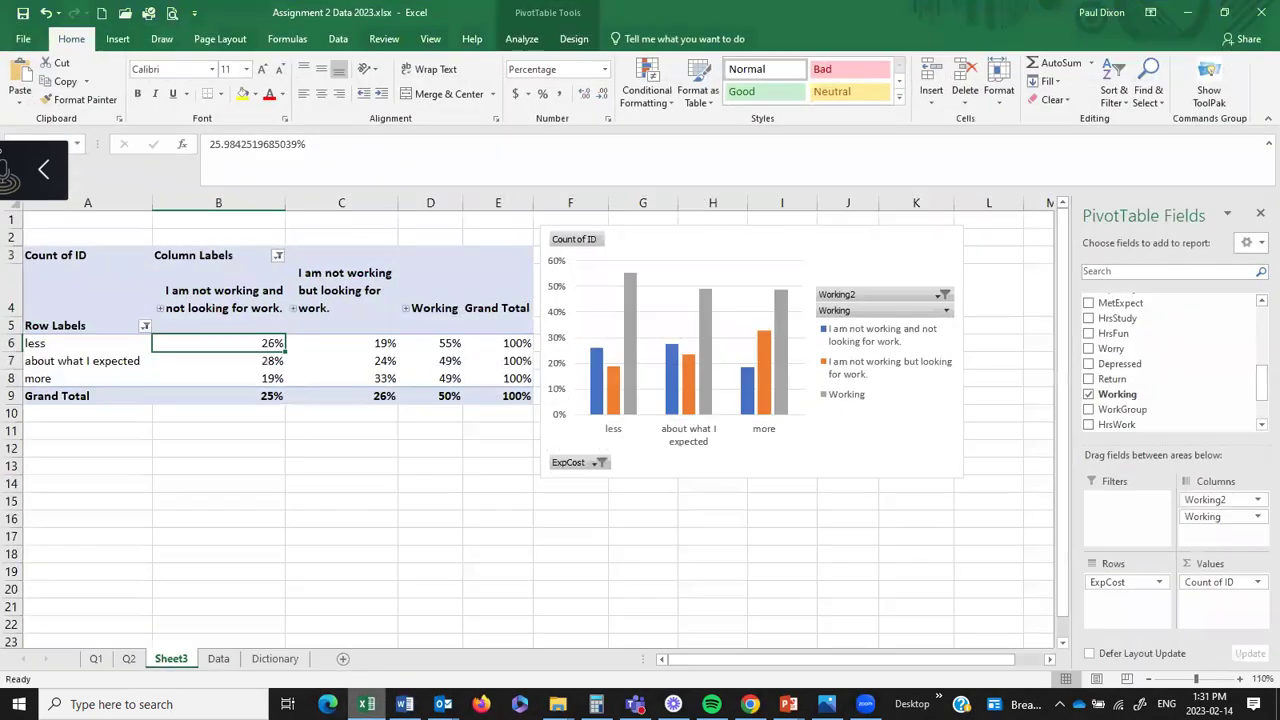
{"action": "right_click", "coordinate": [172, 659]}
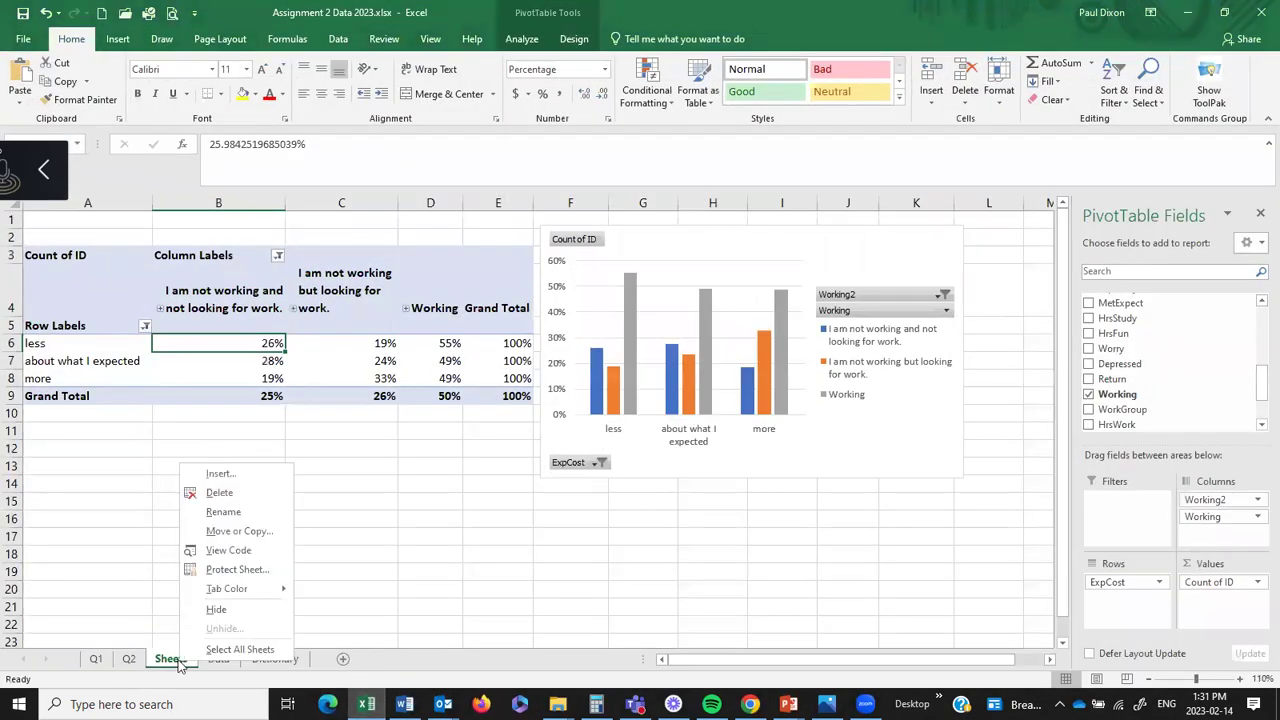
{"action": "left_click", "coordinate": [238, 513]}
{"action": "type", "text": "Q3"}
{"action": "left_click", "coordinate": [201, 659]}
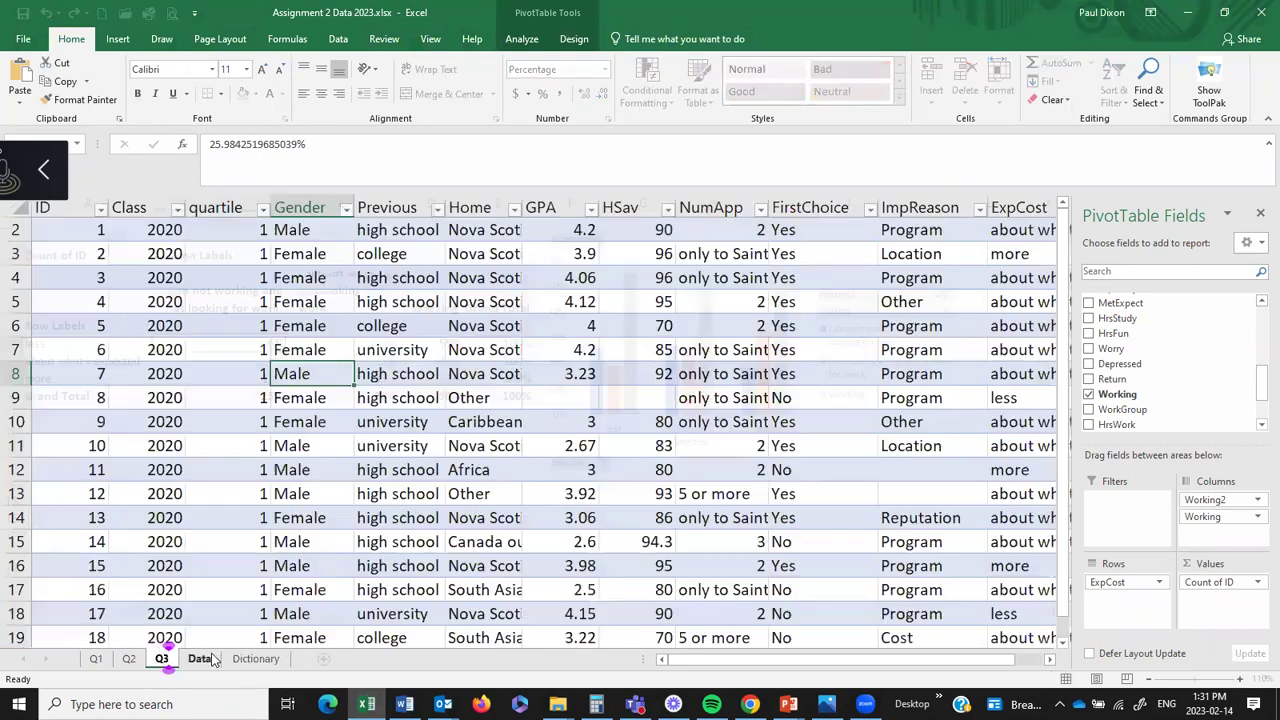
- From the Data sheet, insert a new PivotTable on a new worksheet
{"action": "right_click", "coordinate": [316, 377]}
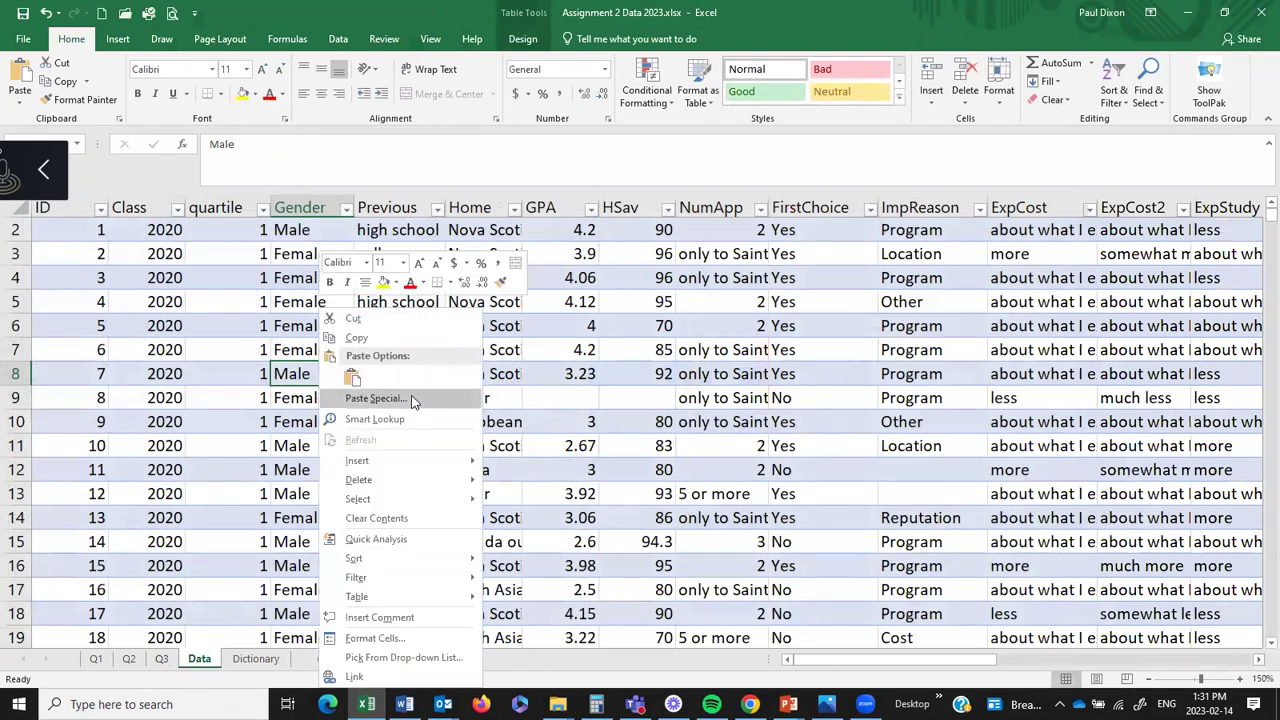
{"action": "left_click", "coordinate": [209, 305]}
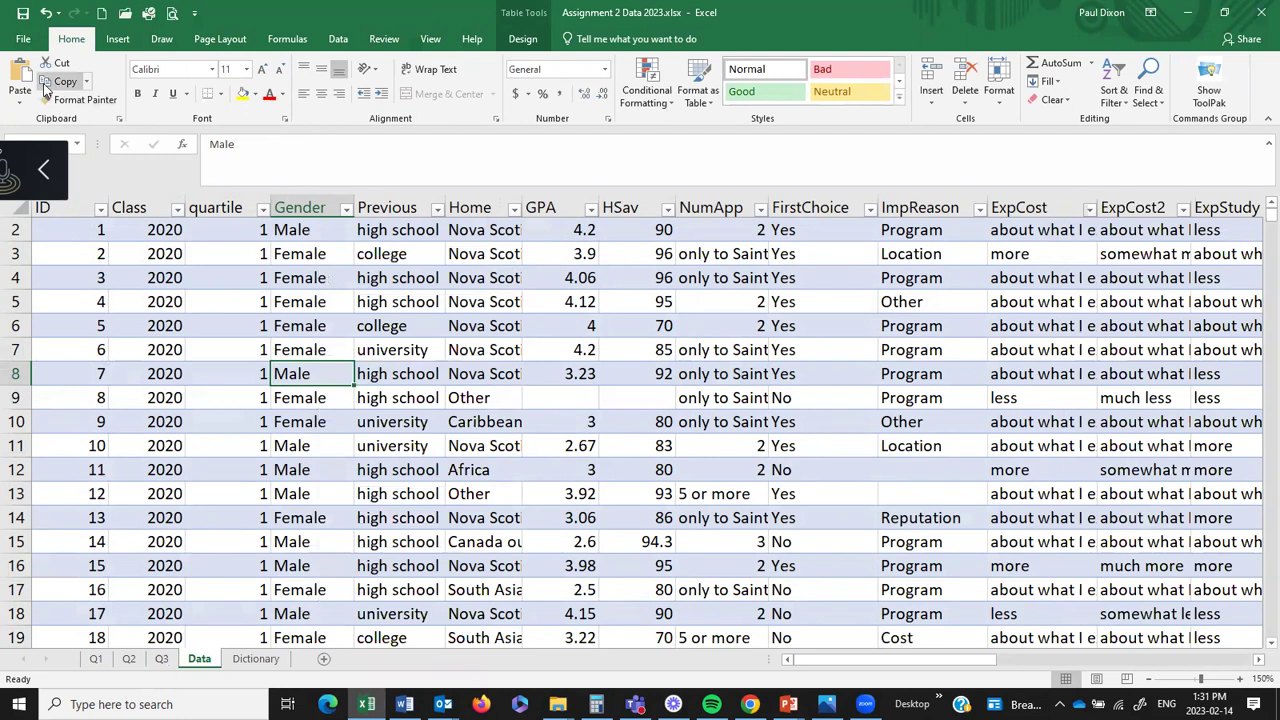
{"action": "left_click", "coordinate": [118, 40]}
{"action": "left_click", "coordinate": [26, 78]}
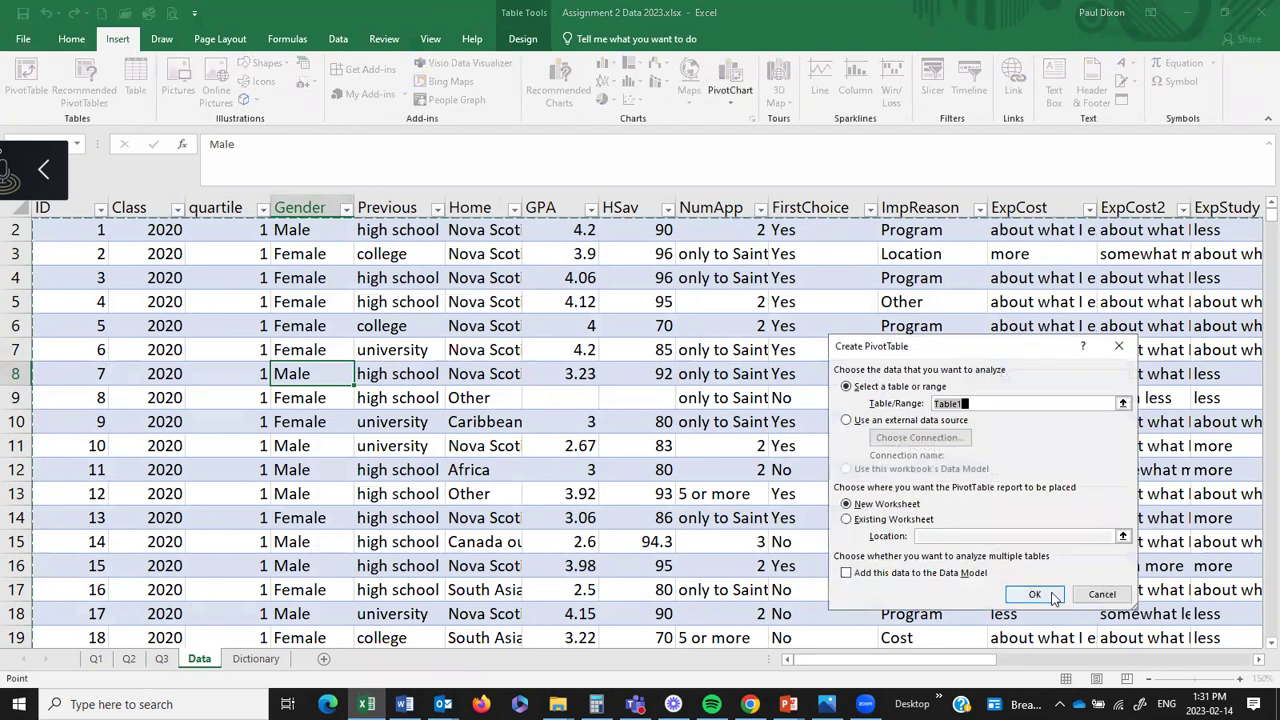
{"action": "left_click", "coordinate": [1050, 597]}
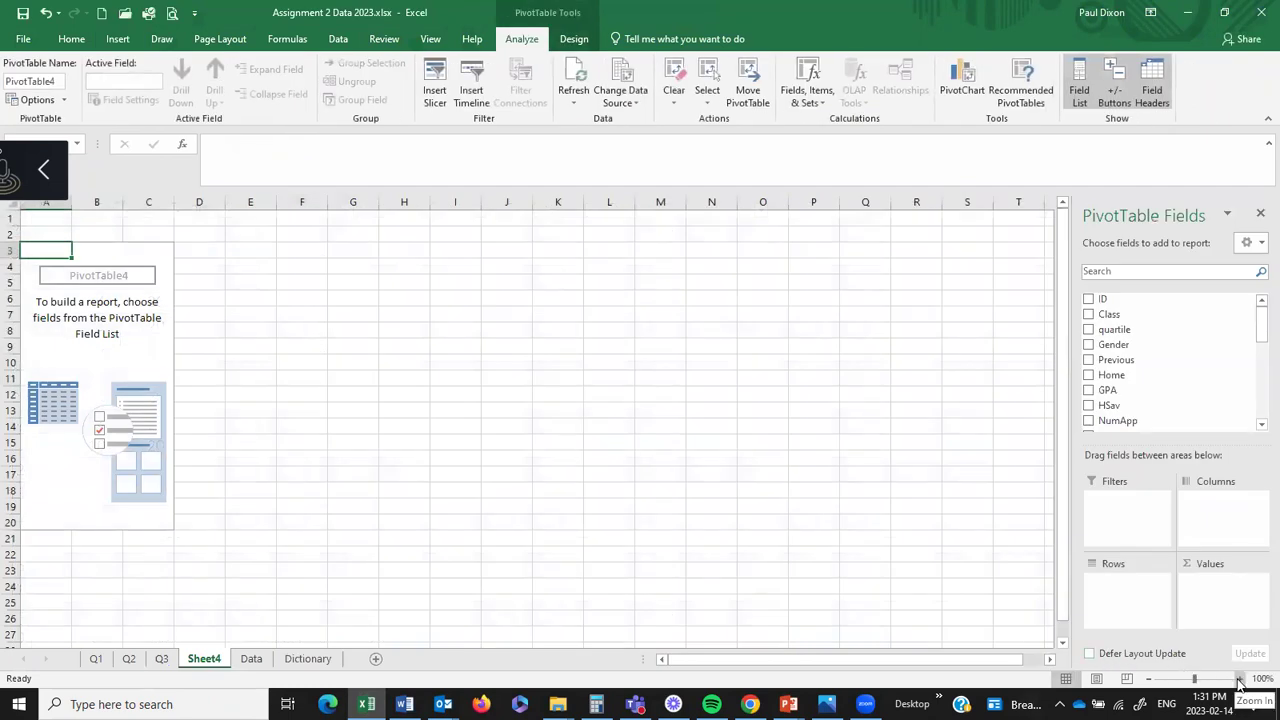
- Zoom the sheet in and place HrsWork in the pivot table's Rows
{"action": "left_click", "coordinate": [1239, 680]}
{"action": "left_click", "coordinate": [1239, 680]}
{"action": "left_click", "coordinate": [1239, 680]}
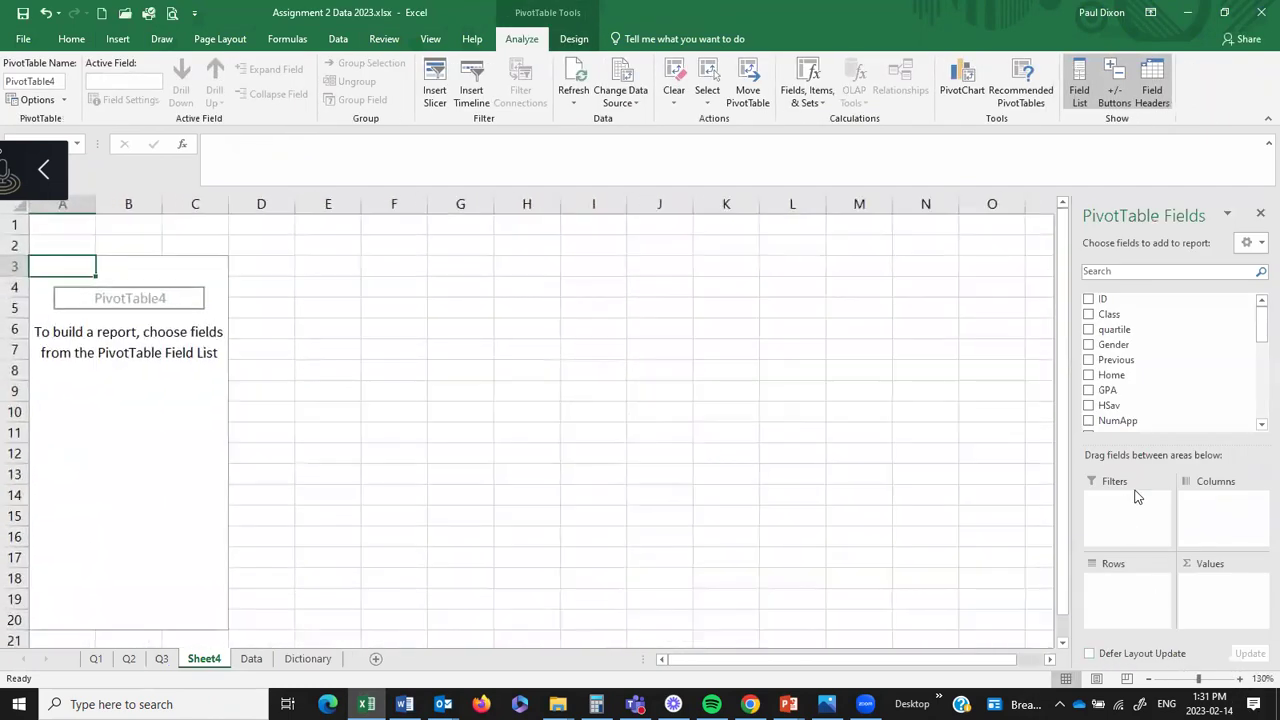
{"action": "left_click_drag", "start_coordinate": [1257, 329], "coordinate": [1258, 374]}
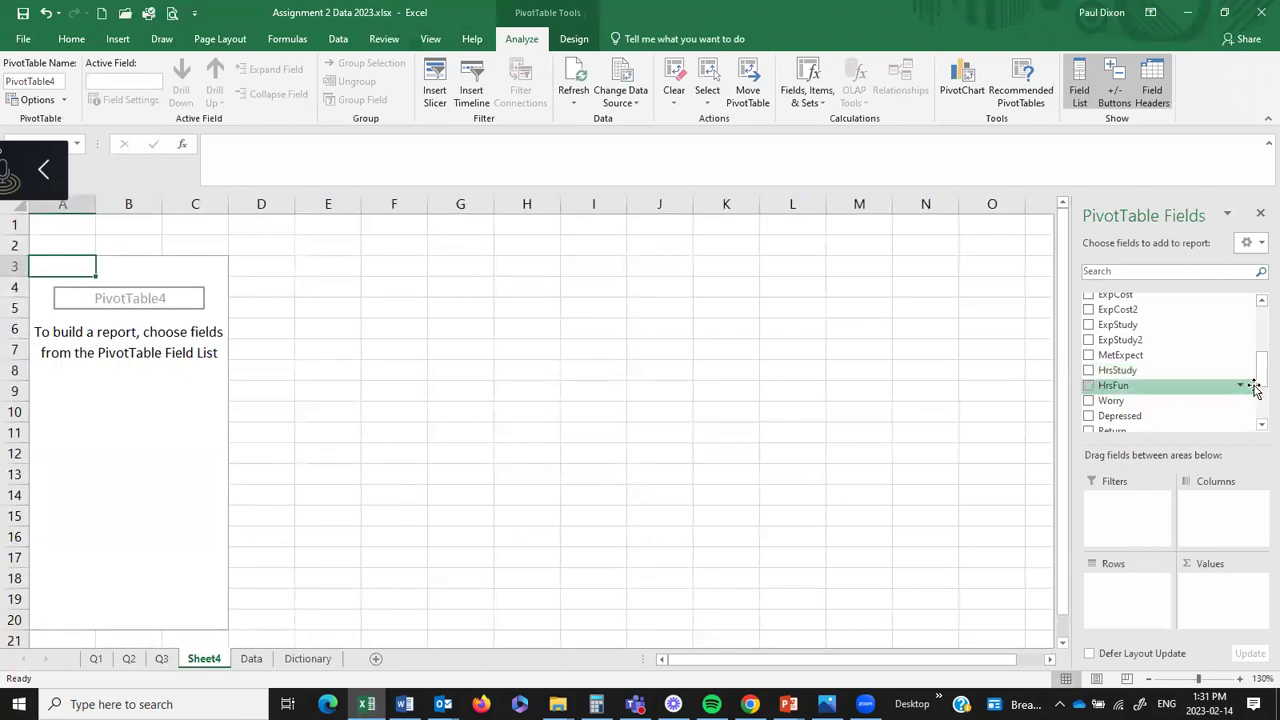
{"action": "left_click_drag", "start_coordinate": [1258, 376], "coordinate": [1259, 405]}
{"action": "left_click_drag", "start_coordinate": [1135, 379], "coordinate": [1115, 597]}
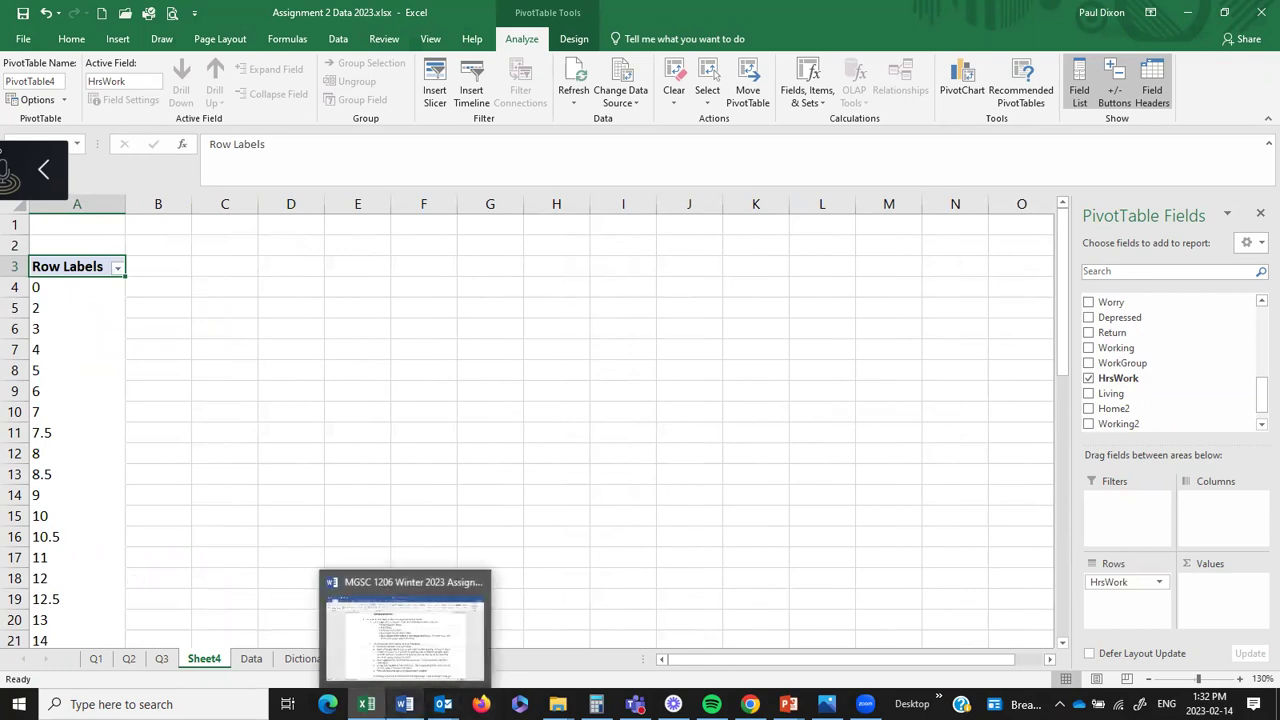
- Add ID to the pivot's Values area as Sum of ID
{"action": "left_click", "coordinate": [404, 704]}
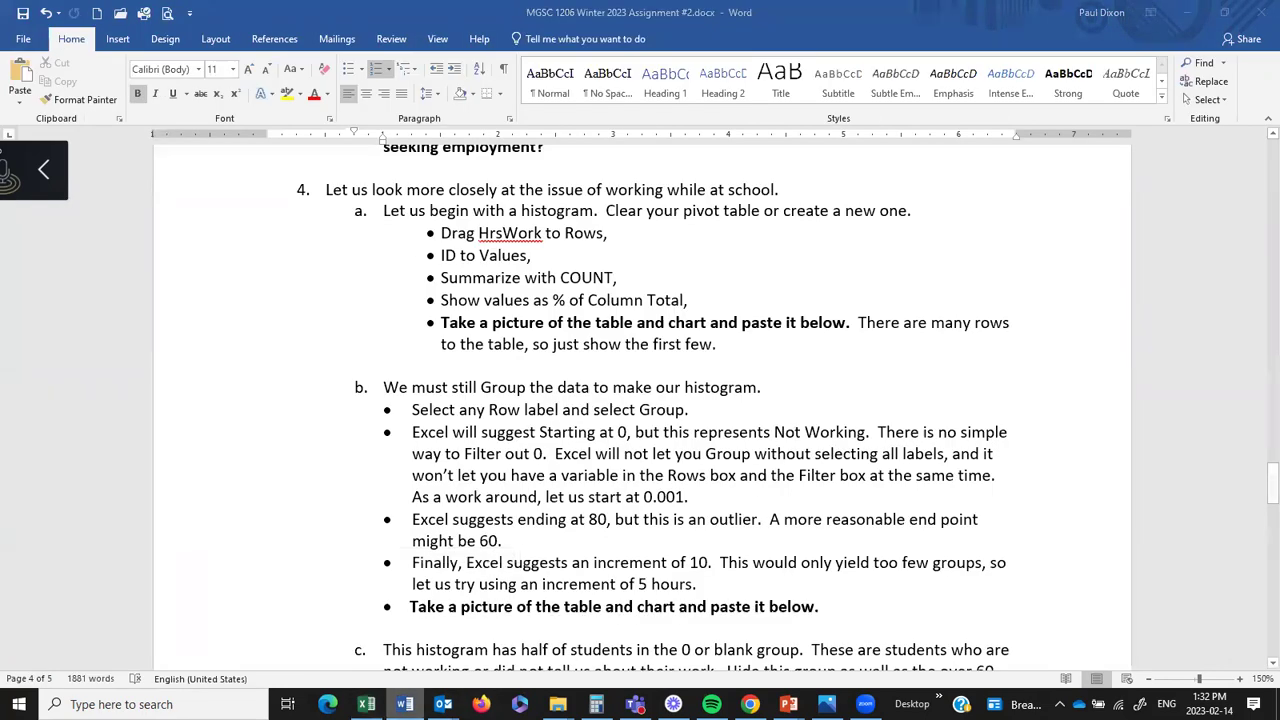
{"action": "key", "text": "alt+Tab"}
{"action": "left_click_drag", "start_coordinate": [1258, 402], "coordinate": [1224, 590]}
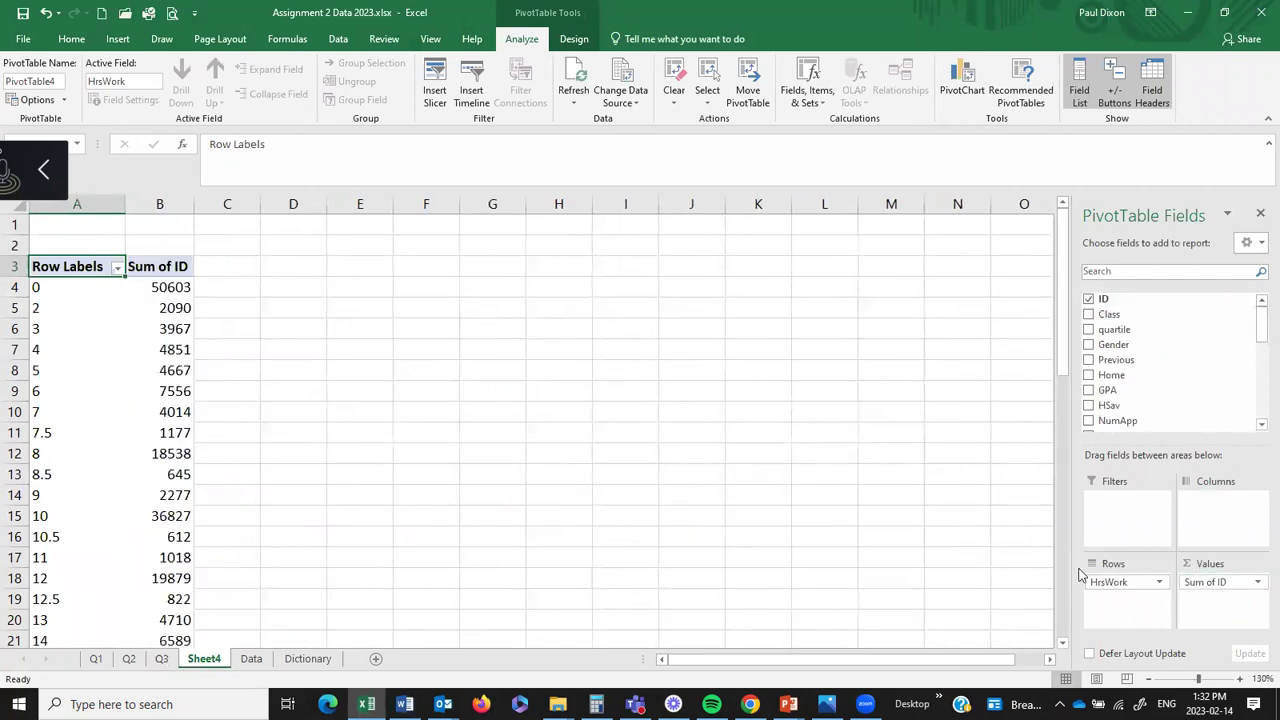
- Summarize the pivot values by Count instead of Sum
{"action": "left_click", "coordinate": [176, 312]}
{"action": "right_click", "coordinate": [180, 314]}
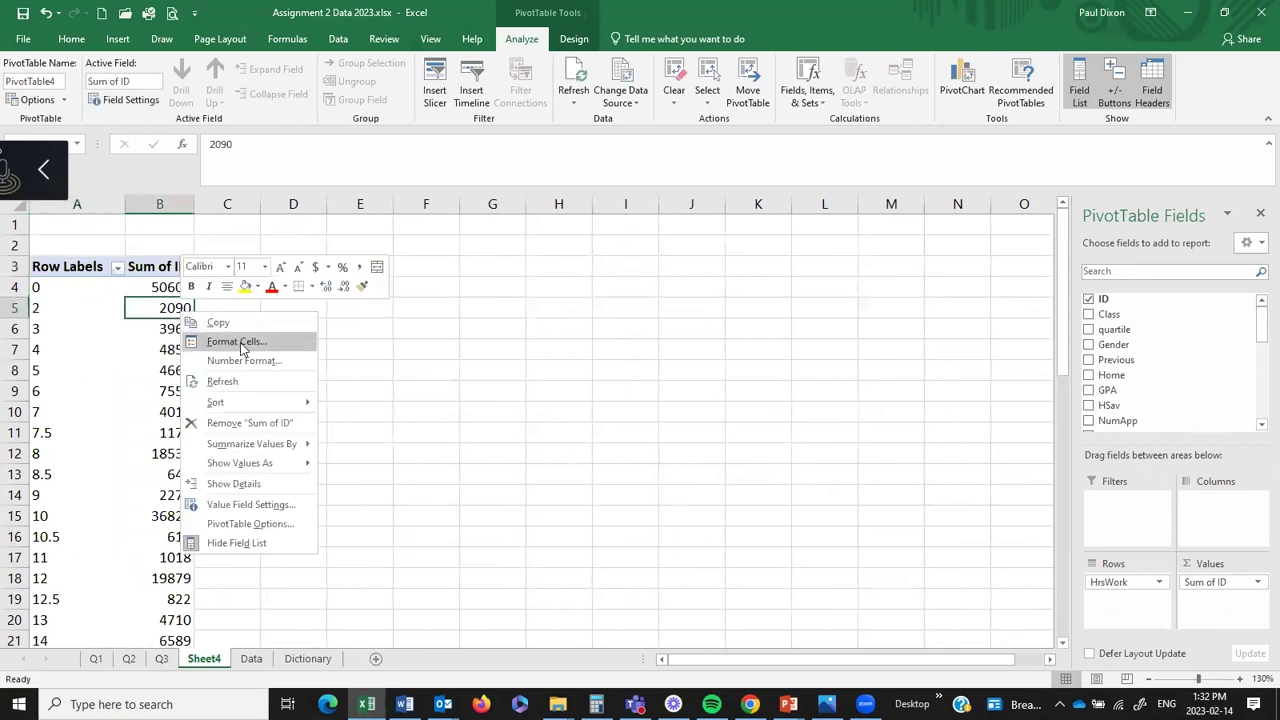
{"action": "mouse_move", "coordinate": [300, 463]}
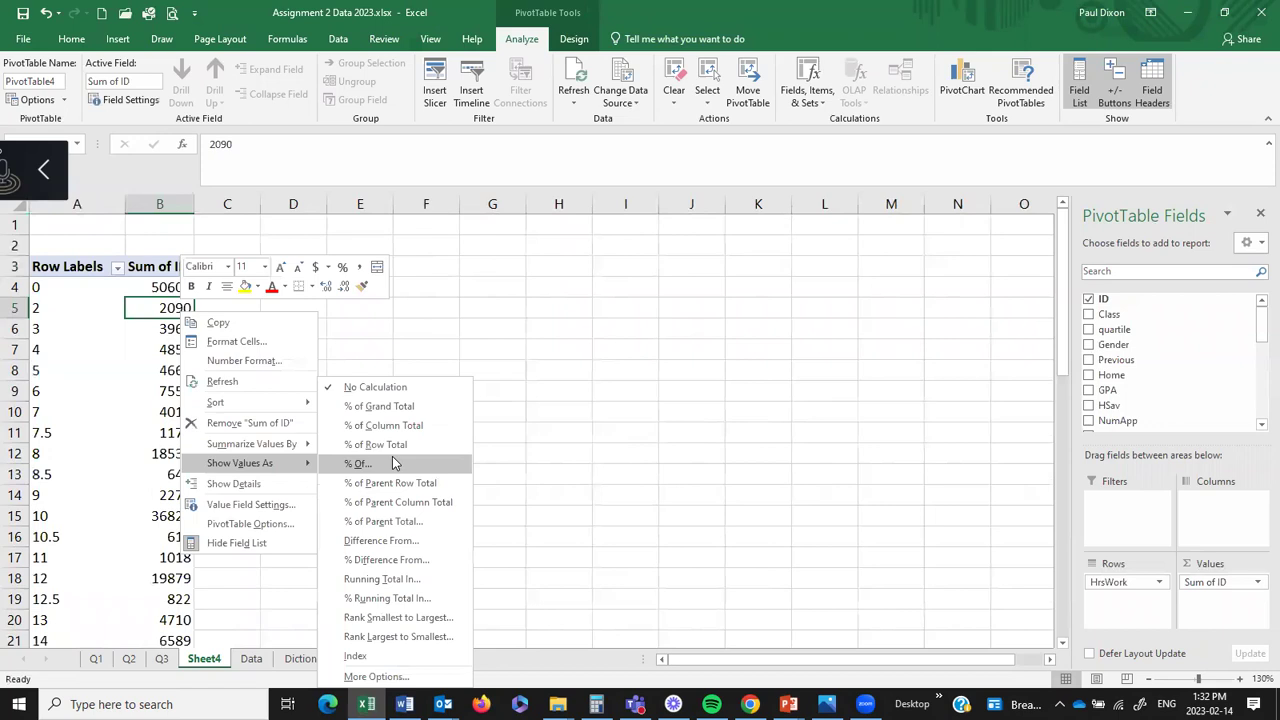
{"action": "mouse_move", "coordinate": [270, 444]}
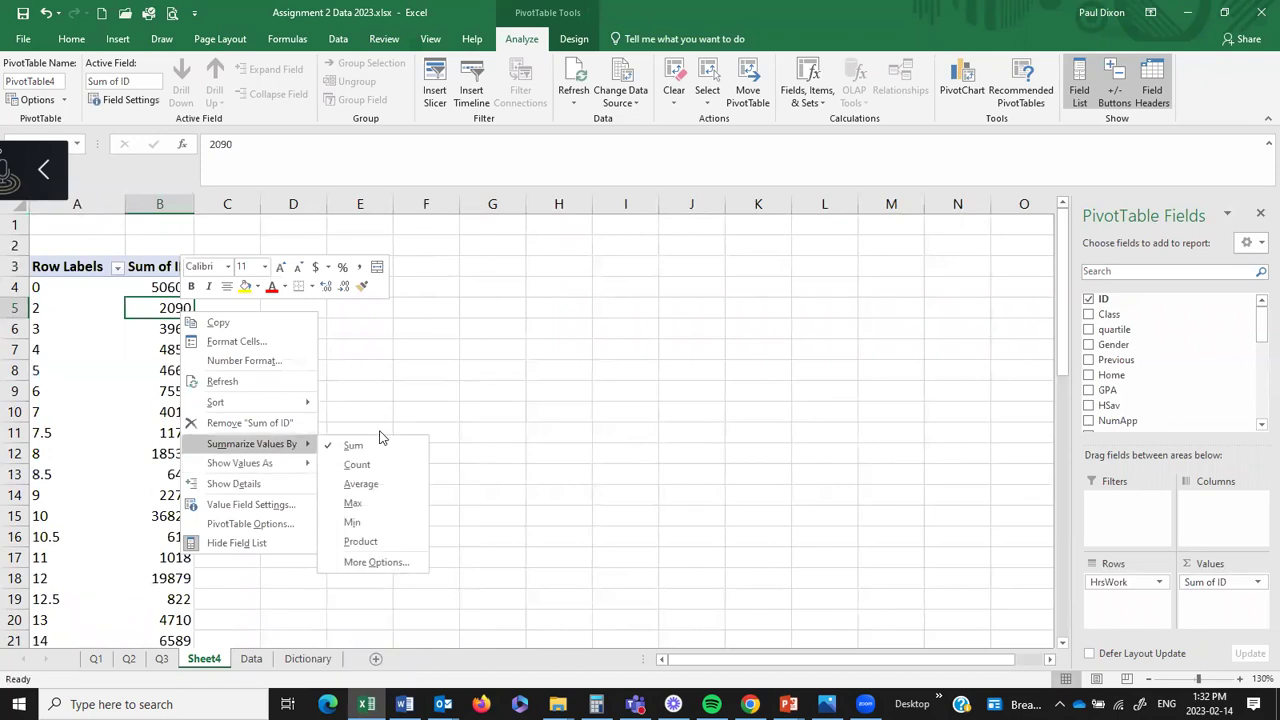
{"action": "left_click", "coordinate": [380, 469]}
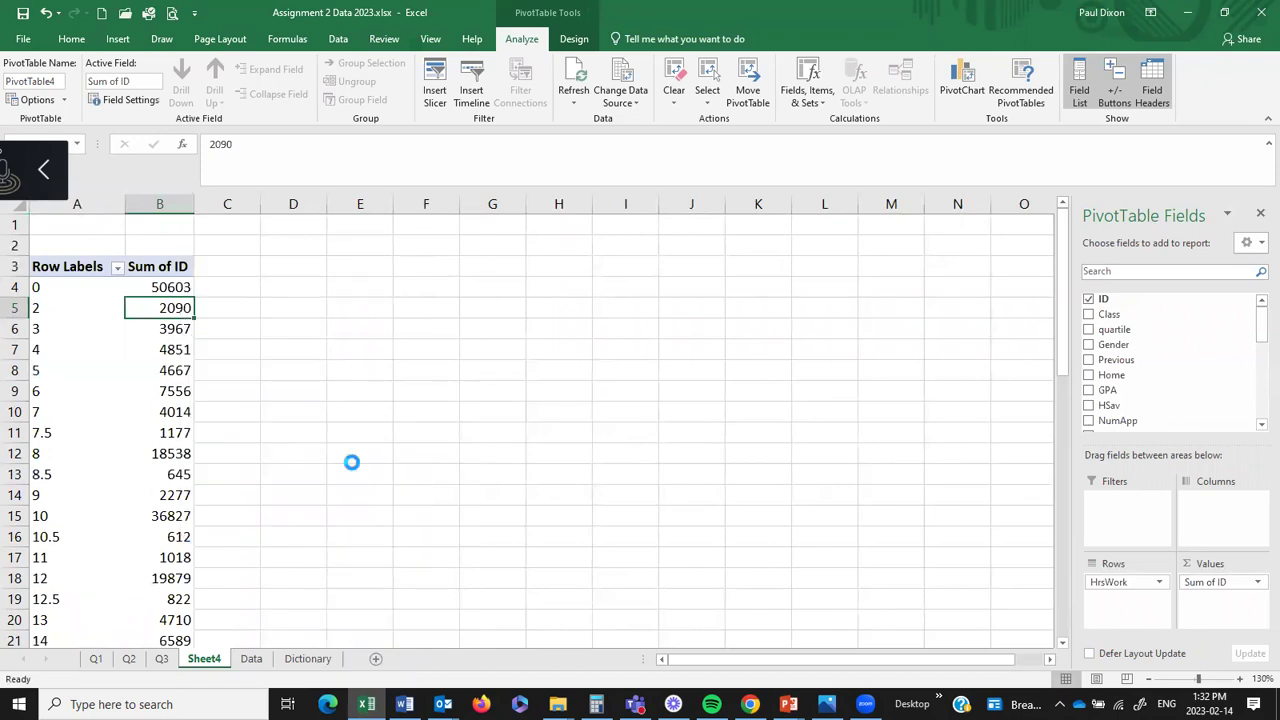
- Show the ID counts as % of Column Total
{"action": "left_click", "coordinate": [195, 393]}
{"action": "right_click", "coordinate": [197, 394]}
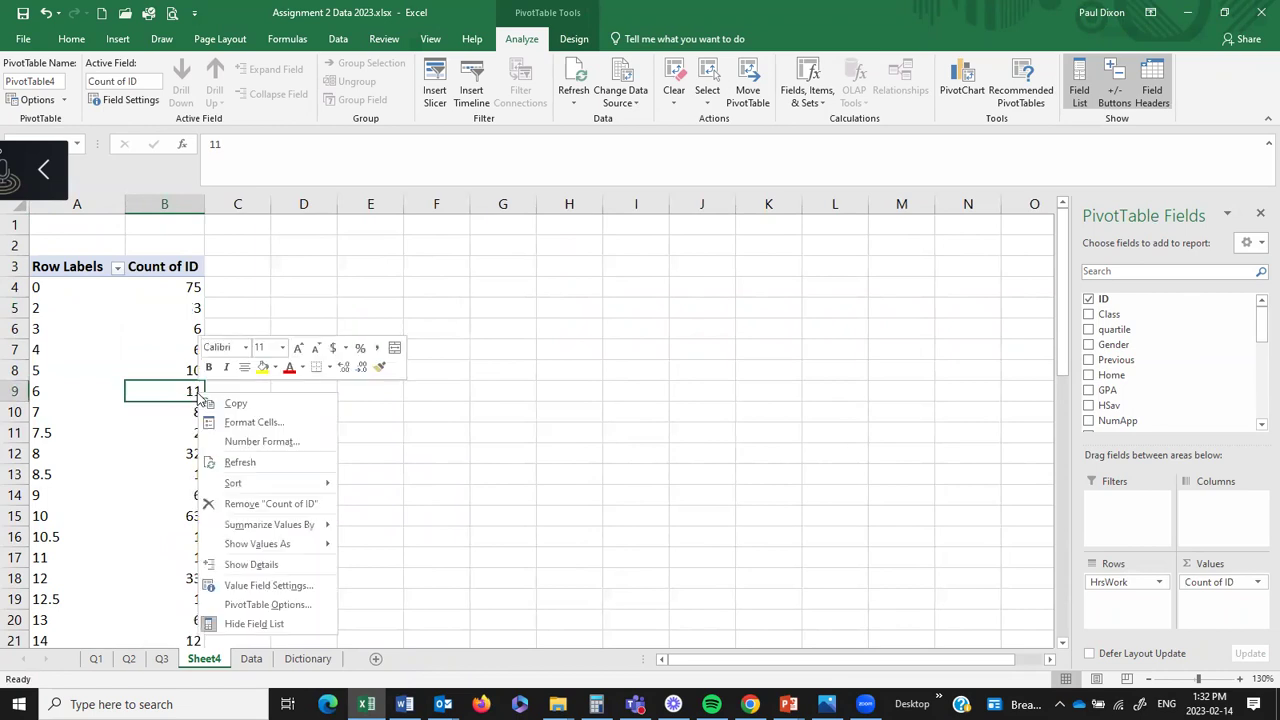
{"action": "mouse_move", "coordinate": [322, 545]}
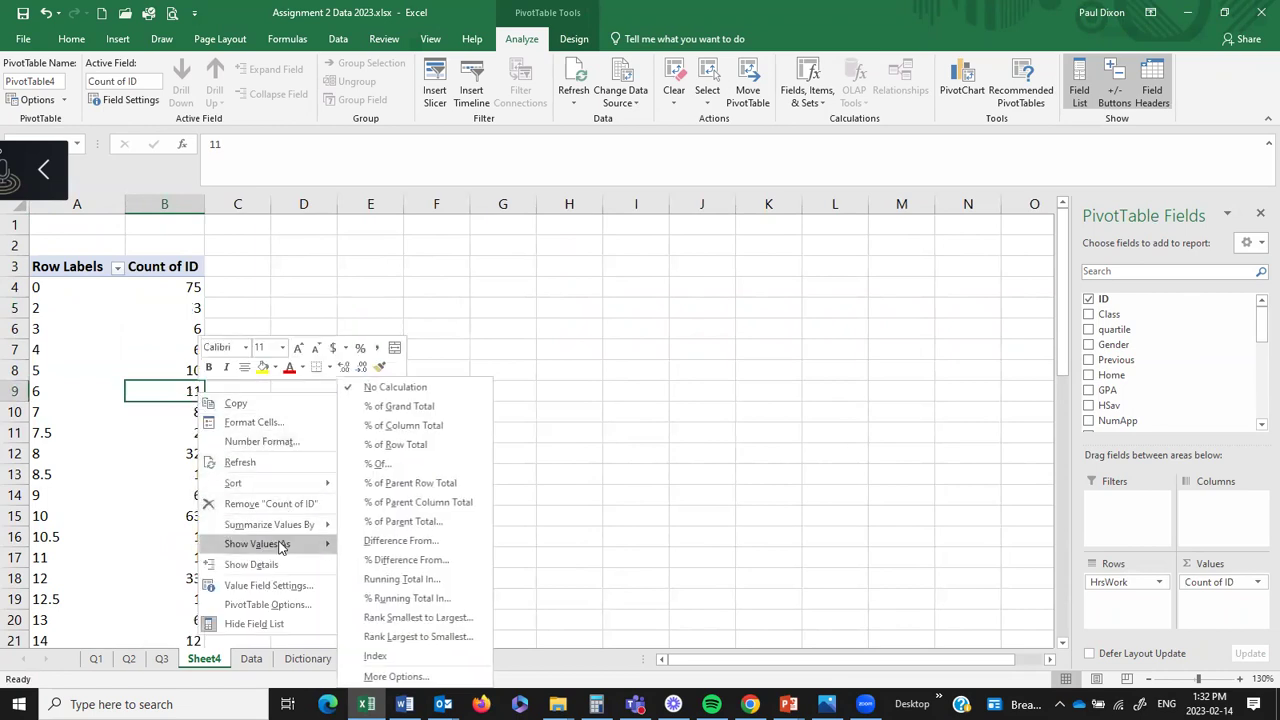
{"action": "left_click", "coordinate": [404, 428]}
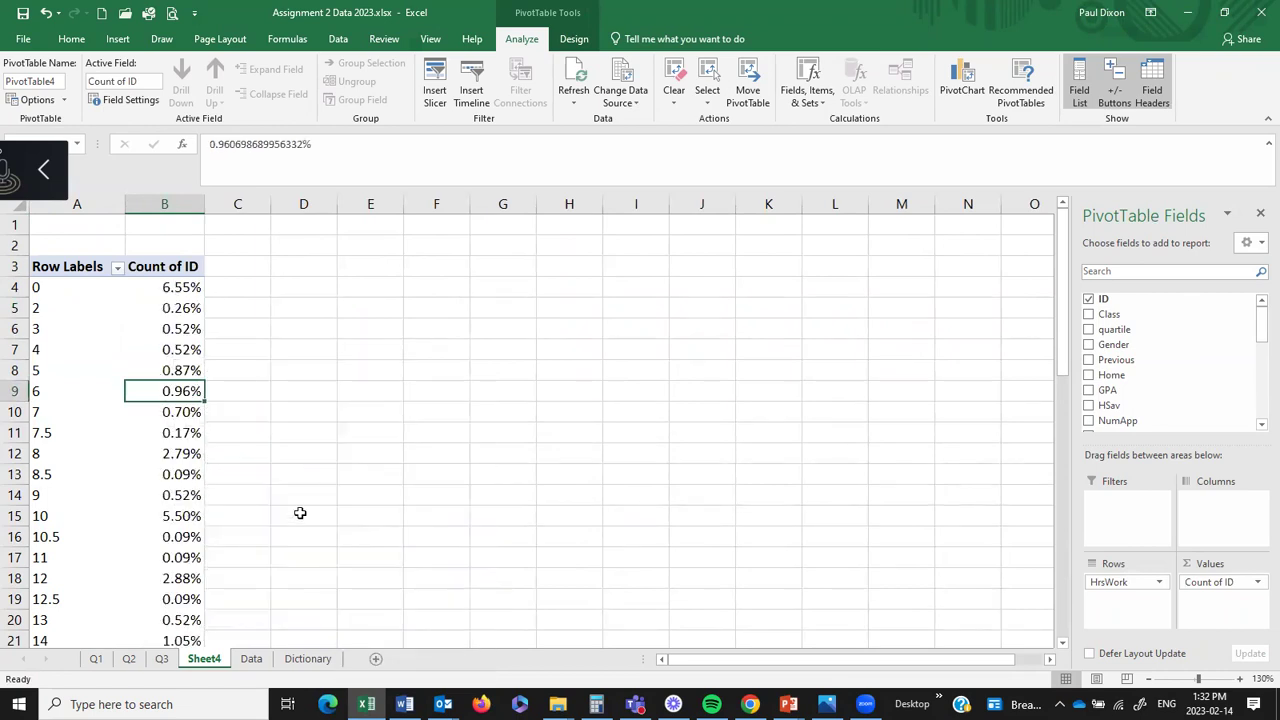
- Format the percentage values with 0 decimal places
{"action": "right_click", "coordinate": [186, 396]}
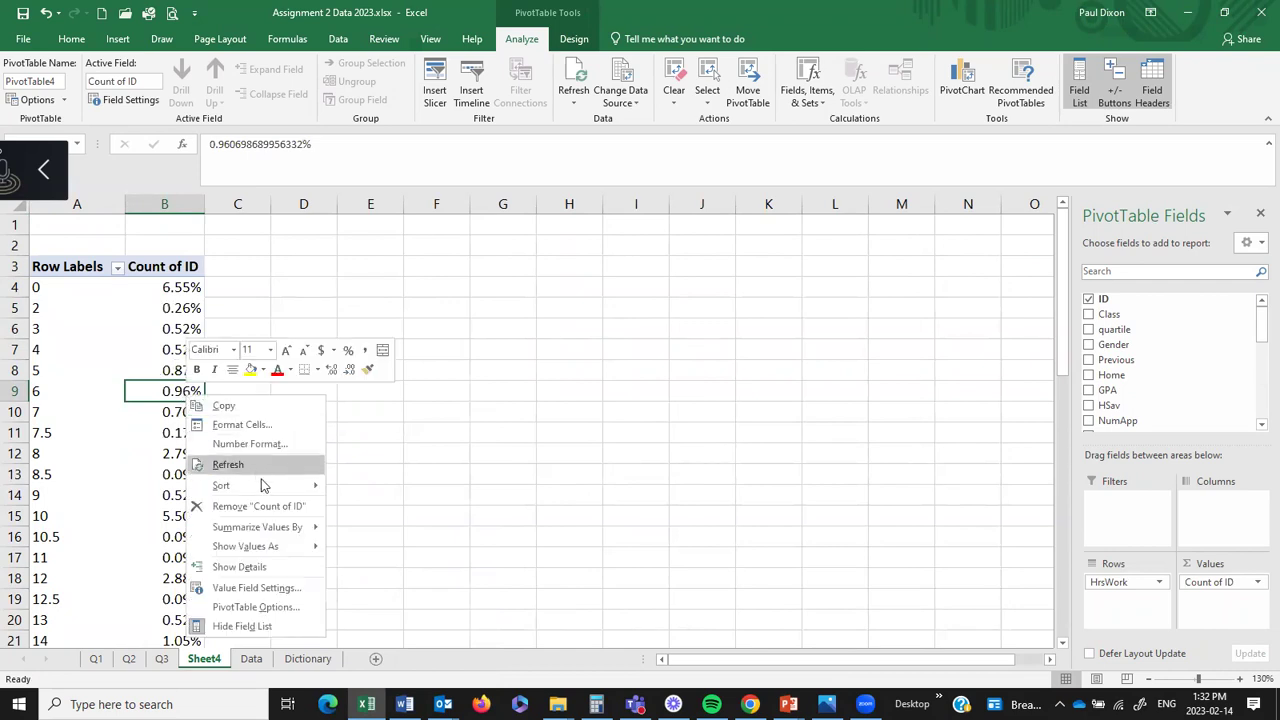
{"action": "left_click", "coordinate": [266, 450]}
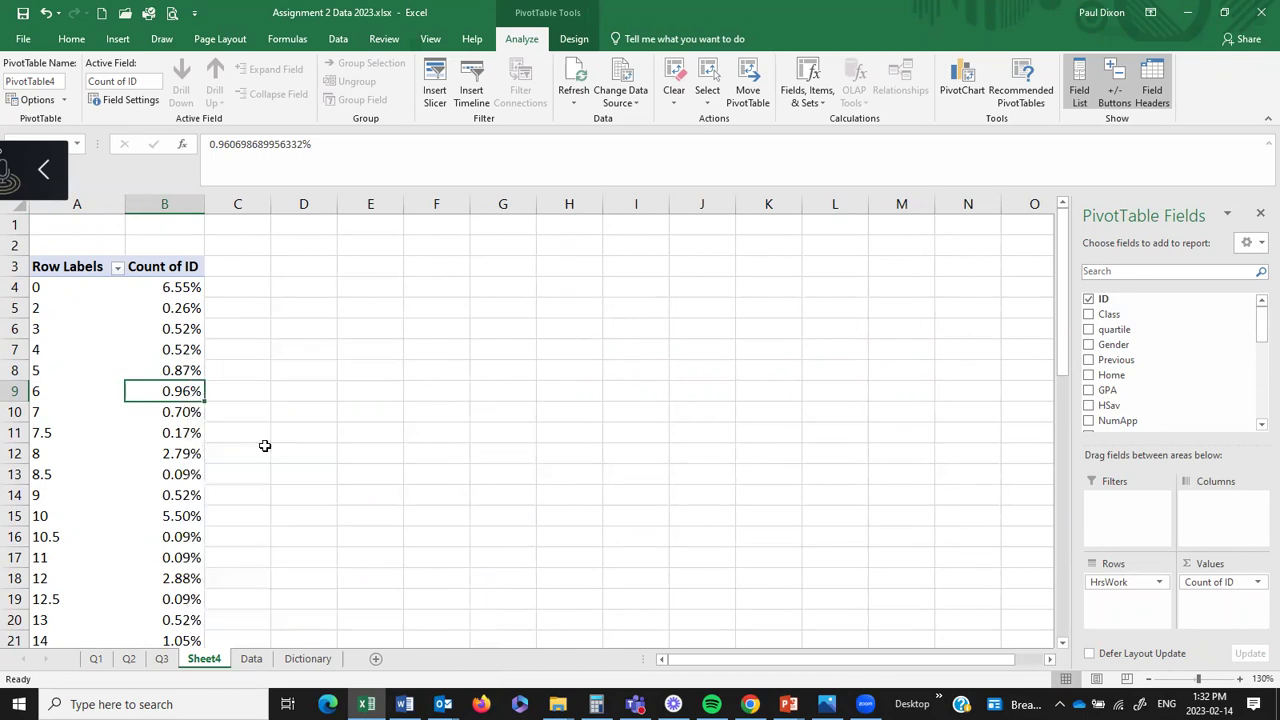
{"action": "left_click", "coordinate": [279, 362]}
{"action": "left_click", "coordinate": [279, 362]}
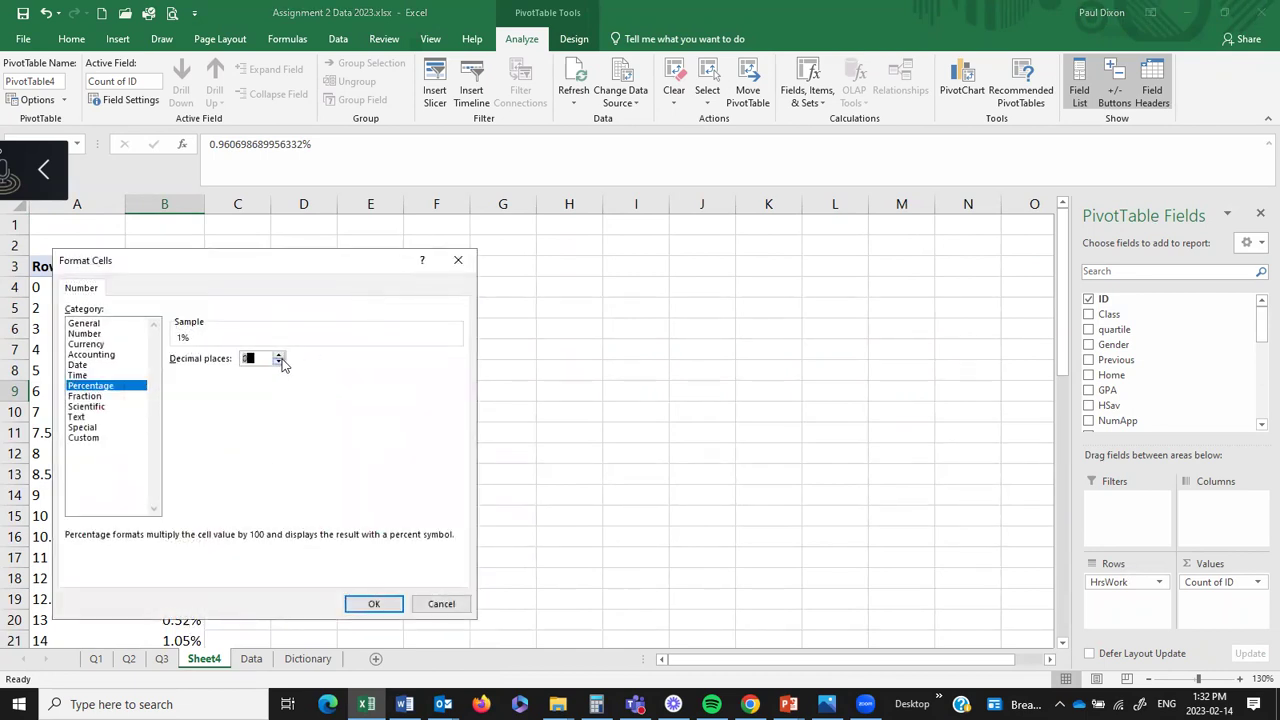
{"action": "left_click", "coordinate": [371, 604]}
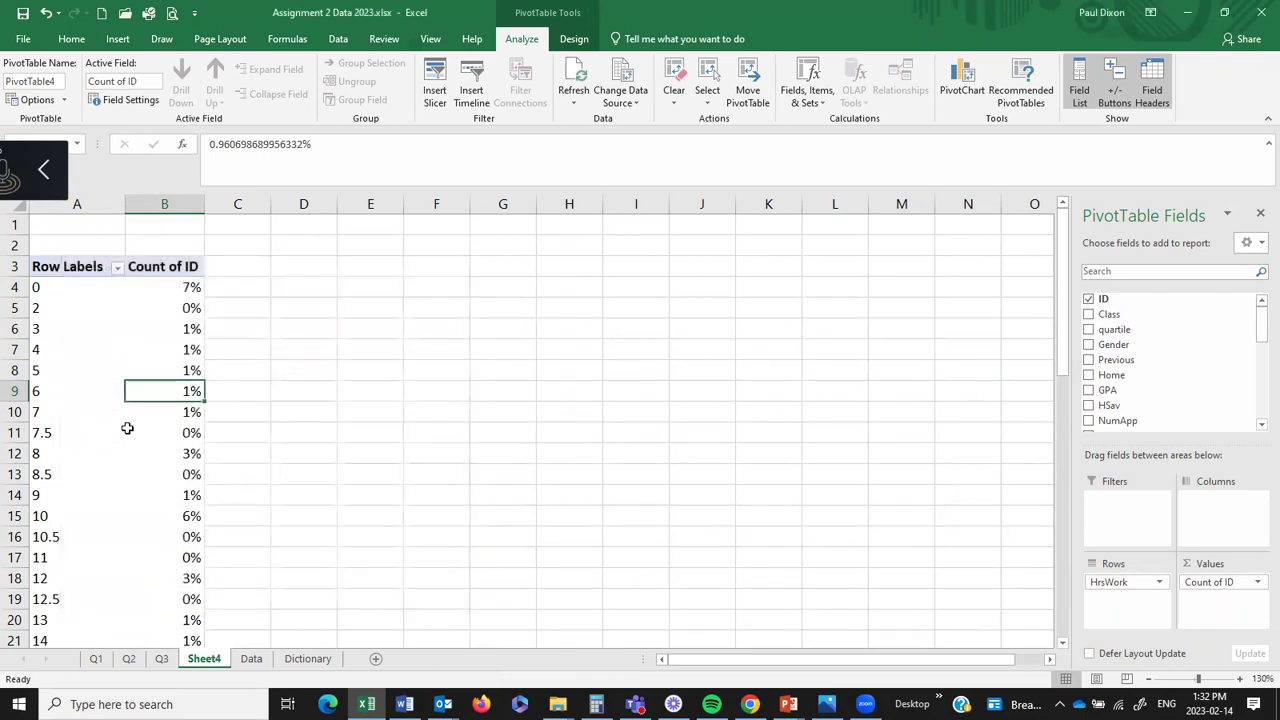
- Insert a Clustered Column PivotChart beside the pivot table, then switch to Word
{"action": "left_click", "coordinate": [961, 85]}
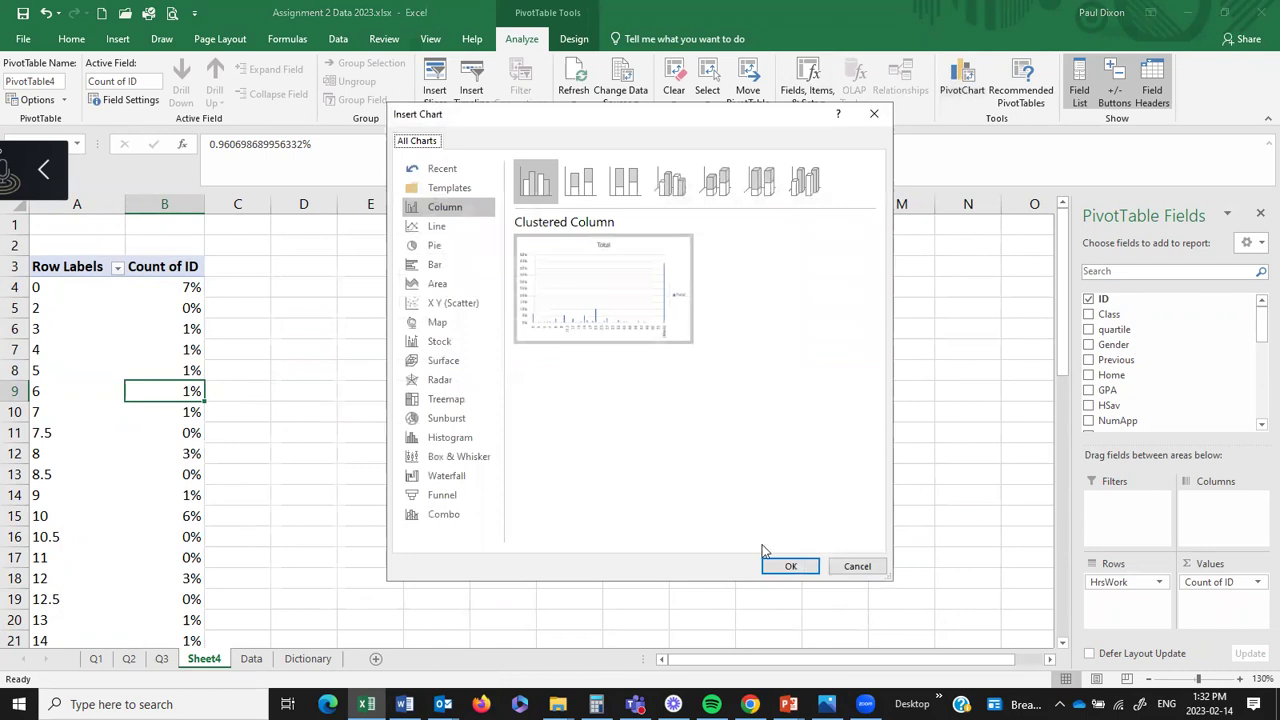
{"action": "left_click", "coordinate": [778, 566]}
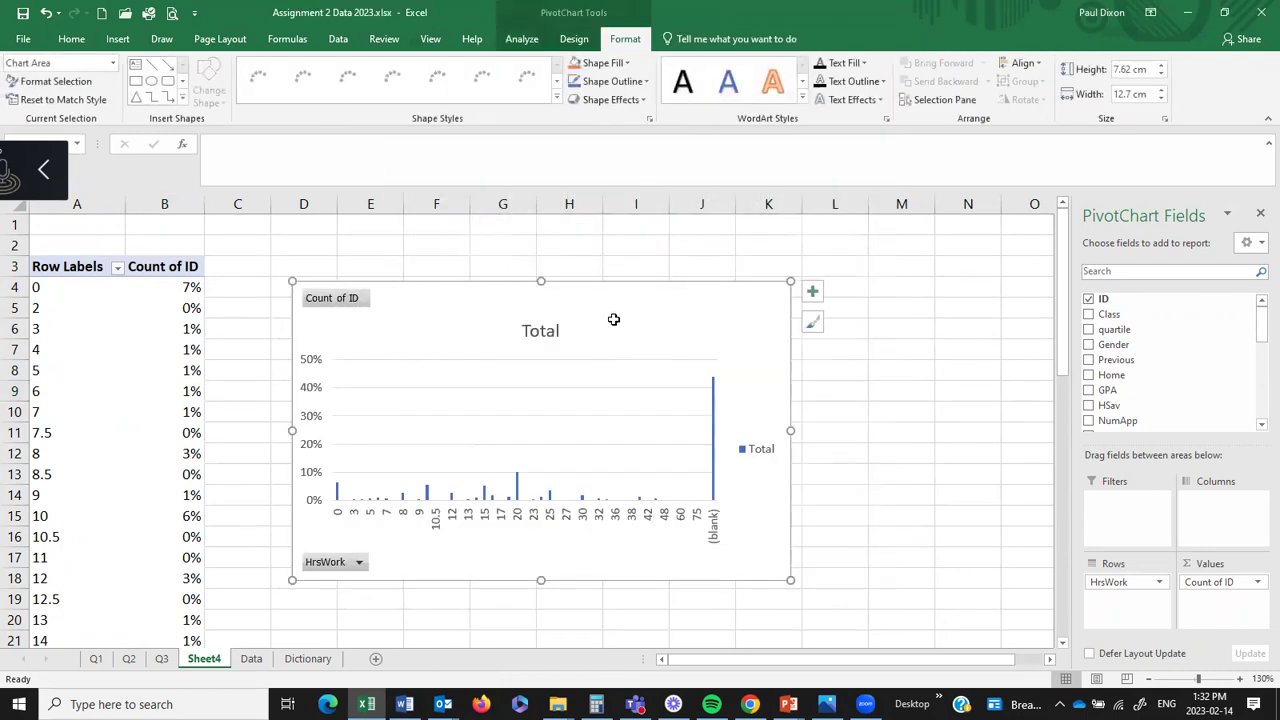
{"action": "left_click_drag", "start_coordinate": [611, 320], "coordinate": [537, 280]}
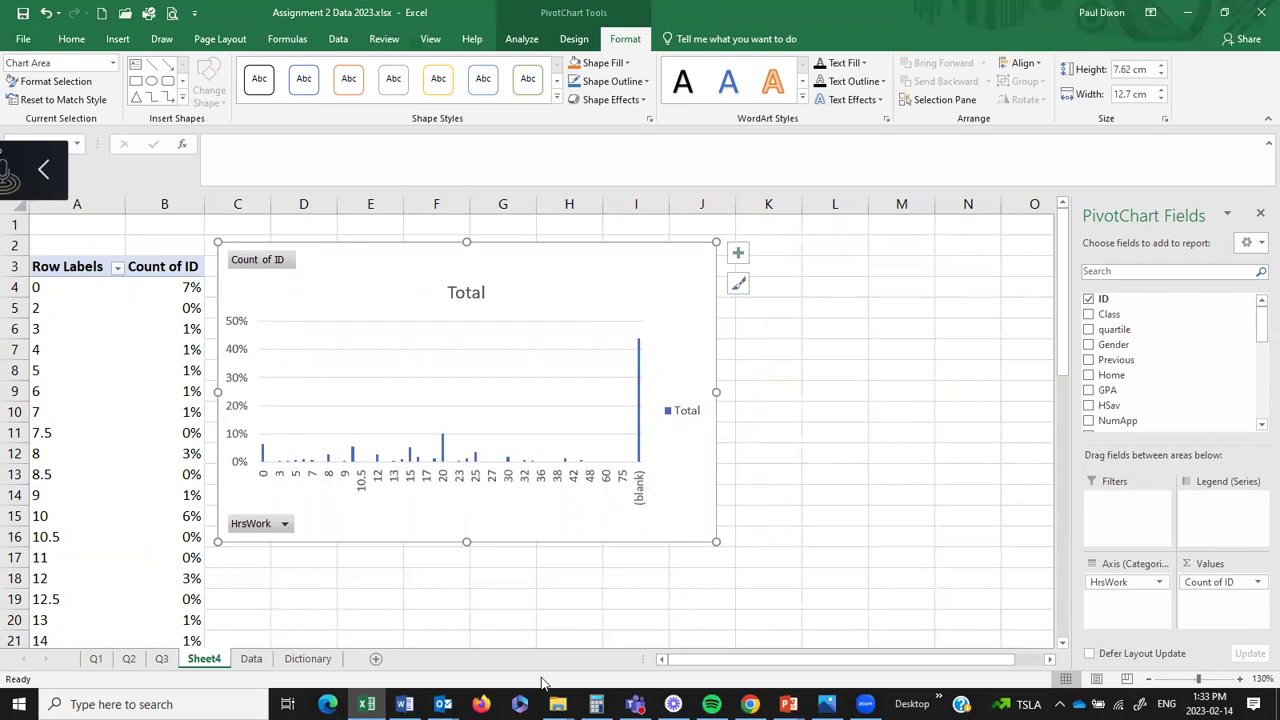
{"action": "left_click", "coordinate": [404, 704]}
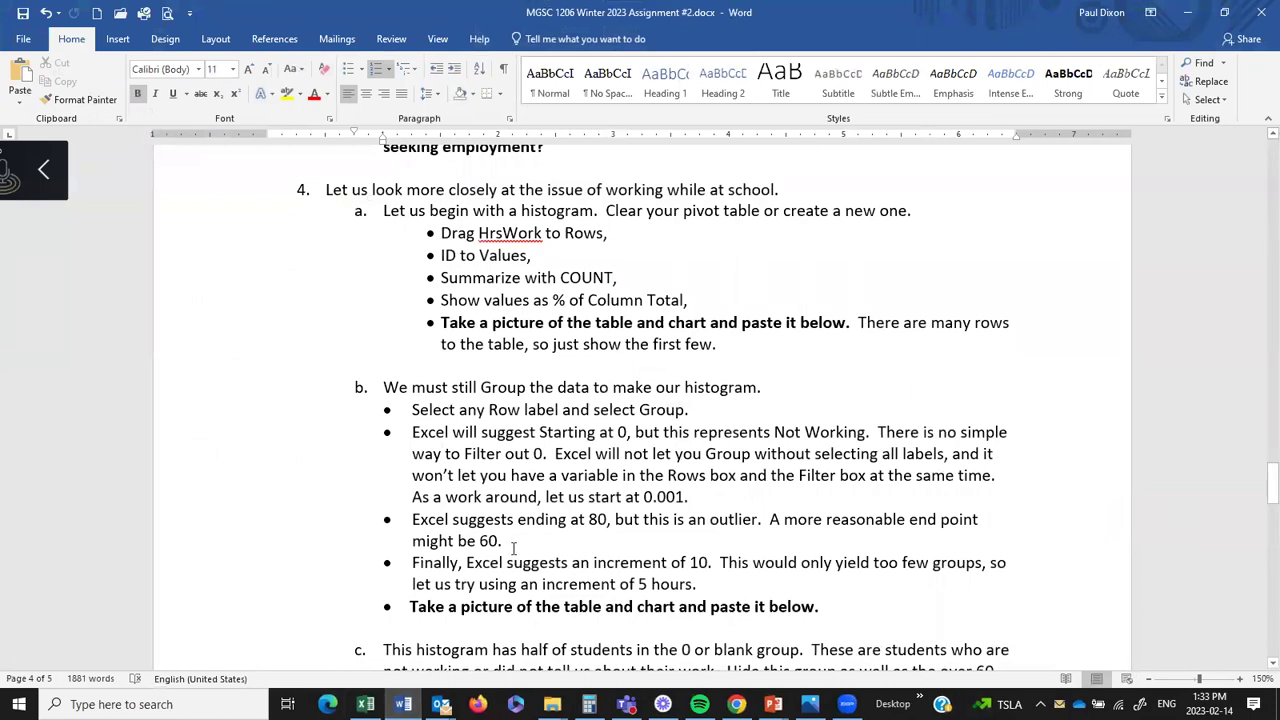
- Read the histogram grouping steps 4a–4e in Word, then return to Excel
{"action": "scroll", "coordinate": [505, 520], "scroll_direction": "up", "scroll_amount": 1}
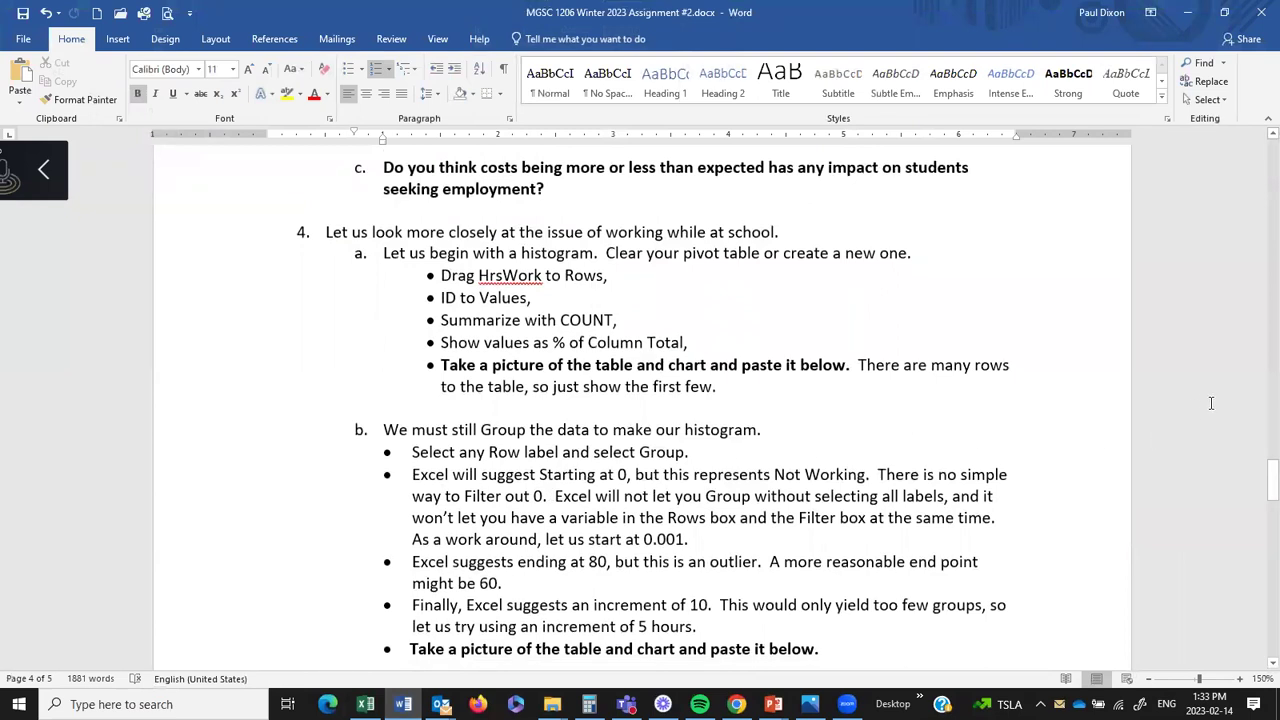
{"action": "left_click_drag", "start_coordinate": [1258, 489], "coordinate": [1258, 505]}
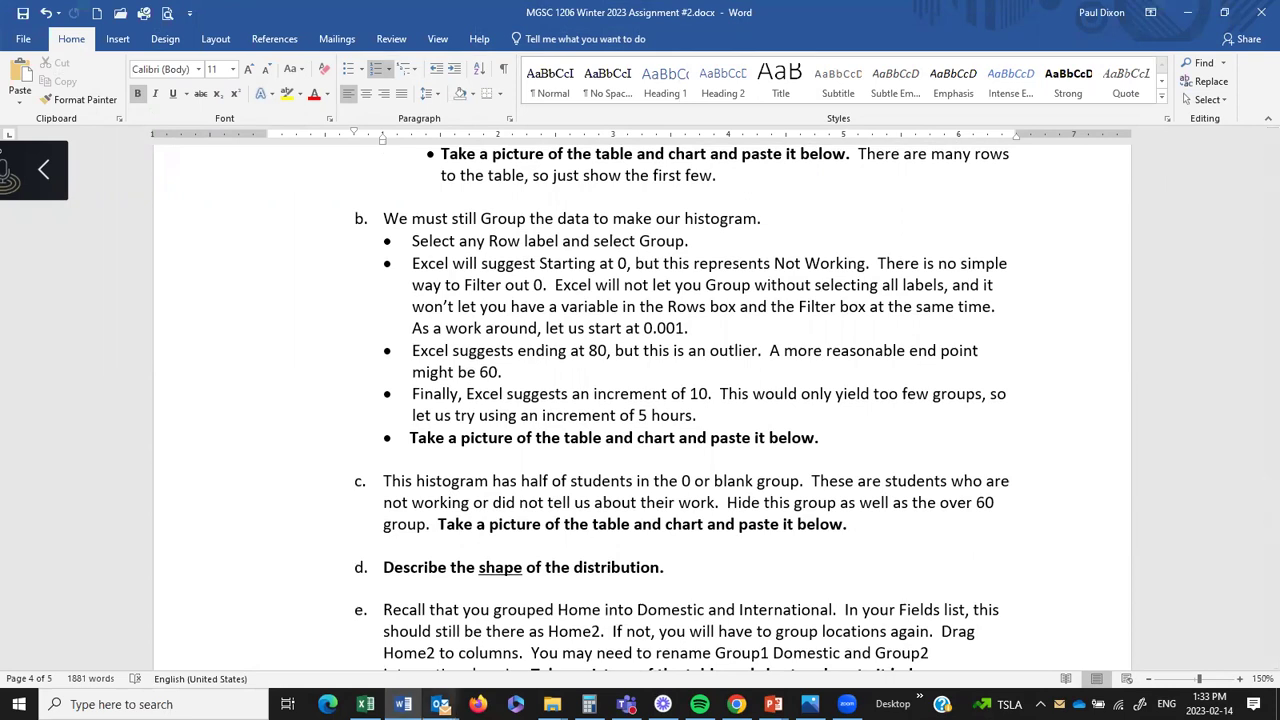
{"action": "left_click", "coordinate": [365, 704]}
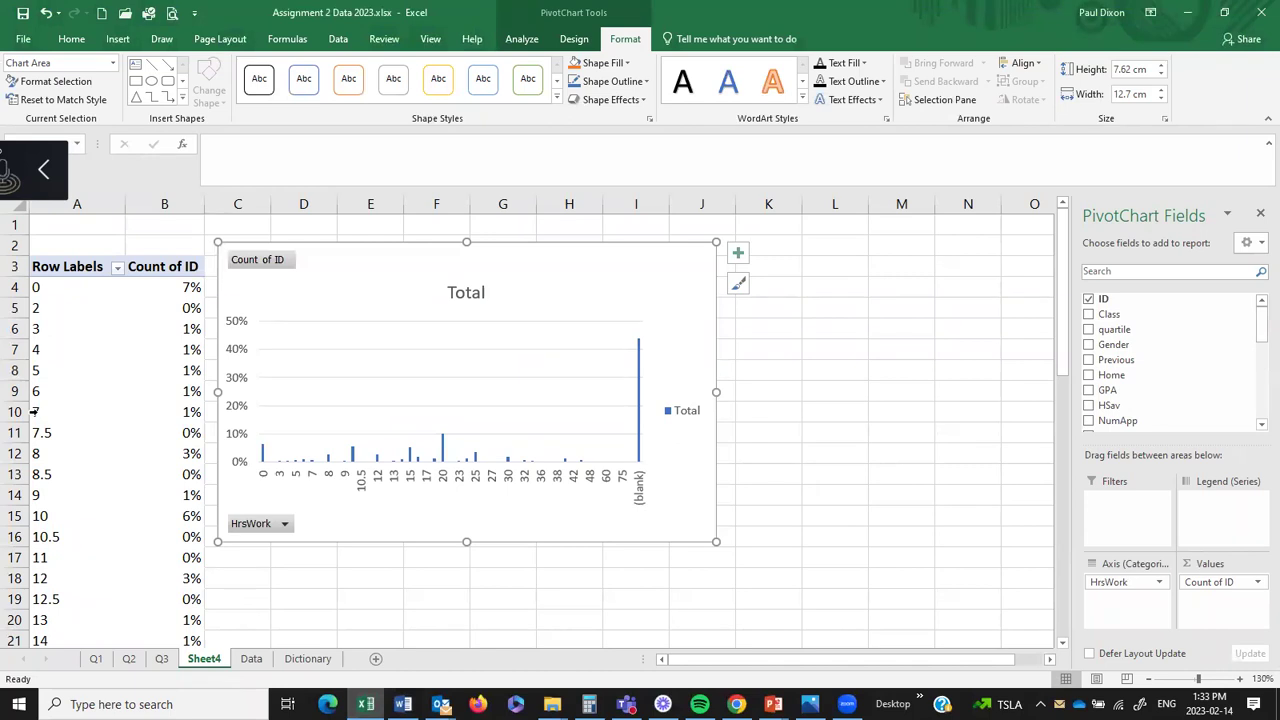
- Group the HrsWork row labels starting at 0.01, ending at 60, by 5
{"action": "left_click", "coordinate": [73, 413]}
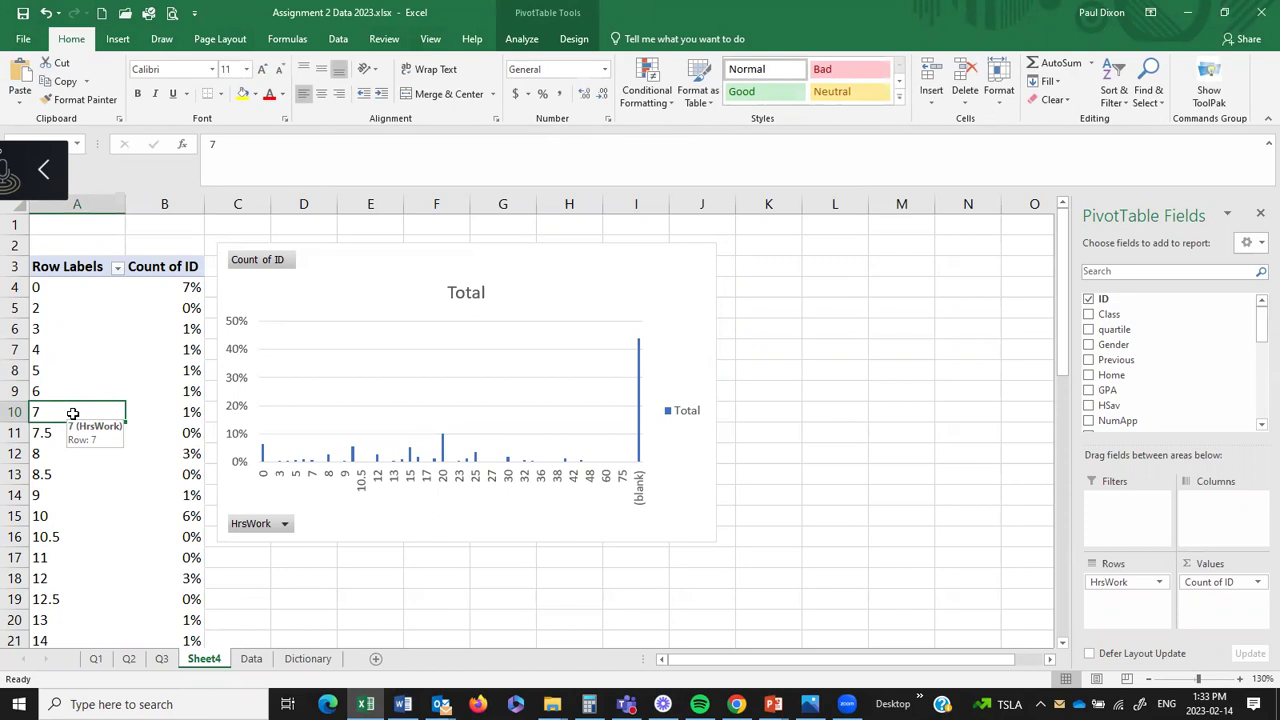
{"action": "right_click", "coordinate": [74, 416]}
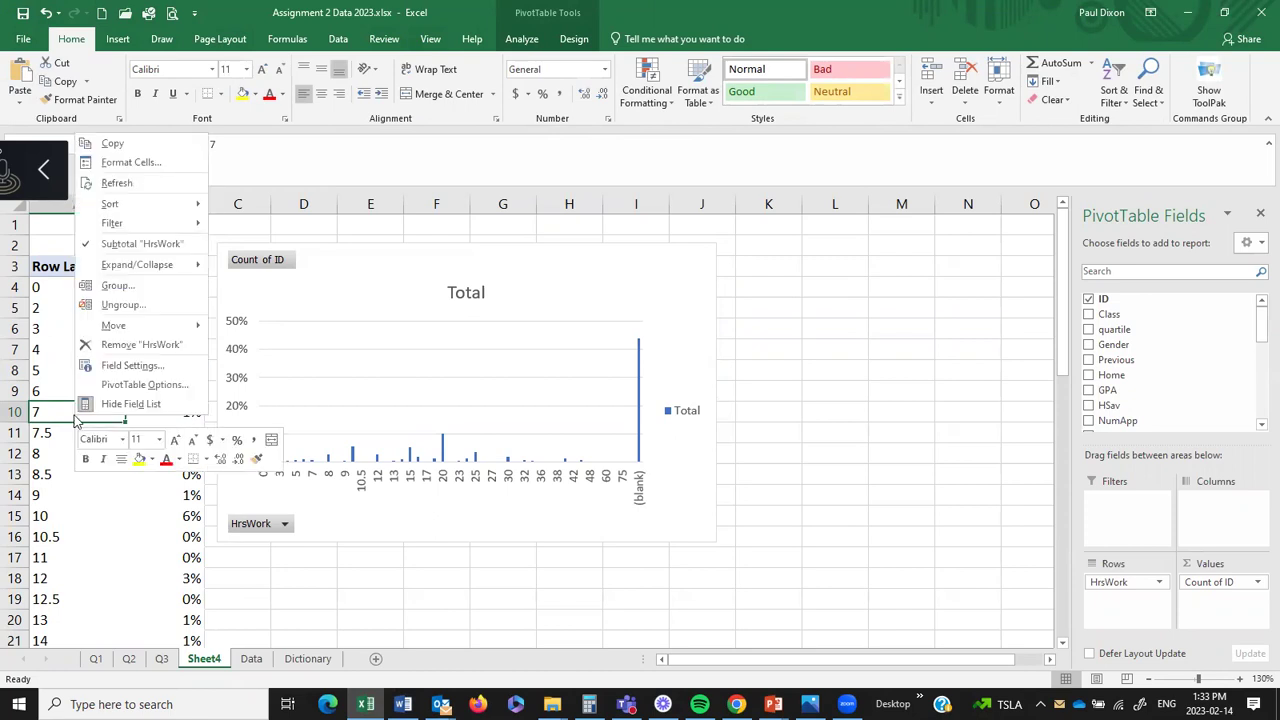
{"action": "left_click", "coordinate": [149, 288]}
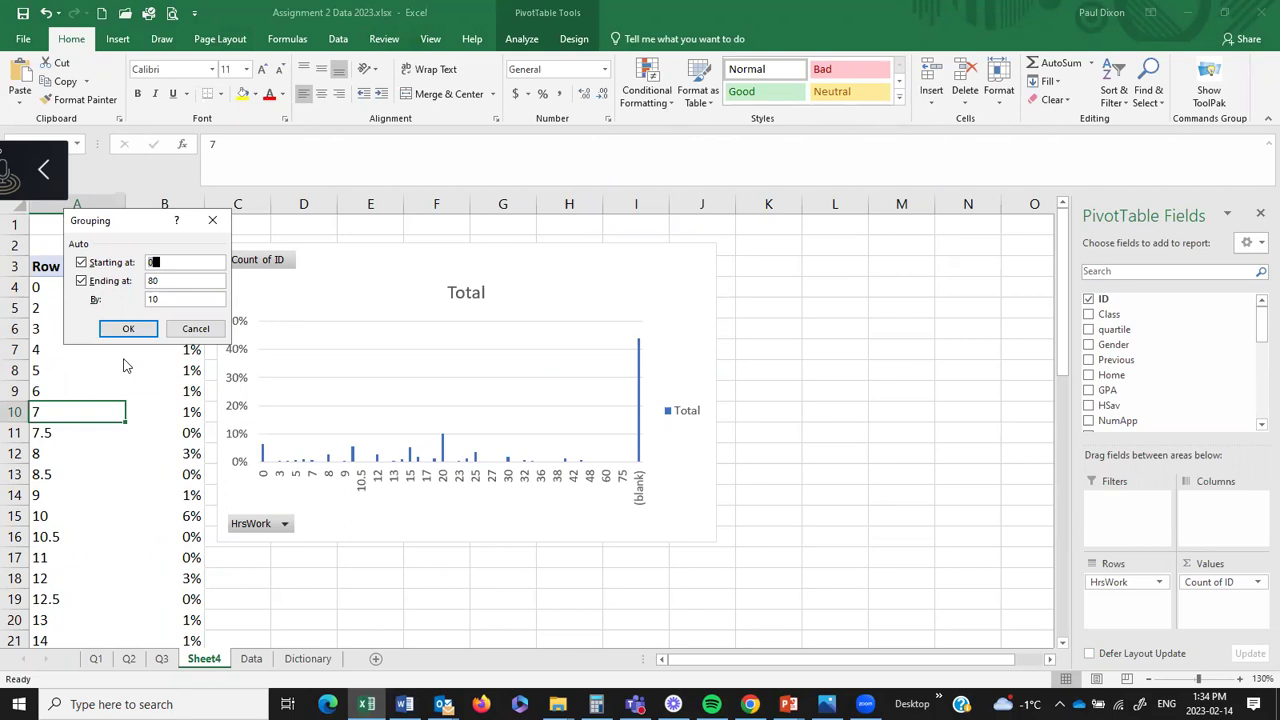
{"action": "key", "text": "BackSpace"}
{"action": "type", "text": "01"}
{"action": "double_click", "coordinate": [153, 282]}
{"action": "type", "text": "60"}
{"action": "double_click", "coordinate": [153, 299]}
{"action": "type", "text": "5"}
{"action": "left_click", "coordinate": [137, 331]}
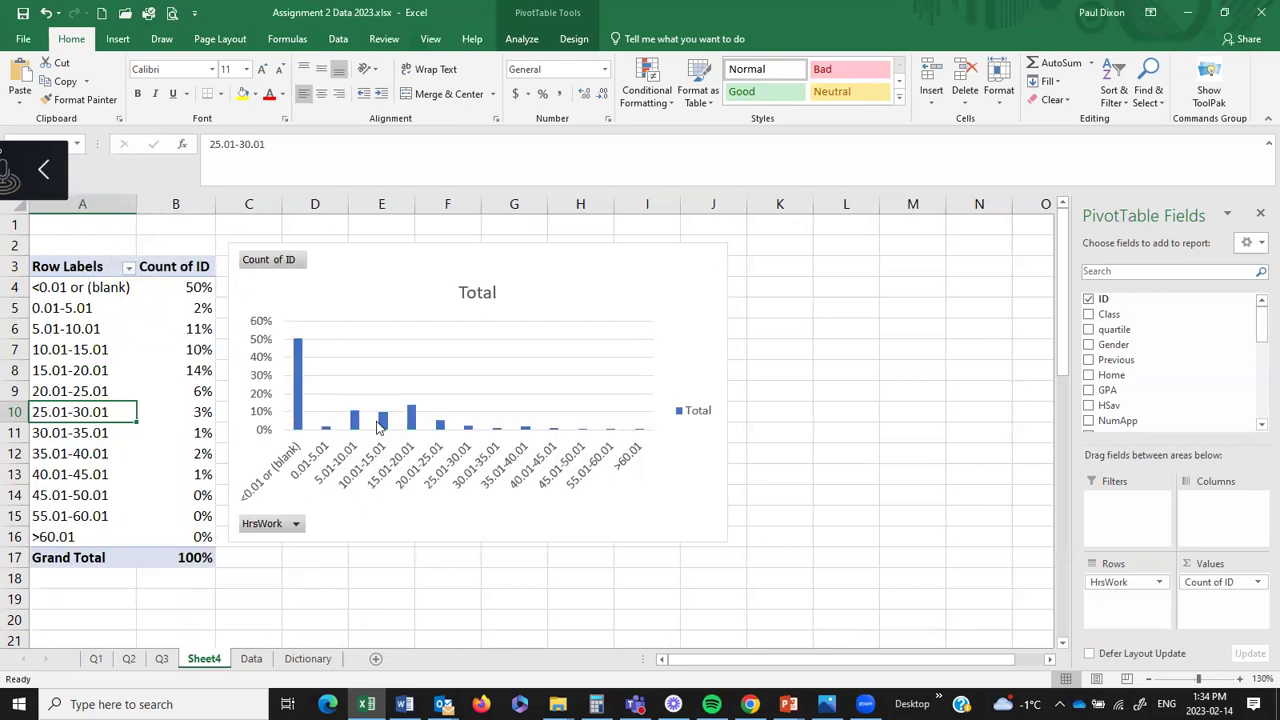
- Filter the HrsWork row labels to exclude the <0.01 or (blank) and >60.01 groups
{"action": "mouse_move", "coordinate": [404, 704]}
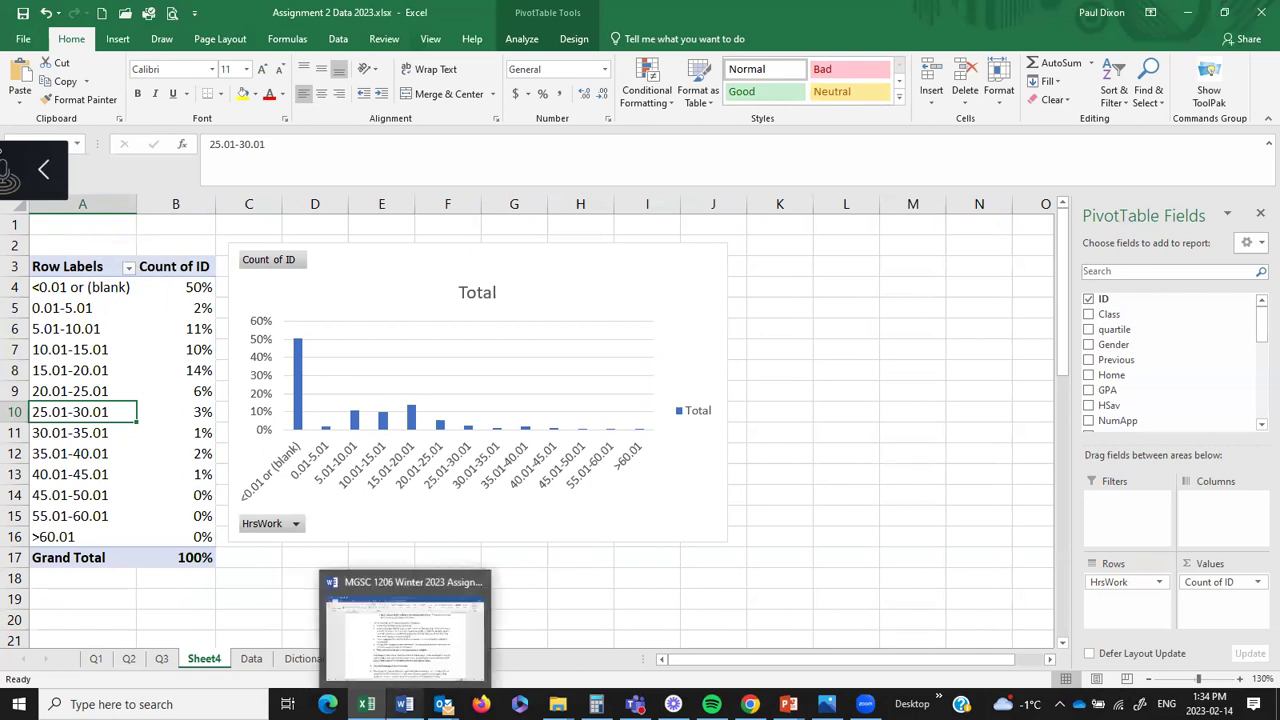
{"action": "left_click", "coordinate": [404, 635]}
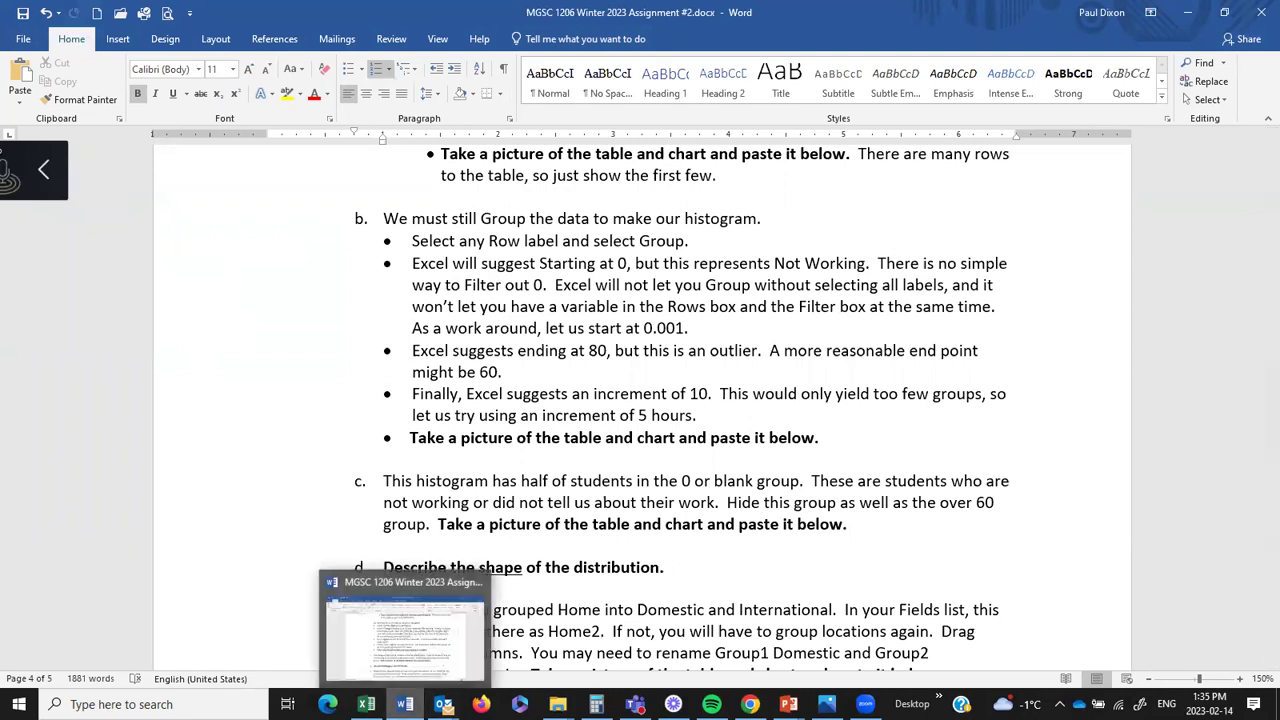
{"action": "left_click", "coordinate": [366, 704]}
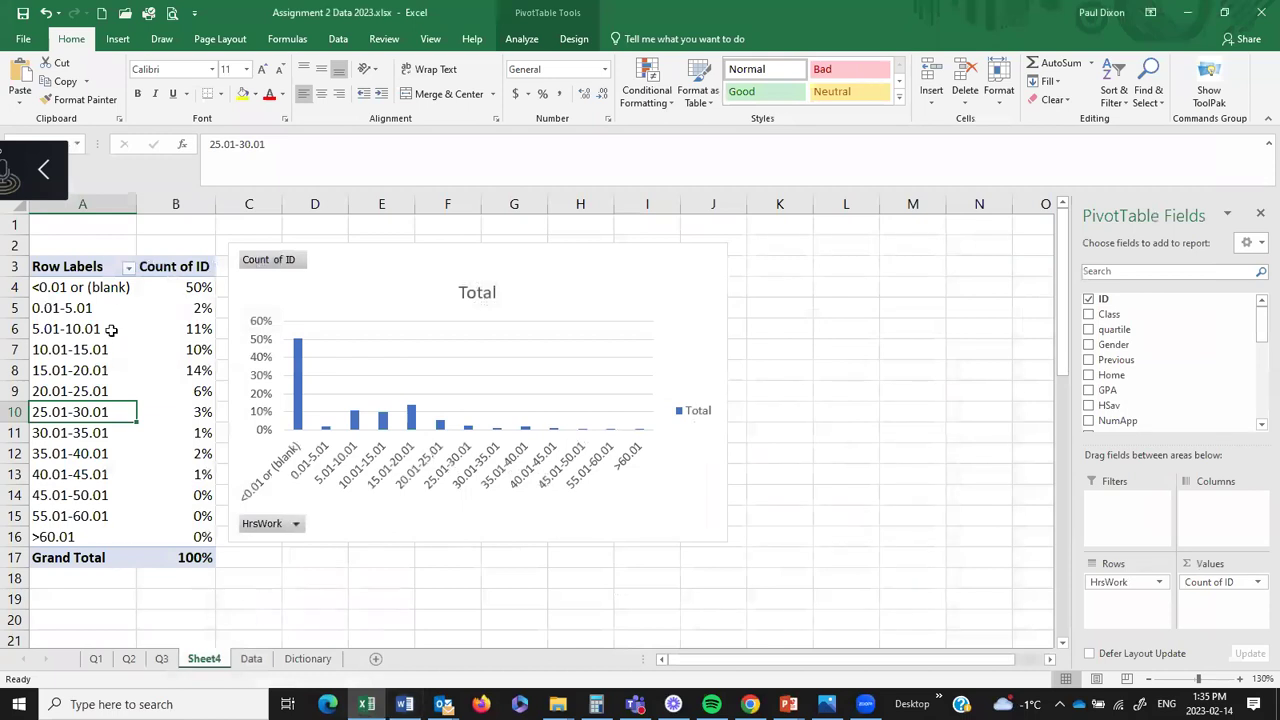
{"action": "left_click", "coordinate": [129, 269]}
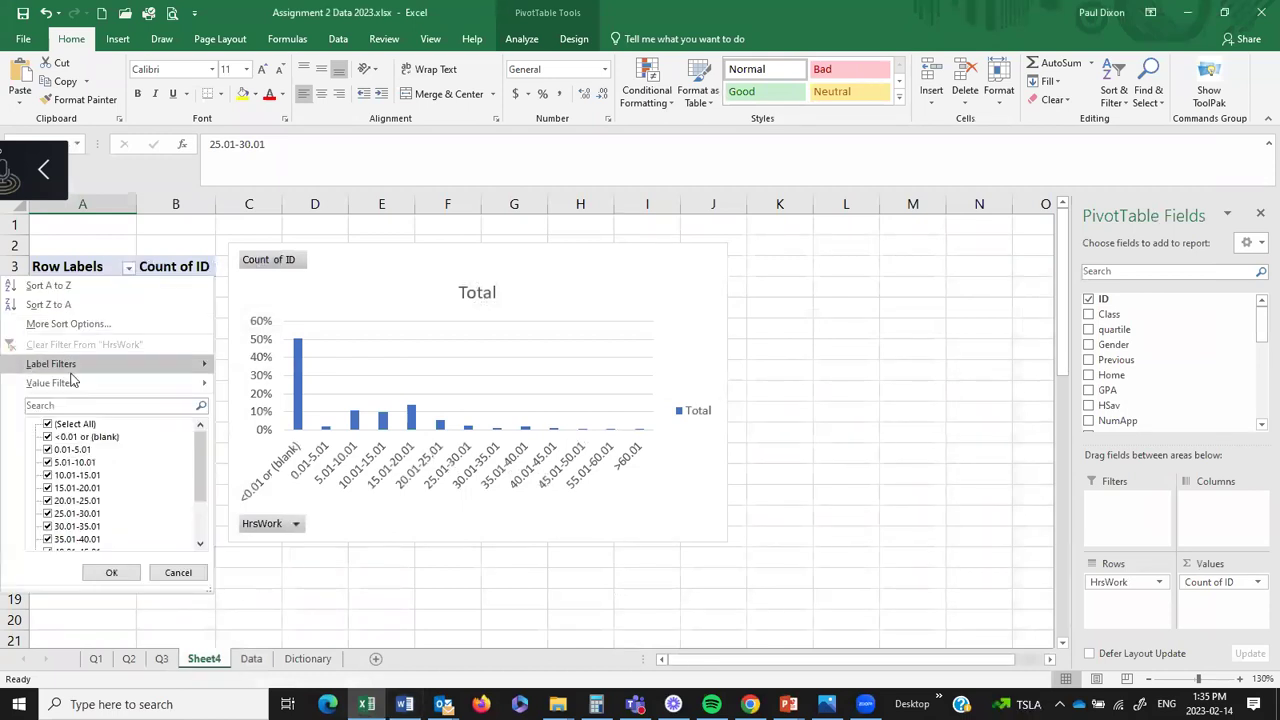
{"action": "left_click", "coordinate": [48, 437]}
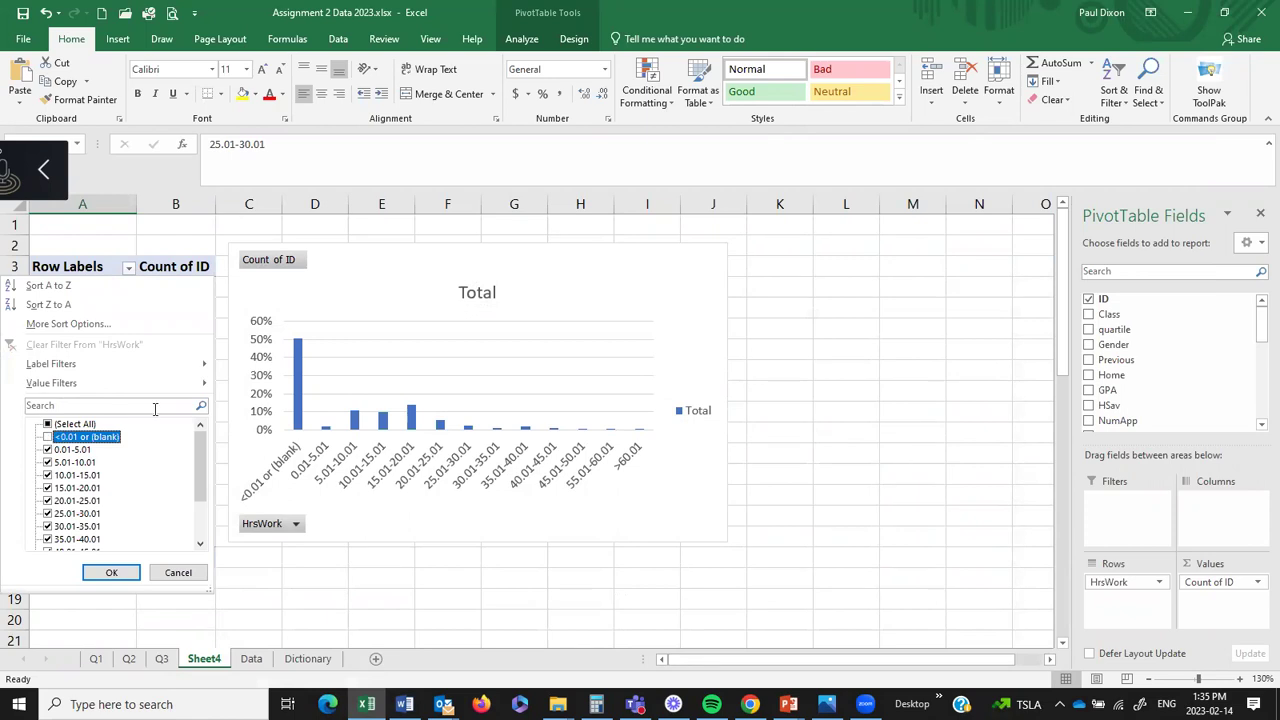
{"action": "left_click_drag", "start_coordinate": [200, 490], "coordinate": [200, 526]}
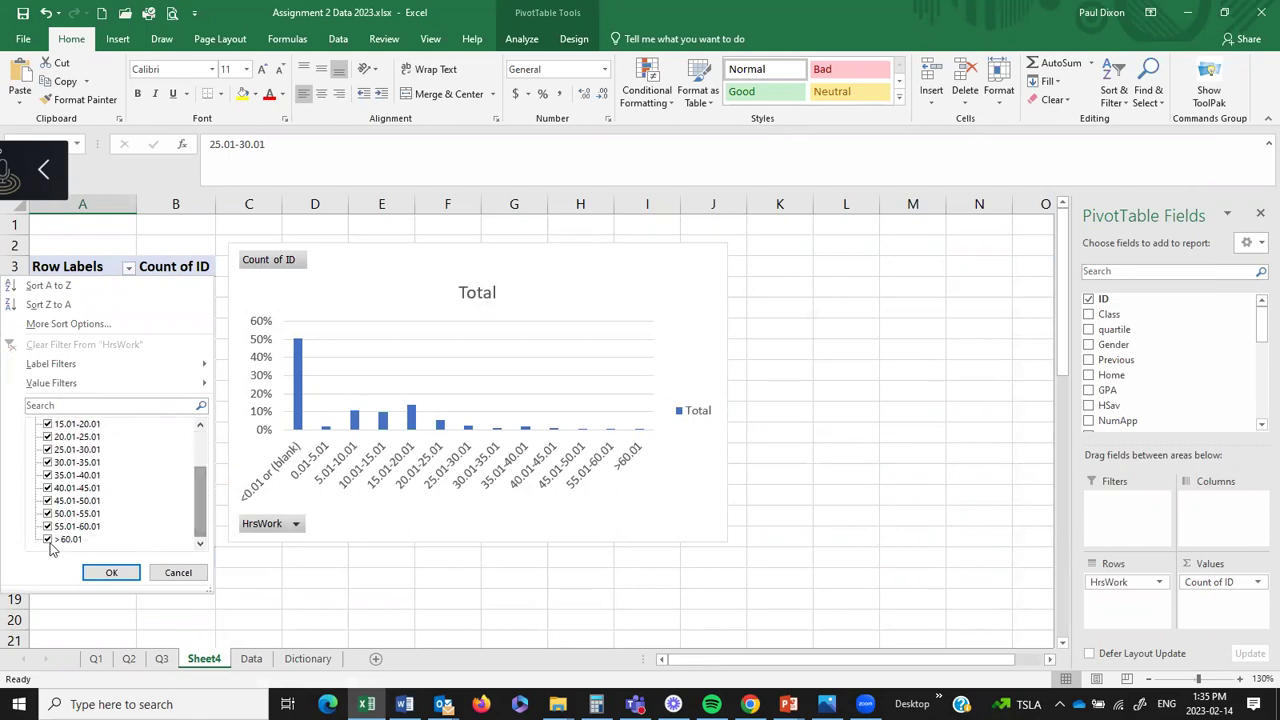
{"action": "left_click", "coordinate": [48, 540]}
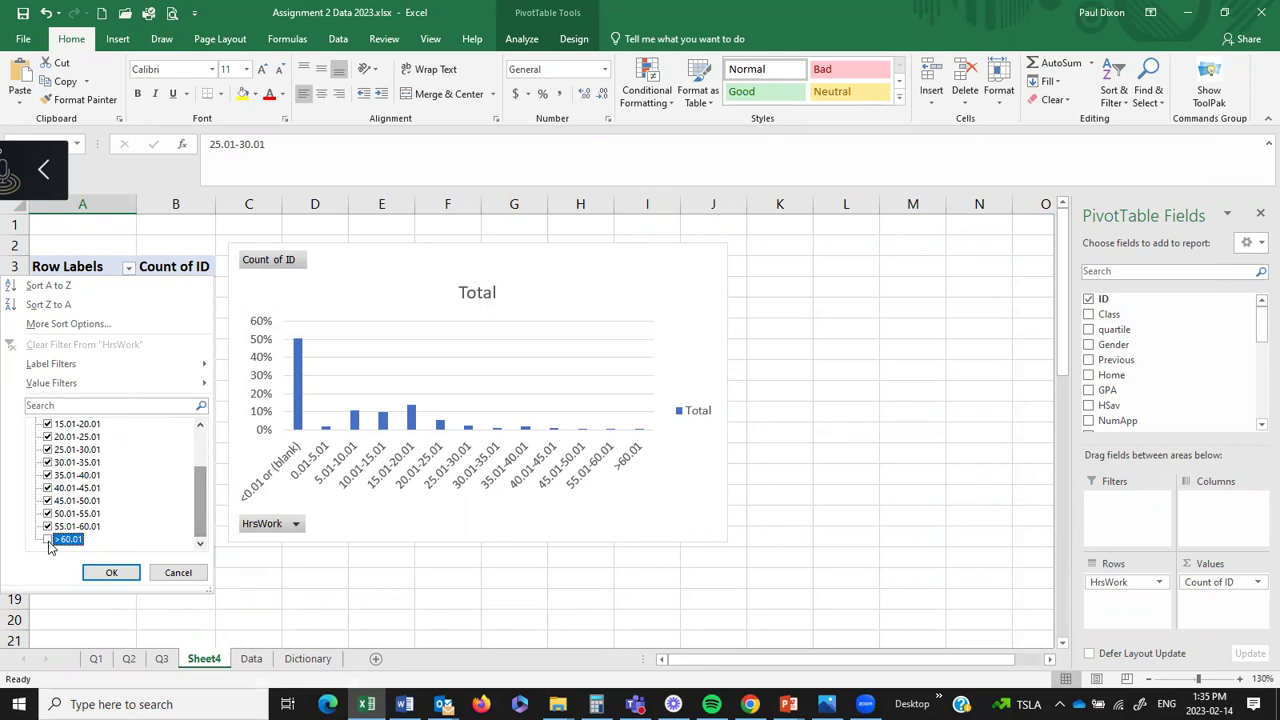
{"action": "left_click", "coordinate": [121, 577]}
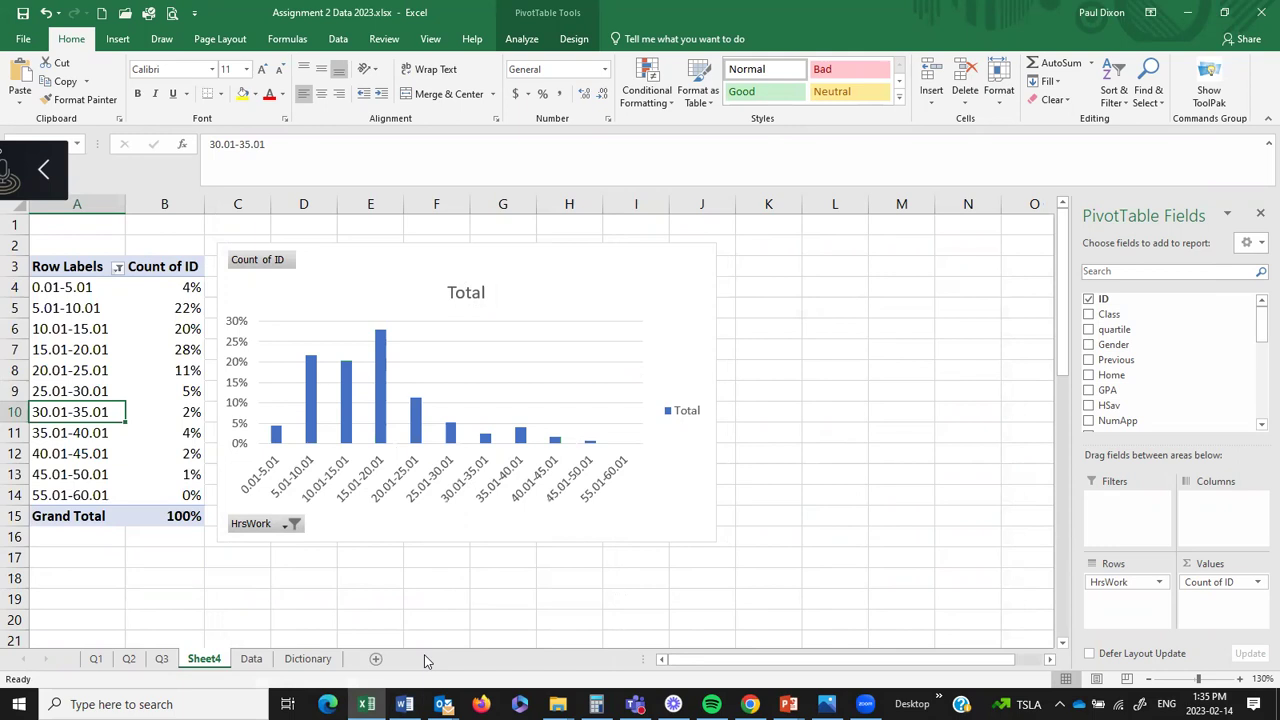
- Snip the pivot table and chart, then place the Word cursor above part d
{"action": "key", "text": "super+shift+s"}
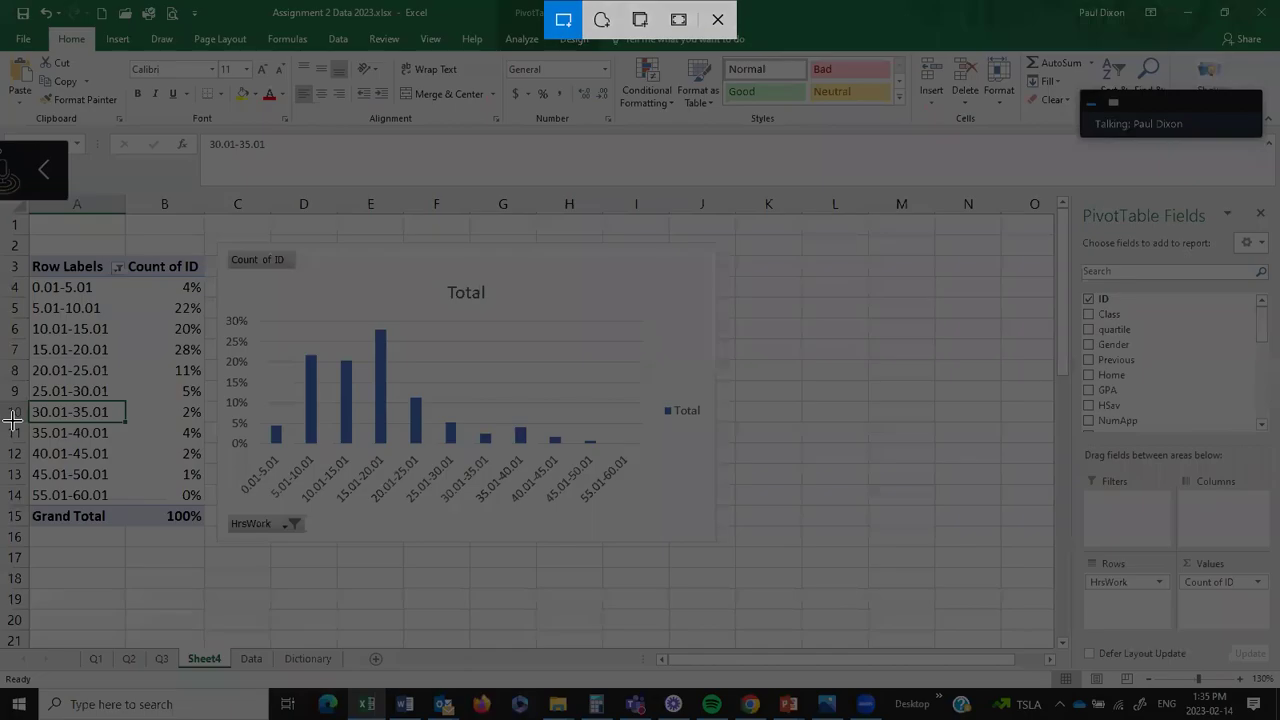
{"action": "left_click_drag", "start_coordinate": [31, 246], "coordinate": [717, 538]}
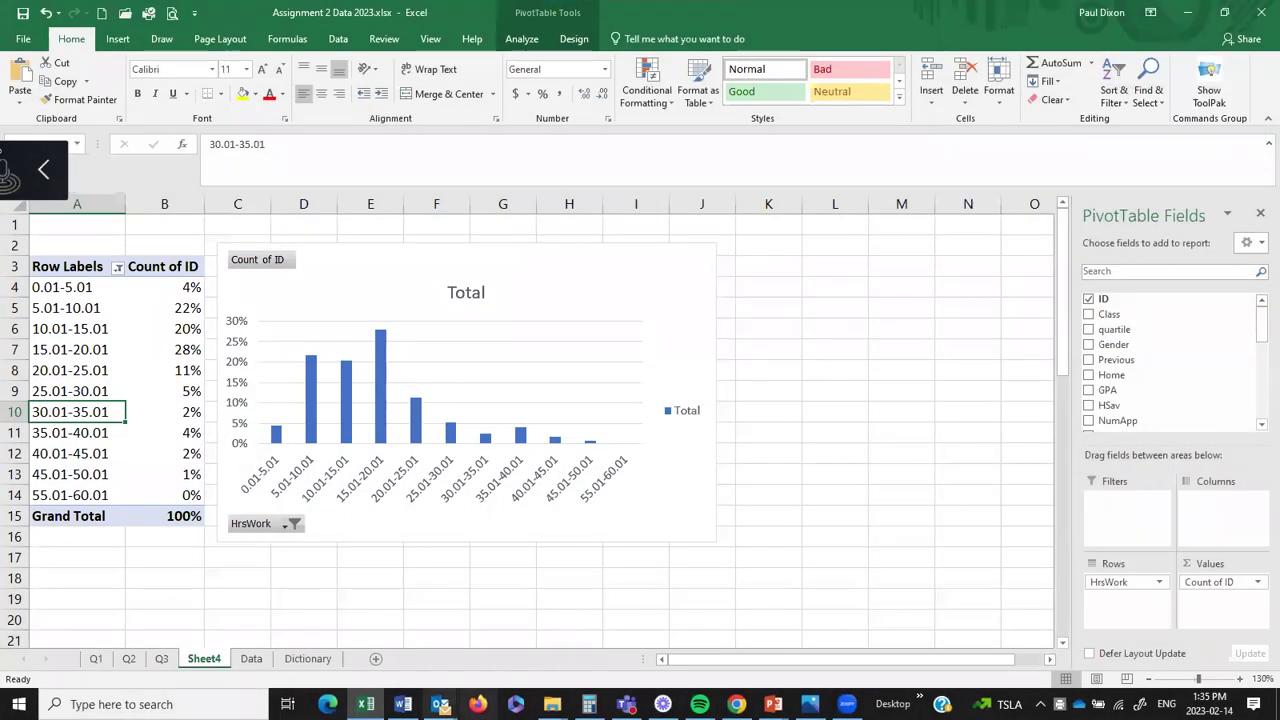
{"action": "left_click", "coordinate": [403, 704]}
{"action": "left_click", "coordinate": [555, 543]}
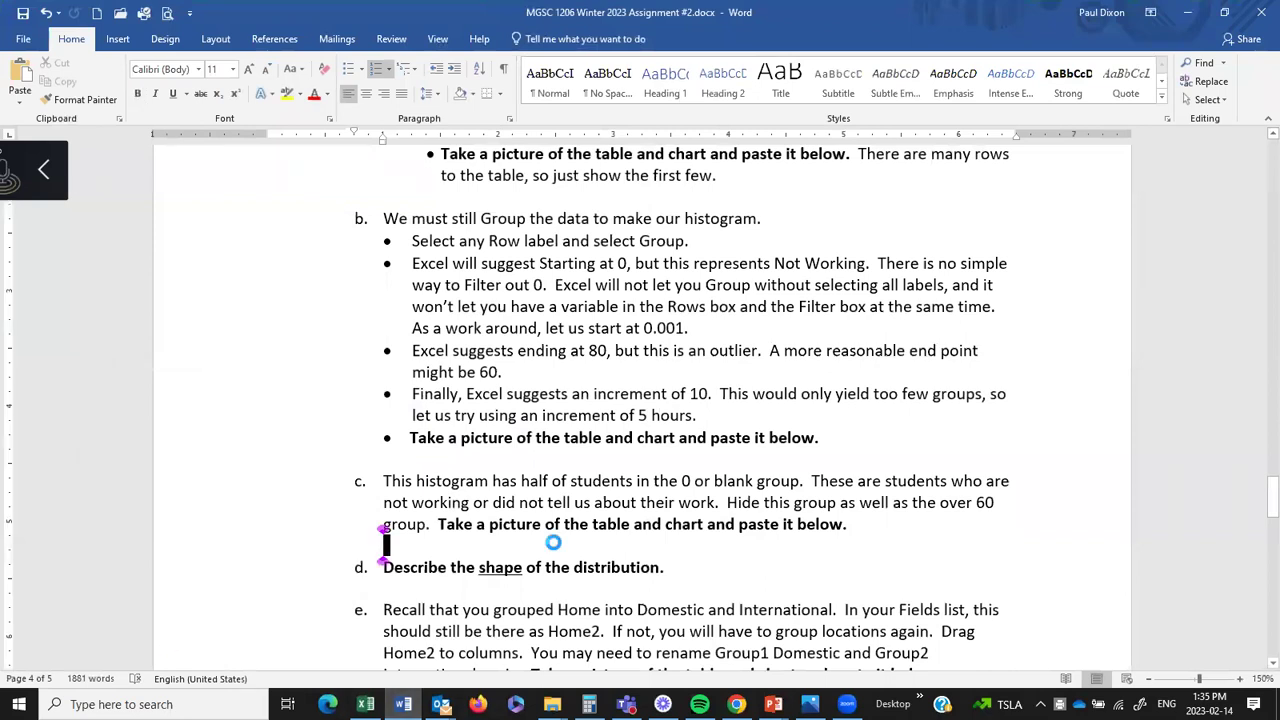
- Paste the table-and-chart snip under part c in Word, then return to Excel
{"action": "key", "text": "ctrl+v"}
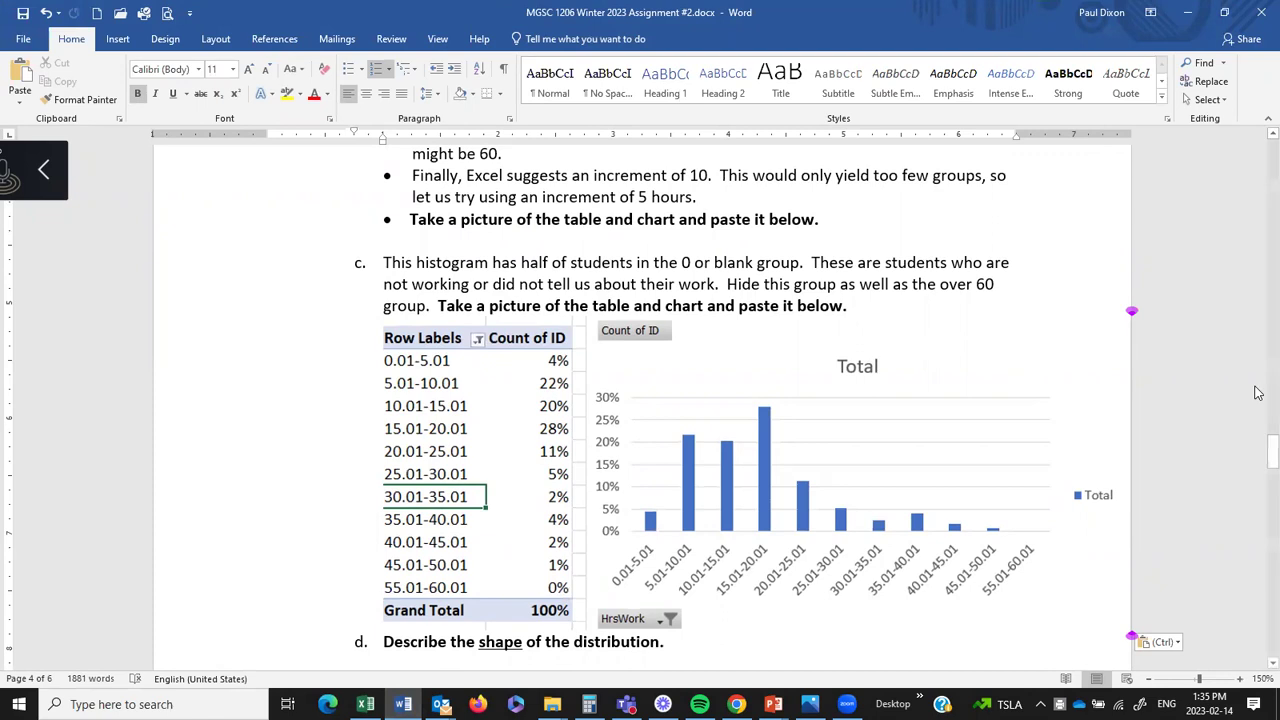
{"action": "left_click_drag", "start_coordinate": [1258, 452], "coordinate": [1258, 493]}
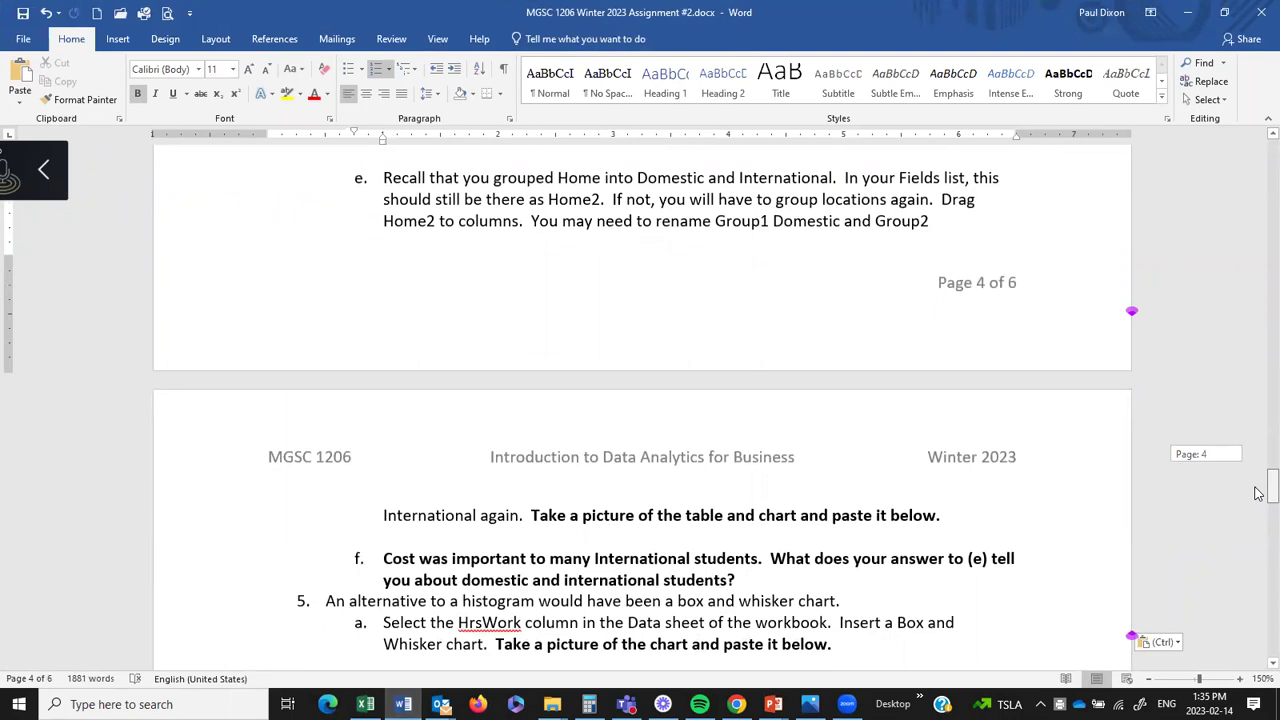
{"action": "left_click_drag", "start_coordinate": [1258, 493], "coordinate": [1258, 493]}
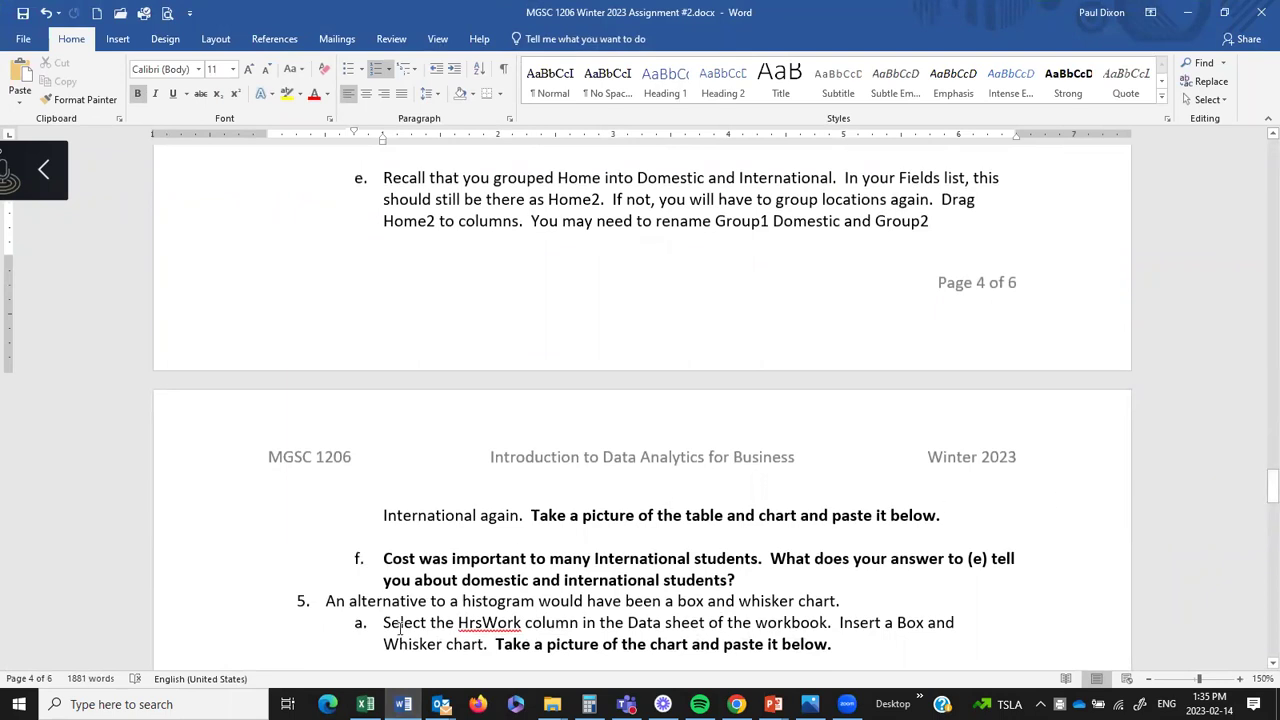
{"action": "left_click", "coordinate": [365, 704]}
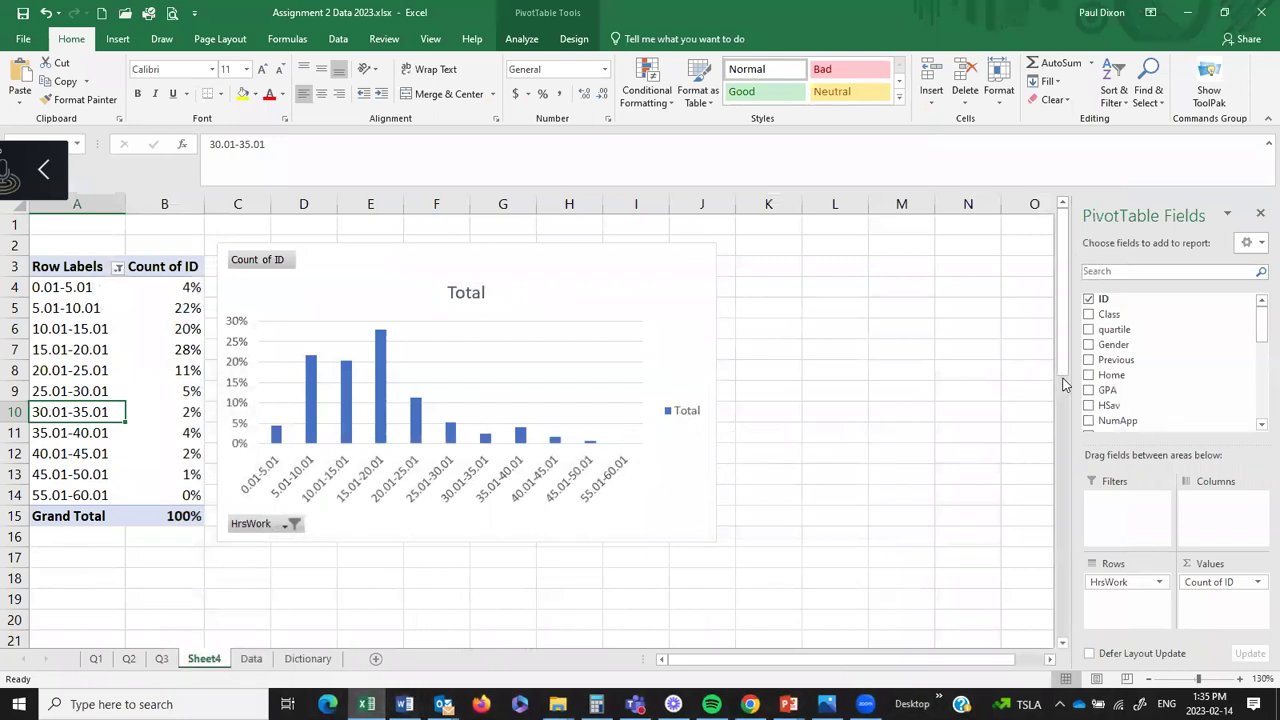
- Add Home2 to the pivot's Columns and move the chart right of the table
{"action": "left_click_drag", "start_coordinate": [1259, 338], "coordinate": [1257, 414]}
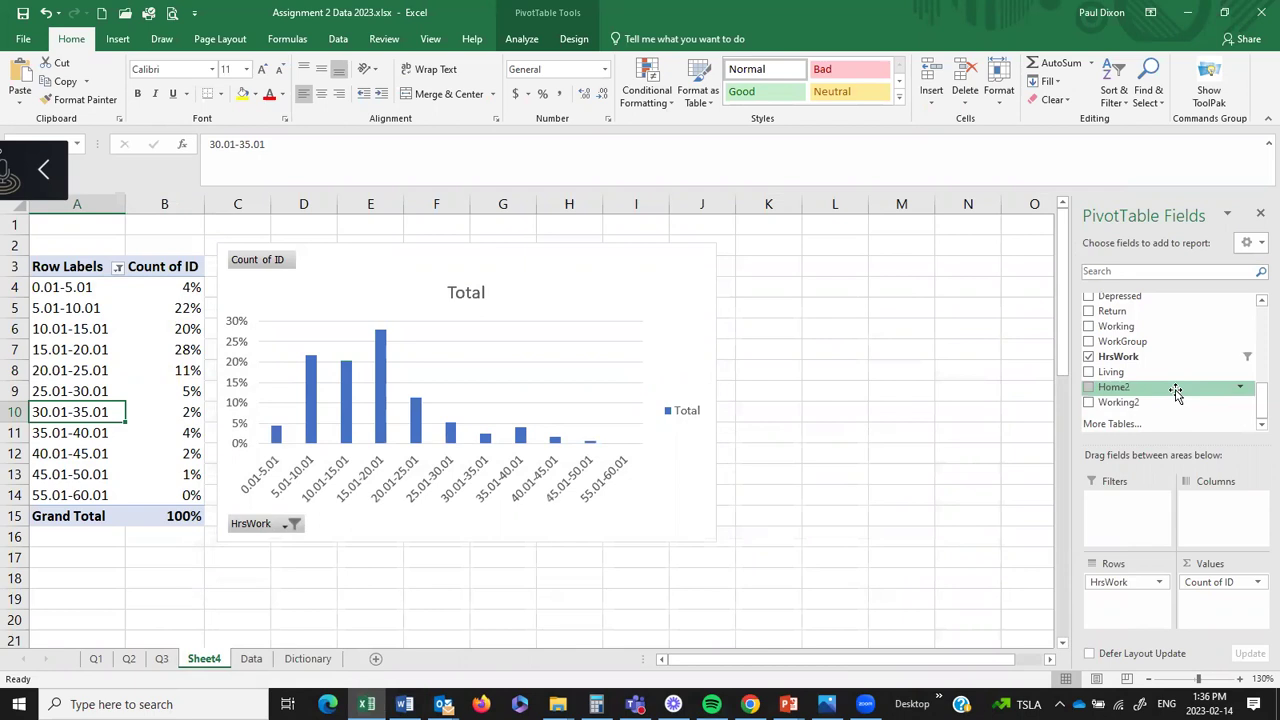
{"action": "left_click_drag", "start_coordinate": [1176, 392], "coordinate": [1222, 501]}
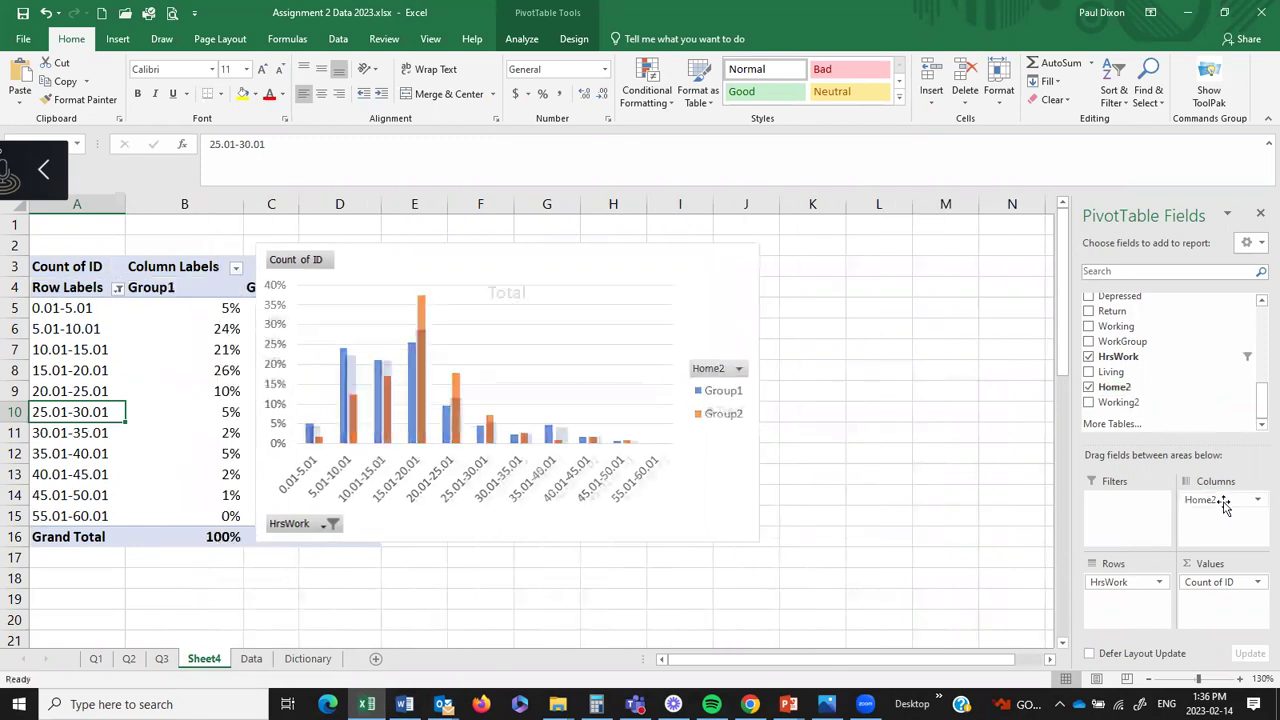
{"action": "left_click_drag", "start_coordinate": [585, 260], "coordinate": [727, 256]}
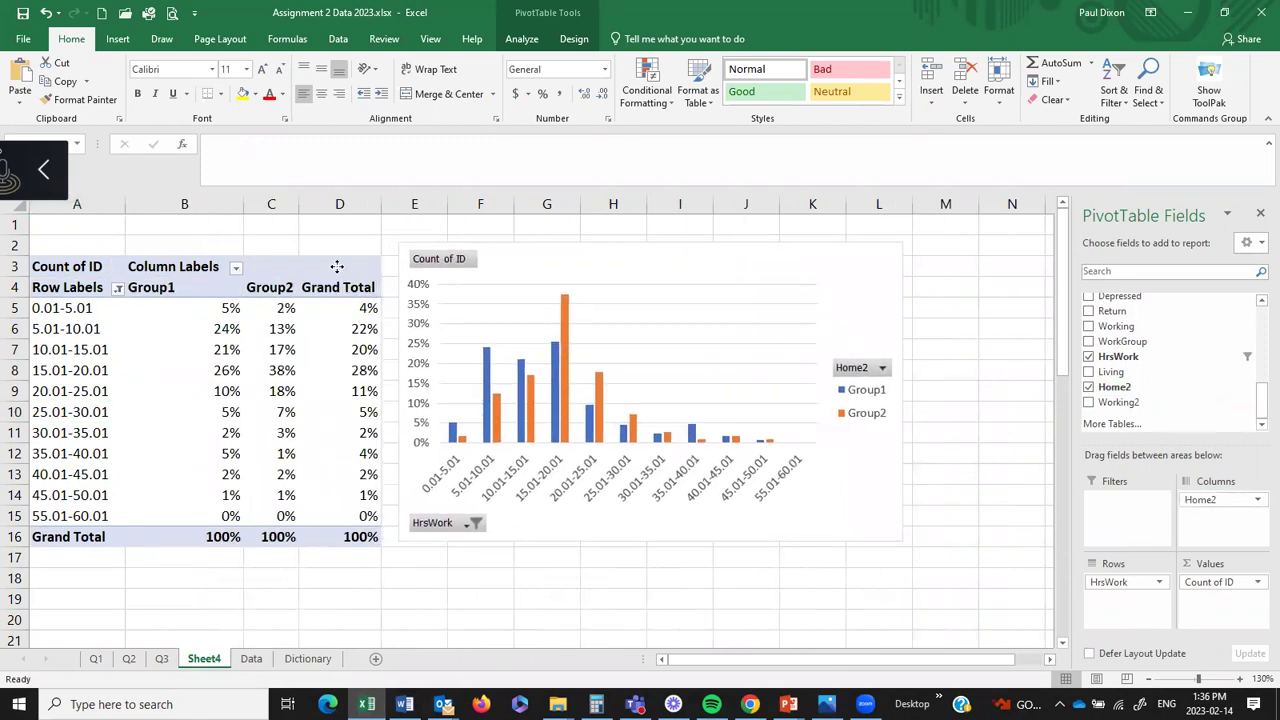
- Rename the Group1 and Group2 column headings to Domestic and International
{"action": "left_click", "coordinate": [201, 291]}
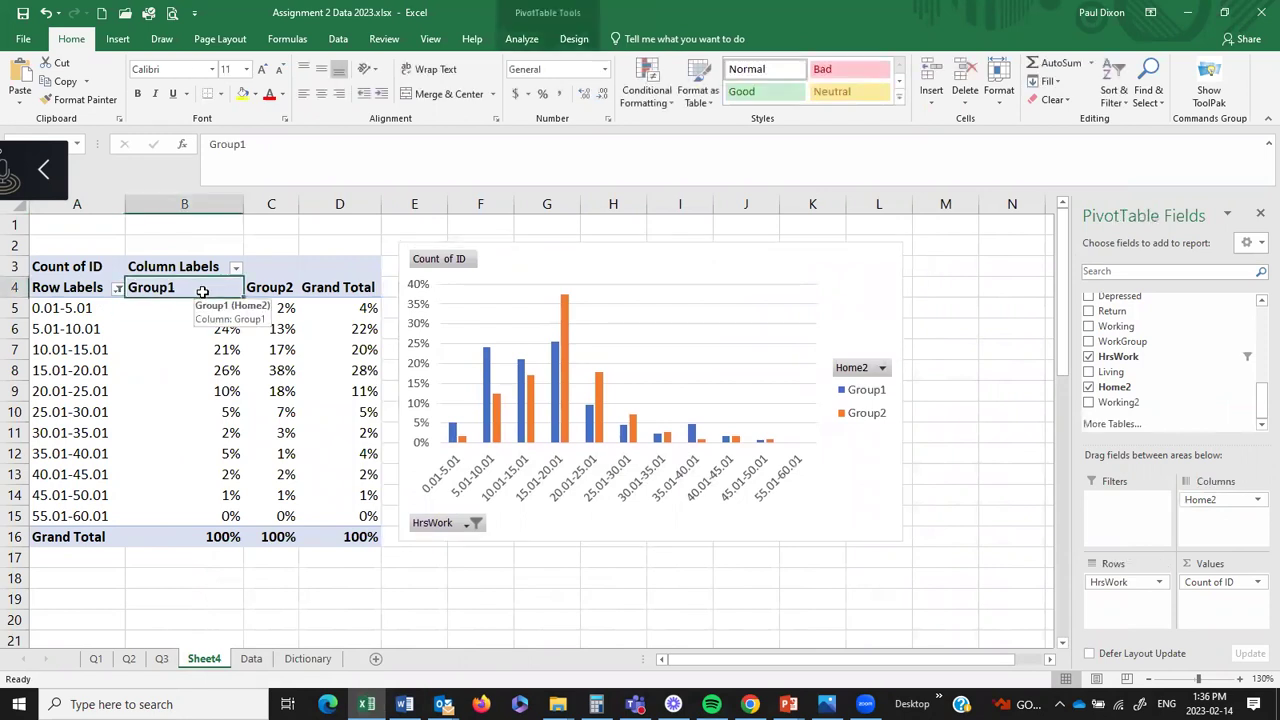
{"action": "type", "text": "Domestic"}
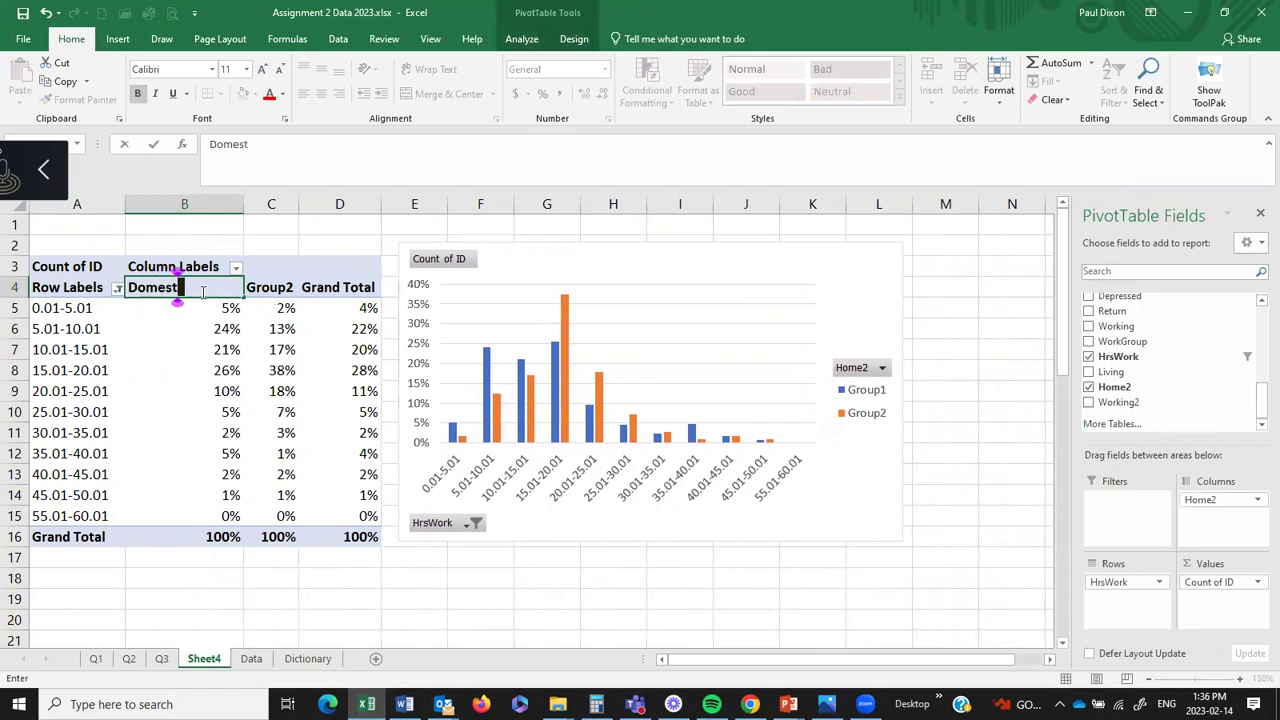
{"action": "left_click", "coordinate": [285, 290]}
{"action": "type", "text": "In"}
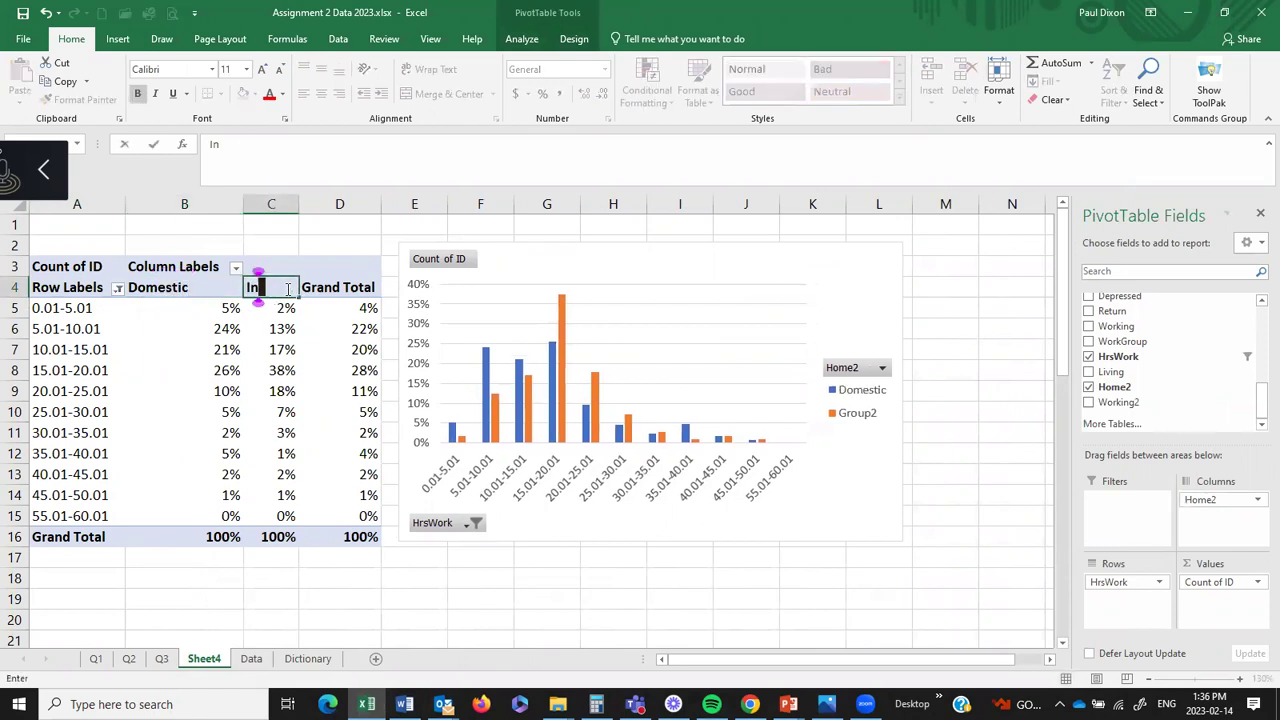
{"action": "type", "text": "ternational"}
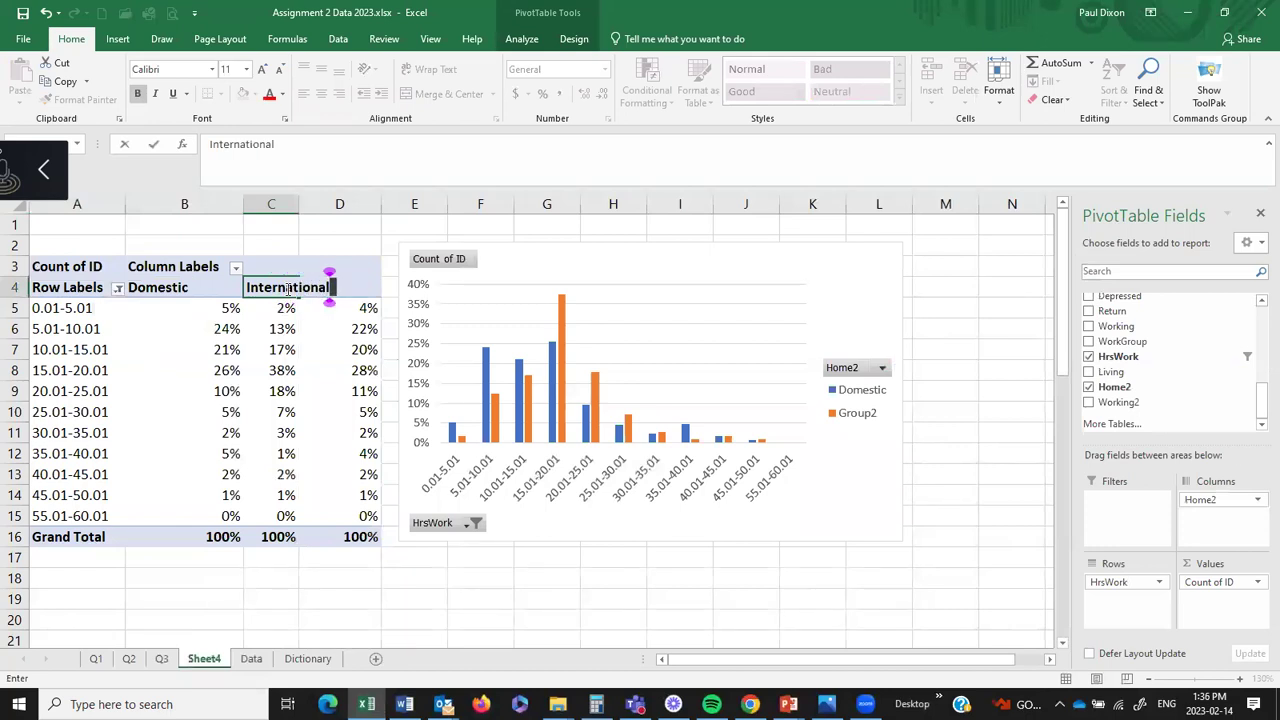
{"action": "key", "text": "Return"}
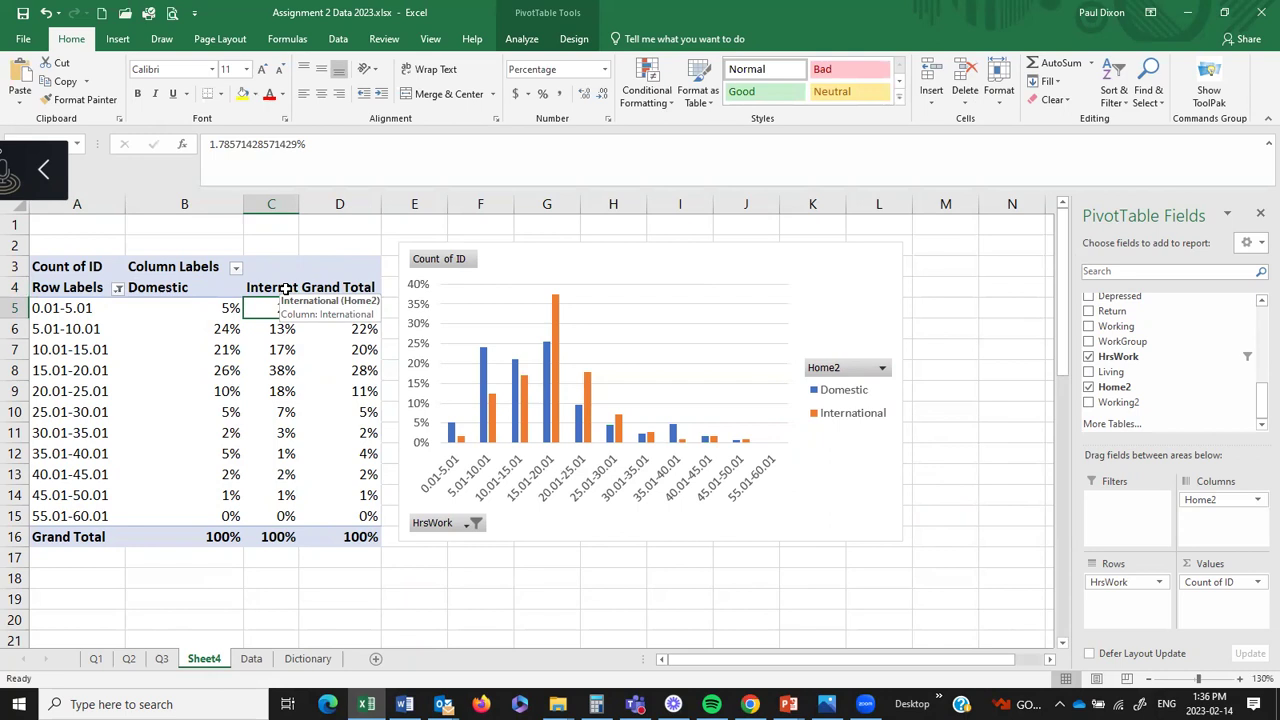
- Read item 5's box and whisker instructions in Word, then return to Excel
{"action": "left_click", "coordinate": [404, 704]}
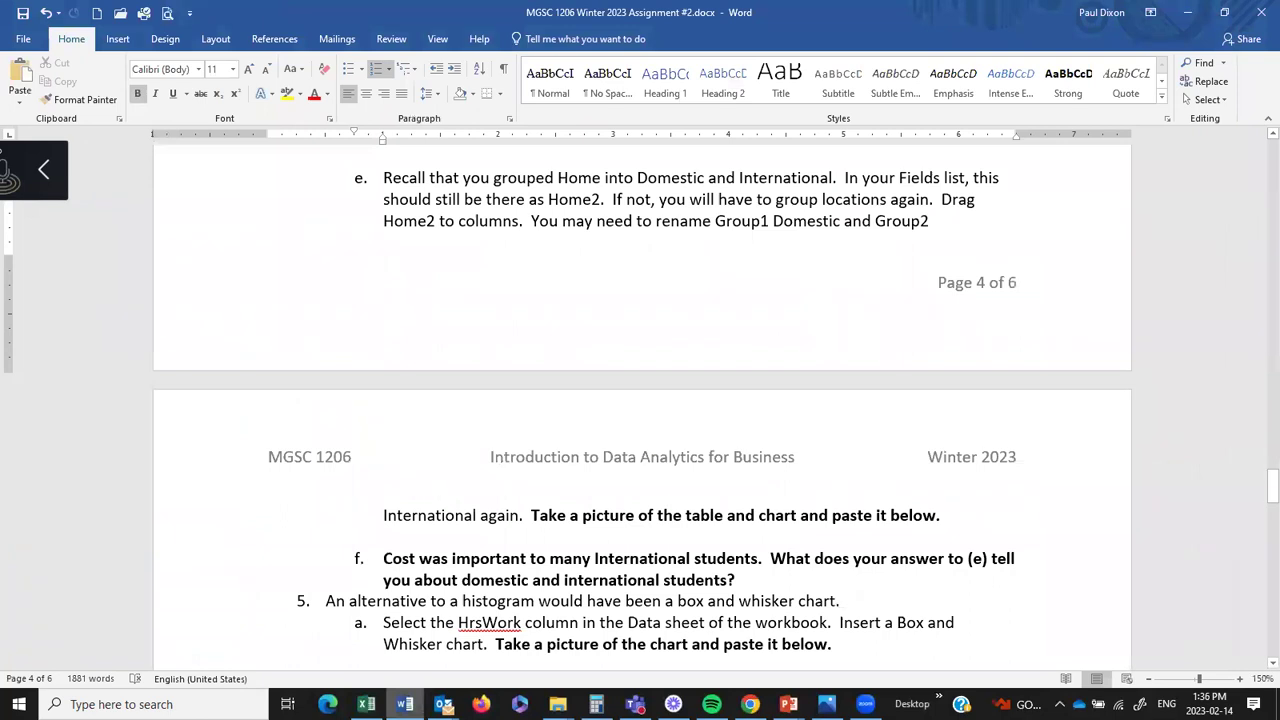
{"action": "key", "text": "alt+Tab"}
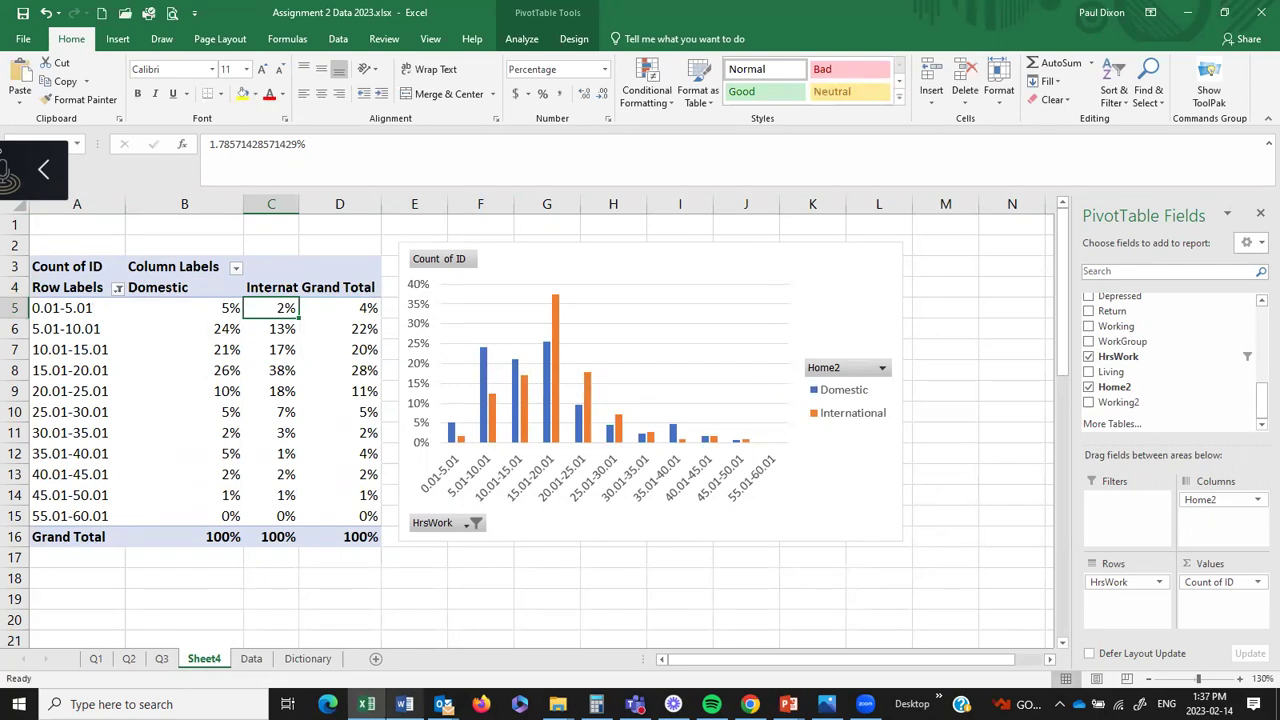
{"action": "key", "text": "alt+Tab"}
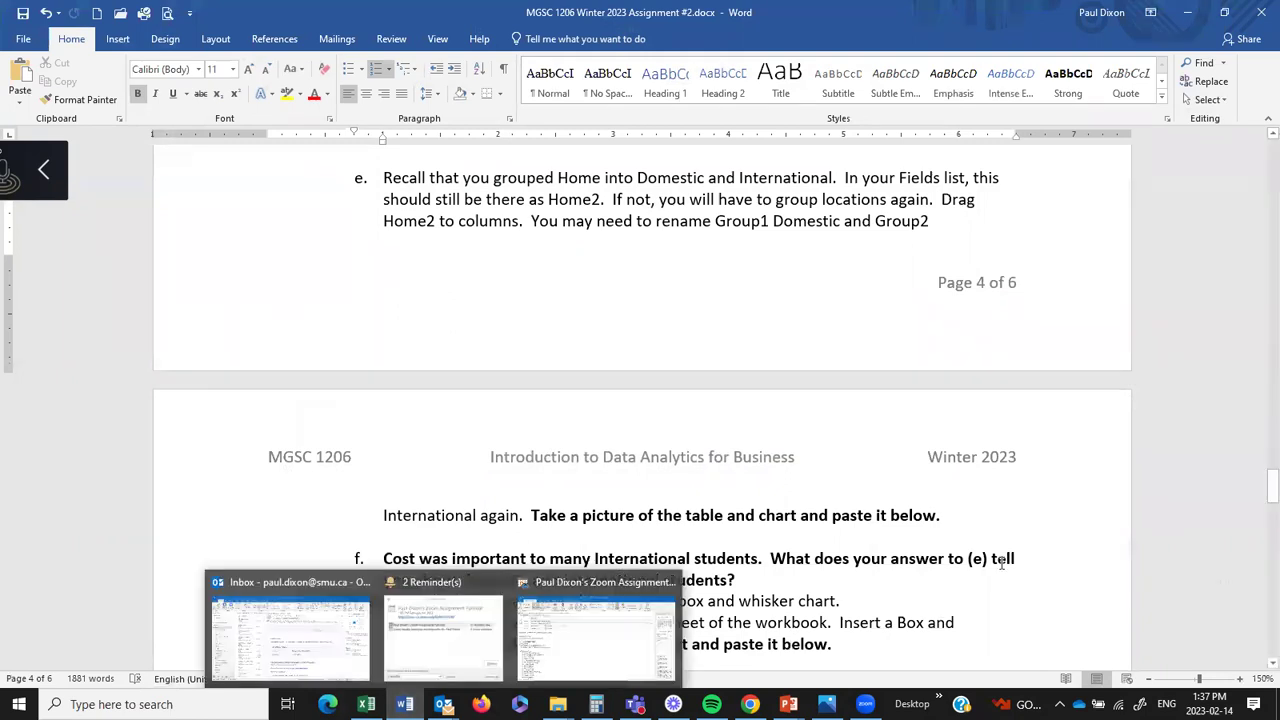
{"action": "left_click_drag", "start_coordinate": [1258, 500], "coordinate": [1258, 525]}
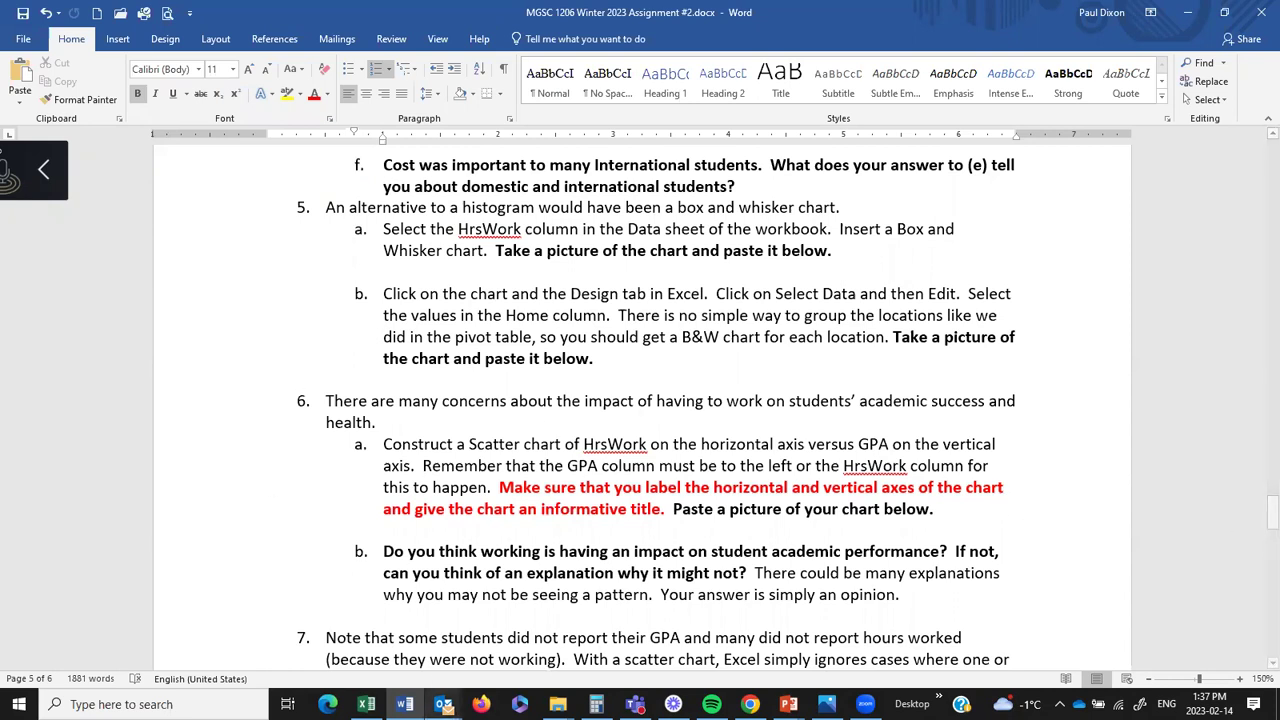
{"action": "mouse_move", "coordinate": [366, 704]}
{"action": "left_click", "coordinate": [366, 630]}
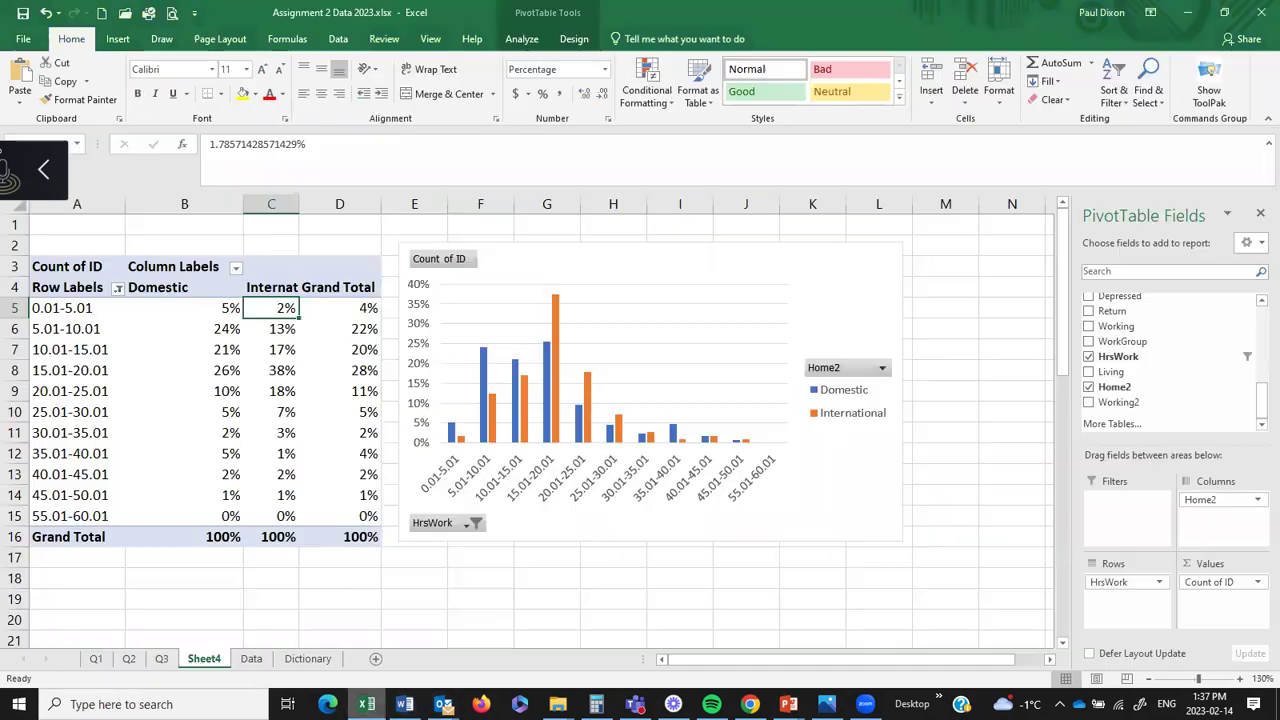
- On the Data sheet, select the HrsWork column and insert a Box & Whisker chart of it
{"action": "left_click", "coordinate": [253, 660]}
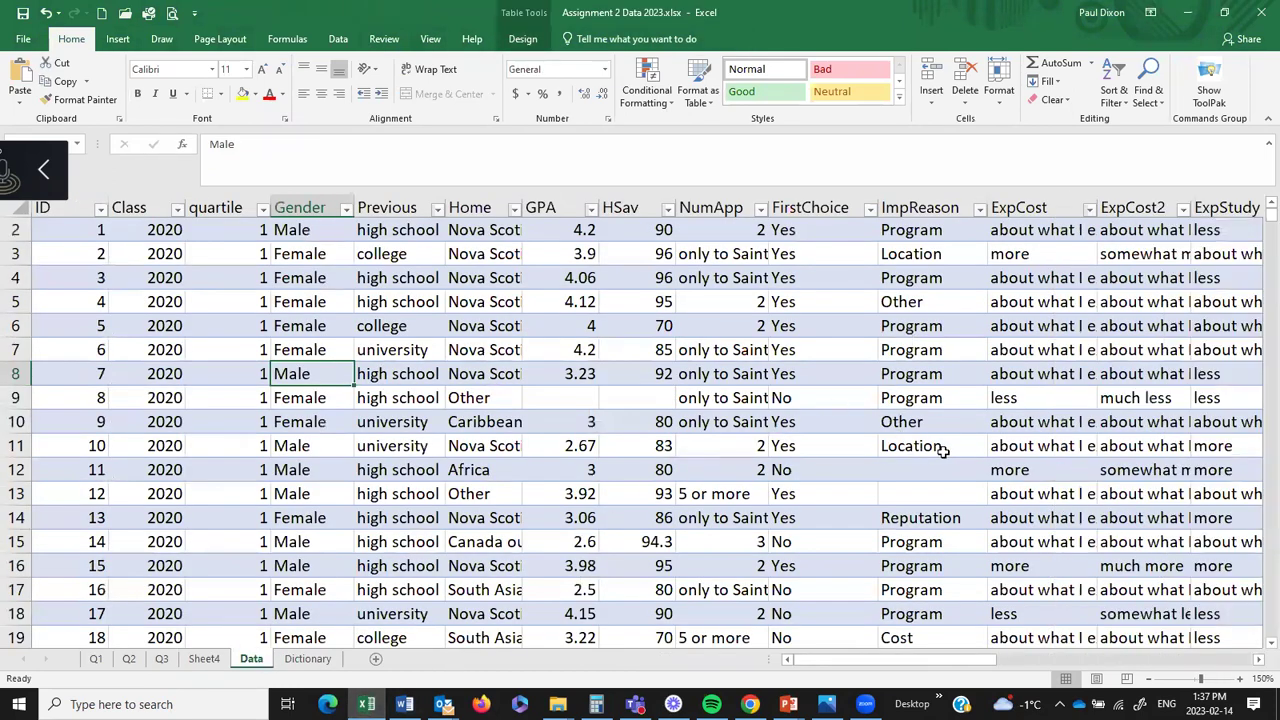
{"action": "left_click_drag", "start_coordinate": [925, 663], "coordinate": [1226, 657]}
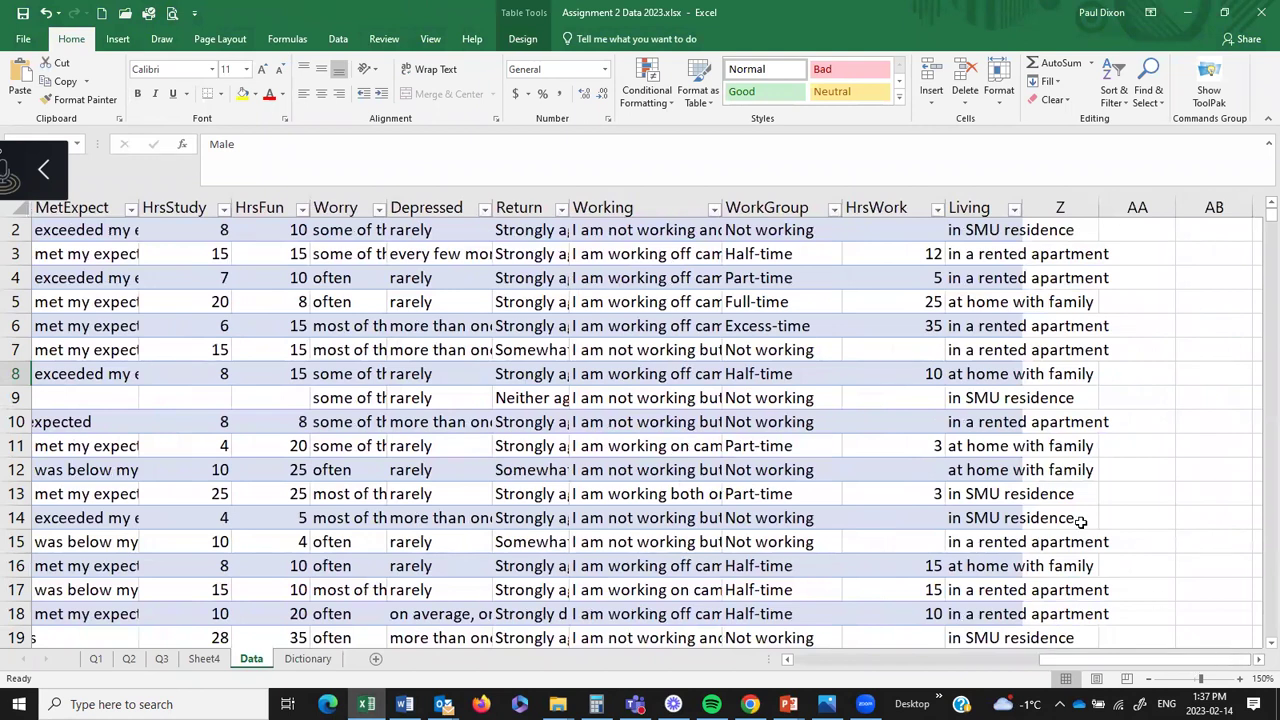
{"action": "left_click", "coordinate": [899, 197]}
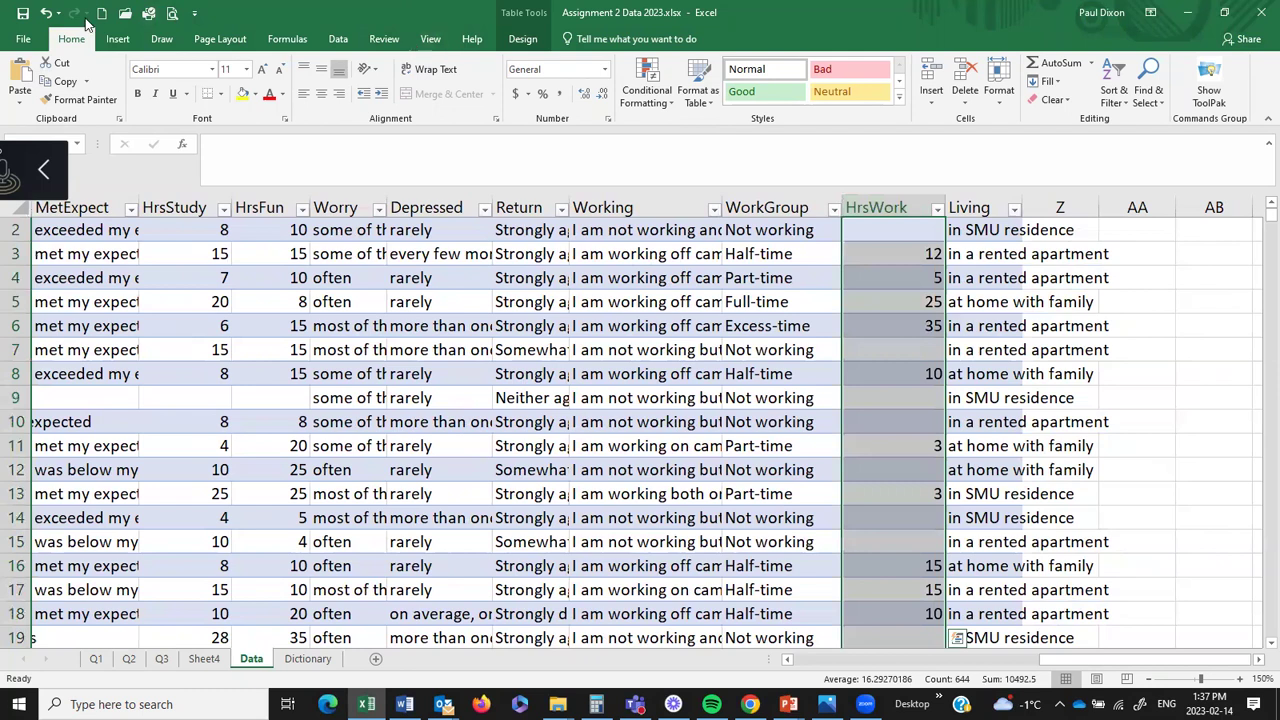
{"action": "left_click", "coordinate": [117, 40]}
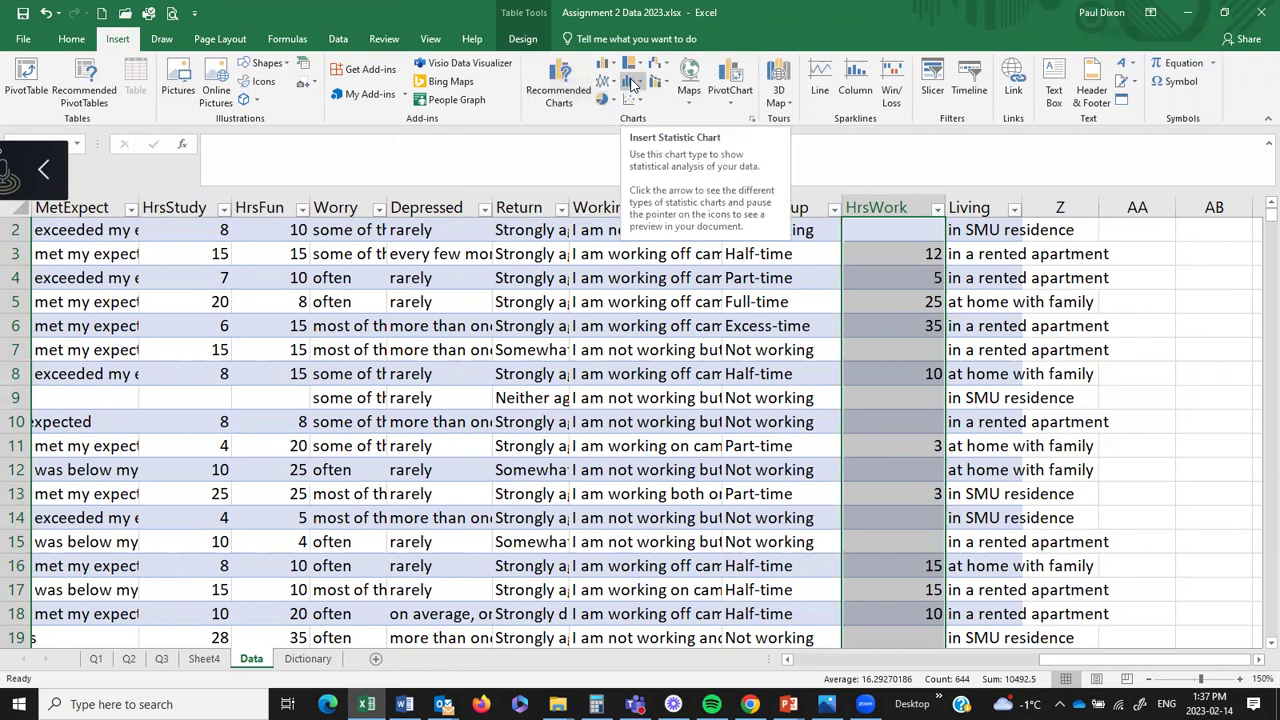
{"action": "left_click", "coordinate": [575, 92]}
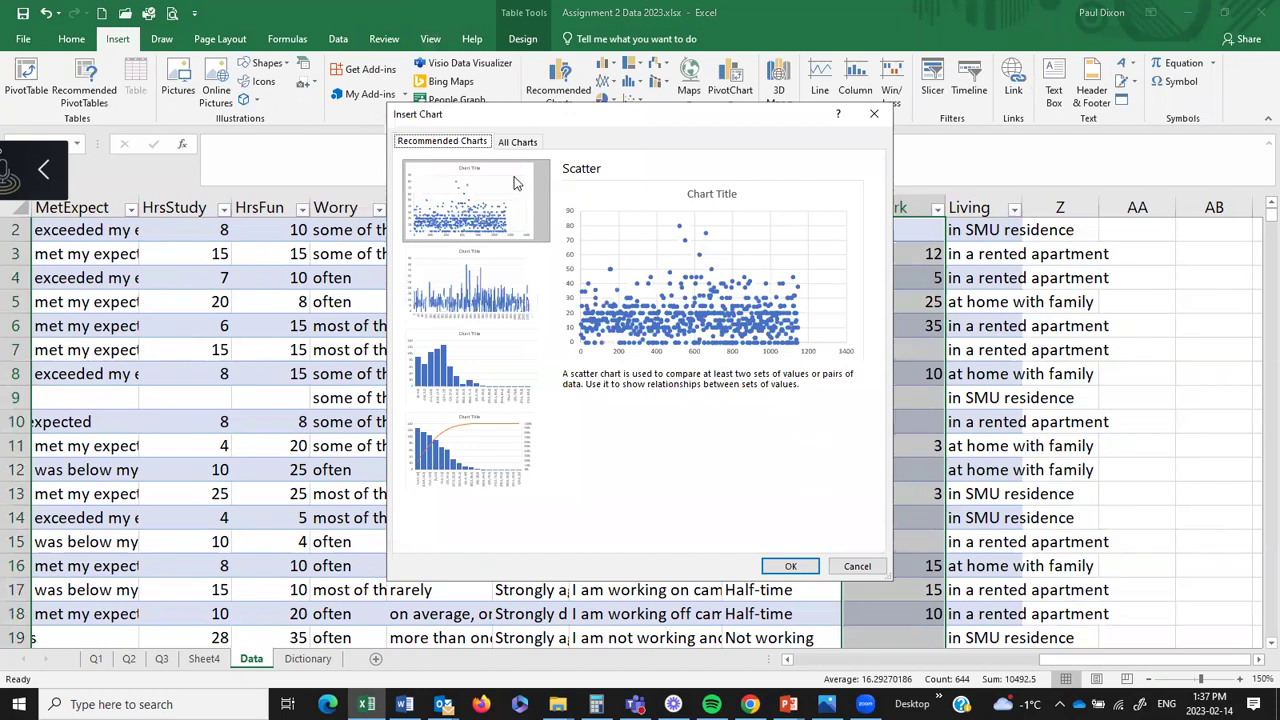
{"action": "left_click", "coordinate": [512, 142]}
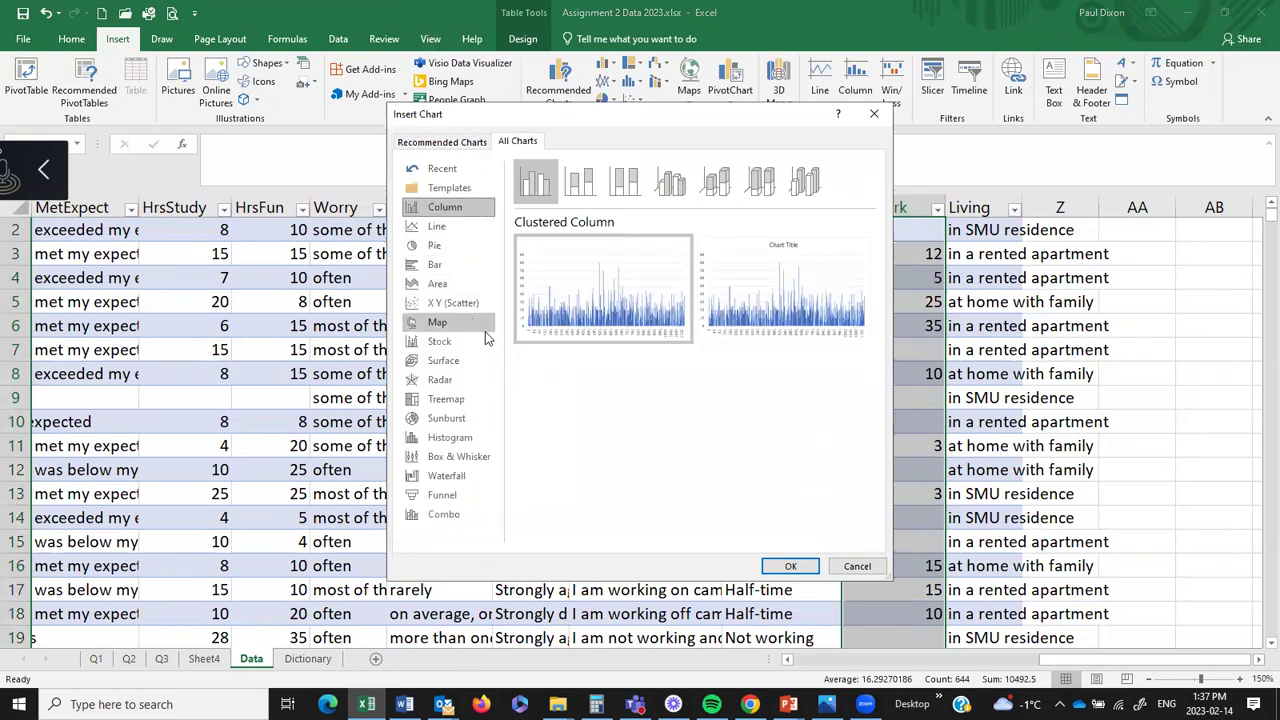
{"action": "left_click", "coordinate": [480, 466]}
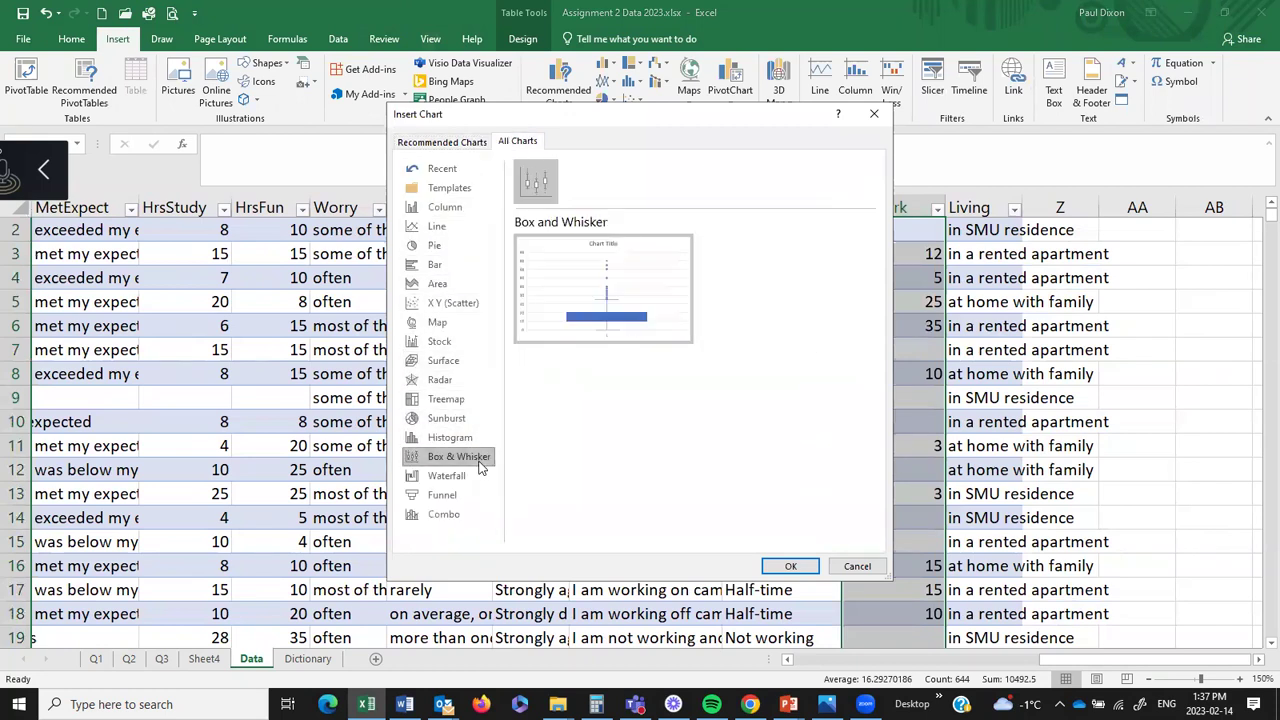
{"action": "left_click", "coordinate": [790, 566]}
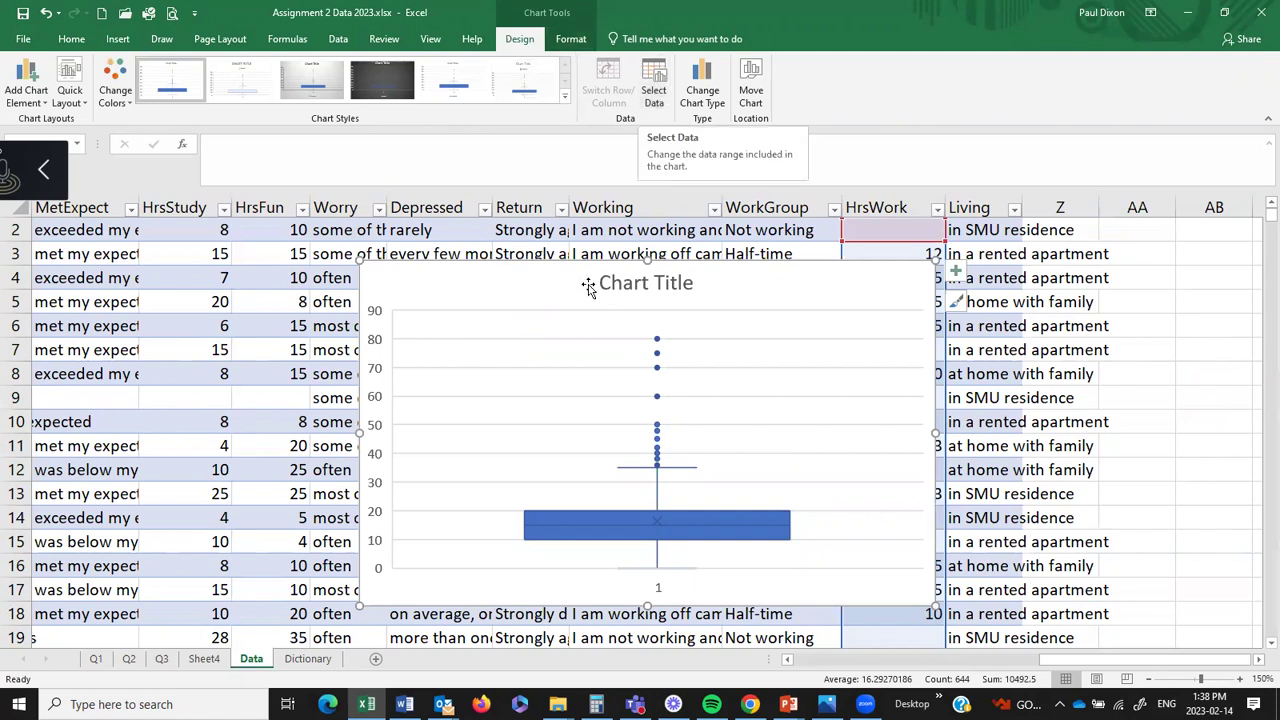
- Set the chart's horizontal axis labels to the Home column range Data!$F$2:$F$1146
{"action": "left_click", "coordinate": [656, 88]}
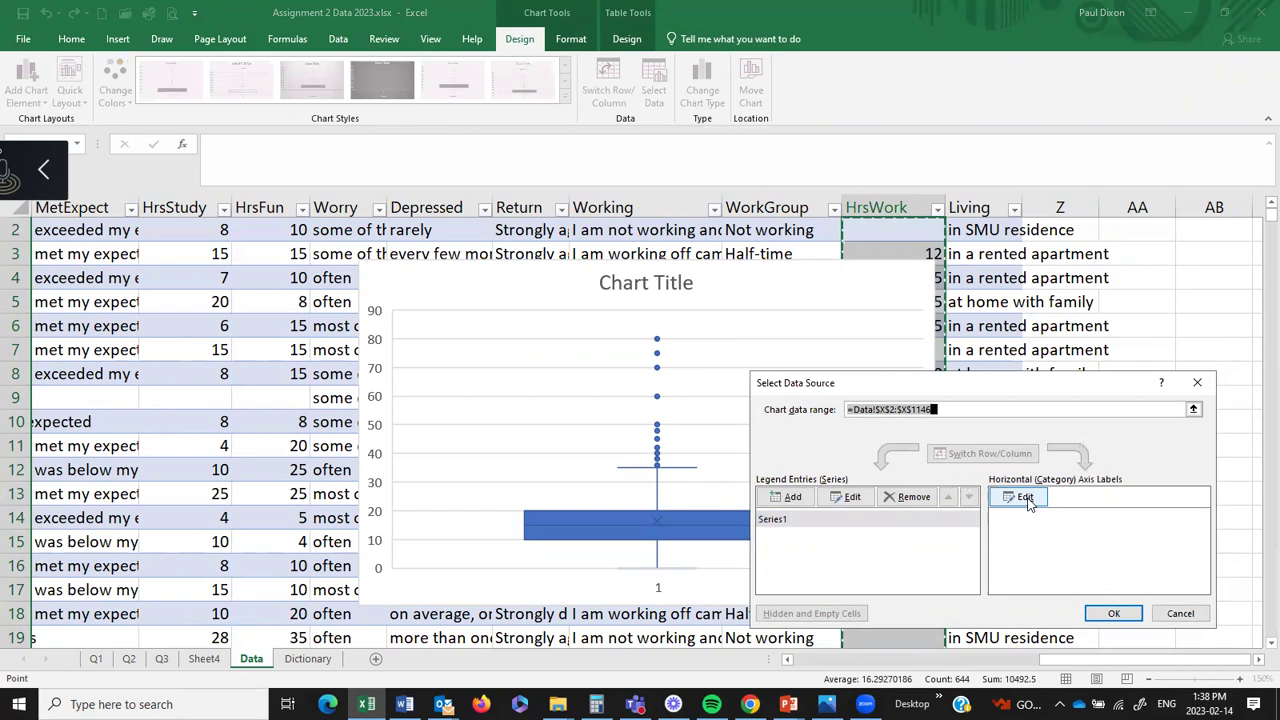
{"action": "left_click", "coordinate": [1025, 498]}
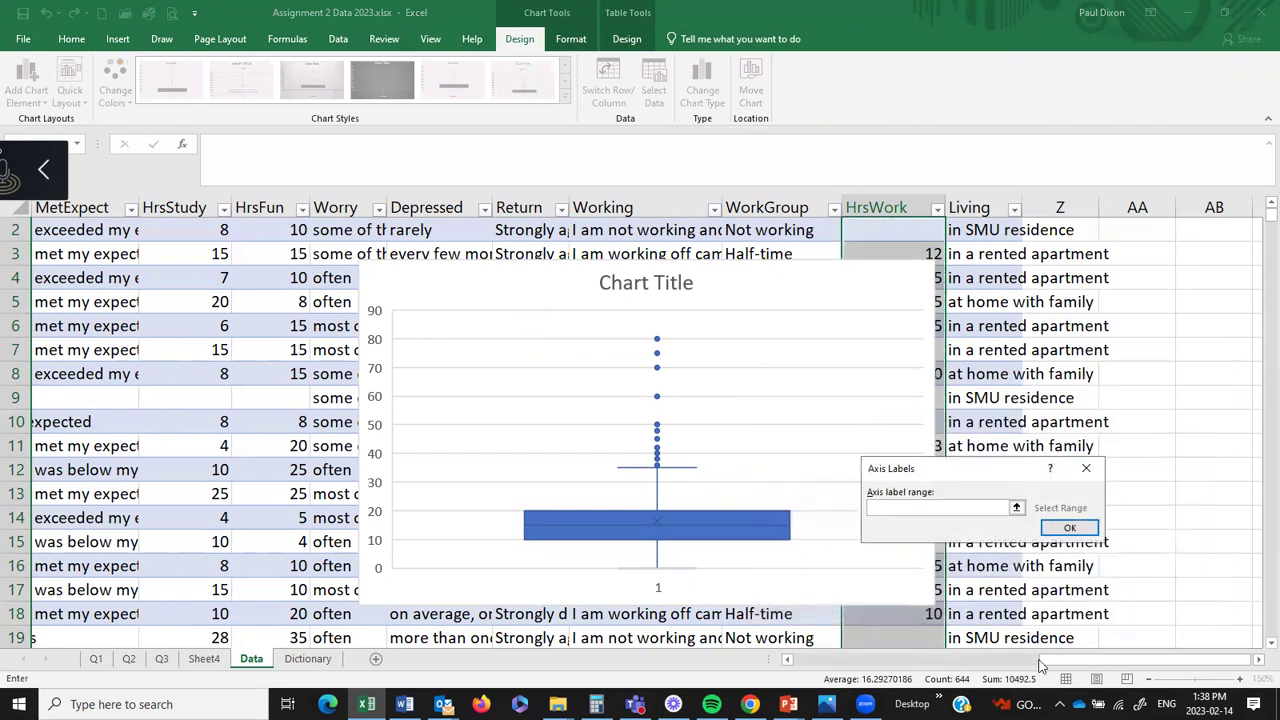
{"action": "left_click_drag", "start_coordinate": [1070, 664], "coordinate": [880, 690]}
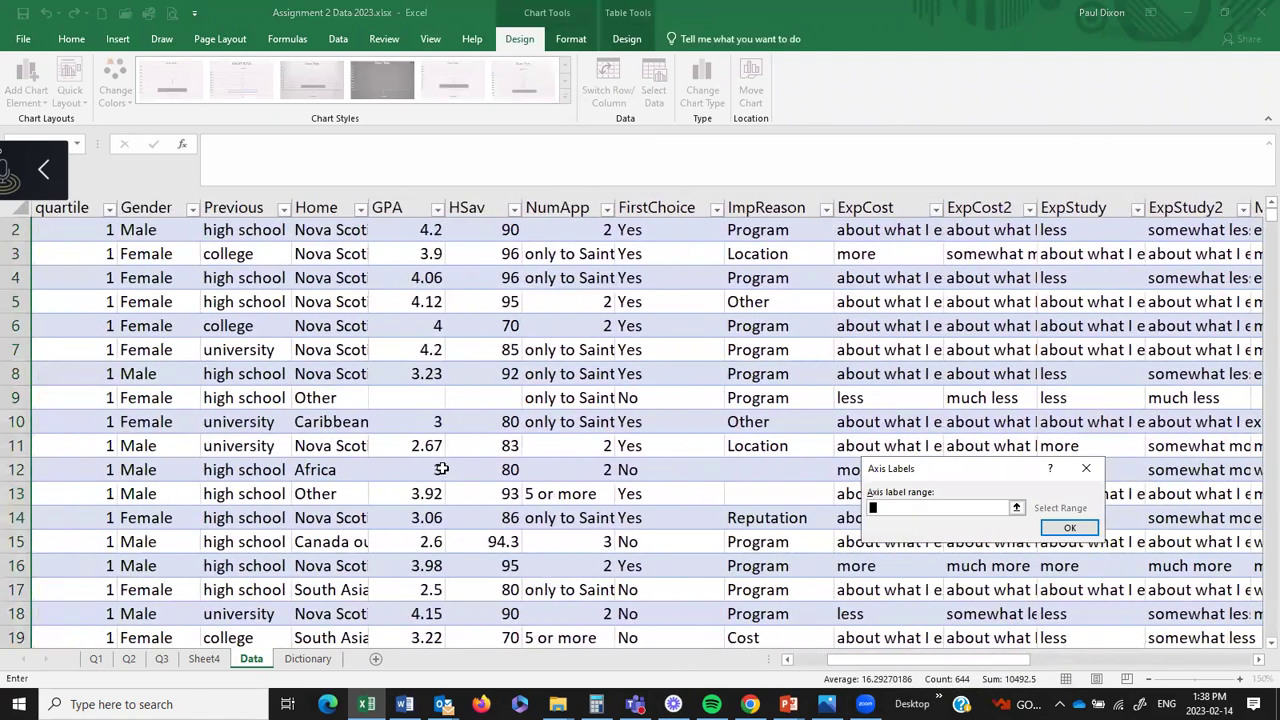
{"action": "left_click", "coordinate": [324, 233]}
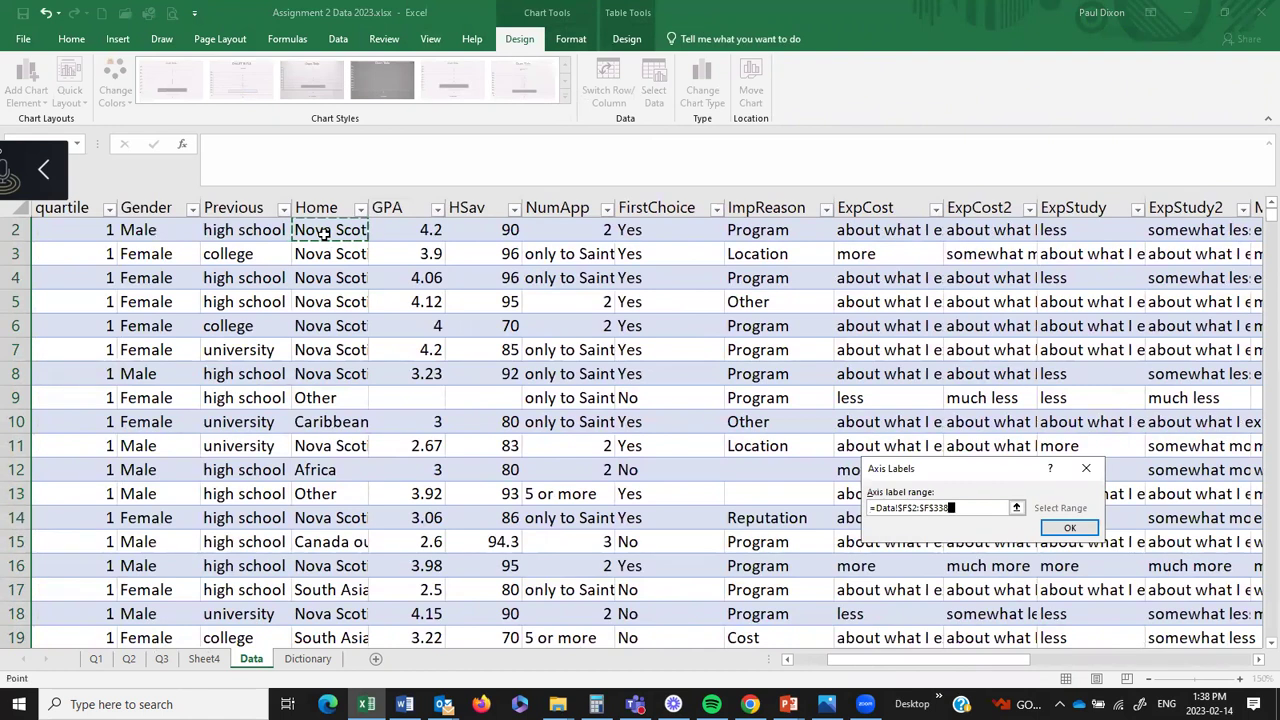
{"action": "key", "text": "ctrl+shift+Down"}
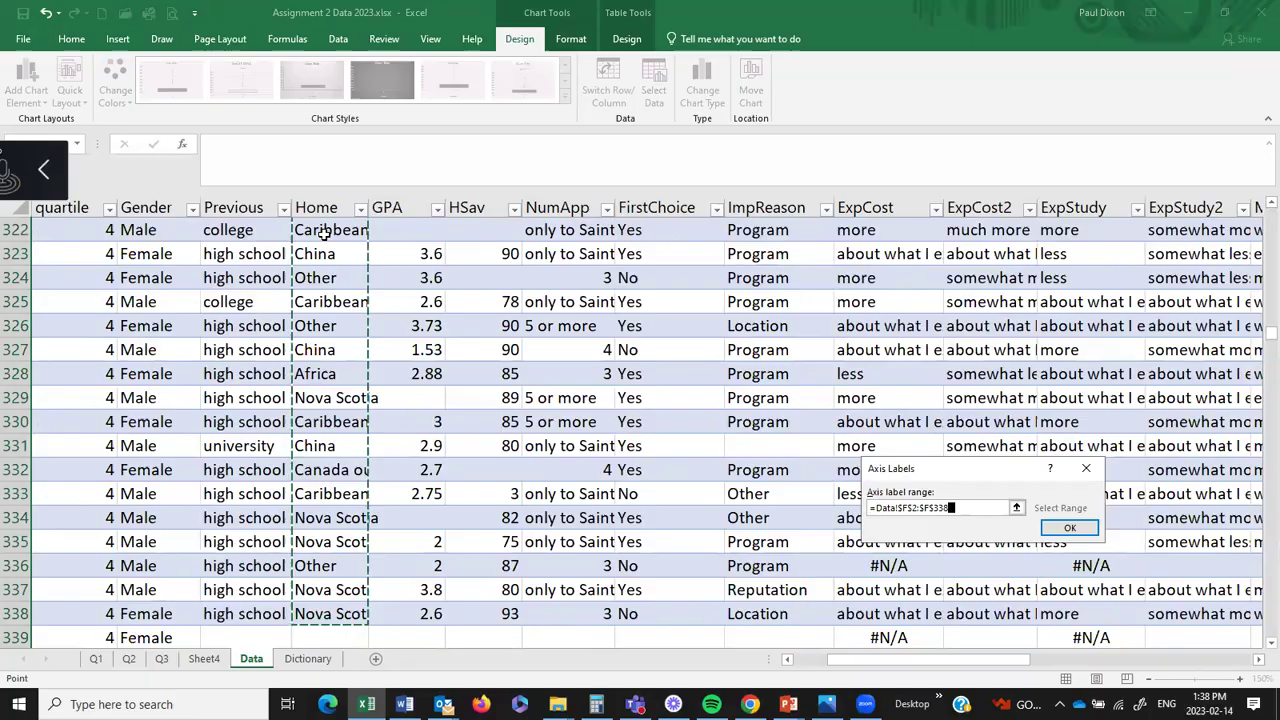
{"action": "key", "text": "ctrl+shift+Down"}
{"action": "key", "text": "ctrl+shift+Down"}
{"action": "key", "text": "shift+Down"}
{"action": "key", "text": "shift+Down"}
{"action": "key", "text": "shift+Down"}
{"action": "key", "text": "shift+Down"}
{"action": "key", "text": "shift+Down"}
{"action": "key", "text": "shift+Down"}
{"action": "key", "text": "shift+Down"}
{"action": "key", "text": "shift+Down"}
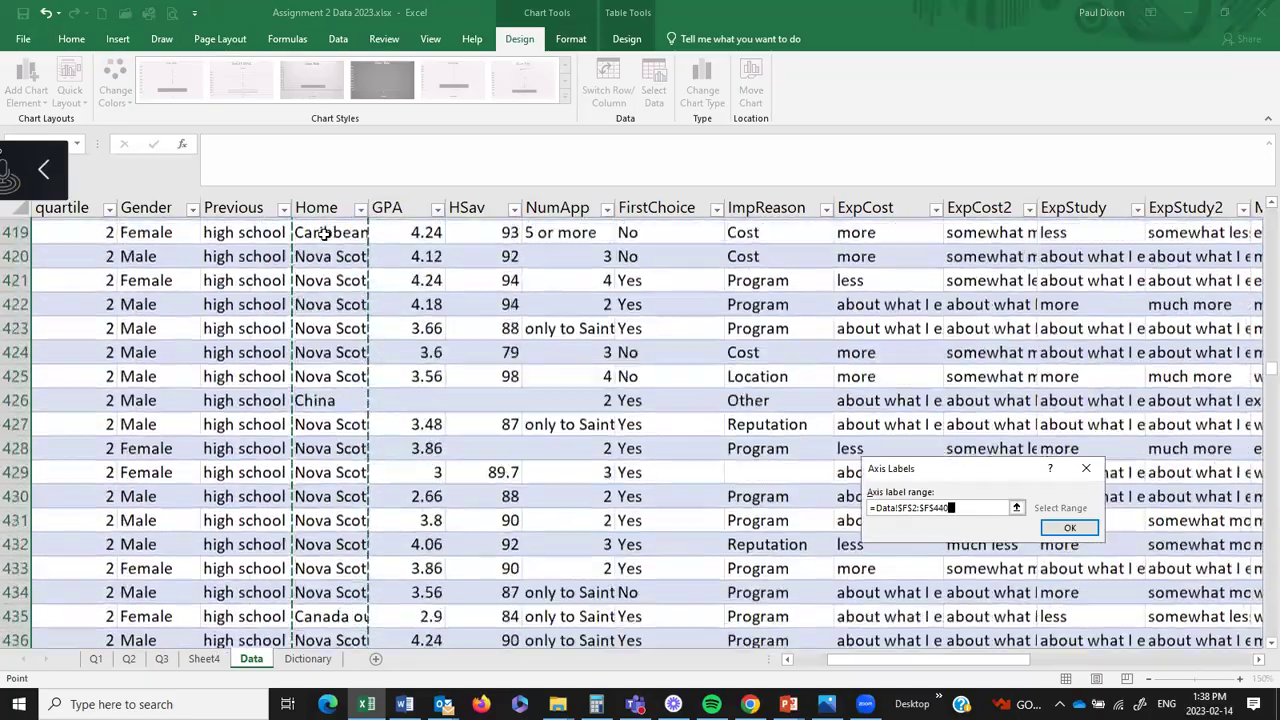
{"action": "key", "text": "shift+Down"}
{"action": "key", "text": "shift+Down"}
{"action": "key", "text": "shift+Down"}
{"action": "key", "text": "shift+Down"}
{"action": "key", "text": "shift+Down"}
{"action": "key", "text": "shift+Down"}
{"action": "key", "text": "shift+Down"}
{"action": "key", "text": "shift+Down"}
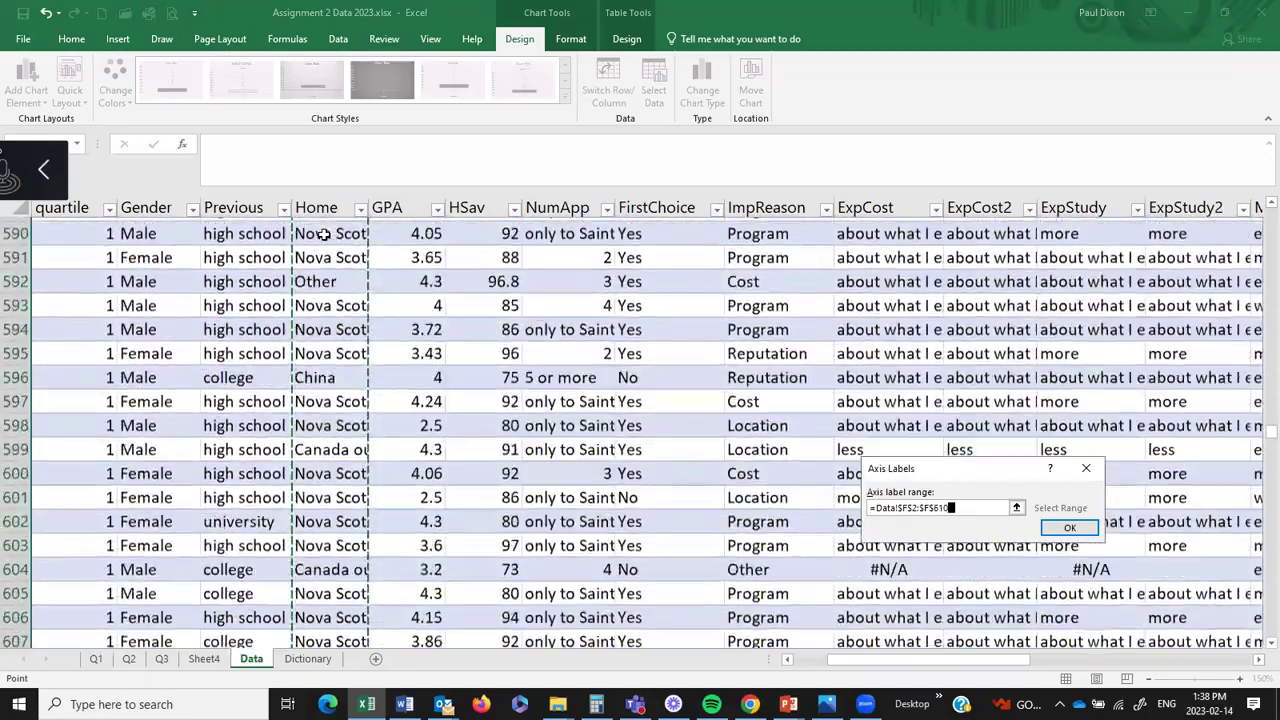
{"action": "key", "text": "shift+Down"}
{"action": "key", "text": "shift+Down"}
{"action": "key", "text": "shift+Down"}
{"action": "key", "text": "shift+Down"}
{"action": "key", "text": "shift+Down"}
{"action": "key", "text": "shift+Down"}
{"action": "key", "text": "shift+Down"}
{"action": "key", "text": "shift+Down"}
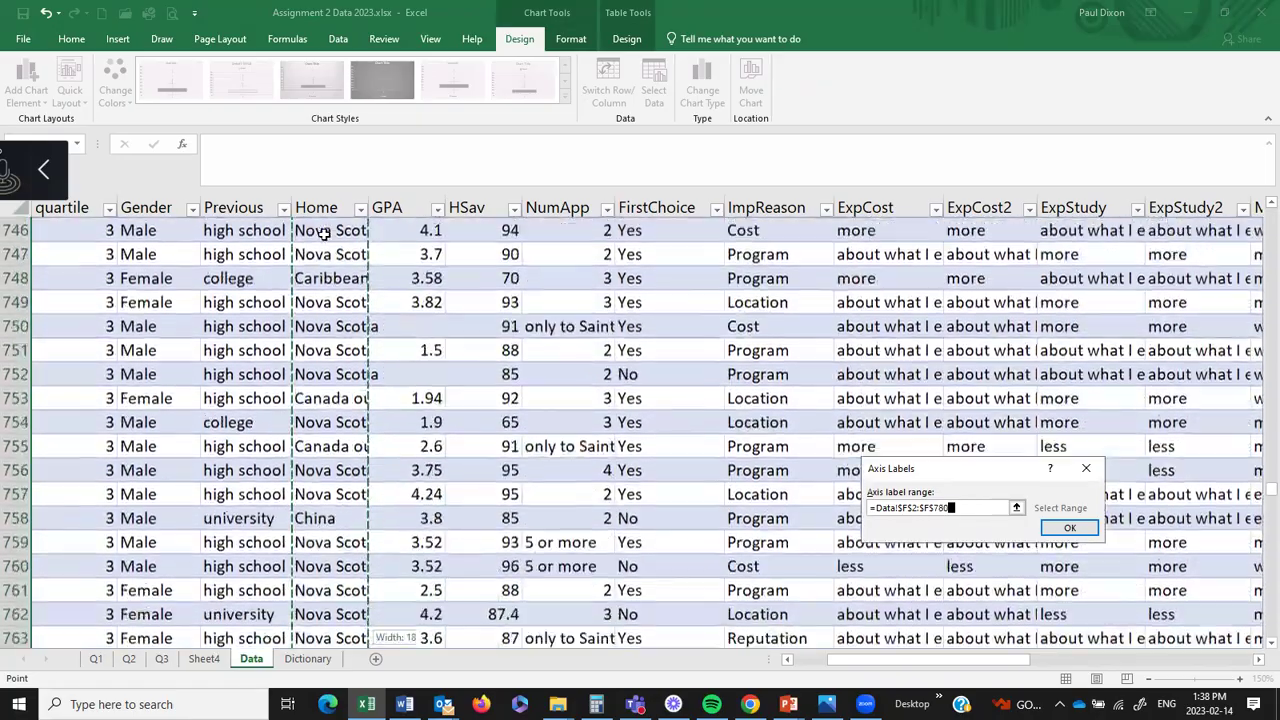
{"action": "key", "text": "shift+Down"}
{"action": "key", "text": "shift+Down"}
{"action": "key", "text": "shift+Down"}
{"action": "key", "text": "shift+Down"}
{"action": "key", "text": "shift+Down"}
{"action": "key", "text": "shift+Down"}
{"action": "key", "text": "shift+Down"}
{"action": "key", "text": "shift+Down"}
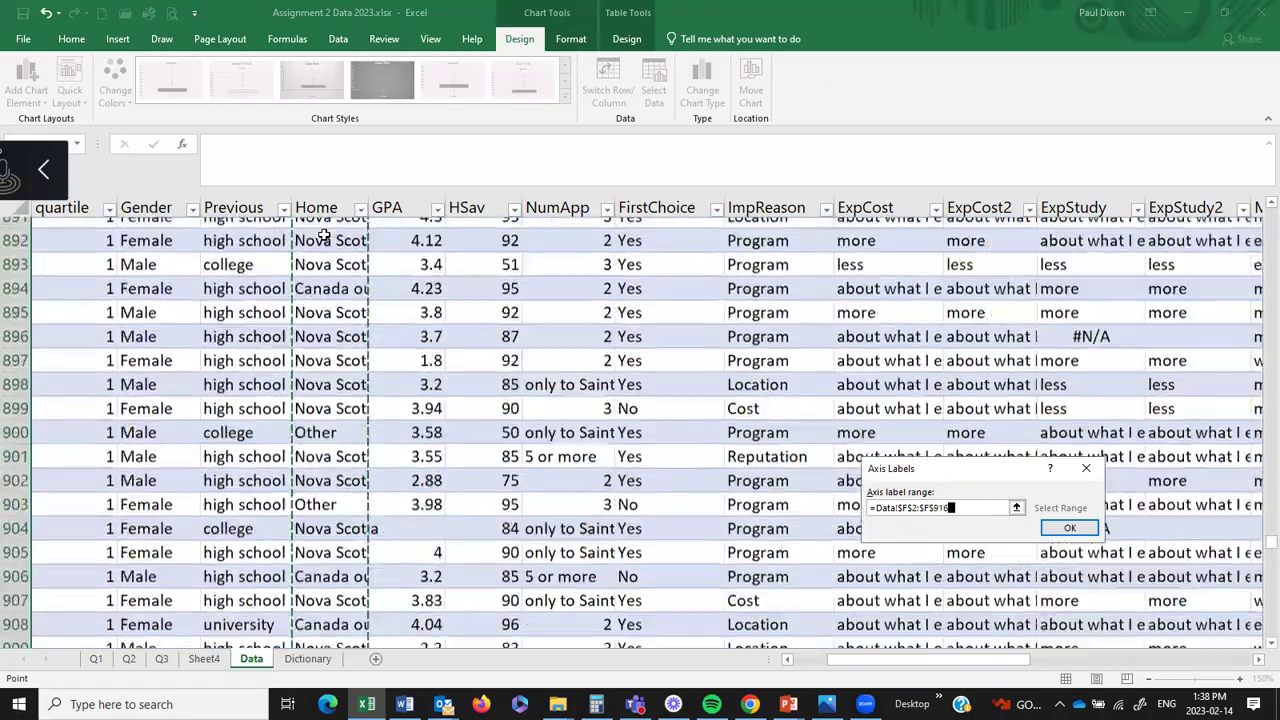
{"action": "key", "text": "shift+Down"}
{"action": "key", "text": "shift+Down"}
{"action": "key", "text": "shift+Down"}
{"action": "key", "text": "shift+Down"}
{"action": "key", "text": "shift+Down"}
{"action": "key", "text": "shift+Down"}
{"action": "key", "text": "shift+Down"}
{"action": "key", "text": "shift+Down"}
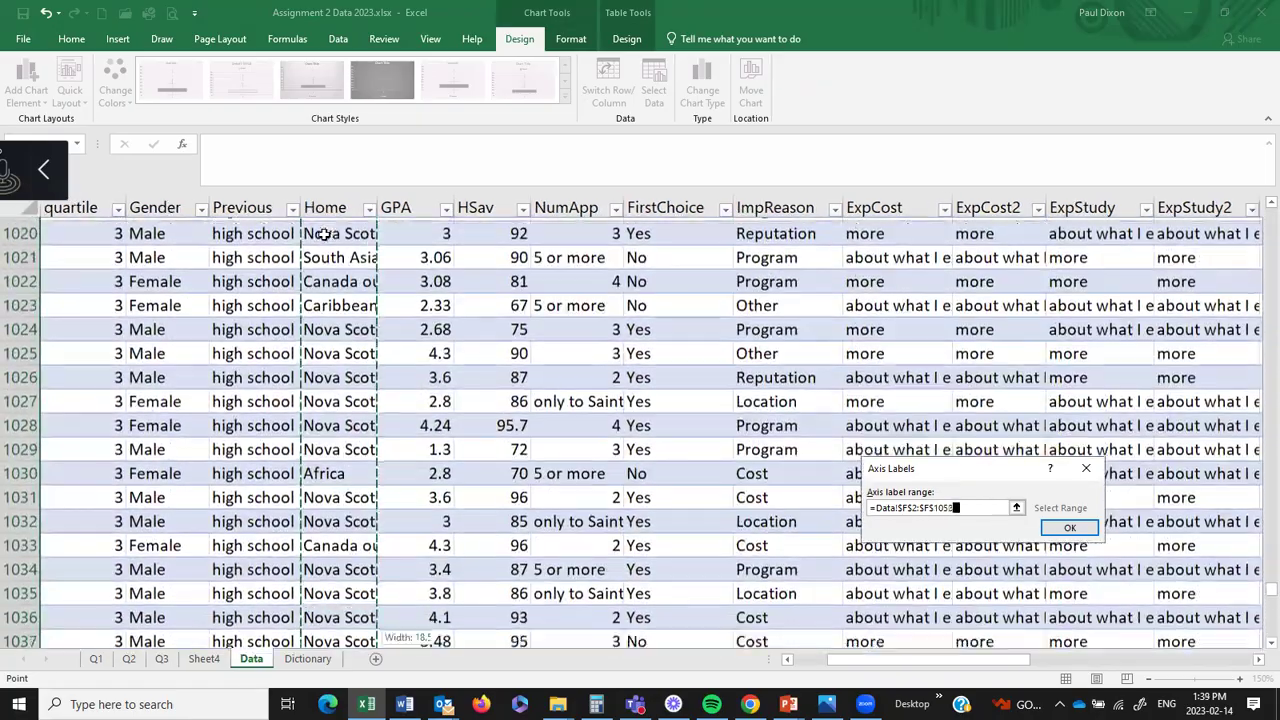
{"action": "key", "text": "shift+Down"}
{"action": "key", "text": "shift+Down"}
{"action": "key", "text": "shift+Down"}
{"action": "key", "text": "shift+Down"}
{"action": "key", "text": "shift+Down"}
{"action": "key", "text": "shift+Down"}
{"action": "key", "text": "shift+Down"}
{"action": "key", "text": "shift+Down"}
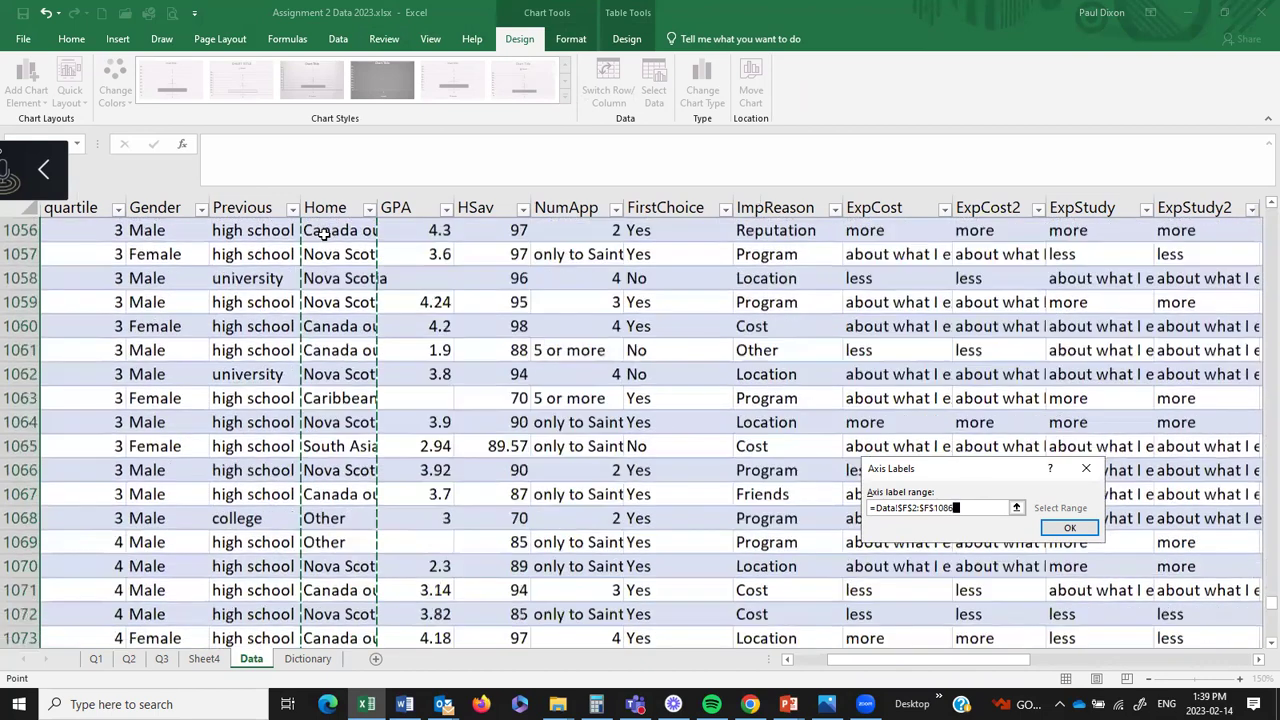
{"action": "key", "text": "shift+Down"}
{"action": "key", "text": "shift+Down"}
{"action": "key", "text": "shift+Down"}
{"action": "key", "text": "shift+Down"}
{"action": "key", "text": "shift+Down"}
{"action": "key", "text": "shift+Down"}
{"action": "key", "text": "shift+Down"}
{"action": "key", "text": "shift+Down"}
{"action": "key", "text": "shift+Down"}
{"action": "key", "text": "shift+Down"}
{"action": "key", "text": "shift+Down"}
{"action": "key", "text": "shift+Down"}
{"action": "key", "text": "shift+Down"}
{"action": "key", "text": "shift+Down"}
{"action": "key", "text": "shift+Down"}
{"action": "key", "text": "shift+Down"}
{"action": "key", "text": "shift+Down"}
{"action": "key", "text": "shift+Down"}
{"action": "key", "text": "shift+Down"}
{"action": "key", "text": "shift+Down"}
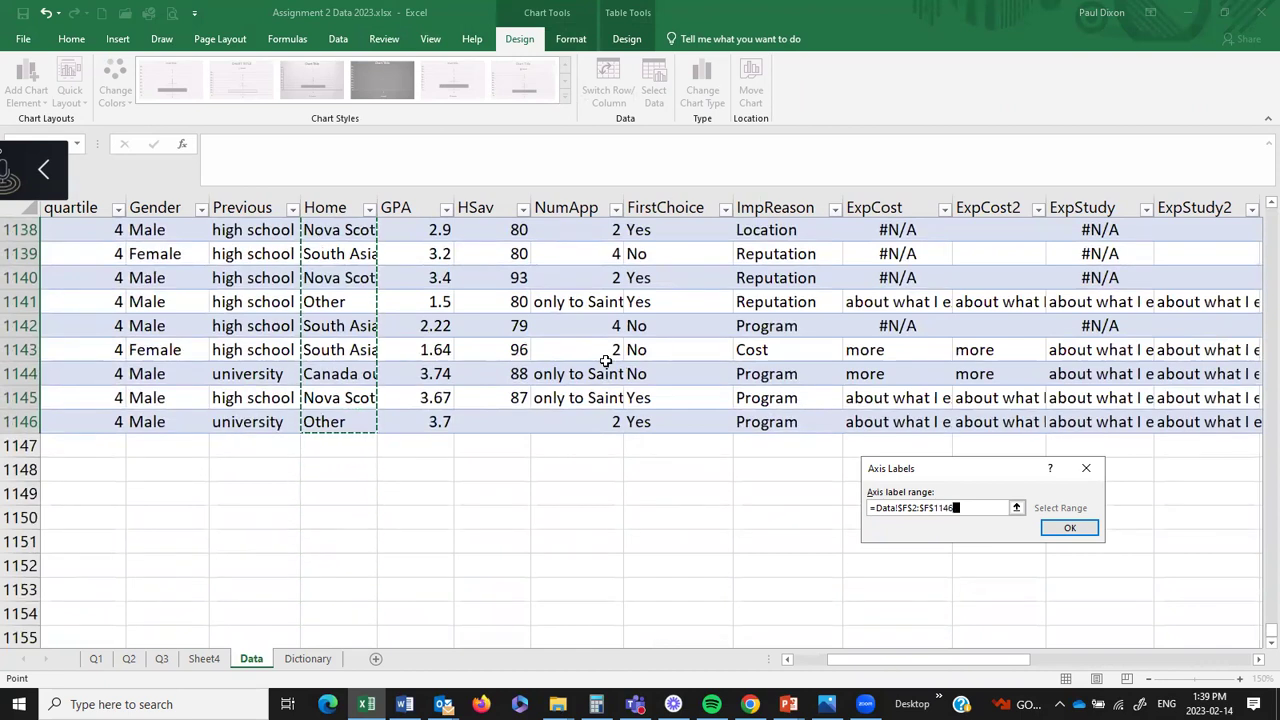
{"action": "left_click", "coordinate": [1072, 536]}
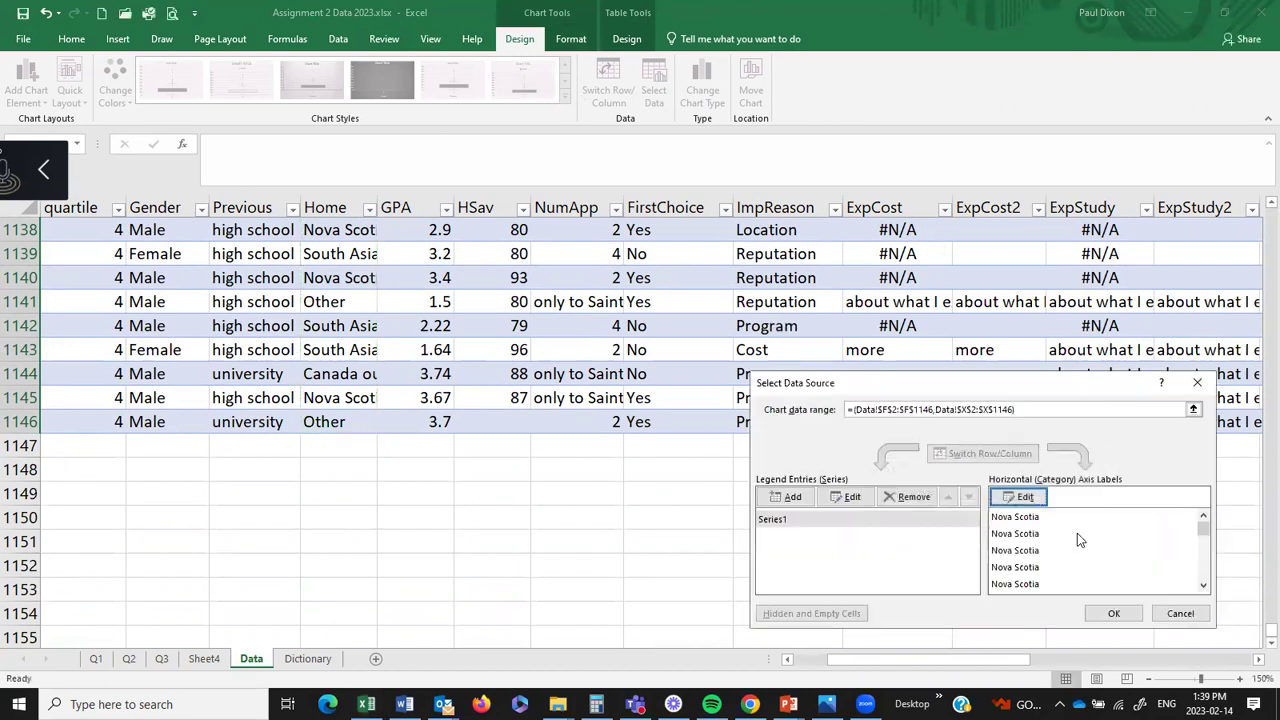
{"action": "left_click", "coordinate": [1113, 613]}
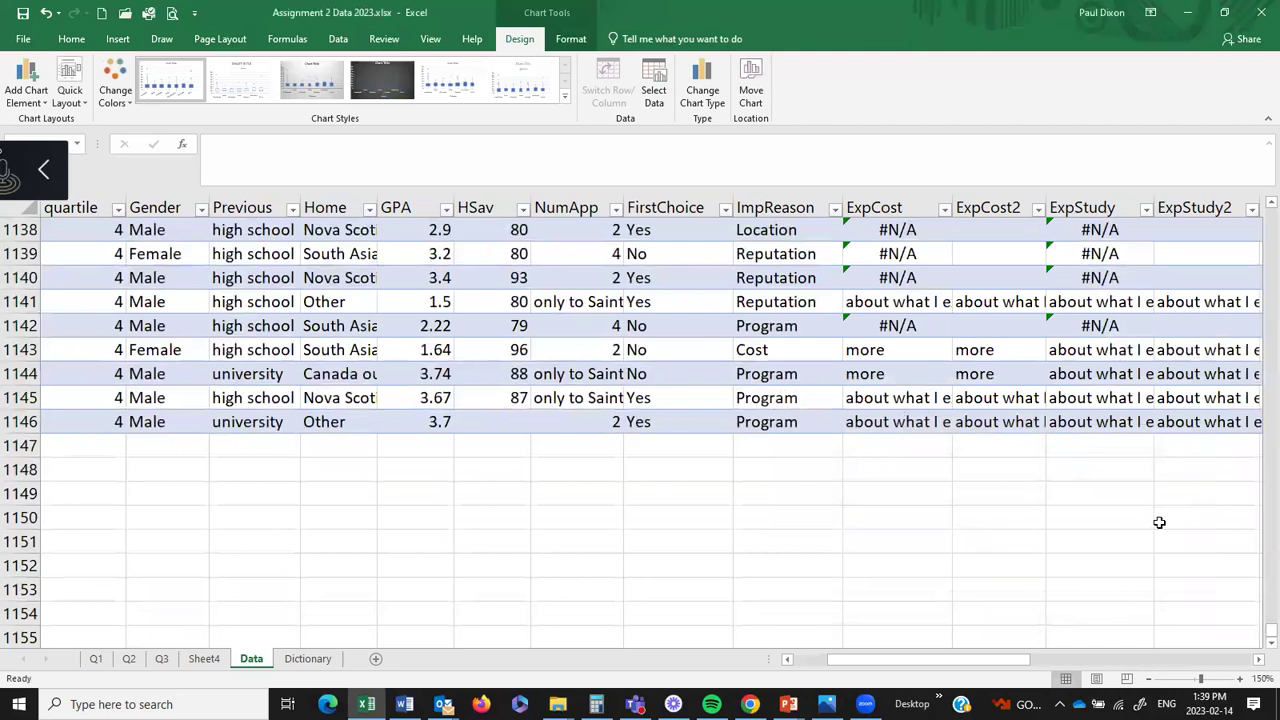
{"action": "left_click_drag", "start_coordinate": [1258, 632], "coordinate": [1258, 213]}
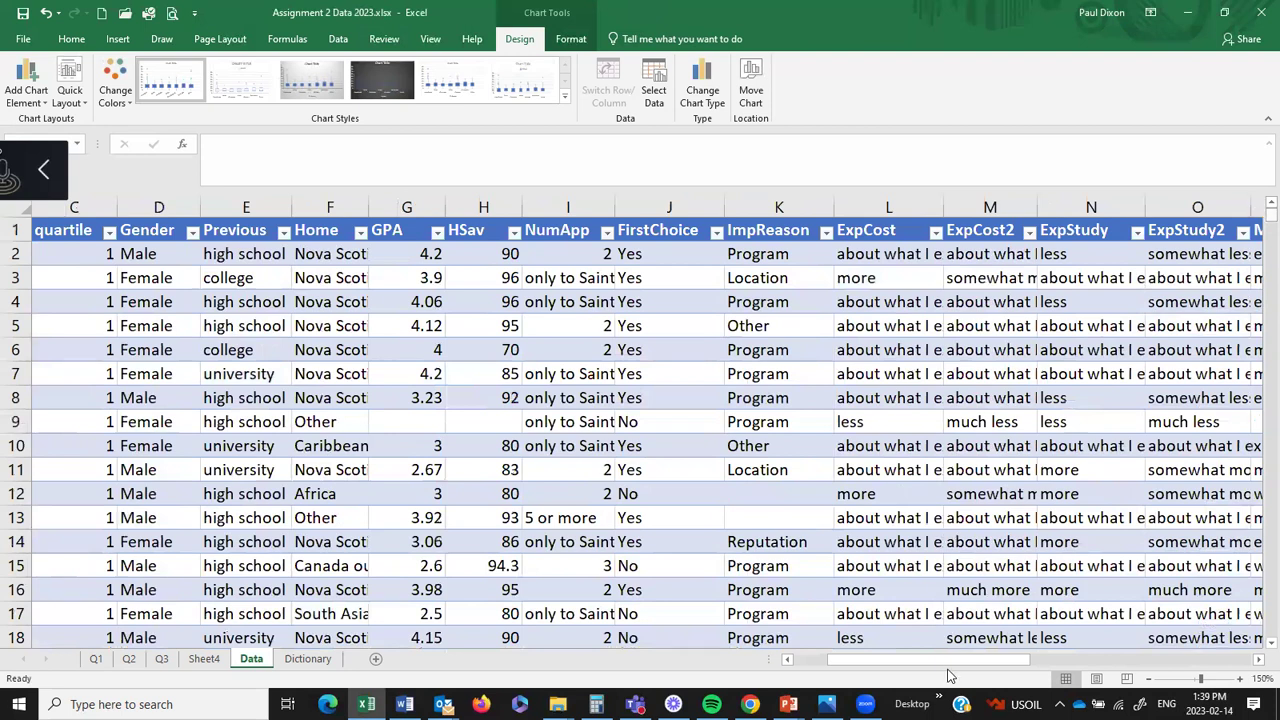
{"action": "left_click_drag", "start_coordinate": [954, 668], "coordinate": [1145, 662]}
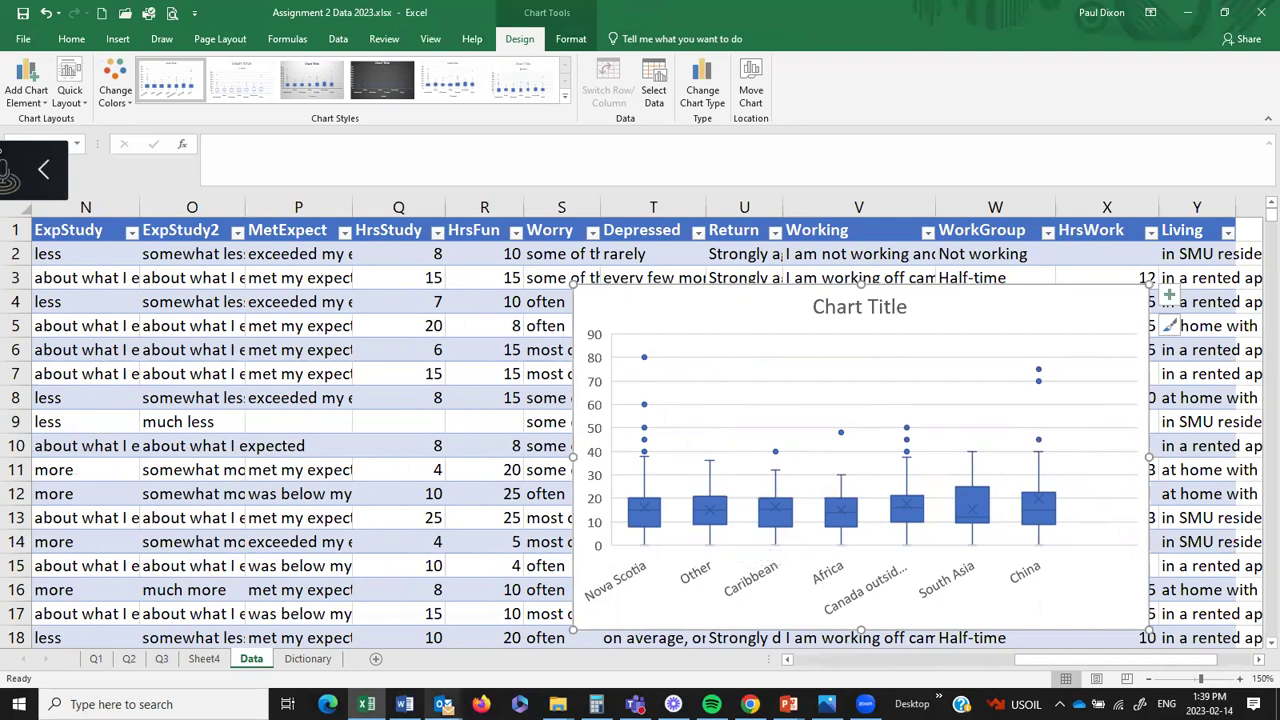
{"action": "left_click", "coordinate": [404, 704]}
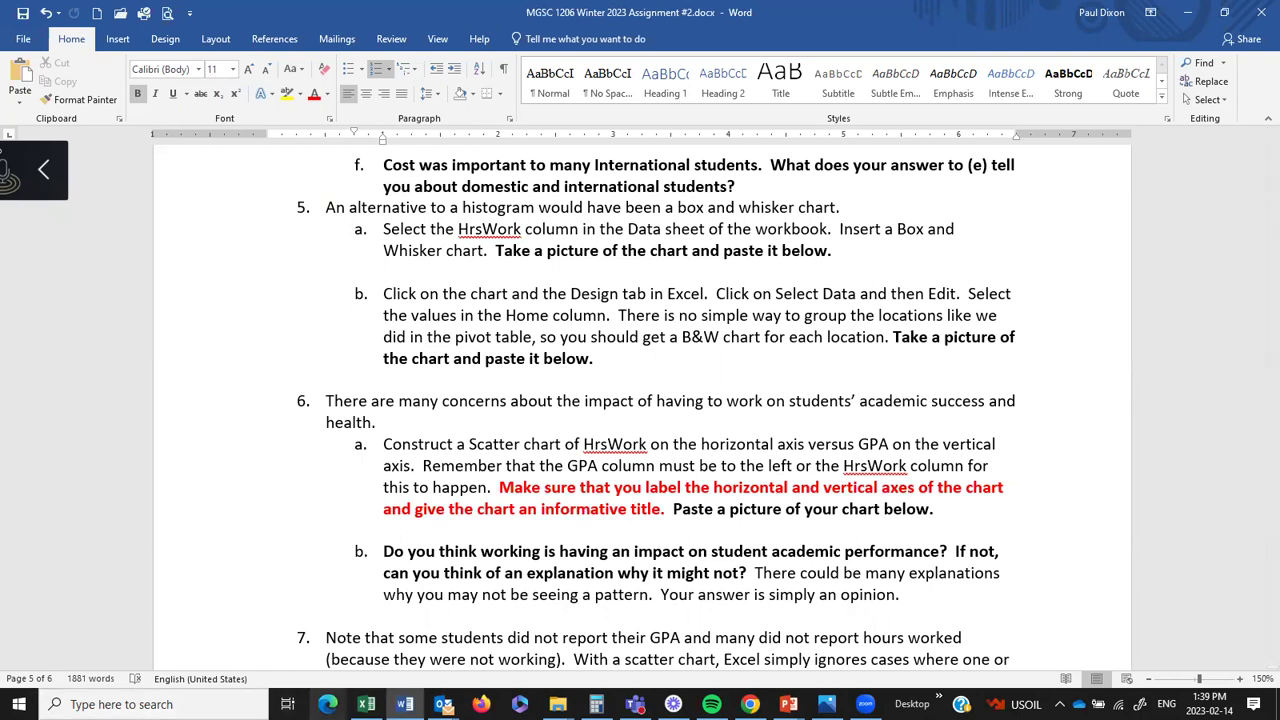
{"action": "left_click", "coordinate": [366, 704]}
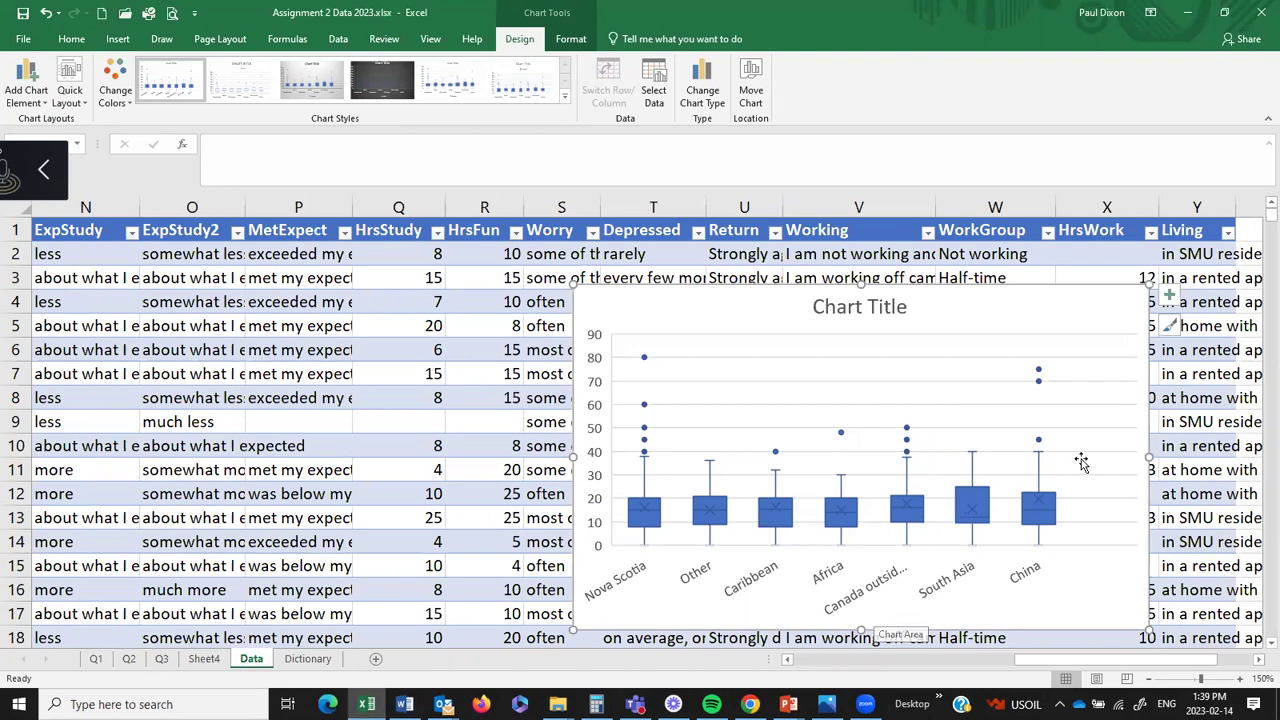
- Select GPA column G and HrsWork column X together on the Data sheet
{"action": "left_click_drag", "start_coordinate": [1095, 662], "coordinate": [893, 666]}
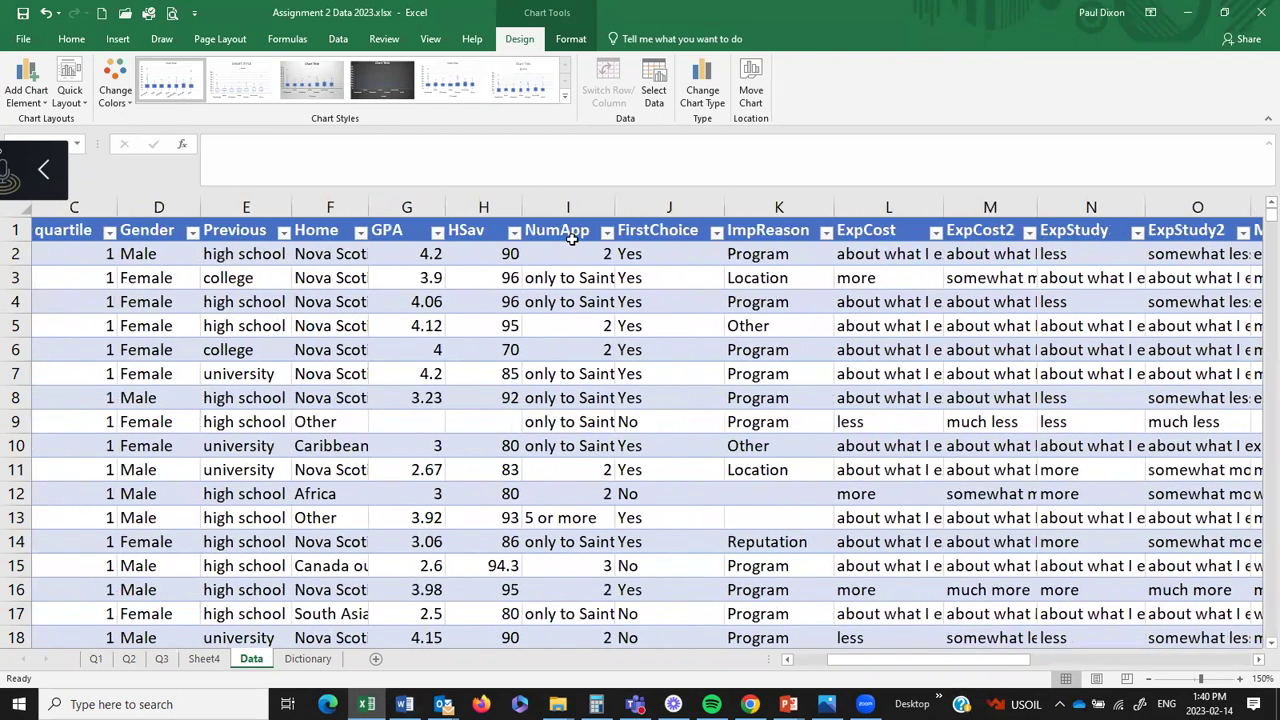
{"action": "left_click", "coordinate": [396, 200]}
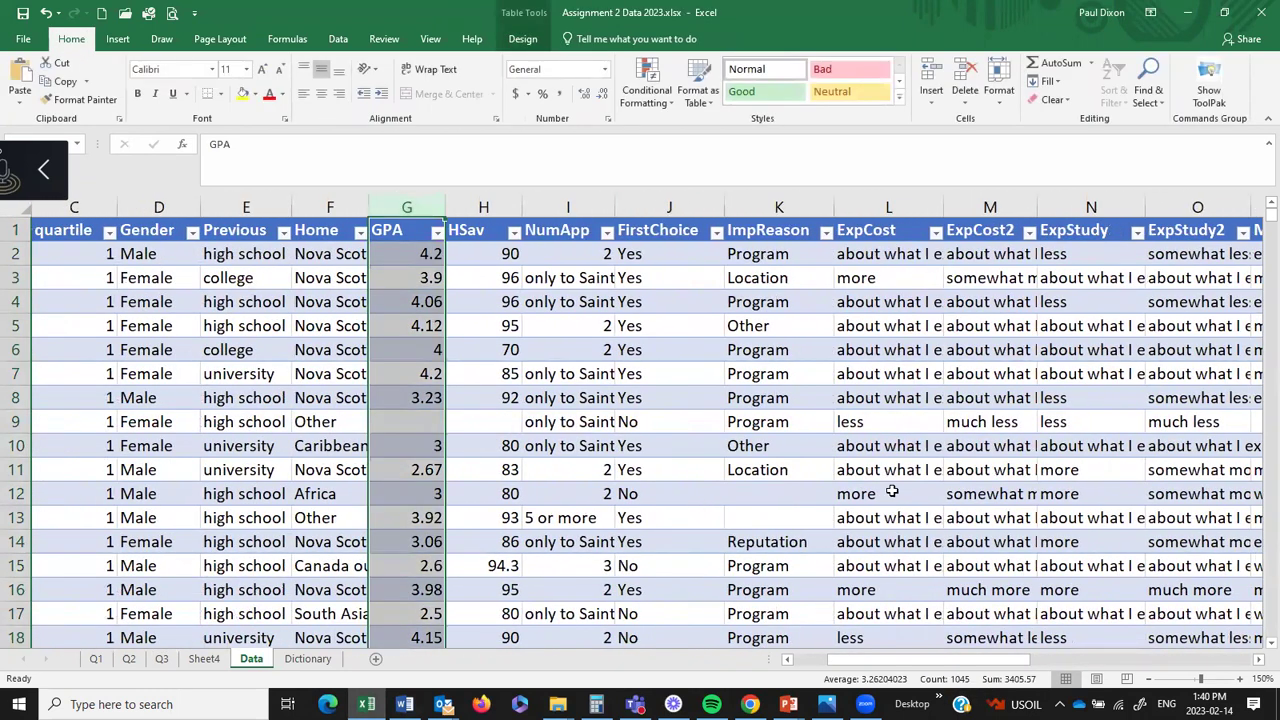
{"action": "left_click_drag", "start_coordinate": [945, 665], "coordinate": [1146, 634]}
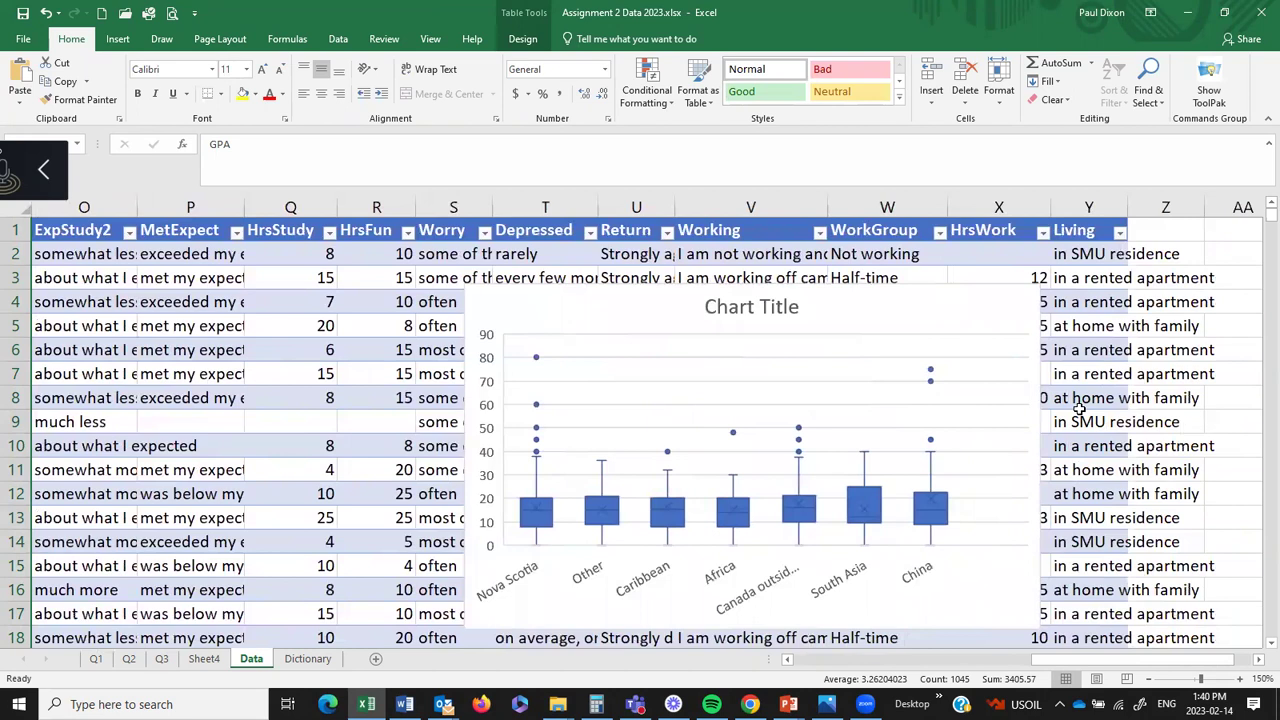
{"action": "left_click", "coordinate": [1001, 207]}
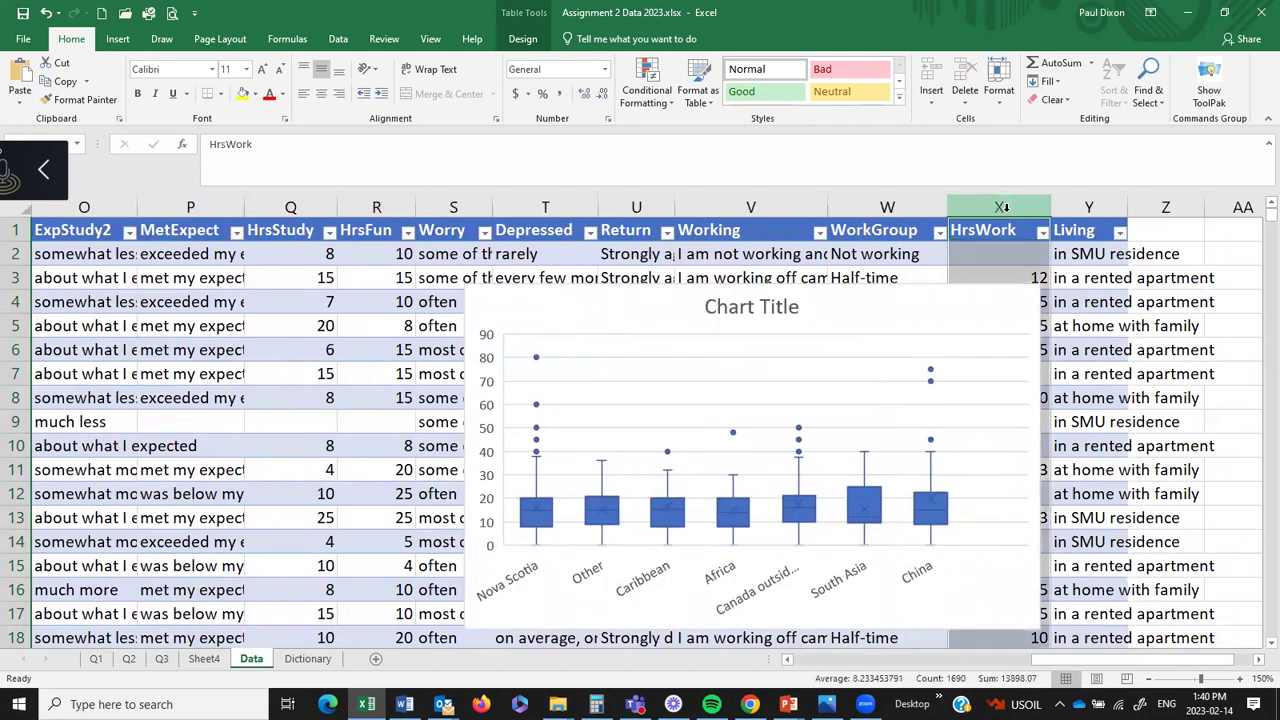
{"action": "left_click", "coordinate": [117, 40]}
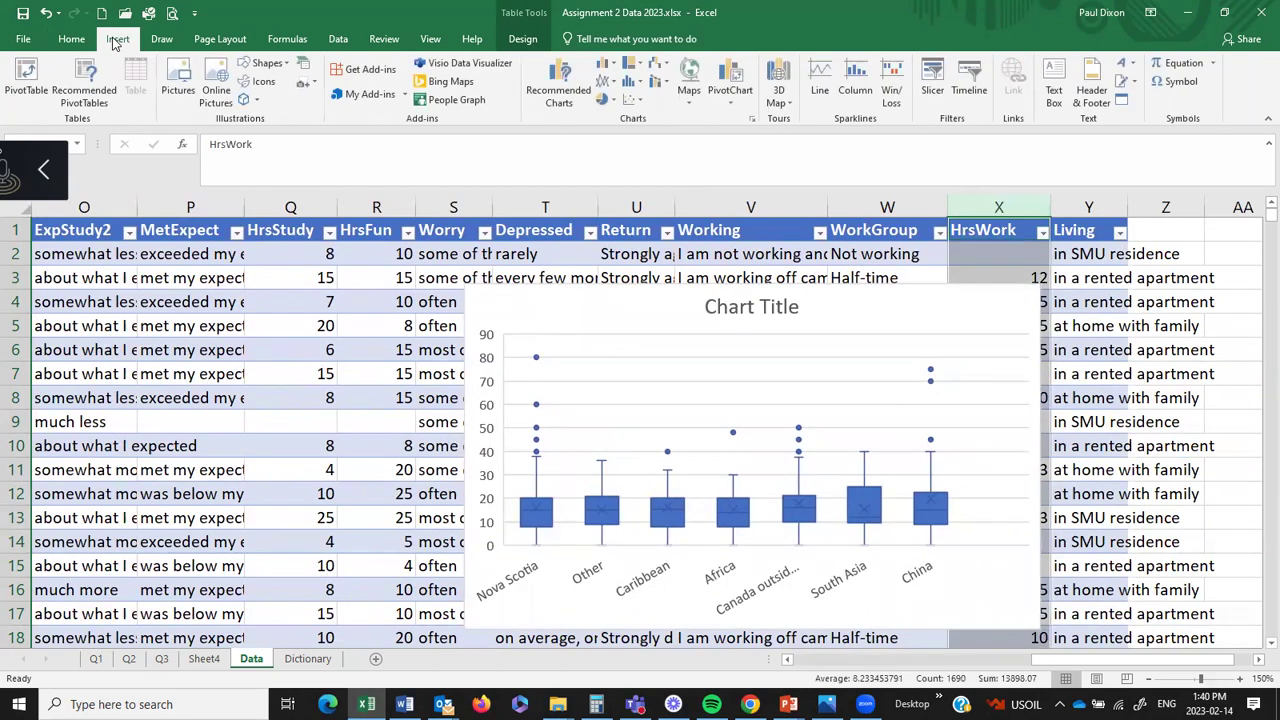
{"action": "left_click", "coordinate": [557, 92]}
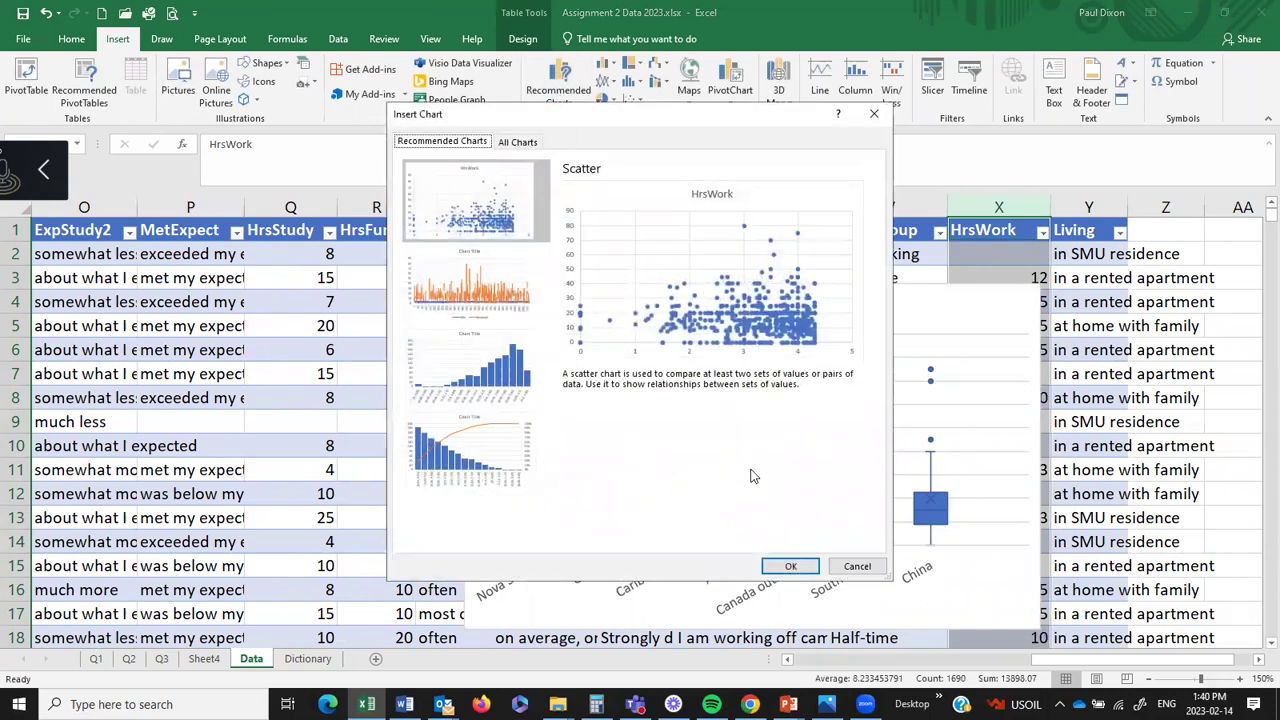
{"action": "left_click", "coordinate": [795, 566]}
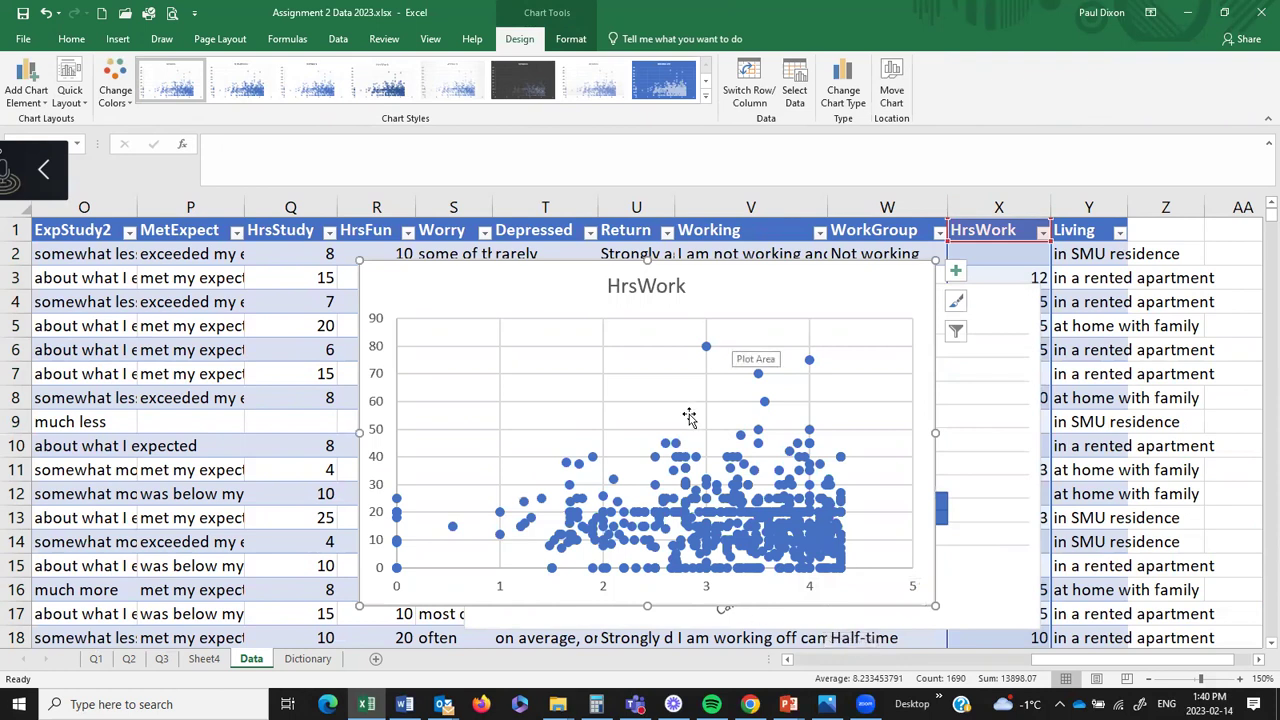
{"action": "mouse_move", "coordinate": [666, 447]}
{"action": "left_click", "coordinate": [755, 78]}
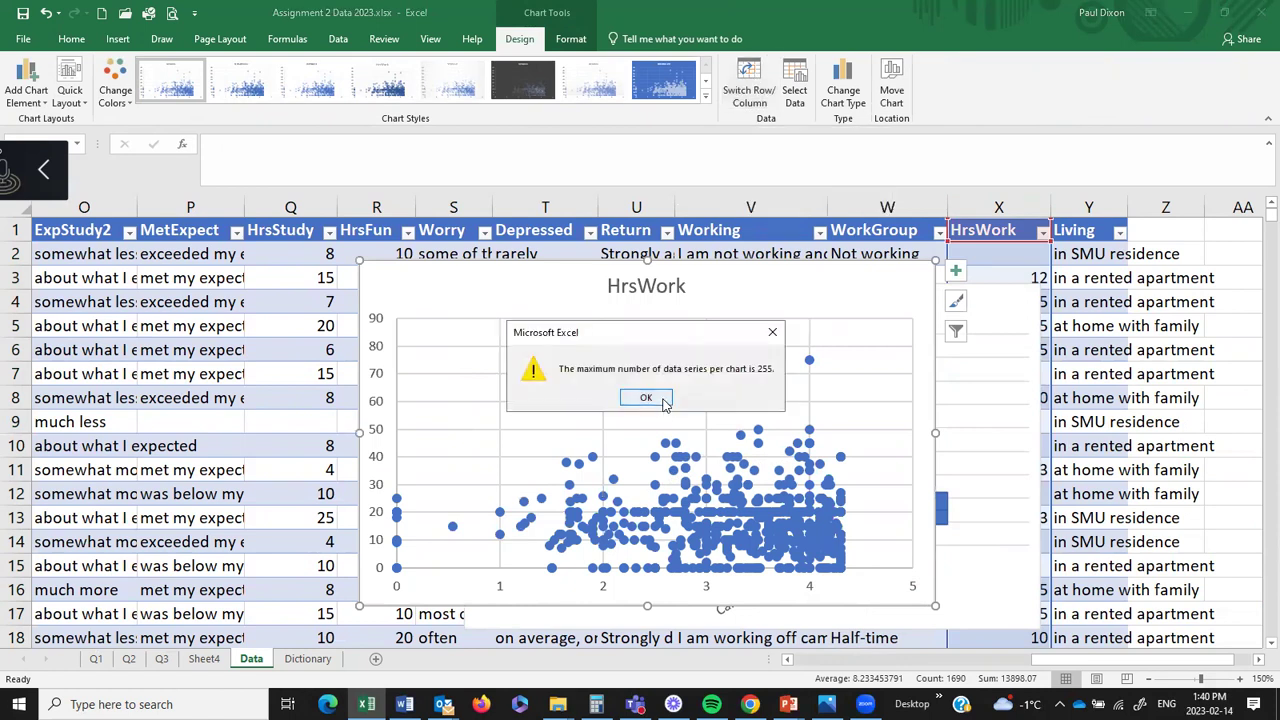
{"action": "left_click", "coordinate": [663, 400]}
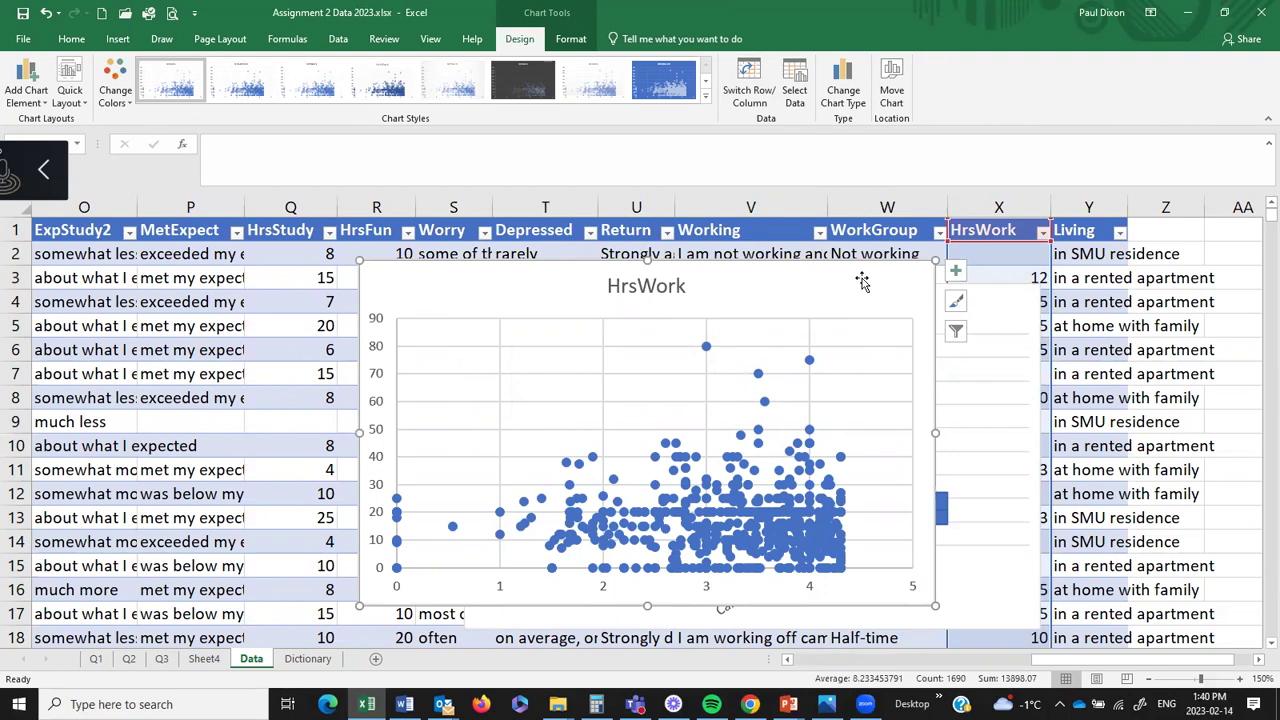
{"action": "key", "text": "Delete"}
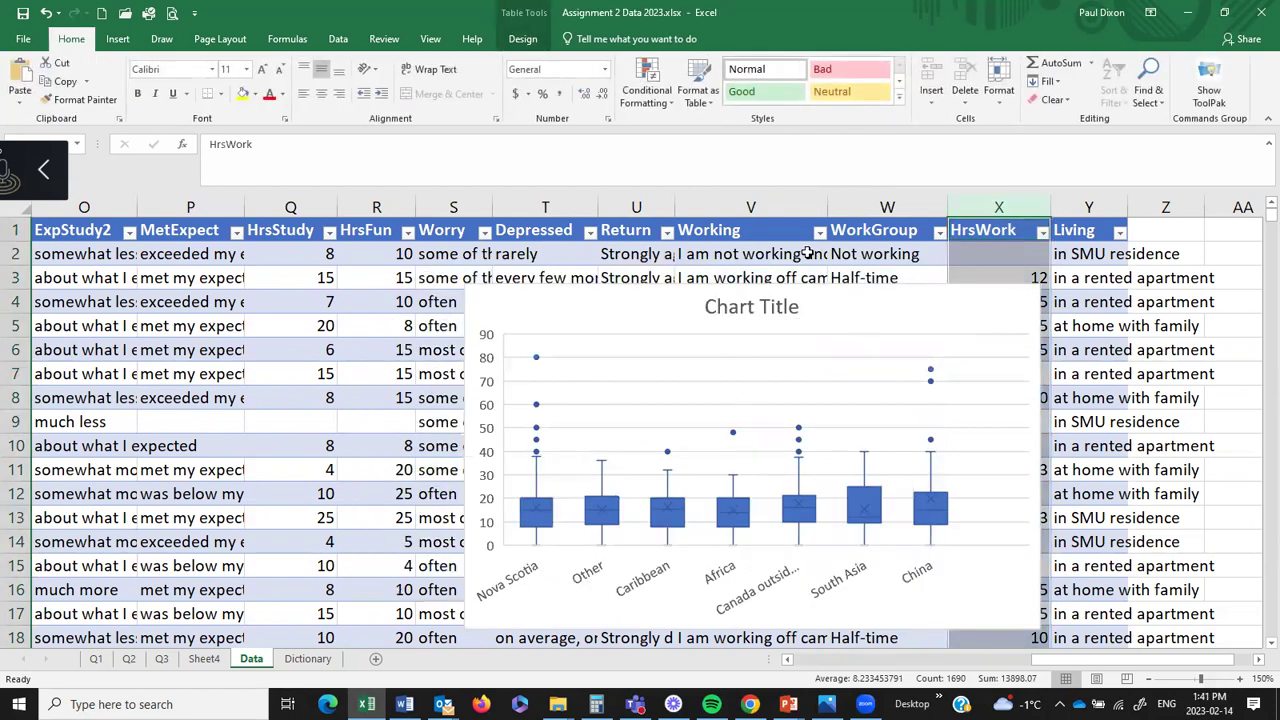
- Copy the GPA and HrsWork columns into a new blank worksheet, Sheet5
{"action": "left_click_drag", "start_coordinate": [1047, 657], "coordinate": [806, 657]}
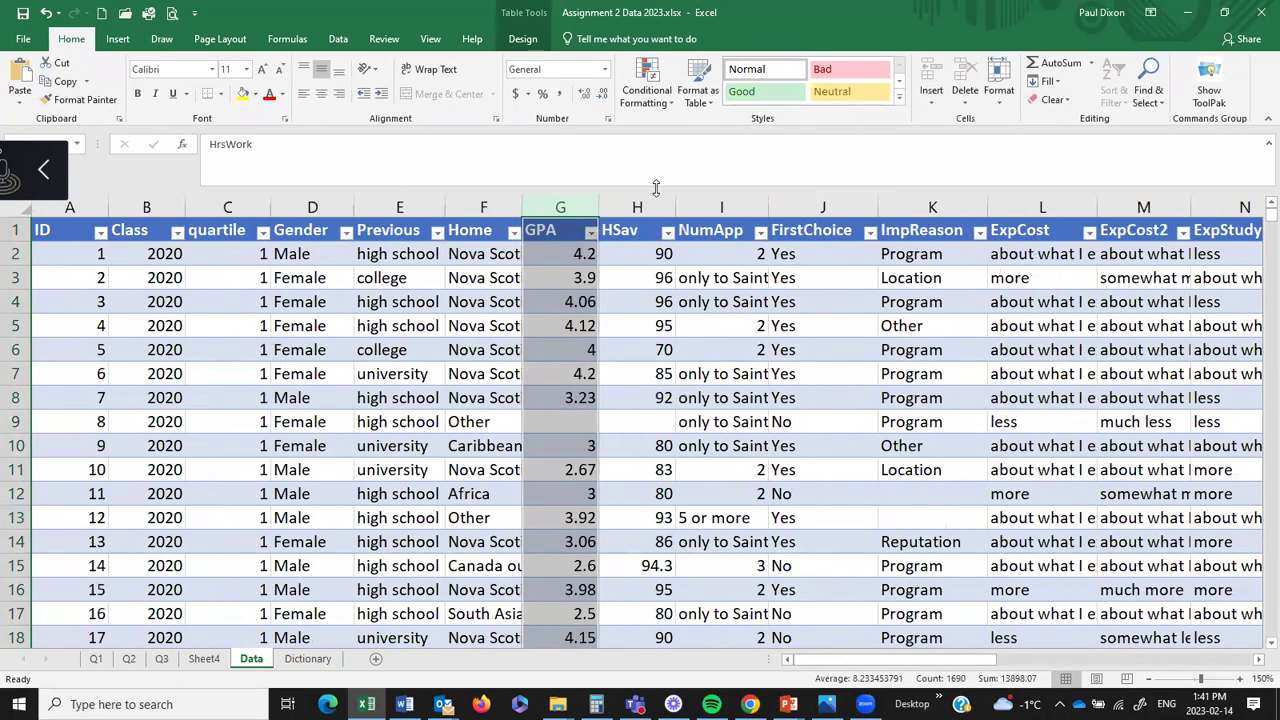
{"action": "key", "text": "ctrl+c"}
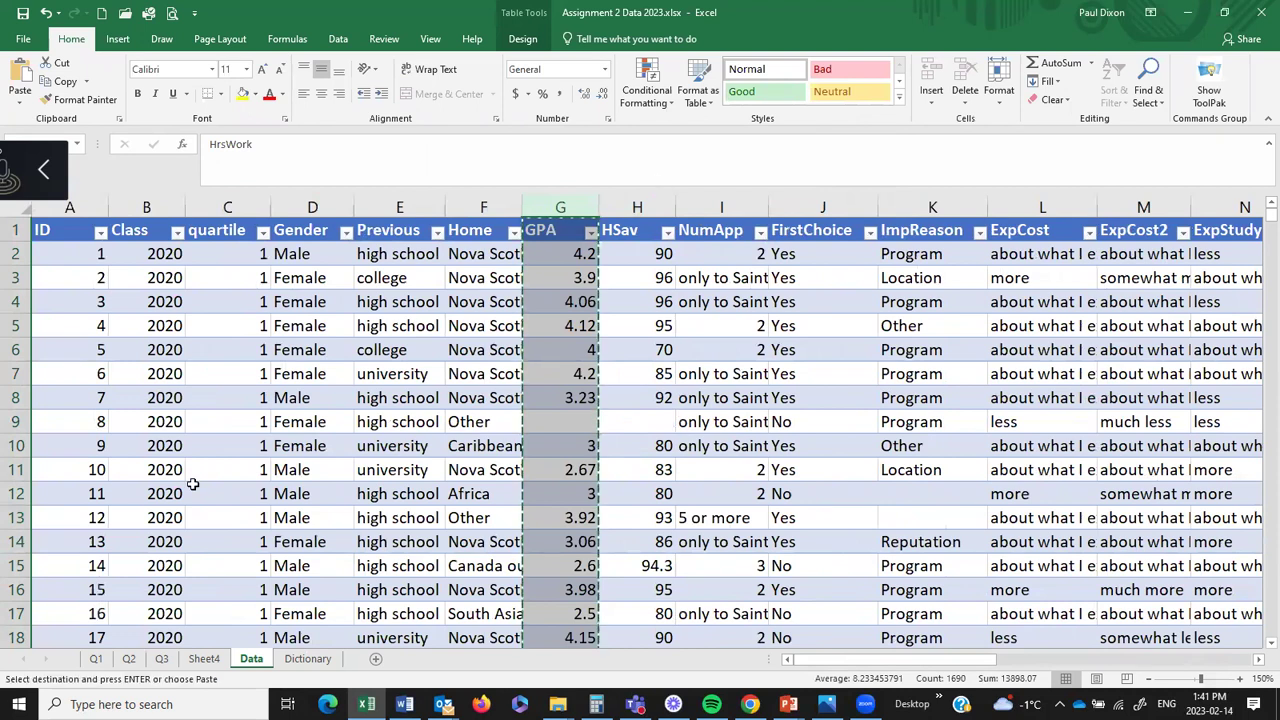
{"action": "left_click", "coordinate": [376, 658]}
{"action": "key", "text": "ctrl+v"}
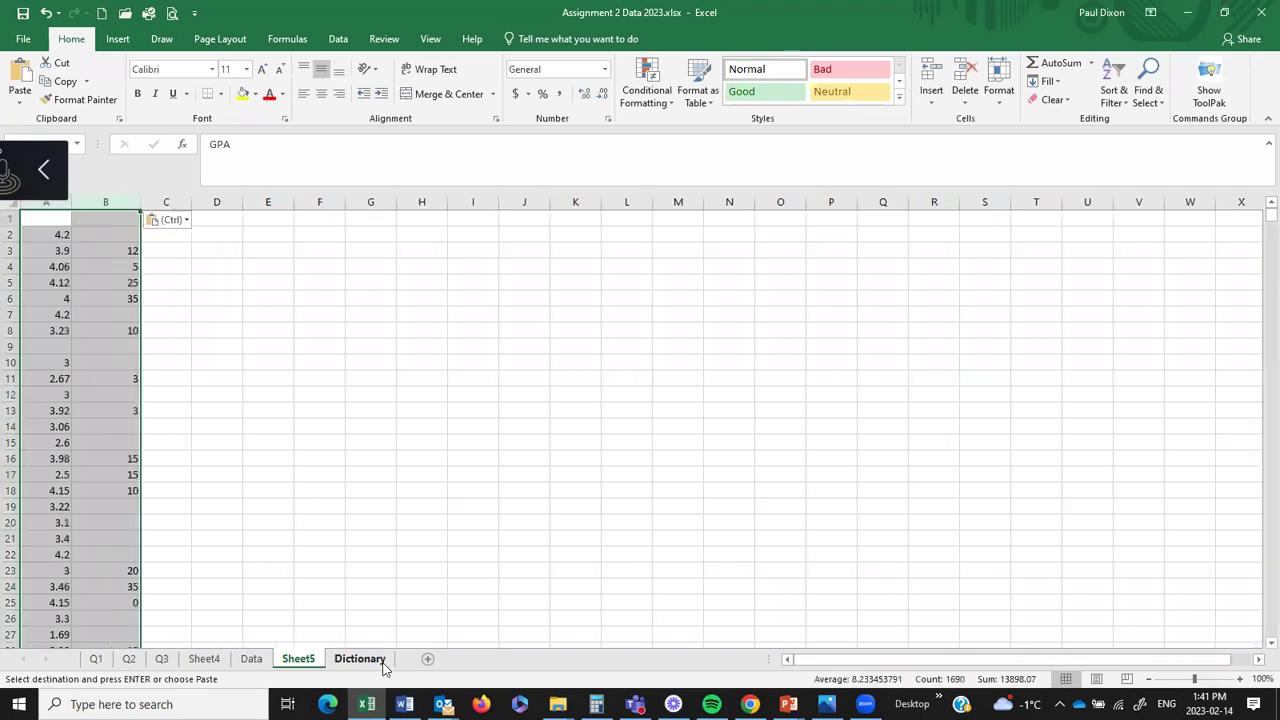
- Set the GPA and HrsWork header text colour to Automatic black
{"action": "left_click_drag", "start_coordinate": [42, 221], "coordinate": [95, 222]}
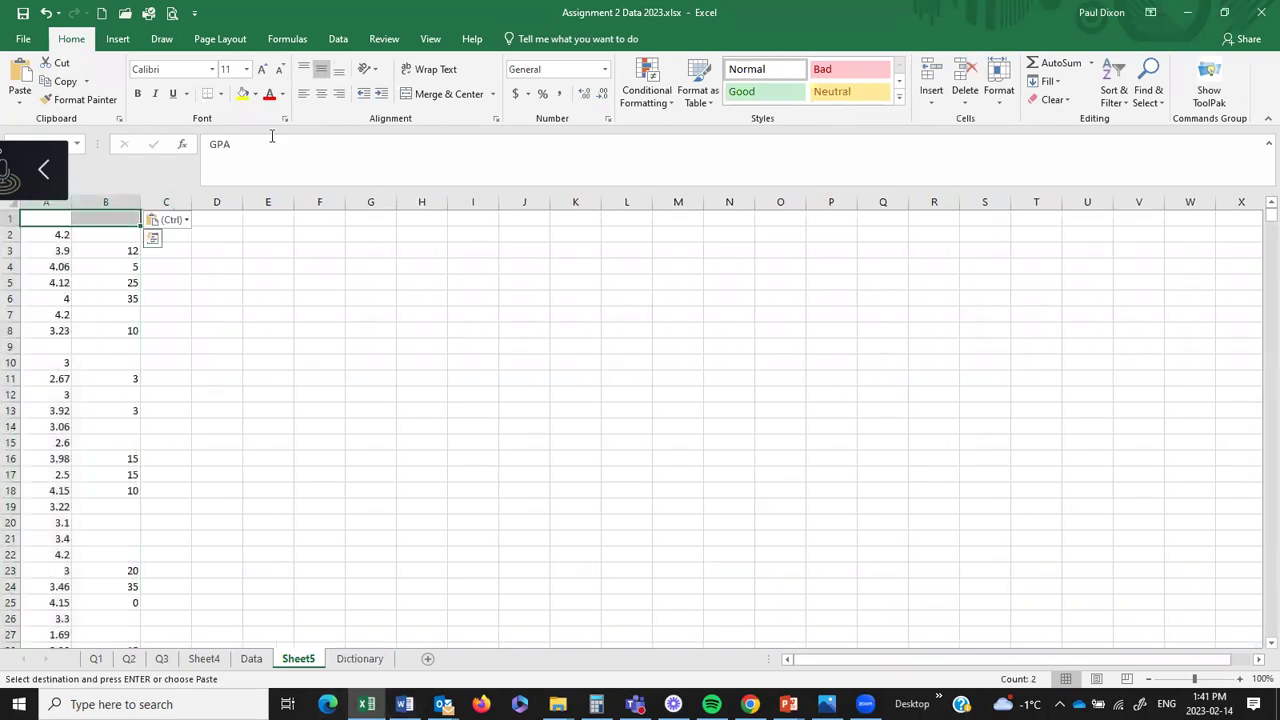
{"action": "left_click", "coordinate": [283, 95]}
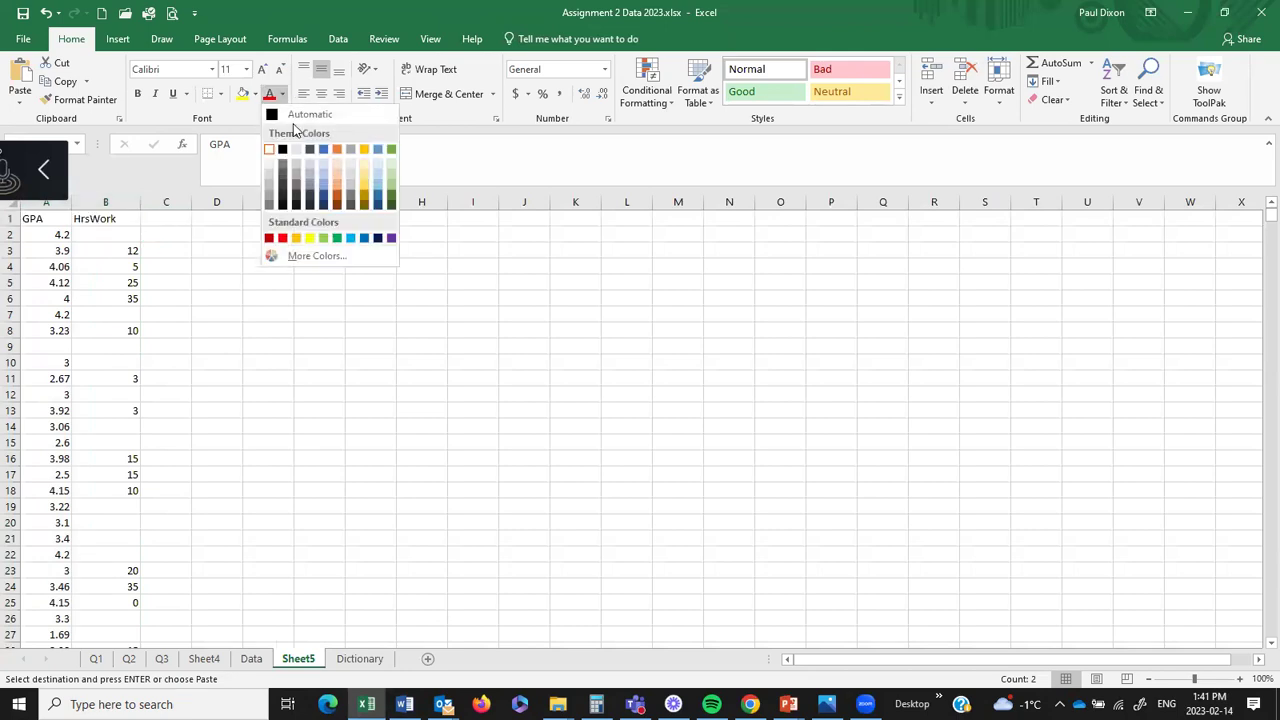
{"action": "left_click", "coordinate": [295, 113]}
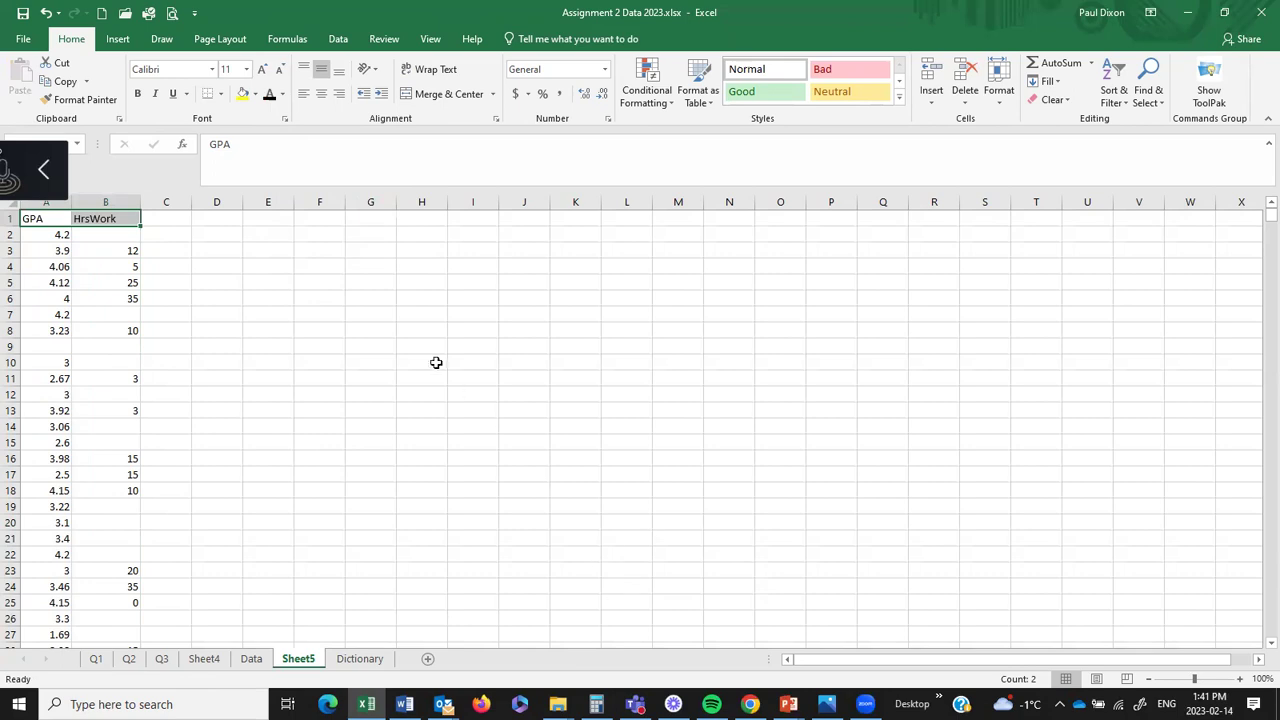
- Move the GPA column into column C after HrsWork, then select both columns
{"action": "left_click", "coordinate": [43, 203]}
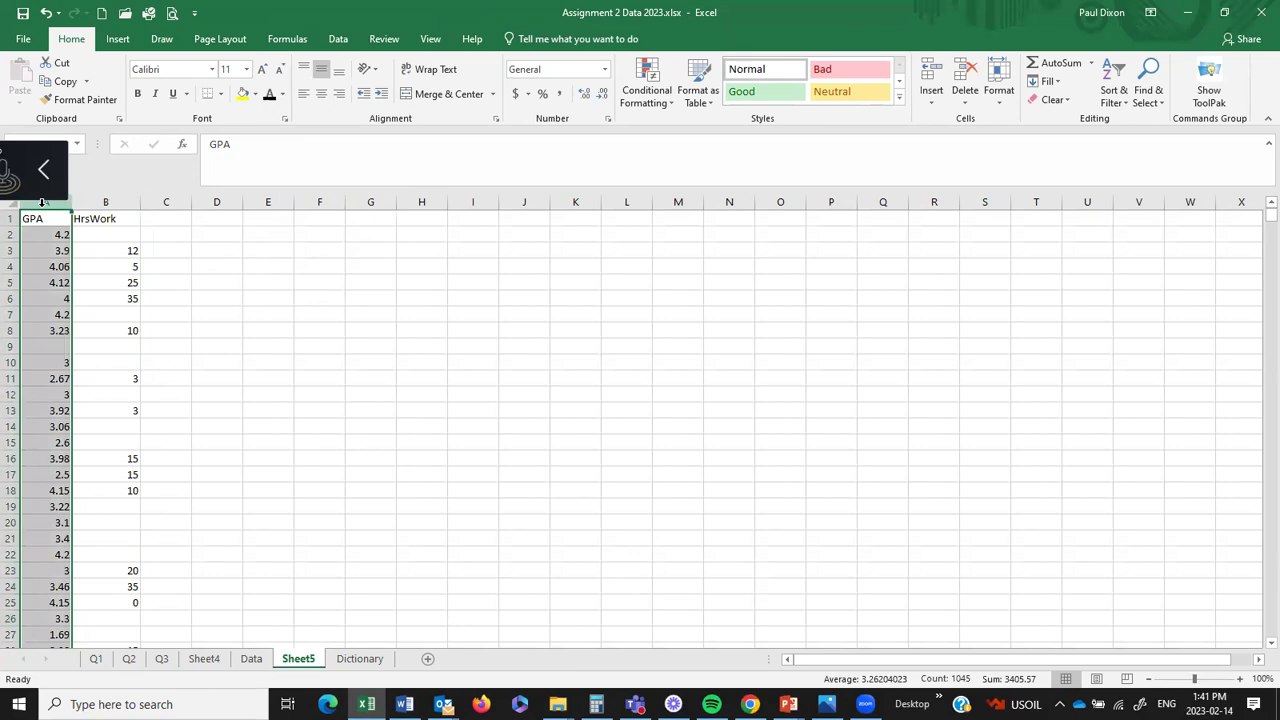
{"action": "key", "text": "ctrl+c"}
{"action": "left_click_drag", "start_coordinate": [169, 218], "coordinate": [169, 234]}
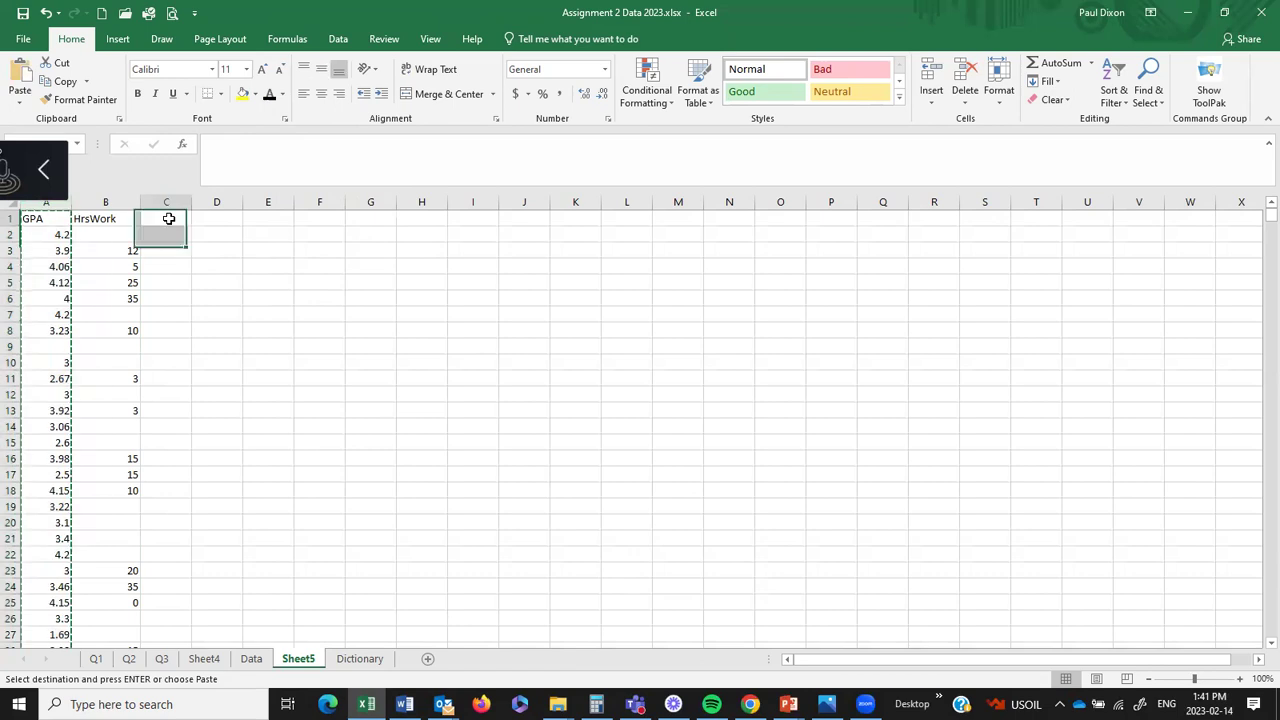
{"action": "key", "text": "Return"}
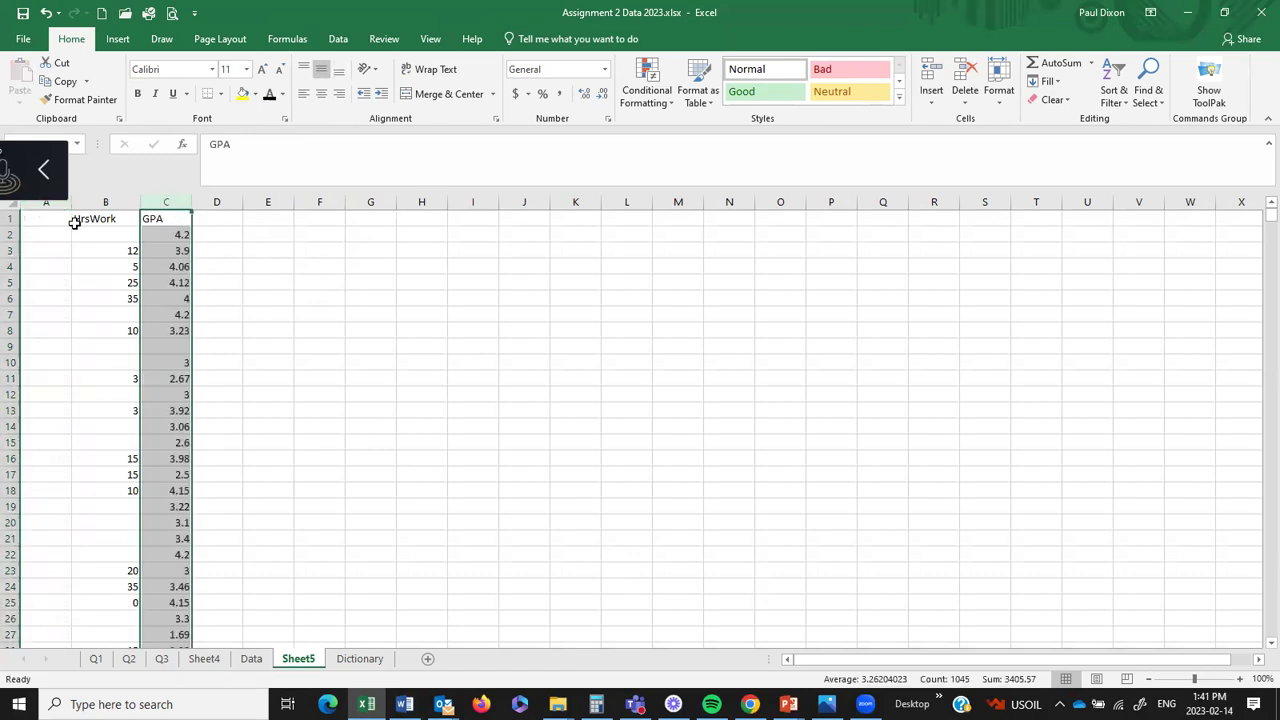
{"action": "left_click_drag", "start_coordinate": [106, 205], "coordinate": [166, 205]}
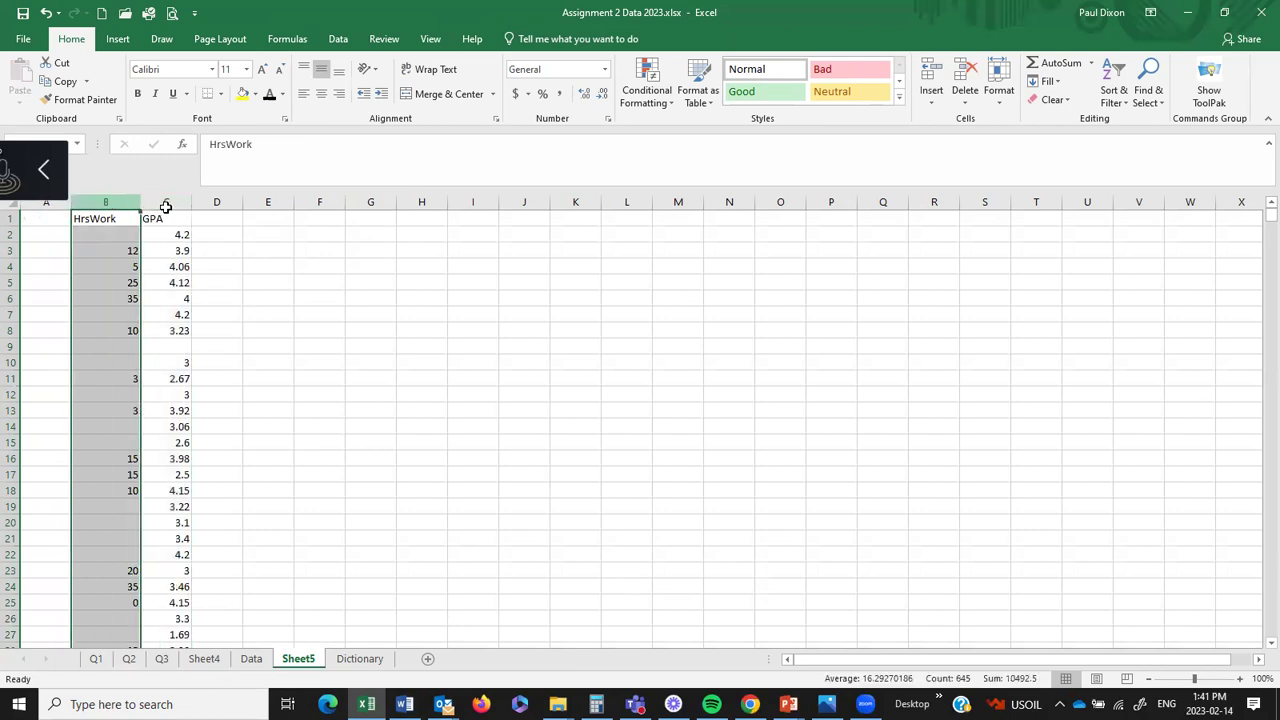
- Insert the recommended HrsWork vs GPA scatter chart beside the data, then switch to Word
{"action": "left_click", "coordinate": [117, 39]}
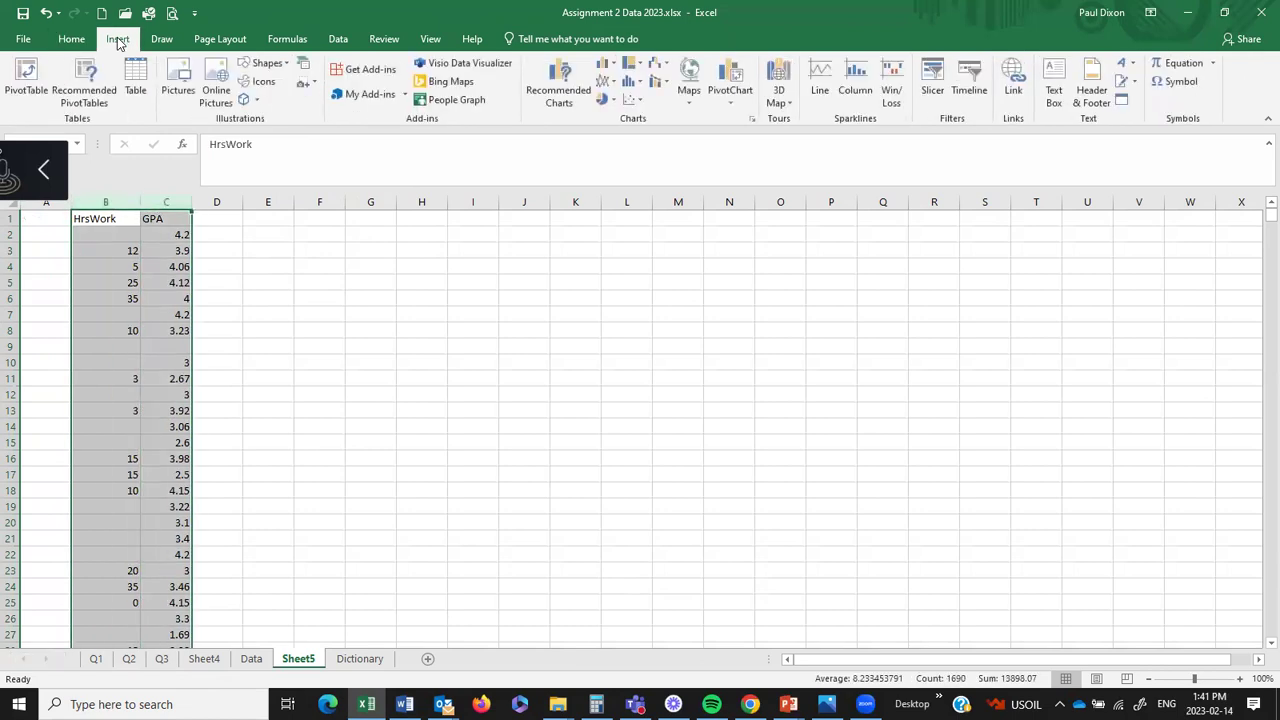
{"action": "left_click", "coordinate": [556, 80]}
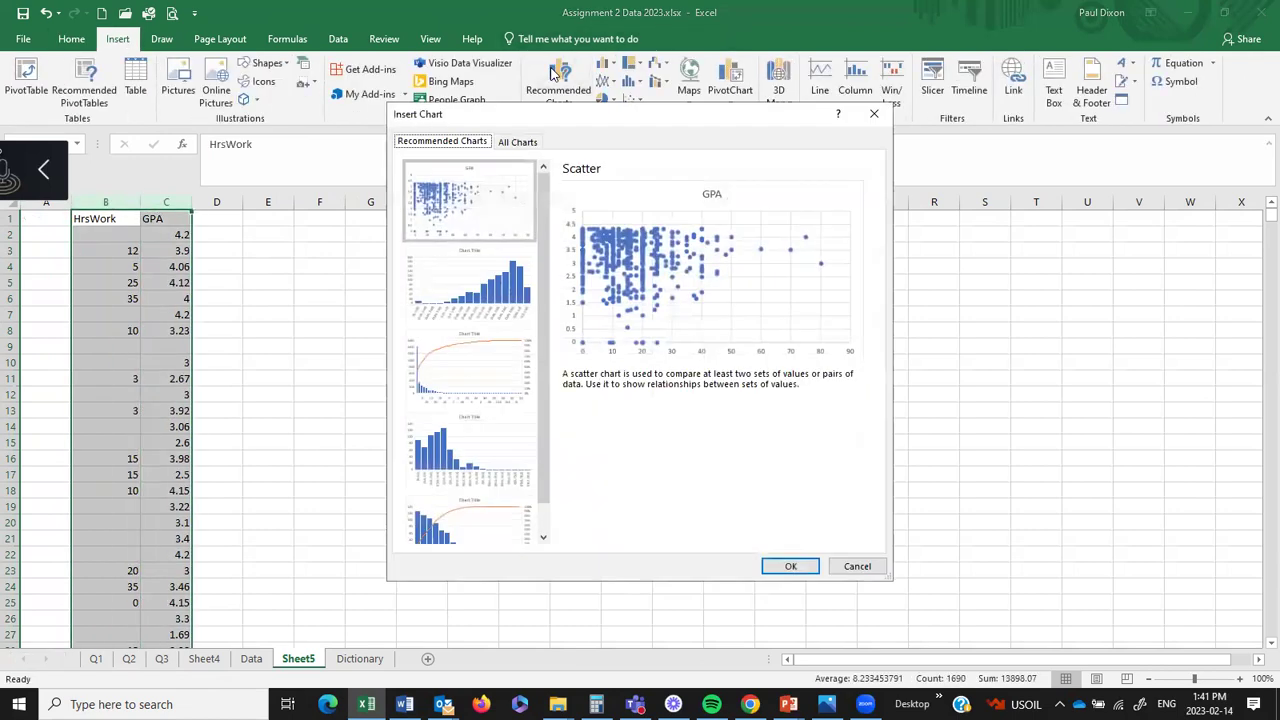
{"action": "left_click", "coordinate": [788, 565]}
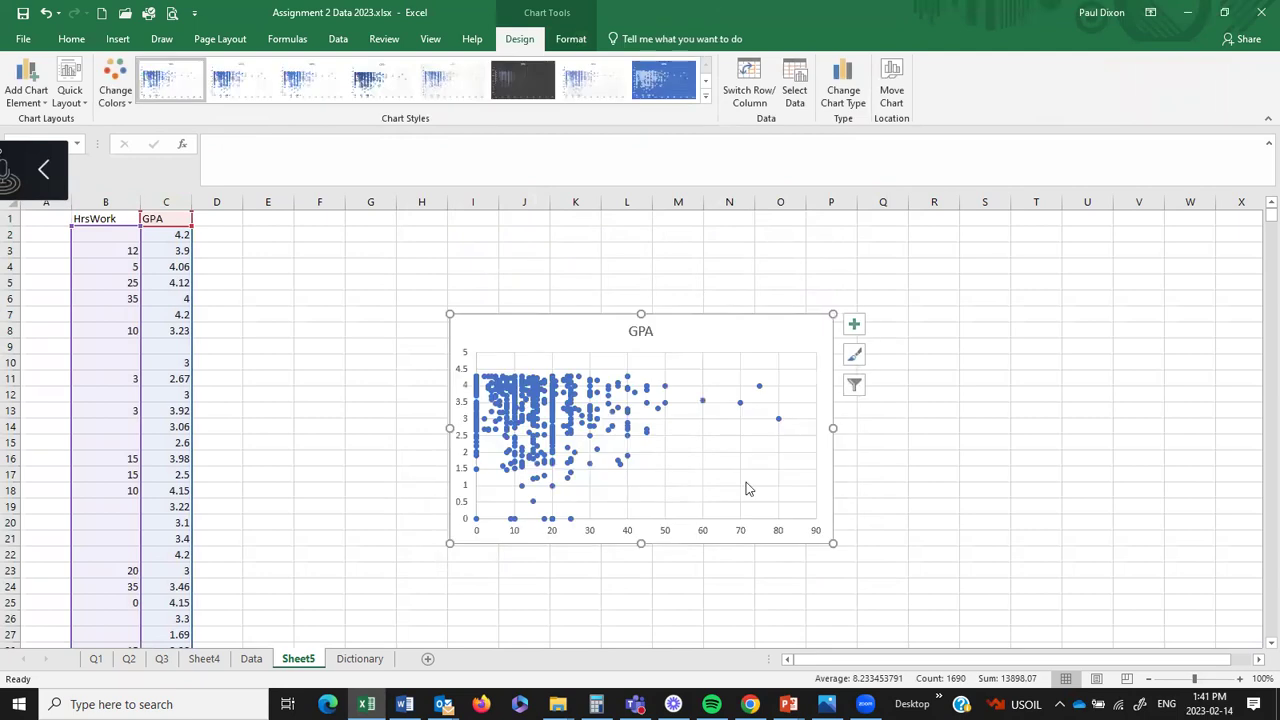
{"action": "mouse_move", "coordinate": [689, 337]}
{"action": "left_mouse_down"}
{"action": "mouse_move", "coordinate": [585, 300]}
{"action": "mouse_move", "coordinate": [500, 290]}
{"action": "mouse_move", "coordinate": [451, 233]}
{"action": "left_mouse_up"}
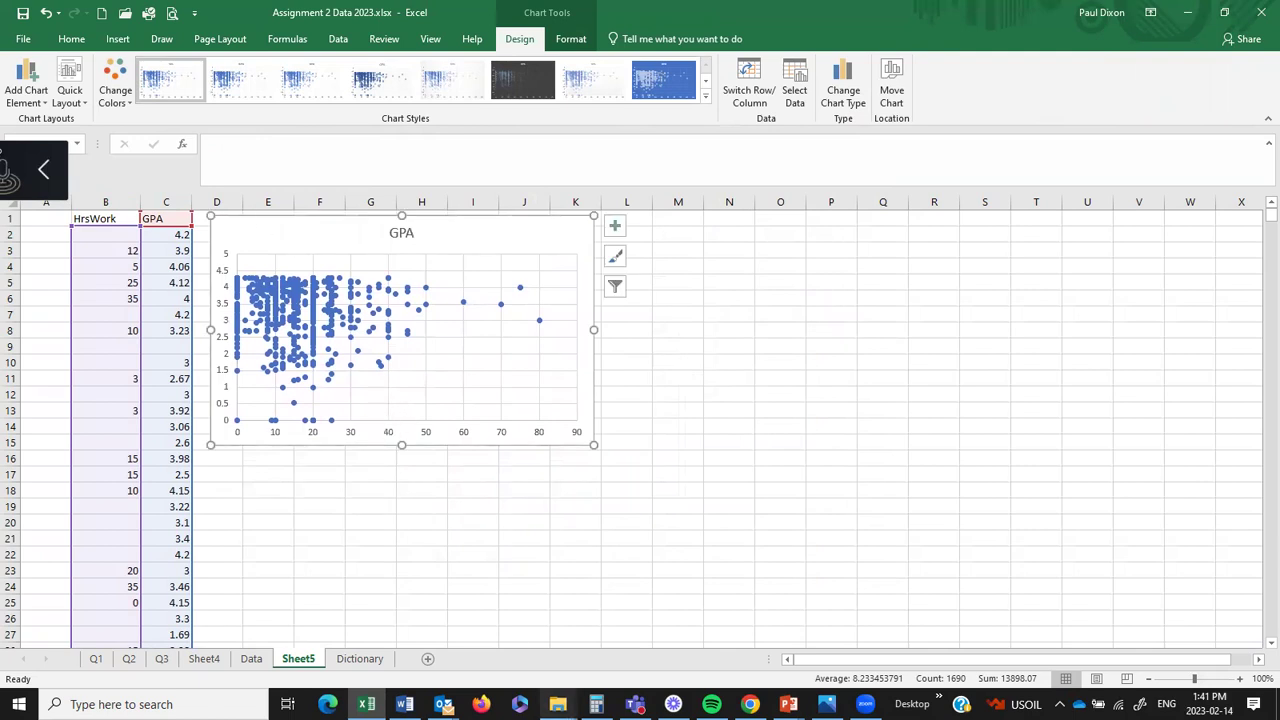
{"action": "left_click", "coordinate": [404, 704]}
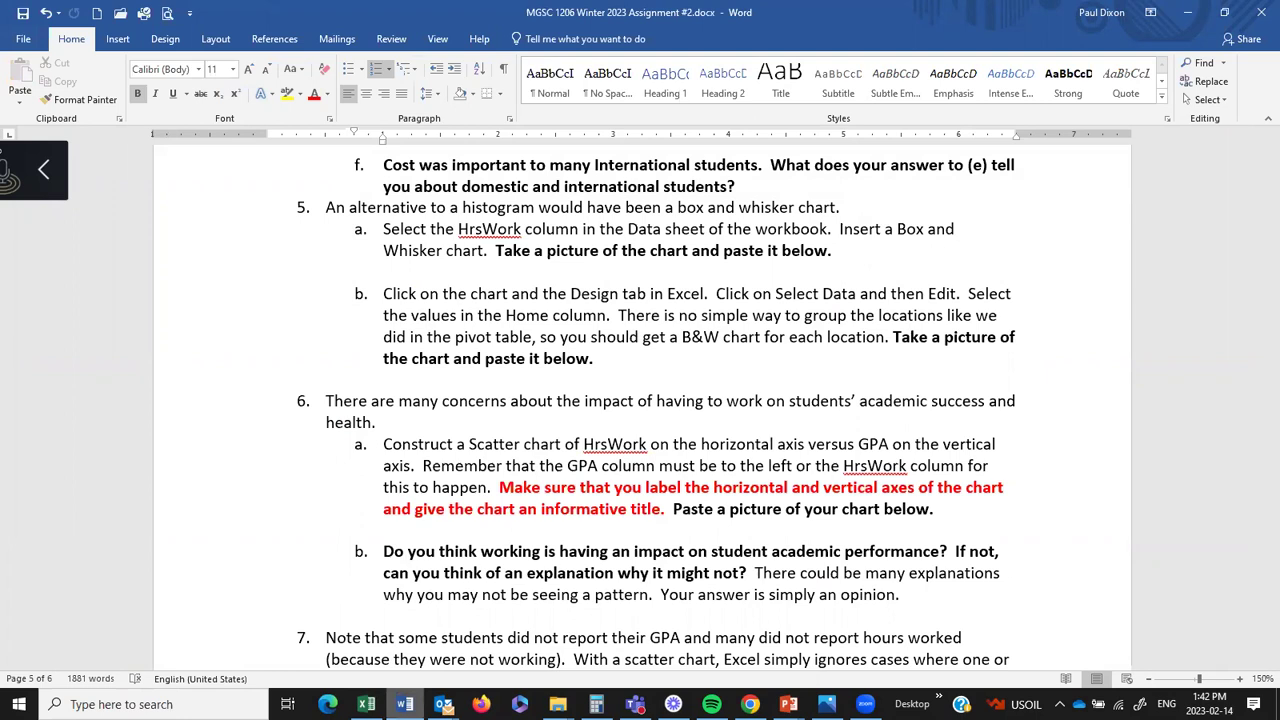
- After reading question 6a in Word, go back to the Excel workbook
{"action": "key", "text": "alt+Tab"}
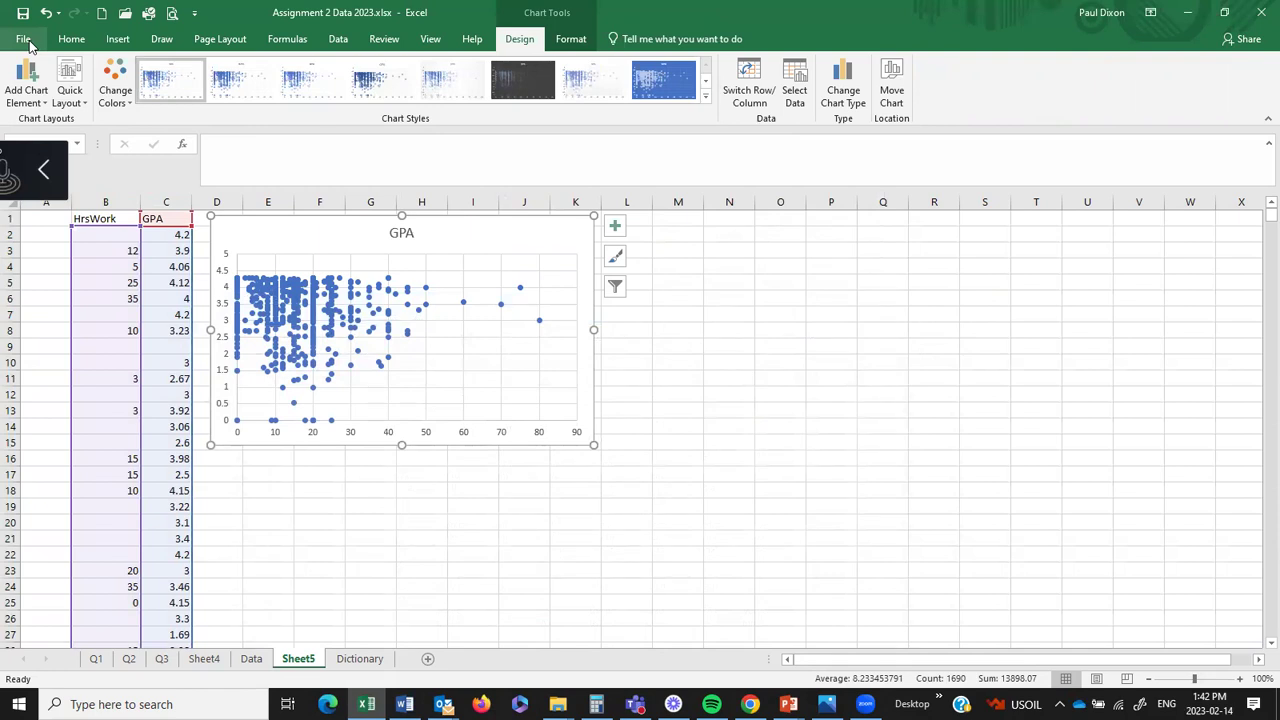
- Add a horizontal axis title reading 'Hours Work per Week' to the scatter chart
{"action": "left_click", "coordinate": [14, 91]}
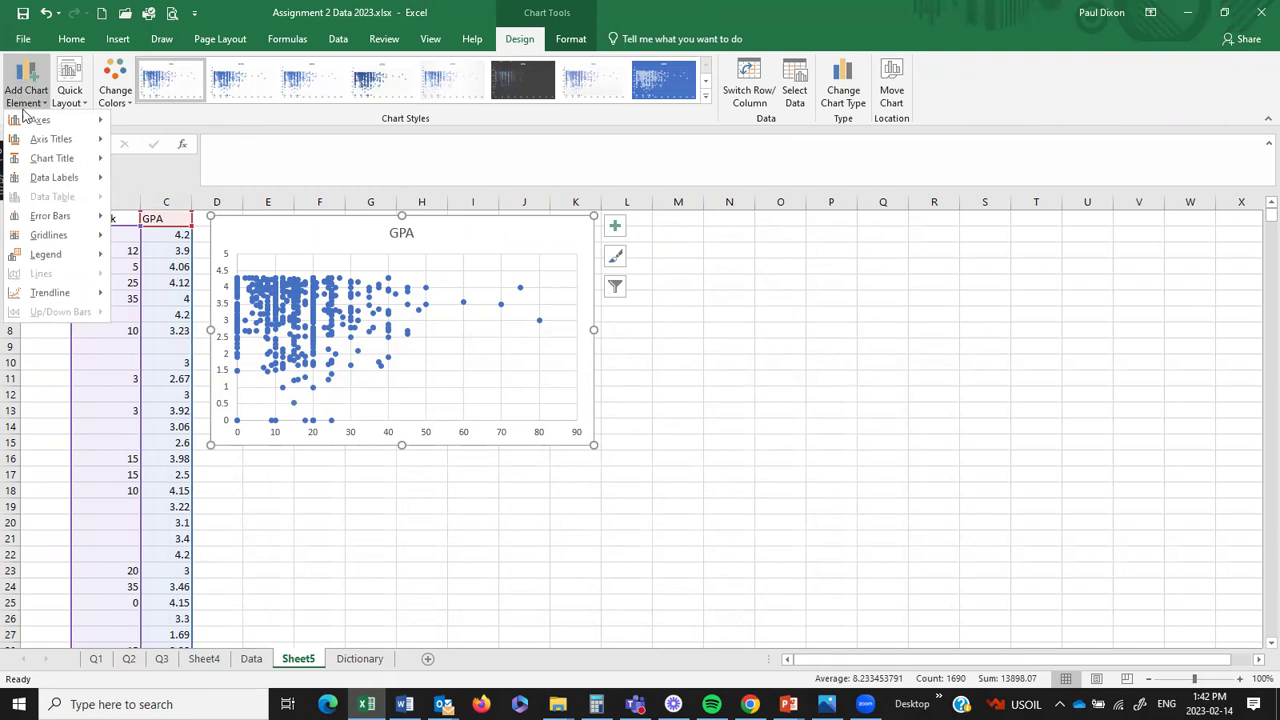
{"action": "mouse_move", "coordinate": [58, 146]}
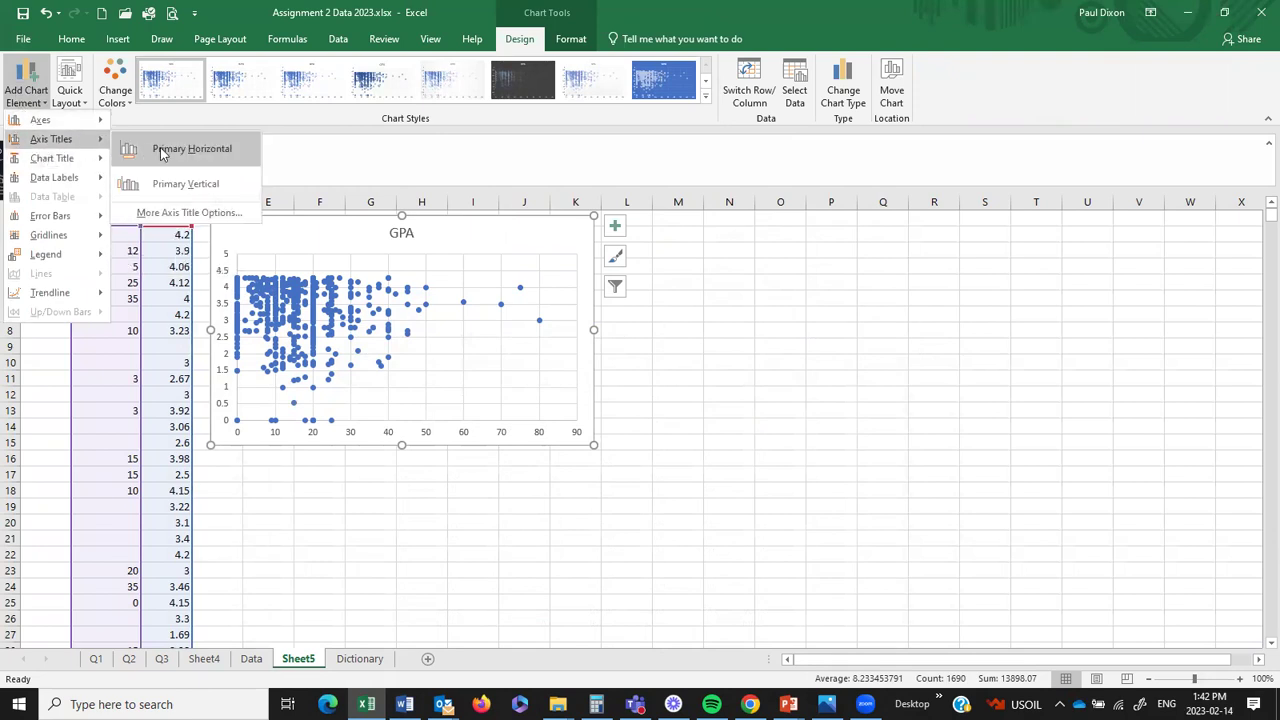
{"action": "left_click", "coordinate": [177, 148]}
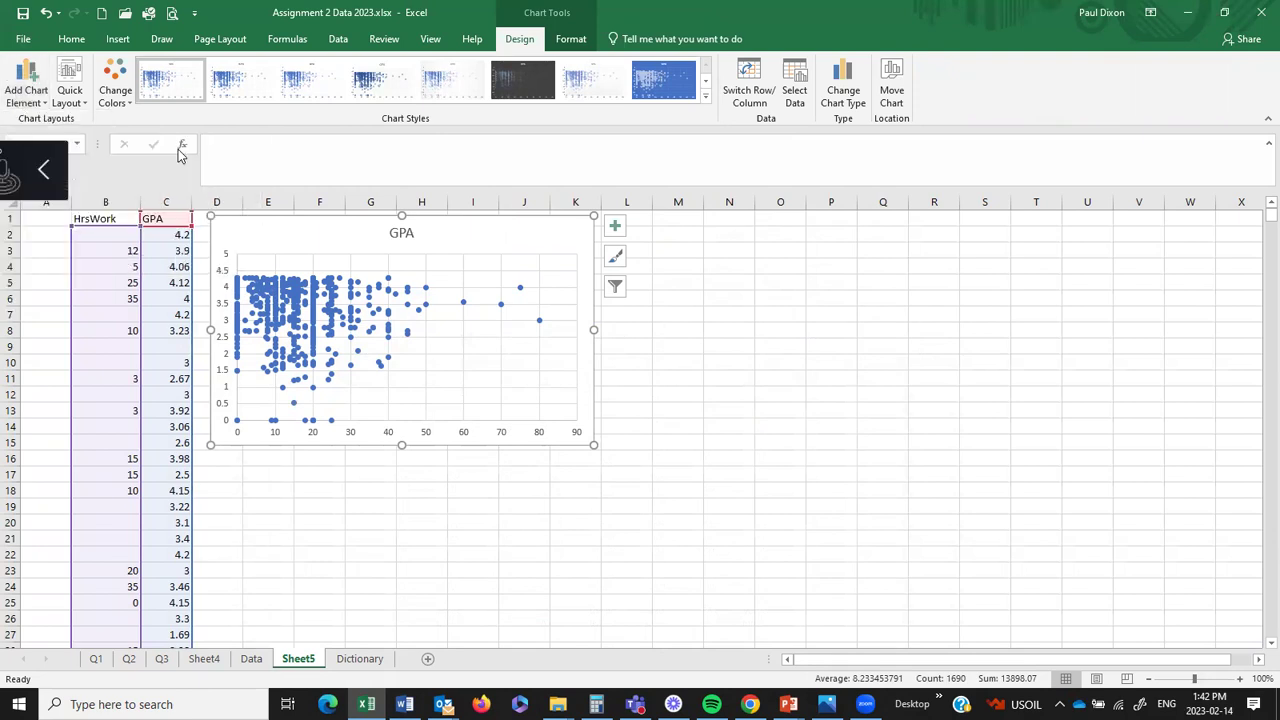
{"action": "type", "text": "H"}
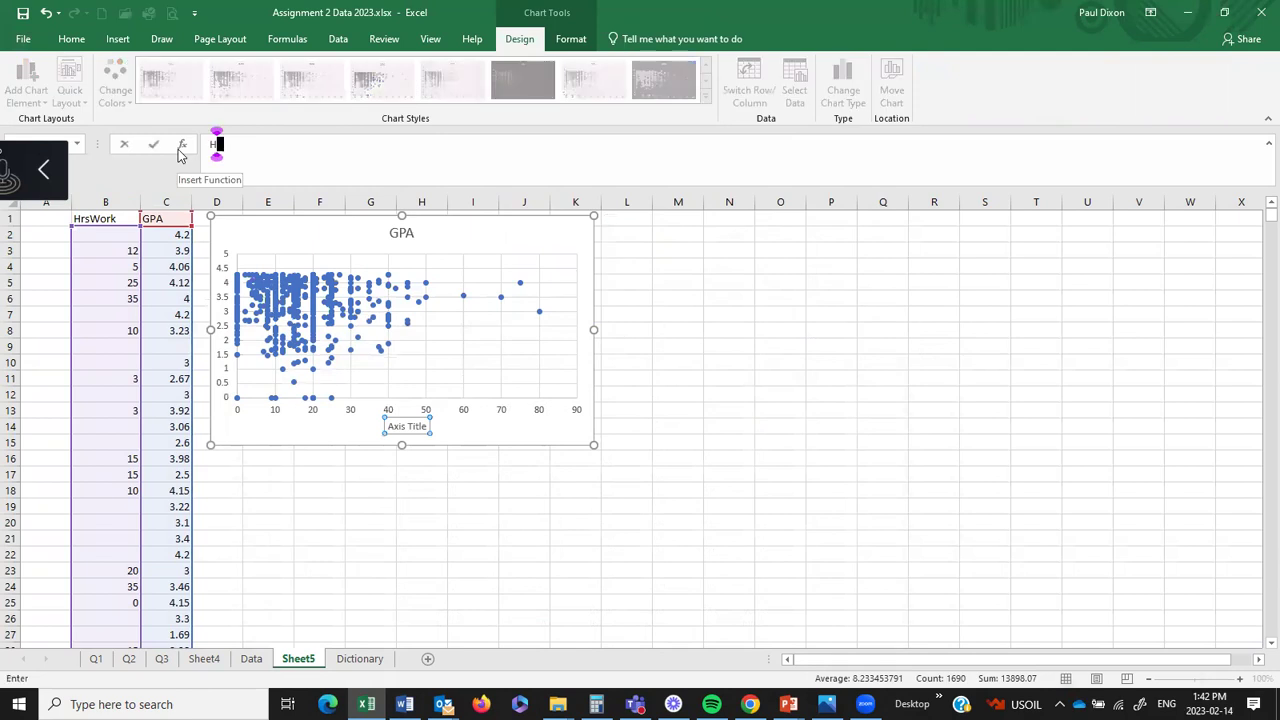
{"action": "type", "text": "our s Work p"}
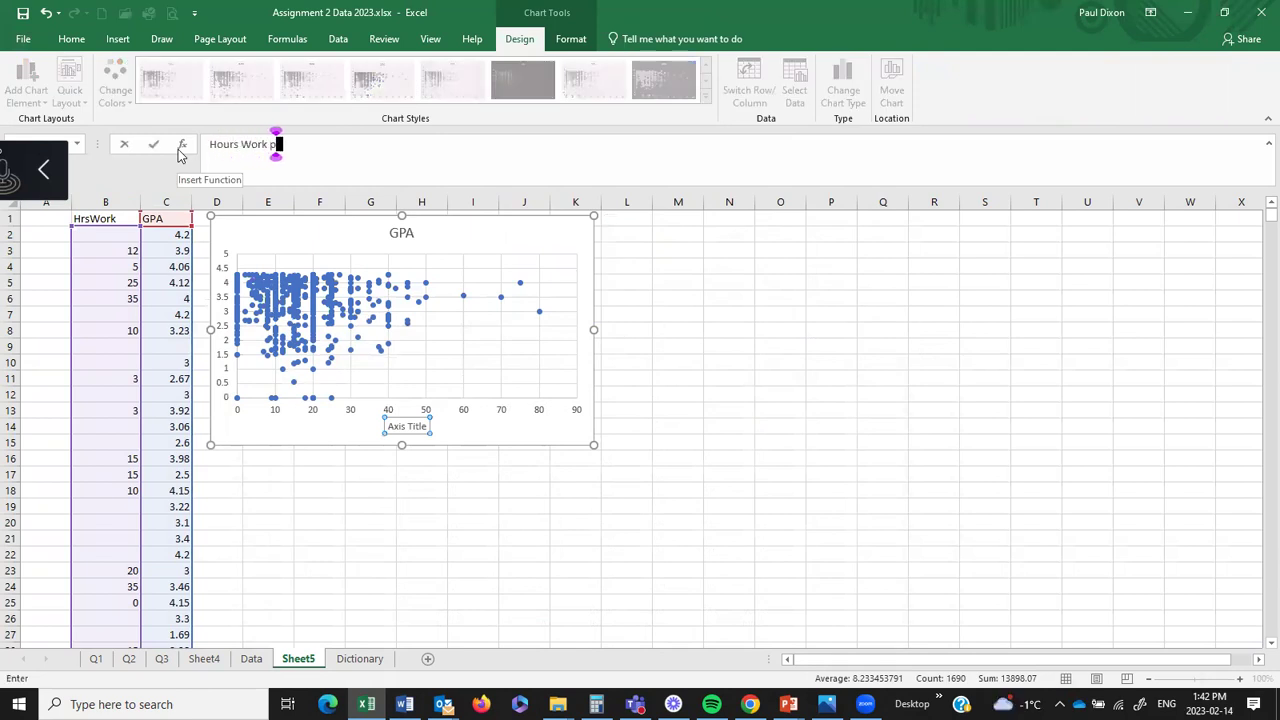
{"action": "type", "text": "er Week"}
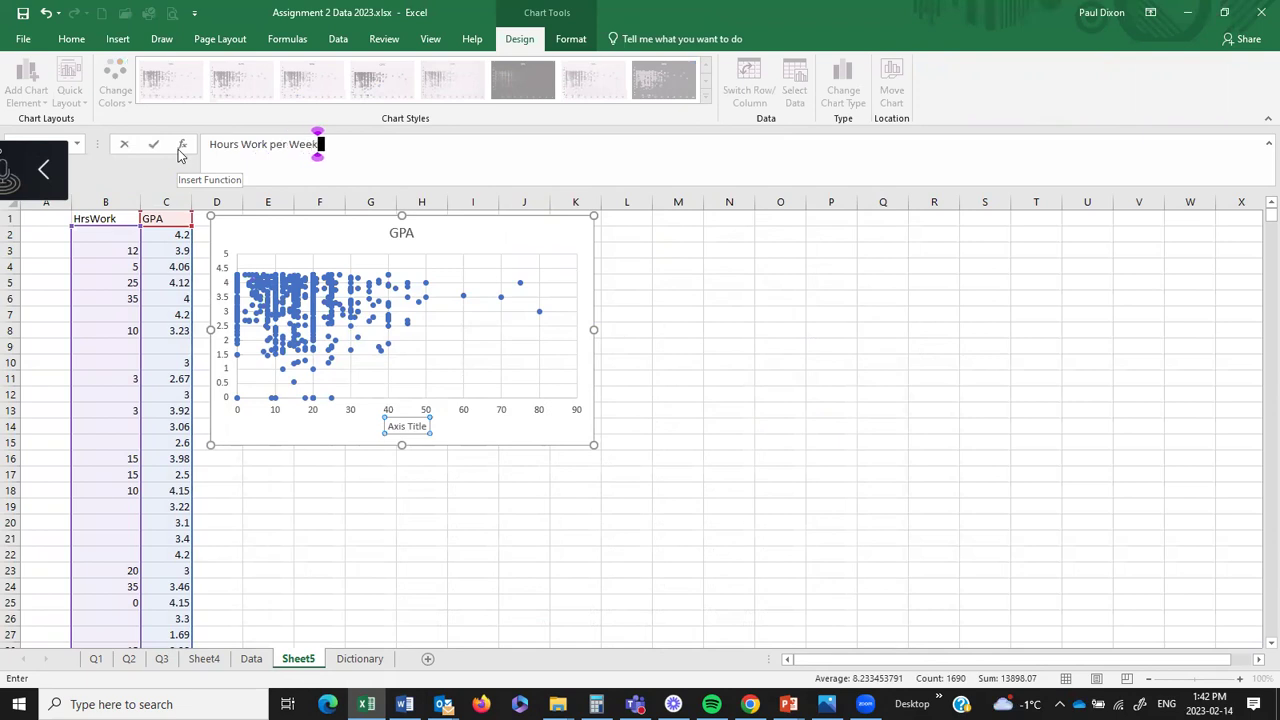
{"action": "key", "text": "Return"}
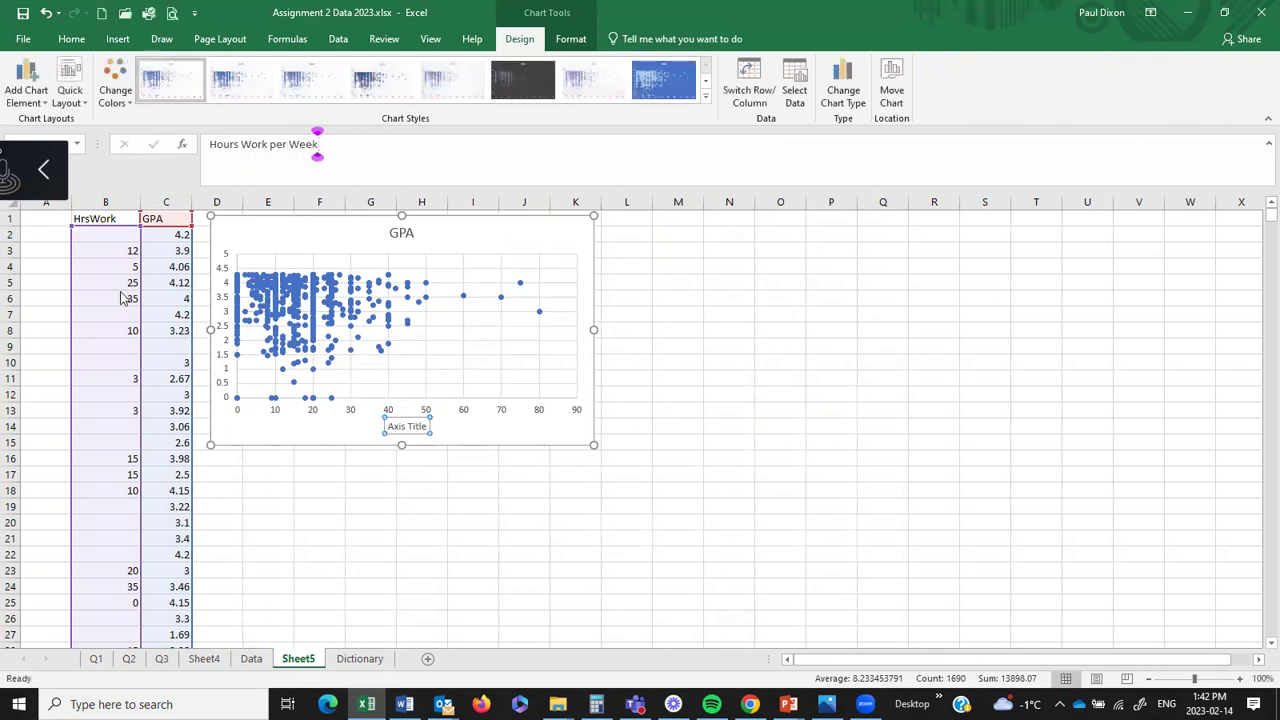
- Add a primary vertical axis title reading 'GPA' to the scatter chart
{"action": "left_click", "coordinate": [27, 80]}
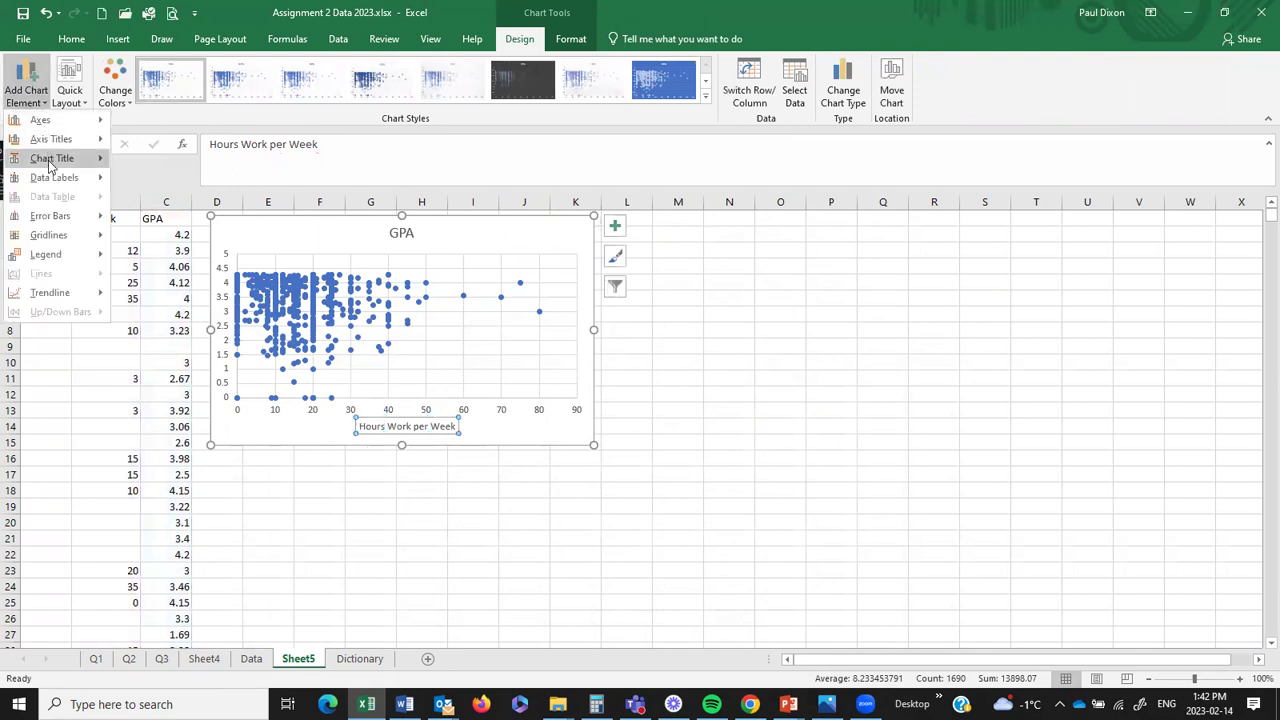
{"action": "mouse_move", "coordinate": [52, 142]}
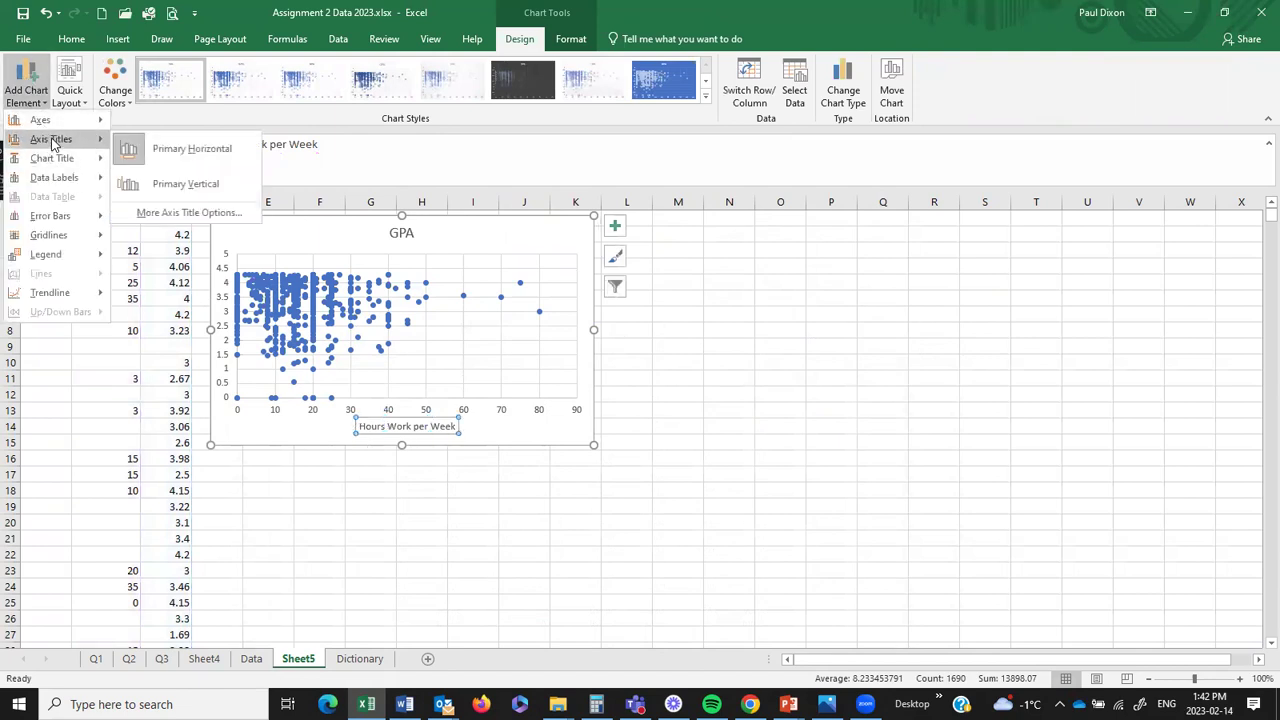
{"action": "left_click", "coordinate": [170, 185]}
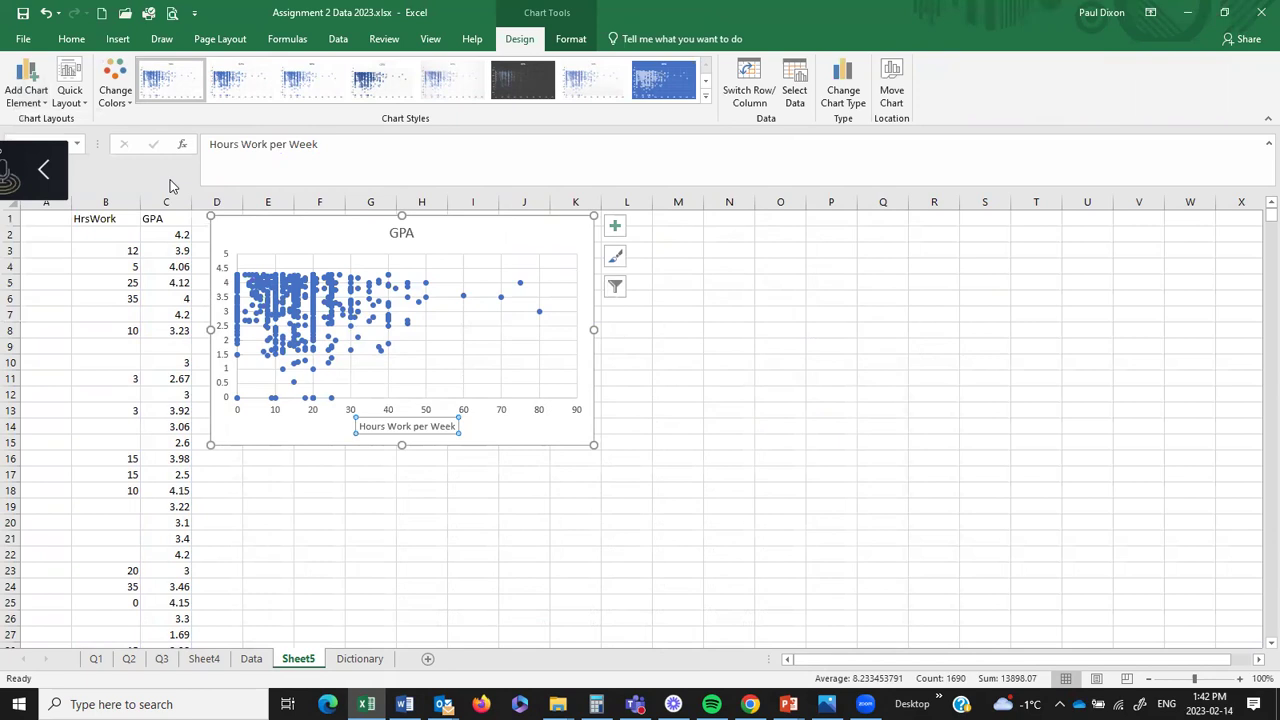
{"action": "type", "text": "GPA"}
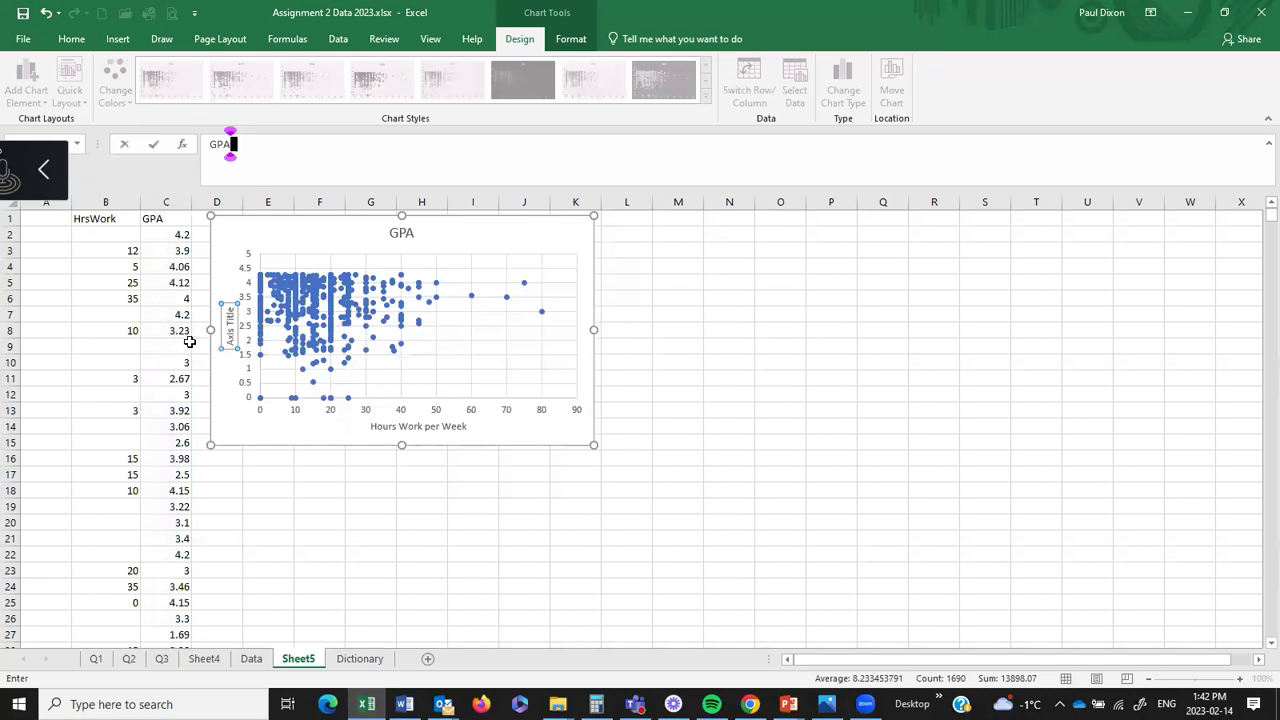
{"action": "key", "text": "Return"}
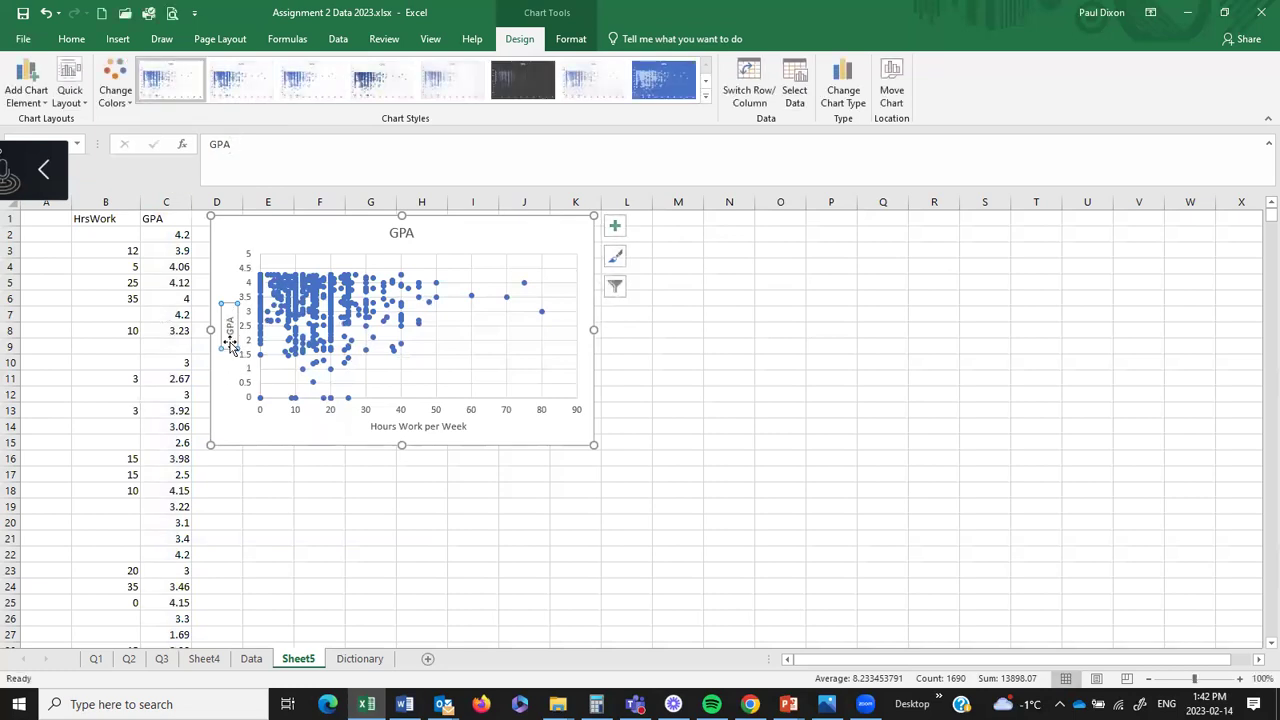
- Set the GPA axis title's text direction to Horizontal in Format Axis Title
{"action": "right_click", "coordinate": [231, 346]}
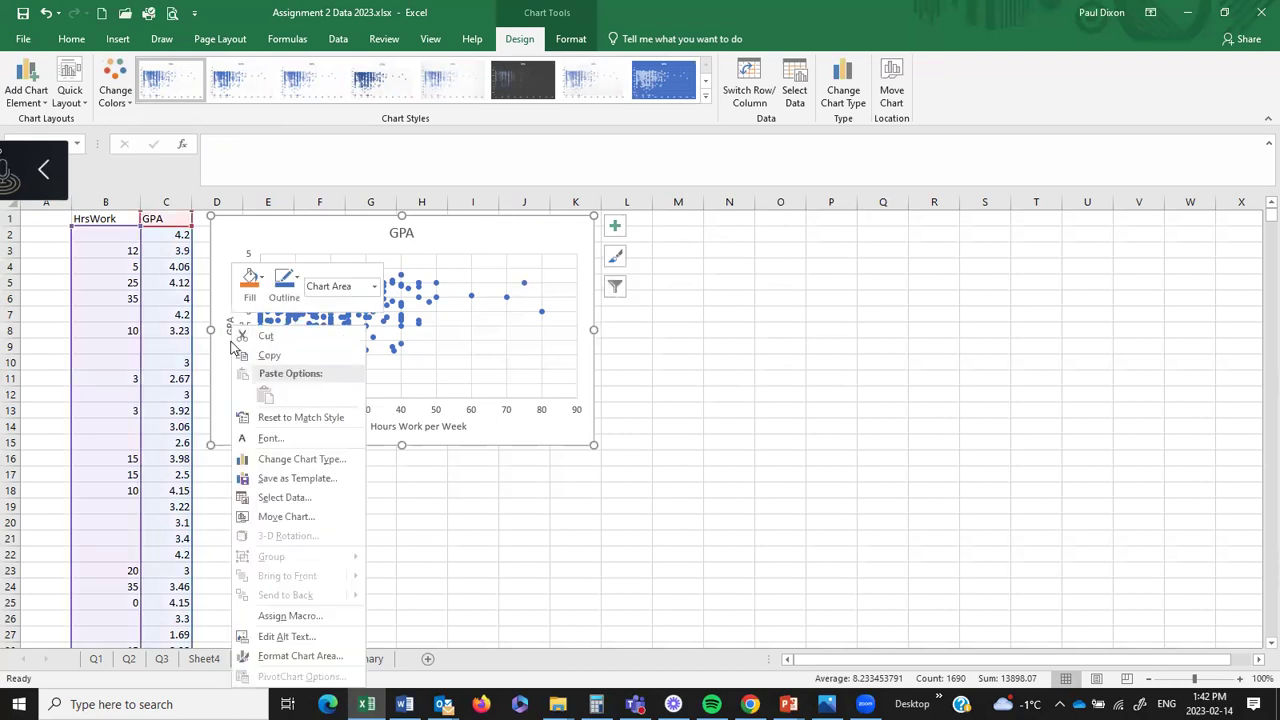
{"action": "key", "text": "Escape"}
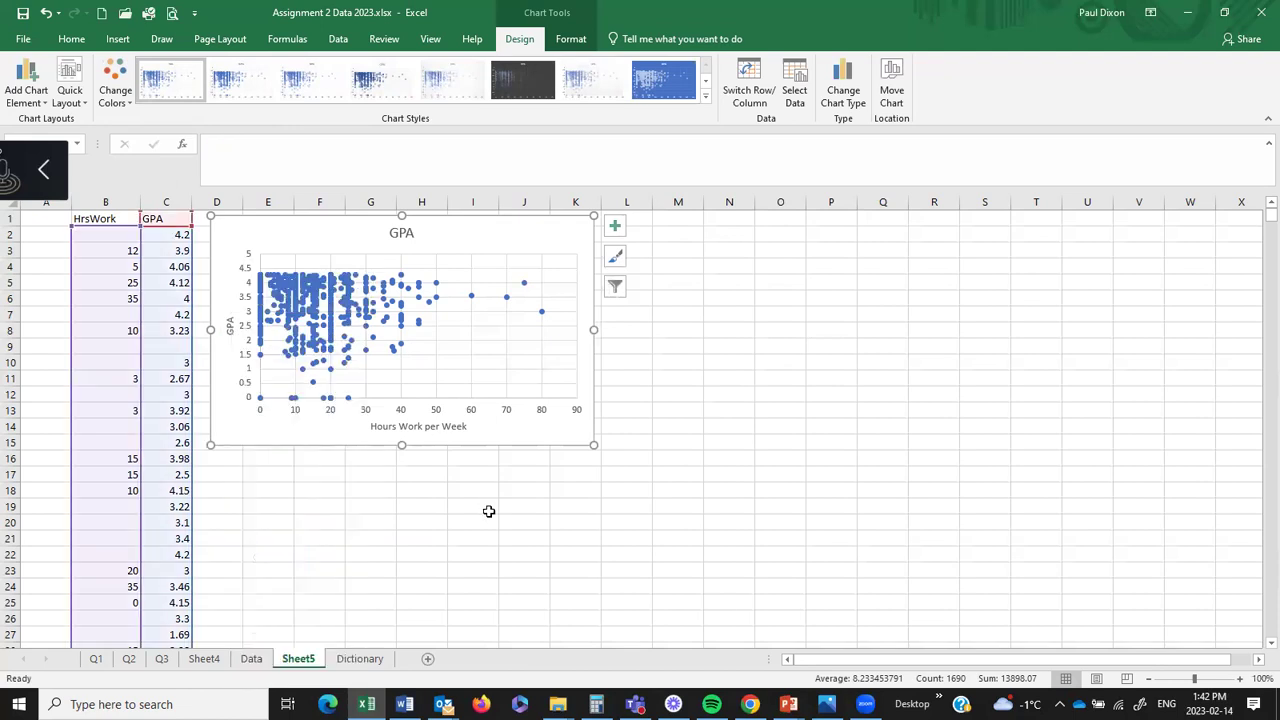
{"action": "left_click", "coordinate": [231, 328]}
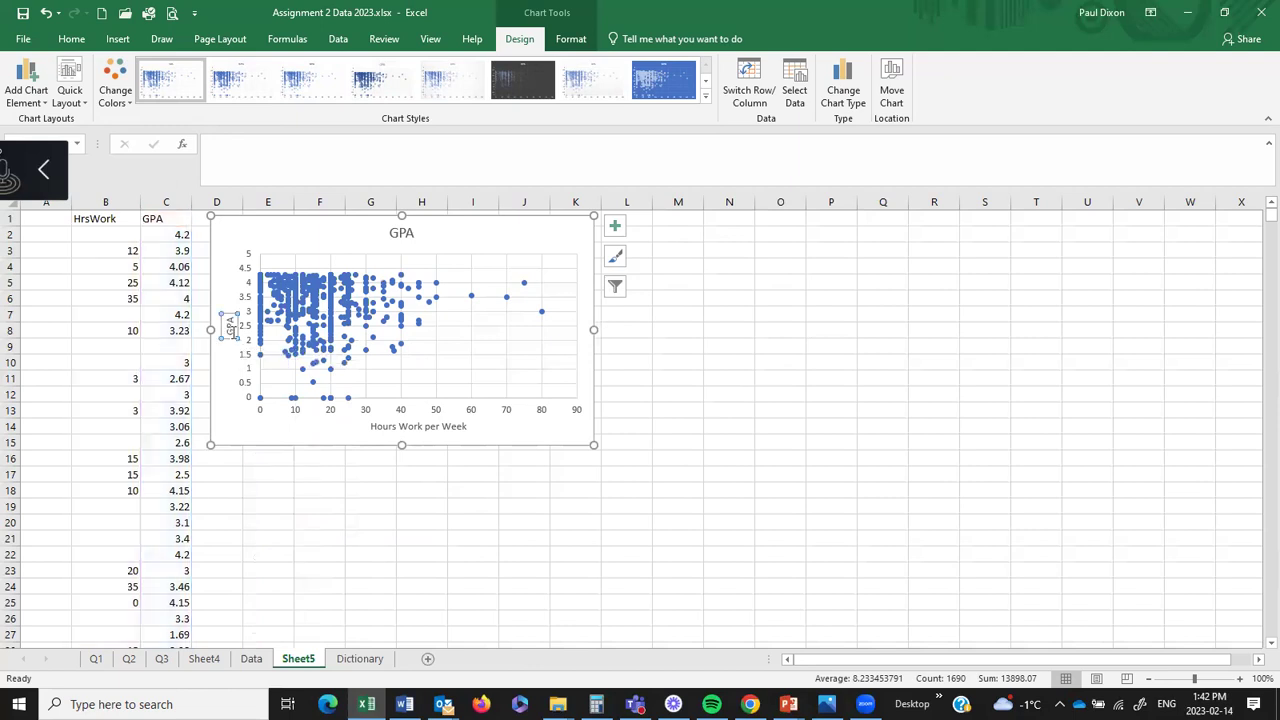
{"action": "right_click", "coordinate": [232, 331]}
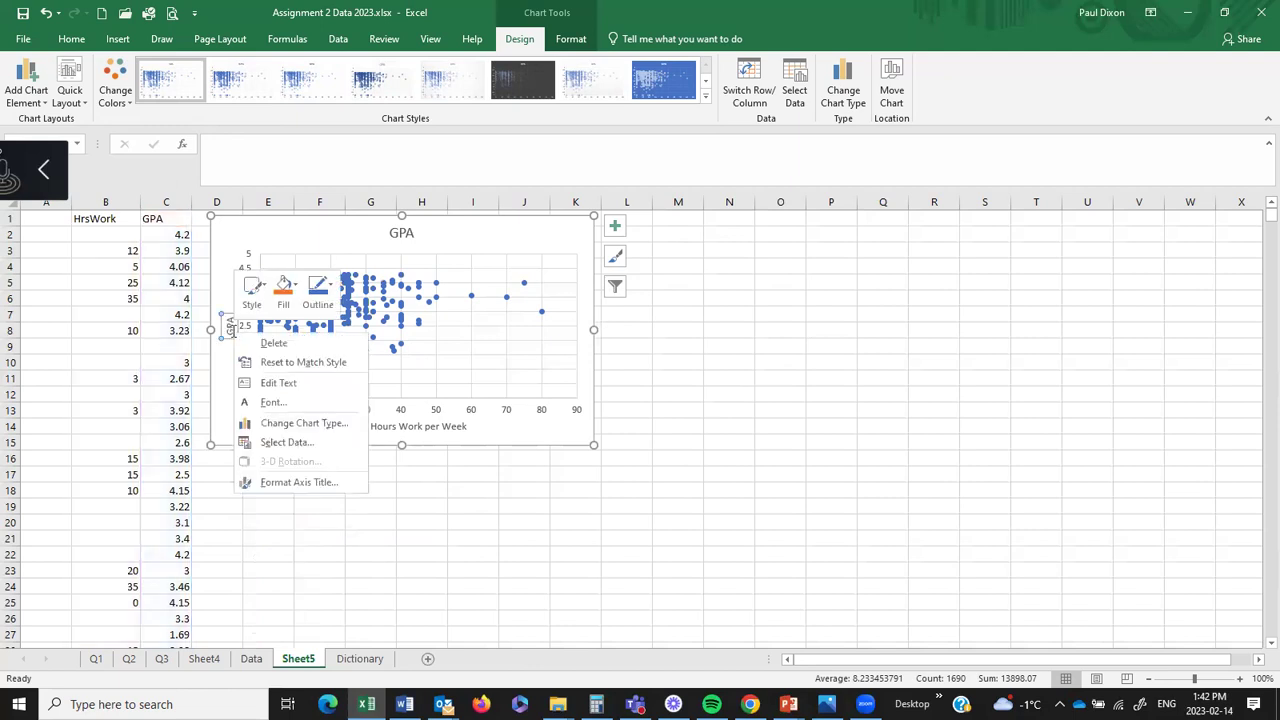
{"action": "left_click", "coordinate": [292, 483]}
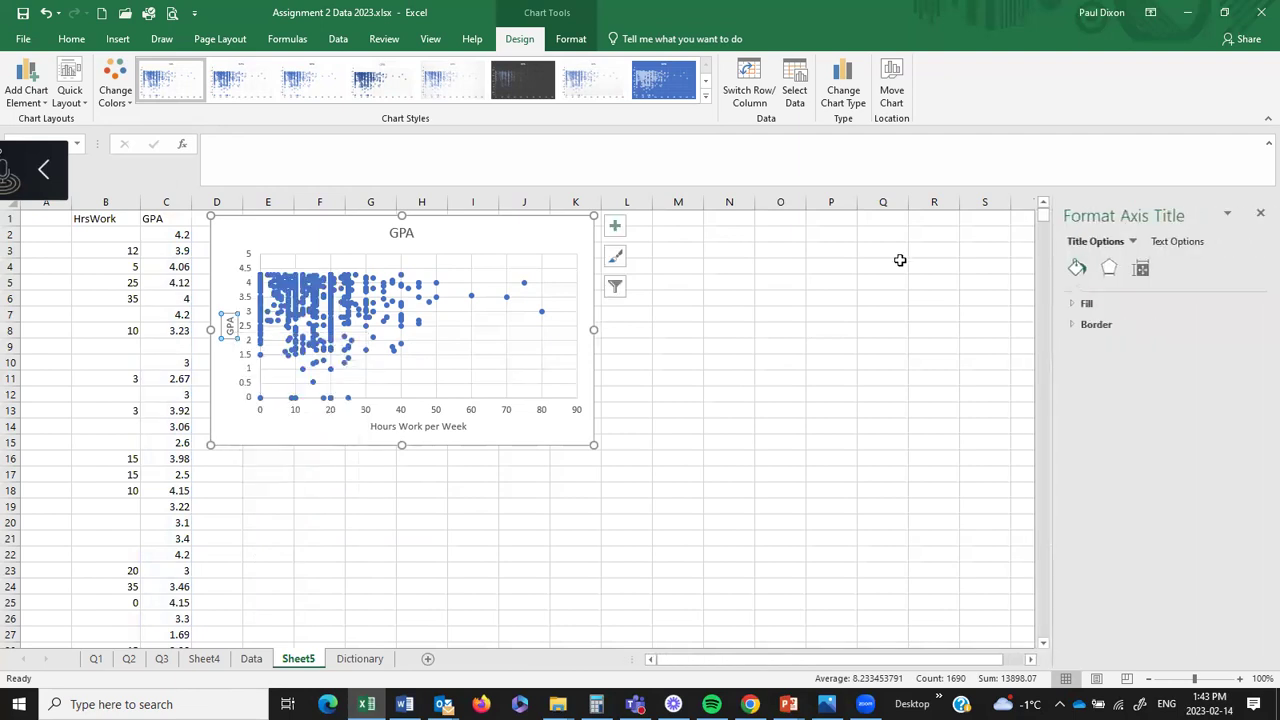
{"action": "left_click", "coordinate": [1143, 272]}
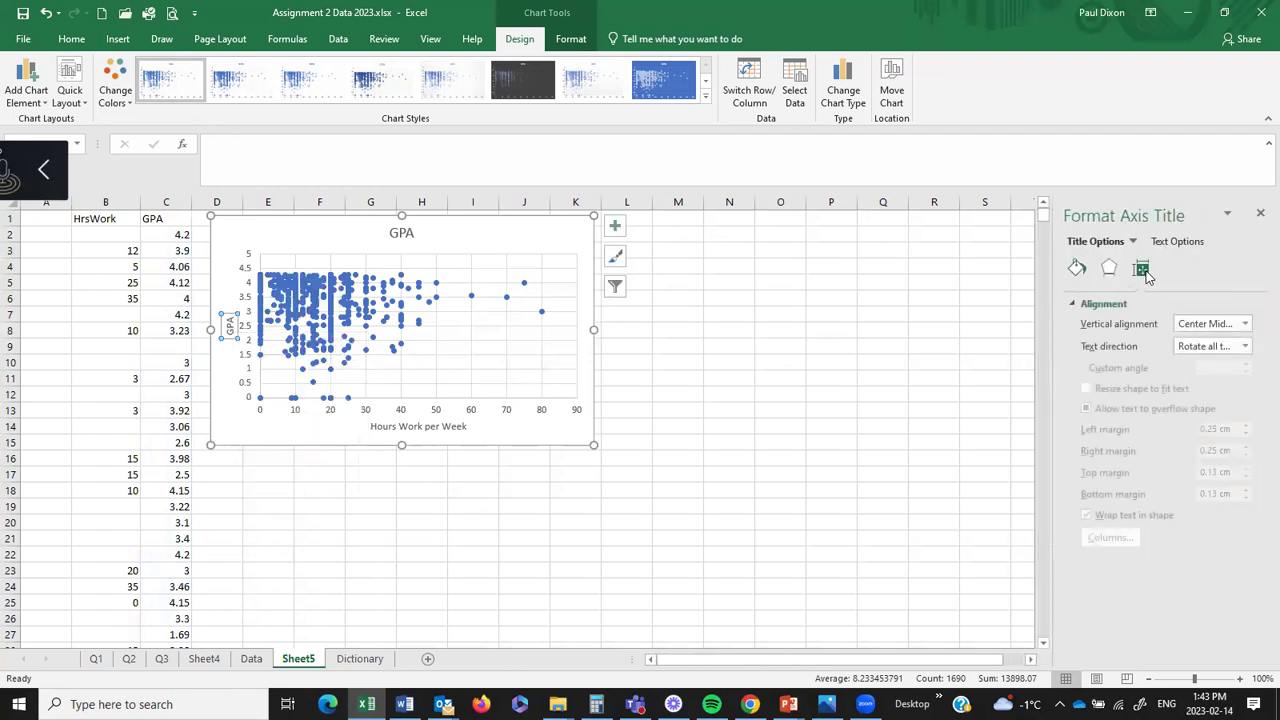
{"action": "left_click", "coordinate": [1243, 347]}
{"action": "left_click", "coordinate": [1221, 379]}
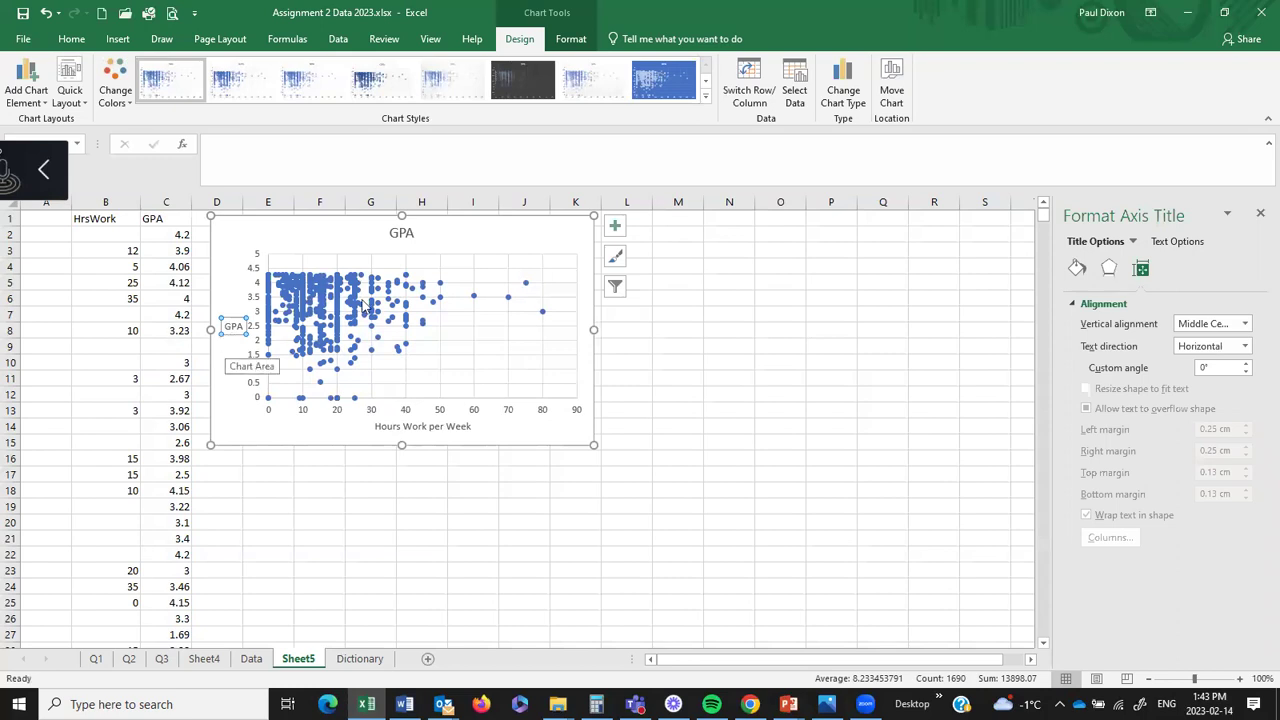
- Change the scatter chart's main title from GPA to 'what do you see?'
{"action": "left_click", "coordinate": [410, 232]}
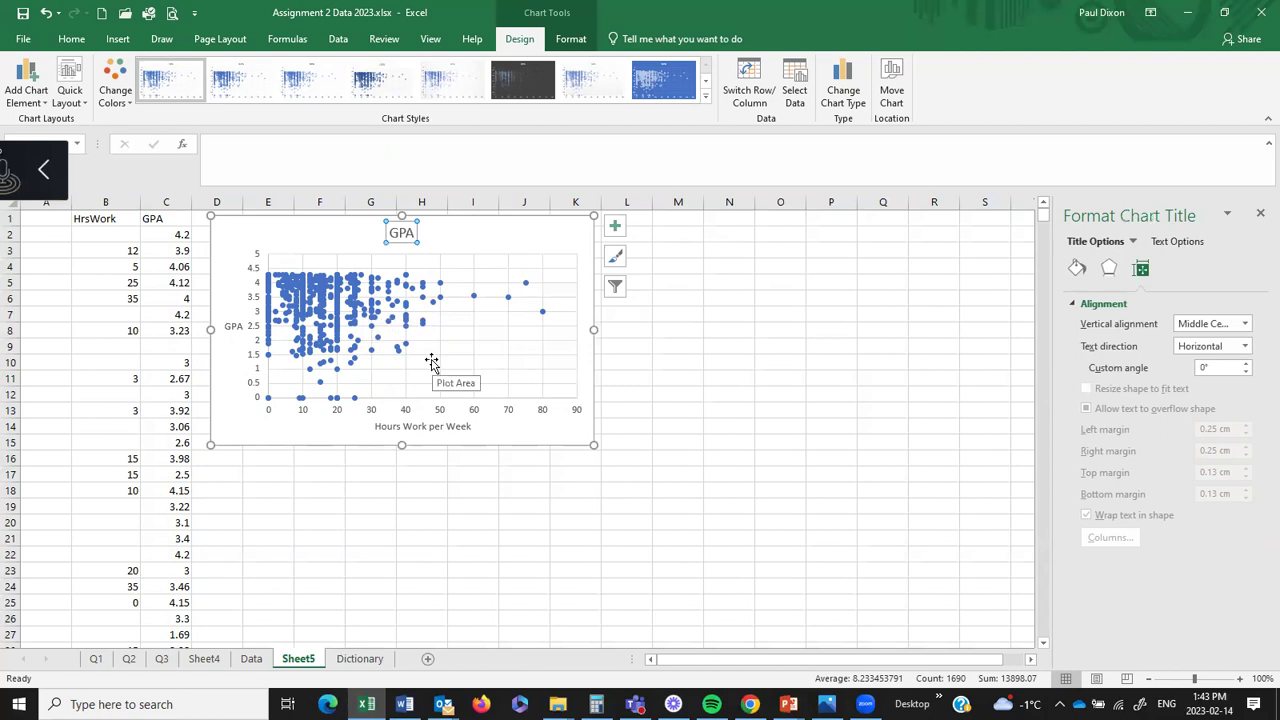
{"action": "type", "text": "what do you see?"}
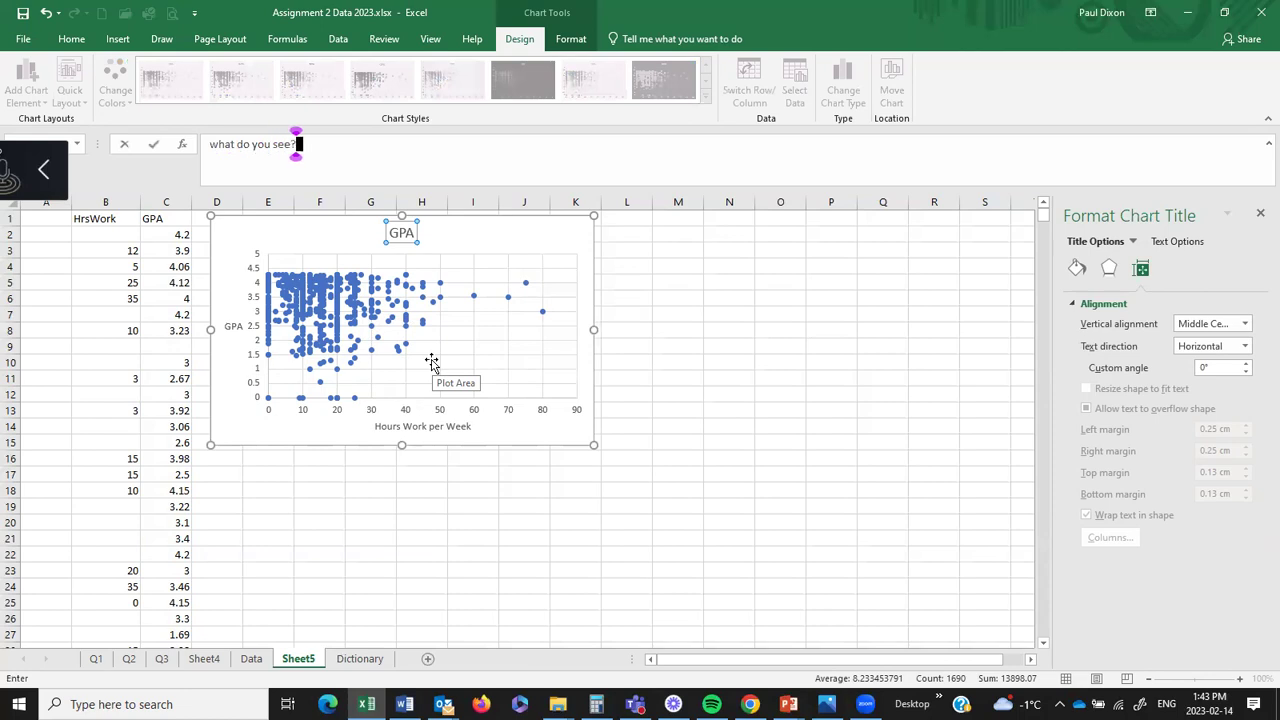
{"action": "key", "text": "Return"}
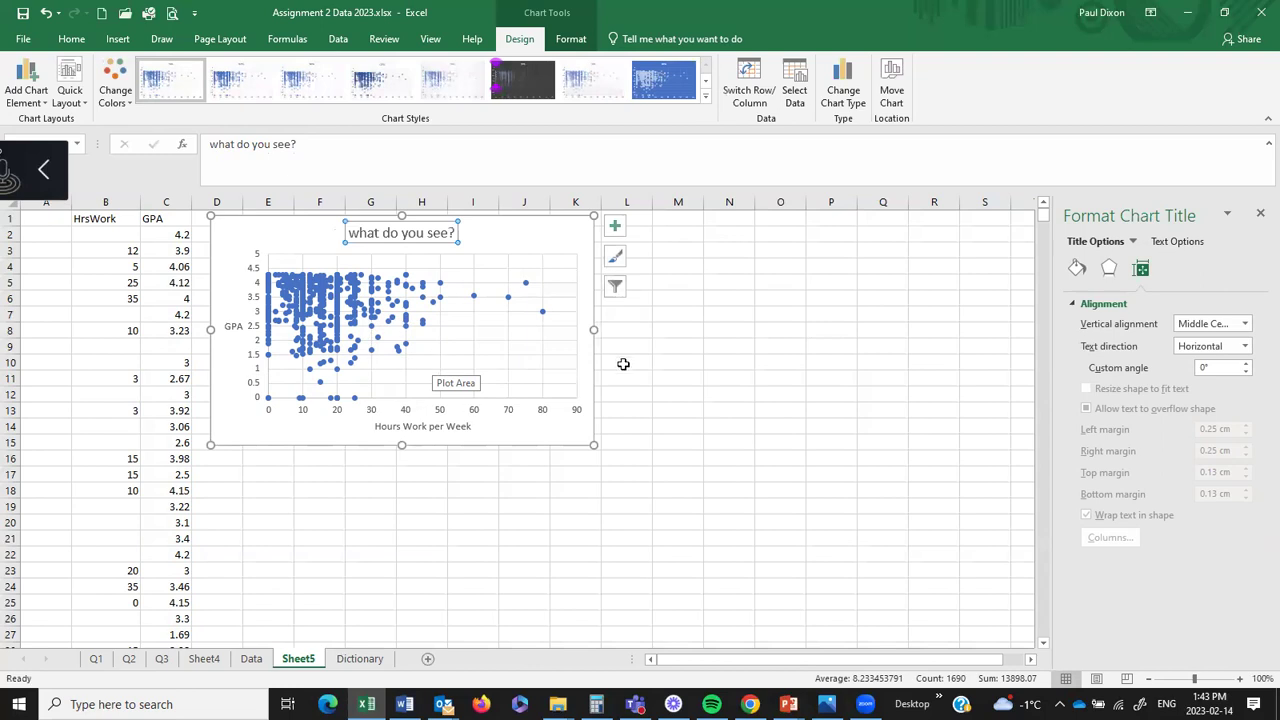
{"action": "left_click", "coordinate": [591, 455]}
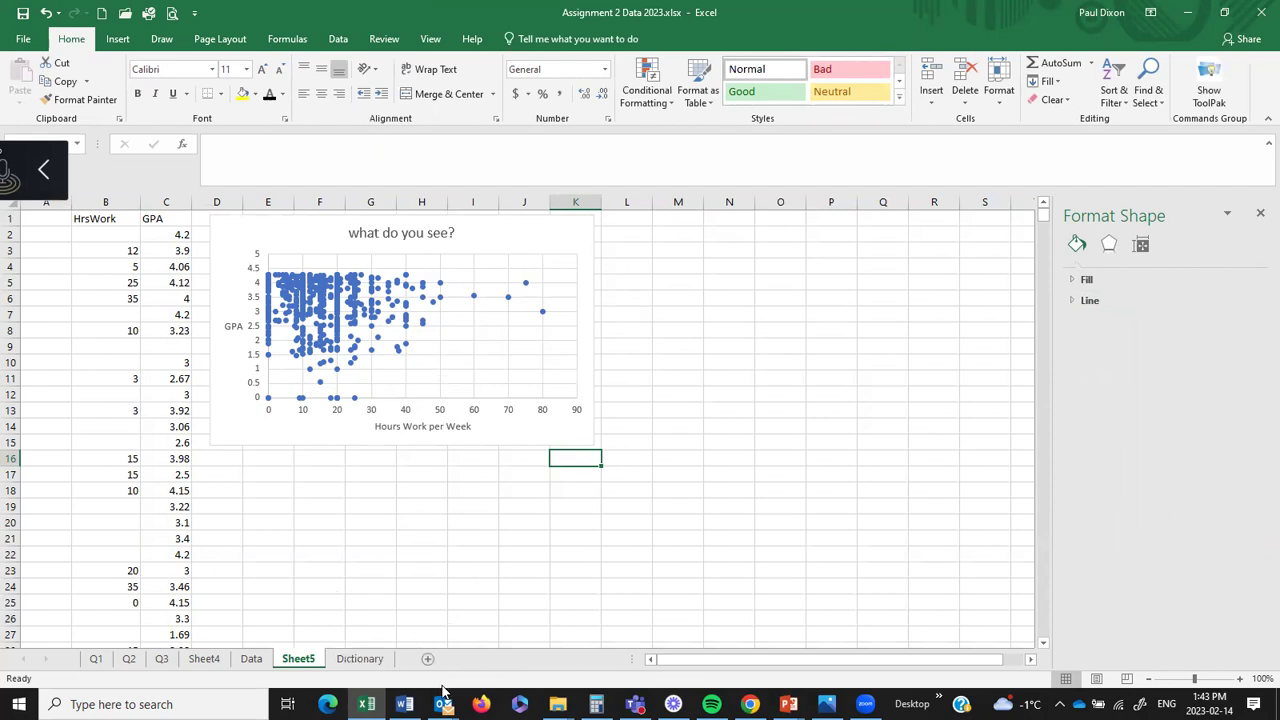
- In the Word assignment, scroll down to question 7's HrsWork–GPA correlation instructions
{"action": "left_click", "coordinate": [404, 704]}
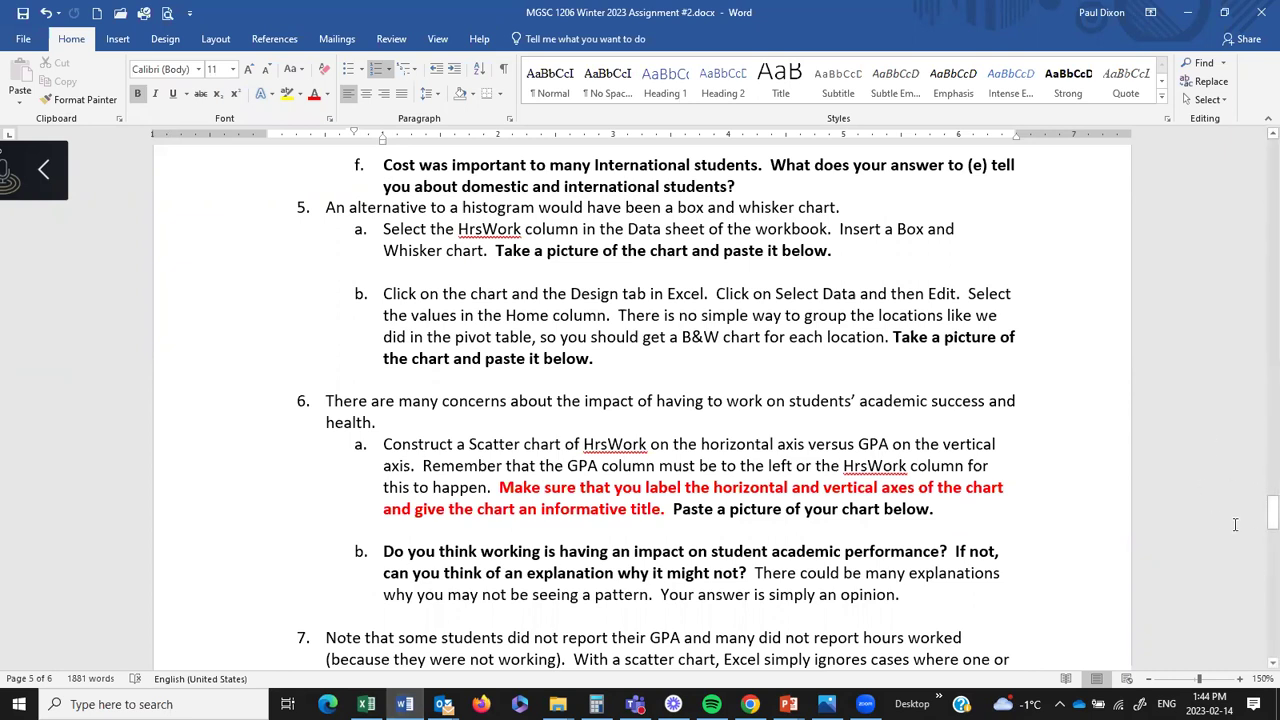
{"action": "left_click_drag", "start_coordinate": [1258, 522], "coordinate": [1258, 544]}
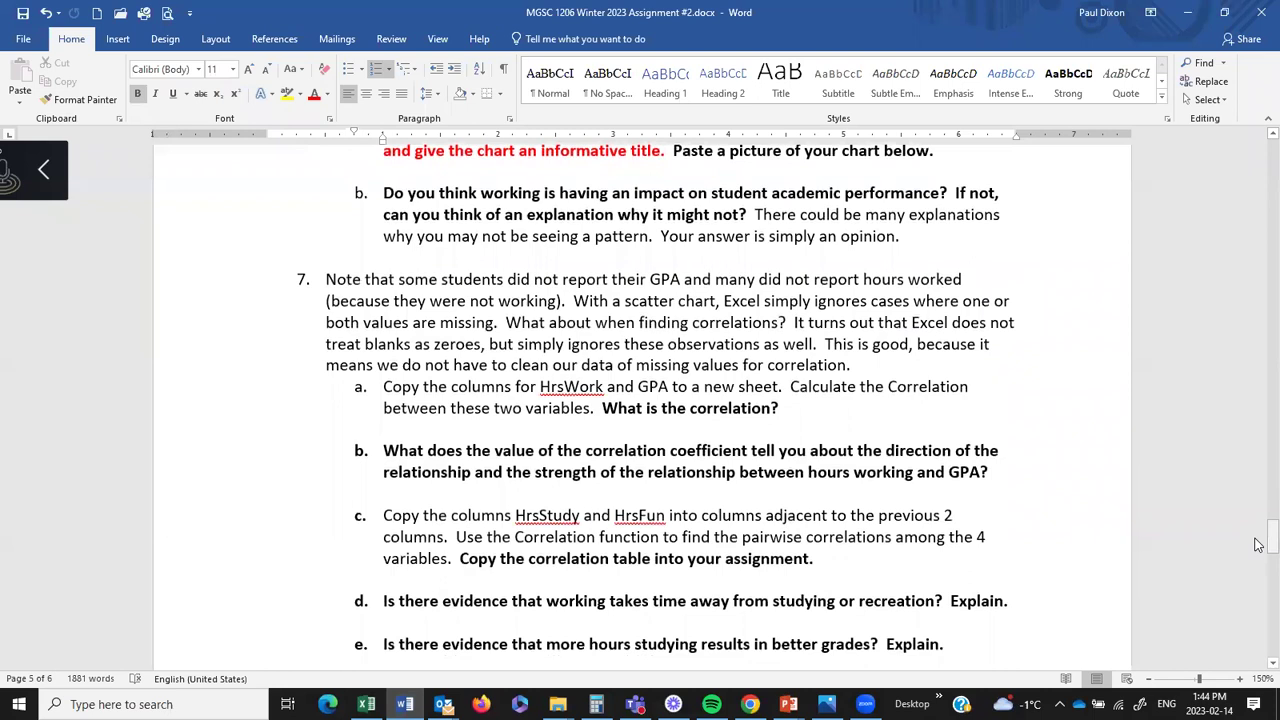
{"action": "left_click_drag", "start_coordinate": [1258, 537], "coordinate": [1258, 537]}
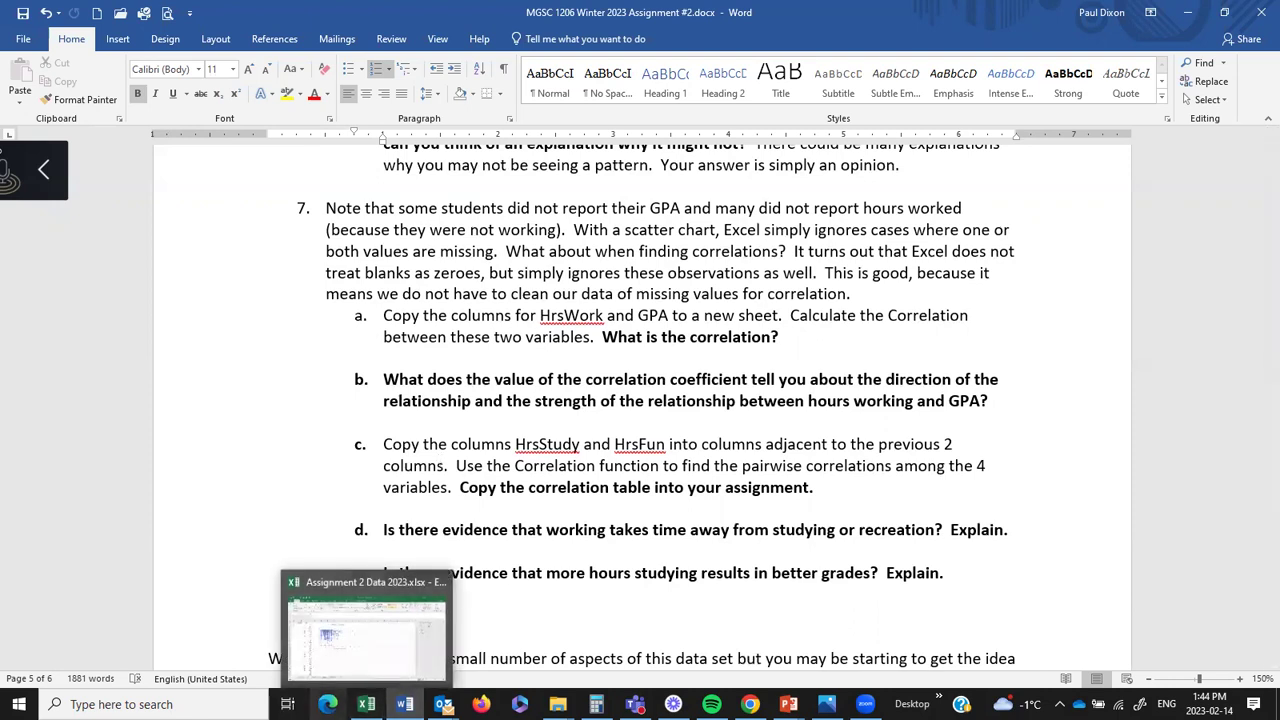
- Move the HrsWork–GPA scatter chart right to columns J–Q
{"action": "left_click", "coordinate": [366, 704]}
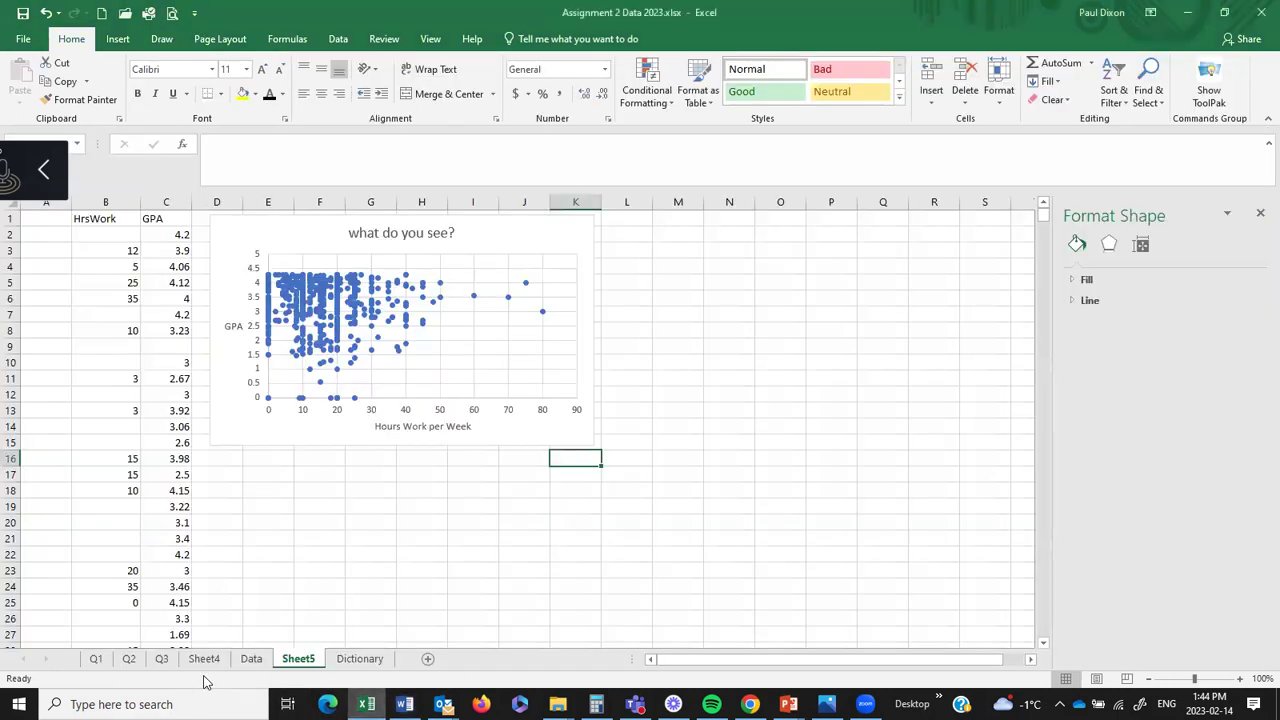
{"action": "left_click", "coordinate": [517, 231]}
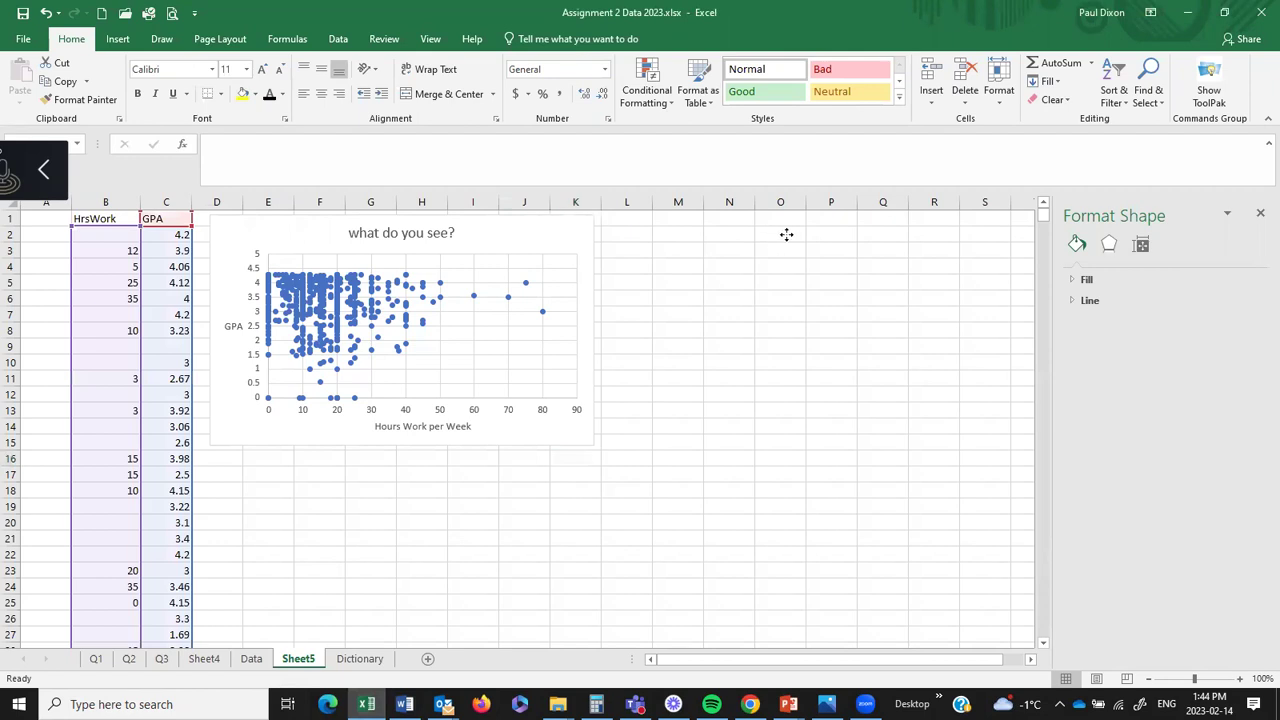
{"action": "left_click_drag", "start_coordinate": [792, 234], "coordinate": [792, 236]}
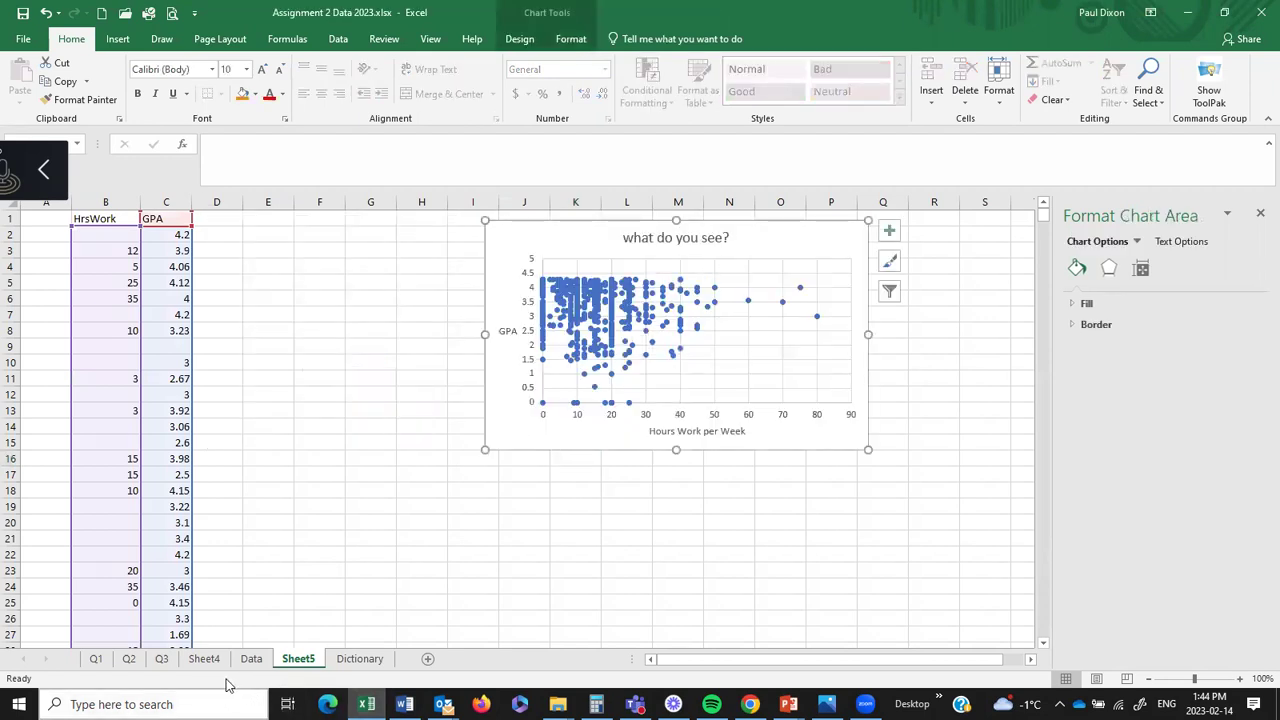
- Copy the HrsStudy and HrsFun columns (Q:R) from the Data sheet, then return to Sheet5
{"action": "left_click", "coordinate": [251, 659]}
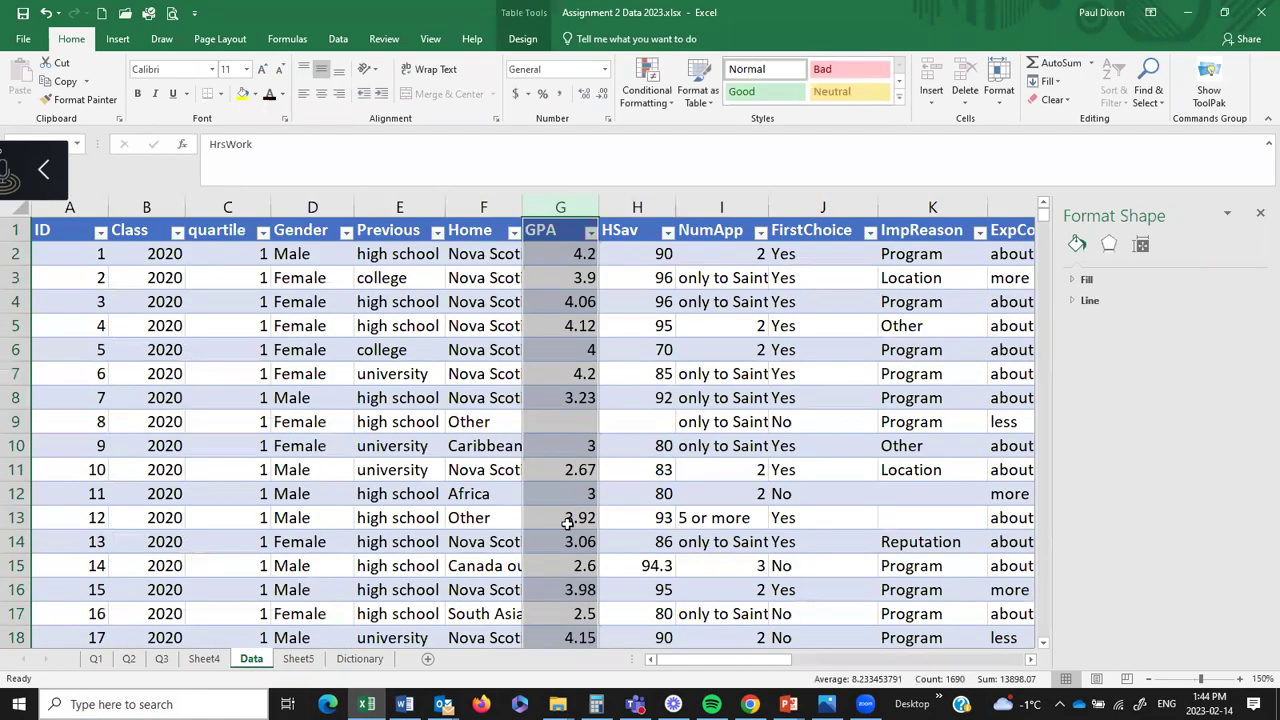
{"action": "left_click_drag", "start_coordinate": [790, 662], "coordinate": [895, 668]}
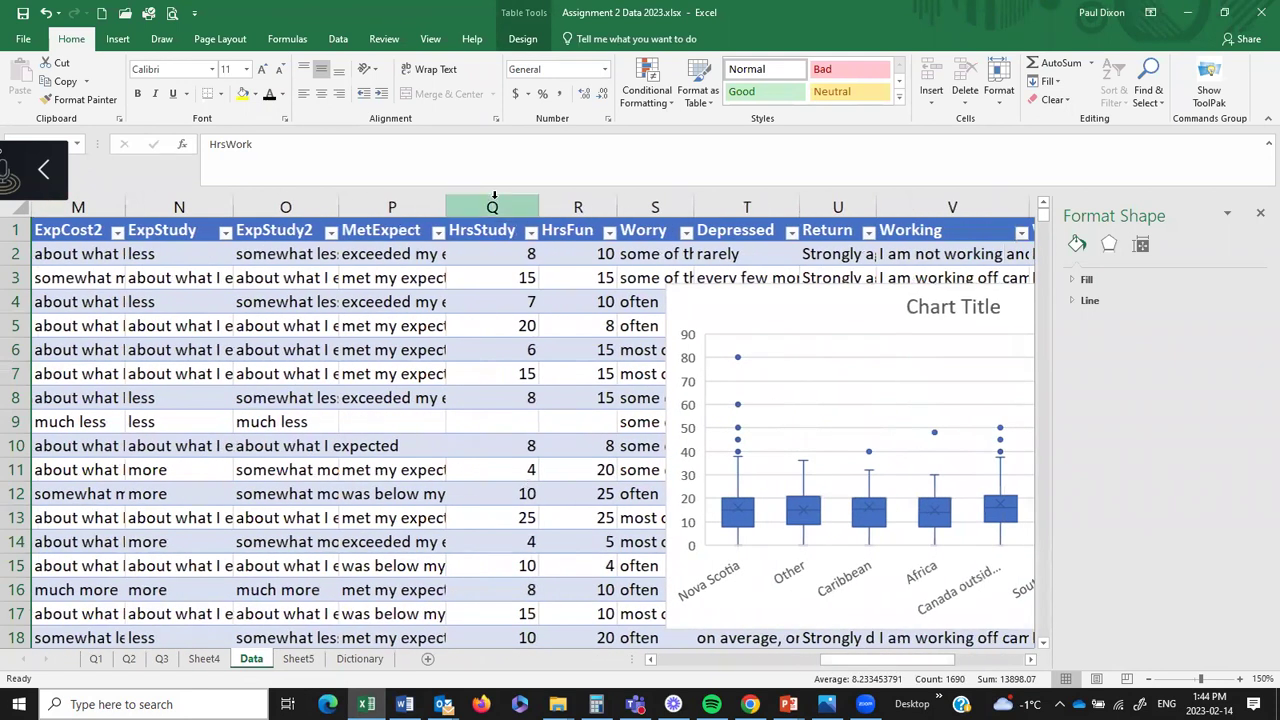
{"action": "left_click_drag", "start_coordinate": [493, 197], "coordinate": [566, 205]}
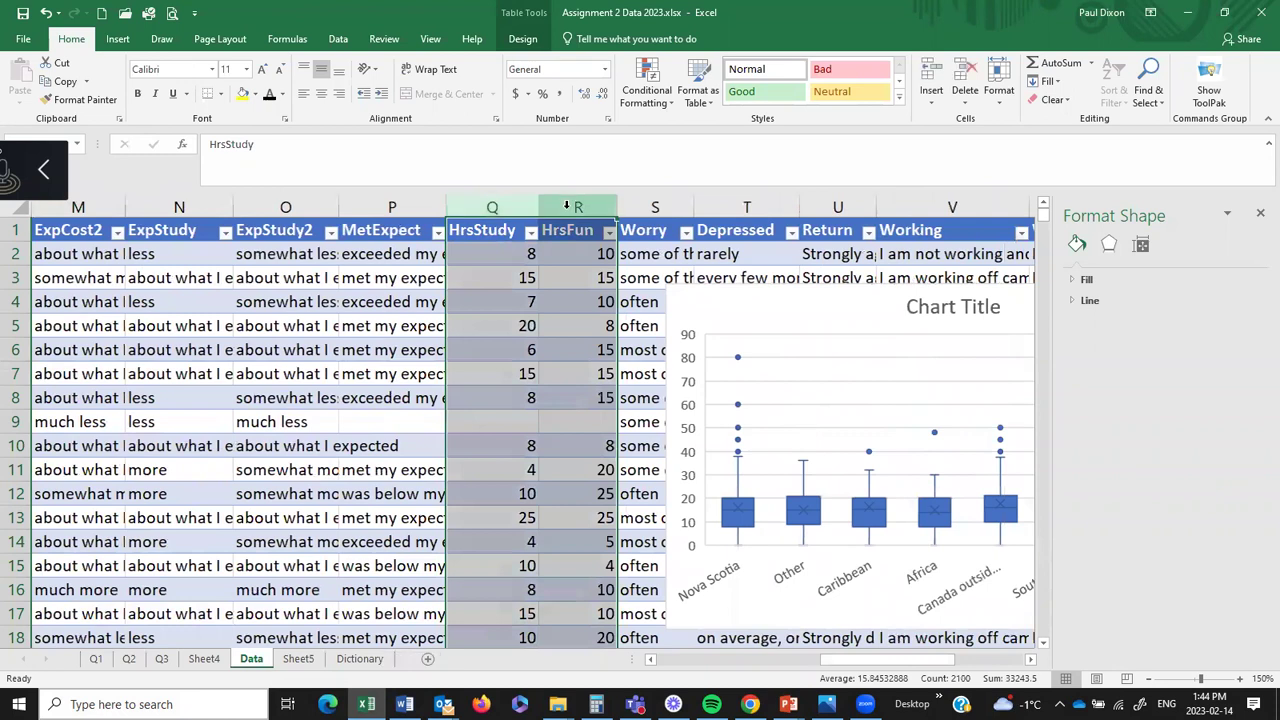
{"action": "key", "text": "ctrl+c"}
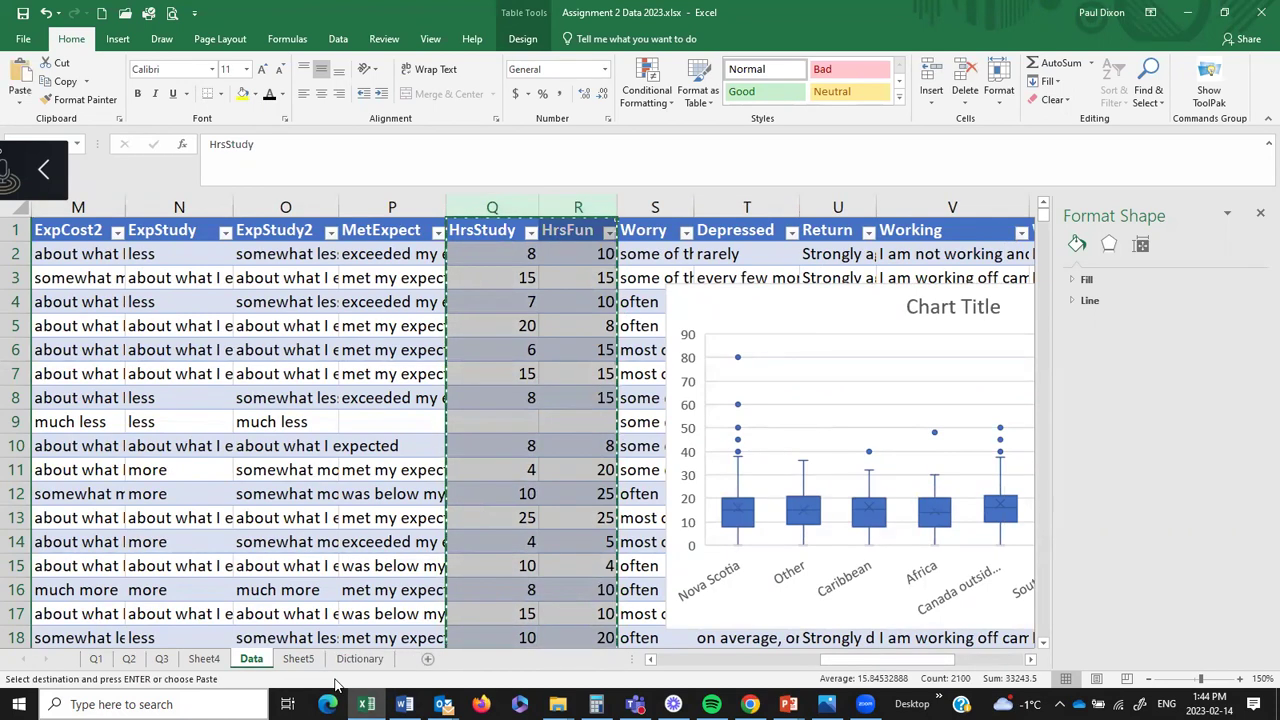
{"action": "left_click", "coordinate": [308, 663]}
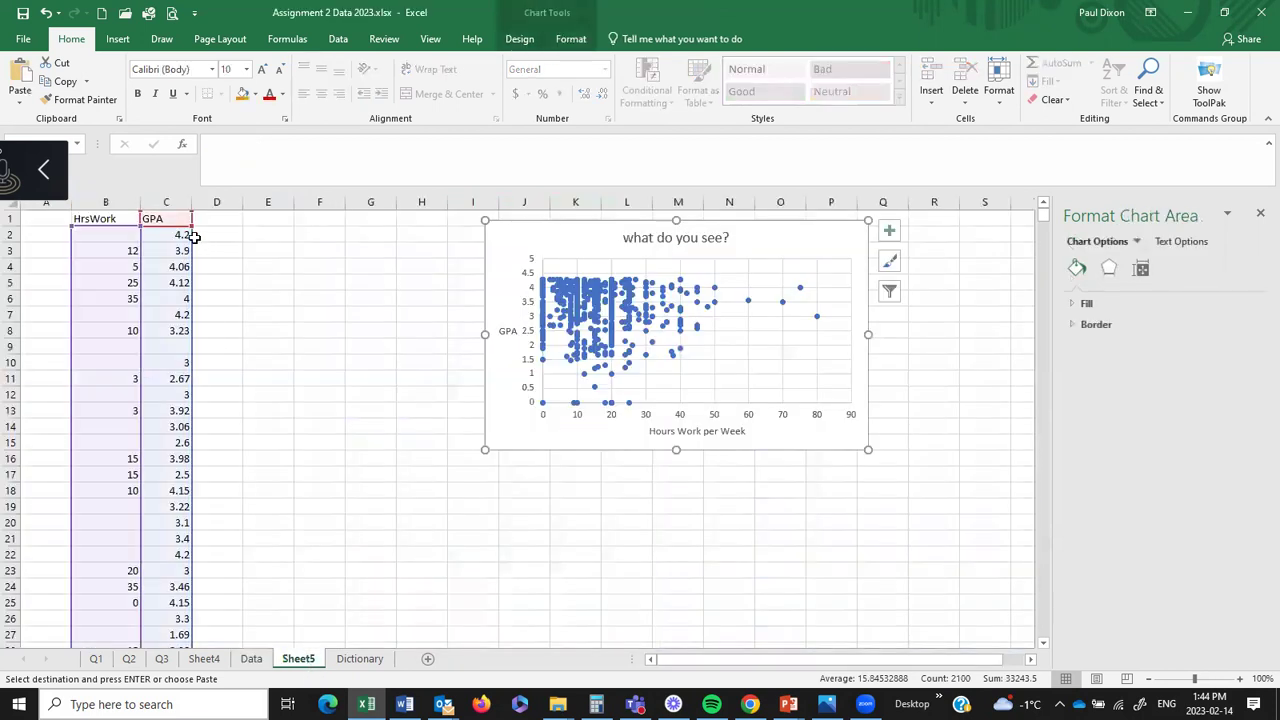
- Try a Paste Special into column A, then undo it twice to restore the original columns
{"action": "left_click", "coordinate": [47, 203]}
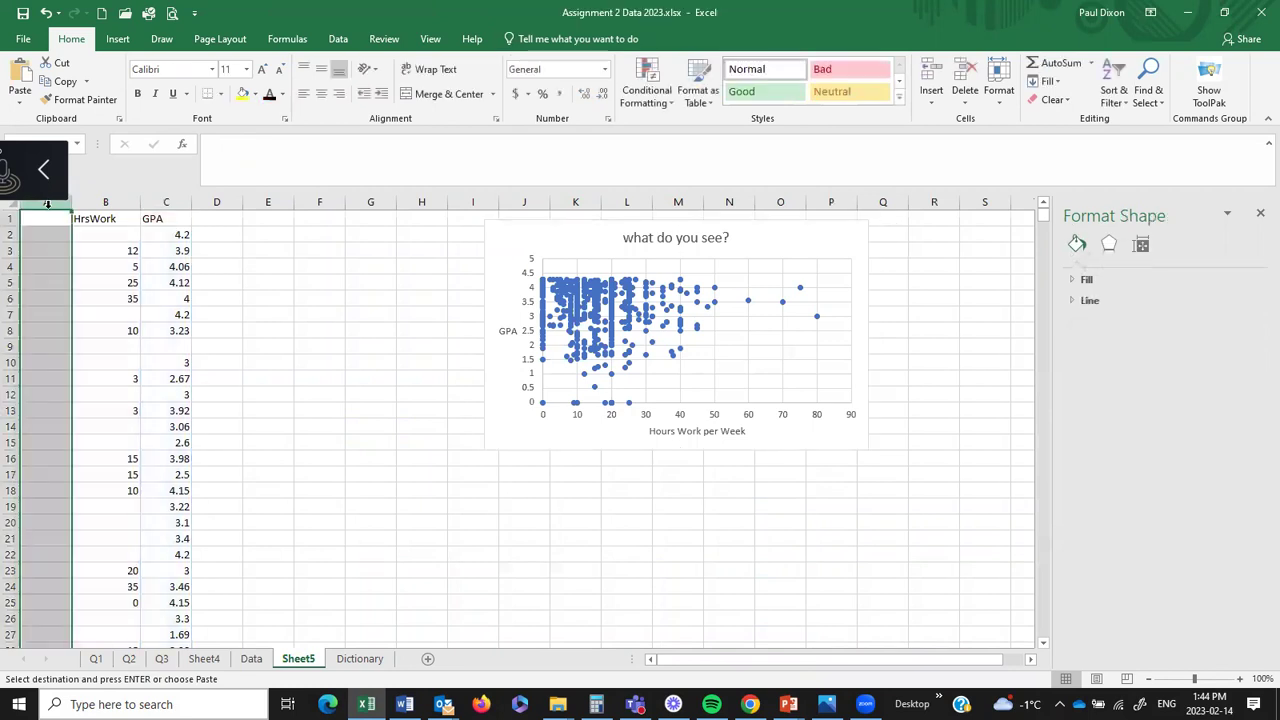
{"action": "right_click", "coordinate": [47, 205]}
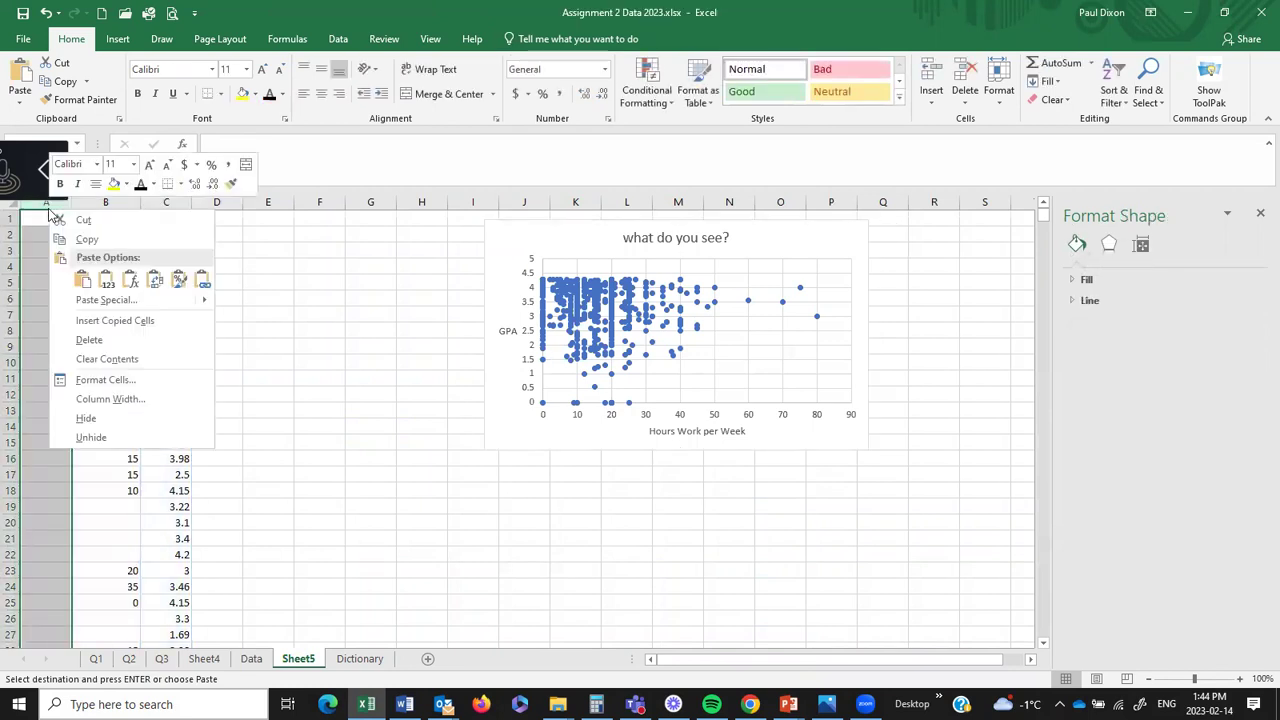
{"action": "left_click", "coordinate": [95, 300]}
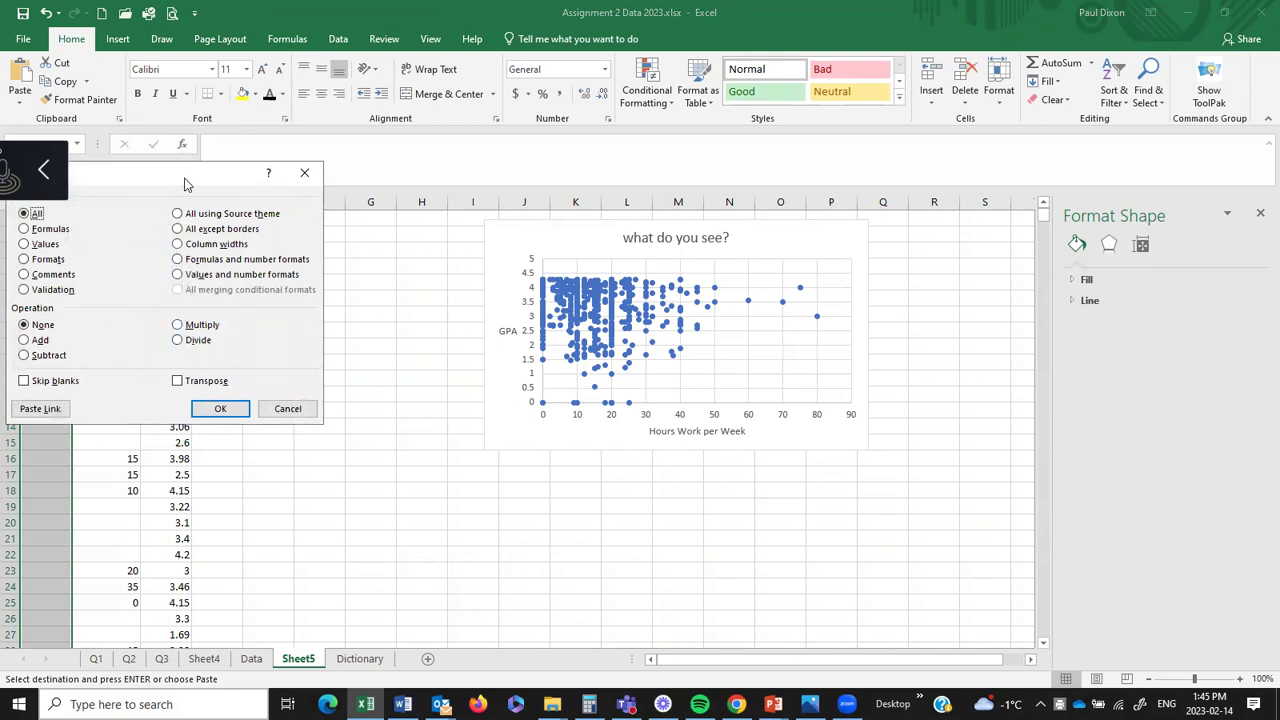
{"action": "left_click_drag", "start_coordinate": [207, 197], "coordinate": [277, 233]}
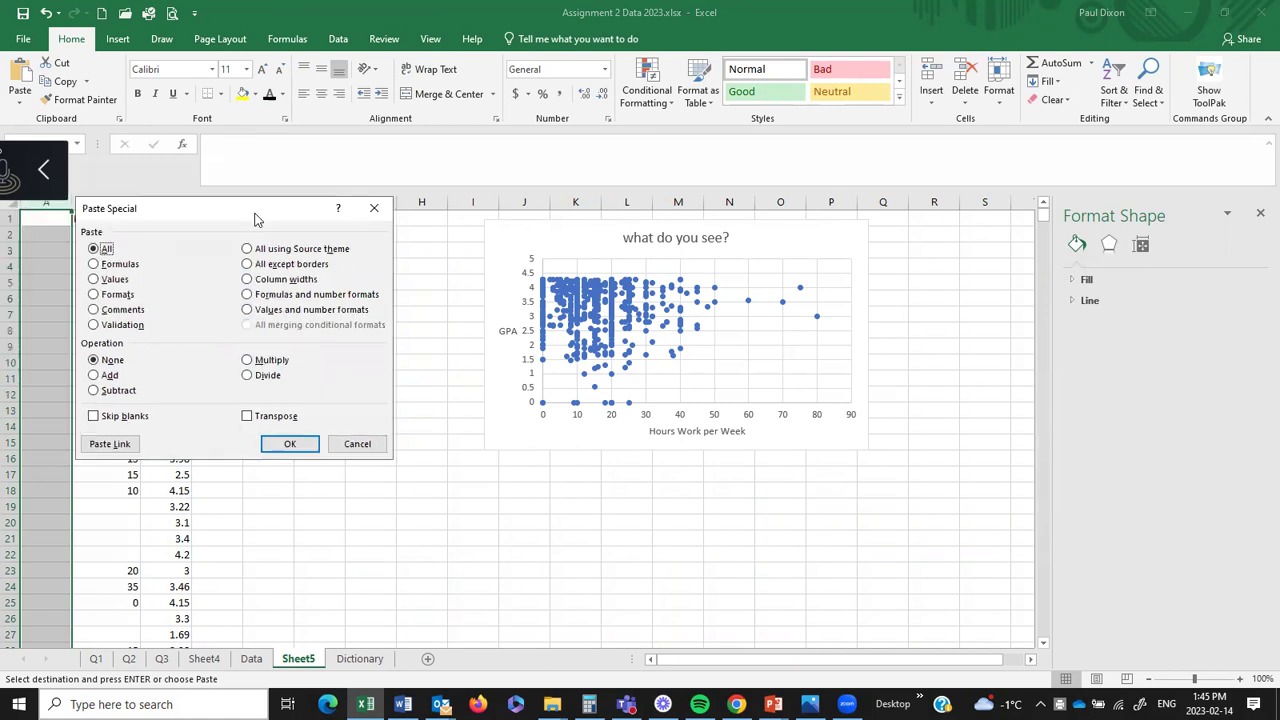
{"action": "left_click", "coordinate": [281, 445]}
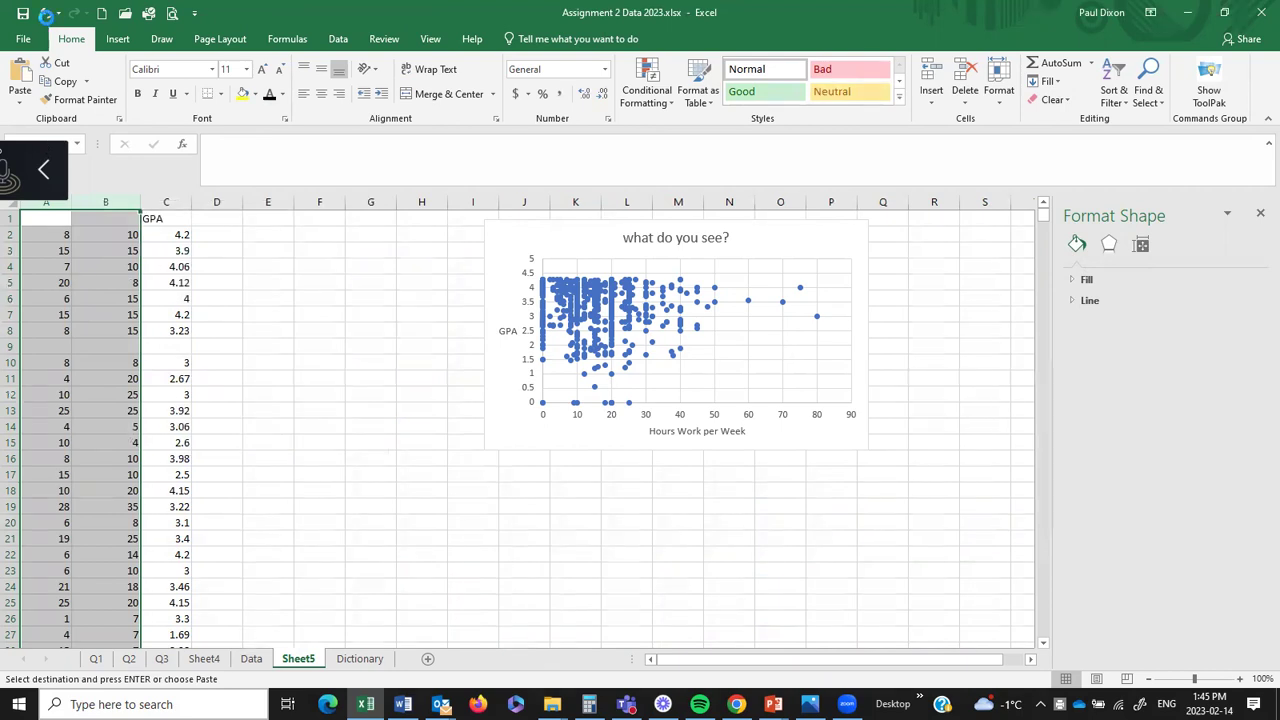
{"action": "left_click", "coordinate": [45, 13]}
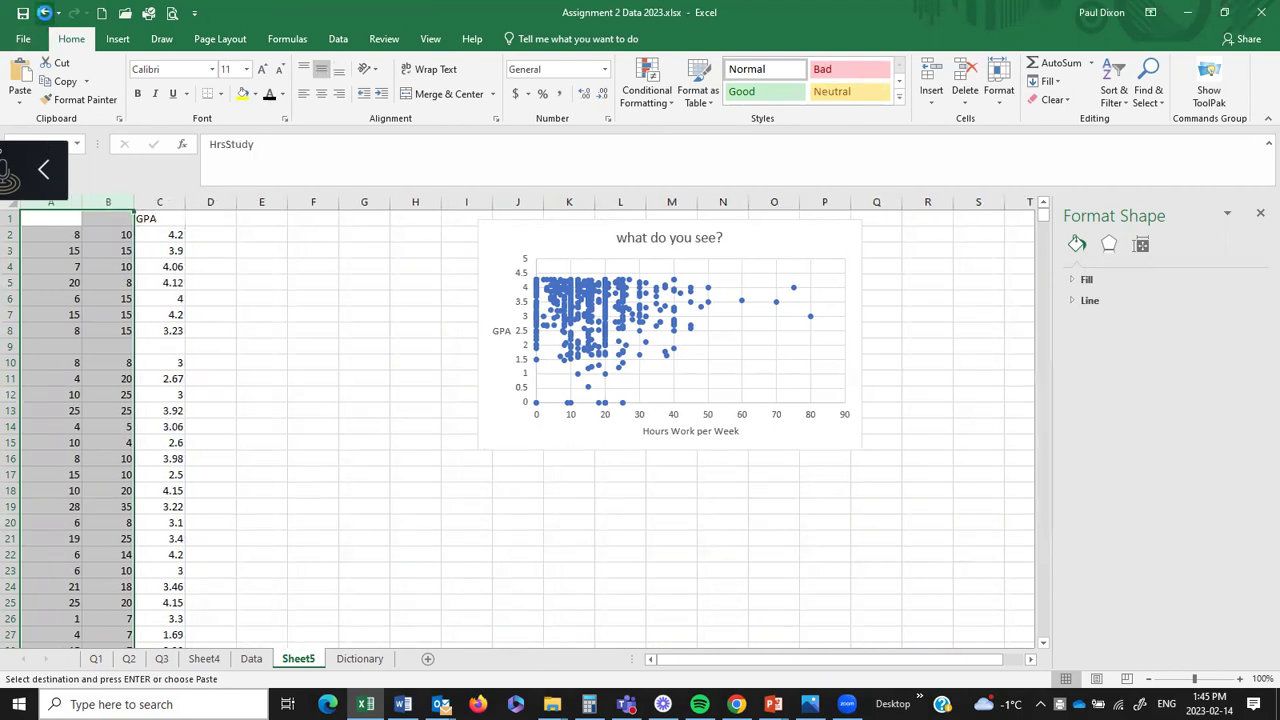
{"action": "left_click", "coordinate": [45, 13]}
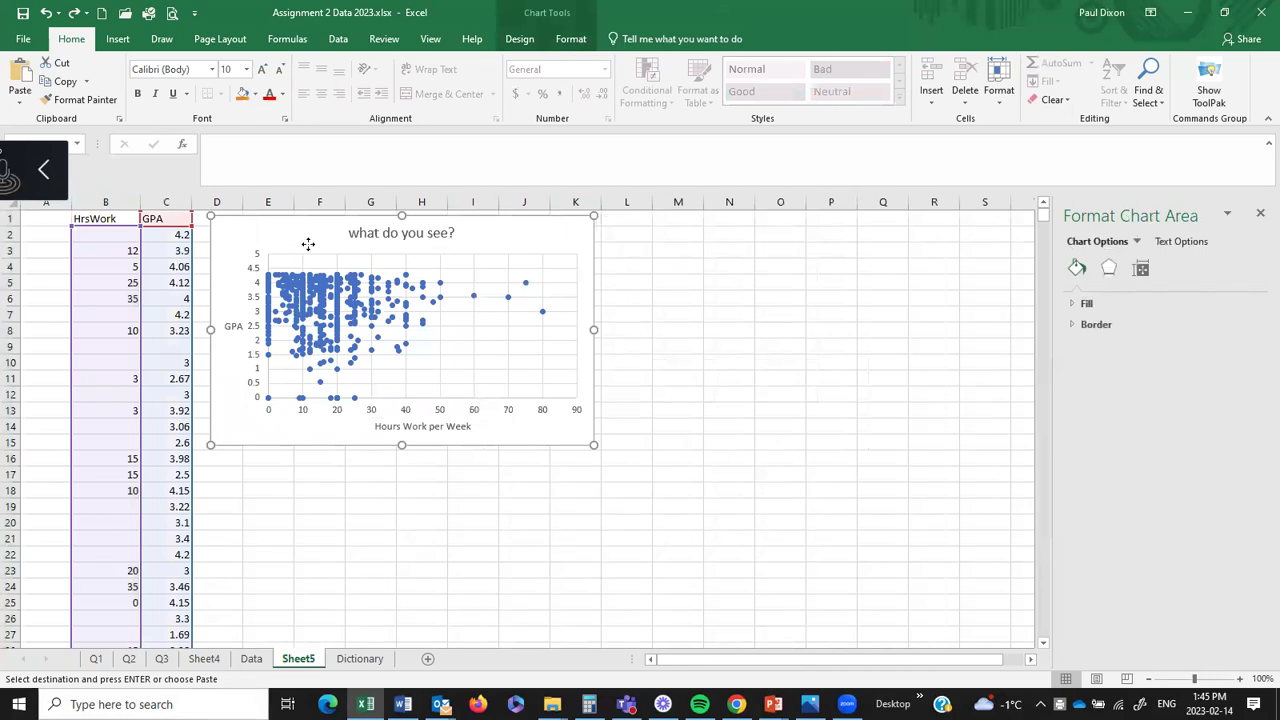
- Paste the HrsStudy and HrsFun data into column D, with their headers in D1:E1
{"action": "left_click", "coordinate": [227, 218]}
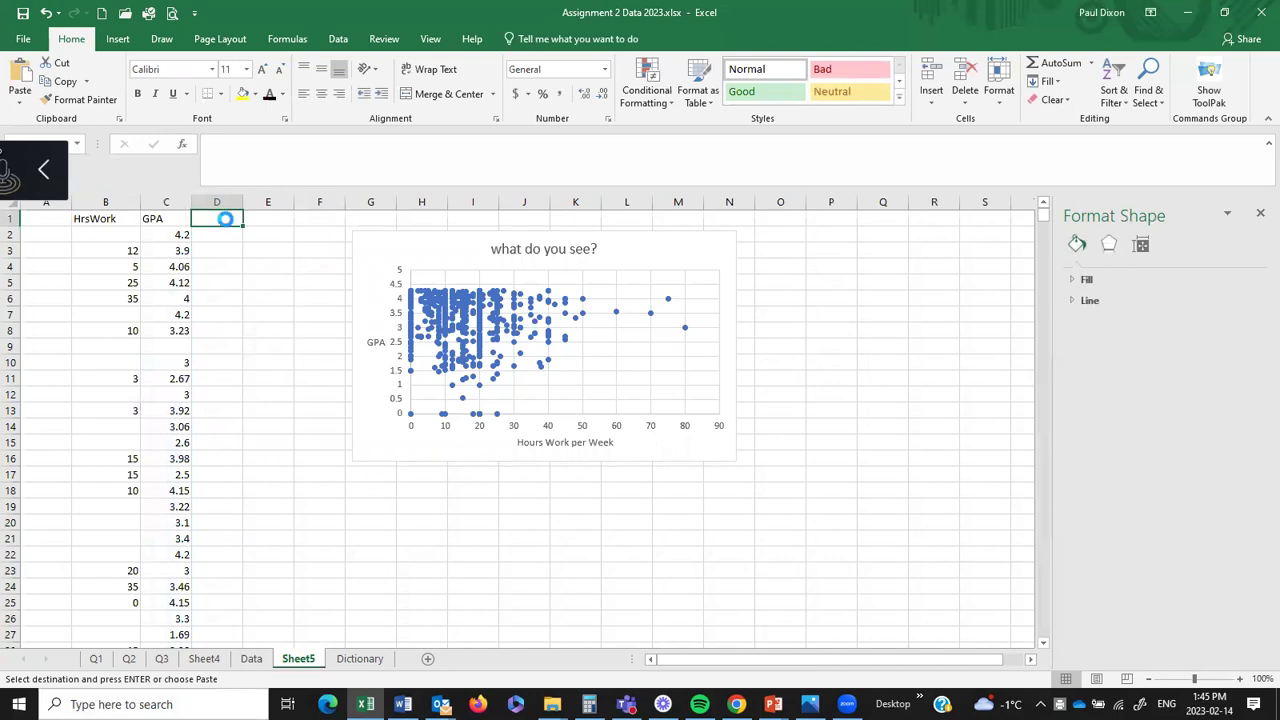
{"action": "key", "text": "ctrl+v"}
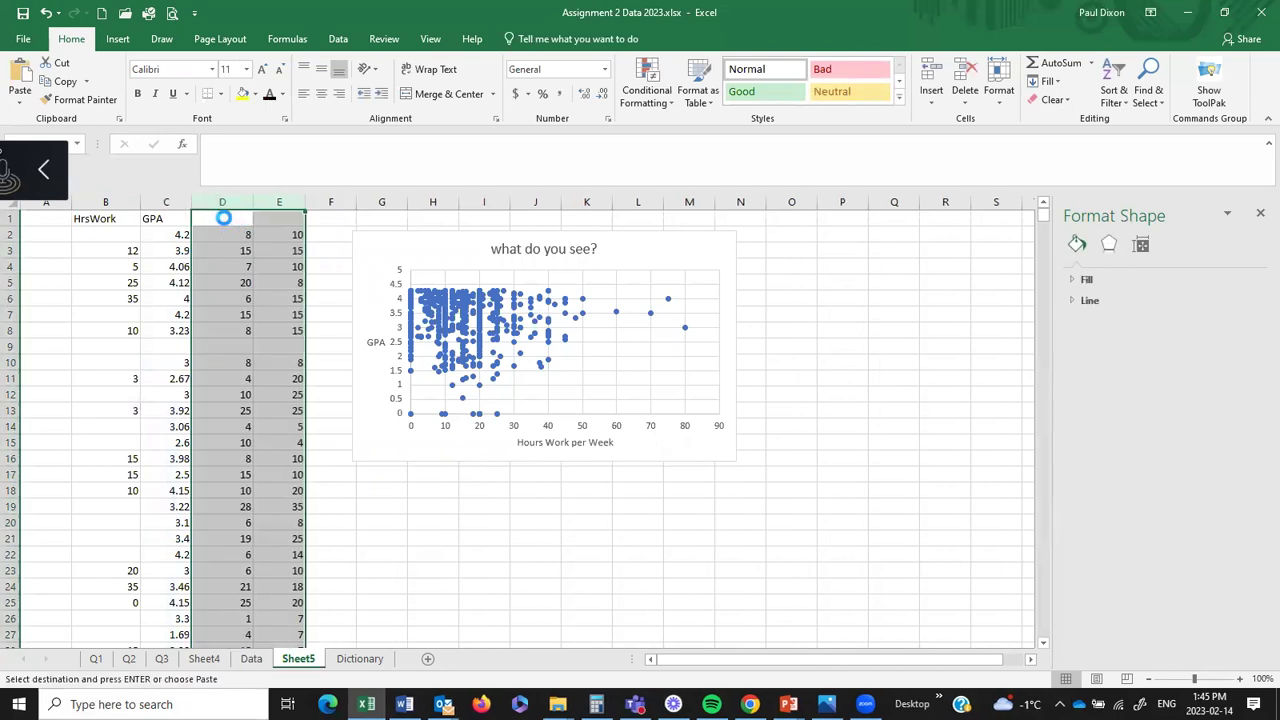
{"action": "left_click_drag", "start_coordinate": [223, 218], "coordinate": [278, 219]}
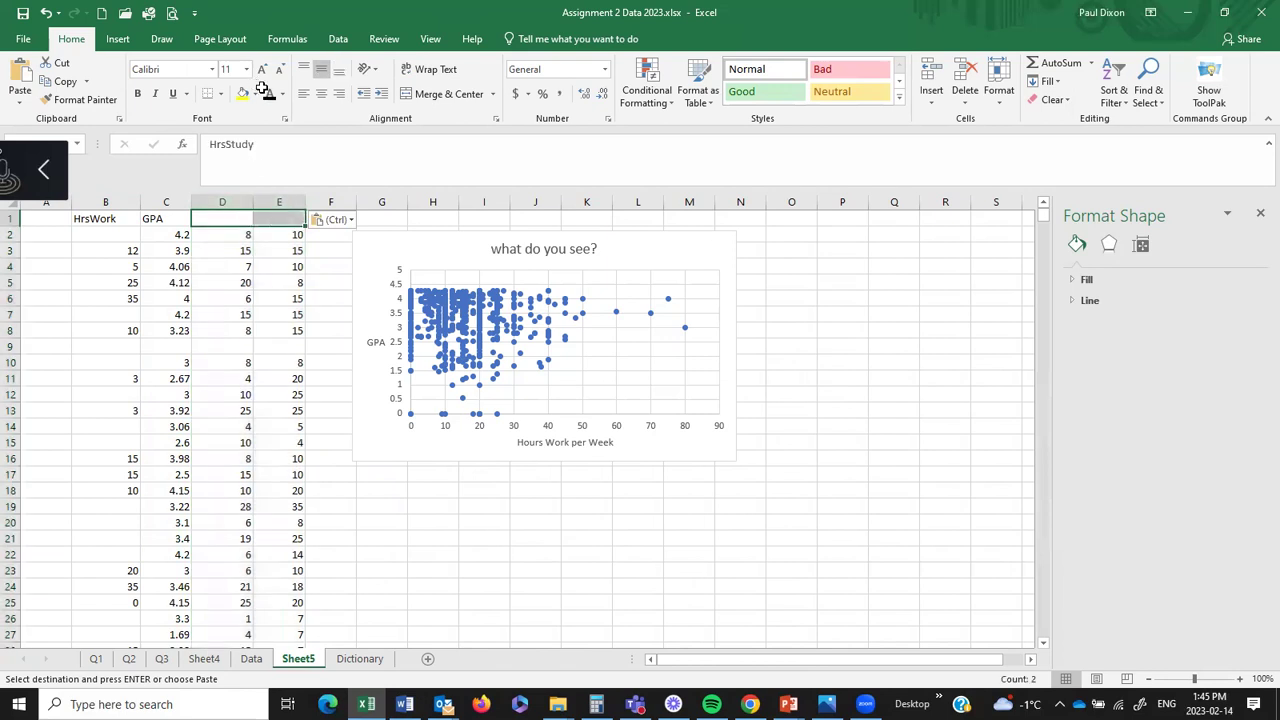
{"action": "key", "text": "Return"}
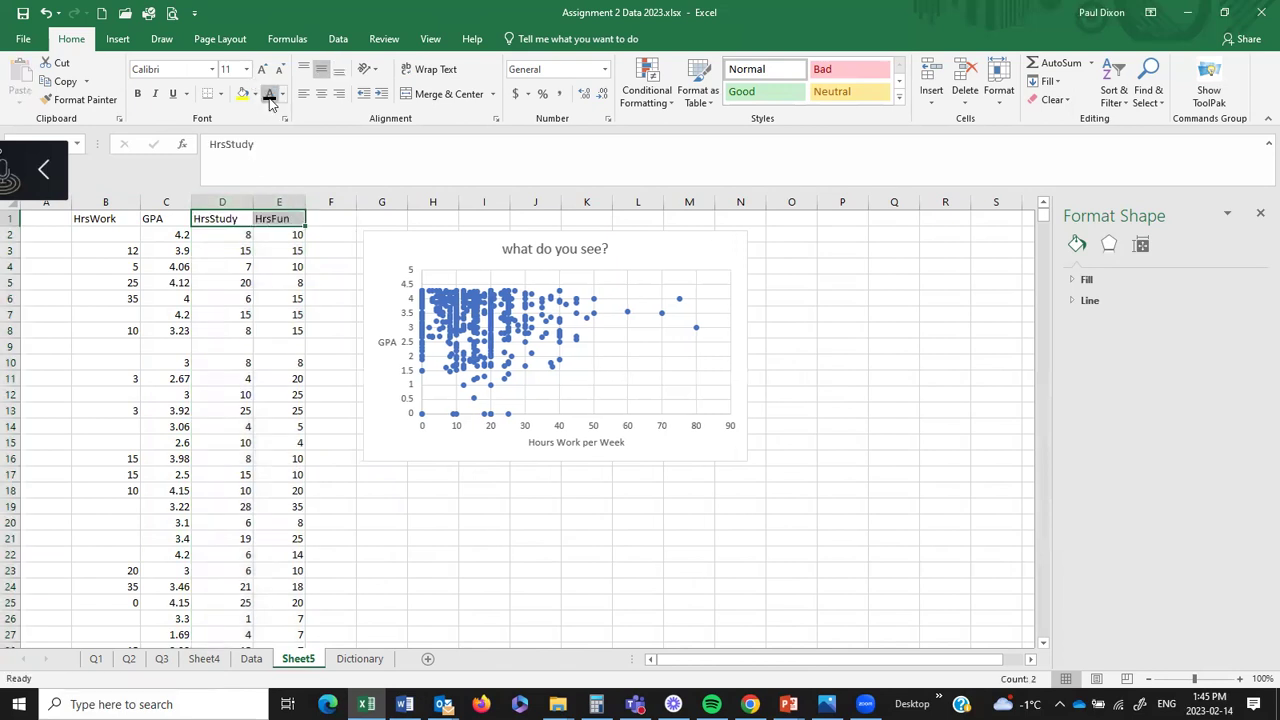
{"action": "left_click", "coordinate": [107, 201]}
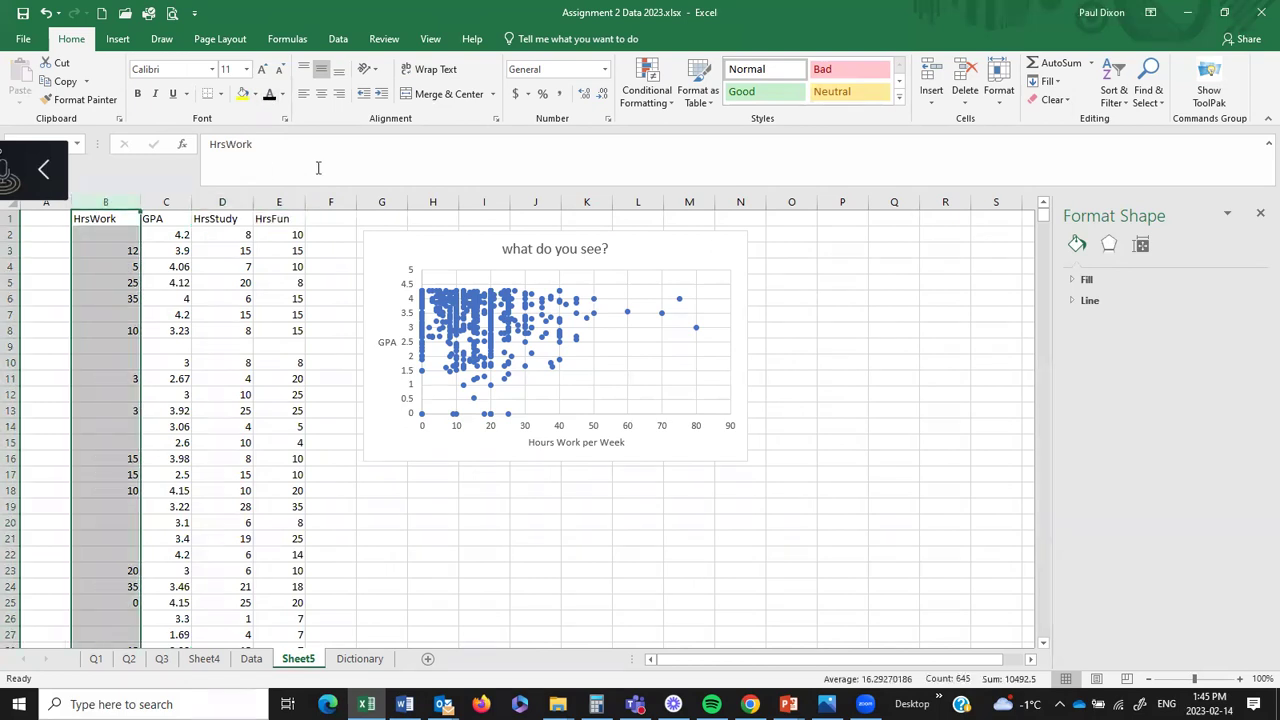
- Set up Data Analysis Correlation with input from B1 to row 1146, labels in first row, output on this sheet
{"action": "left_click", "coordinate": [340, 39]}
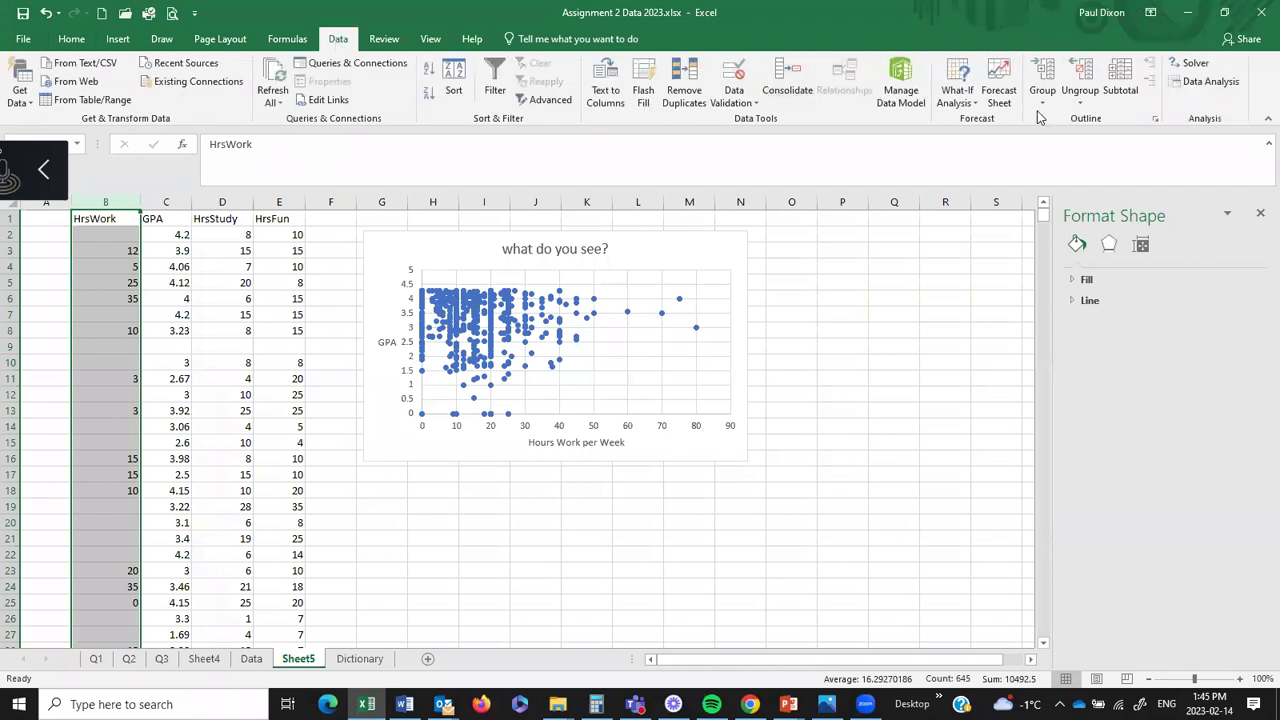
{"action": "left_click", "coordinate": [1208, 82]}
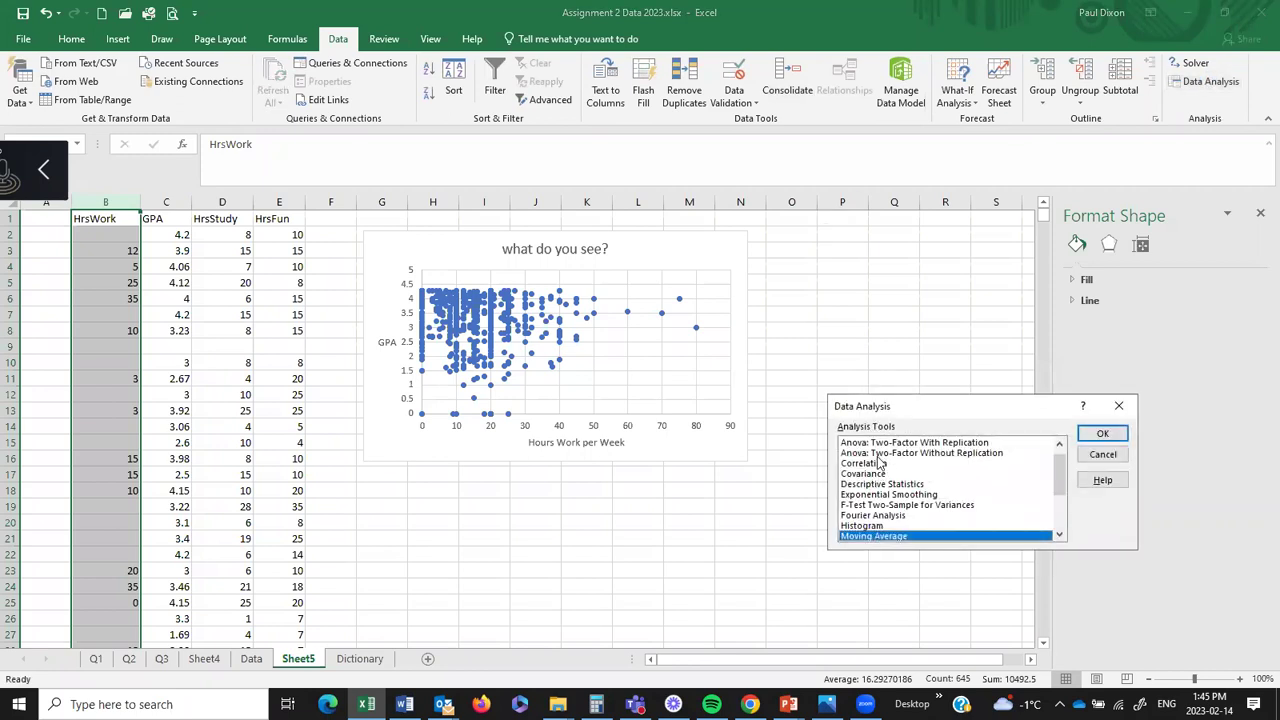
{"action": "left_click", "coordinate": [882, 466]}
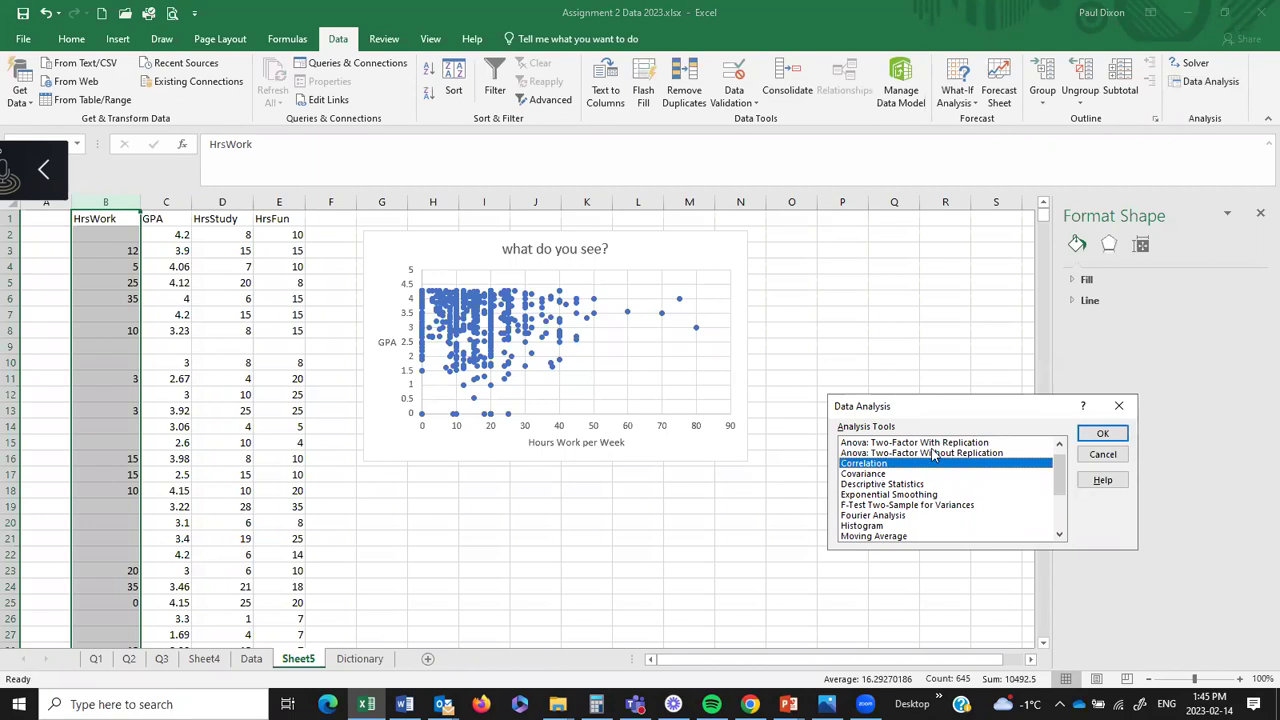
{"action": "left_click", "coordinate": [1102, 434]}
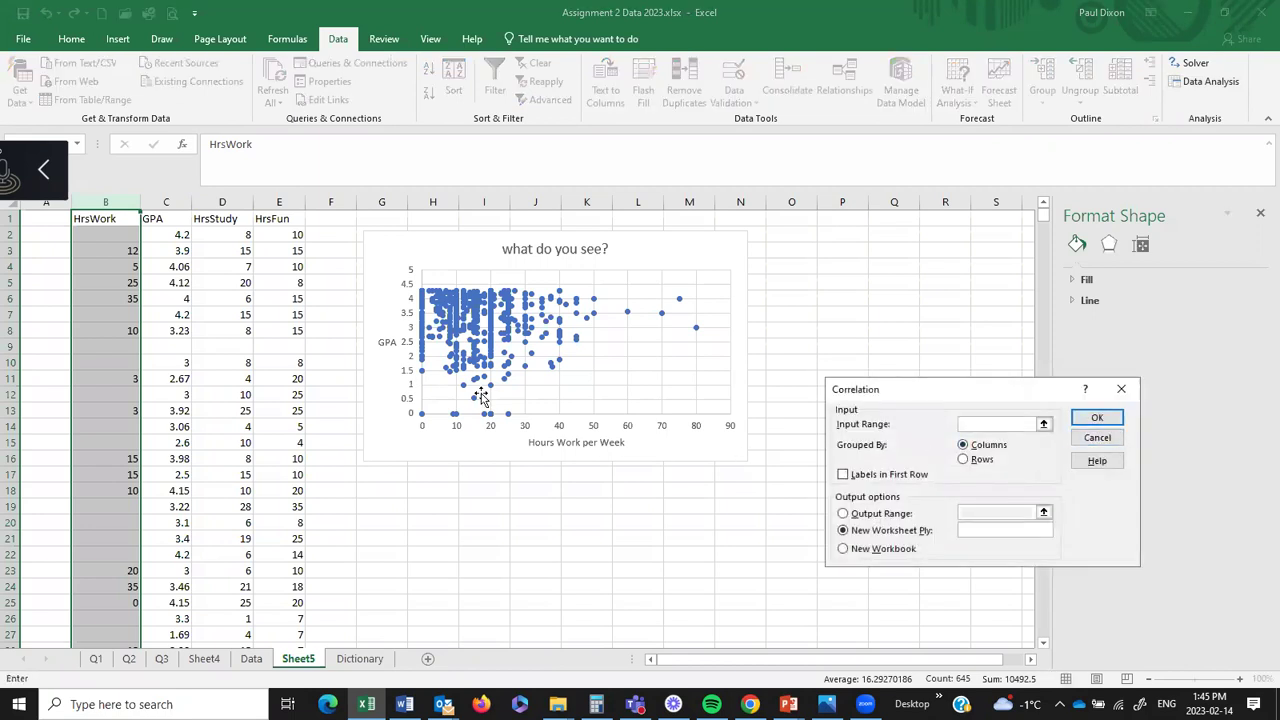
{"action": "left_click", "coordinate": [93, 220]}
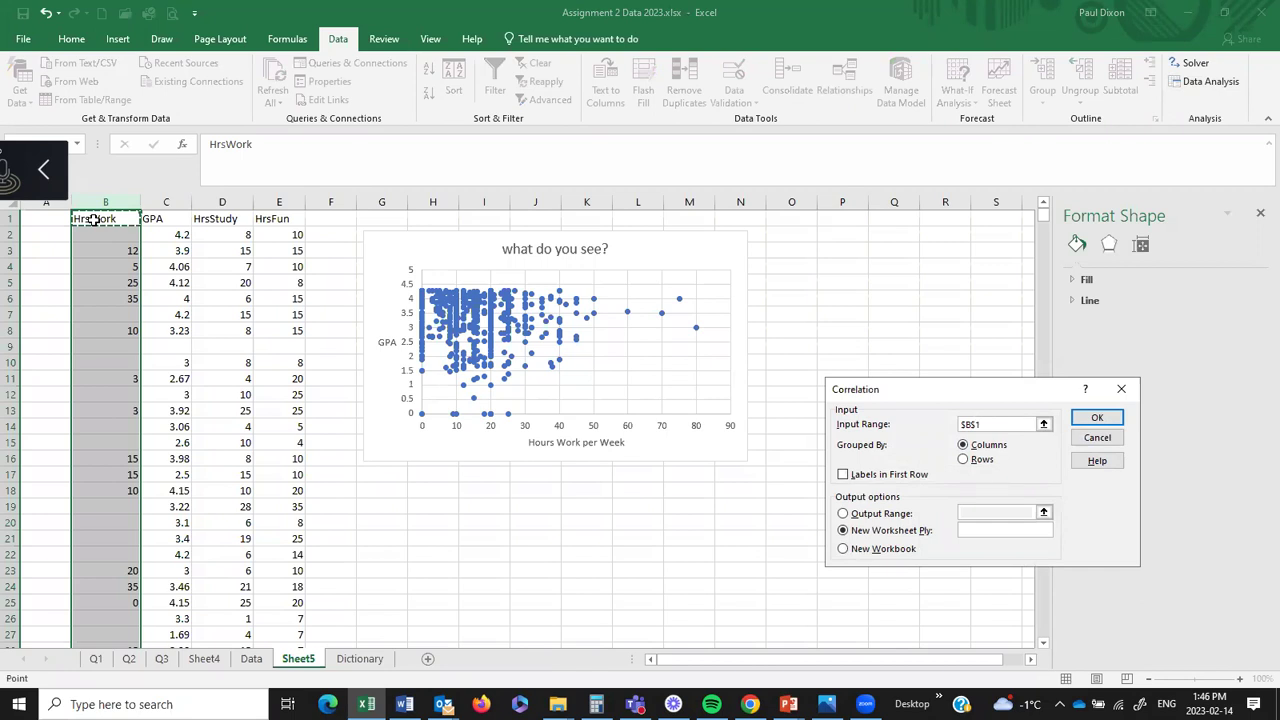
{"action": "key", "text": "F8"}
{"action": "type", "text": "0"}
{"action": "type", "text": "146"}
{"action": "left_click", "coordinate": [844, 476]}
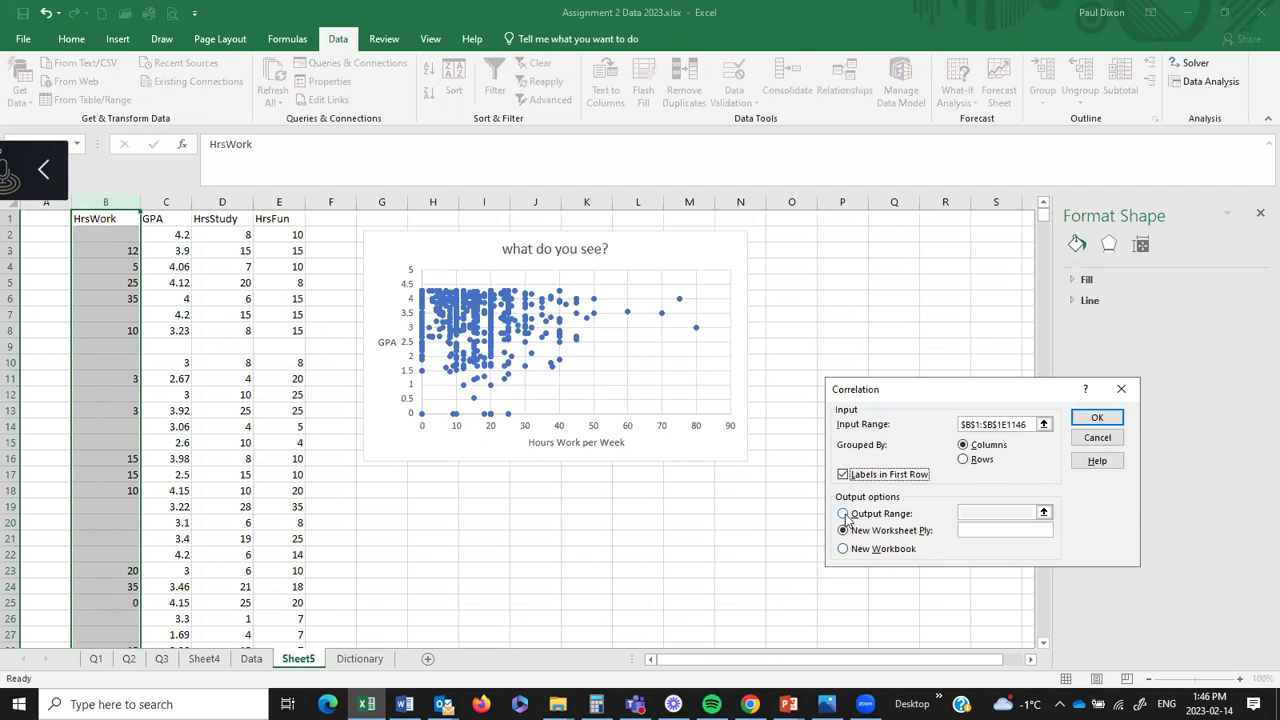
{"action": "left_click", "coordinate": [843, 514]}
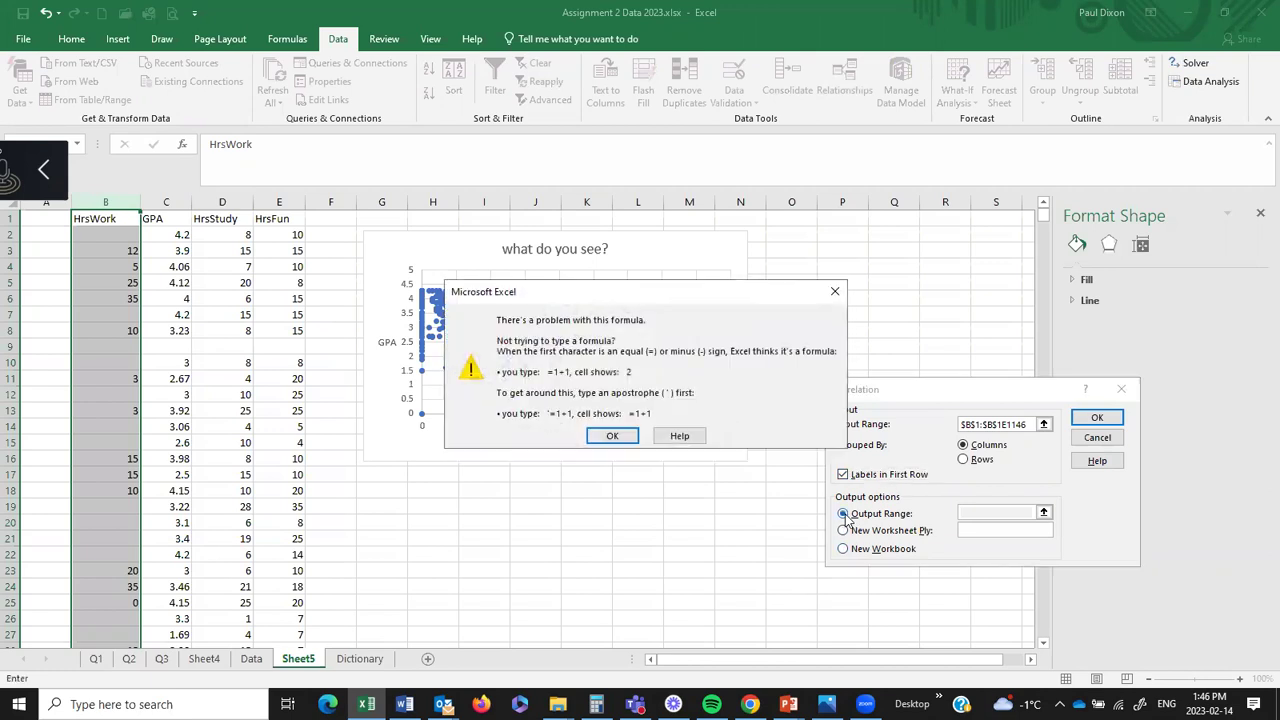
- Correct the input range to $B$1:$E$1146, set output to $G$18, and run the correlation
{"action": "left_click", "coordinate": [624, 436]}
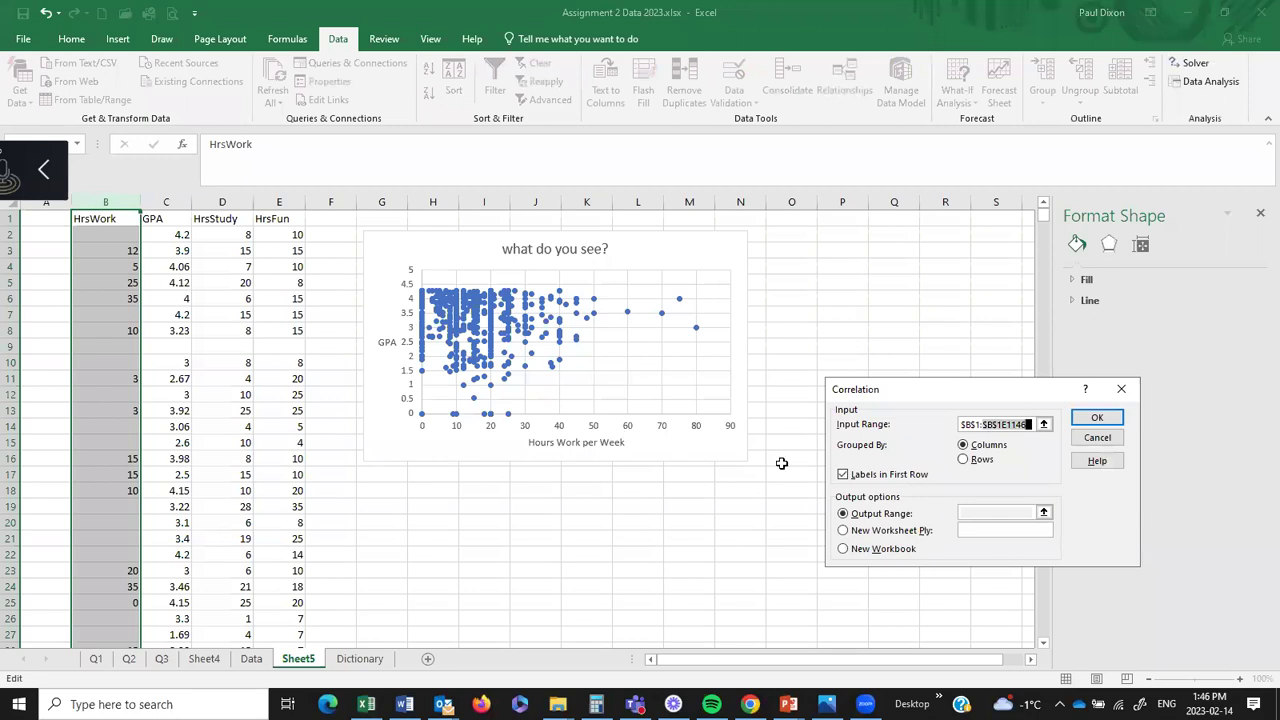
{"action": "left_click", "coordinate": [993, 424]}
{"action": "left_click_drag", "start_coordinate": [987, 424], "coordinate": [995, 470]}
{"action": "left_click", "coordinate": [845, 531]}
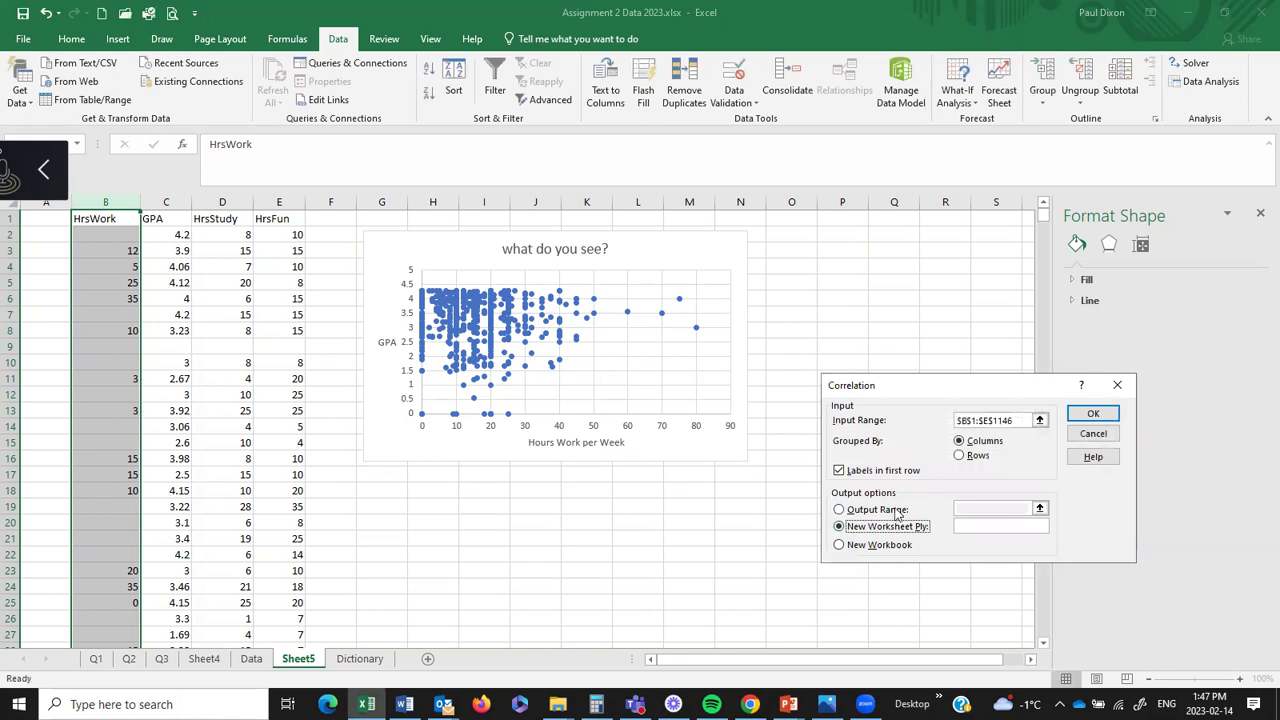
{"action": "left_click", "coordinate": [839, 509]}
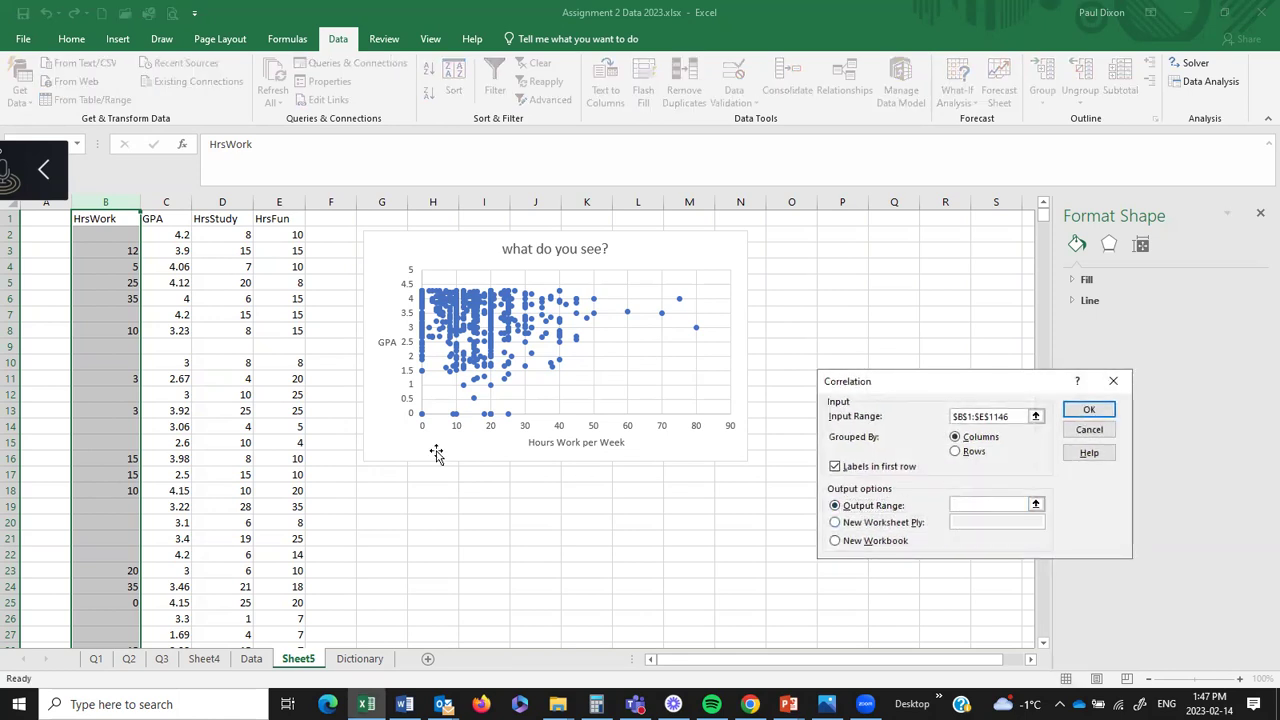
{"action": "left_click", "coordinate": [397, 493]}
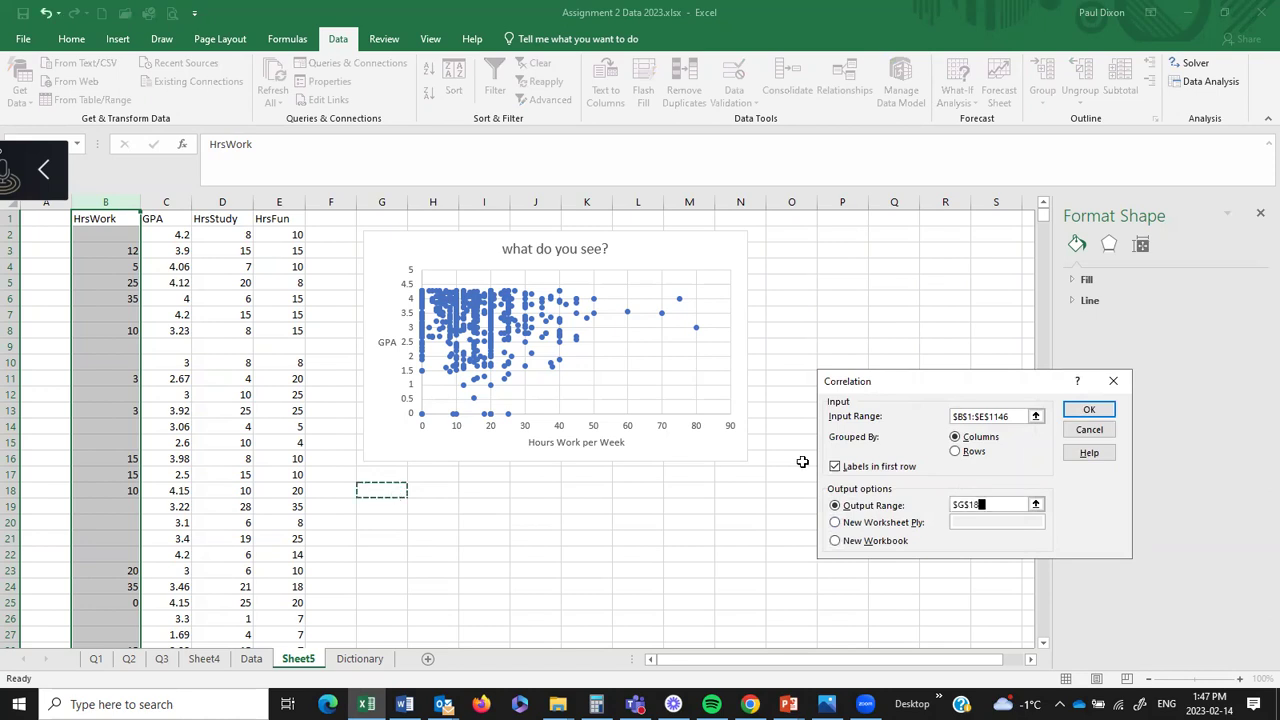
{"action": "left_click", "coordinate": [1089, 410]}
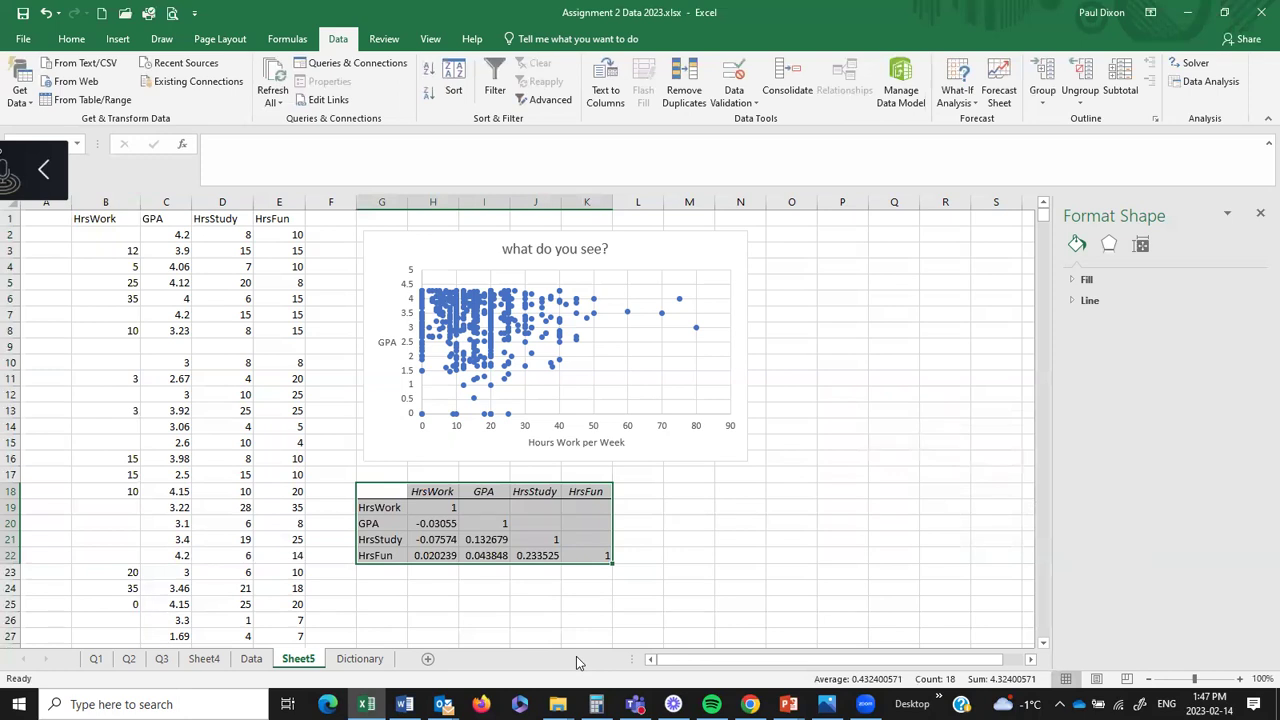
{"action": "left_click", "coordinate": [618, 606]}
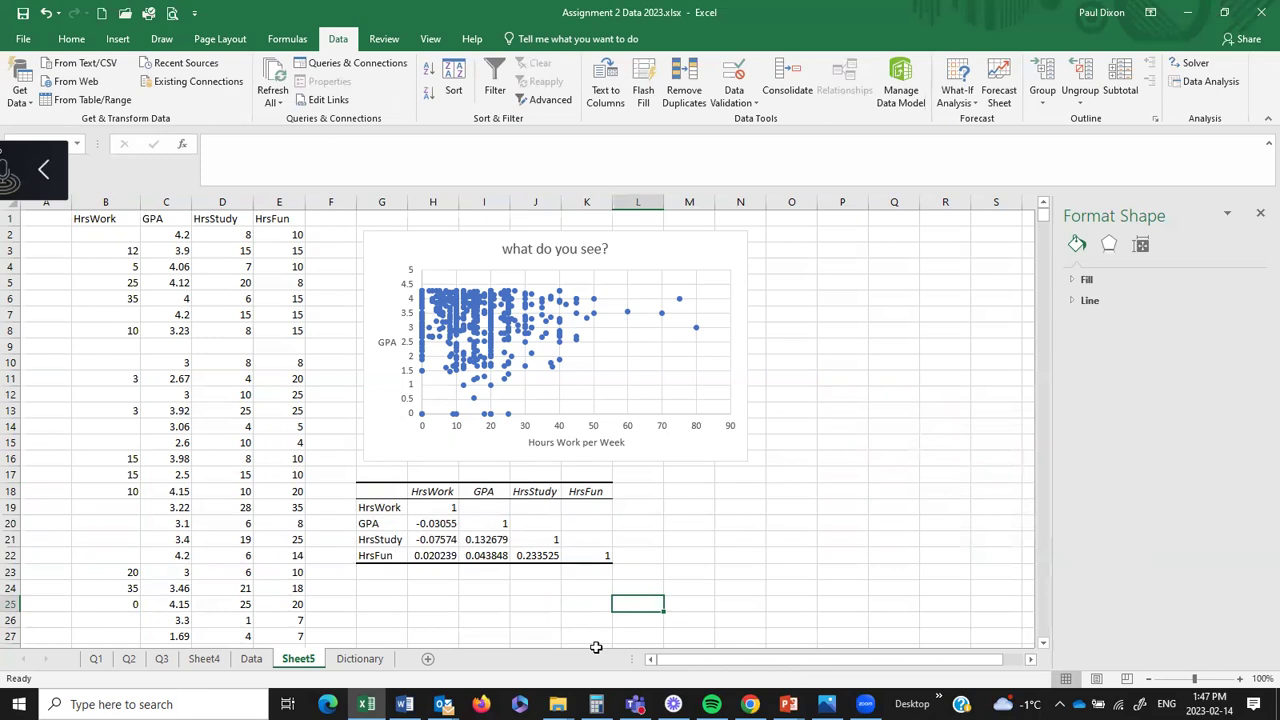
- Switch to the Word assignment document showing question 7 on correlations
{"action": "mouse_move", "coordinate": [404, 704]}
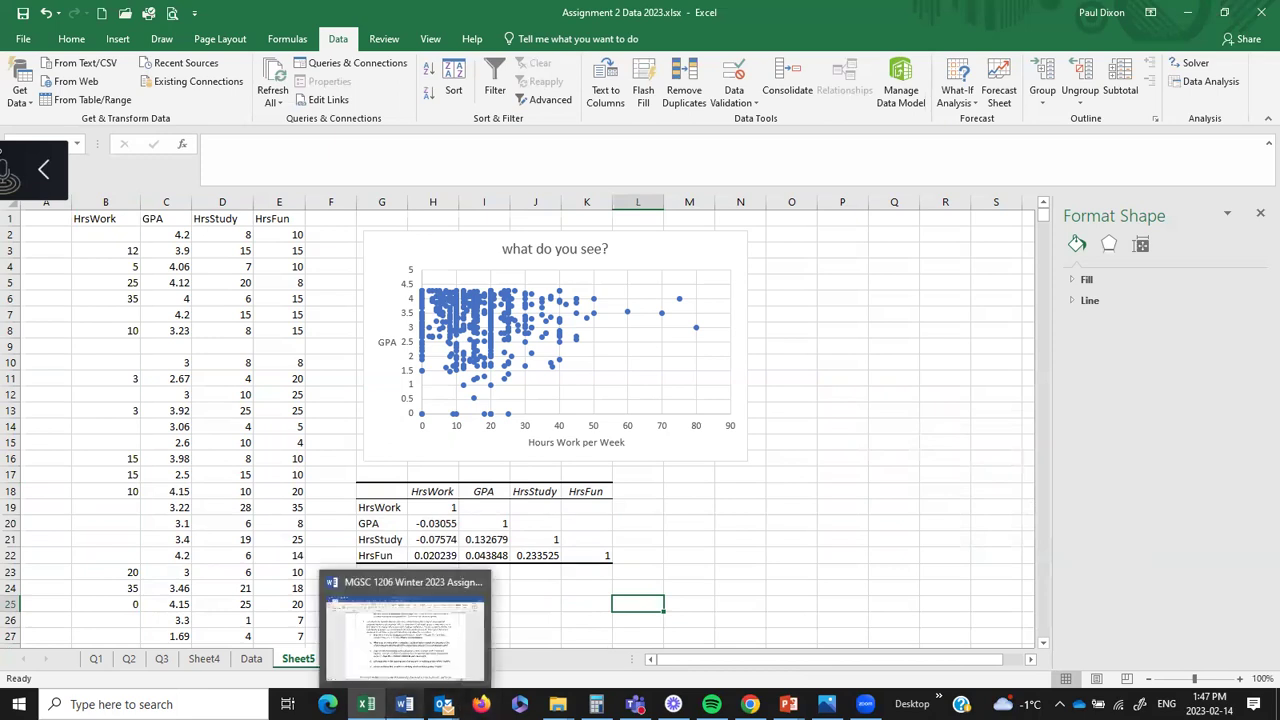
{"action": "left_click", "coordinate": [405, 630]}
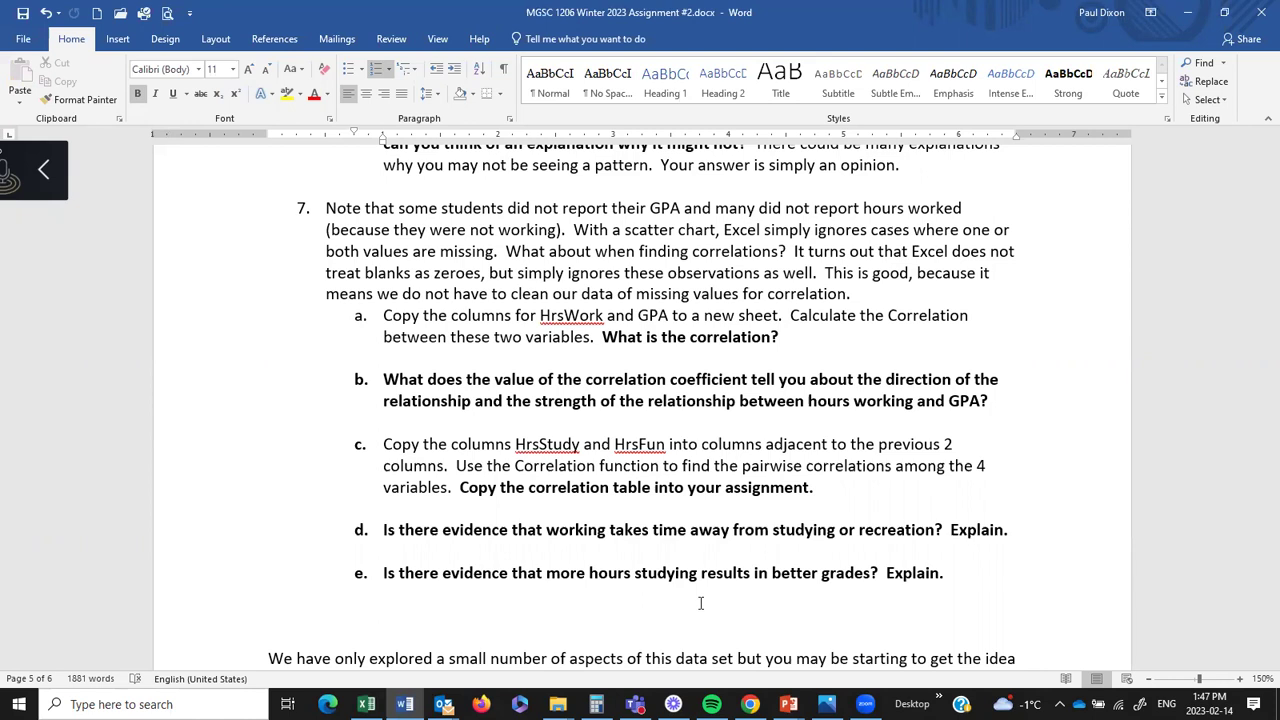
{"action": "mouse_move", "coordinate": [443, 704]}
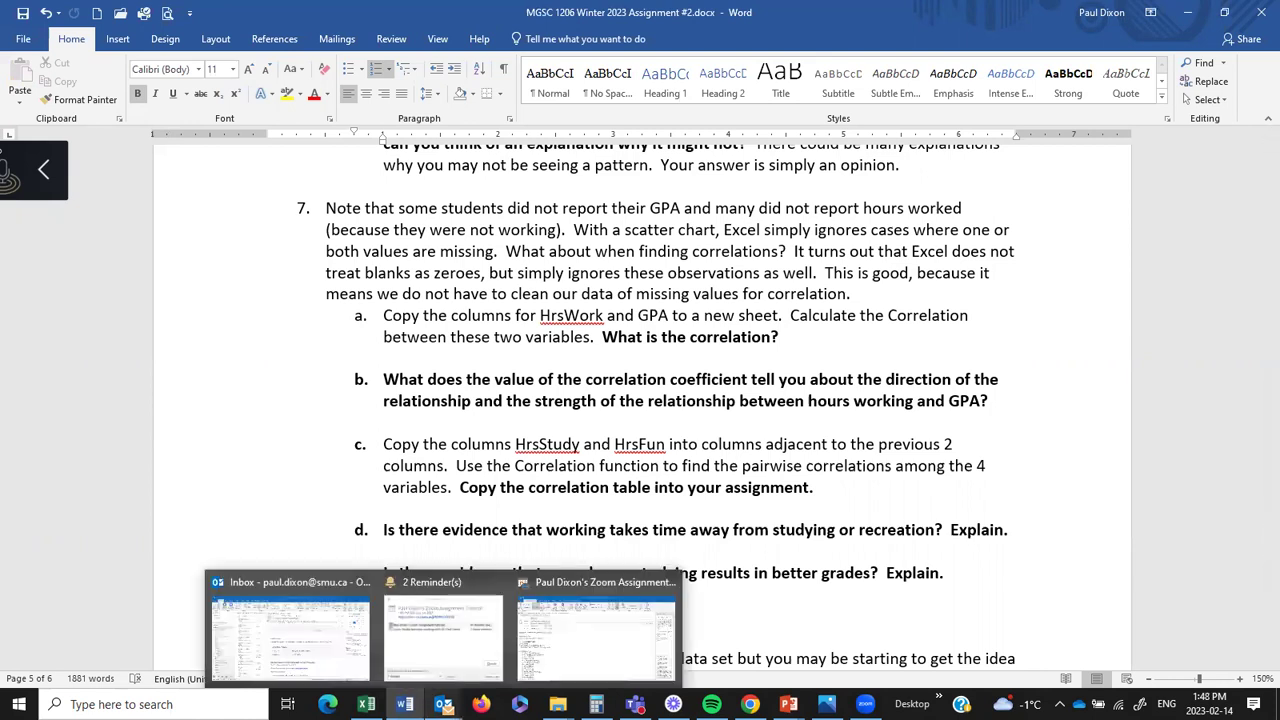